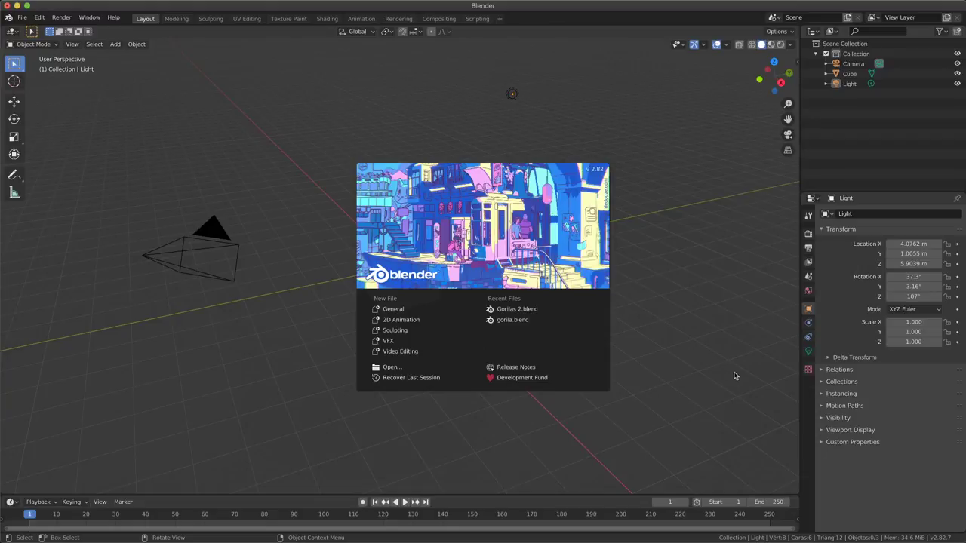
- Close the splash screen to show the default cube, camera and light, staying in Object Mode
{"action": "left_click", "coordinate": [685, 388]}
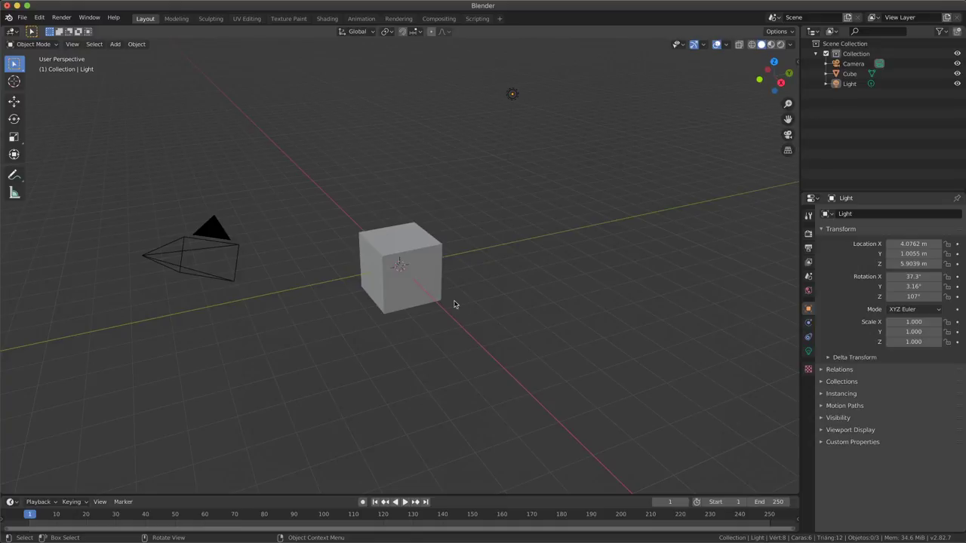
{"action": "left_click", "coordinate": [381, 252]}
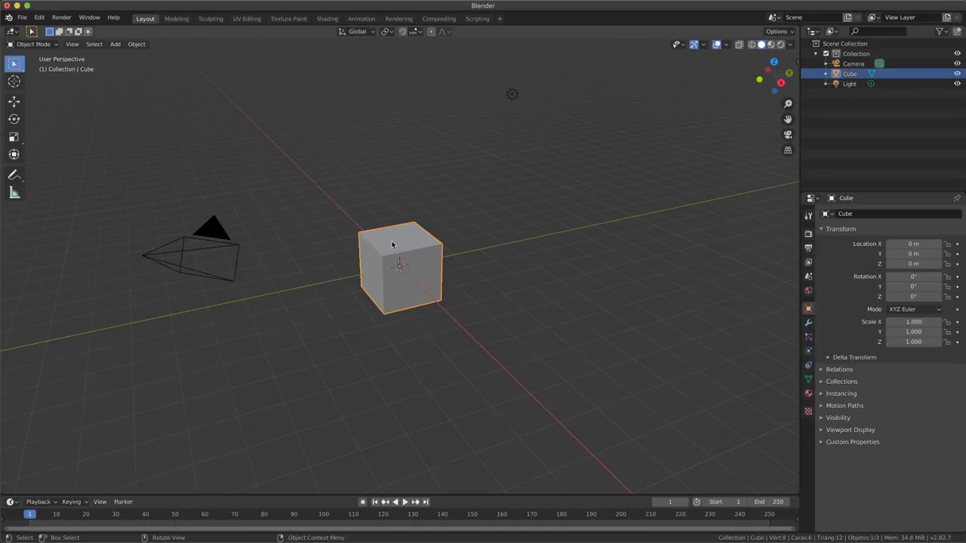
{"action": "left_click", "coordinate": [30, 45]}
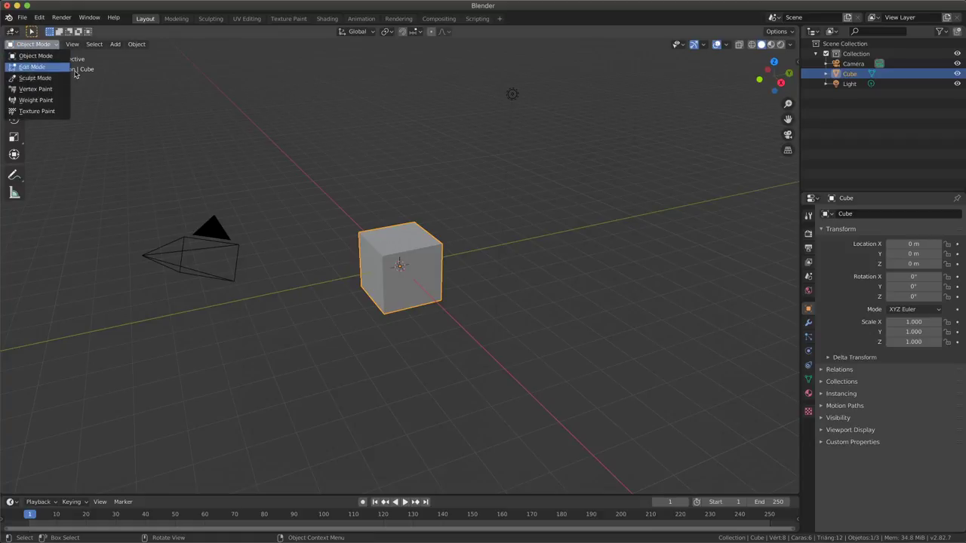
{"action": "left_click", "coordinate": [230, 88]}
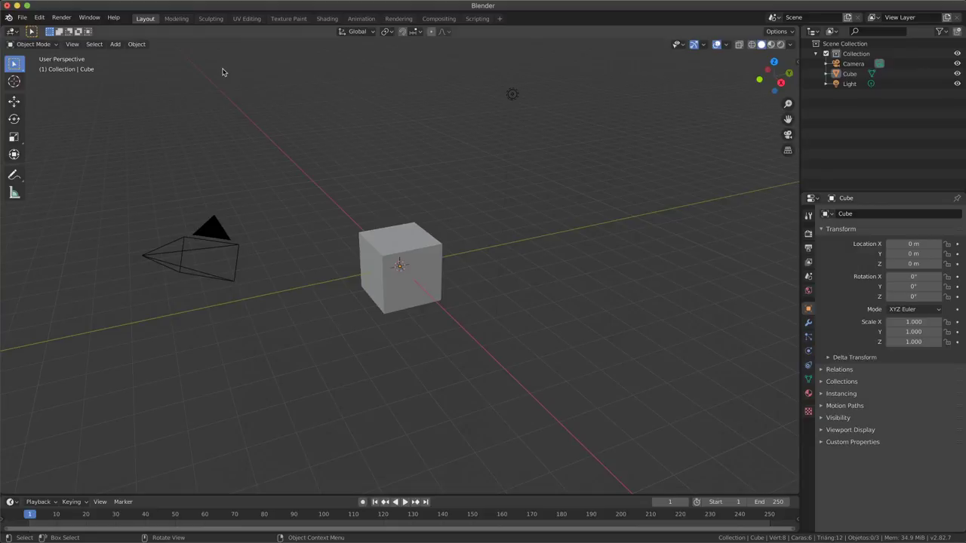
- Switch to the Sculpting workspace and shade the cube with the red MatCap
{"action": "left_click", "coordinate": [210, 19]}
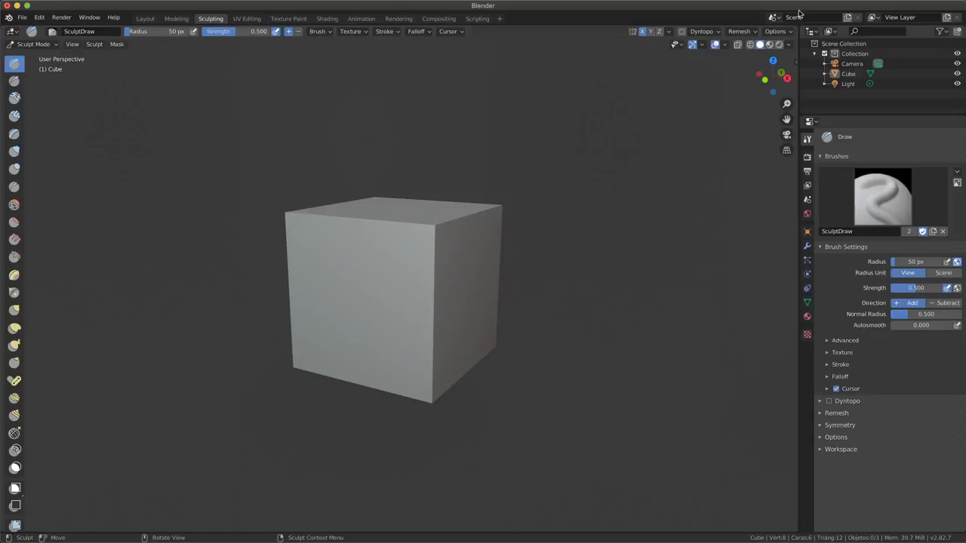
{"action": "left_click", "coordinate": [788, 46]}
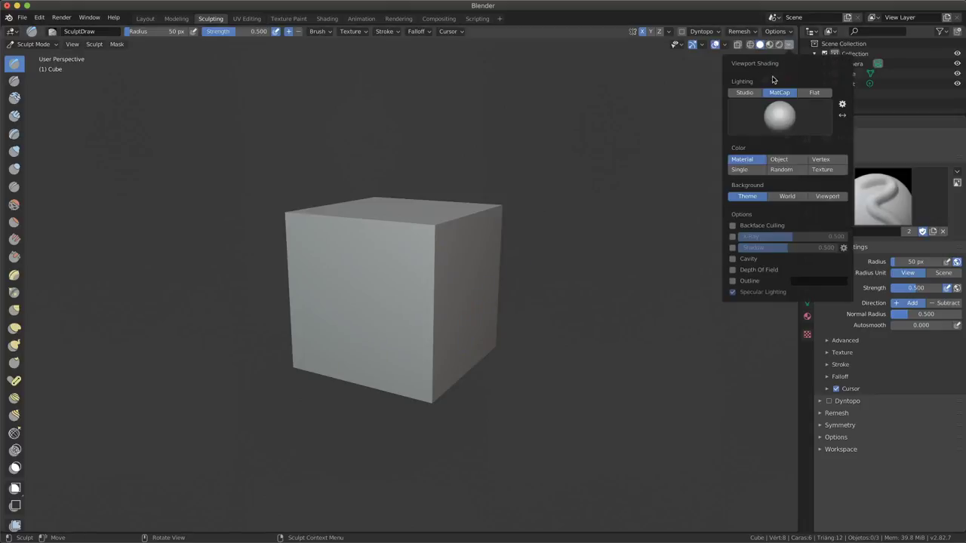
{"action": "left_click", "coordinate": [779, 115]}
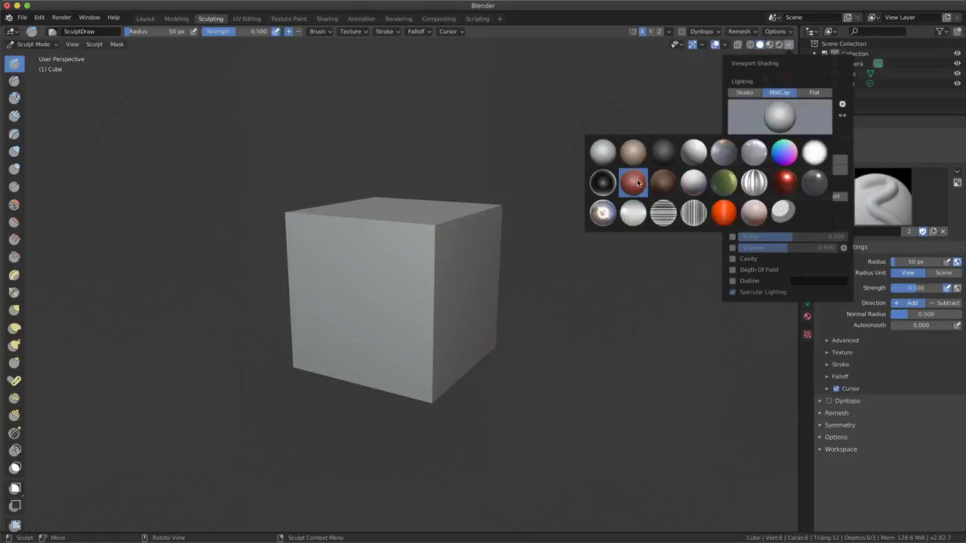
{"action": "left_click", "coordinate": [636, 184]}
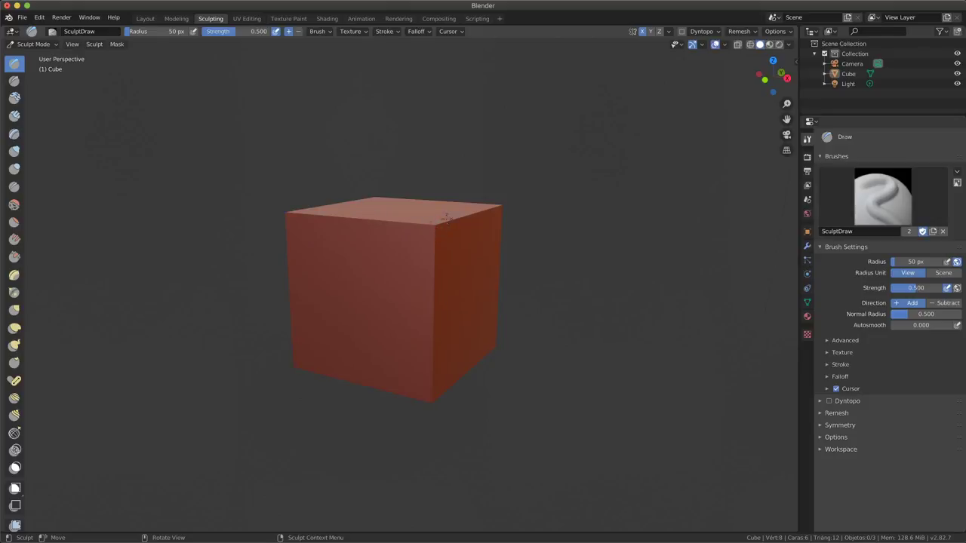
- Use the Grab brush to pull the cube's corner and both sides inward symmetrically
{"action": "left_click", "coordinate": [14, 309]}
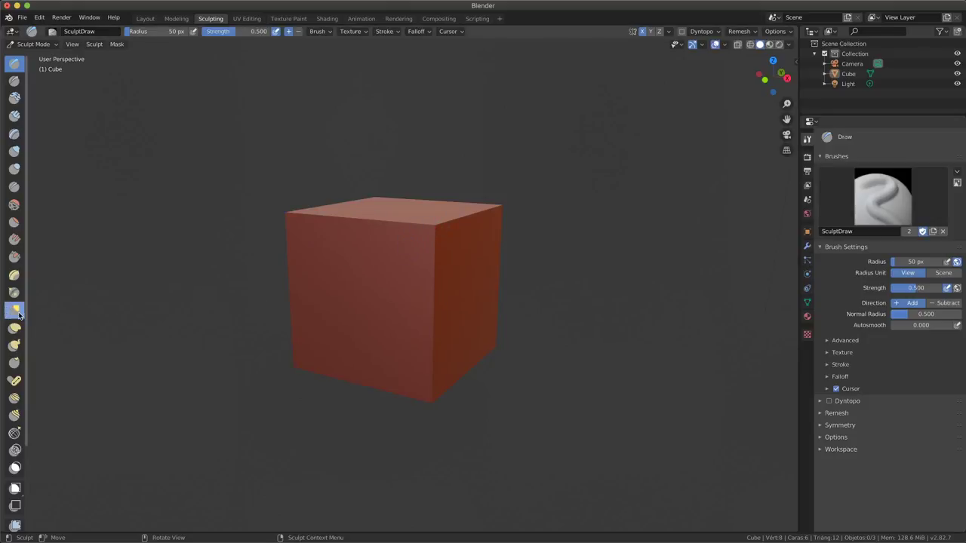
{"action": "mouse_move", "coordinate": [437, 228]}
{"action": "left_mouse_down"}
{"action": "mouse_move", "coordinate": [725, 354]}
{"action": "mouse_move", "coordinate": [422, 239]}
{"action": "left_mouse_up"}
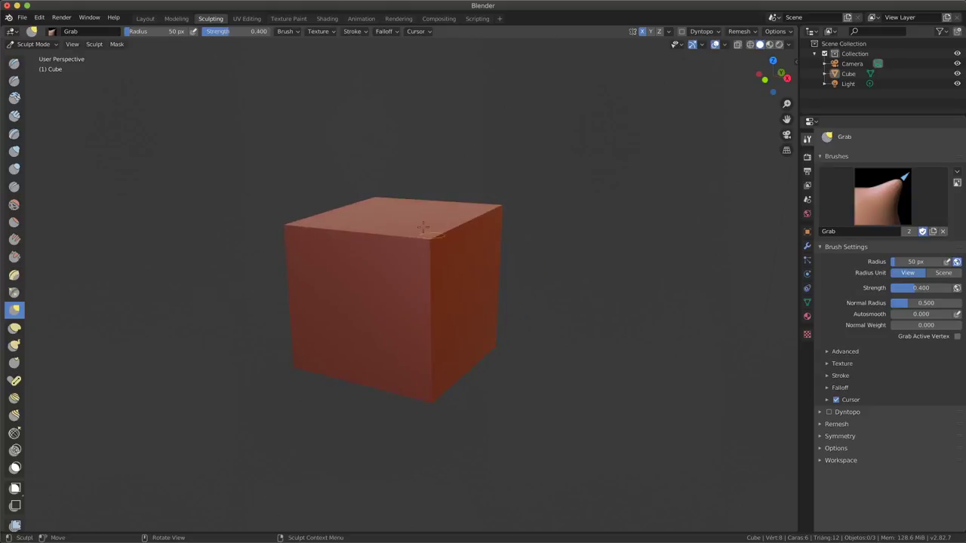
{"action": "mouse_move", "coordinate": [420, 240]}
{"action": "middle_mouse_down"}
{"action": "mouse_move", "coordinate": [483, 226]}
{"action": "mouse_move", "coordinate": [464, 239]}
{"action": "middle_mouse_up"}
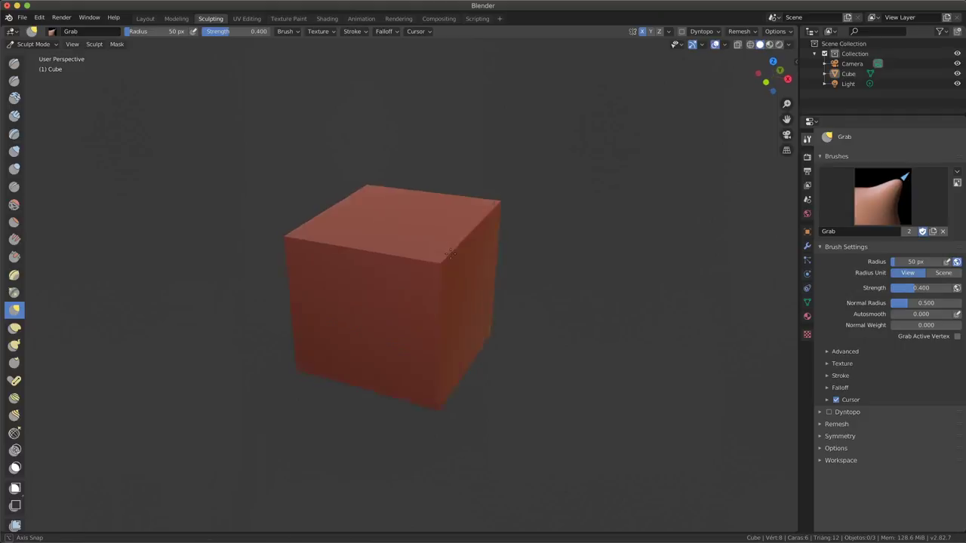
{"action": "middle_click_drag", "start_coordinate": [468, 277], "coordinate": [578, 325]}
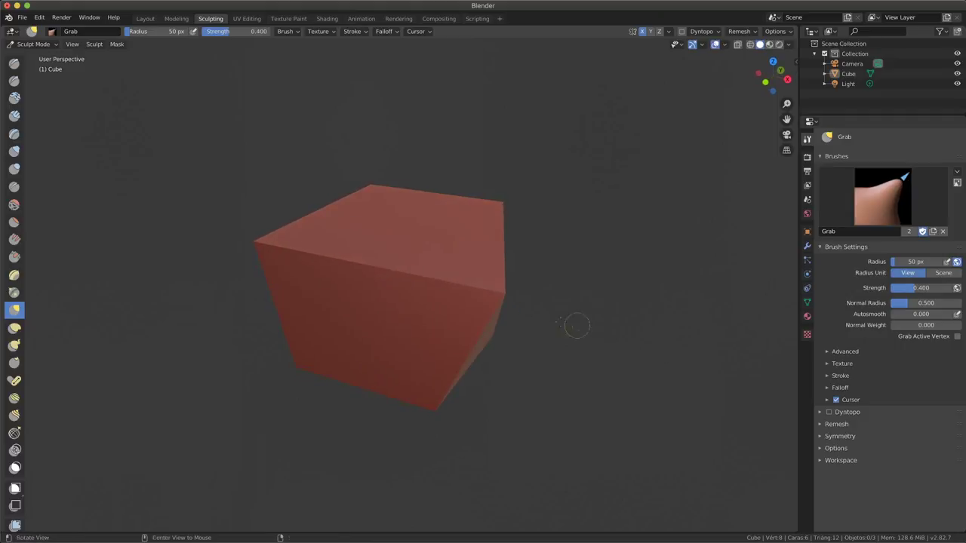
{"action": "mouse_move", "coordinate": [328, 235]}
{"action": "middle_mouse_down"}
{"action": "mouse_move", "coordinate": [285, 275]}
{"action": "mouse_move", "coordinate": [309, 274]}
{"action": "mouse_move", "coordinate": [317, 258]}
{"action": "middle_mouse_up"}
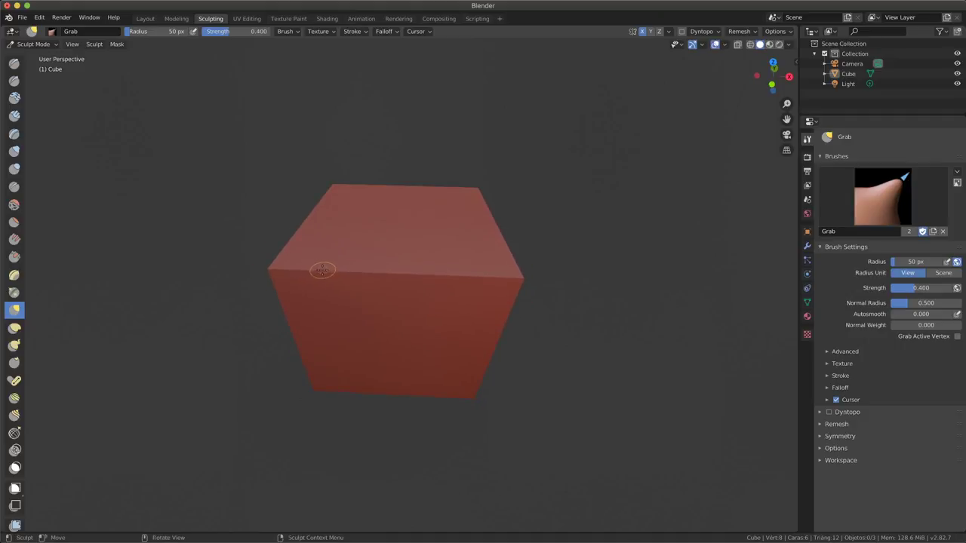
{"action": "middle_click_drag", "start_coordinate": [323, 270], "coordinate": [335, 261]}
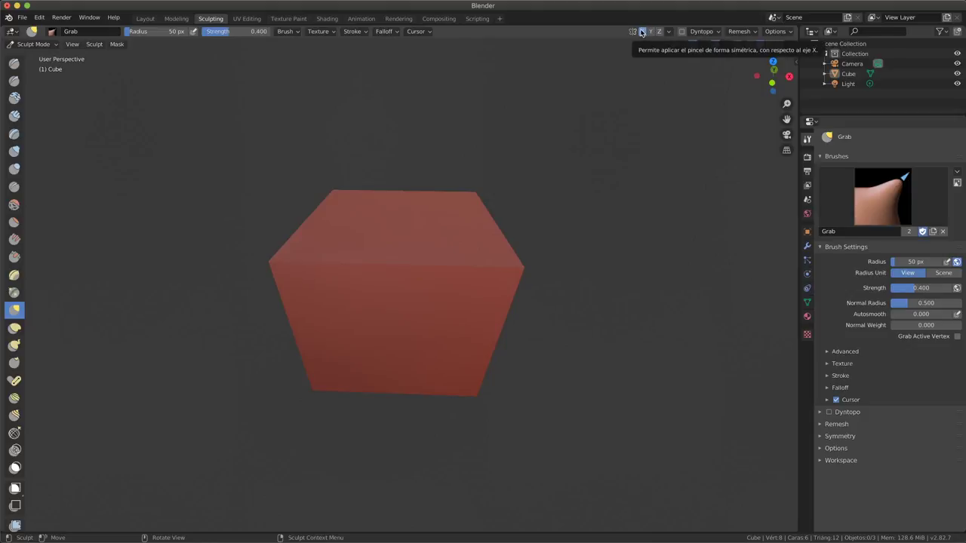
{"action": "mouse_move", "coordinate": [516, 273]}
{"action": "left_mouse_down"}
{"action": "mouse_move", "coordinate": [354, 260]}
{"action": "mouse_move", "coordinate": [352, 276]}
{"action": "left_mouse_up"}
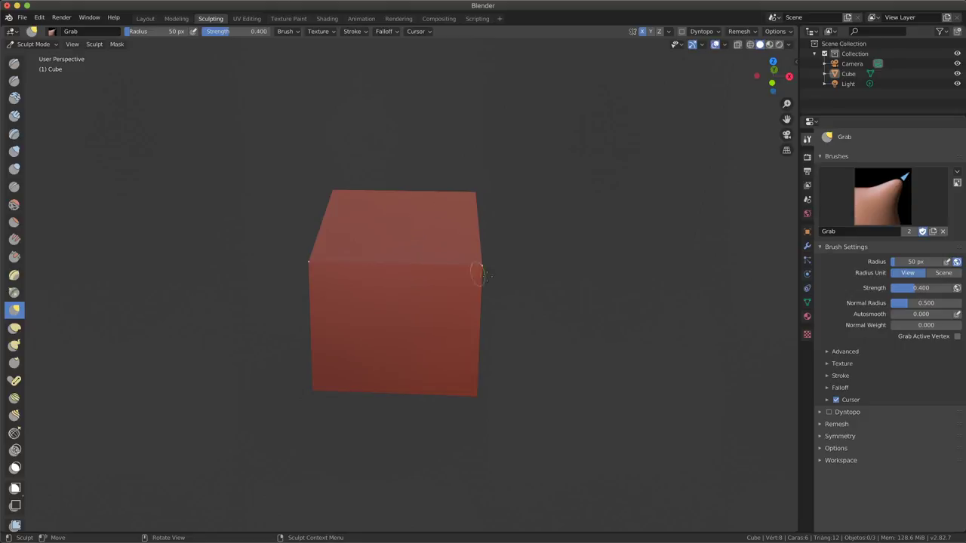
- With X mirroring off, pull the right edge into a slant, then load the Draw brush
{"action": "left_click", "coordinate": [644, 32]}
{"action": "left_click_drag", "start_coordinate": [483, 262], "coordinate": [385, 297]}
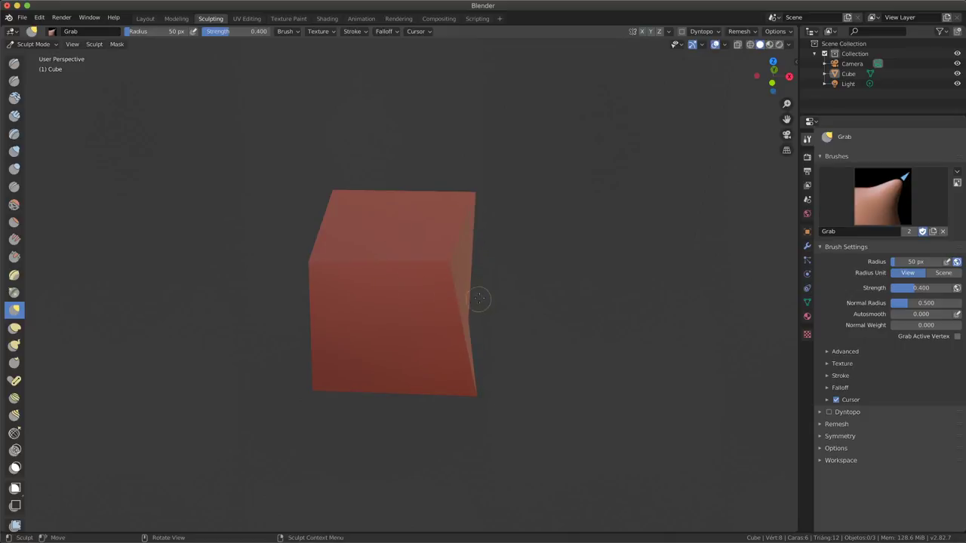
{"action": "mouse_move", "coordinate": [494, 295]}
{"action": "middle_mouse_down"}
{"action": "mouse_move", "coordinate": [455, 293]}
{"action": "mouse_move", "coordinate": [374, 249]}
{"action": "middle_mouse_up"}
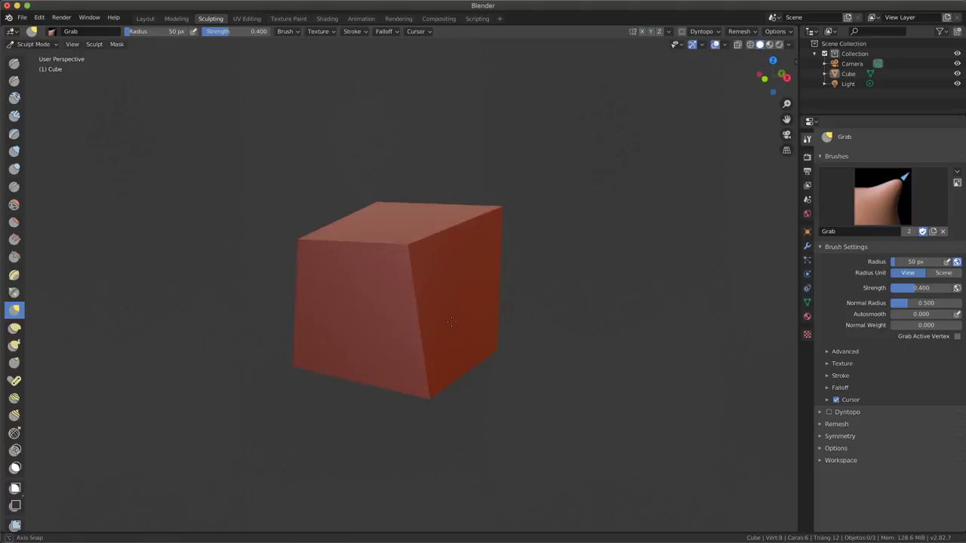
{"action": "left_click", "coordinate": [14, 64]}
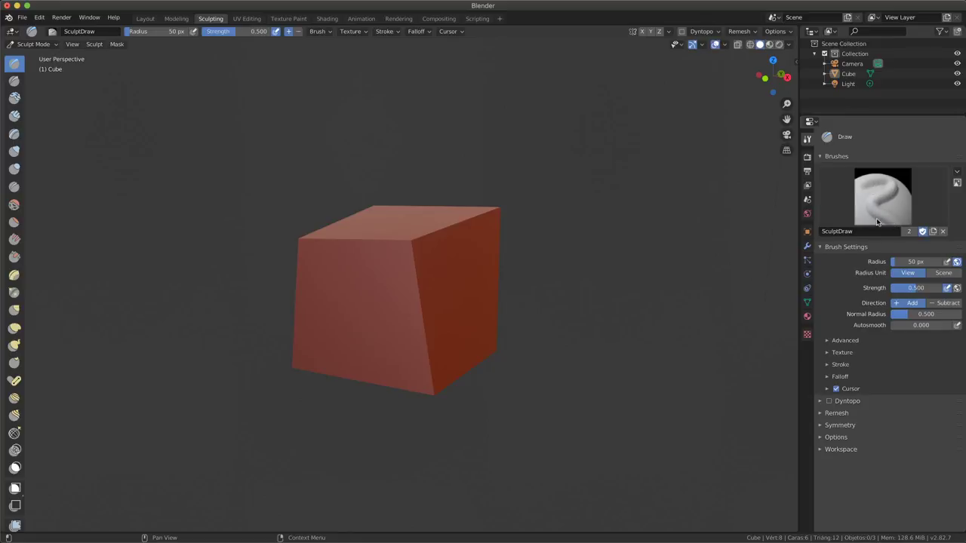
- Draw a stroke up the cube's front face, then show the cube in wireframe shading
{"action": "left_click", "coordinate": [337, 342]}
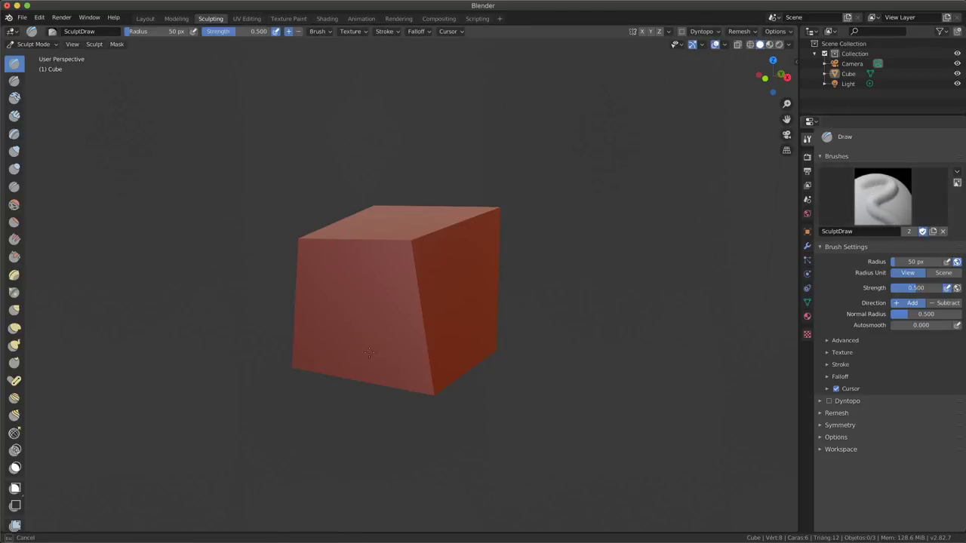
{"action": "left_click_drag", "start_coordinate": [362, 349], "coordinate": [388, 303]}
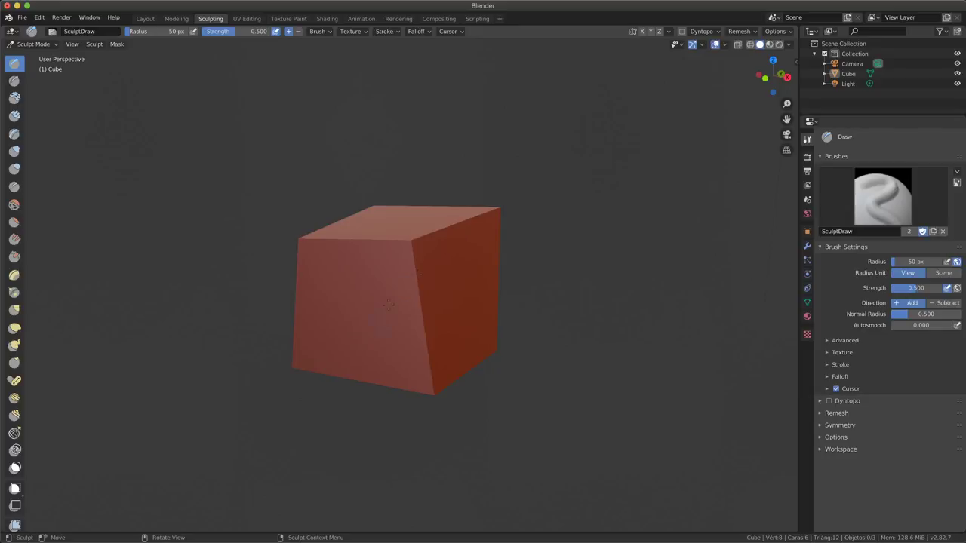
{"action": "left_click", "coordinate": [751, 45]}
{"action": "middle_click_drag", "start_coordinate": [415, 247], "coordinate": [433, 262]}
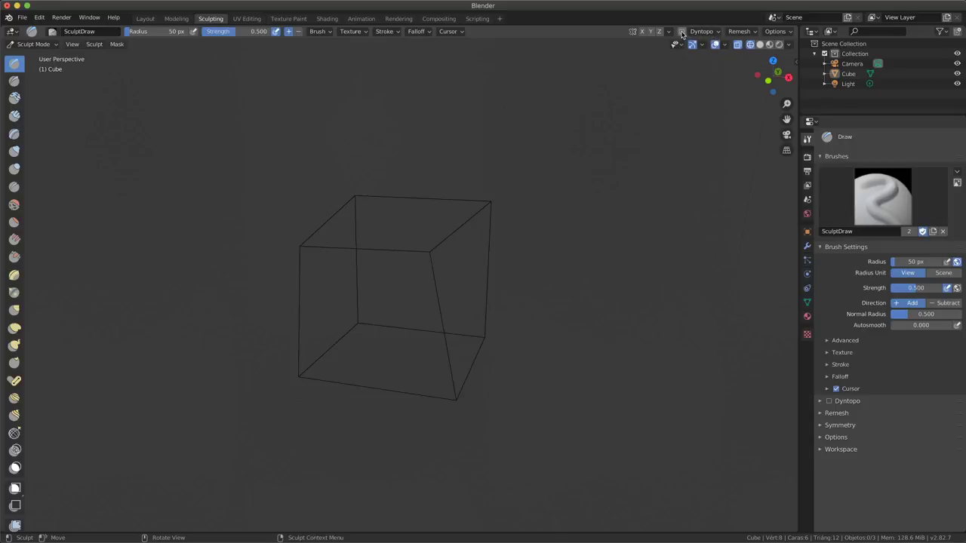
- Enable Dyntopo, accept the warning, and sculpt strokes that densely triangulate the cube
{"action": "left_click", "coordinate": [682, 34]}
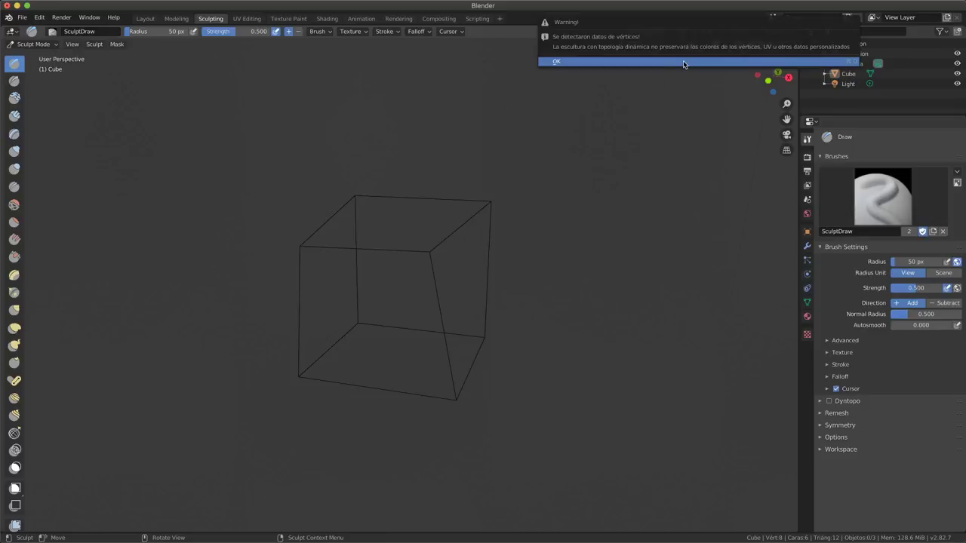
{"action": "left_click", "coordinate": [557, 63]}
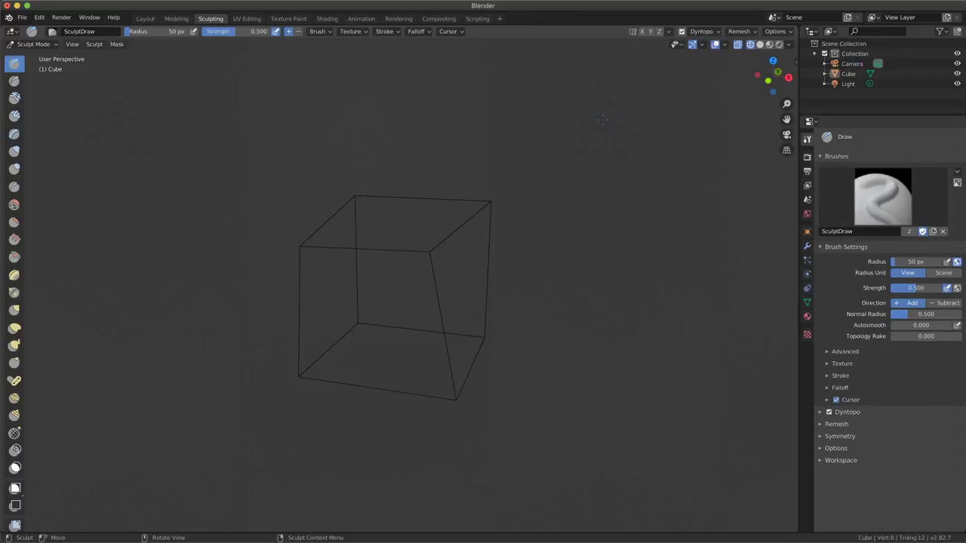
{"action": "mouse_move", "coordinate": [396, 198]}
{"action": "left_mouse_down"}
{"action": "mouse_move", "coordinate": [332, 264]}
{"action": "mouse_move", "coordinate": [408, 242]}
{"action": "mouse_move", "coordinate": [313, 310]}
{"action": "mouse_move", "coordinate": [382, 351]}
{"action": "left_mouse_up"}
{"action": "left_click_drag", "start_coordinate": [408, 210], "coordinate": [385, 256]}
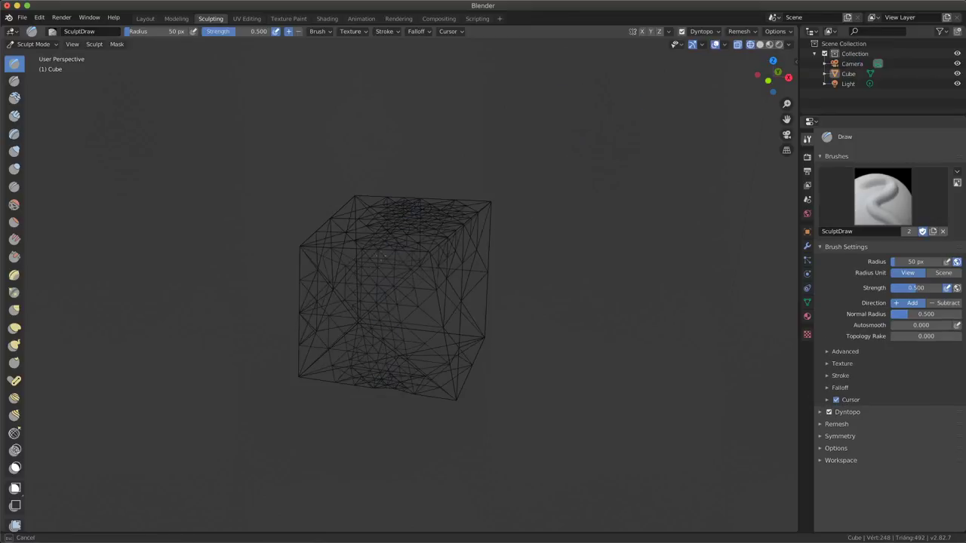
{"action": "left_click_drag", "start_coordinate": [383, 350], "coordinate": [372, 355]}
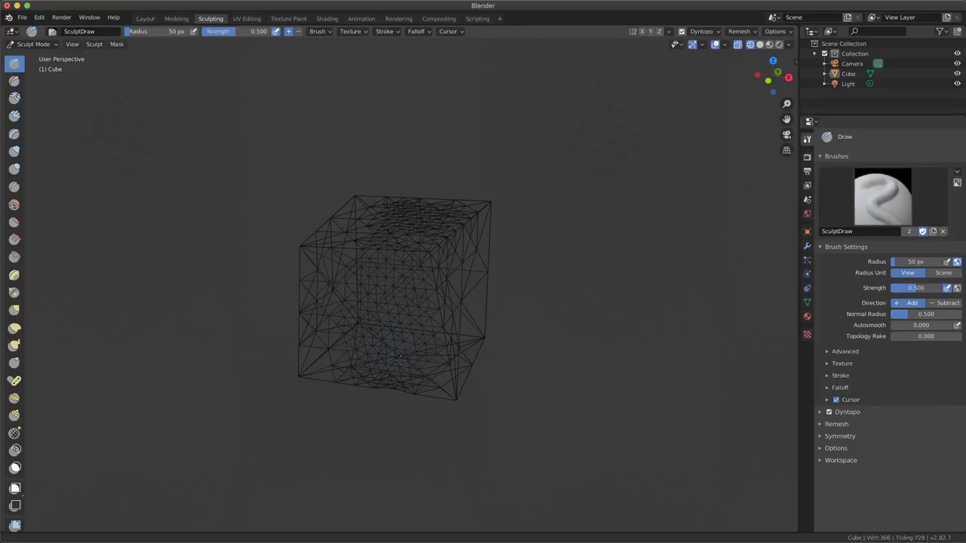
{"action": "scroll", "coordinate": [398, 341], "scroll_direction": "up", "scroll_amount": 3}
{"action": "mouse_move", "coordinate": [398, 342]}
{"action": "middle_mouse_down"}
{"action": "mouse_move", "coordinate": [382, 325]}
{"action": "mouse_move", "coordinate": [424, 311]}
{"action": "middle_mouse_up"}
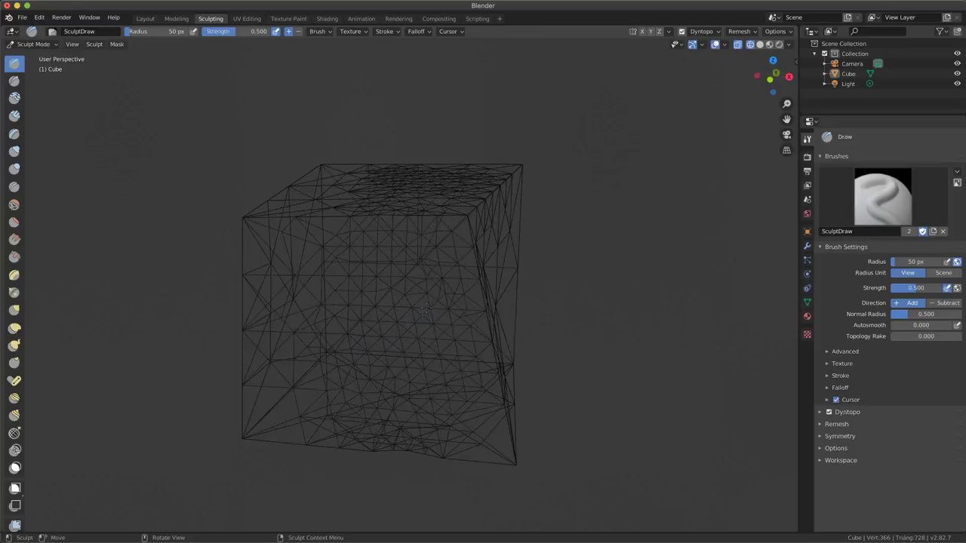
- Set the Dyntopo Detail Size to 12
{"action": "left_click", "coordinate": [718, 33]}
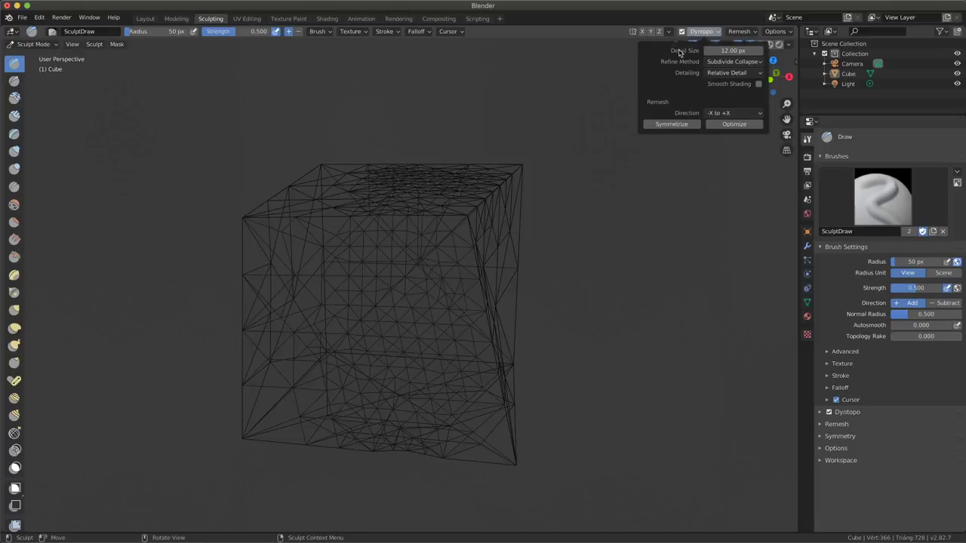
{"action": "left_click", "coordinate": [732, 51]}
{"action": "type", "text": "8"}
{"action": "key", "text": "Return"}
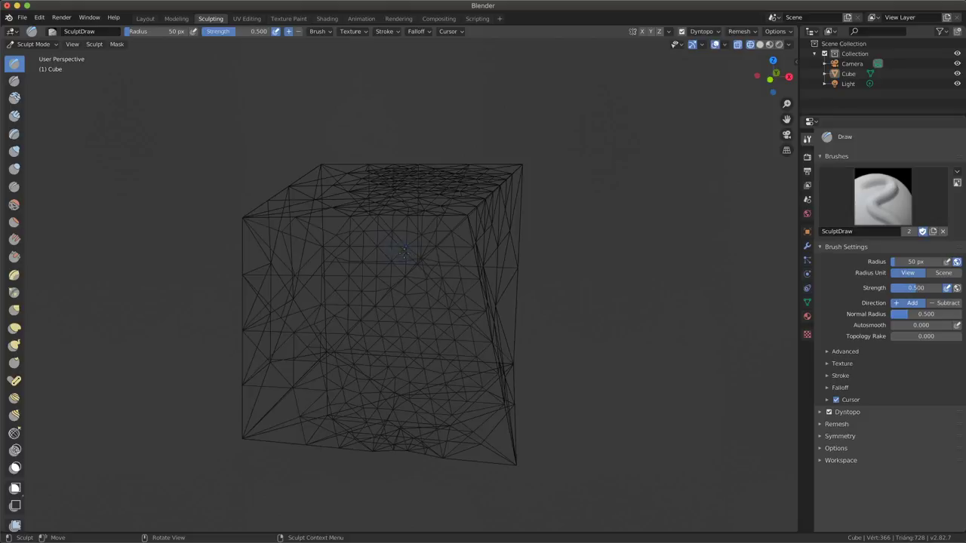
- Set a 118 px brush radius and add dense detail over the cube's centre and sides
{"action": "key", "text": "f"}
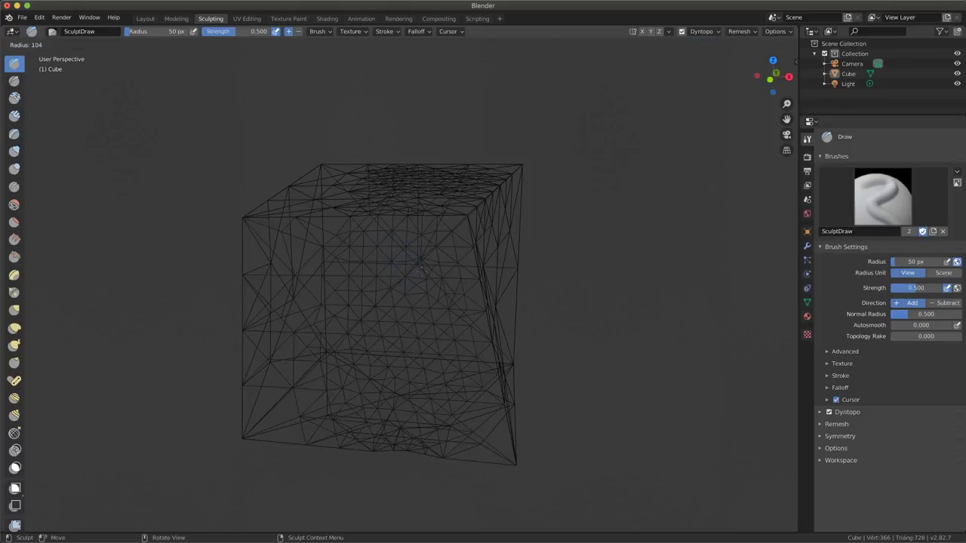
{"action": "left_click", "coordinate": [407, 249]}
{"action": "mouse_move", "coordinate": [370, 208]}
{"action": "left_mouse_down"}
{"action": "mouse_move", "coordinate": [362, 290]}
{"action": "mouse_move", "coordinate": [388, 377]}
{"action": "mouse_move", "coordinate": [378, 407]}
{"action": "mouse_move", "coordinate": [398, 206]}
{"action": "left_mouse_up"}
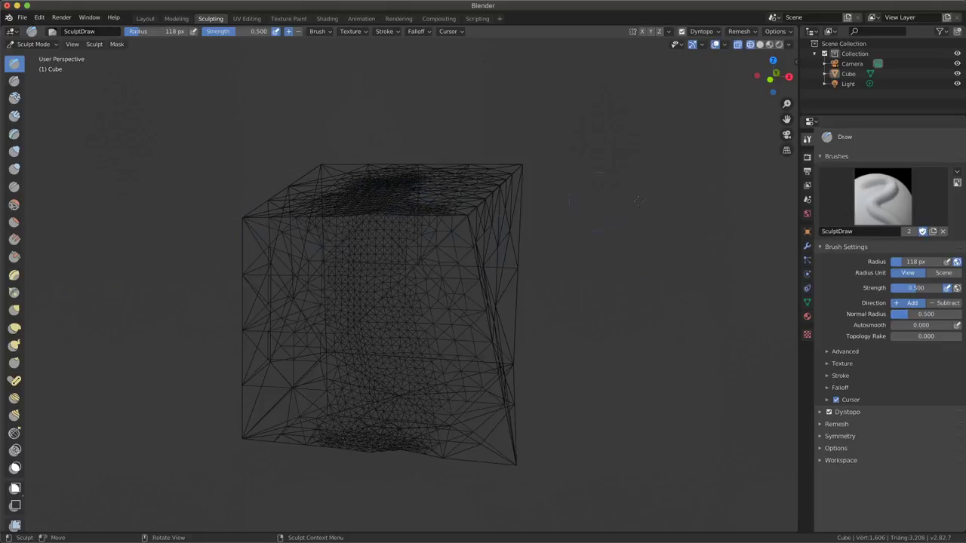
{"action": "mouse_move", "coordinate": [420, 210]}
{"action": "left_mouse_down"}
{"action": "mouse_move", "coordinate": [460, 442]}
{"action": "mouse_move", "coordinate": [483, 445]}
{"action": "left_mouse_up"}
{"action": "mouse_move", "coordinate": [294, 188]}
{"action": "left_mouse_down"}
{"action": "mouse_move", "coordinate": [279, 434]}
{"action": "mouse_move", "coordinate": [363, 397]}
{"action": "left_mouse_up"}
{"action": "middle_click_drag", "start_coordinate": [363, 398], "coordinate": [436, 253]}
{"action": "scroll", "coordinate": [436, 253], "scroll_direction": "up", "scroll_amount": 5}
{"action": "scroll", "coordinate": [435, 252], "scroll_direction": "up", "scroll_amount": 5}
{"action": "left_click_drag", "start_coordinate": [408, 98], "coordinate": [431, 483]}
{"action": "mouse_move", "coordinate": [317, 143]}
{"action": "left_mouse_down"}
{"action": "mouse_move", "coordinate": [362, 302]}
{"action": "mouse_move", "coordinate": [535, 312]}
{"action": "mouse_move", "coordinate": [559, 222]}
{"action": "mouse_move", "coordinate": [497, 227]}
{"action": "left_mouse_up"}
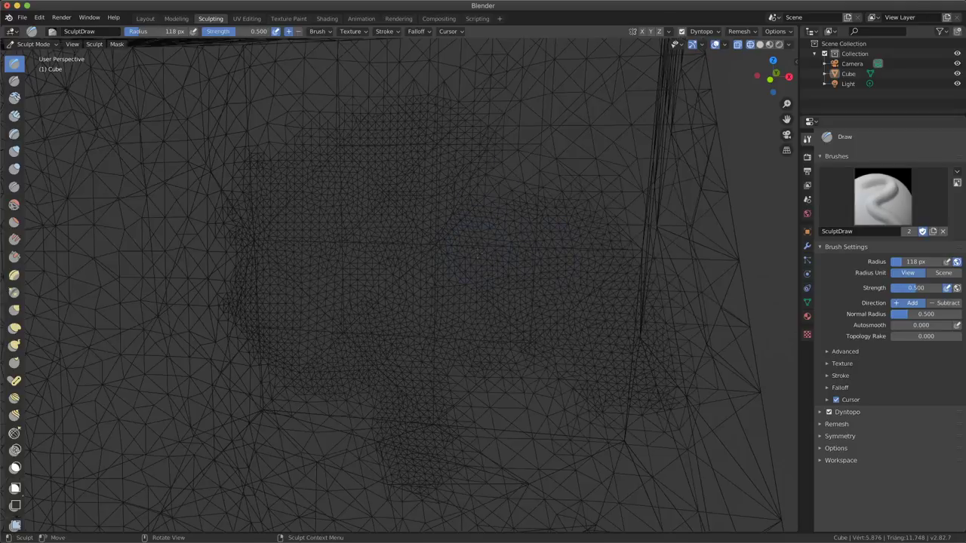
- Add more fine detail across the mesh centre, then load the Simplify brush
{"action": "middle_click_drag", "start_coordinate": [494, 253], "coordinate": [490, 241]}
{"action": "scroll", "coordinate": [490, 241], "scroll_direction": "down", "scroll_amount": 5}
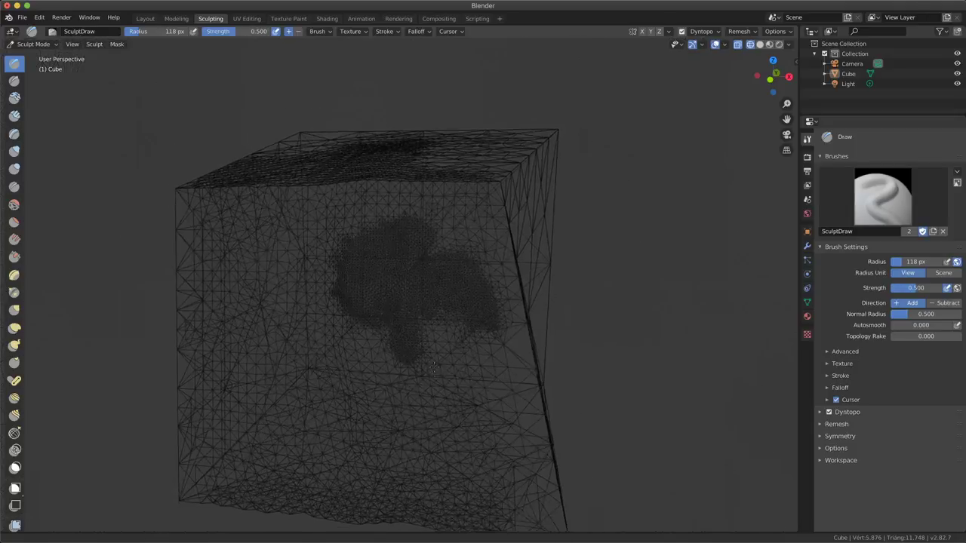
{"action": "scroll", "coordinate": [486, 231], "scroll_direction": "up", "scroll_amount": 6}
{"action": "mouse_move", "coordinate": [400, 257]}
{"action": "left_mouse_down"}
{"action": "mouse_move", "coordinate": [433, 317]}
{"action": "mouse_move", "coordinate": [279, 226]}
{"action": "mouse_move", "coordinate": [402, 268]}
{"action": "left_mouse_up"}
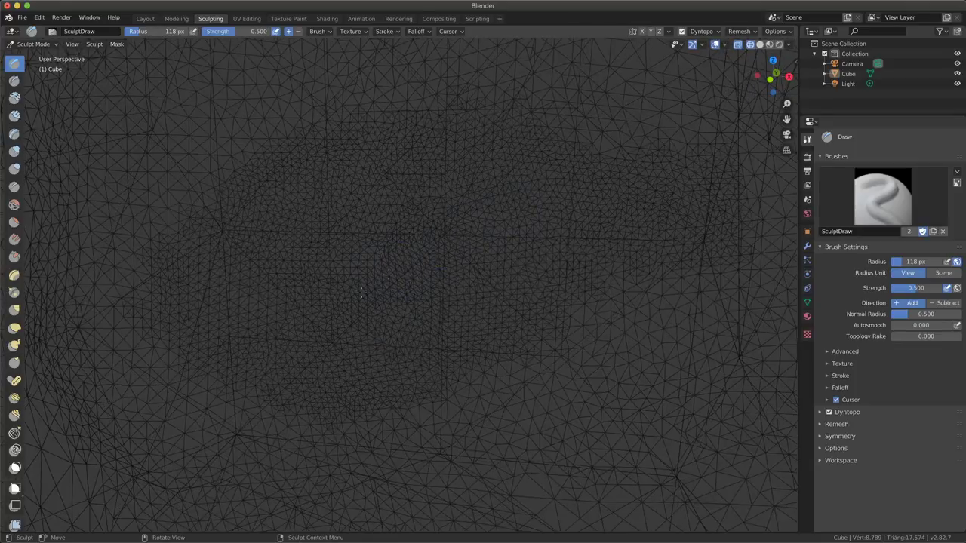
{"action": "scroll", "coordinate": [514, 197], "scroll_direction": "down", "scroll_amount": 6}
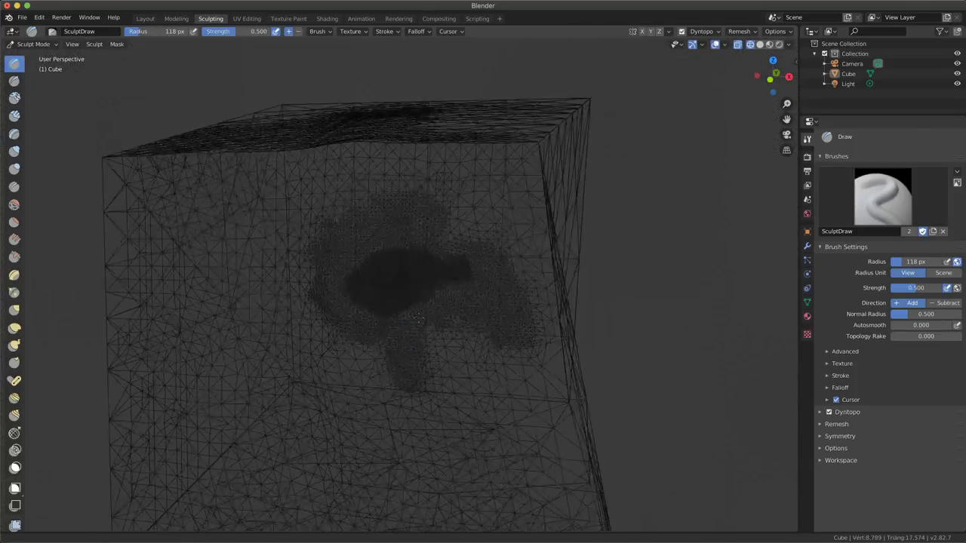
{"action": "middle_click_drag", "start_coordinate": [411, 337], "coordinate": [408, 332]}
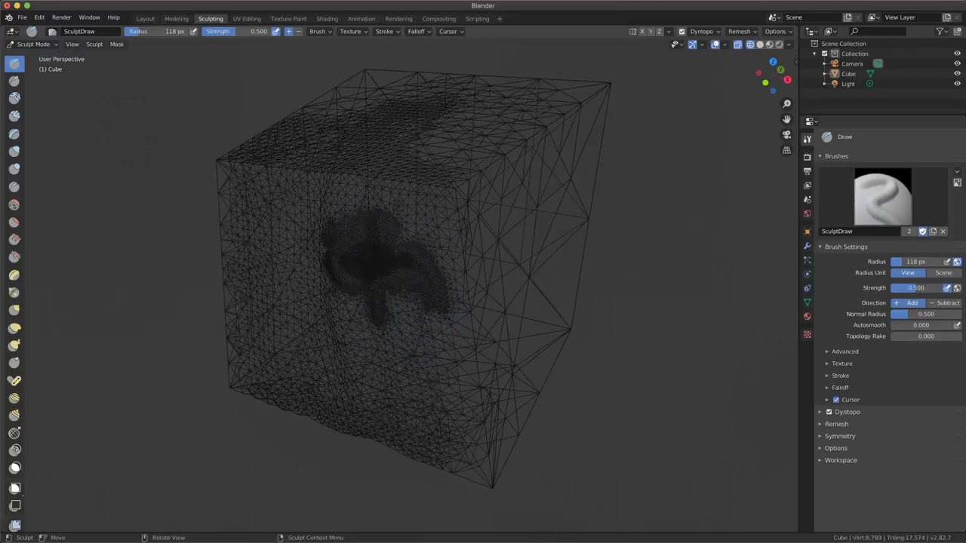
{"action": "left_click", "coordinate": [15, 451]}
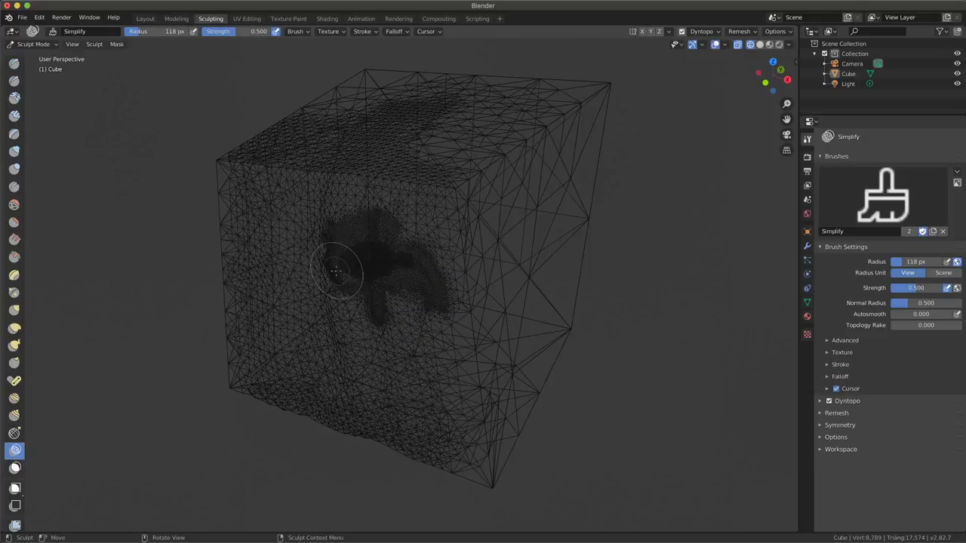
- Use a 260 px Simplify brush to even out the front, bottom and lower-right mesh
{"action": "key", "text": "f"}
{"action": "left_click", "coordinate": [414, 261]}
{"action": "mouse_move", "coordinate": [414, 261]}
{"action": "left_mouse_down"}
{"action": "mouse_move", "coordinate": [552, 80]}
{"action": "mouse_move", "coordinate": [323, 183]}
{"action": "mouse_move", "coordinate": [312, 417]}
{"action": "left_mouse_up"}
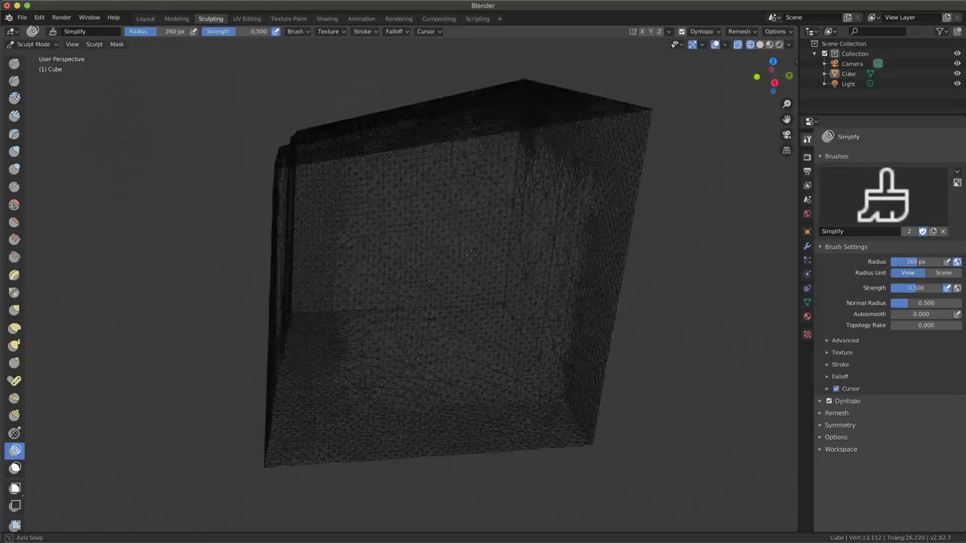
{"action": "middle_click_drag", "start_coordinate": [245, 272], "coordinate": [526, 297]}
{"action": "left_click_drag", "start_coordinate": [527, 295], "coordinate": [418, 402]}
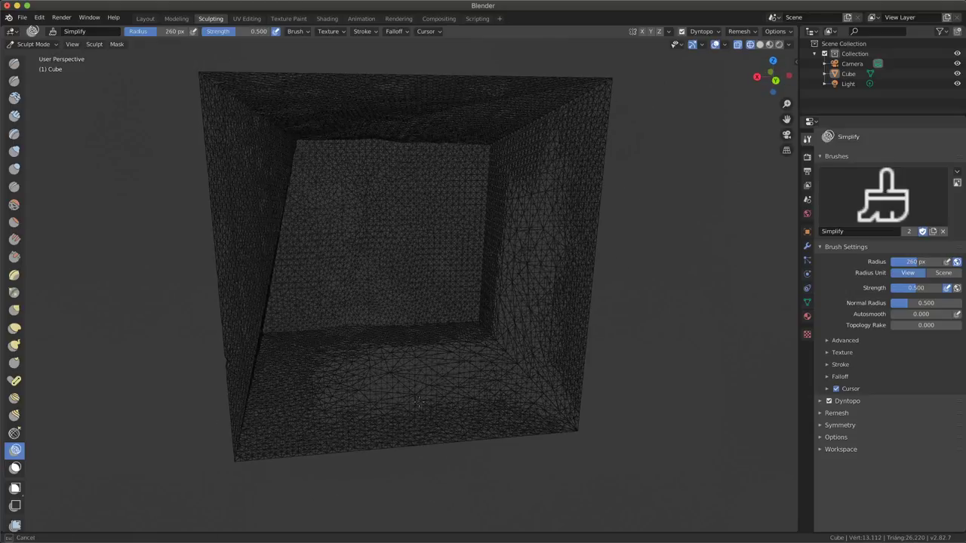
{"action": "left_click_drag", "start_coordinate": [528, 368], "coordinate": [278, 321]}
- Inspect the cube from all sides, switch to Solid shading, and return to the Draw brush
{"action": "middle_click_drag", "start_coordinate": [608, 340], "coordinate": [322, 97]}
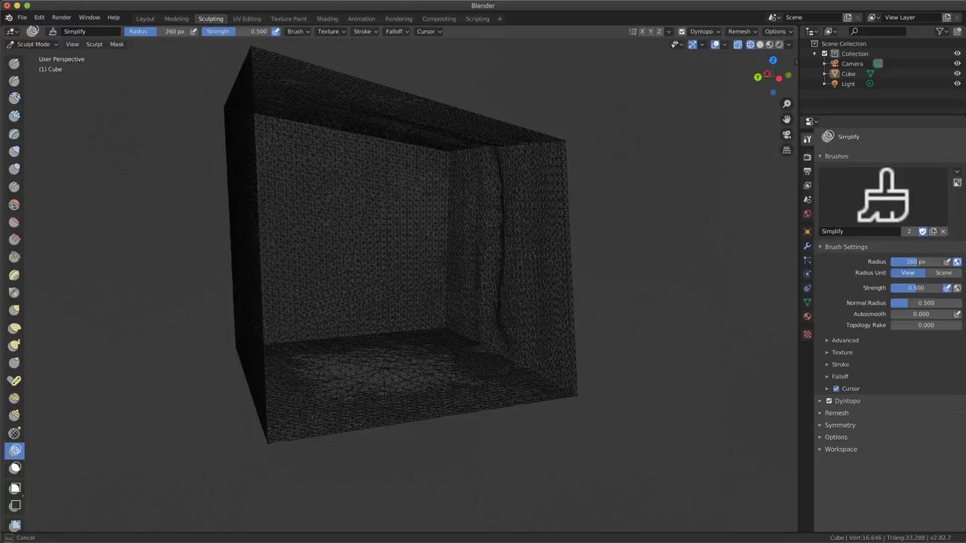
{"action": "middle_click_drag", "start_coordinate": [610, 246], "coordinate": [302, 321]}
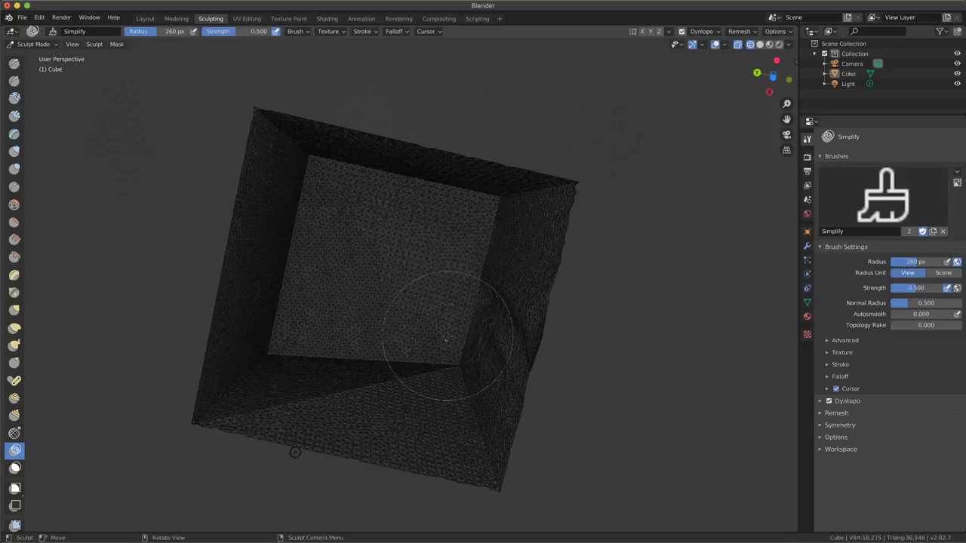
{"action": "middle_click_drag", "start_coordinate": [491, 177], "coordinate": [453, 377]}
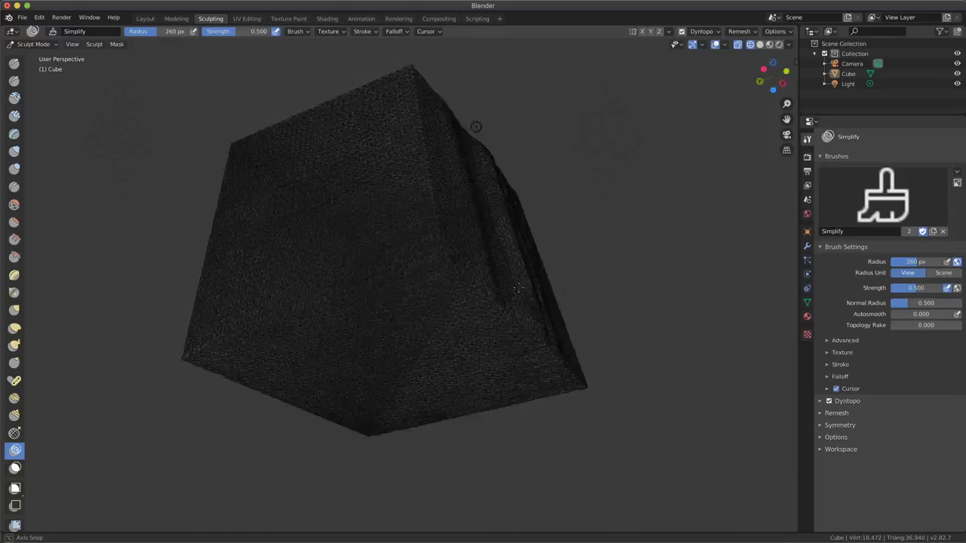
{"action": "middle_click_drag", "start_coordinate": [323, 440], "coordinate": [528, 285]}
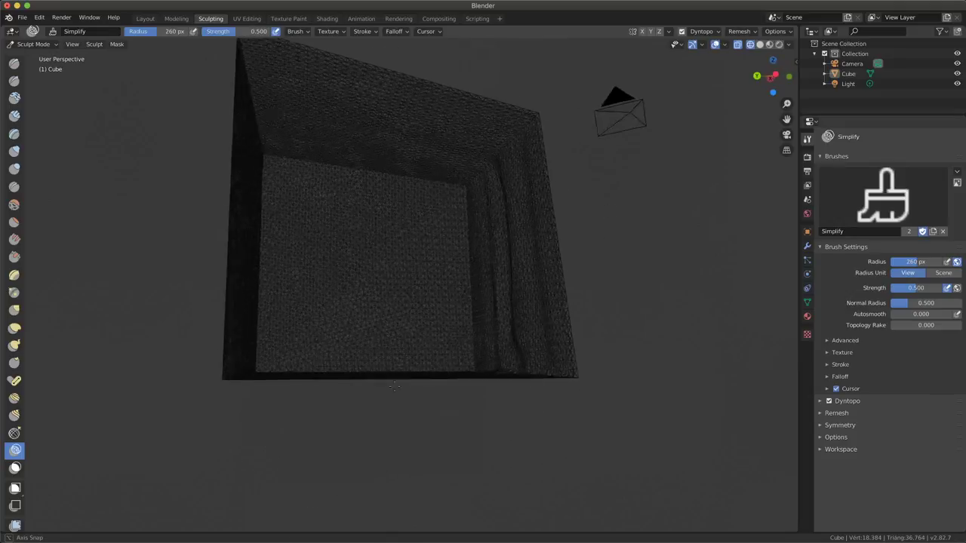
{"action": "mouse_move", "coordinate": [399, 241]}
{"action": "middle_mouse_down"}
{"action": "mouse_move", "coordinate": [499, 279]}
{"action": "mouse_move", "coordinate": [431, 313]}
{"action": "middle_mouse_up"}
{"action": "mouse_move", "coordinate": [54, 364]}
{"action": "middle_mouse_down"}
{"action": "mouse_move", "coordinate": [468, 309]}
{"action": "mouse_move", "coordinate": [511, 319]}
{"action": "mouse_move", "coordinate": [494, 317]}
{"action": "mouse_move", "coordinate": [453, 249]}
{"action": "middle_mouse_up"}
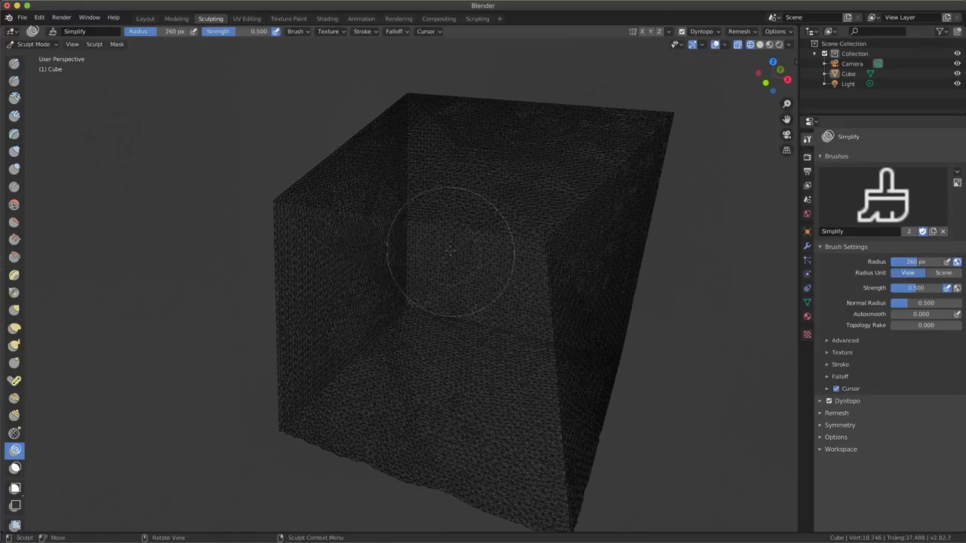
{"action": "left_click", "coordinate": [760, 45]}
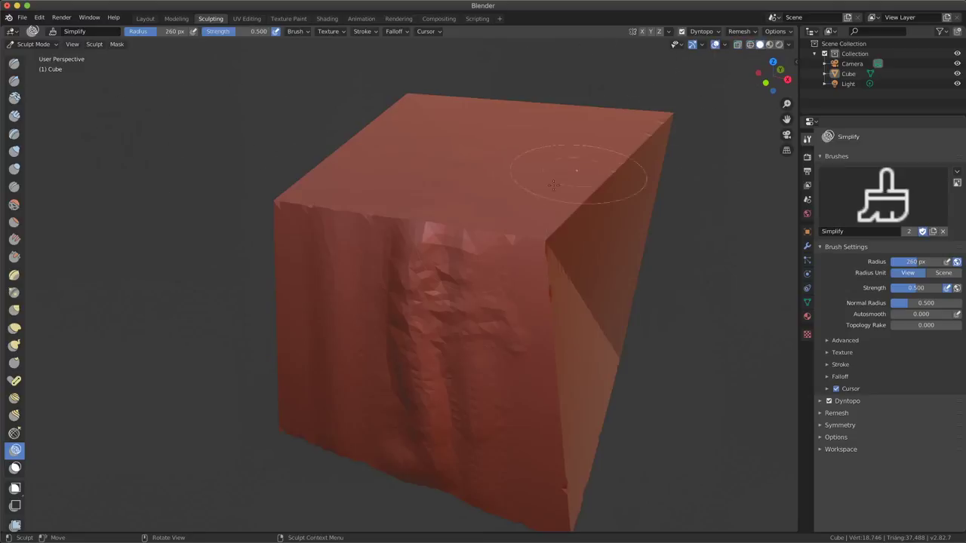
{"action": "mouse_move", "coordinate": [391, 335]}
{"action": "middle_mouse_down"}
{"action": "mouse_move", "coordinate": [391, 270]}
{"action": "mouse_move", "coordinate": [405, 305]}
{"action": "mouse_move", "coordinate": [269, 216]}
{"action": "middle_mouse_up"}
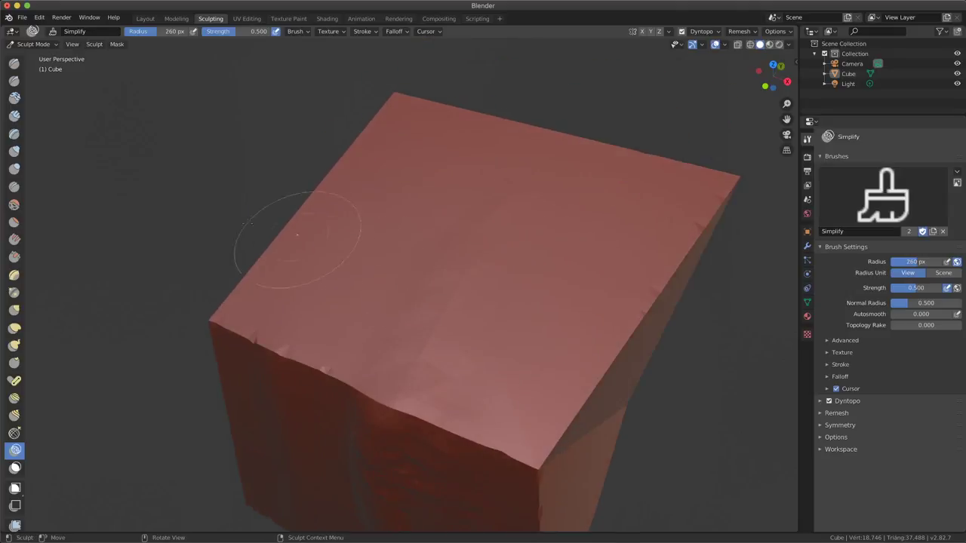
{"action": "key", "text": "x"}
{"action": "mouse_move", "coordinate": [448, 258]}
{"action": "middle_mouse_down", "text": "ctrl"}
{"action": "mouse_move", "coordinate": [448, 226]}
{"action": "mouse_move", "coordinate": [453, 245]}
{"action": "middle_mouse_up", "text": "ctrl"}
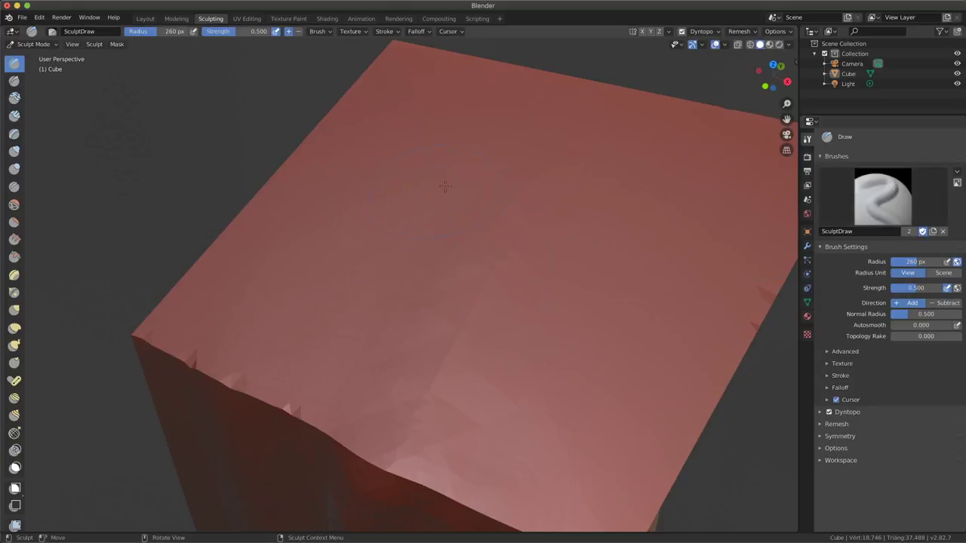
- Draw an S-shaped raised ridge across the cube's top face
{"action": "left_click_drag", "start_coordinate": [396, 145], "coordinate": [391, 141]}
{"action": "mouse_move", "coordinate": [493, 142]}
{"action": "left_mouse_down"}
{"action": "mouse_move", "coordinate": [489, 129]}
{"action": "mouse_move", "coordinate": [448, 194]}
{"action": "left_mouse_up"}
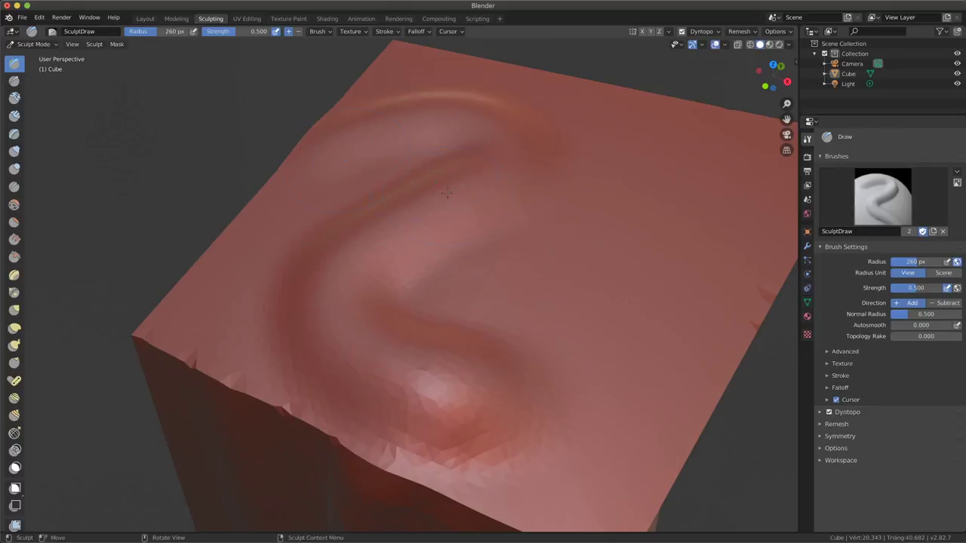
{"action": "middle_click_drag", "start_coordinate": [467, 148], "coordinate": [392, 161]}
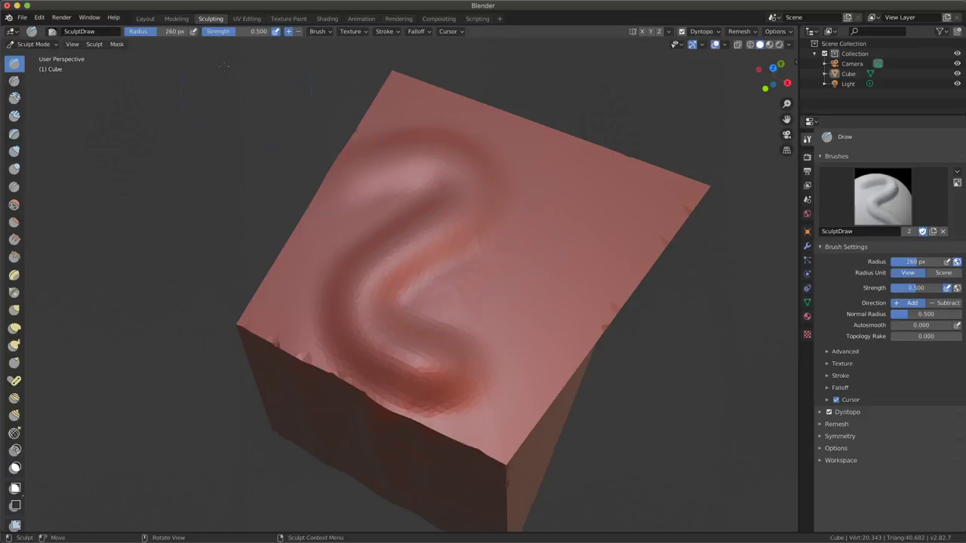
- Draw a second curved ridge at 113 px, then reshape the top broadly with a larger brush
{"action": "key", "text": "f"}
{"action": "left_click_drag", "start_coordinate": [513, 260], "coordinate": [552, 175]}
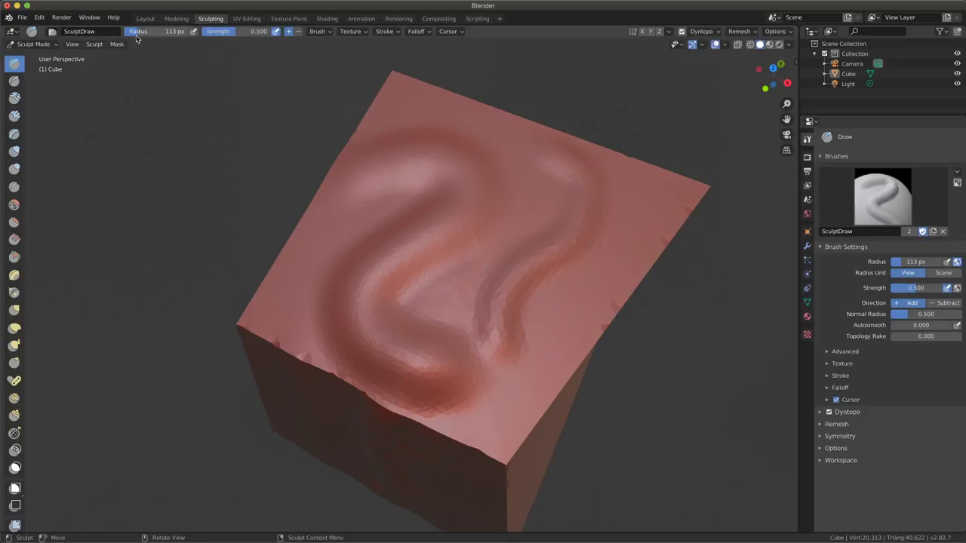
{"action": "left_click_drag", "start_coordinate": [139, 36], "coordinate": [173, 36]}
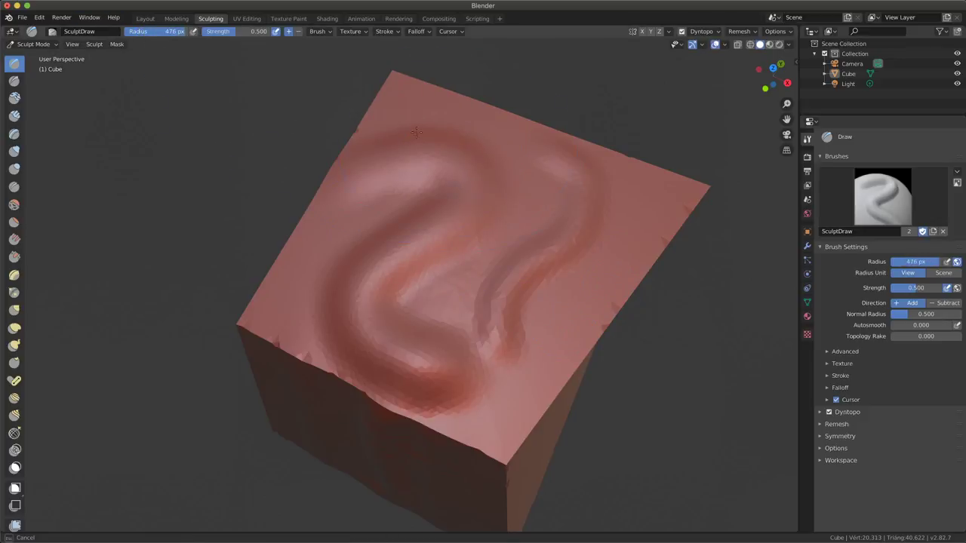
{"action": "mouse_move", "coordinate": [475, 98]}
{"action": "left_mouse_down"}
{"action": "mouse_move", "coordinate": [402, 529]}
{"action": "mouse_move", "coordinate": [294, 179]}
{"action": "left_mouse_up"}
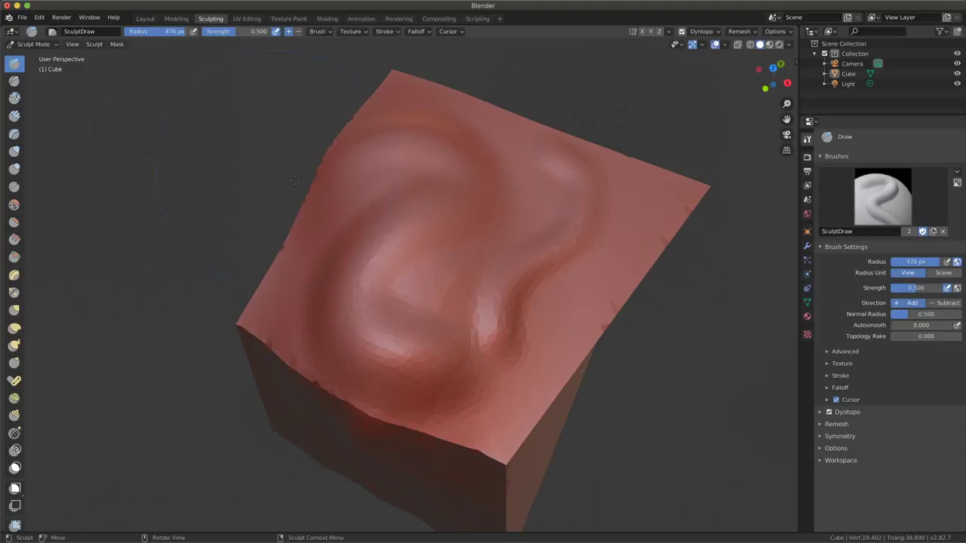
- Set the brush radius to 220 px and reshape the left side of the bulge
{"action": "key", "text": "f"}
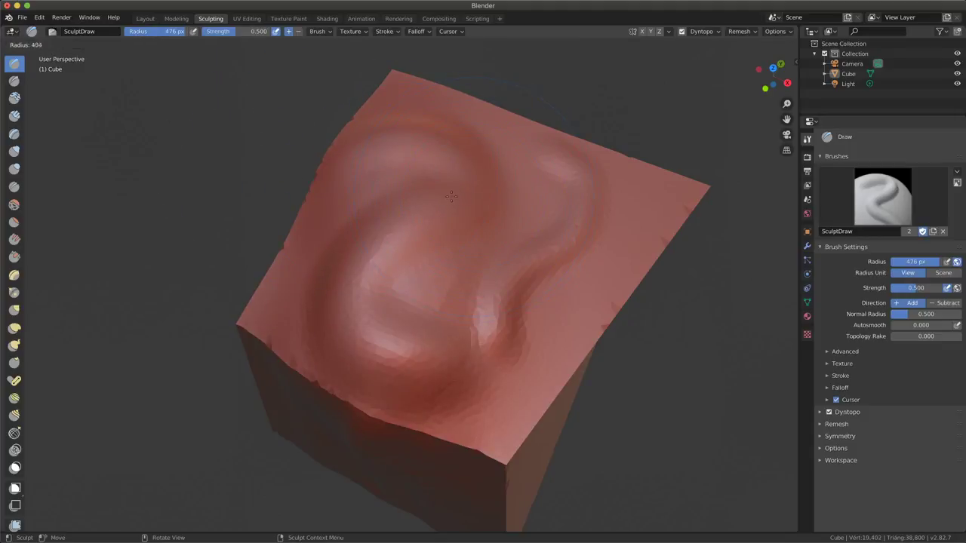
{"action": "left_click", "coordinate": [430, 198]}
{"action": "key", "text": "f"}
{"action": "left_click", "coordinate": [339, 259]}
{"action": "key", "text": "f"}
{"action": "left_click", "coordinate": [320, 272]}
{"action": "mouse_move", "coordinate": [332, 236]}
{"action": "left_mouse_down"}
{"action": "mouse_move", "coordinate": [316, 323]}
{"action": "mouse_move", "coordinate": [402, 241]}
{"action": "mouse_move", "coordinate": [369, 383]}
{"action": "left_mouse_up"}
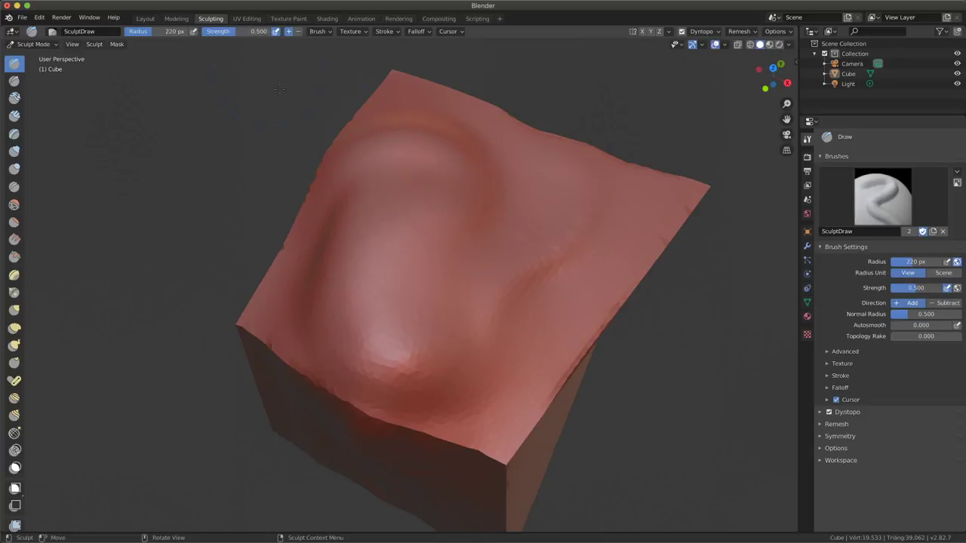
- Raise a ridge at strength 1.000, then lower the strength and gently reshape the bulge
{"action": "left_click_drag", "start_coordinate": [240, 31], "coordinate": [286, 31]}
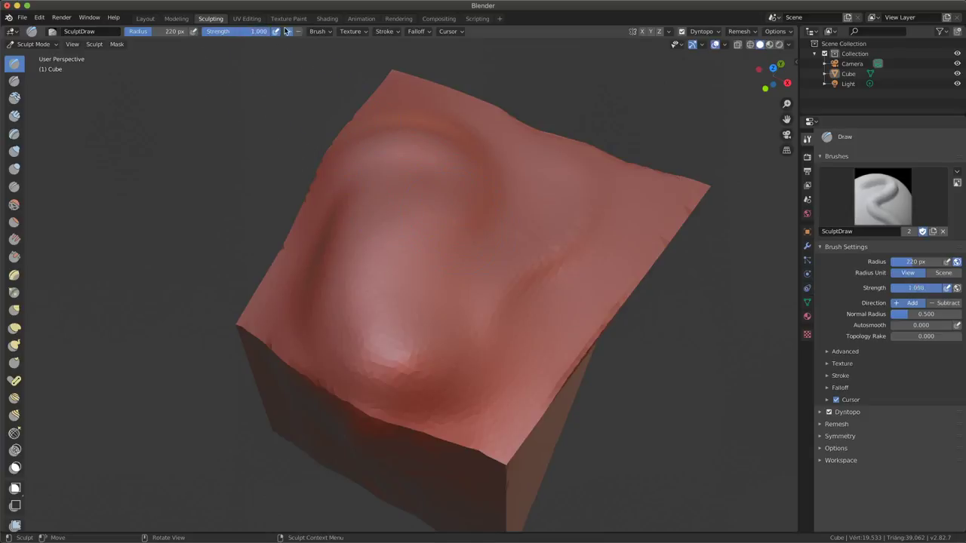
{"action": "left_click_drag", "start_coordinate": [608, 185], "coordinate": [597, 125]}
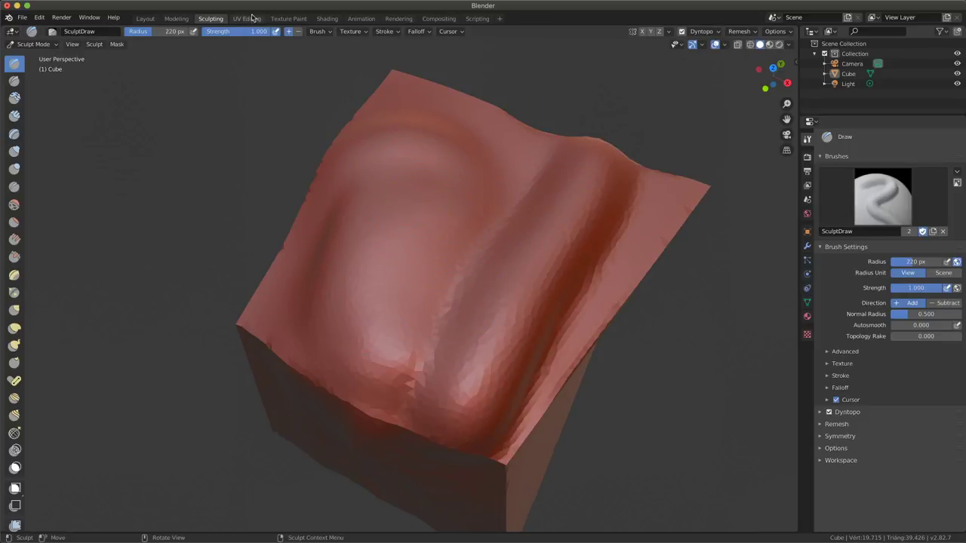
{"action": "left_click_drag", "start_coordinate": [266, 31], "coordinate": [201, 46]}
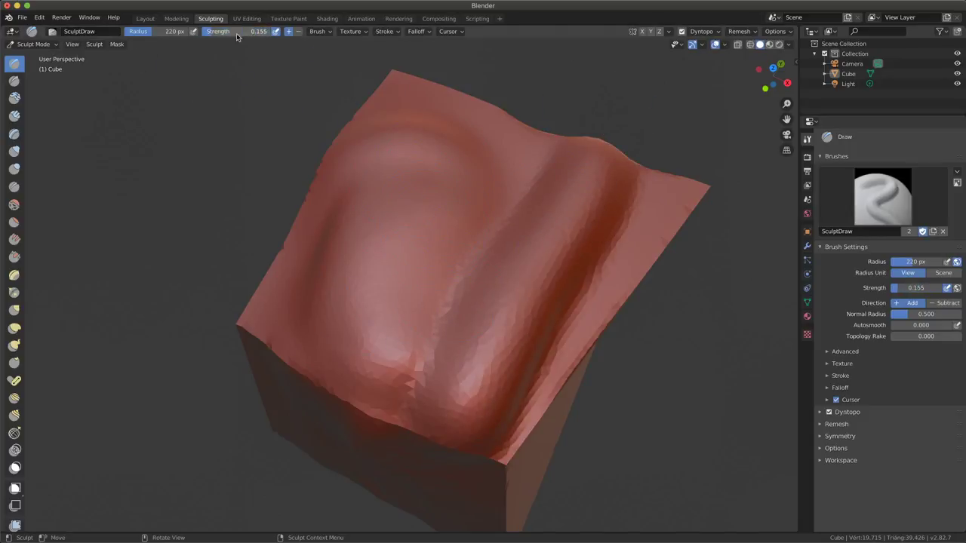
{"action": "left_click_drag", "start_coordinate": [452, 163], "coordinate": [454, 160]}
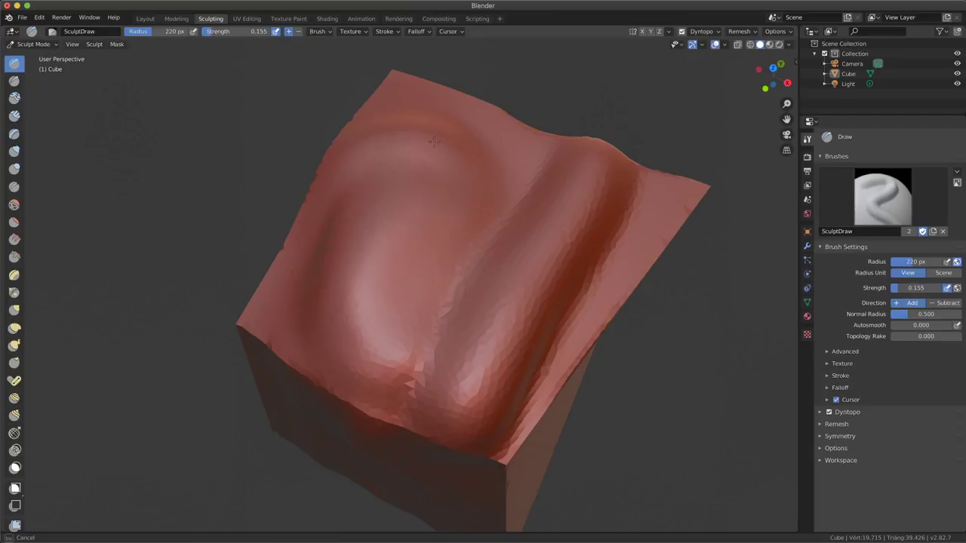
{"action": "left_click_drag", "start_coordinate": [388, 228], "coordinate": [369, 221]}
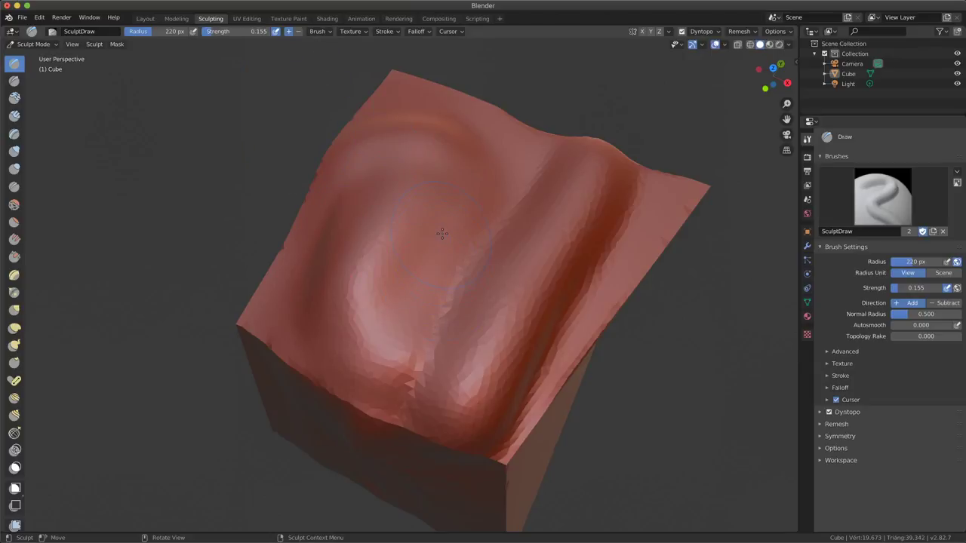
- Set the Draw brush strength to 0.533 with Shift+F
{"action": "key", "text": "shift"}
{"action": "key", "text": "shift+f"}
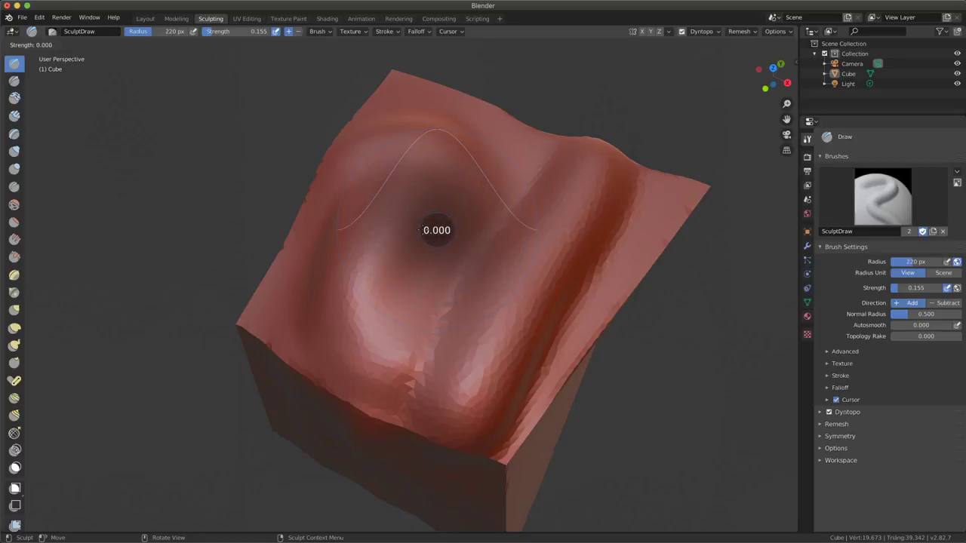
{"action": "left_click", "coordinate": [467, 262]}
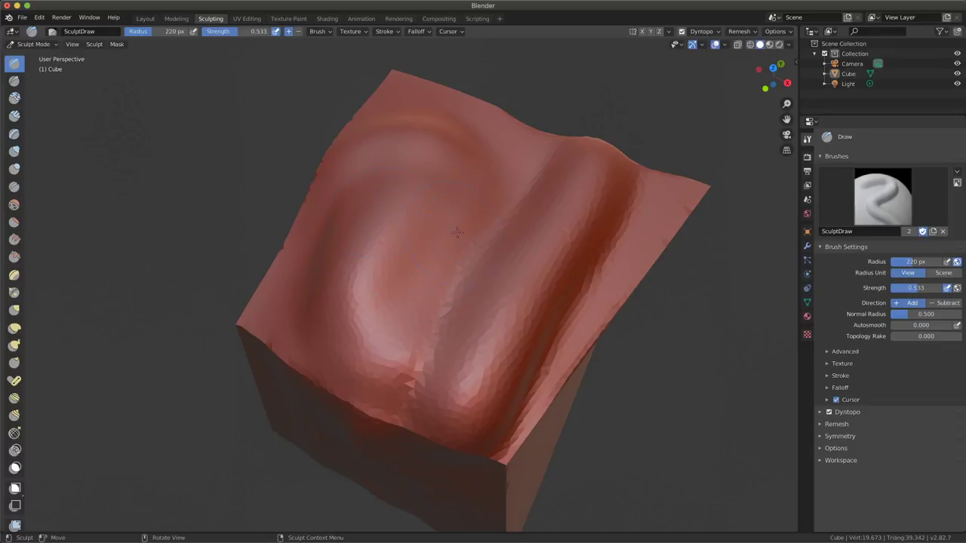
{"action": "mouse_move", "coordinate": [456, 233]}
{"action": "middle_mouse_down"}
{"action": "mouse_move", "coordinate": [489, 266]}
{"action": "mouse_move", "coordinate": [372, 177]}
{"action": "middle_mouse_up"}
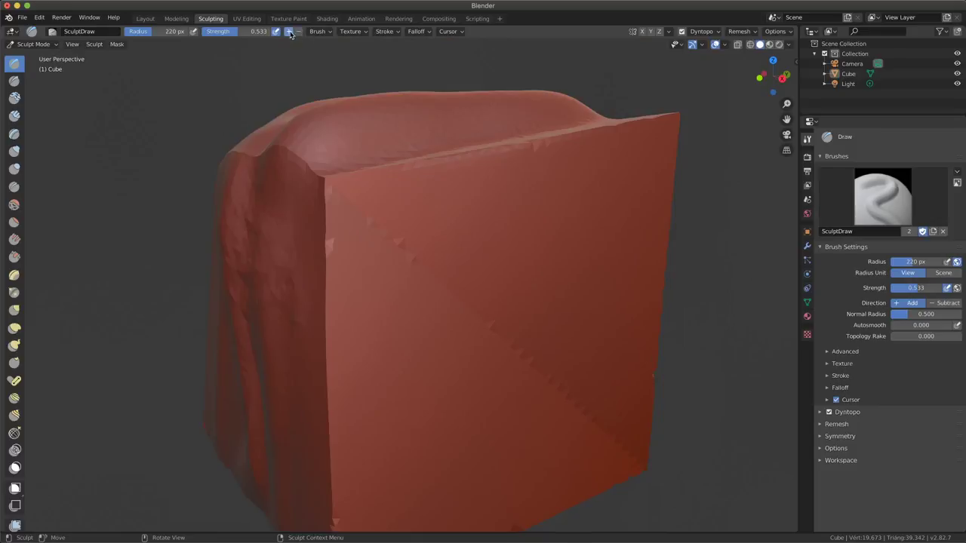
- Draw a raised horizontal ridge across the cube's side face
{"action": "left_click_drag", "start_coordinate": [483, 252], "coordinate": [571, 216]}
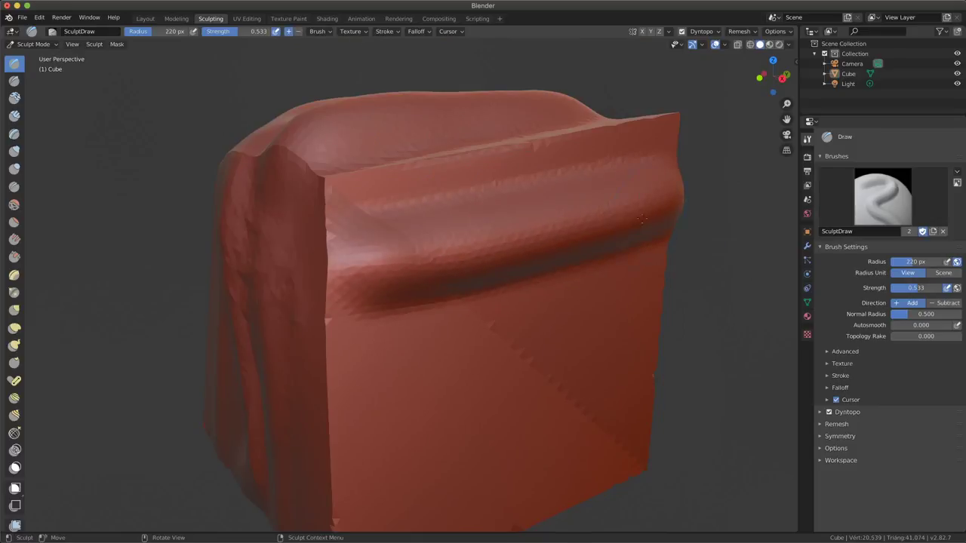
{"action": "mouse_move", "coordinate": [571, 216]}
{"action": "middle_mouse_down"}
{"action": "mouse_move", "coordinate": [595, 283]}
{"action": "mouse_move", "coordinate": [615, 279]}
{"action": "middle_mouse_up"}
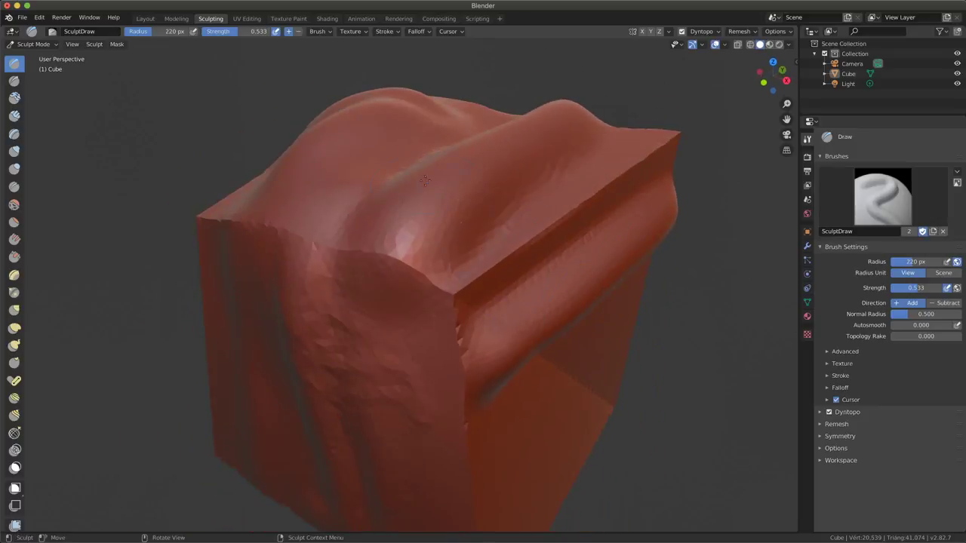
{"action": "middle_click_drag", "start_coordinate": [298, 43], "coordinate": [327, 63]}
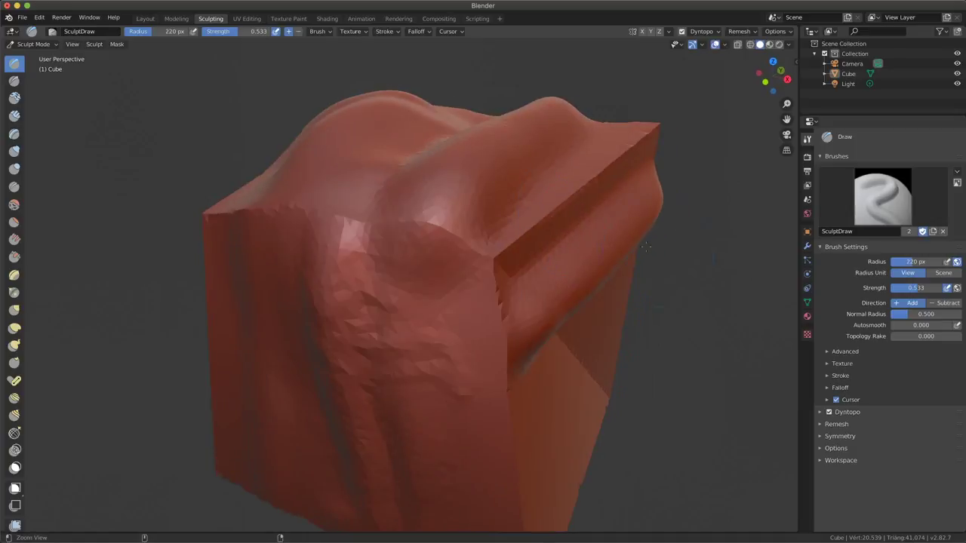
- Switch the Draw brush to Subtract and carve a horizontal groove across the face
{"action": "left_click", "coordinate": [298, 31]}
{"action": "middle_click_drag", "start_coordinate": [467, 286], "coordinate": [596, 368]}
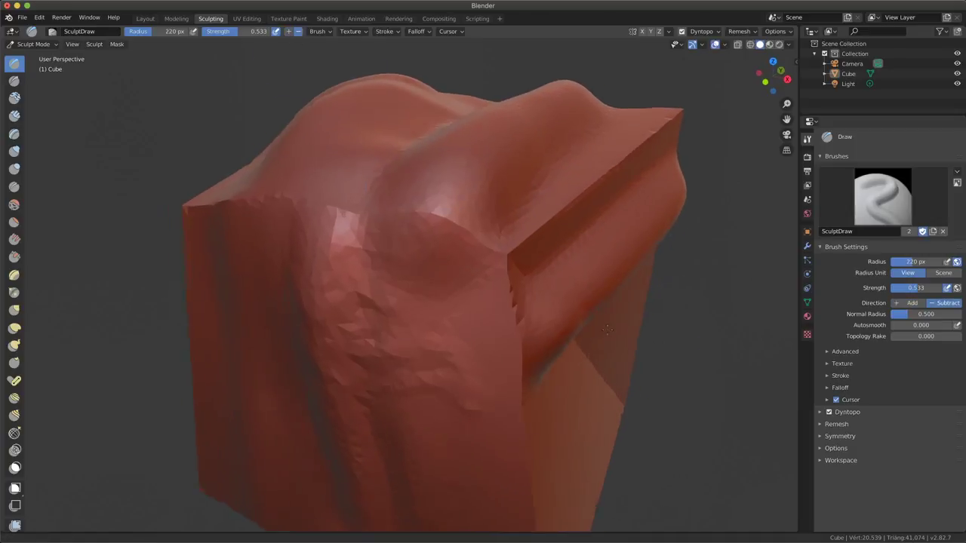
{"action": "left_click_drag", "start_coordinate": [688, 332], "coordinate": [381, 392]}
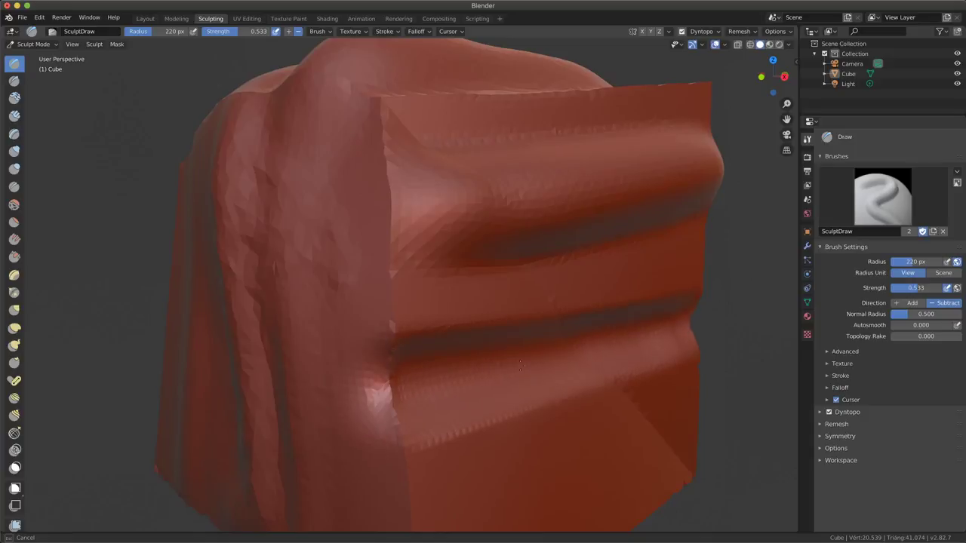
{"action": "mouse_move", "coordinate": [440, 377]}
{"action": "middle_mouse_down"}
{"action": "mouse_move", "coordinate": [305, 302]}
{"action": "mouse_move", "coordinate": [283, 311]}
{"action": "mouse_move", "coordinate": [466, 283]}
{"action": "mouse_move", "coordinate": [433, 224]}
{"action": "middle_mouse_up"}
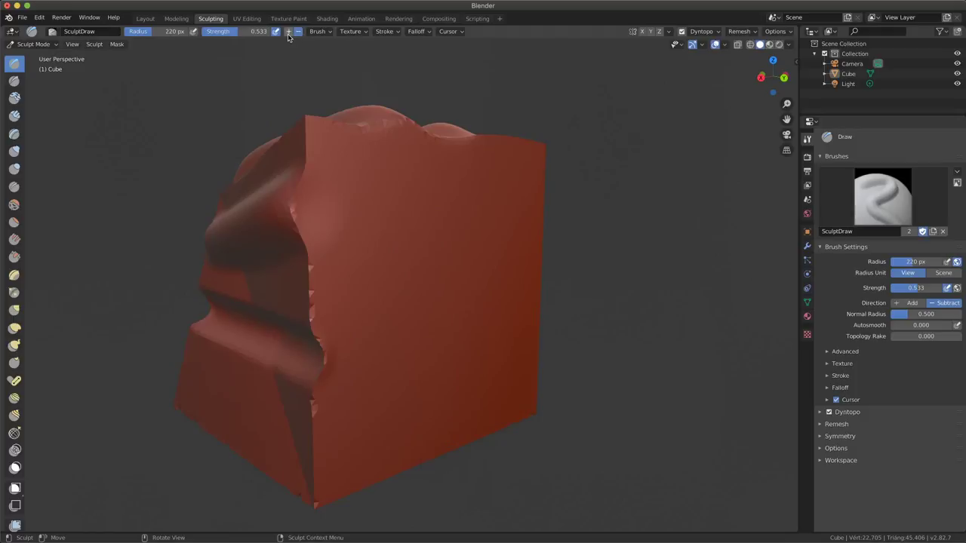
- Shrink the brush to 116 px and carve two parallel diagonal grooves across the face
{"action": "key", "text": "f"}
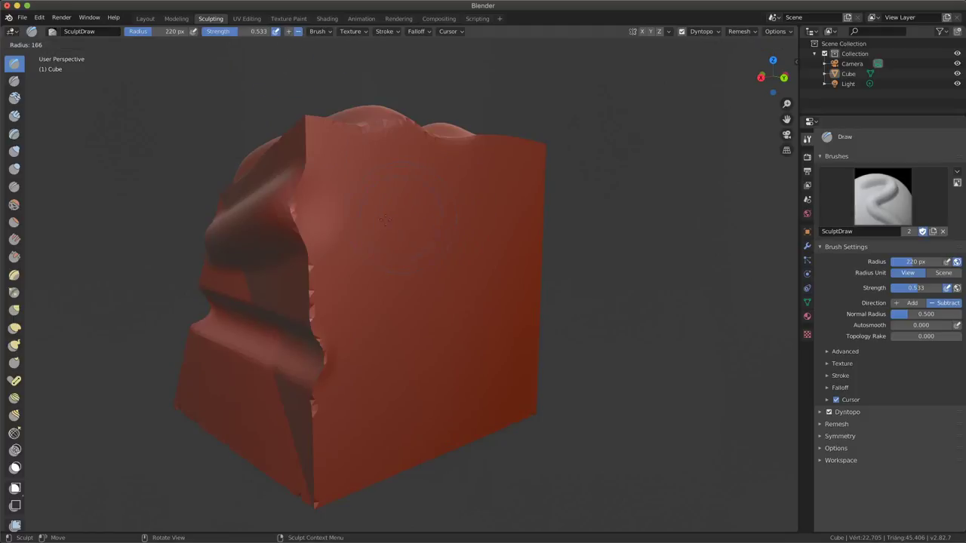
{"action": "left_click", "coordinate": [372, 230]}
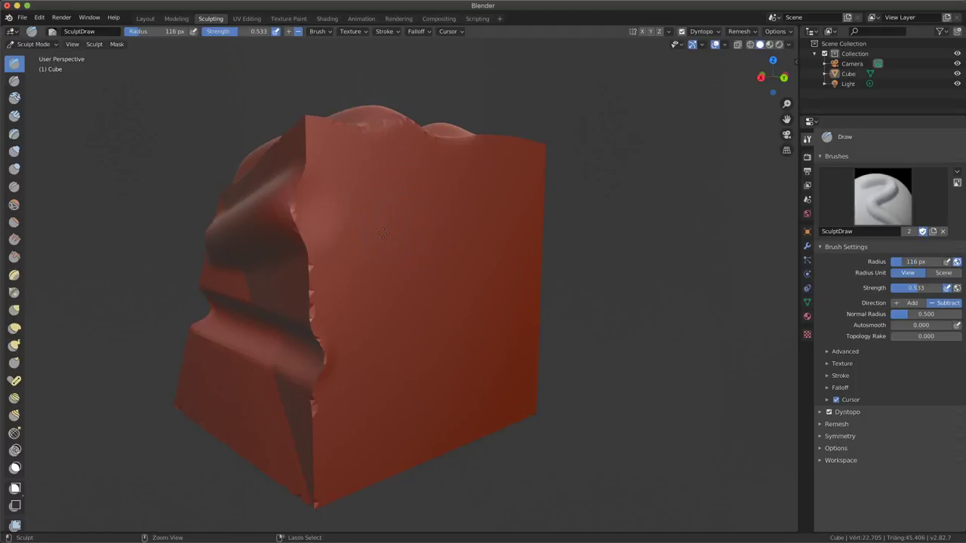
{"action": "left_click_drag", "start_coordinate": [383, 233], "coordinate": [330, 253]}
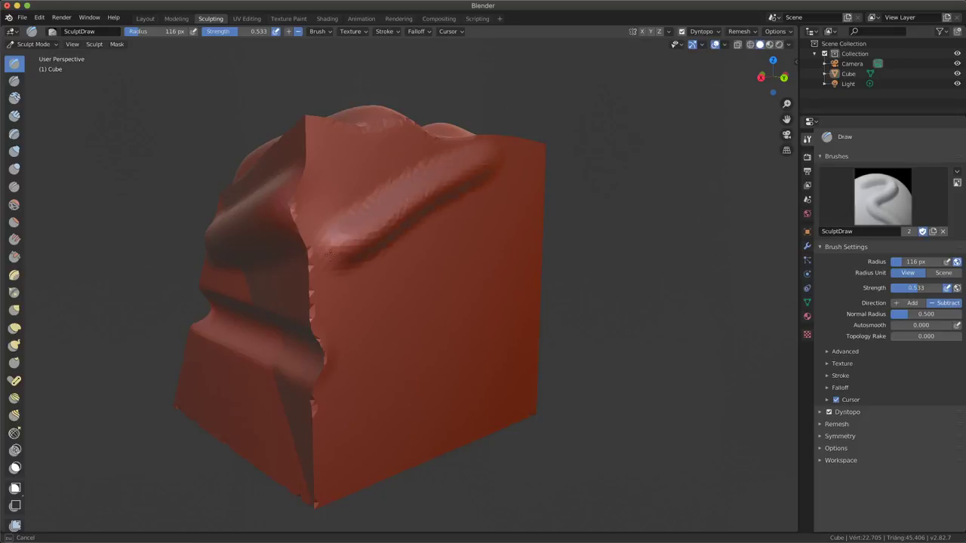
{"action": "mouse_move", "coordinate": [358, 283]}
{"action": "left_mouse_down"}
{"action": "mouse_move", "coordinate": [470, 206]}
{"action": "mouse_move", "coordinate": [412, 175]}
{"action": "left_mouse_up"}
{"action": "left_click_drag", "start_coordinate": [483, 219], "coordinate": [343, 339]}
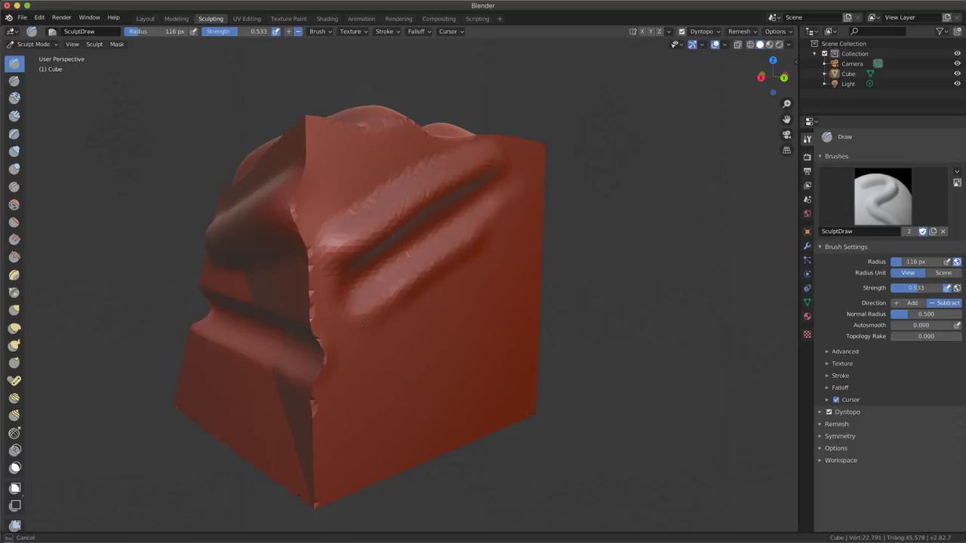
- Switch the brush back to Add and raise two diagonal ridges below the grooves
{"action": "left_click", "coordinate": [288, 32]}
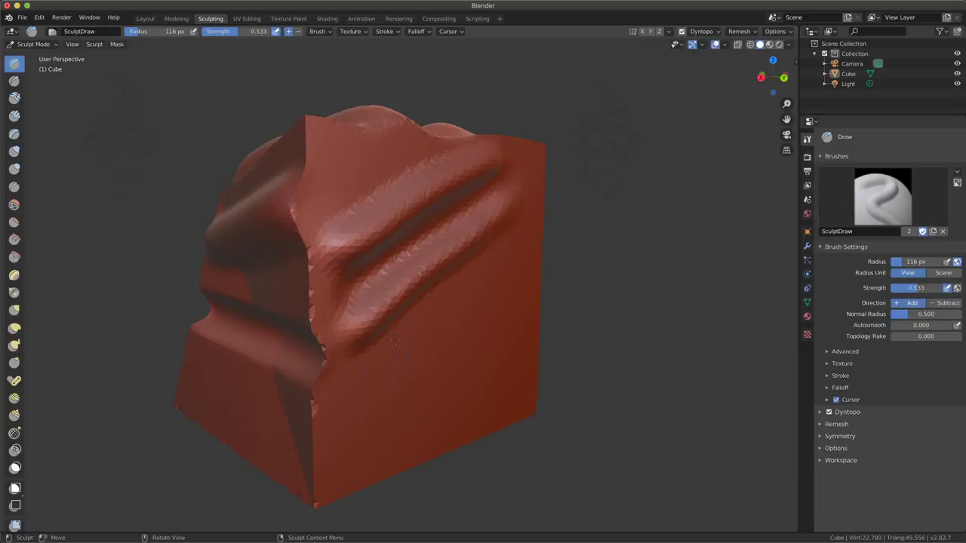
{"action": "left_click_drag", "start_coordinate": [517, 253], "coordinate": [364, 394]}
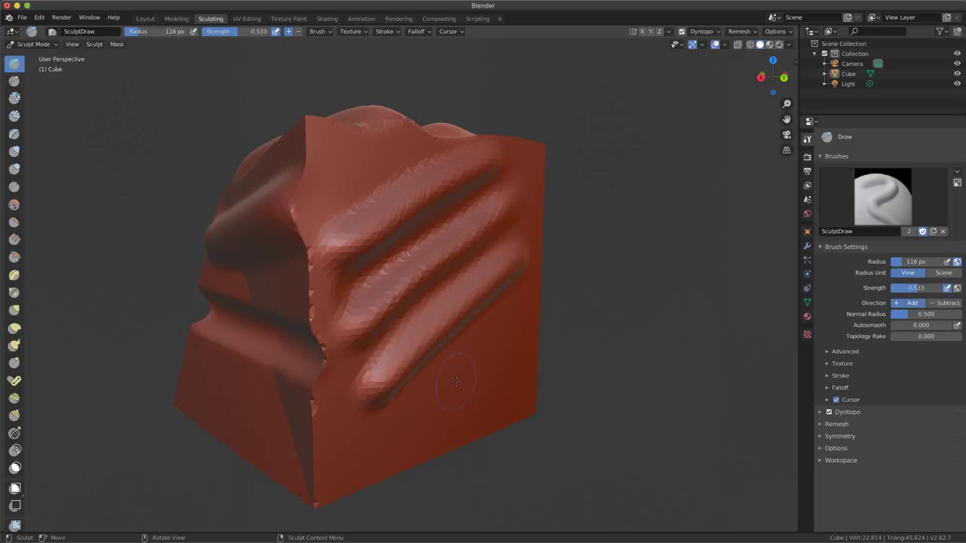
{"action": "left_click_drag", "start_coordinate": [483, 324], "coordinate": [422, 408]}
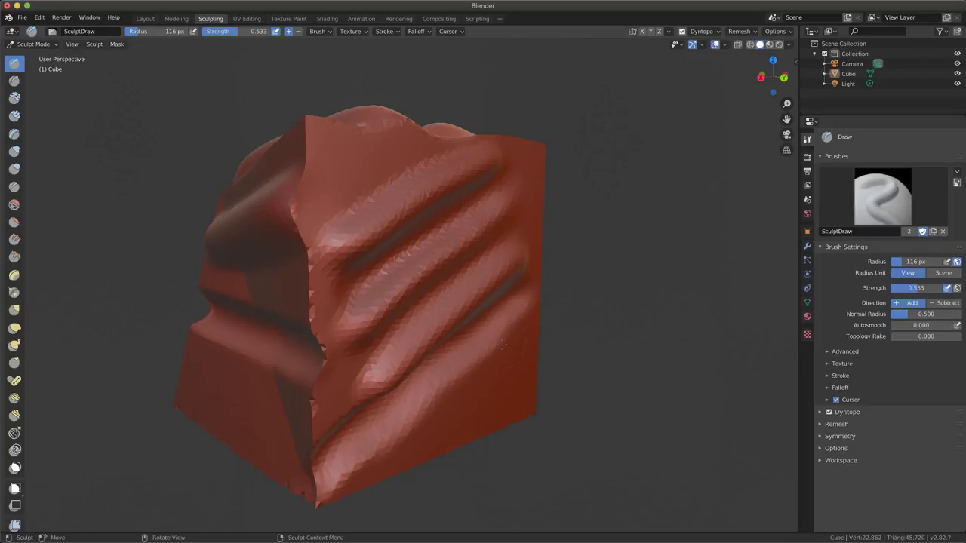
{"action": "mouse_move", "coordinate": [423, 408]}
{"action": "middle_mouse_down"}
{"action": "mouse_move", "coordinate": [485, 361]}
{"action": "mouse_move", "coordinate": [402, 372]}
{"action": "mouse_move", "coordinate": [430, 359]}
{"action": "mouse_move", "coordinate": [396, 249]}
{"action": "mouse_move", "coordinate": [393, 310]}
{"action": "mouse_move", "coordinate": [366, 302]}
{"action": "middle_mouse_up"}
{"action": "scroll", "coordinate": [397, 249], "scroll_direction": "up", "scroll_amount": 5}
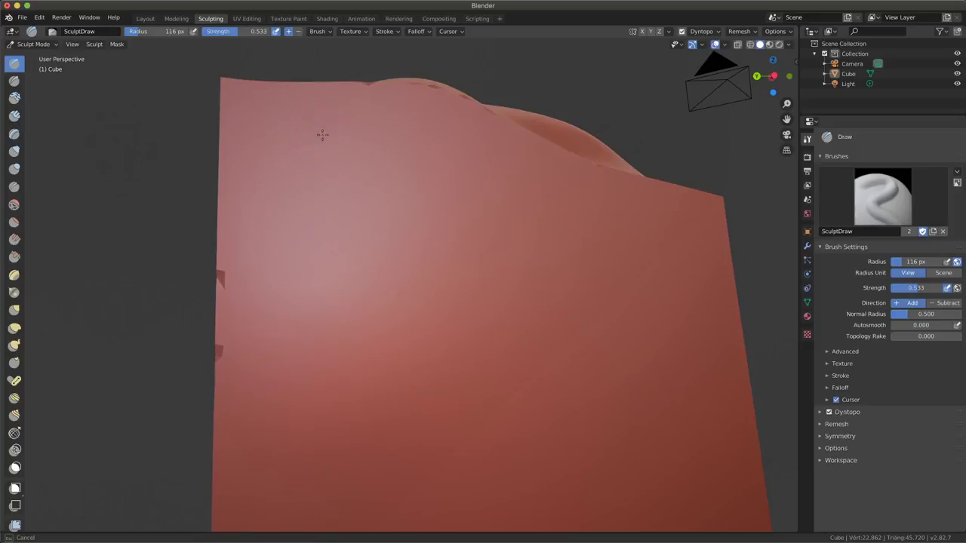
- Sculpt a raised S-shaped ridge on the upper-left front face, then select Draw Sharp
{"action": "mouse_move", "coordinate": [324, 134]}
{"action": "left_mouse_down"}
{"action": "mouse_move", "coordinate": [271, 206]}
{"action": "mouse_move", "coordinate": [227, 301]}
{"action": "left_mouse_up"}
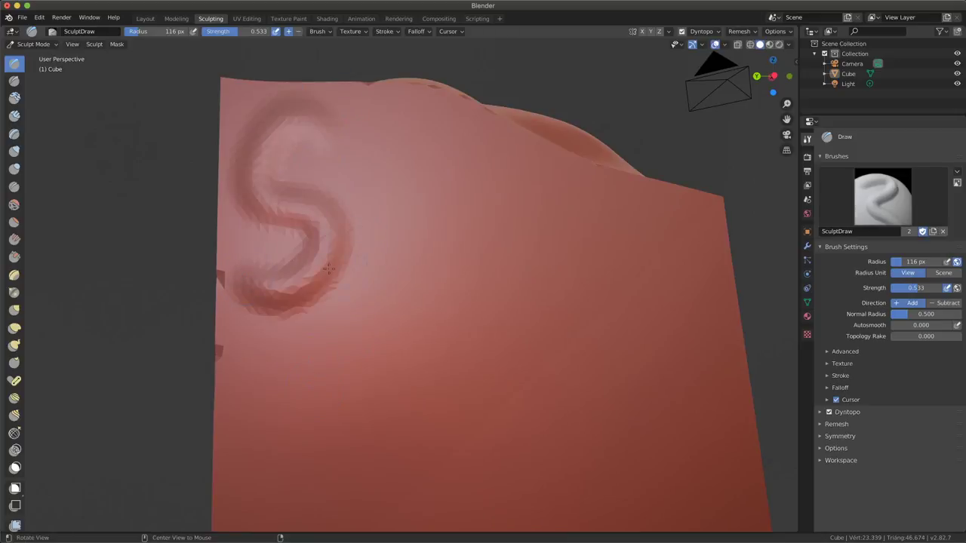
{"action": "middle_click_drag", "start_coordinate": [351, 324], "coordinate": [349, 245]}
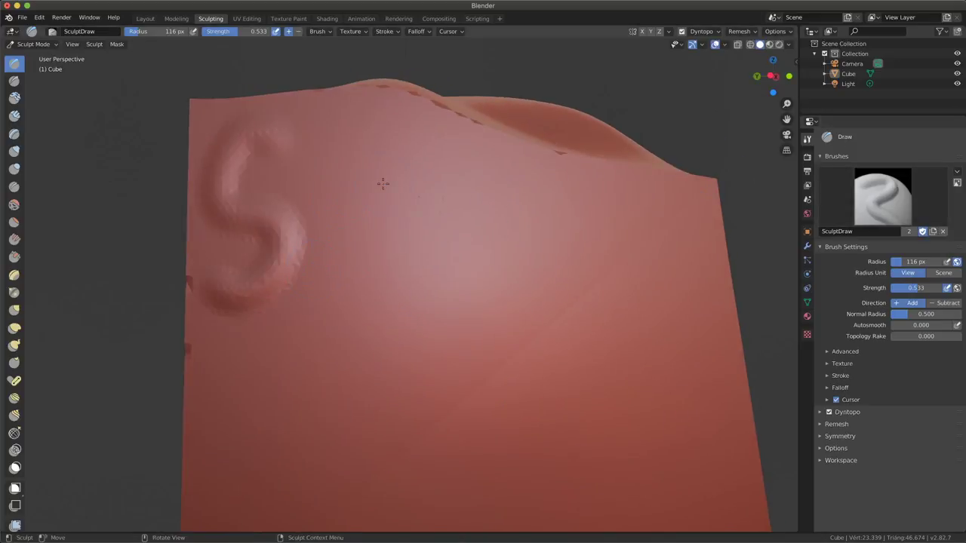
{"action": "left_click_drag", "start_coordinate": [364, 145], "coordinate": [332, 301]}
{"action": "middle_click_drag", "start_coordinate": [332, 302], "coordinate": [340, 303]}
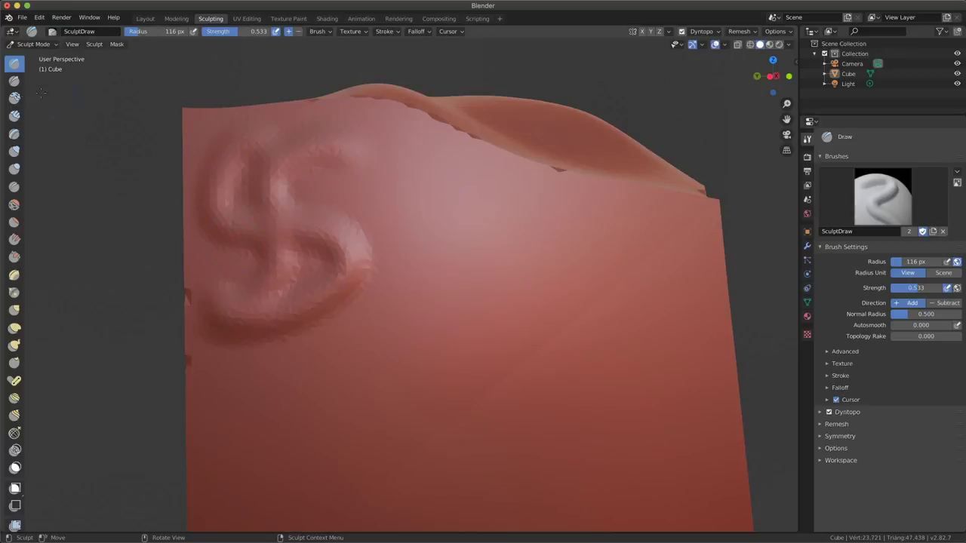
{"action": "left_click", "coordinate": [14, 80]}
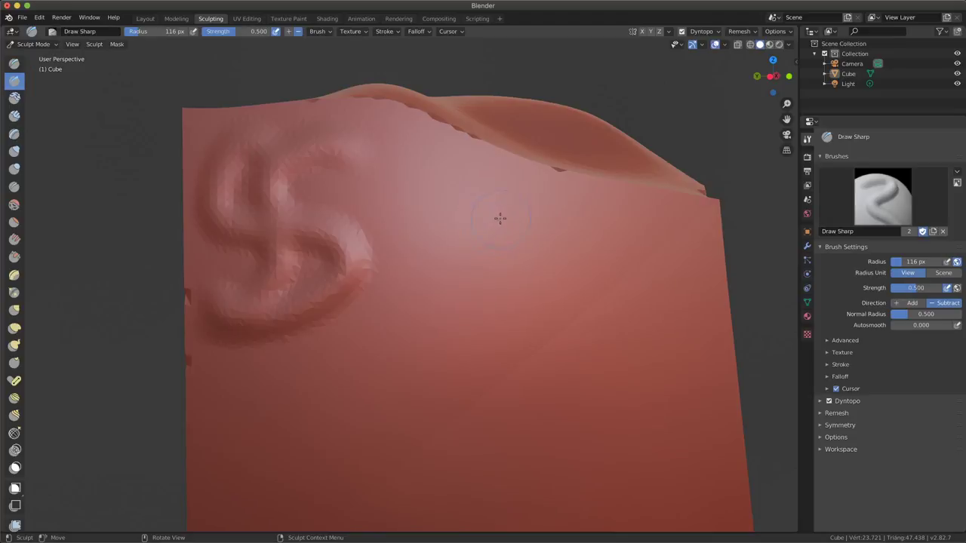
- With Draw Sharp set to Add, sculpt a sharp S-ridge and two crisp ridges beside it
{"action": "left_click_drag", "start_coordinate": [499, 218], "coordinate": [332, 424]}
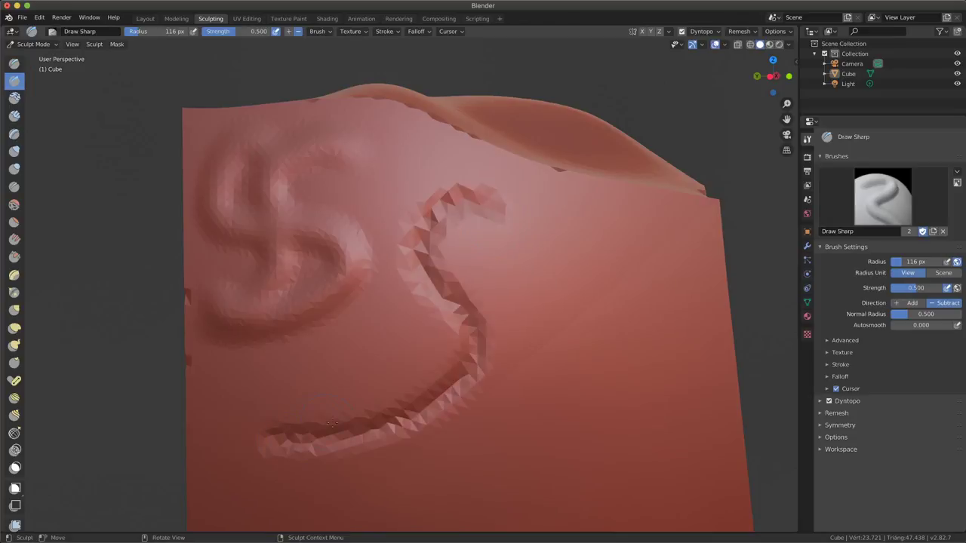
{"action": "middle_click_drag", "start_coordinate": [332, 424], "coordinate": [806, 264]}
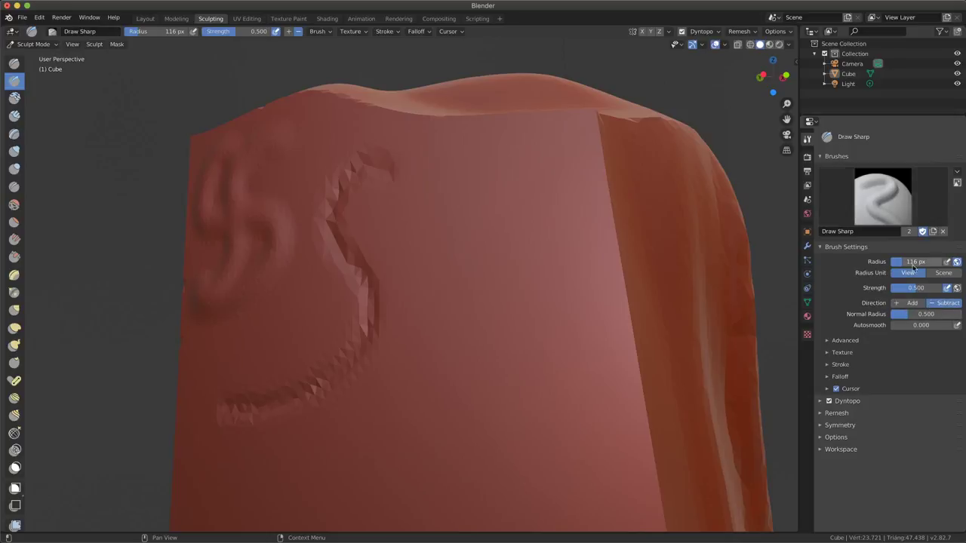
{"action": "left_click", "coordinate": [912, 302]}
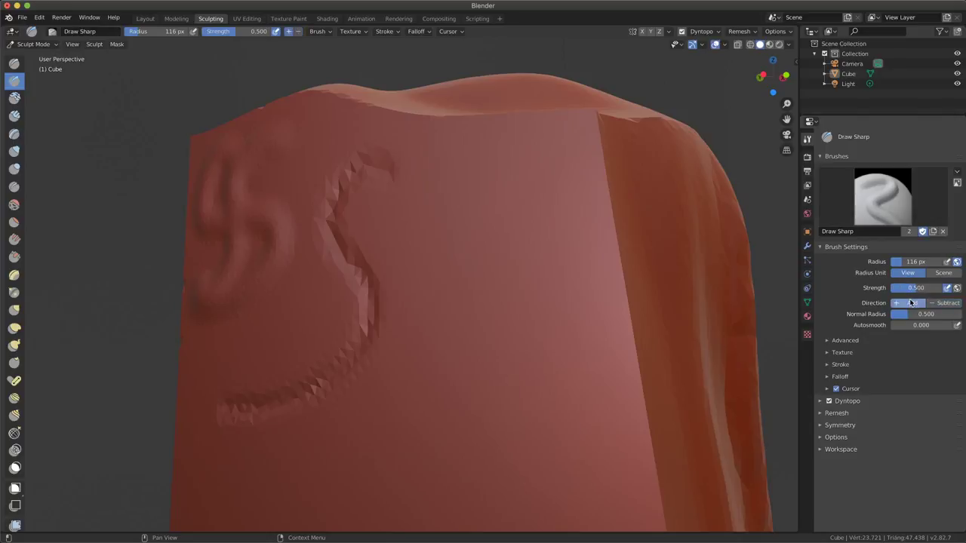
{"action": "middle_click_drag", "start_coordinate": [422, 221], "coordinate": [406, 205]}
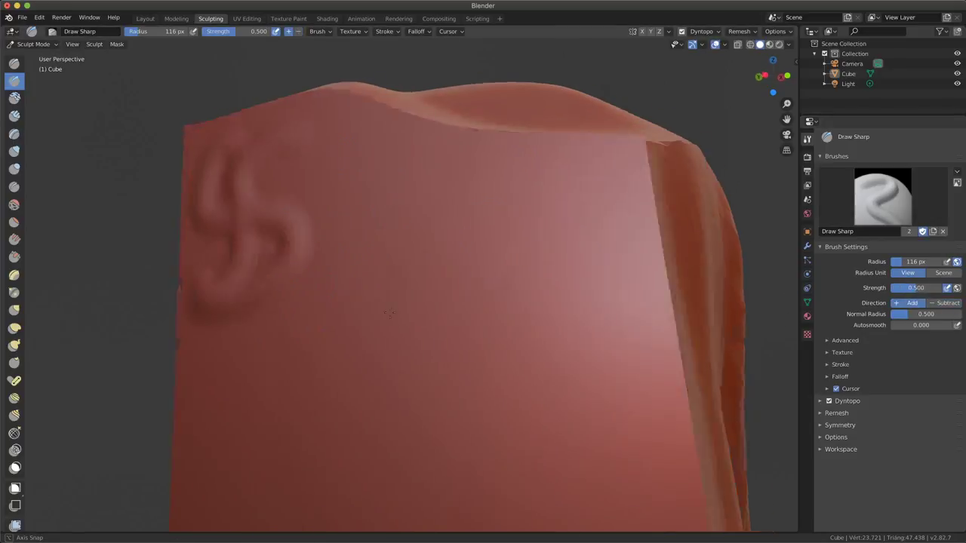
{"action": "mouse_move", "coordinate": [450, 186]}
{"action": "left_mouse_down"}
{"action": "mouse_move", "coordinate": [411, 264]}
{"action": "mouse_move", "coordinate": [399, 392]}
{"action": "mouse_move", "coordinate": [256, 400]}
{"action": "left_mouse_up"}
{"action": "mouse_move", "coordinate": [257, 400]}
{"action": "middle_mouse_down"}
{"action": "mouse_move", "coordinate": [375, 378]}
{"action": "mouse_move", "coordinate": [271, 179]}
{"action": "middle_mouse_up"}
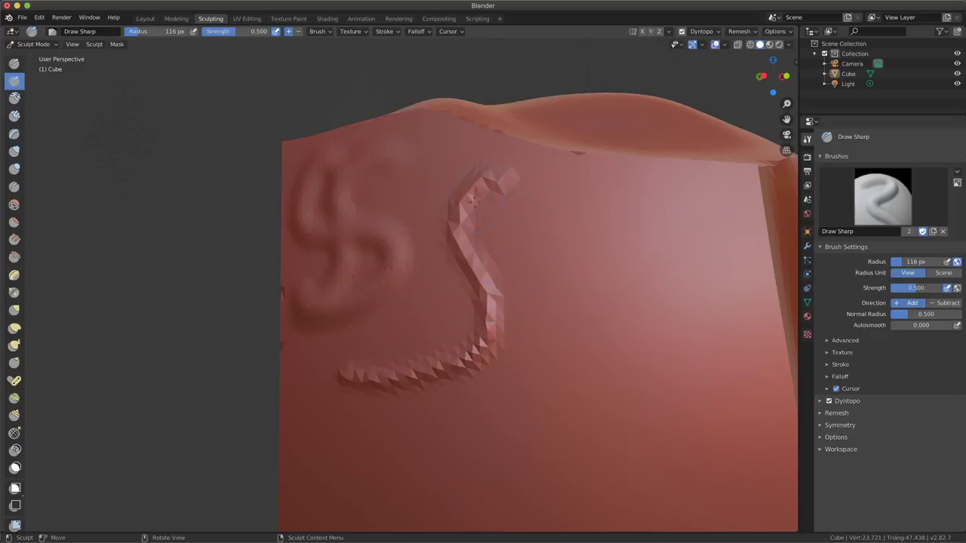
{"action": "left_click_drag", "start_coordinate": [556, 184], "coordinate": [353, 457]}
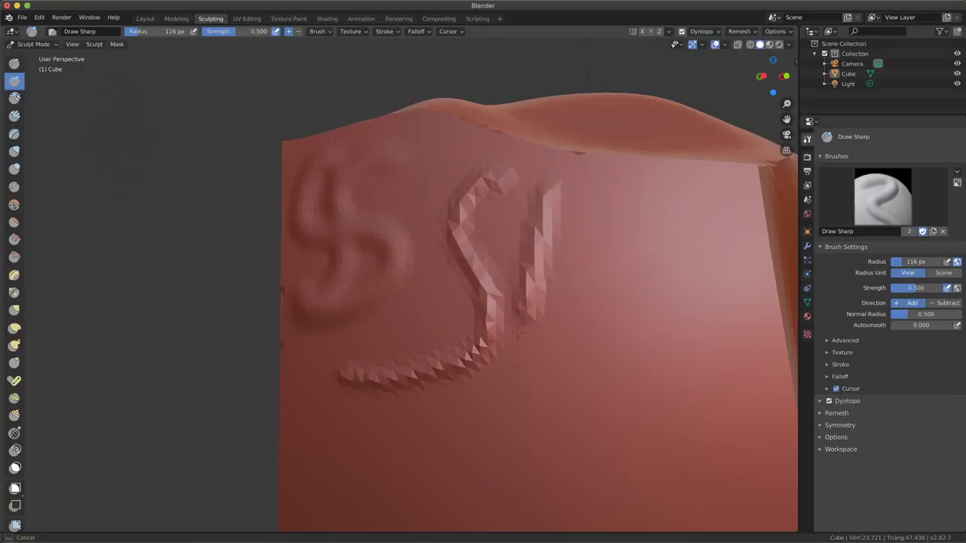
{"action": "left_click_drag", "start_coordinate": [595, 200], "coordinate": [443, 477]}
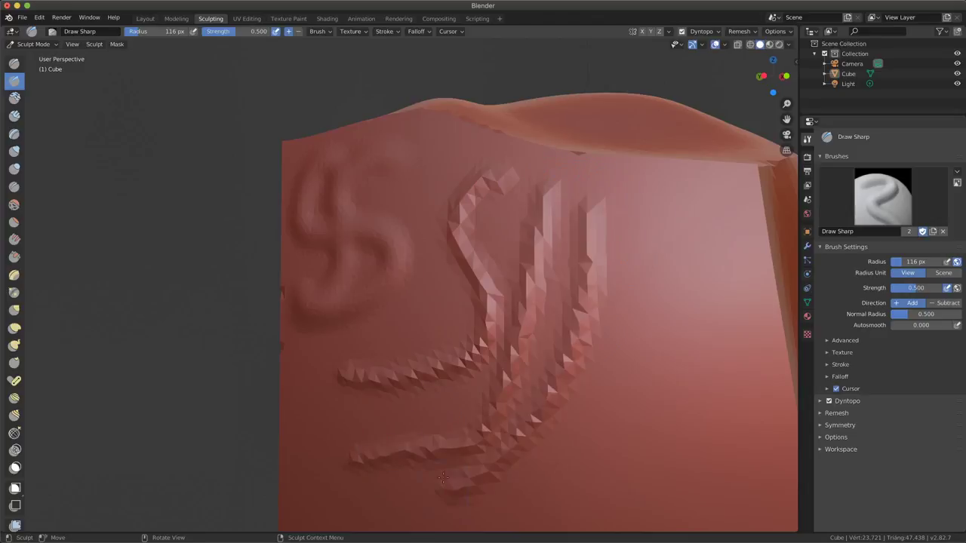
- Return to the Draw brush and sculpt a smooth S-shaped ridge to the right
{"action": "left_click", "coordinate": [13, 64]}
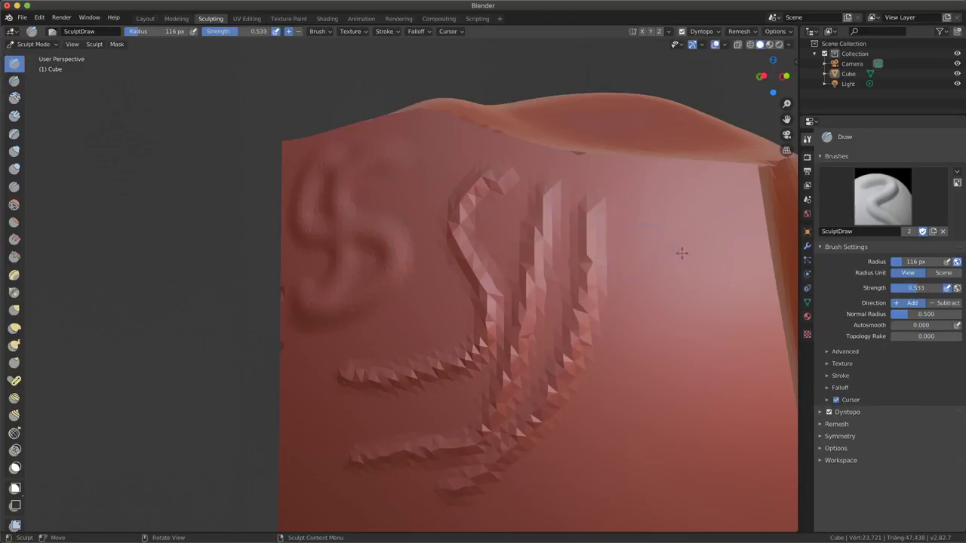
{"action": "left_click_drag", "start_coordinate": [659, 189], "coordinate": [528, 414]}
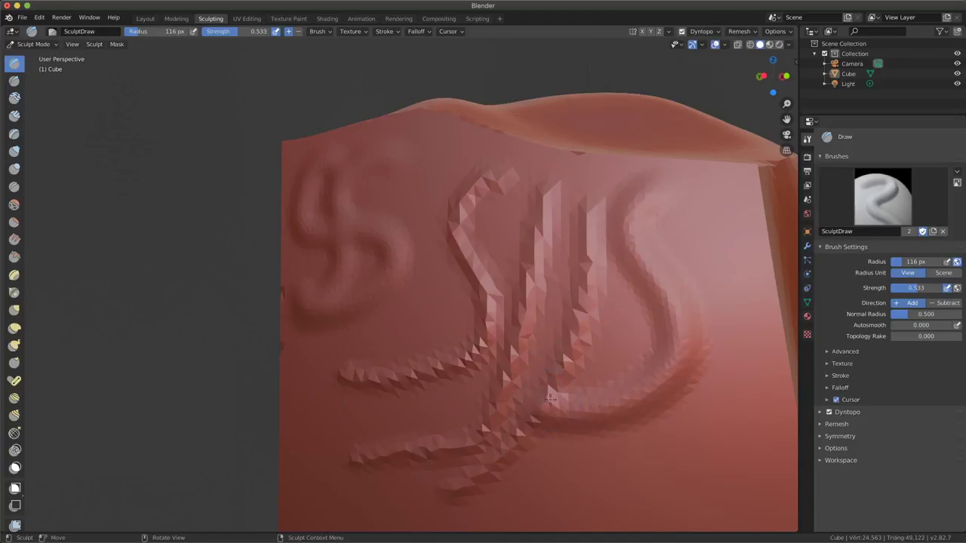
{"action": "mouse_move", "coordinate": [550, 398]}
{"action": "middle_mouse_down"}
{"action": "mouse_move", "coordinate": [559, 396]}
{"action": "mouse_move", "coordinate": [521, 392]}
{"action": "middle_mouse_up"}
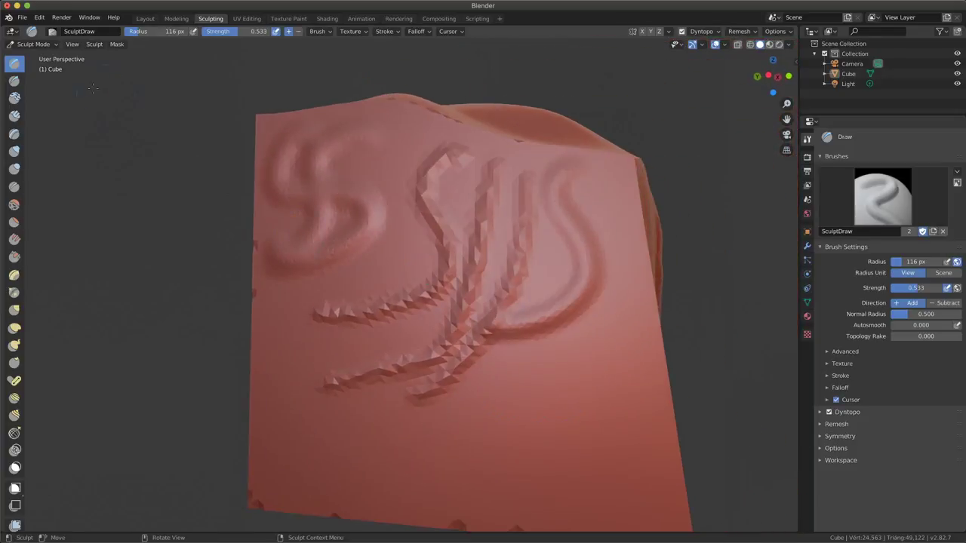
- Try Clay and Clay Strips, reframe the front face, then return to Clay at 186 px
{"action": "left_click", "coordinate": [15, 98]}
{"action": "left_click", "coordinate": [15, 116]}
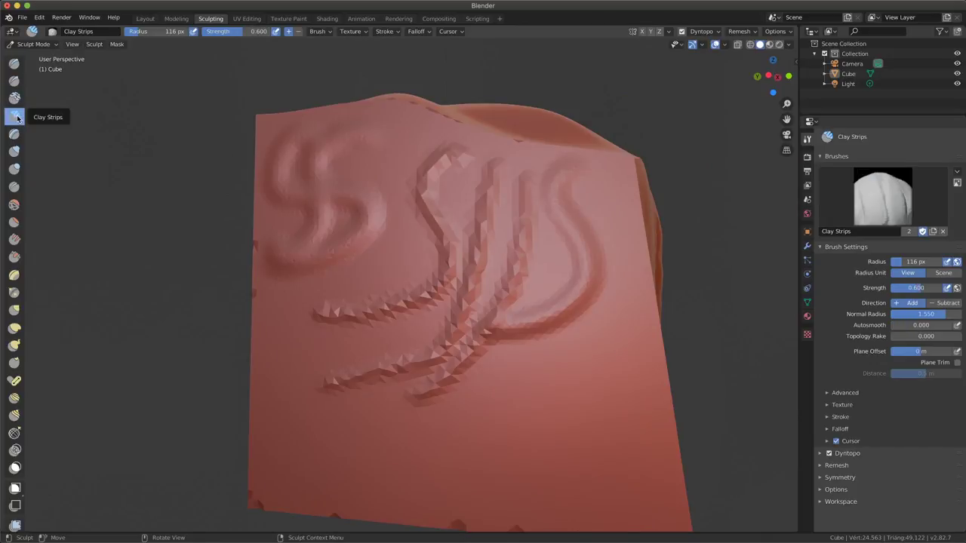
{"action": "mouse_move", "coordinate": [452, 332]}
{"action": "middle_mouse_down"}
{"action": "mouse_move", "coordinate": [517, 388]}
{"action": "mouse_move", "coordinate": [519, 310]}
{"action": "mouse_move", "coordinate": [432, 252]}
{"action": "middle_mouse_up"}
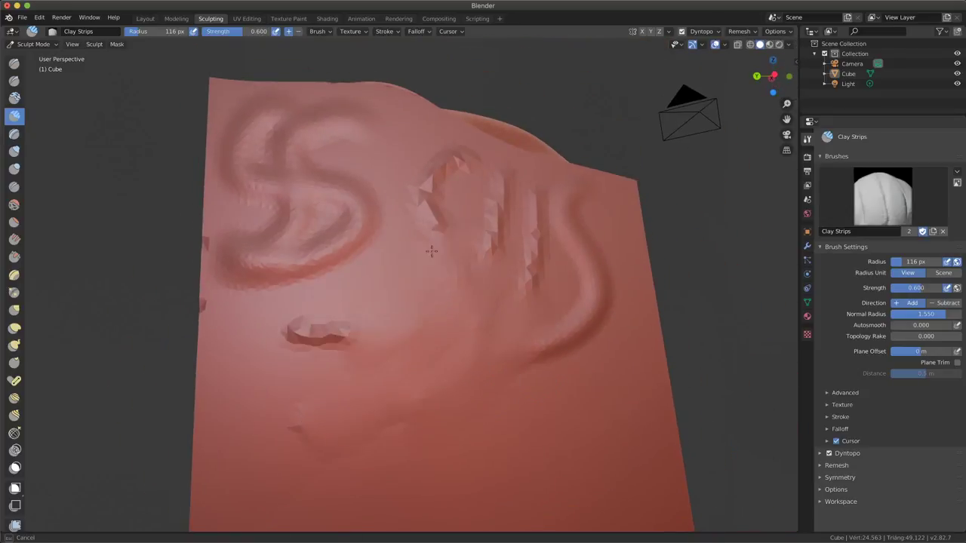
{"action": "mouse_move", "coordinate": [266, 351]}
{"action": "middle_mouse_down", "text": "shift"}
{"action": "mouse_move", "coordinate": [362, 358]}
{"action": "mouse_move", "coordinate": [390, 327]}
{"action": "mouse_move", "coordinate": [376, 285]}
{"action": "mouse_move", "coordinate": [401, 297]}
{"action": "middle_mouse_up", "text": "shift"}
{"action": "key", "text": "c"}
- Enlarge the Clay brush to 434 px and lay wide clay ridges across the lower face
{"action": "key", "text": "f"}
{"action": "left_click", "coordinate": [427, 313]}
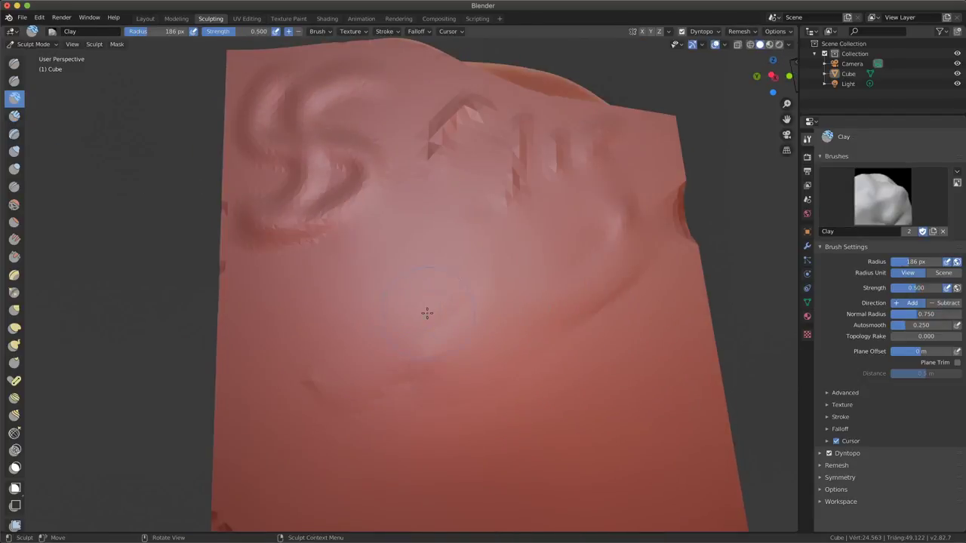
{"action": "left_click_drag", "start_coordinate": [427, 313], "coordinate": [490, 273]}
{"action": "key", "text": "f"}
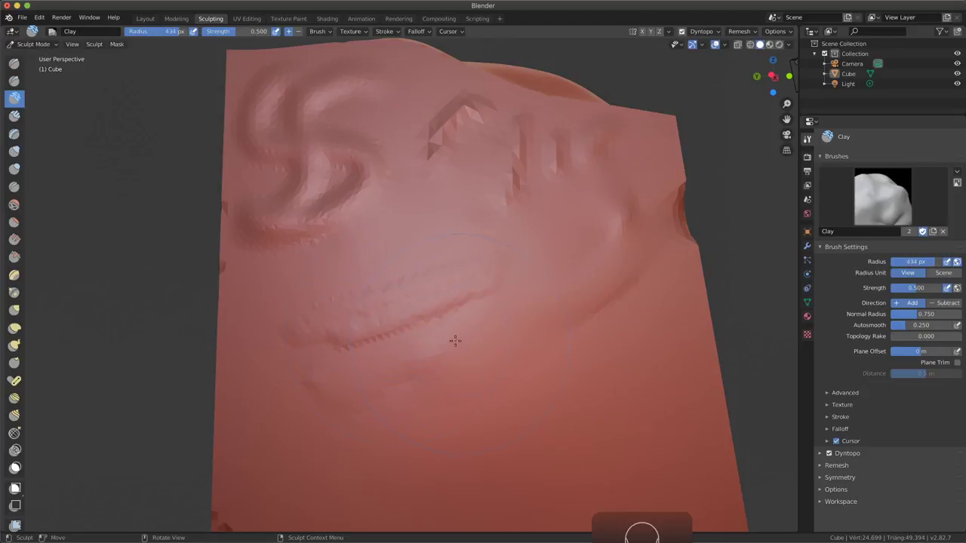
{"action": "mouse_move", "coordinate": [458, 341]}
{"action": "left_mouse_down"}
{"action": "mouse_move", "coordinate": [422, 368]}
{"action": "mouse_move", "coordinate": [322, 333]}
{"action": "mouse_move", "coordinate": [368, 430]}
{"action": "left_mouse_up"}
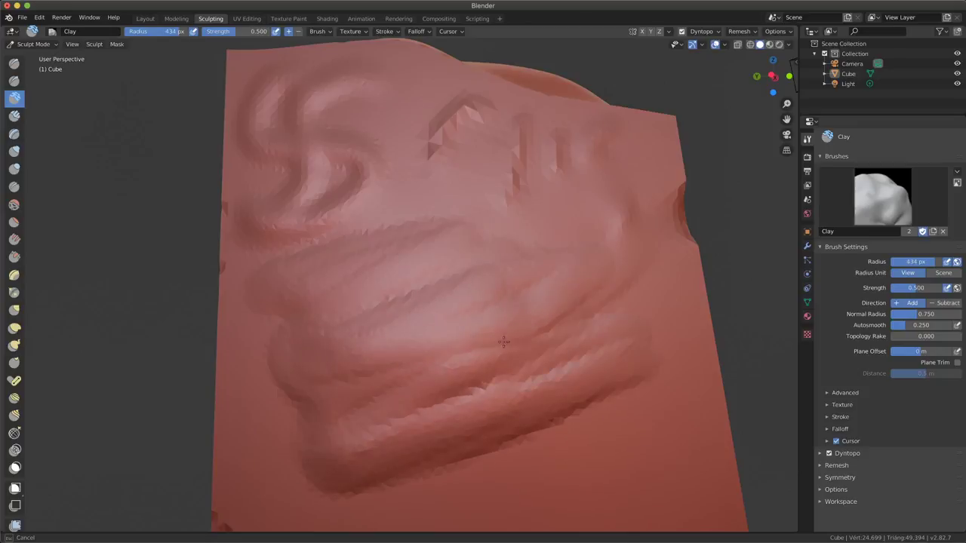
{"action": "left_click_drag", "start_coordinate": [368, 431], "coordinate": [534, 371]}
{"action": "mouse_move", "coordinate": [535, 371]}
{"action": "middle_mouse_down"}
{"action": "mouse_move", "coordinate": [555, 295]}
{"action": "mouse_move", "coordinate": [435, 234]}
{"action": "mouse_move", "coordinate": [483, 241]}
{"action": "middle_mouse_up"}
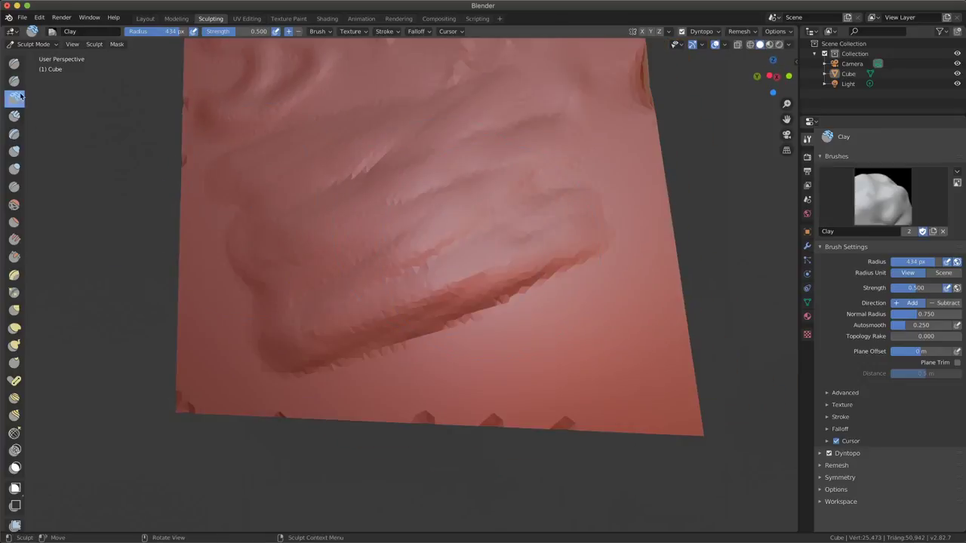
- Switch to Clay Strips and build thick strip ridges across the lower front, checking from several angles
{"action": "key", "text": "c"}
{"action": "mouse_move", "coordinate": [503, 348]}
{"action": "left_mouse_down"}
{"action": "mouse_move", "coordinate": [430, 375]}
{"action": "mouse_move", "coordinate": [412, 345]}
{"action": "mouse_move", "coordinate": [422, 341]}
{"action": "left_mouse_up"}
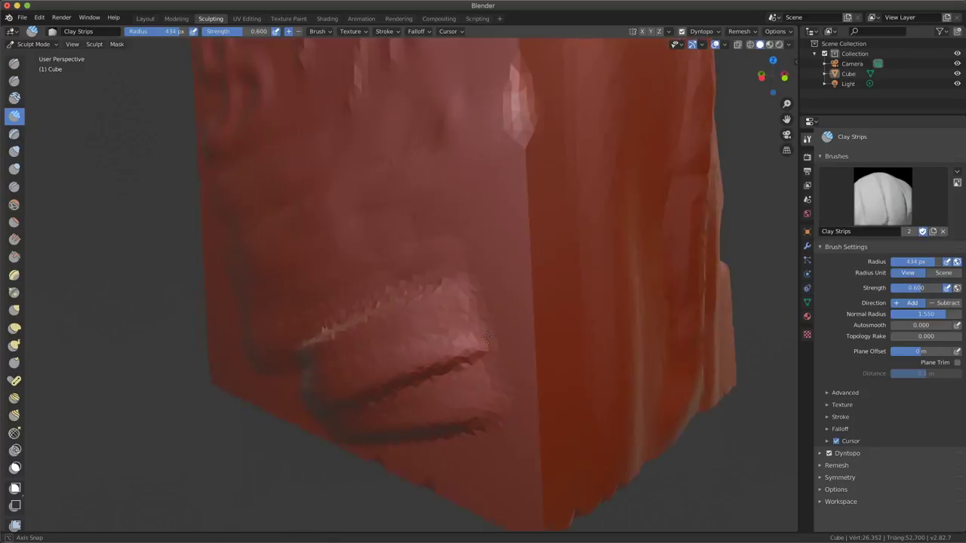
{"action": "middle_click_drag", "start_coordinate": [422, 342], "coordinate": [512, 344]}
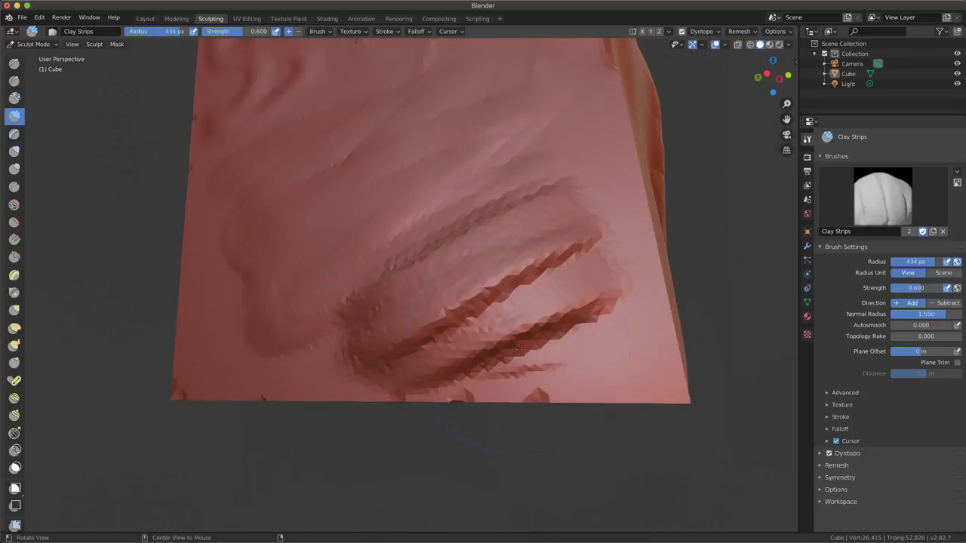
{"action": "left_click_drag", "start_coordinate": [512, 344], "coordinate": [574, 362]}
{"action": "mouse_move", "coordinate": [574, 362]}
{"action": "middle_mouse_down"}
{"action": "mouse_move", "coordinate": [620, 371]}
{"action": "mouse_move", "coordinate": [556, 304]}
{"action": "mouse_move", "coordinate": [486, 165]}
{"action": "middle_mouse_up"}
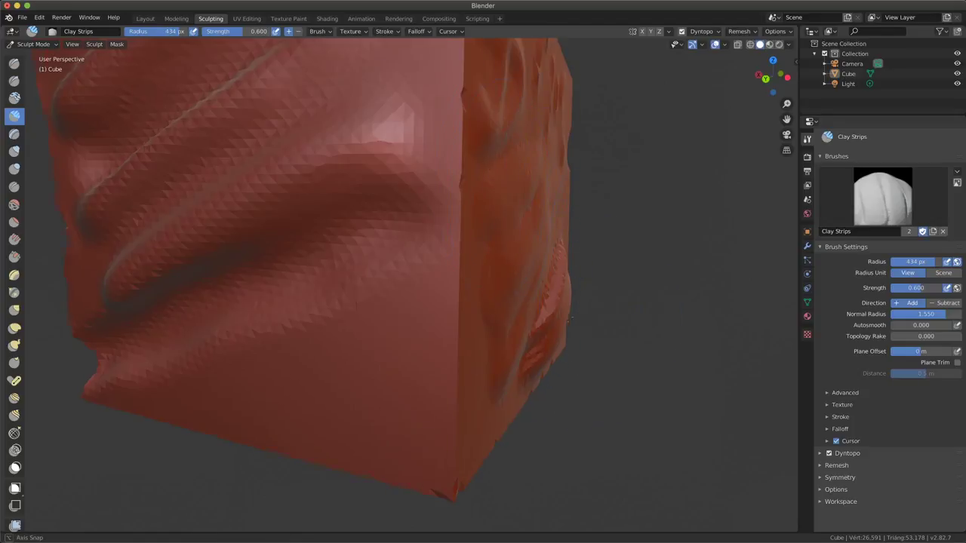
{"action": "middle_click_drag", "start_coordinate": [565, 281], "coordinate": [473, 322]}
{"action": "left_click_drag", "start_coordinate": [428, 334], "coordinate": [325, 374]}
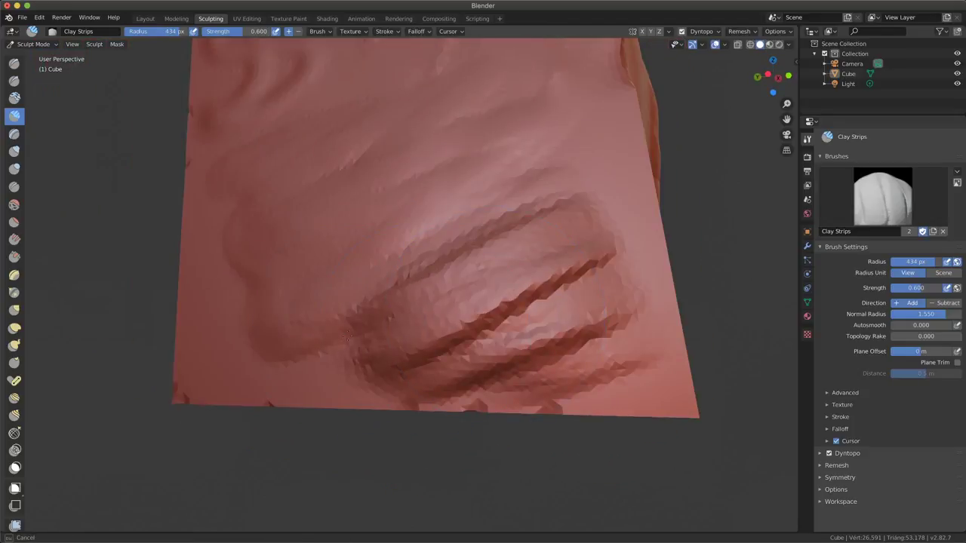
{"action": "middle_click_drag", "start_coordinate": [325, 373], "coordinate": [480, 309]}
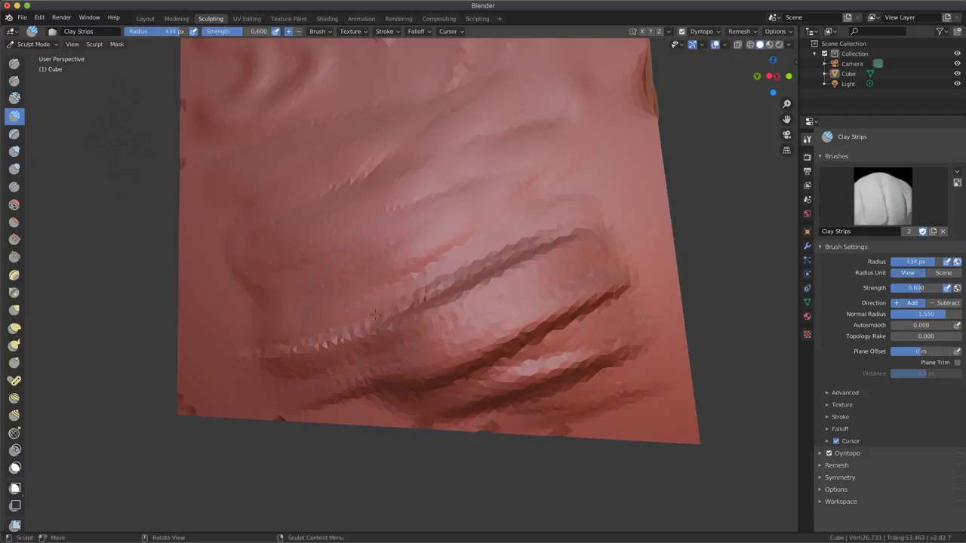
- Use the Layer brush to raise a thick band across the middle front, filling the light hollow
{"action": "left_click", "coordinate": [15, 134]}
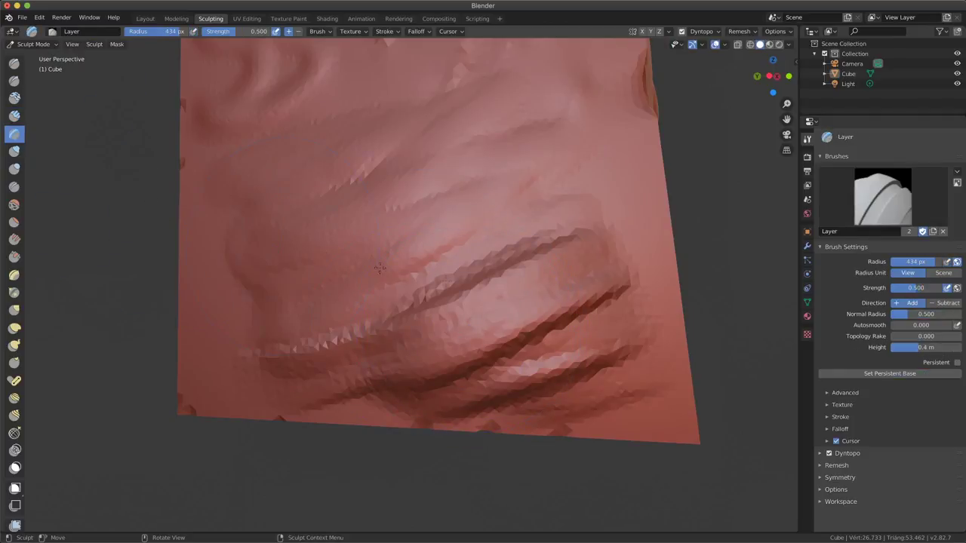
{"action": "mouse_move", "coordinate": [501, 209]}
{"action": "middle_mouse_down"}
{"action": "mouse_move", "coordinate": [459, 285]}
{"action": "mouse_move", "coordinate": [491, 251]}
{"action": "middle_mouse_up"}
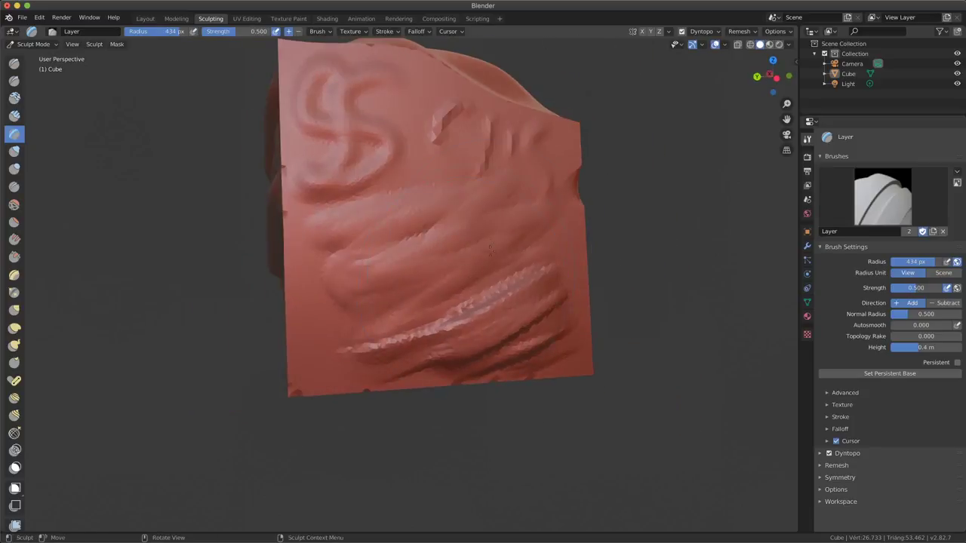
{"action": "left_click_drag", "start_coordinate": [371, 223], "coordinate": [511, 166]}
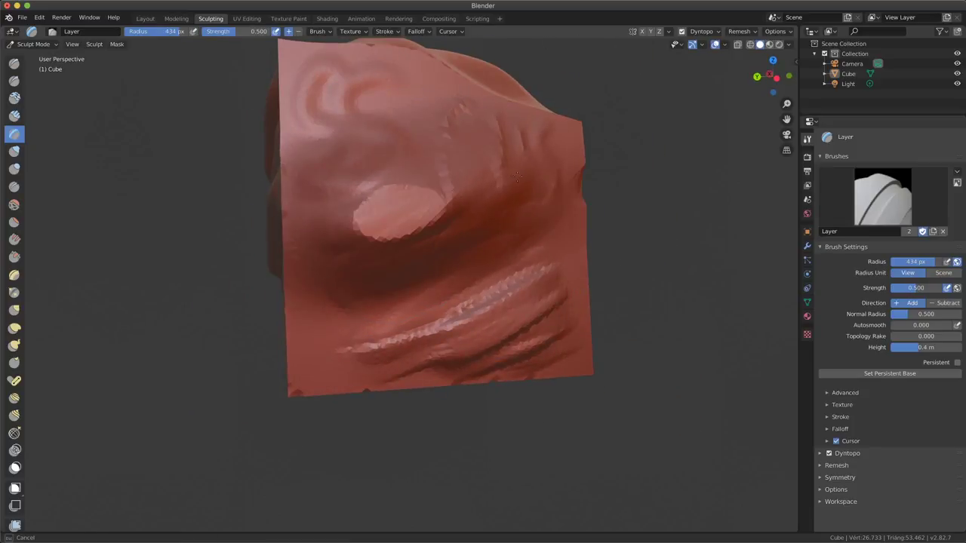
{"action": "middle_click_drag", "start_coordinate": [511, 165], "coordinate": [339, 260]}
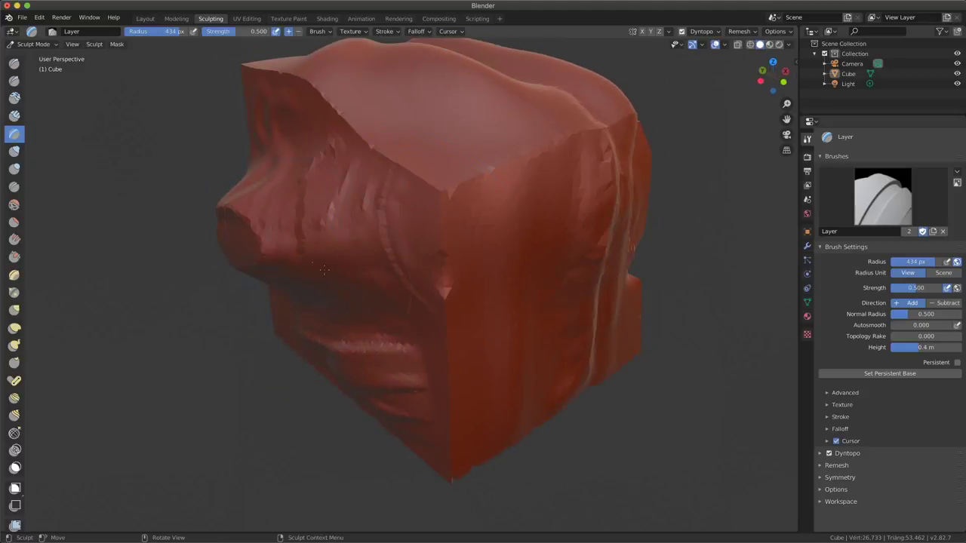
{"action": "left_click_drag", "start_coordinate": [339, 260], "coordinate": [292, 239]}
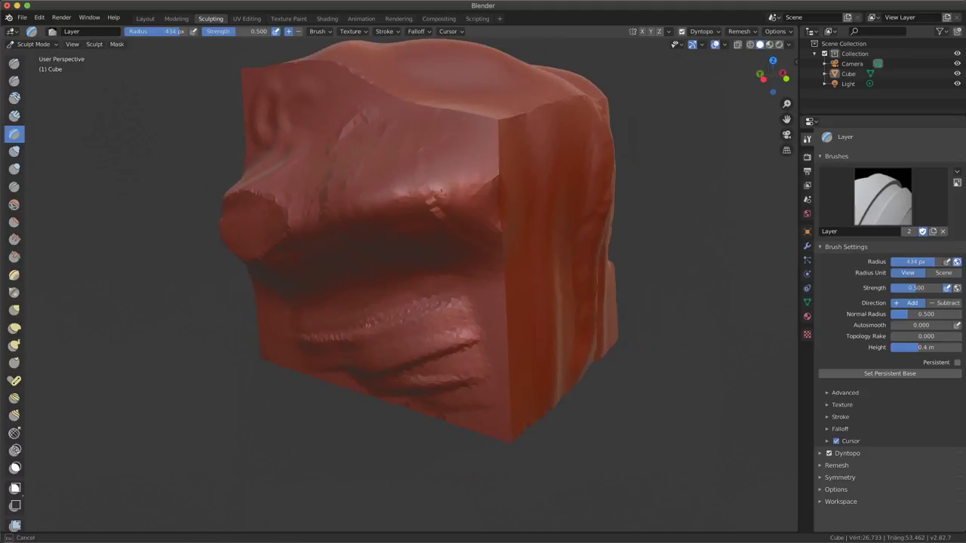
{"action": "mouse_move", "coordinate": [292, 239]}
{"action": "middle_mouse_down"}
{"action": "mouse_move", "coordinate": [443, 278]}
{"action": "mouse_move", "coordinate": [514, 250]}
{"action": "middle_mouse_up"}
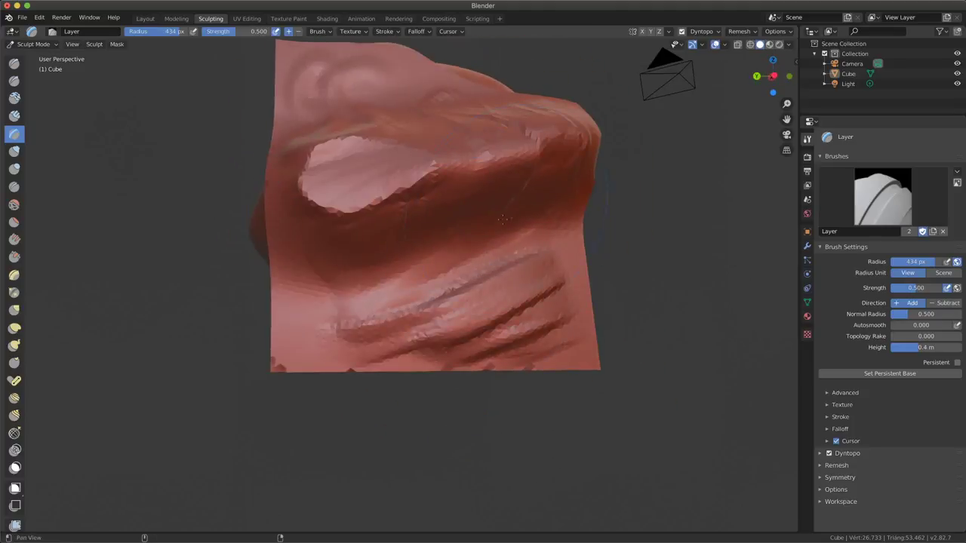
{"action": "left_click_drag", "start_coordinate": [531, 225], "coordinate": [509, 221]}
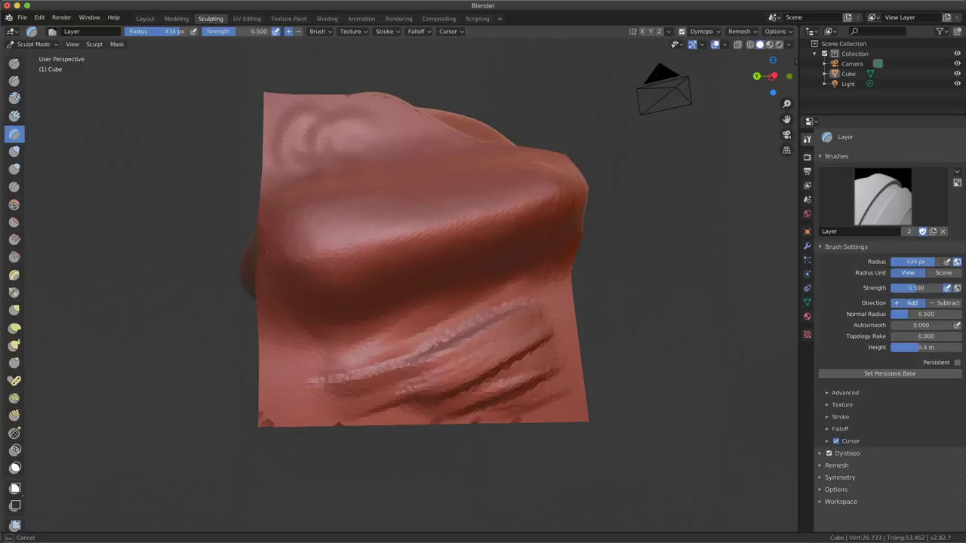
{"action": "left_click_drag", "start_coordinate": [271, 250], "coordinate": [321, 250]}
{"action": "left_click", "coordinate": [14, 154]}
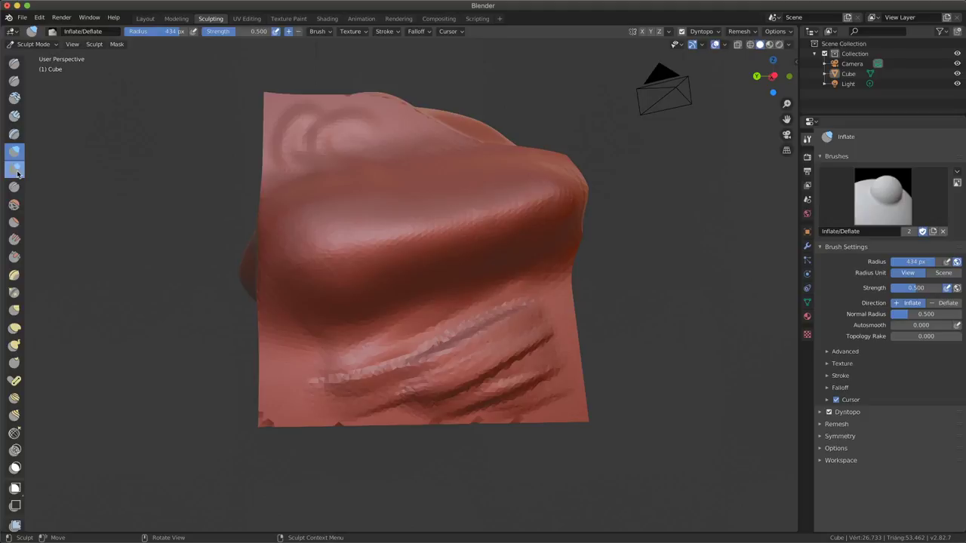
- Inflate the lower front edge of the mesh with the Inflate/Deflate brush
{"action": "left_click", "coordinate": [14, 170]}
{"action": "left_click", "coordinate": [14, 152]}
{"action": "middle_click_drag", "start_coordinate": [309, 358], "coordinate": [385, 326]}
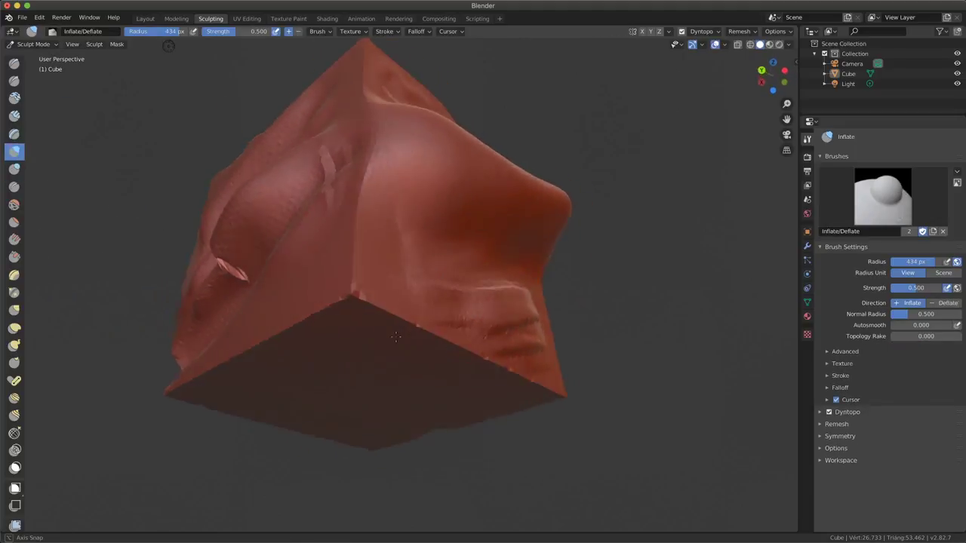
{"action": "mouse_move", "coordinate": [385, 326]}
{"action": "left_mouse_down"}
{"action": "mouse_move", "coordinate": [393, 332]}
{"action": "mouse_move", "coordinate": [296, 332]}
{"action": "left_mouse_up"}
{"action": "middle_click_drag", "start_coordinate": [400, 293], "coordinate": [370, 381]}
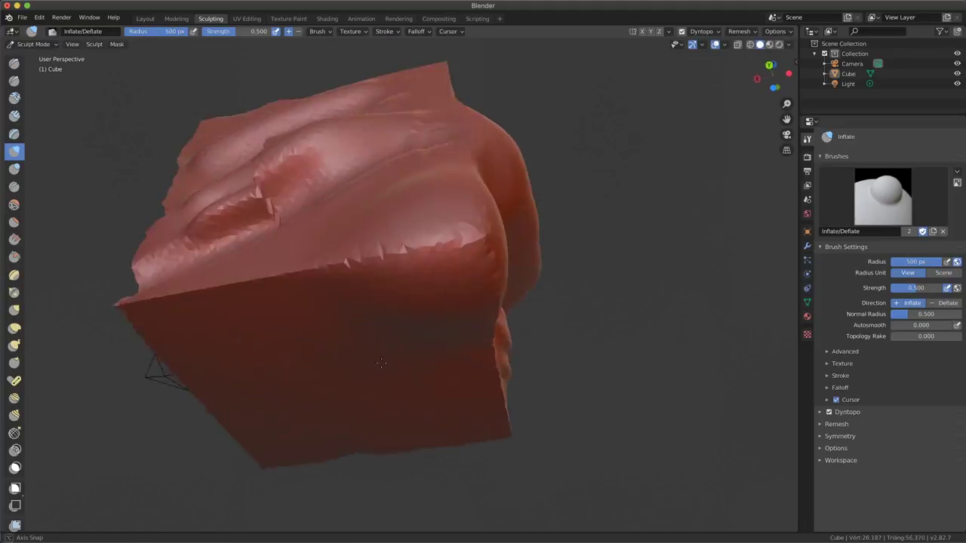
- Swell a large round Blob bulge at the lower right and orbit to inspect it
{"action": "left_click", "coordinate": [14, 169]}
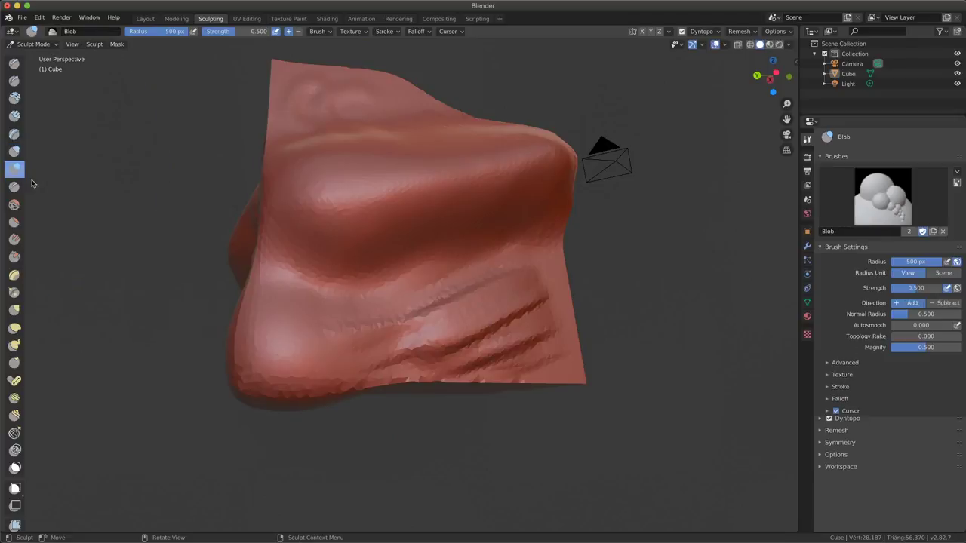
{"action": "middle_click_drag", "start_coordinate": [407, 249], "coordinate": [483, 317]}
{"action": "left_click_drag", "start_coordinate": [498, 351], "coordinate": [540, 362]}
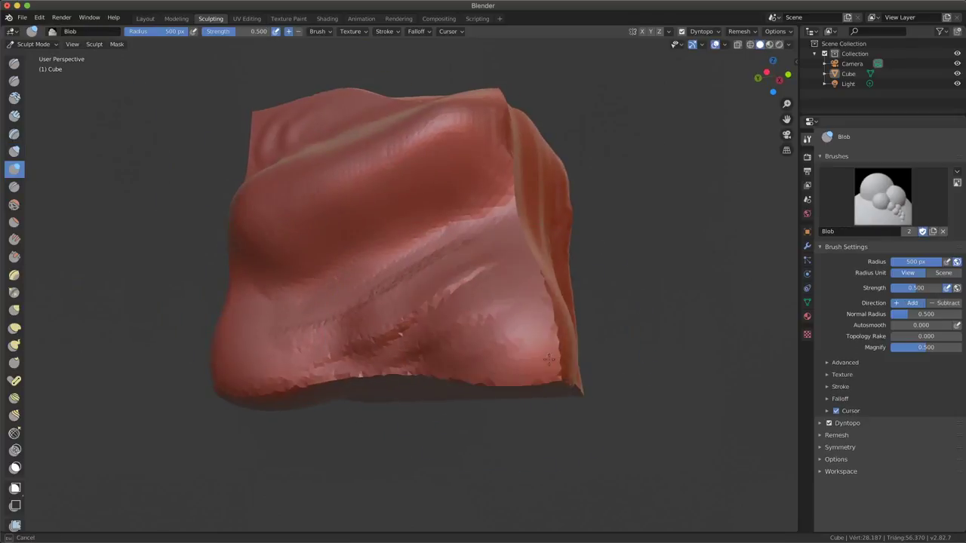
{"action": "middle_click_drag", "start_coordinate": [540, 362], "coordinate": [535, 370]}
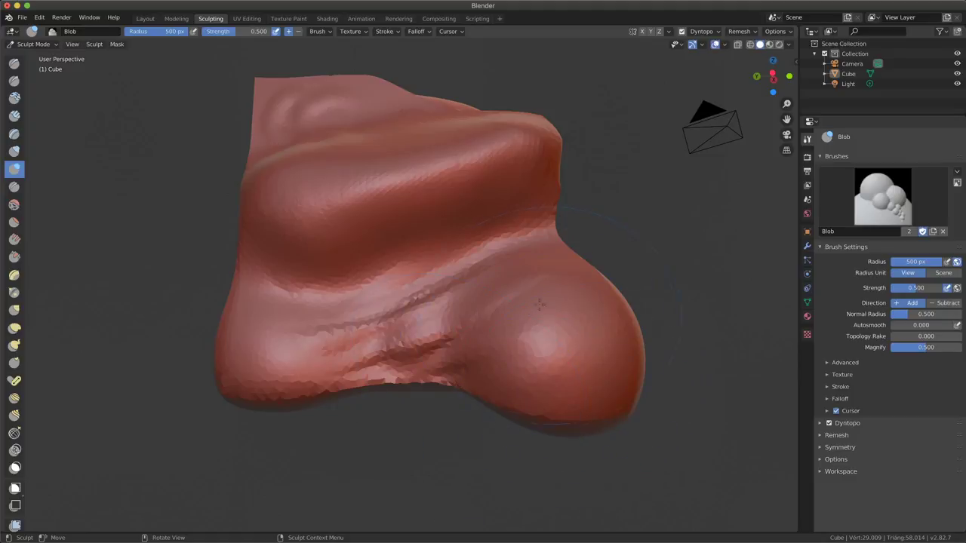
{"action": "middle_click_drag", "start_coordinate": [540, 304], "coordinate": [254, 294]}
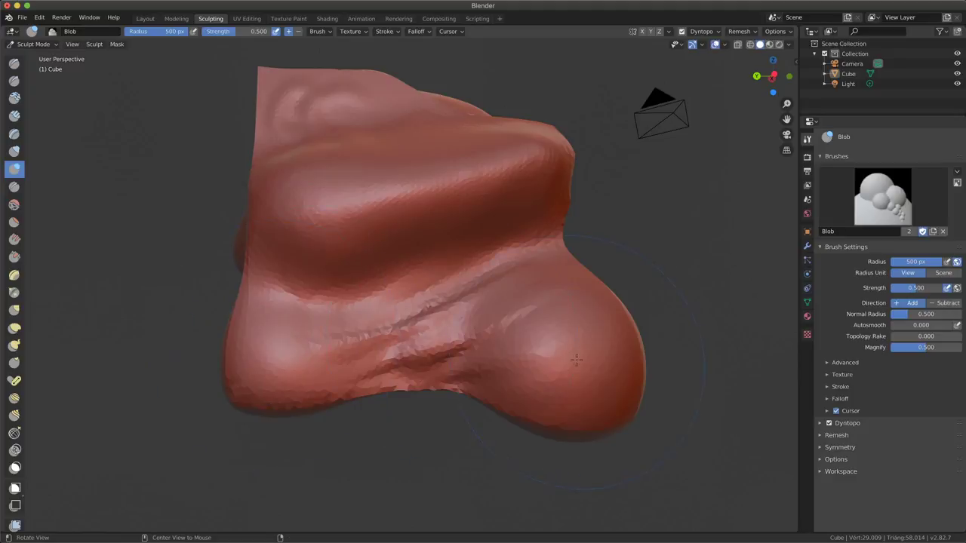
{"action": "mouse_move", "coordinate": [576, 360]}
{"action": "middle_mouse_down"}
{"action": "mouse_move", "coordinate": [483, 384]}
{"action": "mouse_move", "coordinate": [487, 408]}
{"action": "middle_mouse_up"}
{"action": "mouse_move", "coordinate": [432, 366]}
{"action": "middle_mouse_down"}
{"action": "mouse_move", "coordinate": [480, 384]}
{"action": "mouse_move", "coordinate": [481, 370]}
{"action": "middle_mouse_up"}
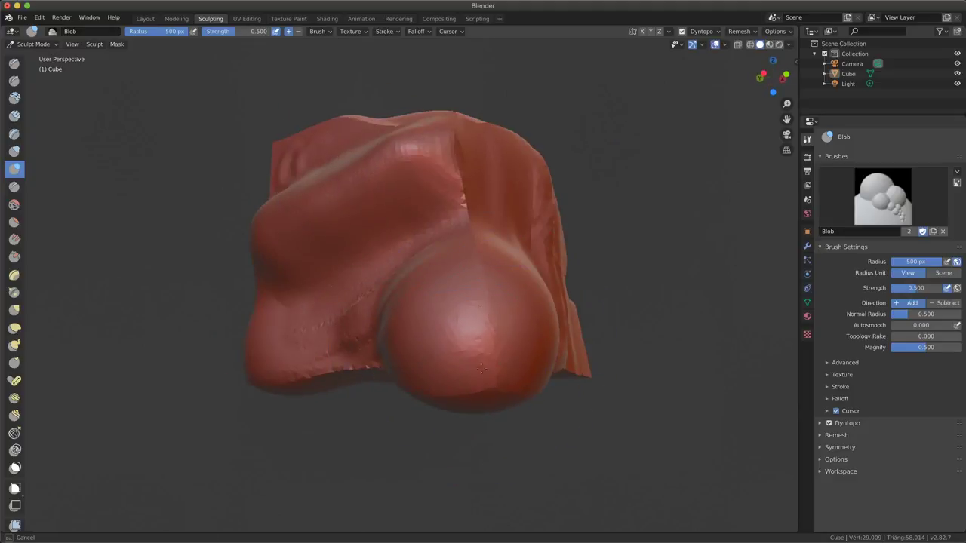
{"action": "mouse_move", "coordinate": [460, 427]}
{"action": "middle_mouse_down"}
{"action": "mouse_move", "coordinate": [306, 348]}
{"action": "mouse_move", "coordinate": [354, 321]}
{"action": "middle_mouse_up"}
- Select the Crease brush and zoom in close on the cube's top face
{"action": "left_click", "coordinate": [14, 187]}
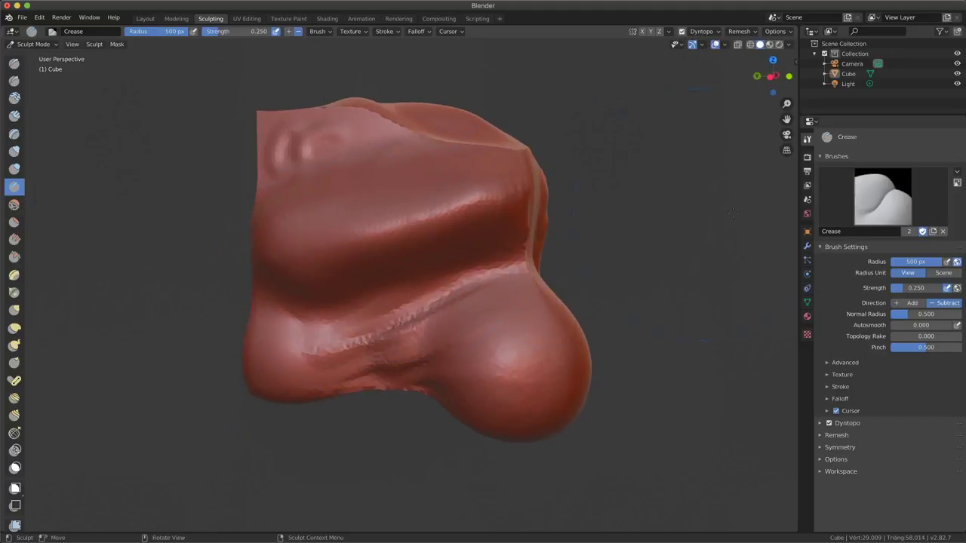
{"action": "mouse_move", "coordinate": [468, 227]}
{"action": "middle_mouse_down"}
{"action": "mouse_move", "coordinate": [495, 218]}
{"action": "mouse_move", "coordinate": [359, 349]}
{"action": "mouse_move", "coordinate": [438, 164]}
{"action": "middle_mouse_up"}
{"action": "scroll", "coordinate": [496, 217], "scroll_direction": "up", "scroll_amount": 5}
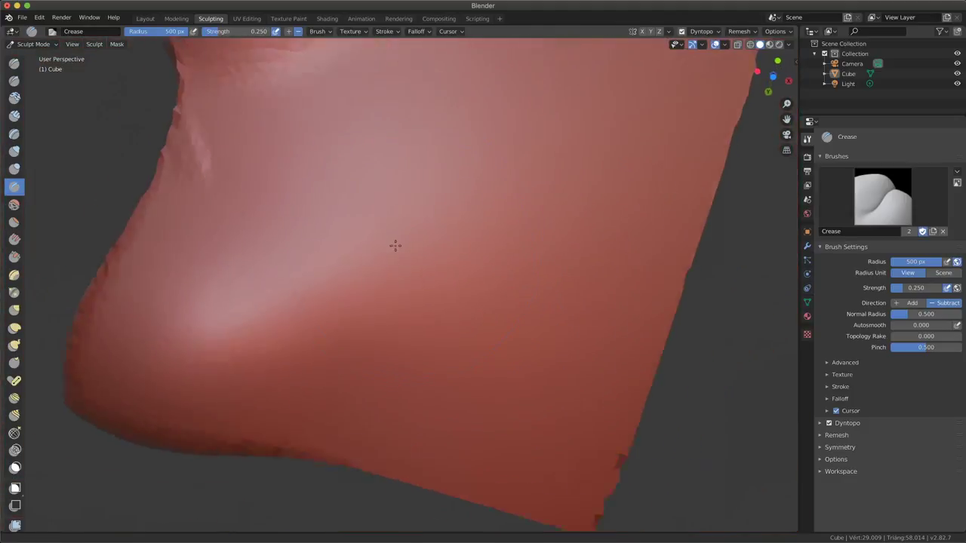
{"action": "mouse_move", "coordinate": [438, 164]}
{"action": "middle_mouse_down"}
{"action": "mouse_move", "coordinate": [398, 235]}
{"action": "mouse_move", "coordinate": [408, 208]}
{"action": "middle_mouse_up"}
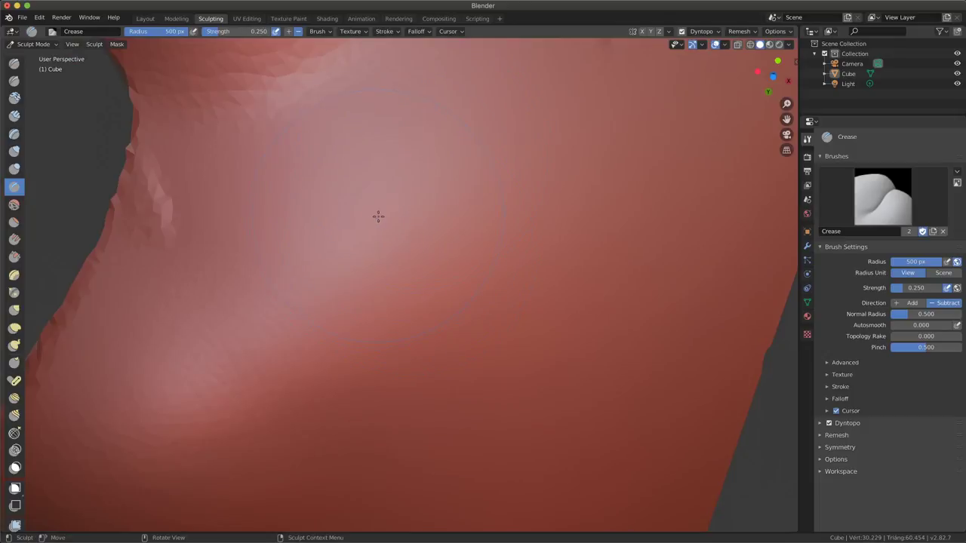
- Reduce the Crease radius to 336 px and carve a deep diagonal crease across the top
{"action": "key", "text": "f"}
{"action": "left_click", "coordinate": [333, 235]}
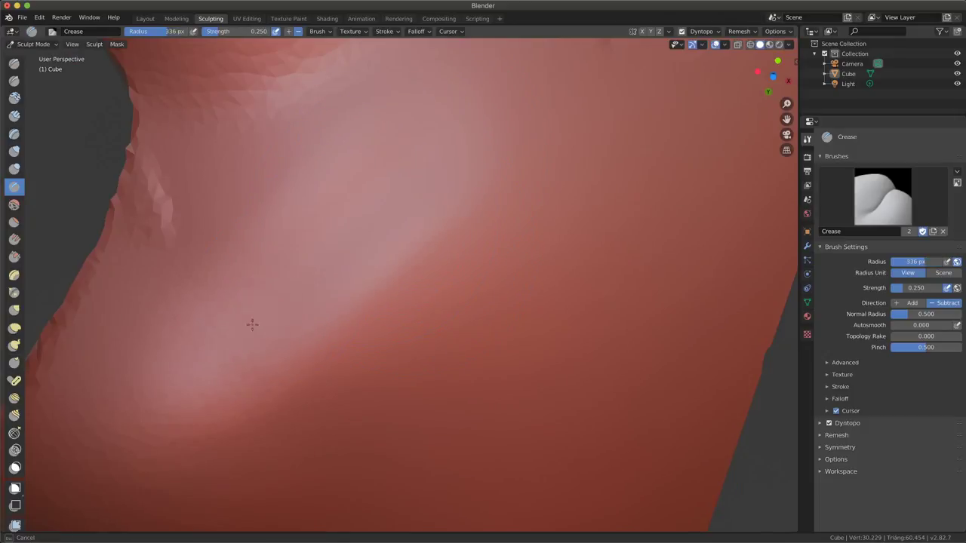
{"action": "mouse_move", "coordinate": [252, 324]}
{"action": "left_mouse_down"}
{"action": "mouse_move", "coordinate": [431, 134]}
{"action": "mouse_move", "coordinate": [558, 79]}
{"action": "mouse_move", "coordinate": [196, 378]}
{"action": "mouse_move", "coordinate": [227, 355]}
{"action": "left_mouse_up"}
{"action": "scroll", "coordinate": [589, 370], "scroll_direction": "down", "scroll_amount": 5}
{"action": "mouse_move", "coordinate": [589, 371]}
{"action": "middle_mouse_down"}
{"action": "mouse_move", "coordinate": [594, 239]}
{"action": "mouse_move", "coordinate": [585, 410]}
{"action": "mouse_move", "coordinate": [787, 201]}
{"action": "mouse_move", "coordinate": [95, 228]}
{"action": "middle_mouse_up"}
{"action": "scroll", "coordinate": [626, 352], "scroll_direction": "up", "scroll_amount": 3}
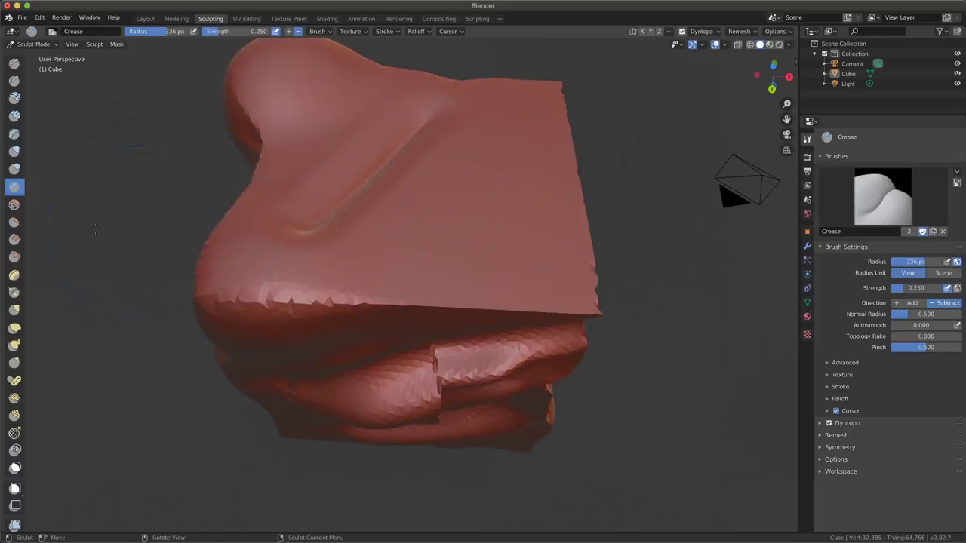
- Set Crease to Add and sculpt a second crease parallel to the first, orbiting to inspect
{"action": "left_click", "coordinate": [288, 31]}
{"action": "mouse_move", "coordinate": [453, 226]}
{"action": "middle_mouse_down"}
{"action": "mouse_move", "coordinate": [528, 250]}
{"action": "mouse_move", "coordinate": [442, 237]}
{"action": "middle_mouse_up"}
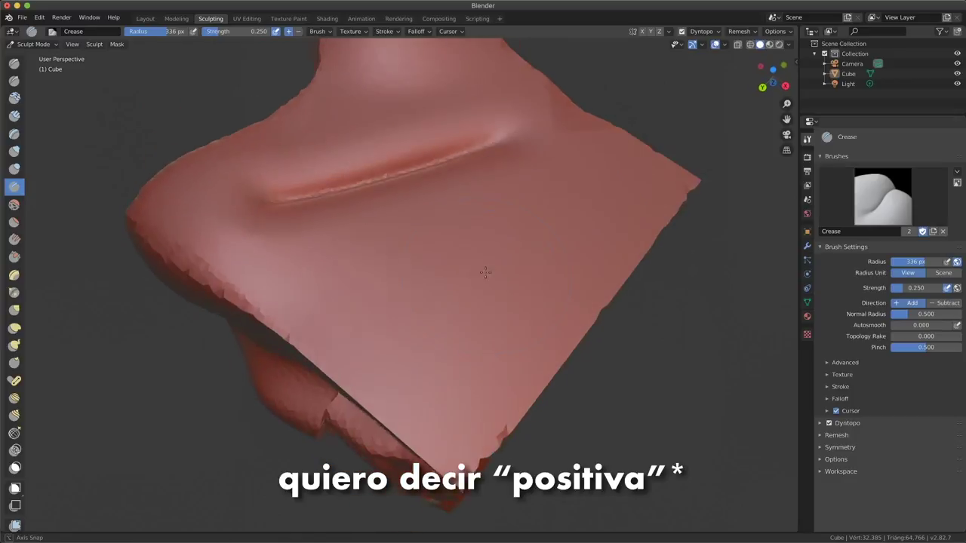
{"action": "left_click_drag", "start_coordinate": [353, 257], "coordinate": [524, 168]}
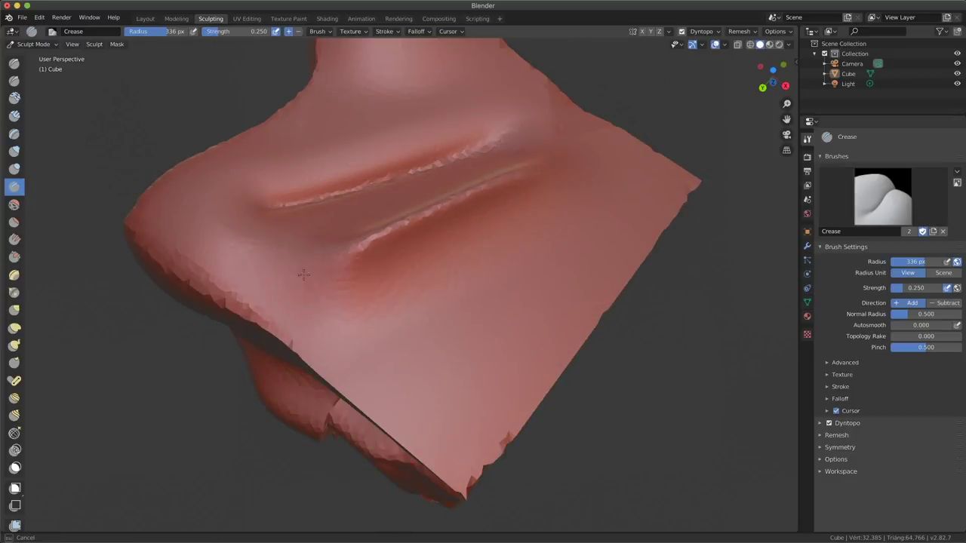
{"action": "middle_click_drag", "start_coordinate": [423, 226], "coordinate": [448, 131]}
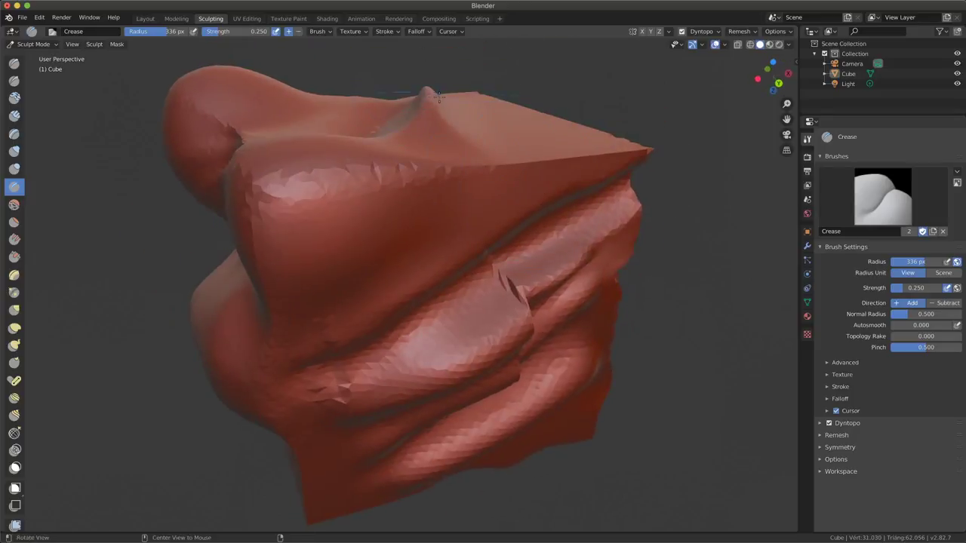
{"action": "middle_click_drag", "start_coordinate": [438, 96], "coordinate": [433, 169]}
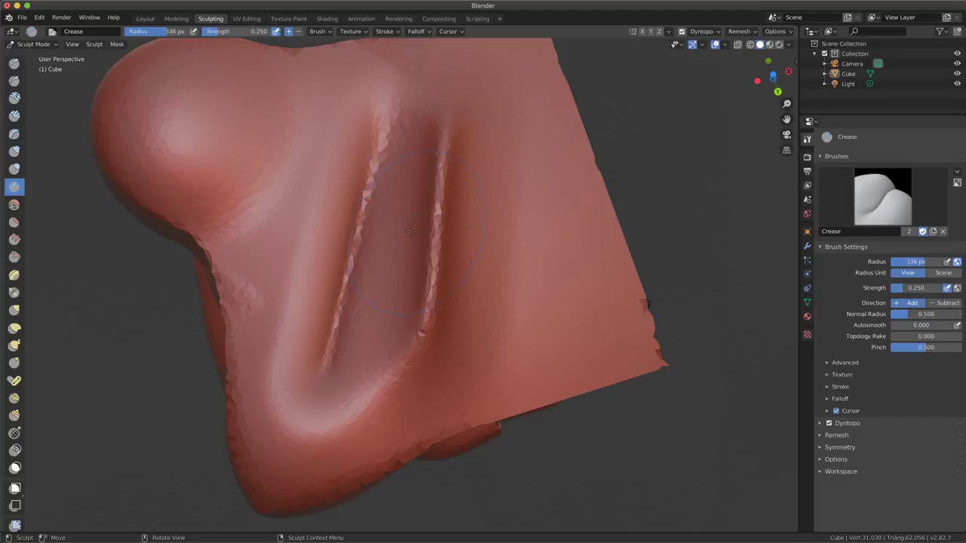
{"action": "mouse_move", "coordinate": [442, 368]}
{"action": "middle_mouse_down"}
{"action": "mouse_move", "coordinate": [418, 295]}
{"action": "mouse_move", "coordinate": [260, 246]}
{"action": "middle_mouse_up"}
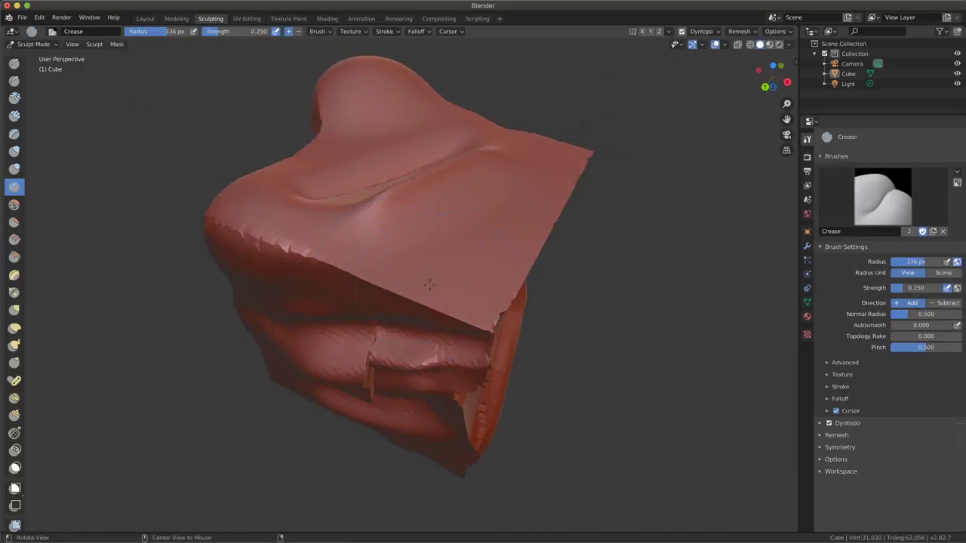
- Wipe the diagonal ridges off one cube side with the Smooth brush, then reload Crease
{"action": "left_click", "coordinate": [12, 205]}
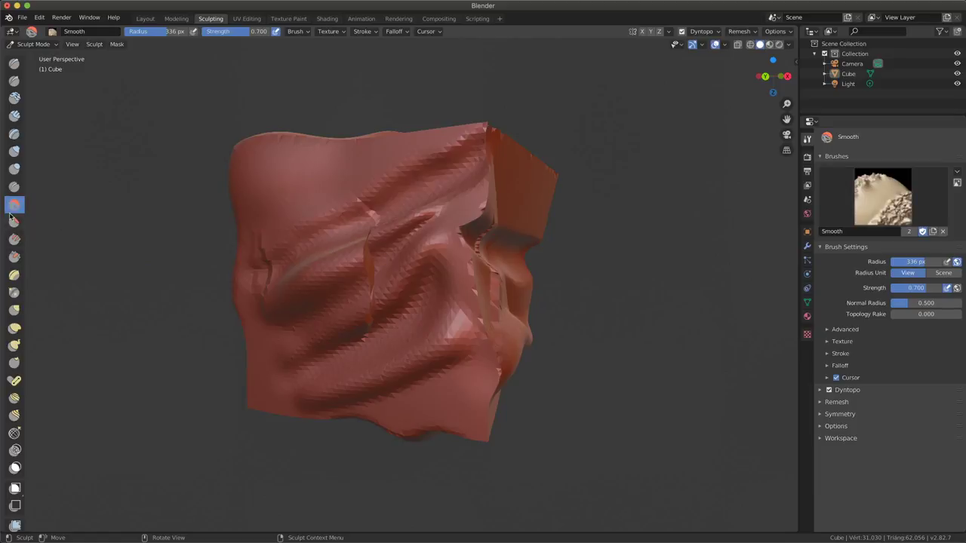
{"action": "left_click_drag", "start_coordinate": [390, 227], "coordinate": [272, 347]}
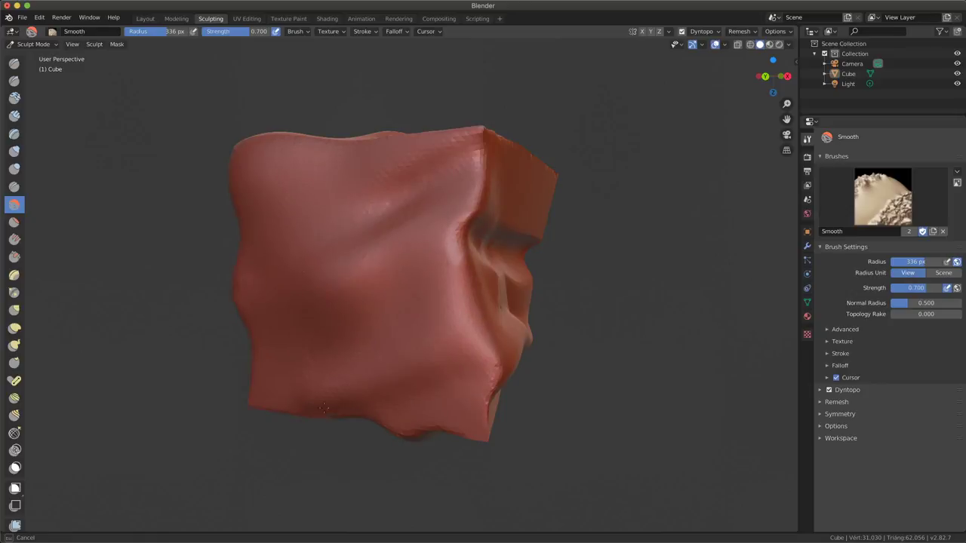
{"action": "left_click_drag", "start_coordinate": [325, 408], "coordinate": [478, 444]}
{"action": "middle_click_drag", "start_coordinate": [478, 444], "coordinate": [38, 188]}
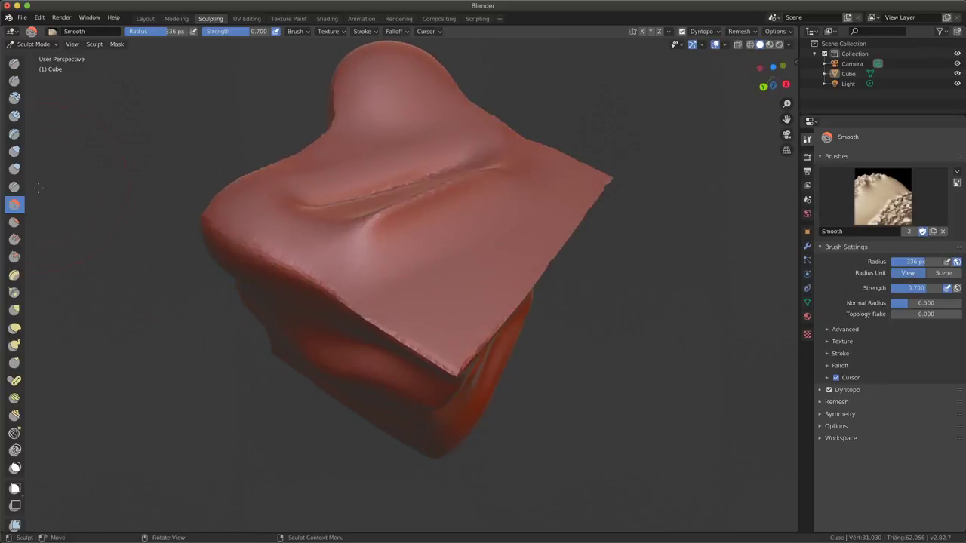
{"action": "left_click", "coordinate": [13, 186]}
- Carve a curved crease, then Shift-smooth the top-face creases into one gentle fold
{"action": "middle_click_drag", "start_coordinate": [408, 294], "coordinate": [506, 263]}
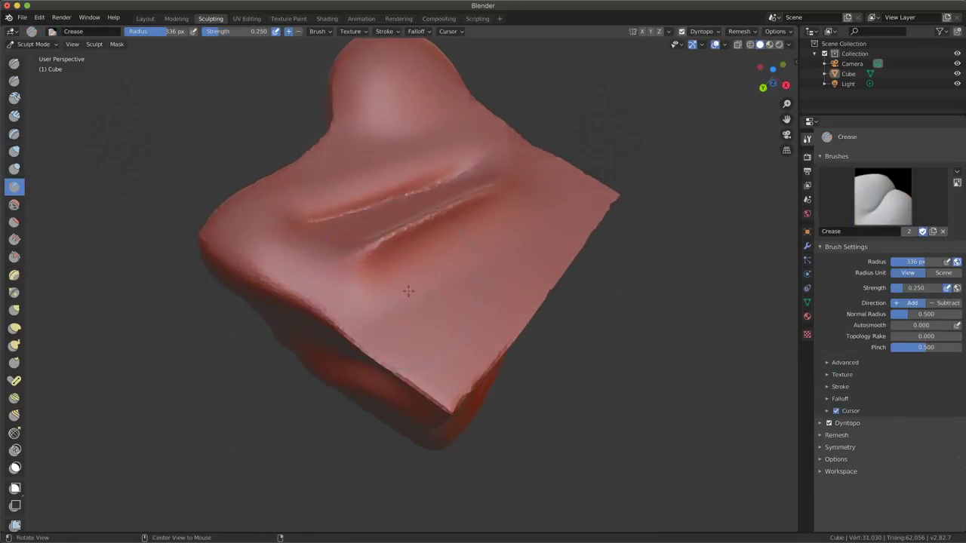
{"action": "left_click_drag", "start_coordinate": [505, 263], "coordinate": [448, 364]}
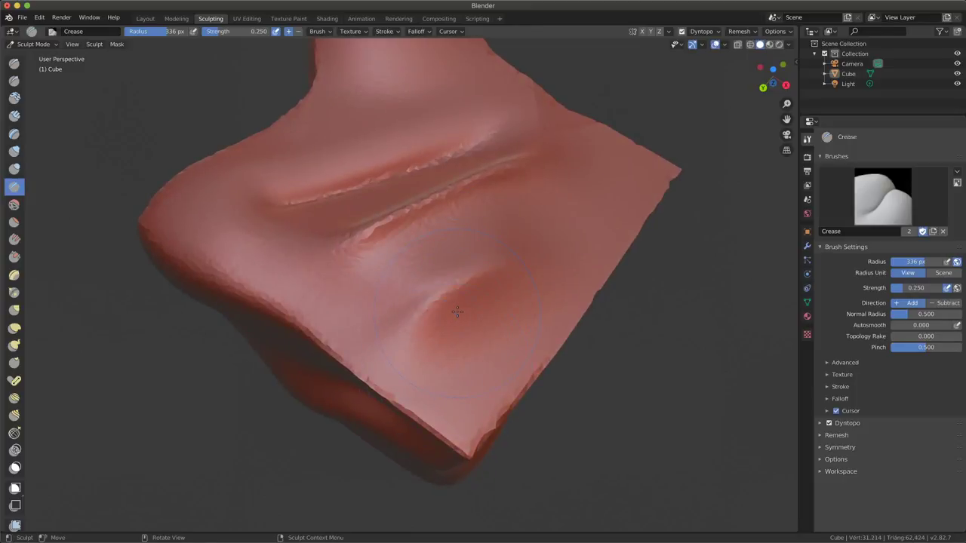
{"action": "left_click_drag", "start_coordinate": [444, 305], "coordinate": [501, 156], "text": "shift"}
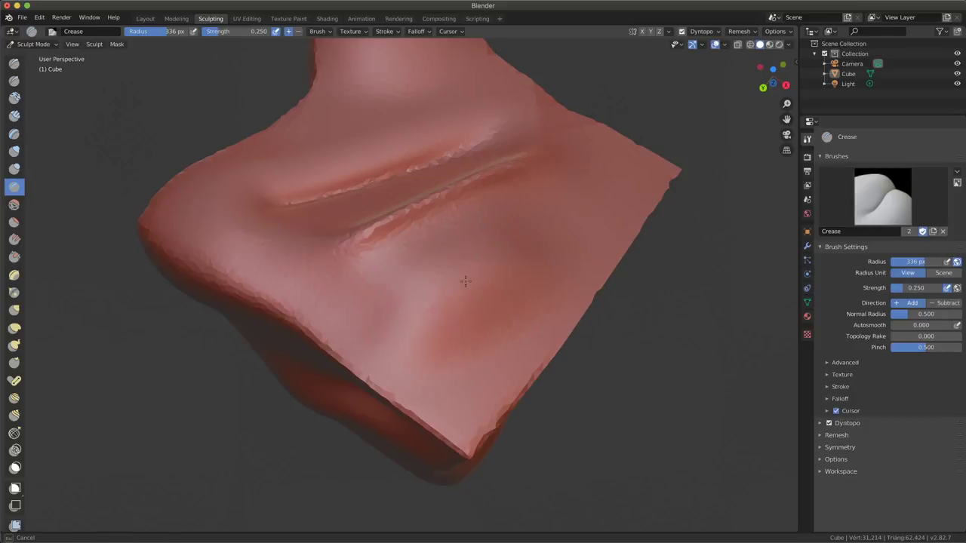
{"action": "left_click_drag", "start_coordinate": [447, 202], "coordinate": [353, 181], "text": "shift"}
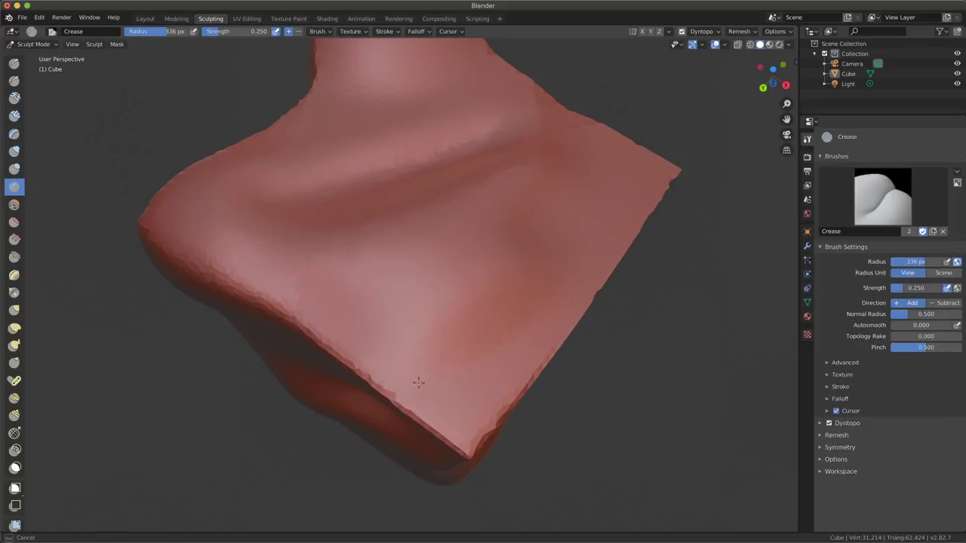
{"action": "left_click_drag", "start_coordinate": [418, 383], "coordinate": [362, 210], "text": "shift"}
- Level the cube's front edge with the Flatten/Contrast brush at 0.500 strength
{"action": "mouse_move", "coordinate": [462, 197]}
{"action": "middle_mouse_down"}
{"action": "mouse_move", "coordinate": [442, 309]}
{"action": "mouse_move", "coordinate": [204, 270]}
{"action": "middle_mouse_up"}
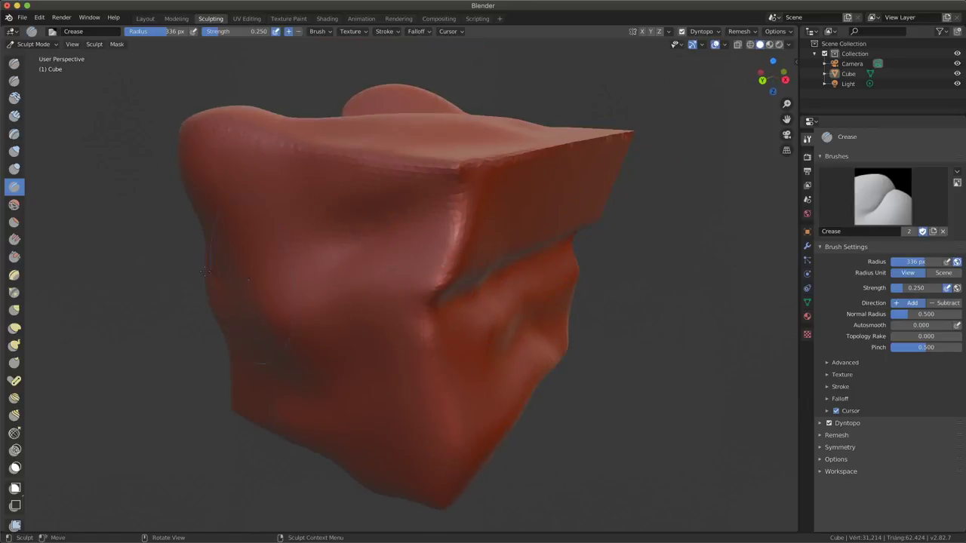
{"action": "left_click", "coordinate": [14, 222]}
{"action": "middle_click_drag", "start_coordinate": [362, 249], "coordinate": [416, 254]}
{"action": "mouse_move", "coordinate": [505, 231]}
{"action": "left_mouse_down"}
{"action": "mouse_move", "coordinate": [407, 262]}
{"action": "mouse_move", "coordinate": [355, 264]}
{"action": "left_mouse_up"}
- Plane down the cube's rounded front top edge with further Flatten/Contrast strokes
{"action": "mouse_move", "coordinate": [355, 264]}
{"action": "middle_mouse_down"}
{"action": "mouse_move", "coordinate": [548, 221]}
{"action": "mouse_move", "coordinate": [520, 302]}
{"action": "middle_mouse_up"}
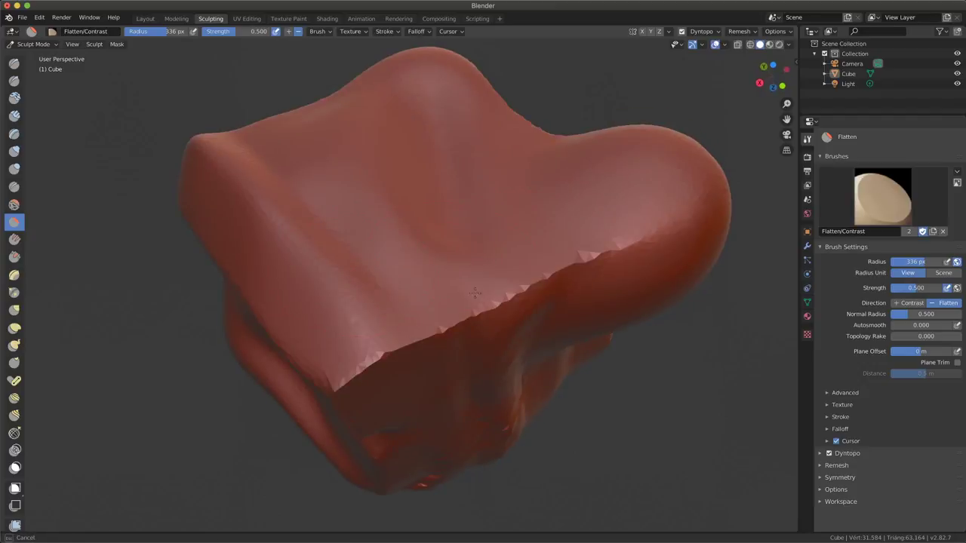
{"action": "mouse_move", "coordinate": [520, 302]}
{"action": "left_mouse_down"}
{"action": "mouse_move", "coordinate": [411, 343]}
{"action": "mouse_move", "coordinate": [560, 315]}
{"action": "left_mouse_up"}
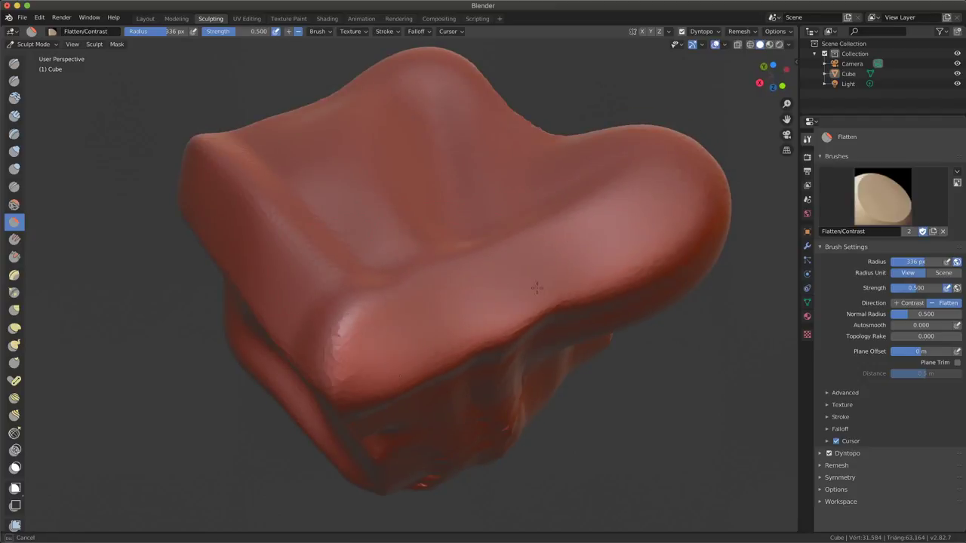
{"action": "middle_click_drag", "start_coordinate": [561, 316], "coordinate": [423, 283]}
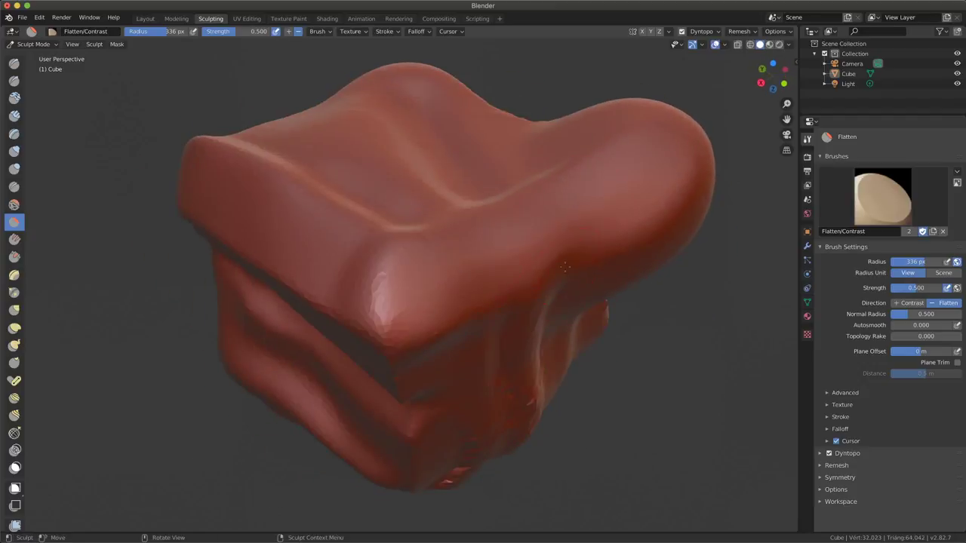
{"action": "left_click_drag", "start_coordinate": [423, 283], "coordinate": [423, 283]}
{"action": "left_click_drag", "start_coordinate": [591, 191], "coordinate": [638, 171]}
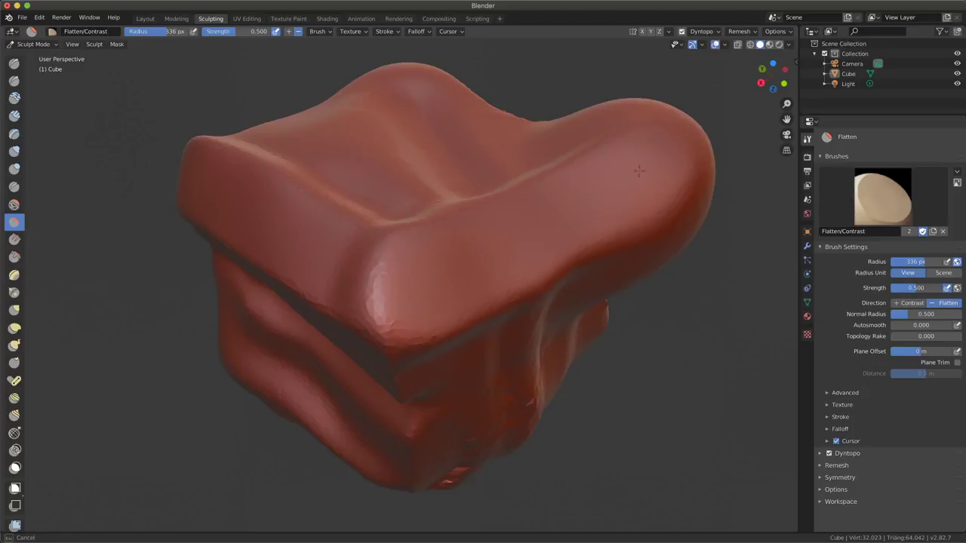
{"action": "mouse_move", "coordinate": [605, 174]}
{"action": "middle_mouse_down"}
{"action": "mouse_move", "coordinate": [494, 228]}
{"action": "mouse_move", "coordinate": [515, 151]}
{"action": "mouse_move", "coordinate": [134, 275]}
{"action": "middle_mouse_up"}
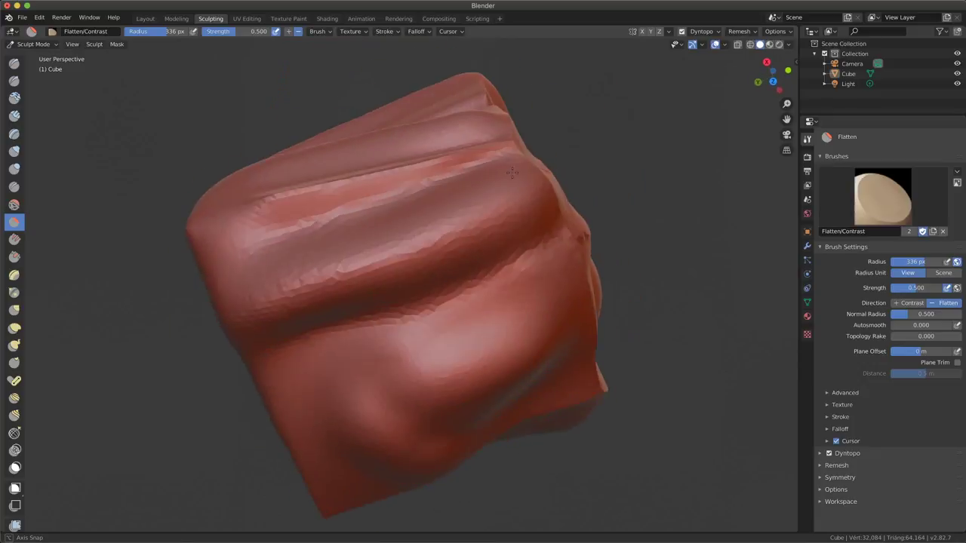
- Fill the hollows at the face centres with the Fill/Deepen brush (336 px, 1.000 strength)
{"action": "left_click", "coordinate": [13, 245]}
{"action": "middle_click_drag", "start_coordinate": [302, 226], "coordinate": [604, 196]}
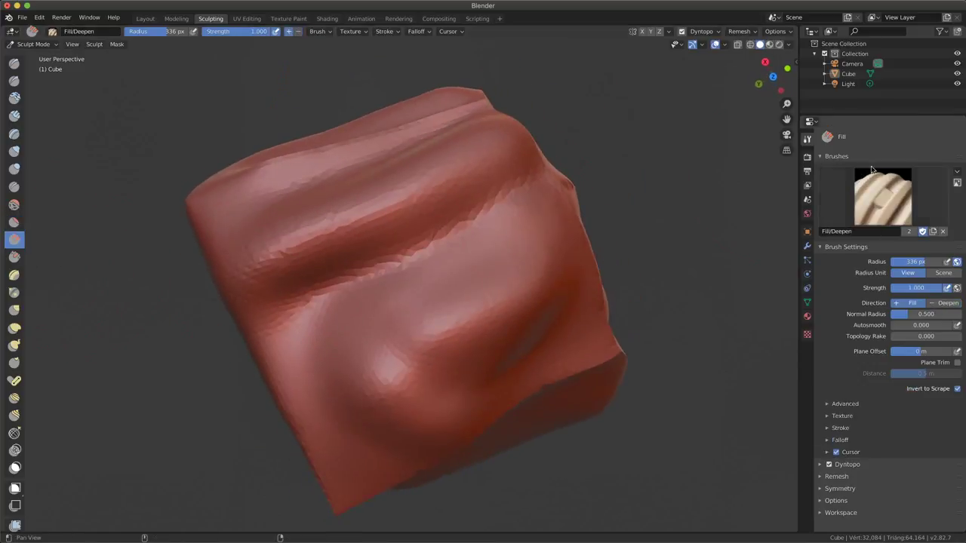
{"action": "mouse_move", "coordinate": [397, 305]}
{"action": "middle_mouse_down"}
{"action": "mouse_move", "coordinate": [408, 301]}
{"action": "mouse_move", "coordinate": [402, 295]}
{"action": "middle_mouse_up"}
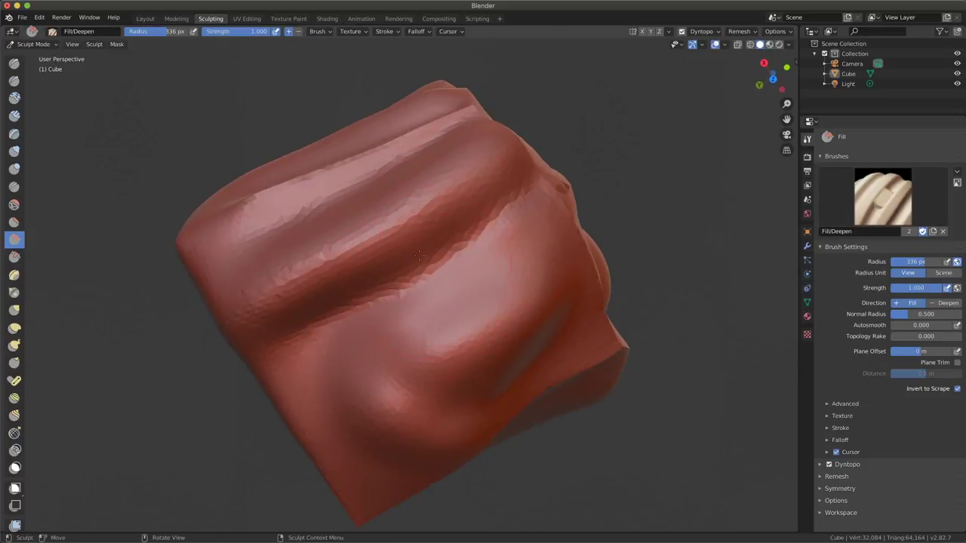
{"action": "middle_click_drag", "start_coordinate": [425, 267], "coordinate": [419, 291]}
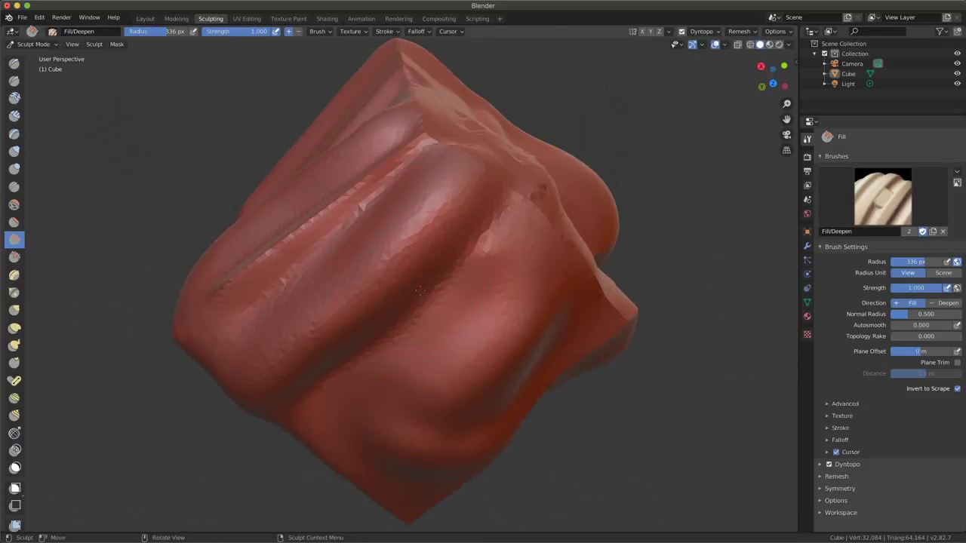
{"action": "middle_click_drag", "start_coordinate": [400, 330], "coordinate": [427, 283]}
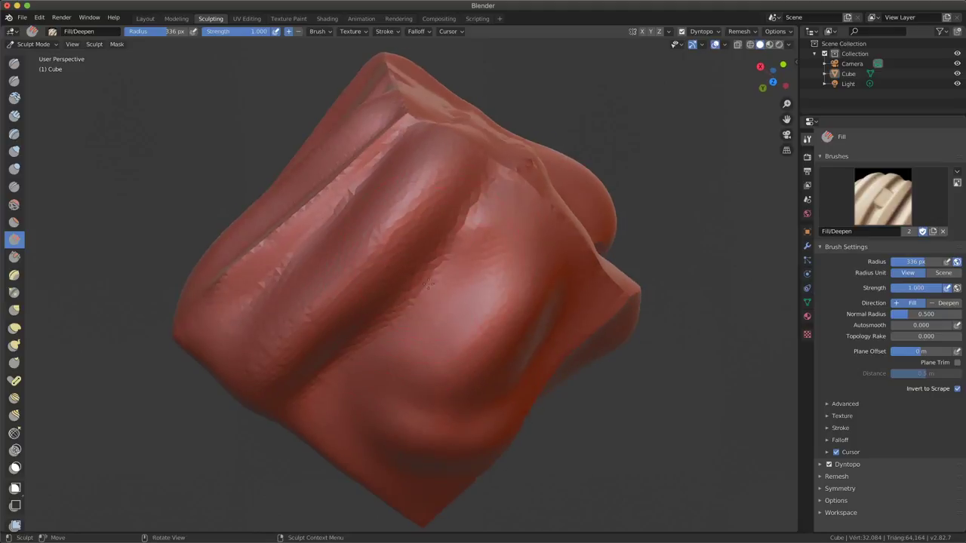
{"action": "mouse_move", "coordinate": [425, 288]}
{"action": "left_mouse_down"}
{"action": "mouse_move", "coordinate": [447, 307]}
{"action": "mouse_move", "coordinate": [398, 338]}
{"action": "mouse_move", "coordinate": [336, 342]}
{"action": "mouse_move", "coordinate": [378, 343]}
{"action": "left_mouse_up"}
{"action": "middle_click_drag", "start_coordinate": [378, 344], "coordinate": [431, 345]}
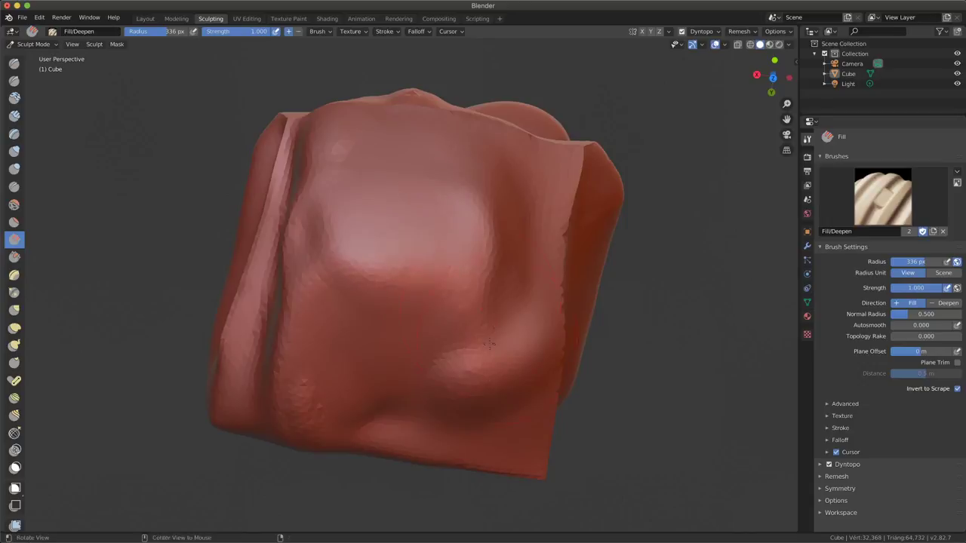
{"action": "mouse_move", "coordinate": [489, 343]}
{"action": "middle_mouse_down"}
{"action": "mouse_move", "coordinate": [373, 456]}
{"action": "mouse_move", "coordinate": [347, 249]}
{"action": "middle_mouse_up"}
{"action": "mouse_move", "coordinate": [339, 241]}
{"action": "left_mouse_down"}
{"action": "mouse_move", "coordinate": [406, 229]}
{"action": "mouse_move", "coordinate": [340, 279]}
{"action": "left_mouse_up"}
{"action": "middle_click_drag", "start_coordinate": [339, 279], "coordinate": [485, 330]}
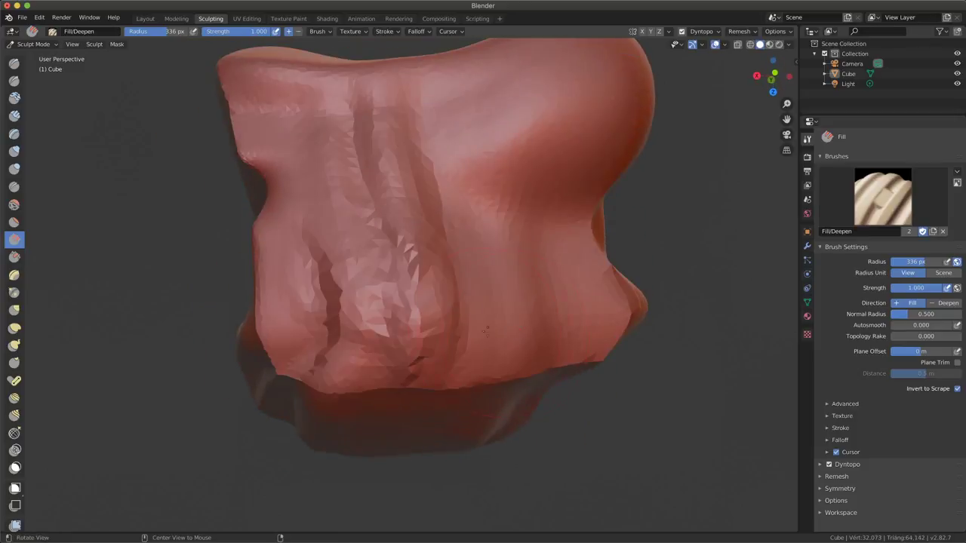
- Raise parallel rounded ridges across one cube face with the Draw brush at 186 px
{"action": "left_click", "coordinate": [13, 257]}
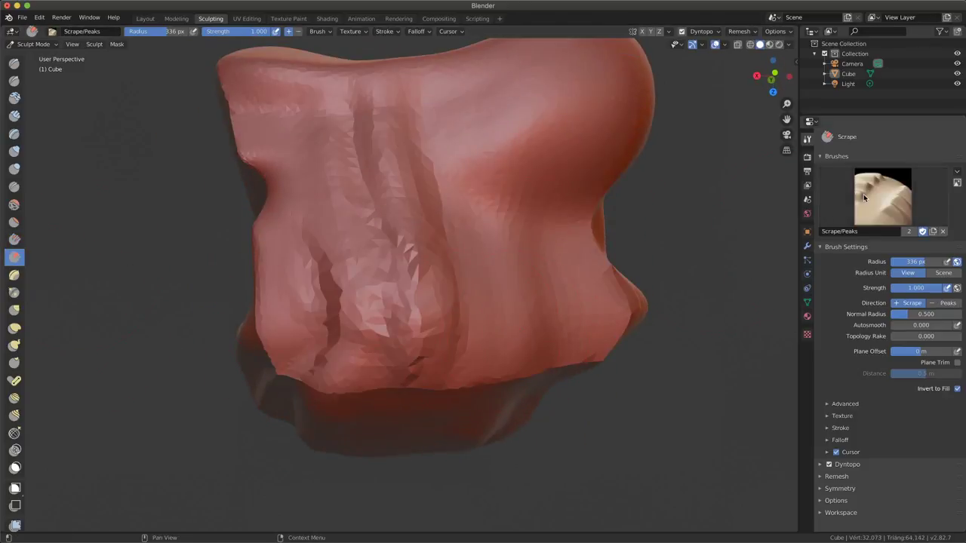
{"action": "mouse_move", "coordinate": [422, 339]}
{"action": "middle_mouse_down"}
{"action": "mouse_move", "coordinate": [488, 427]}
{"action": "mouse_move", "coordinate": [474, 430]}
{"action": "middle_mouse_up"}
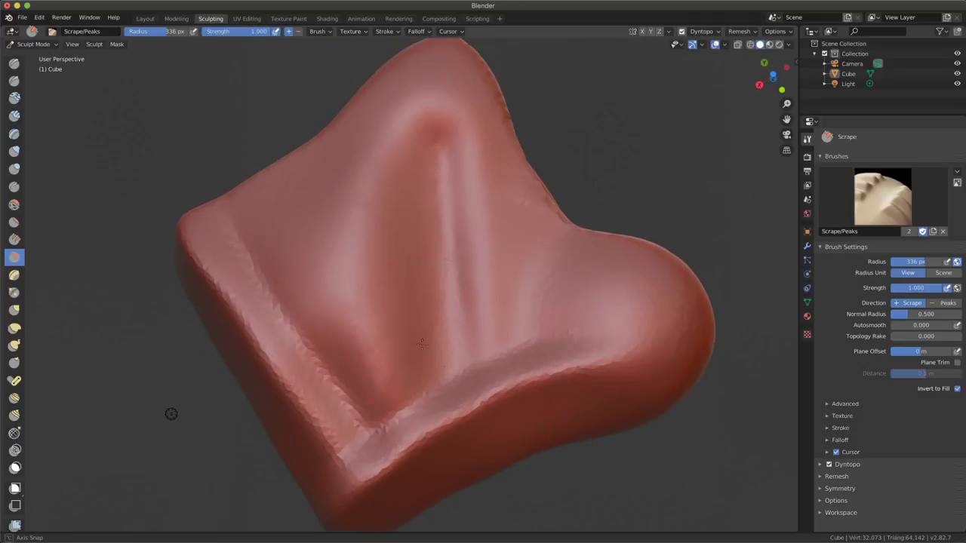
{"action": "mouse_move", "coordinate": [422, 343]}
{"action": "middle_mouse_down", "text": "ctrl"}
{"action": "mouse_move", "coordinate": [375, 318]}
{"action": "mouse_move", "coordinate": [410, 308]}
{"action": "mouse_move", "coordinate": [396, 351]}
{"action": "middle_mouse_up", "text": "ctrl"}
{"action": "left_click", "coordinate": [14, 81]}
{"action": "left_click", "coordinate": [14, 63]}
{"action": "mouse_move", "coordinate": [397, 351]}
{"action": "left_mouse_down"}
{"action": "mouse_move", "coordinate": [538, 173]}
{"action": "mouse_move", "coordinate": [337, 276]}
{"action": "left_mouse_up"}
{"action": "key", "text": "ctrl+z"}
{"action": "key", "text": "f"}
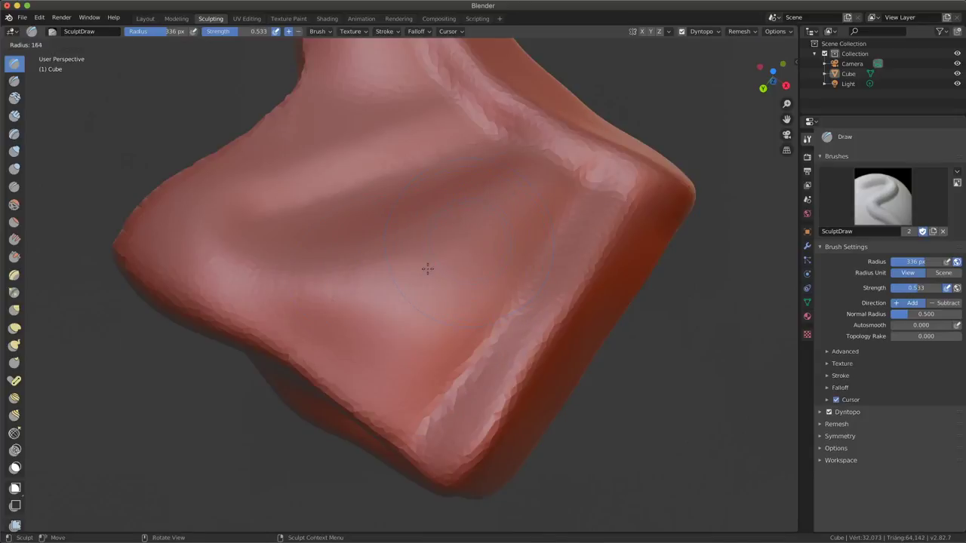
{"action": "left_click_drag", "start_coordinate": [400, 354], "coordinate": [391, 368]}
{"action": "mouse_move", "coordinate": [475, 121]}
{"action": "left_mouse_down"}
{"action": "mouse_move", "coordinate": [371, 97]}
{"action": "mouse_move", "coordinate": [284, 154]}
{"action": "left_mouse_up"}
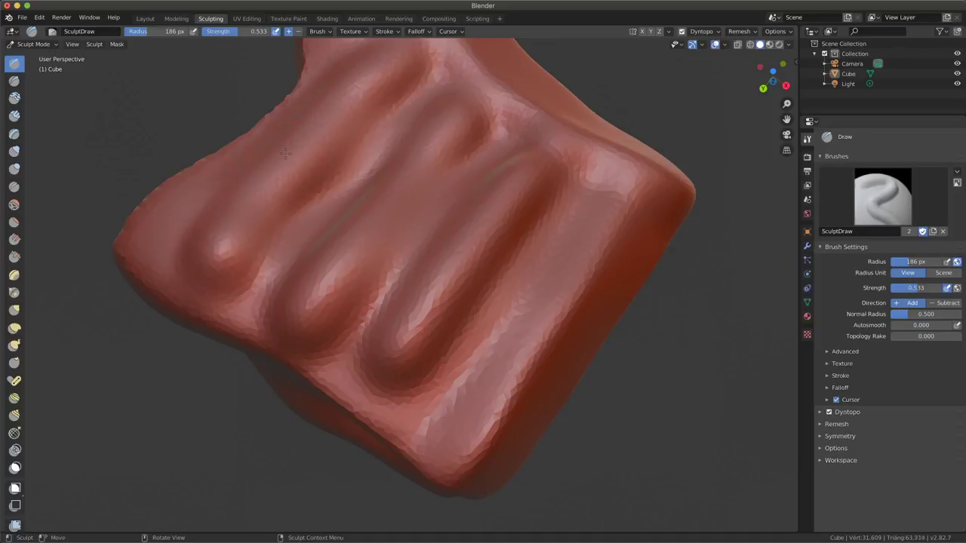
- Scrape flat grooves through the ridges and bumps with the Scrape/Peaks brush
{"action": "left_click", "coordinate": [15, 257]}
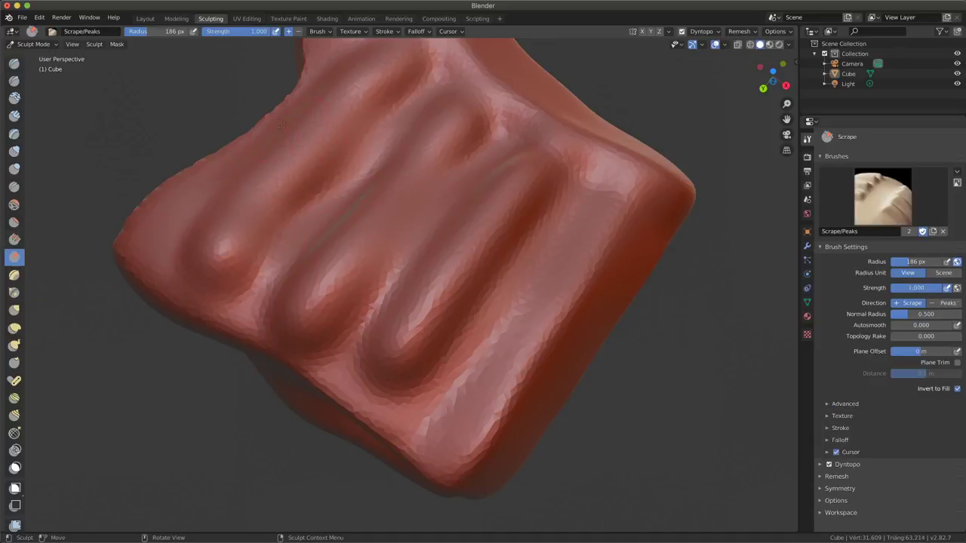
{"action": "mouse_move", "coordinate": [309, 127]}
{"action": "left_mouse_down"}
{"action": "mouse_move", "coordinate": [355, 191]}
{"action": "mouse_move", "coordinate": [213, 127]}
{"action": "left_mouse_up"}
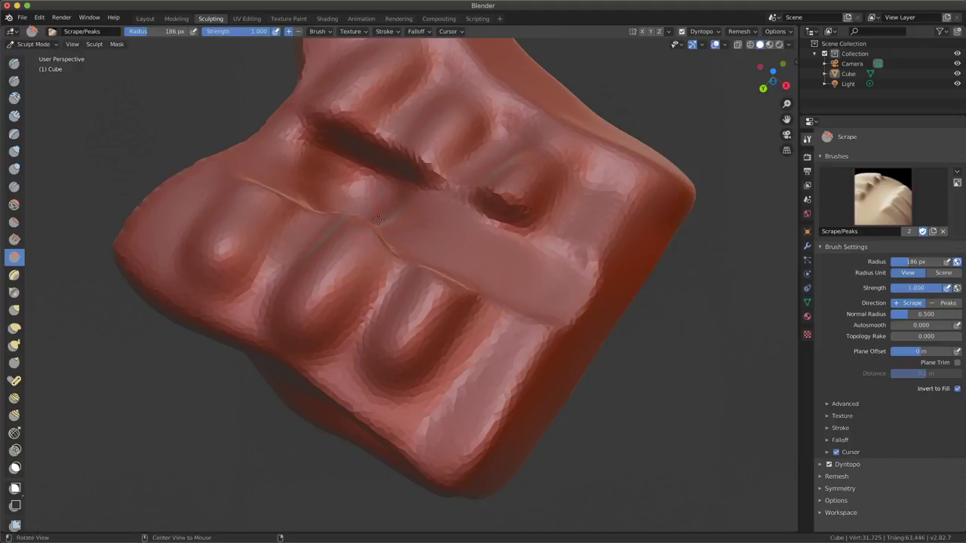
{"action": "mouse_move", "coordinate": [378, 219]}
{"action": "middle_mouse_down"}
{"action": "mouse_move", "coordinate": [457, 243]}
{"action": "mouse_move", "coordinate": [341, 262]}
{"action": "middle_mouse_up"}
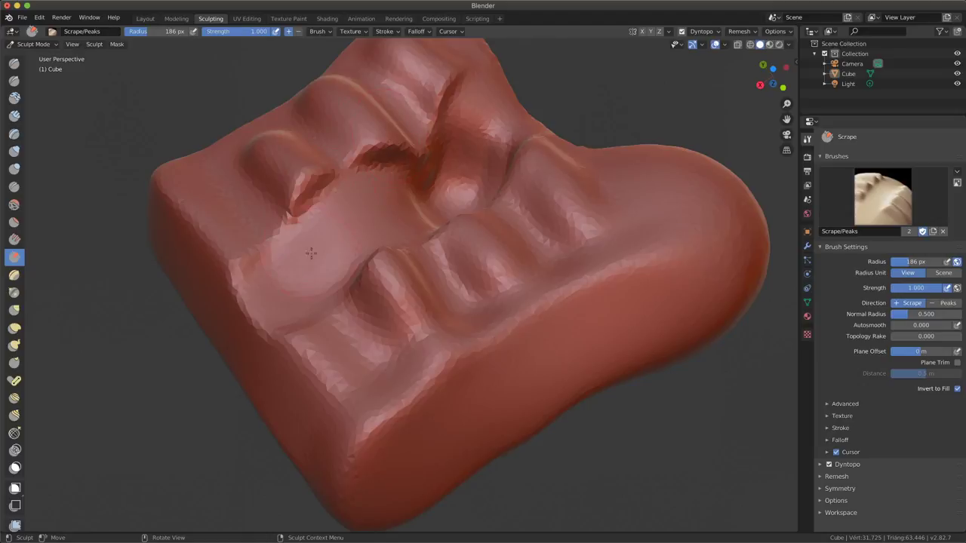
{"action": "mouse_move", "coordinate": [254, 262]}
{"action": "left_mouse_down"}
{"action": "mouse_move", "coordinate": [309, 219]}
{"action": "mouse_move", "coordinate": [427, 195]}
{"action": "left_mouse_up"}
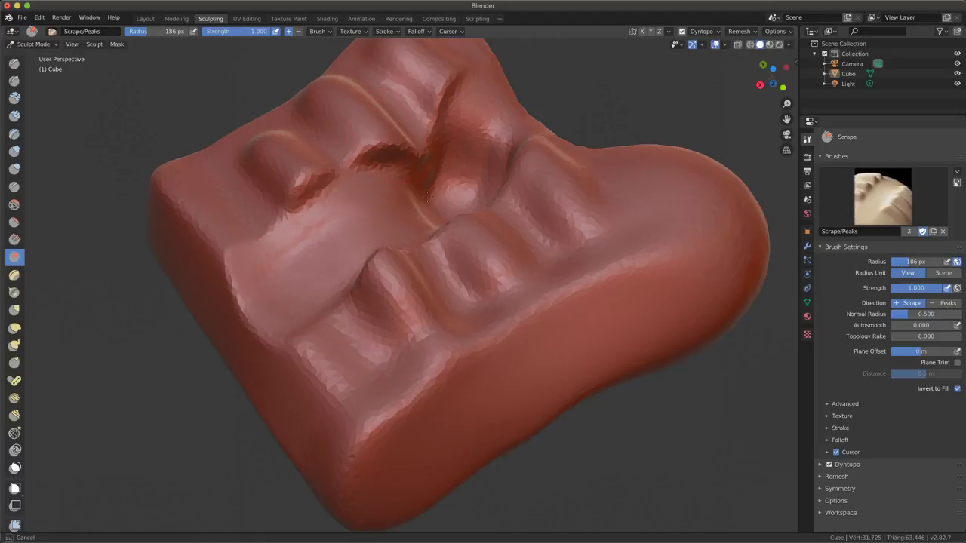
{"action": "left_click_drag", "start_coordinate": [334, 225], "coordinate": [315, 276]}
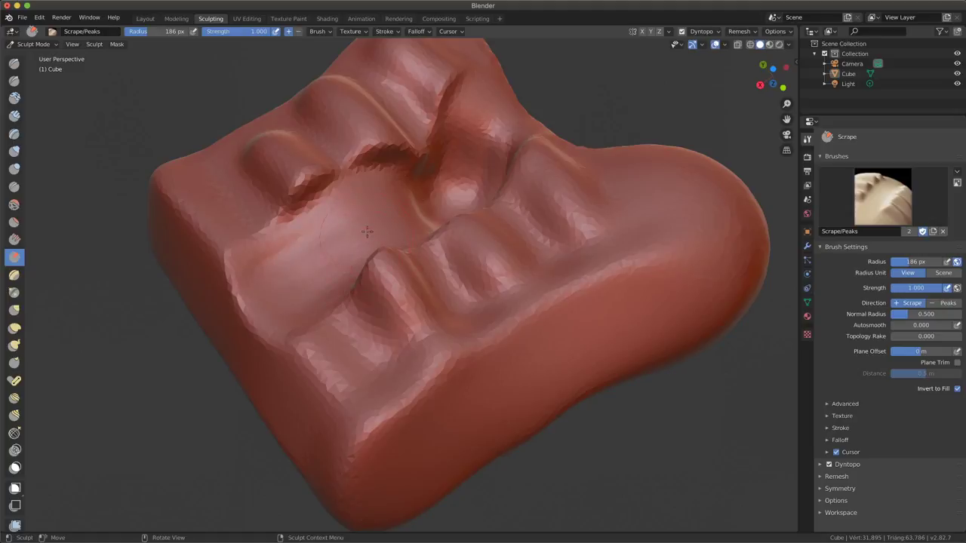
{"action": "middle_click_drag", "start_coordinate": [366, 254], "coordinate": [320, 251]}
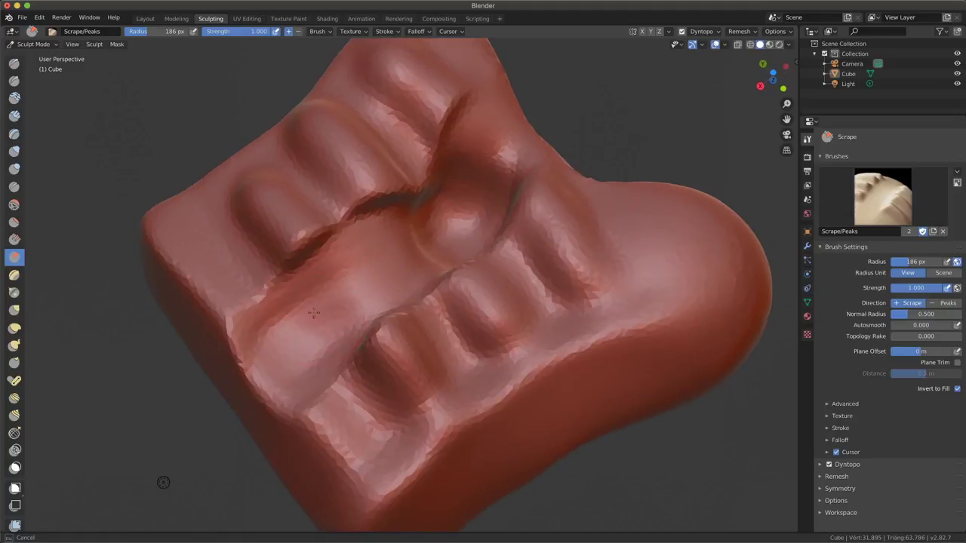
{"action": "left_click_drag", "start_coordinate": [321, 250], "coordinate": [331, 338]}
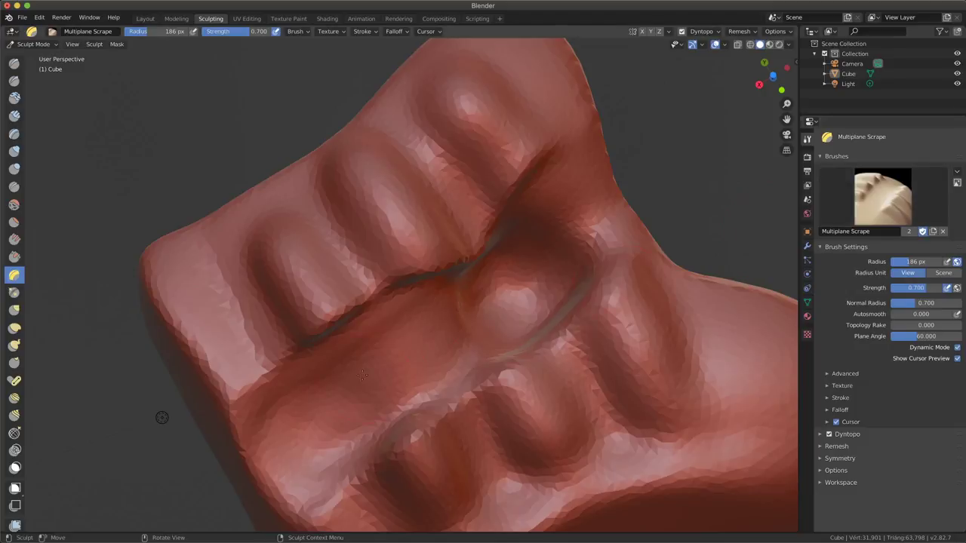
- Cut sharp angular planes and a pointed peak into the upper-left ridges with Multiplane Scrape
{"action": "left_click", "coordinate": [16, 258]}
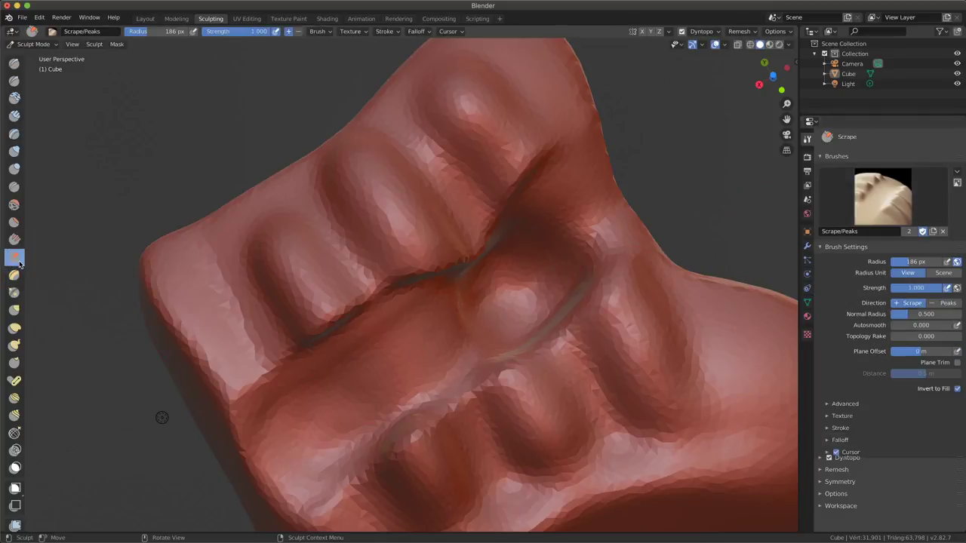
{"action": "left_click", "coordinate": [15, 276]}
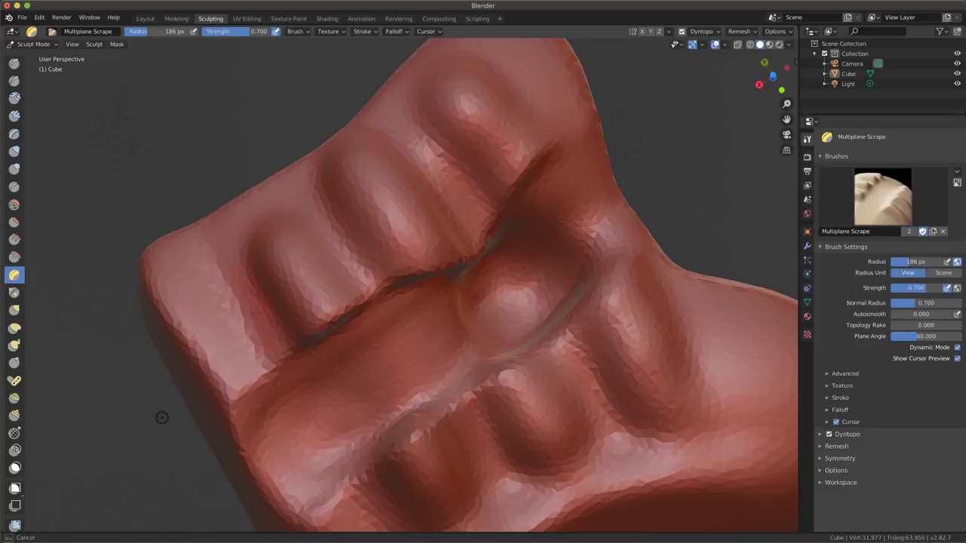
{"action": "mouse_move", "coordinate": [350, 240]}
{"action": "left_mouse_down"}
{"action": "mouse_move", "coordinate": [464, 121]}
{"action": "mouse_move", "coordinate": [490, 113]}
{"action": "mouse_move", "coordinate": [457, 200]}
{"action": "mouse_move", "coordinate": [310, 293]}
{"action": "mouse_move", "coordinate": [226, 362]}
{"action": "mouse_move", "coordinate": [464, 173]}
{"action": "mouse_move", "coordinate": [562, 72]}
{"action": "mouse_move", "coordinate": [483, 132]}
{"action": "mouse_move", "coordinate": [400, 226]}
{"action": "mouse_move", "coordinate": [251, 328]}
{"action": "mouse_move", "coordinate": [564, 81]}
{"action": "left_mouse_up"}
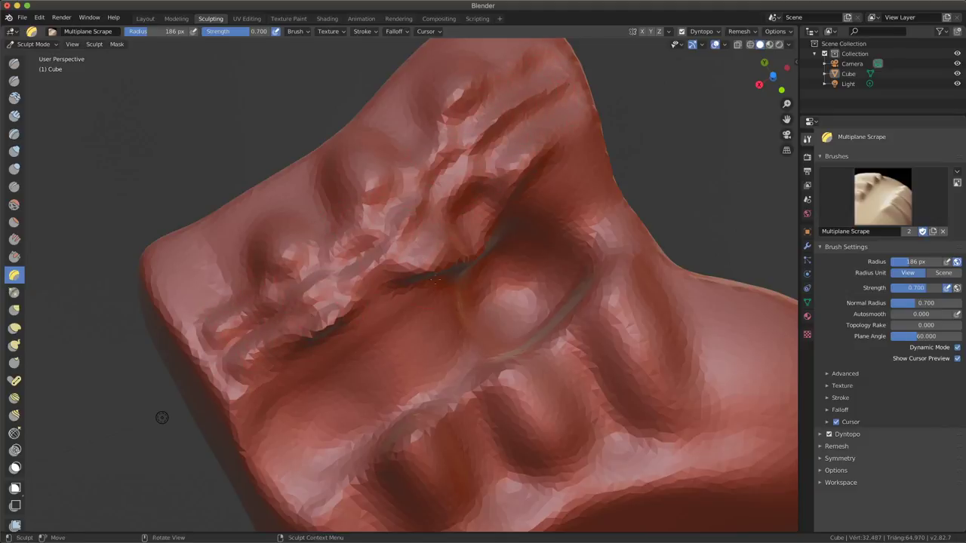
{"action": "middle_click_drag", "start_coordinate": [435, 281], "coordinate": [318, 240]}
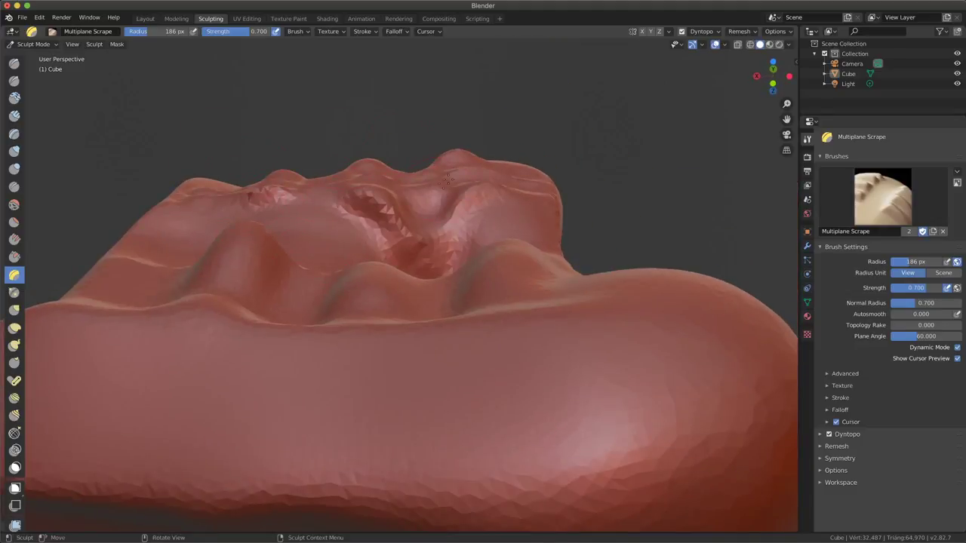
{"action": "mouse_move", "coordinate": [242, 256]}
{"action": "middle_mouse_down"}
{"action": "mouse_move", "coordinate": [367, 293]}
{"action": "mouse_move", "coordinate": [402, 287]}
{"action": "middle_mouse_up"}
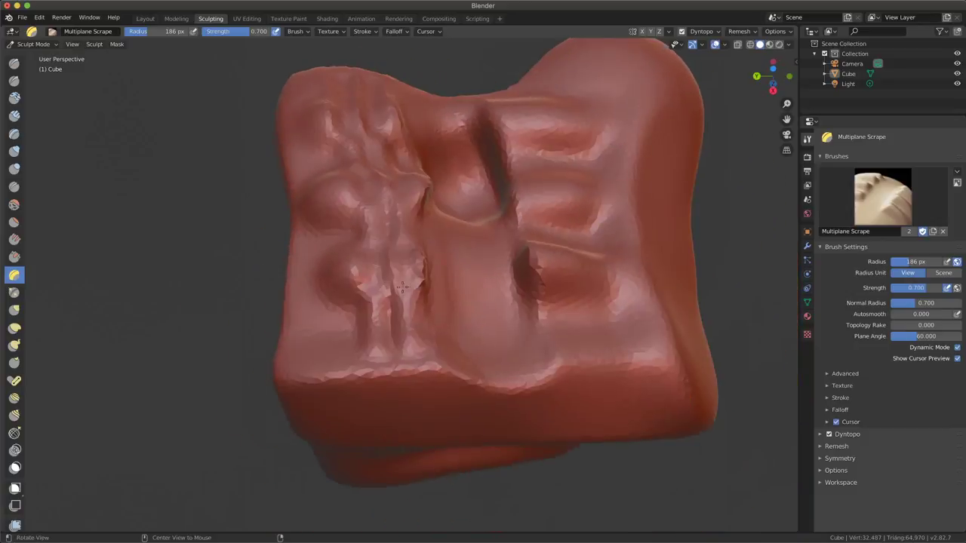
{"action": "middle_click_drag", "start_coordinate": [327, 330], "coordinate": [364, 327]}
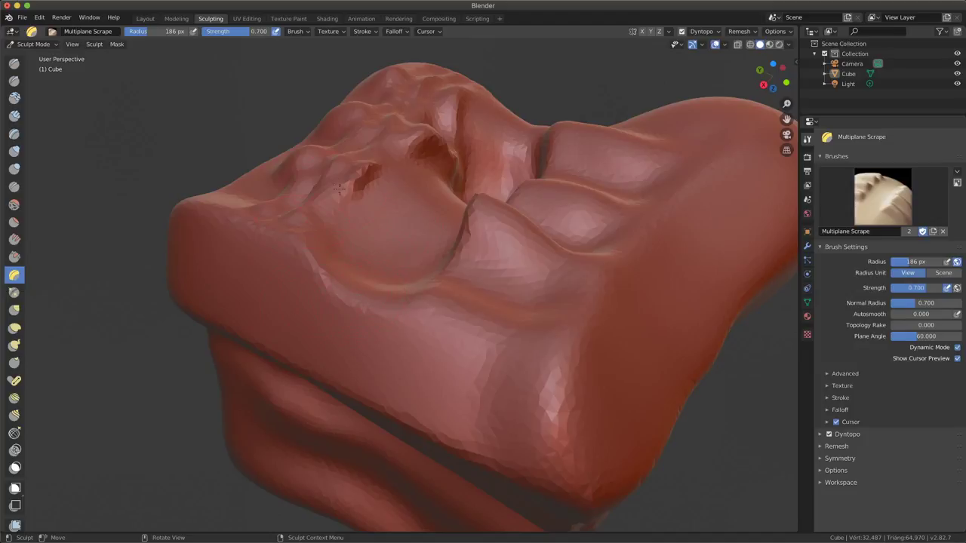
{"action": "middle_click_drag", "start_coordinate": [399, 299], "coordinate": [498, 275]}
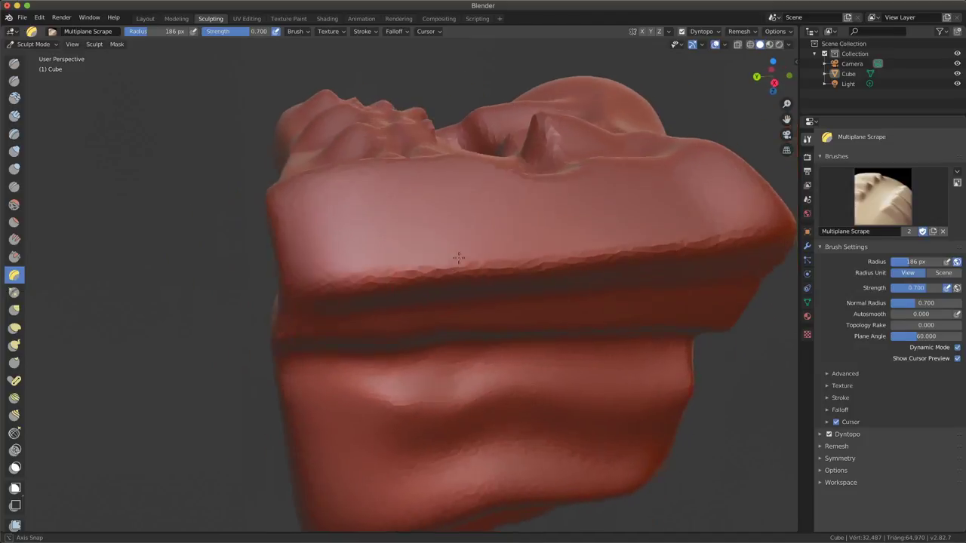
- Pinch two top-surface creases into tighter, sharper lines with the Pinch/Magnify brush
{"action": "left_click", "coordinate": [14, 293]}
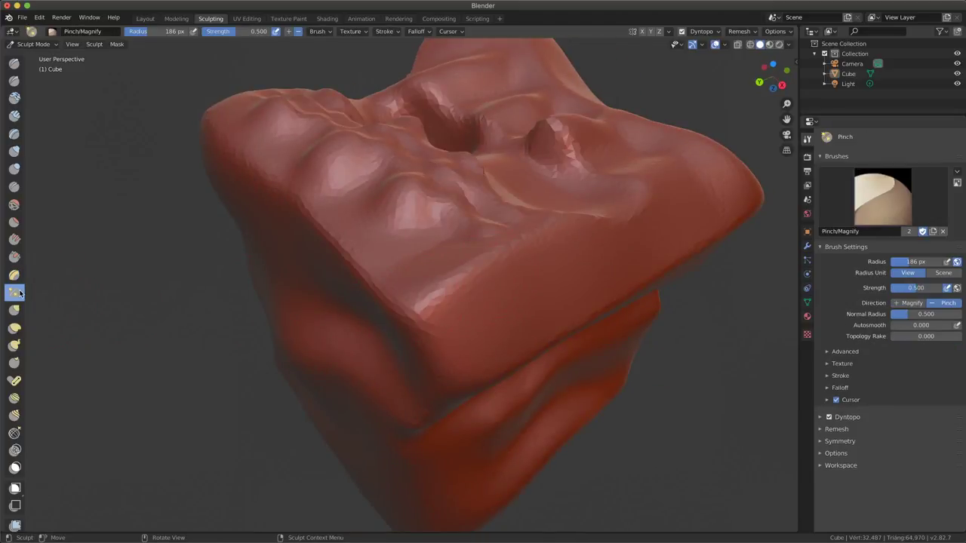
{"action": "middle_click_drag", "start_coordinate": [420, 319], "coordinate": [483, 232]}
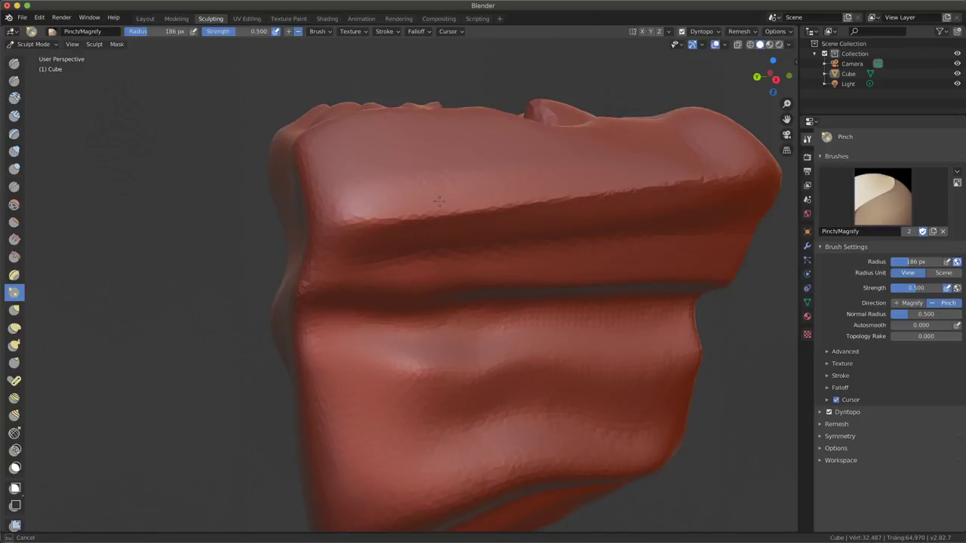
{"action": "mouse_move", "coordinate": [384, 234]}
{"action": "middle_mouse_down"}
{"action": "mouse_move", "coordinate": [614, 204]}
{"action": "mouse_move", "coordinate": [426, 284]}
{"action": "mouse_move", "coordinate": [107, 254]}
{"action": "mouse_move", "coordinate": [576, 267]}
{"action": "mouse_move", "coordinate": [449, 265]}
{"action": "mouse_move", "coordinate": [603, 204]}
{"action": "mouse_move", "coordinate": [497, 295]}
{"action": "middle_mouse_up"}
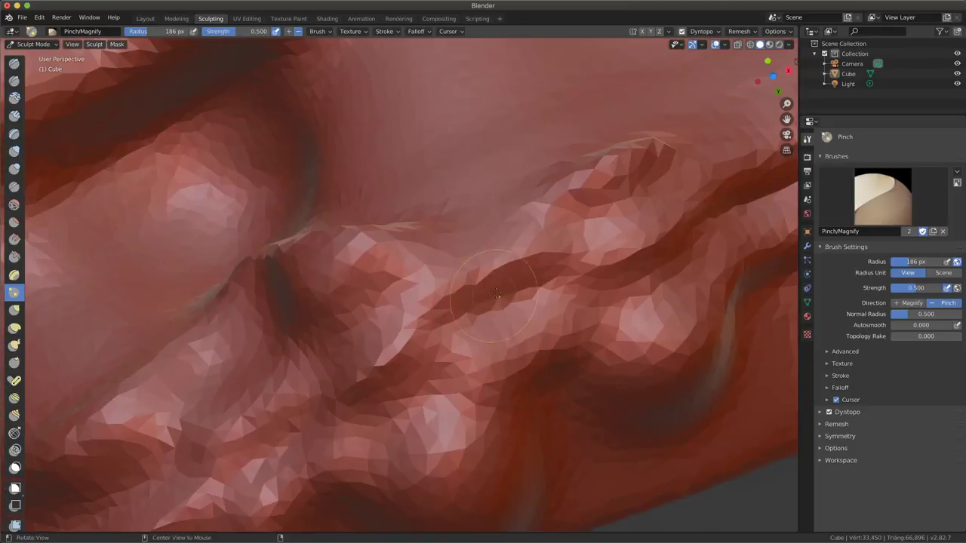
{"action": "left_click_drag", "start_coordinate": [358, 384], "coordinate": [358, 419]}
{"action": "left_click_drag", "start_coordinate": [458, 344], "coordinate": [568, 262]}
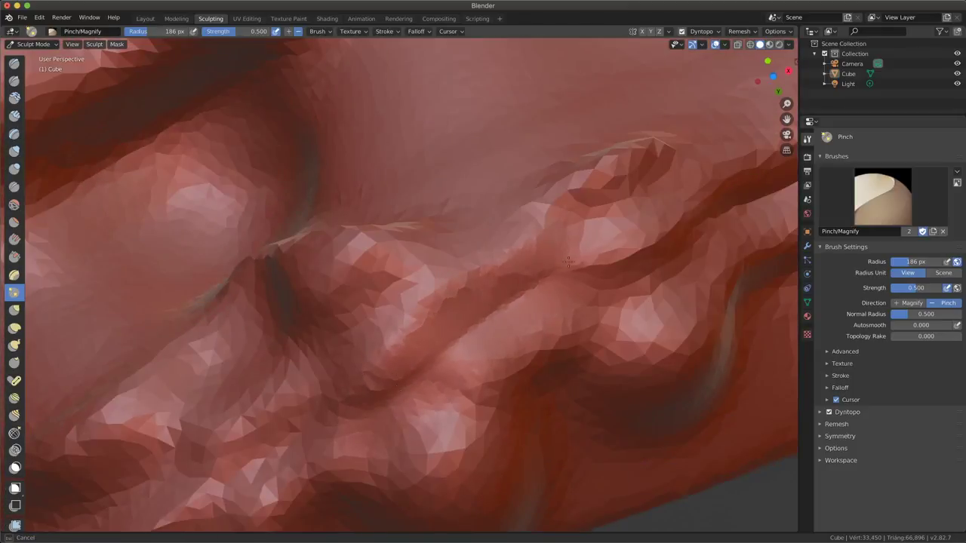
{"action": "left_click_drag", "start_coordinate": [670, 246], "coordinate": [580, 297]}
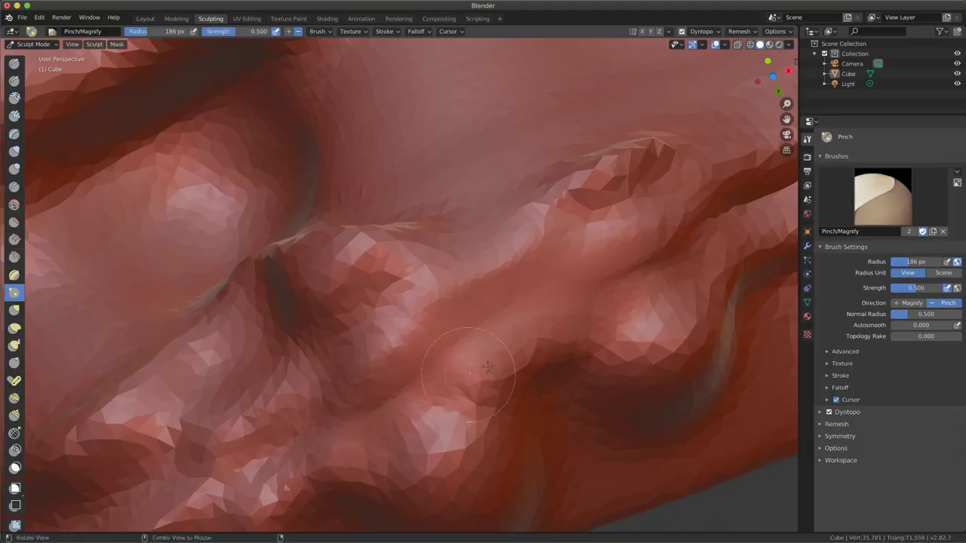
{"action": "middle_click_drag", "start_coordinate": [487, 366], "coordinate": [420, 430], "text": "ctrl"}
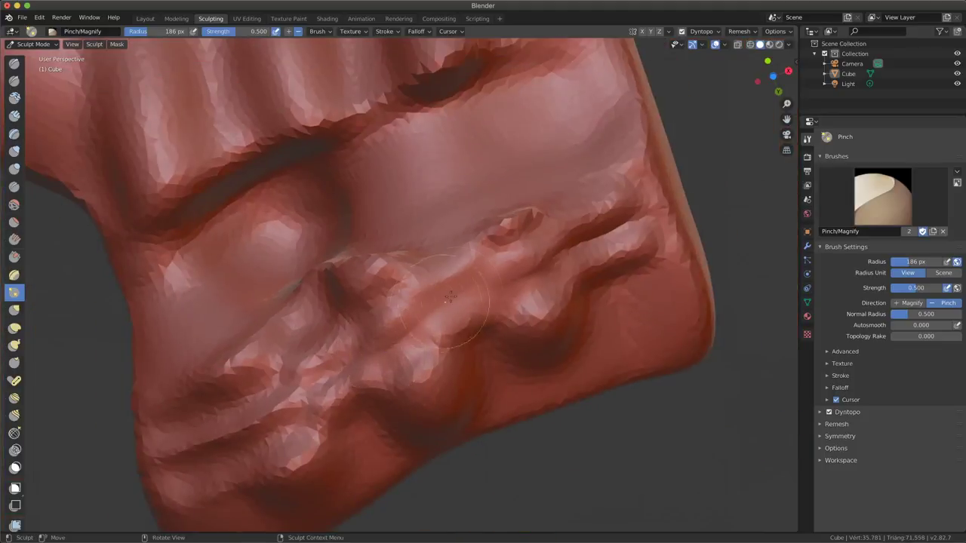
{"action": "mouse_move", "coordinate": [443, 336]}
{"action": "middle_mouse_down"}
{"action": "mouse_move", "coordinate": [470, 269]}
{"action": "mouse_move", "coordinate": [445, 325]}
{"action": "mouse_move", "coordinate": [421, 345]}
{"action": "mouse_move", "coordinate": [513, 383]}
{"action": "mouse_move", "coordinate": [450, 382]}
{"action": "middle_mouse_up"}
- Pull the cube's lower-right and top-right corners outward with a 292 px Grab brush
{"action": "key", "text": "g"}
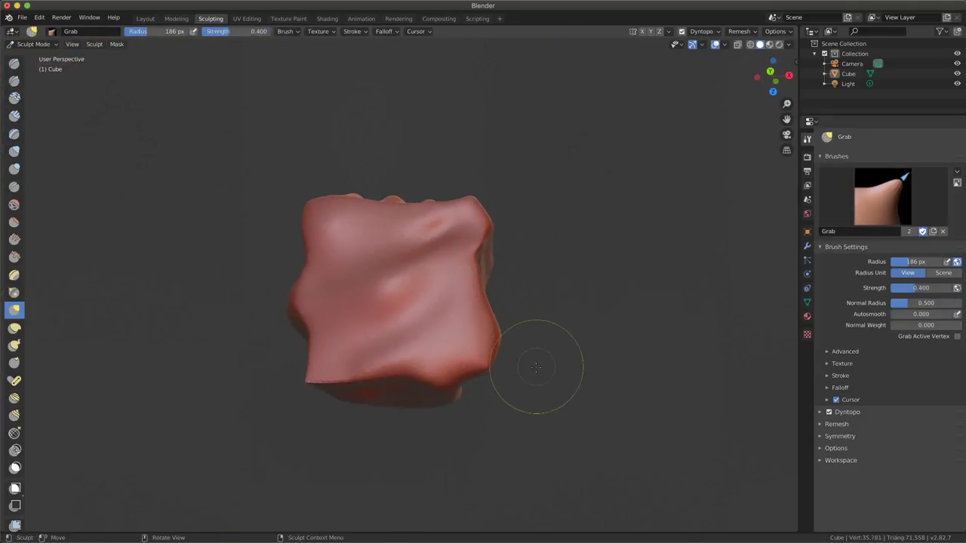
{"action": "key", "text": "f"}
{"action": "left_click", "coordinate": [565, 387]}
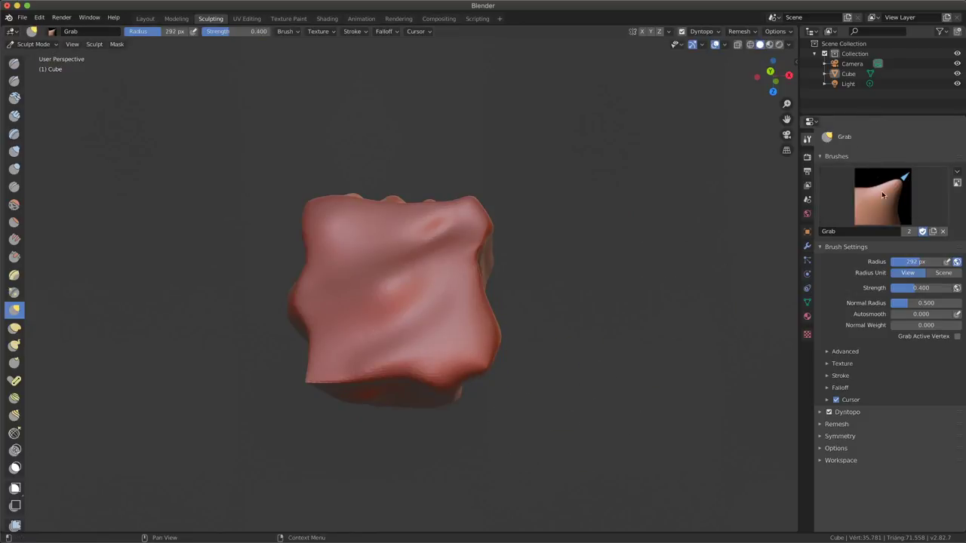
{"action": "middle_click_drag", "start_coordinate": [494, 398], "coordinate": [466, 377]}
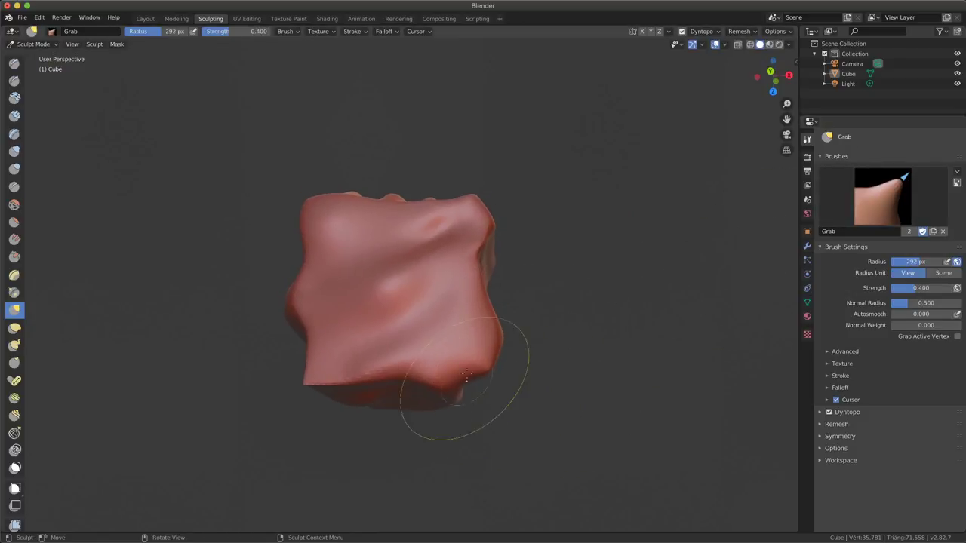
{"action": "left_click_drag", "start_coordinate": [484, 365], "coordinate": [539, 392]}
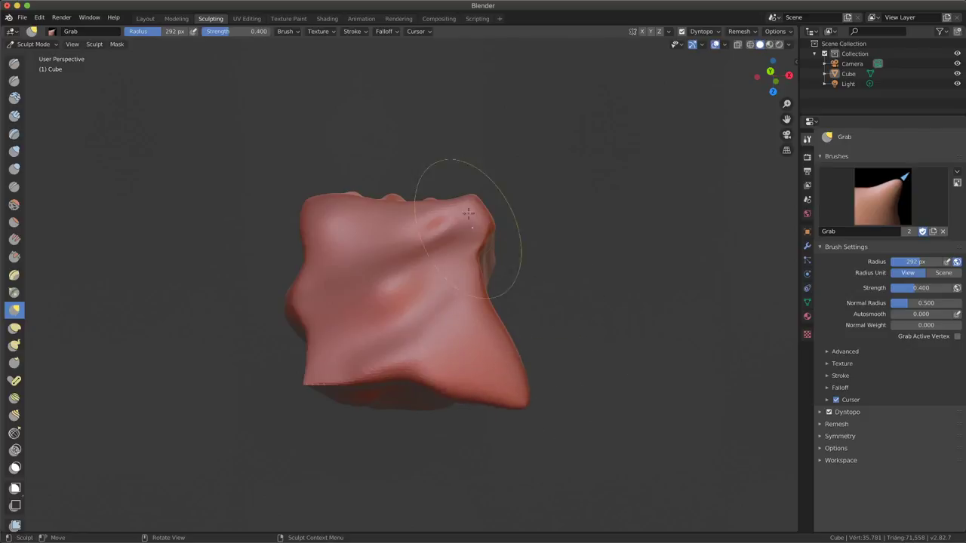
{"action": "left_click_drag", "start_coordinate": [479, 195], "coordinate": [559, 141]}
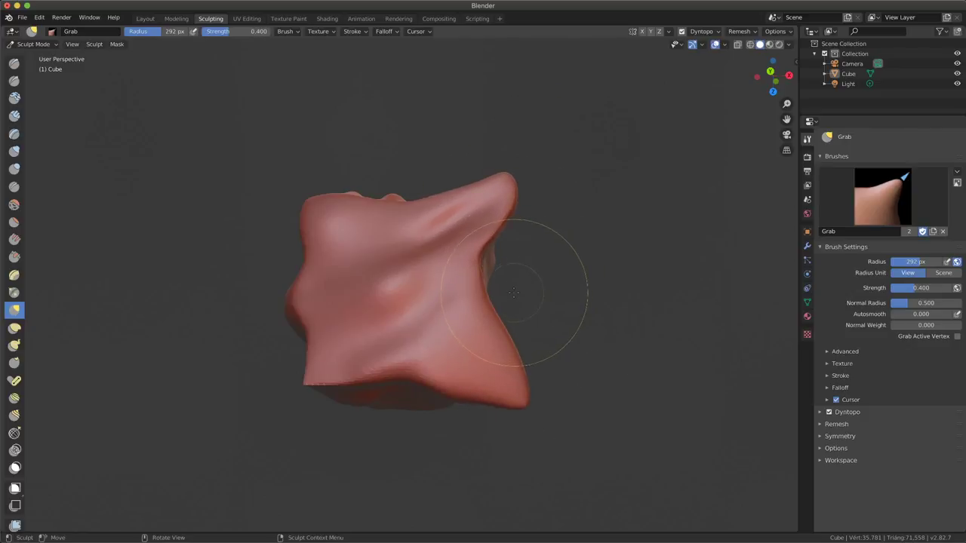
- With the Grab brush at 500 px, stretch the bottom and top edges apart and pull the upper-right corner in
{"action": "key", "text": "f"}
{"action": "left_click", "coordinate": [640, 370]}
{"action": "middle_click_drag", "start_coordinate": [640, 370], "coordinate": [496, 430]}
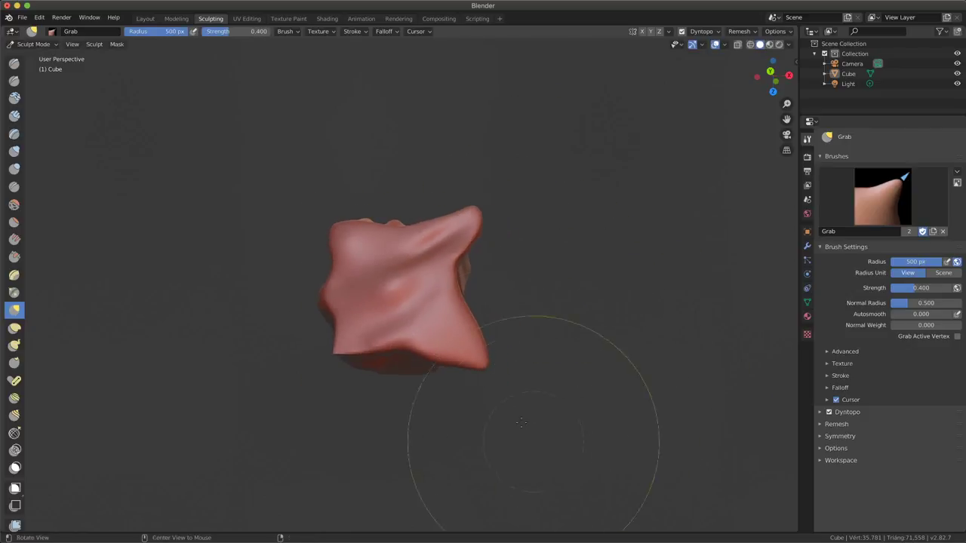
{"action": "scroll", "coordinate": [491, 280], "scroll_direction": "down", "scroll_amount": 2}
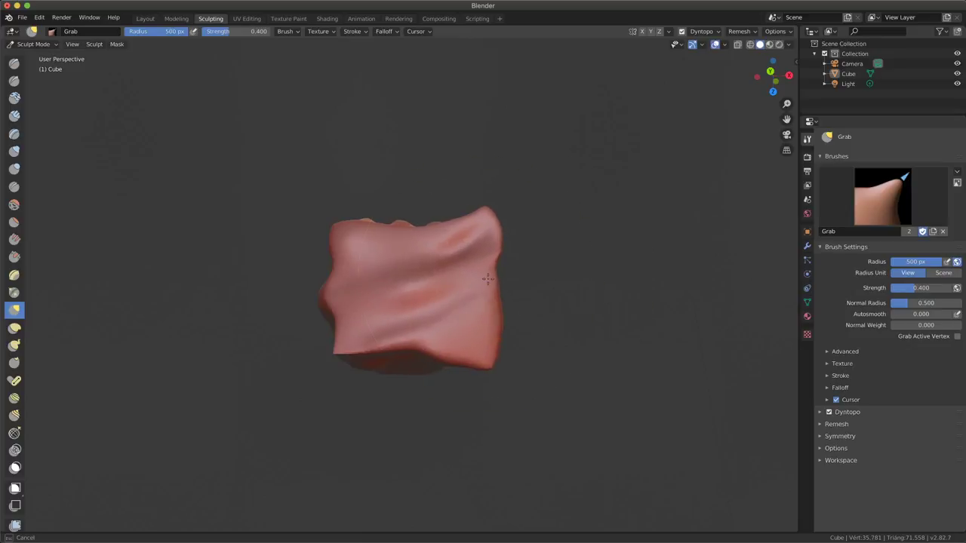
{"action": "middle_click_drag", "start_coordinate": [492, 280], "coordinate": [337, 354]}
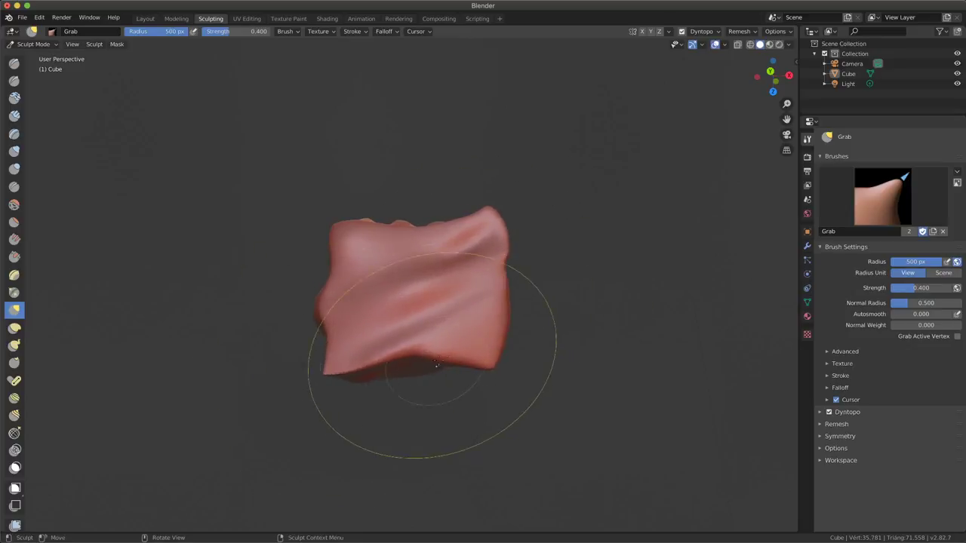
{"action": "left_click_drag", "start_coordinate": [418, 358], "coordinate": [421, 377]}
{"action": "left_click_drag", "start_coordinate": [414, 221], "coordinate": [416, 199]}
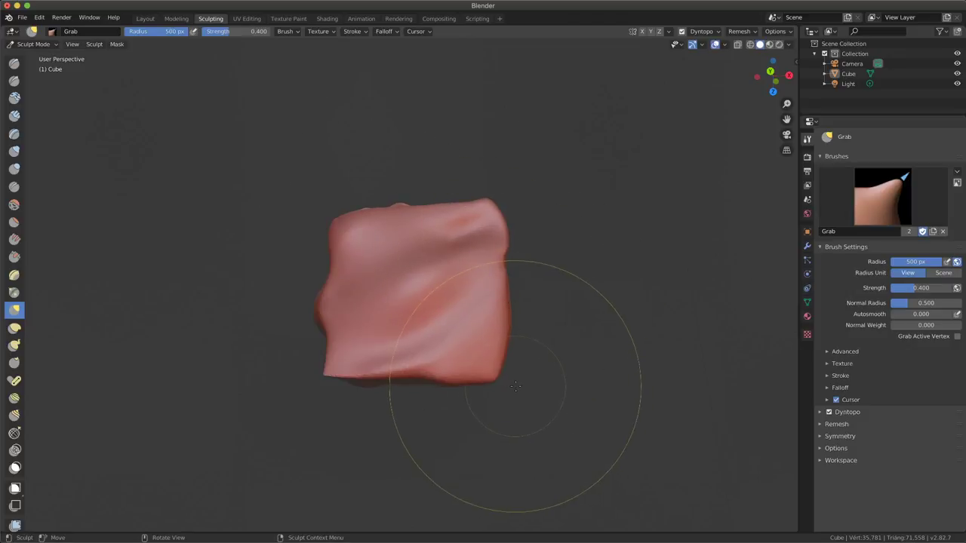
{"action": "left_click_drag", "start_coordinate": [488, 372], "coordinate": [460, 325]}
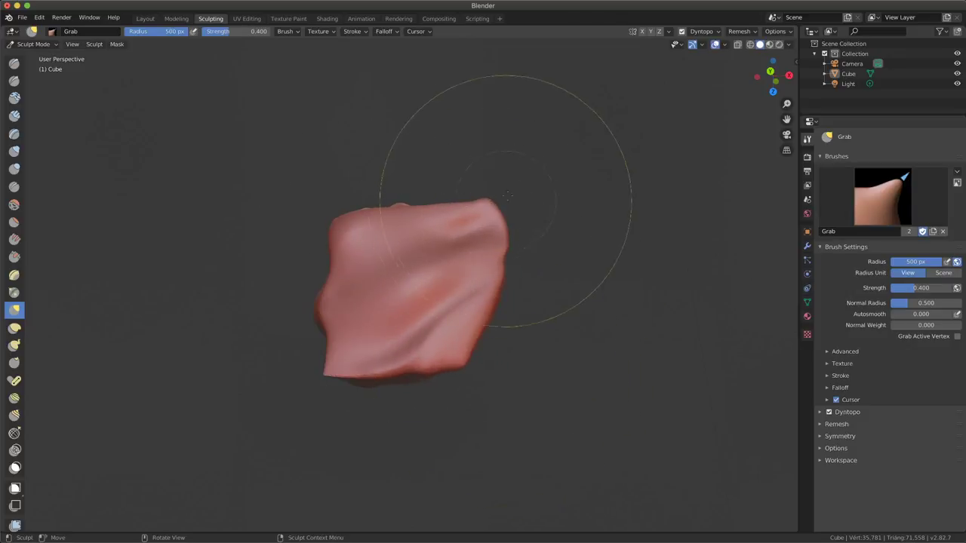
{"action": "left_click_drag", "start_coordinate": [480, 192], "coordinate": [492, 291]}
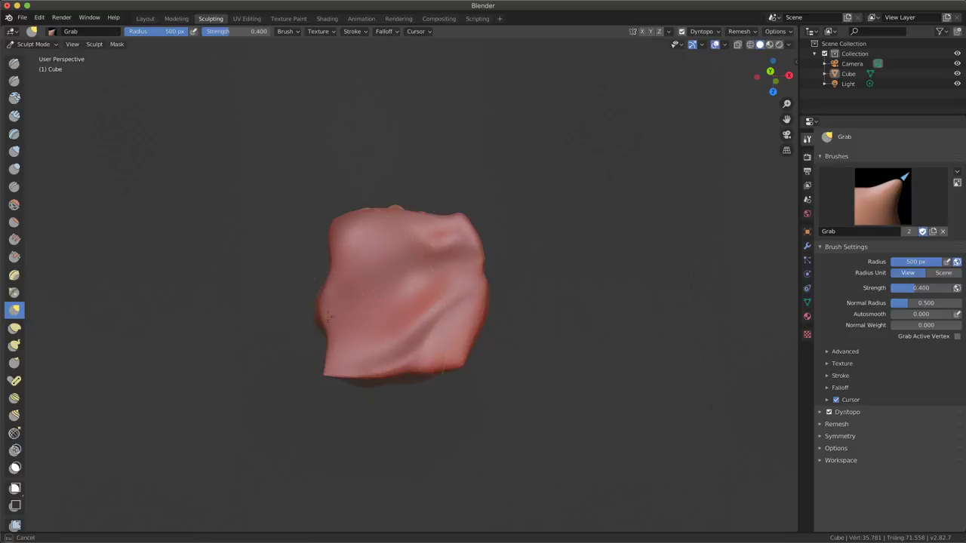
- Pull the lower-middle ridge upward, then undo the three unwanted bulge strokes
{"action": "mouse_move", "coordinate": [463, 353]}
{"action": "middle_mouse_down"}
{"action": "mouse_move", "coordinate": [484, 386]}
{"action": "mouse_move", "coordinate": [392, 332]}
{"action": "middle_mouse_up"}
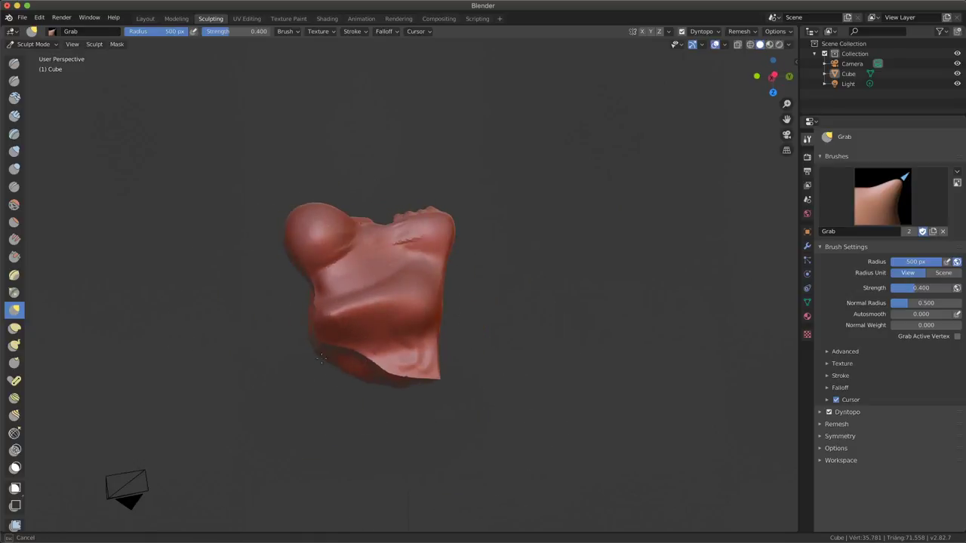
{"action": "mouse_move", "coordinate": [334, 345]}
{"action": "middle_mouse_down"}
{"action": "mouse_move", "coordinate": [356, 337]}
{"action": "mouse_move", "coordinate": [324, 349]}
{"action": "middle_mouse_up"}
{"action": "scroll", "coordinate": [356, 337], "scroll_direction": "up", "scroll_amount": 2}
{"action": "scroll", "coordinate": [357, 337], "scroll_direction": "up", "scroll_amount": 2}
{"action": "left_click_drag", "start_coordinate": [325, 349], "coordinate": [326, 332]}
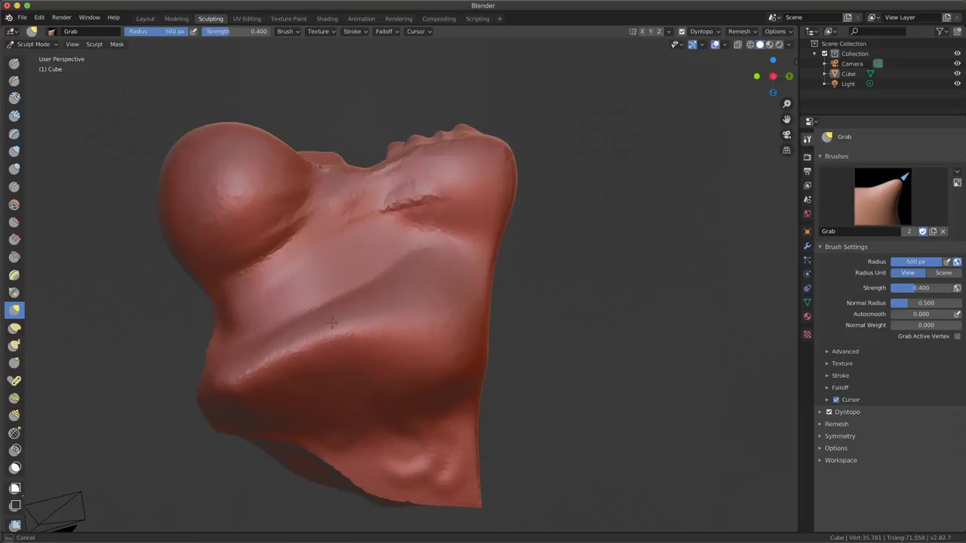
{"action": "key", "text": "ctrl+z"}
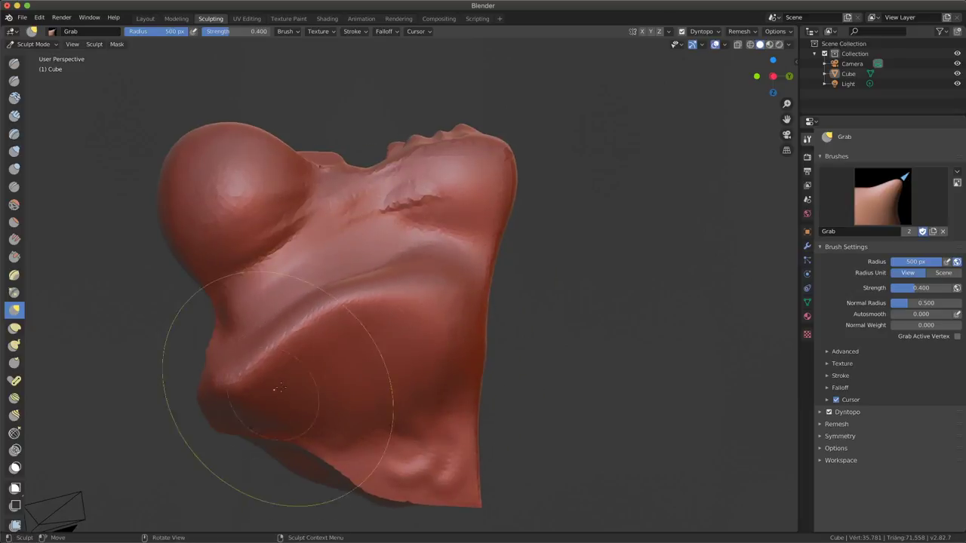
{"action": "key", "text": "ctrl+z"}
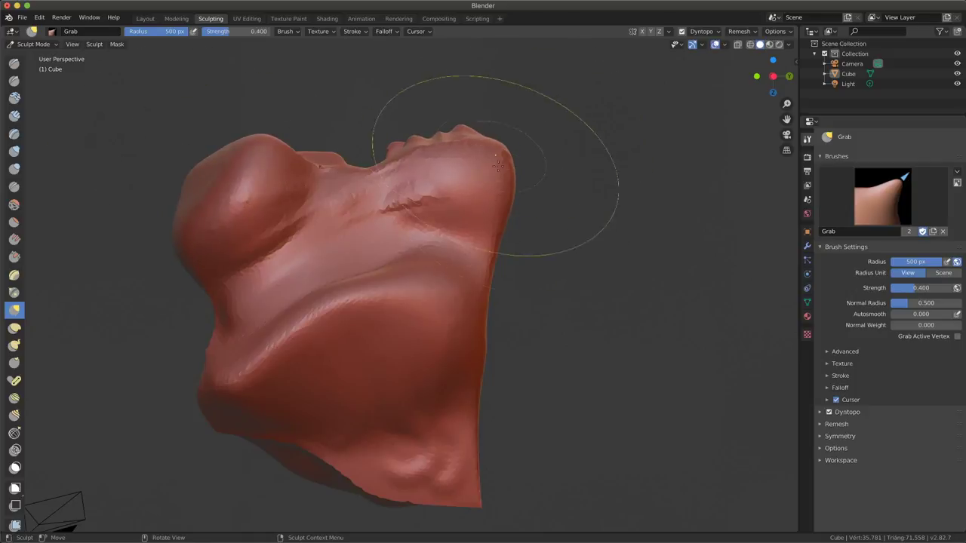
{"action": "scroll", "coordinate": [446, 242], "scroll_direction": "down", "scroll_amount": 5}
{"action": "key", "text": "ctrl+z"}
{"action": "middle_click_drag", "start_coordinate": [313, 420], "coordinate": [254, 349]}
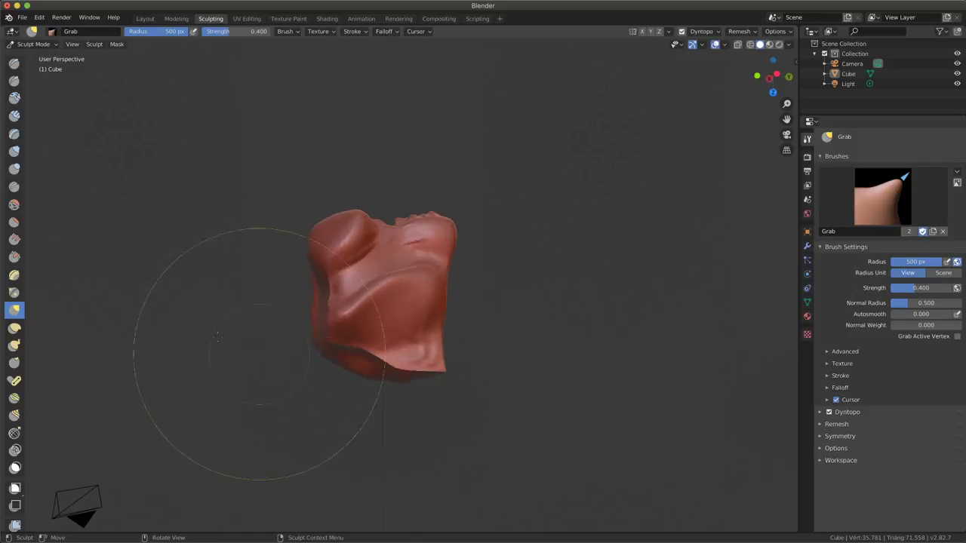
{"action": "left_click", "coordinate": [14, 327]}
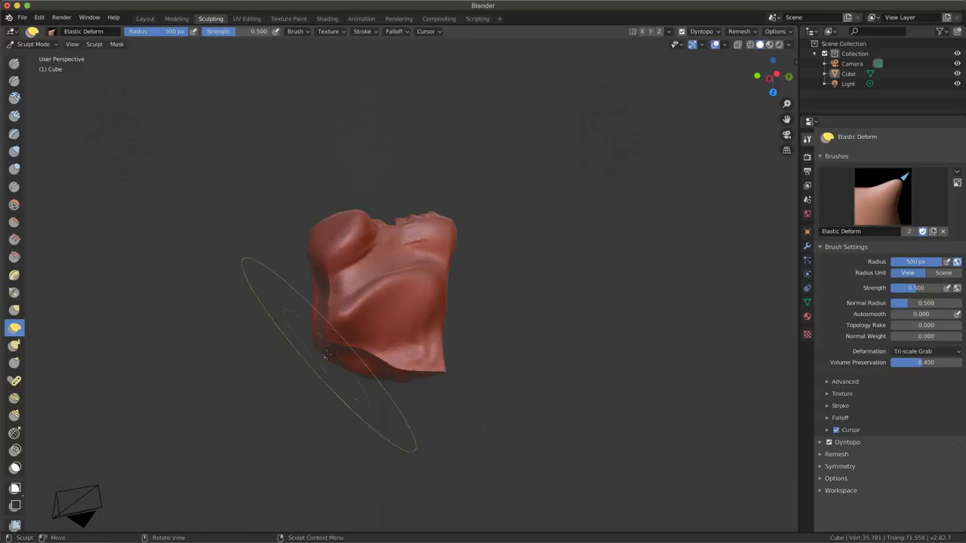
- Stretch the block's lower-left edge and pull out its left side with Elastic Deform
{"action": "mouse_move", "coordinate": [328, 354]}
{"action": "left_mouse_down"}
{"action": "mouse_move", "coordinate": [257, 479]}
{"action": "mouse_move", "coordinate": [305, 424]}
{"action": "left_mouse_up"}
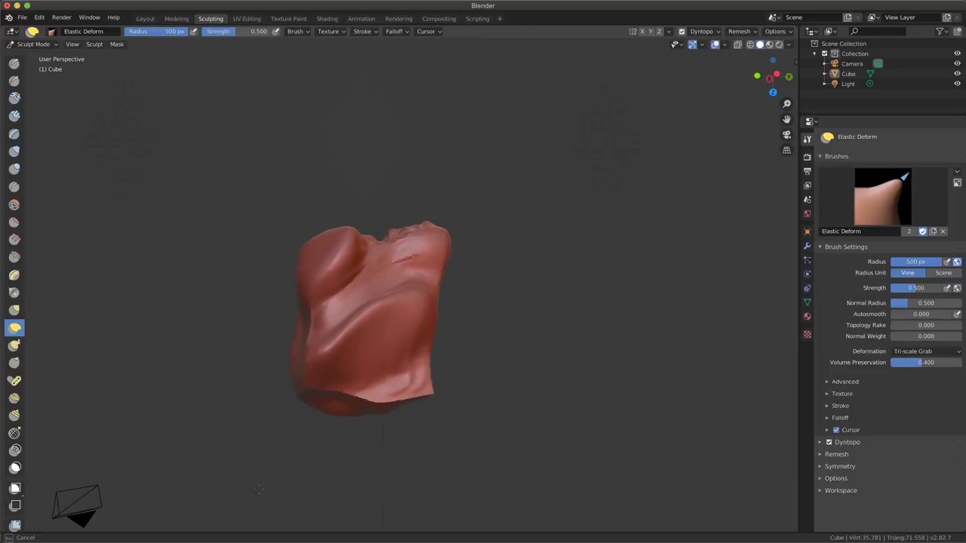
{"action": "mouse_move", "coordinate": [304, 425]}
{"action": "left_mouse_down"}
{"action": "mouse_move", "coordinate": [325, 414]}
{"action": "mouse_move", "coordinate": [326, 363]}
{"action": "left_mouse_up"}
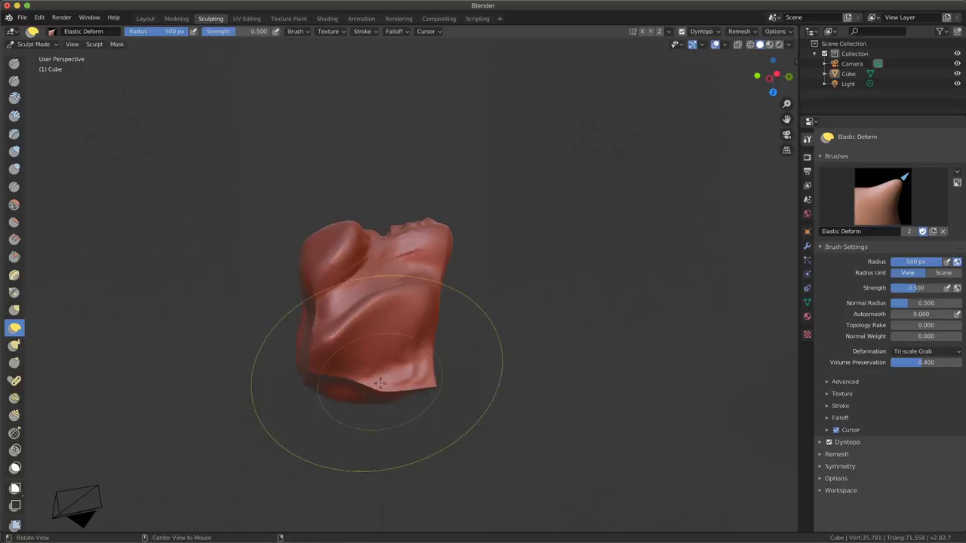
{"action": "middle_click_drag", "start_coordinate": [326, 363], "coordinate": [477, 362]}
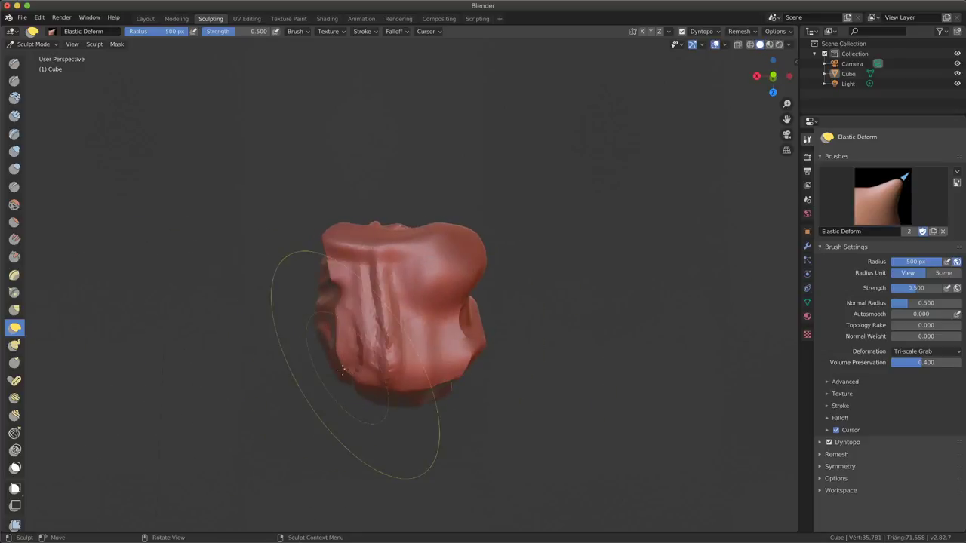
{"action": "left_click_drag", "start_coordinate": [341, 369], "coordinate": [354, 302]}
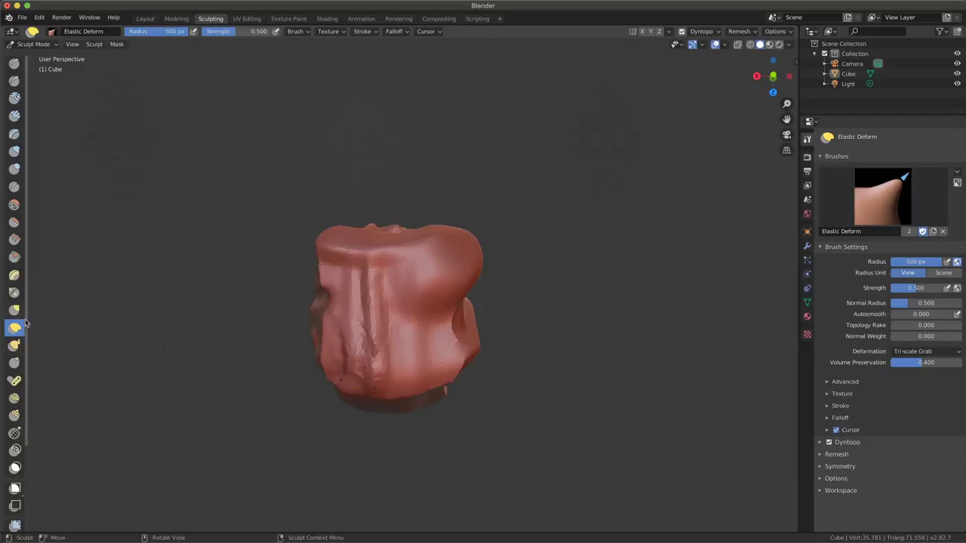
- With the Snake Hook brush, pull horns from the block's top, lower right and top-left corner
{"action": "left_click", "coordinate": [14, 345]}
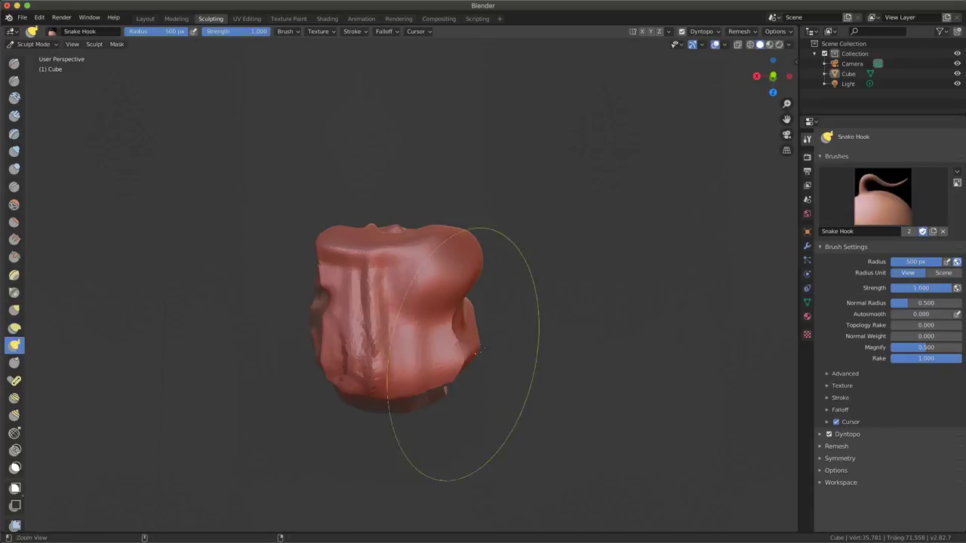
{"action": "scroll", "coordinate": [452, 325], "scroll_direction": "up", "scroll_amount": 2}
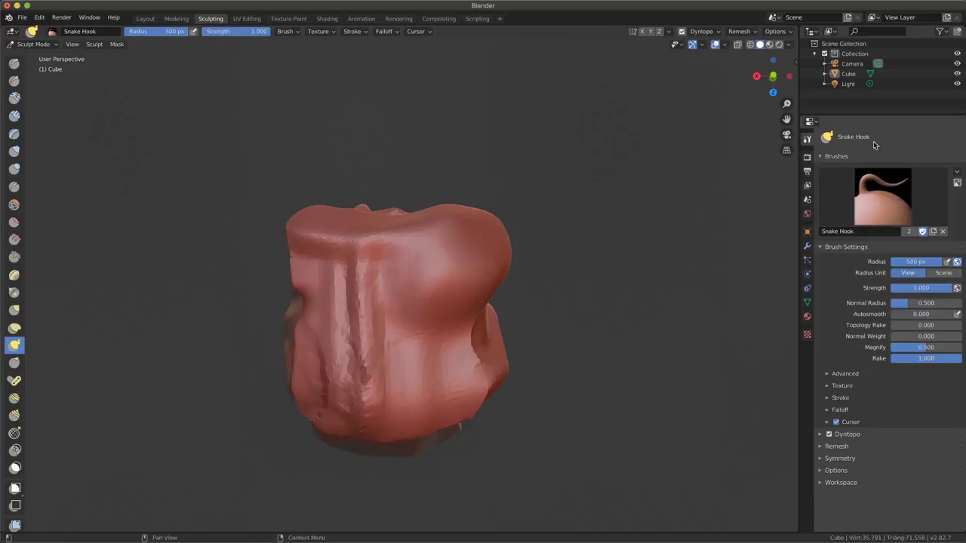
{"action": "left_click_drag", "start_coordinate": [488, 224], "coordinate": [735, 162]}
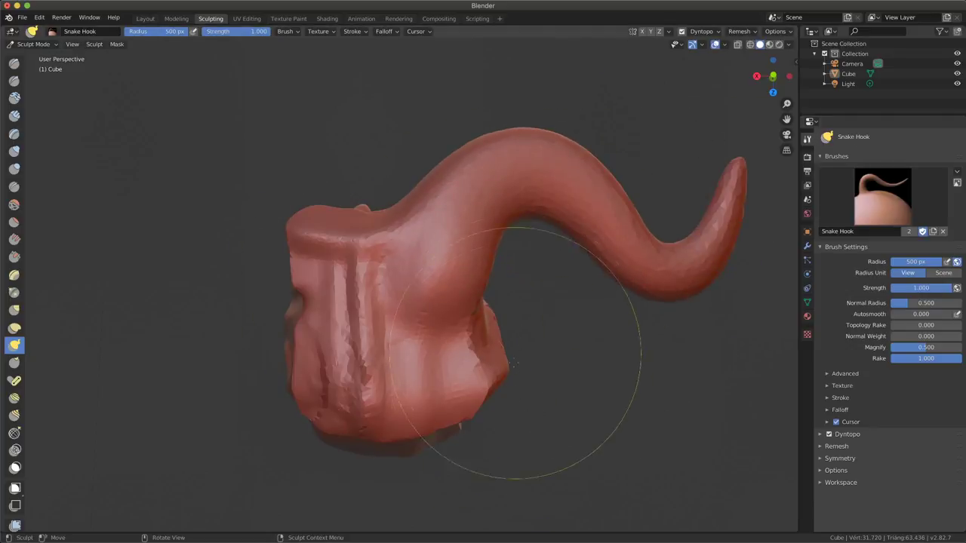
{"action": "left_click_drag", "start_coordinate": [487, 384], "coordinate": [792, 464]}
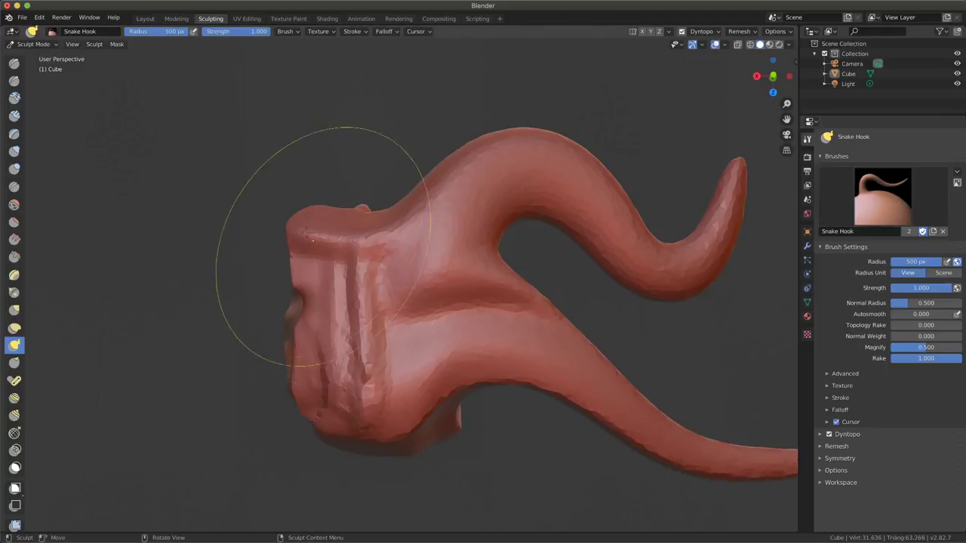
{"action": "mouse_move", "coordinate": [324, 267]}
{"action": "left_mouse_down"}
{"action": "mouse_move", "coordinate": [280, 202]}
{"action": "mouse_move", "coordinate": [46, 112]}
{"action": "left_mouse_up"}
{"action": "mouse_move", "coordinate": [324, 407]}
{"action": "middle_mouse_down"}
{"action": "mouse_move", "coordinate": [315, 445]}
{"action": "mouse_move", "coordinate": [281, 284]}
{"action": "middle_mouse_up"}
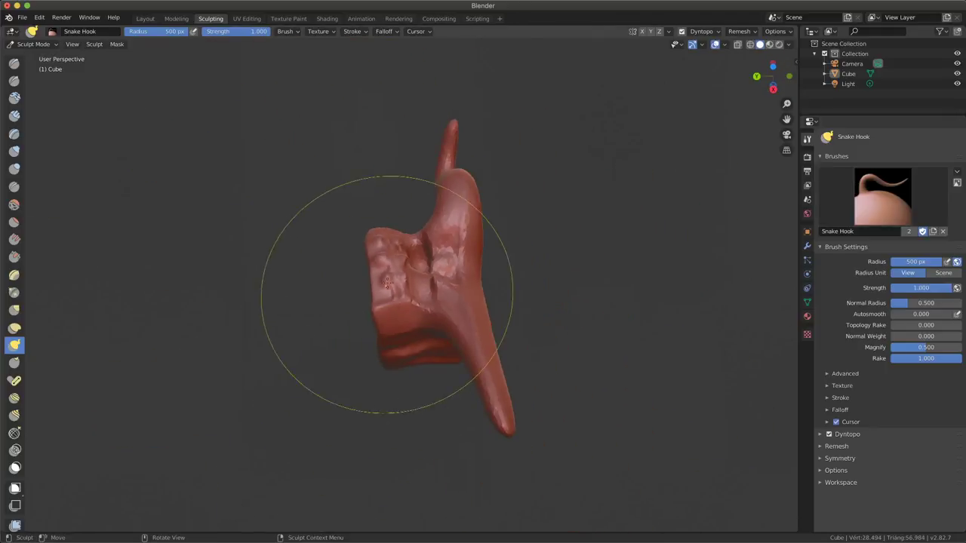
- Pull more horns leftward, a long tongue toward the lower left, and a left-side protrusion
{"action": "left_click_drag", "start_coordinate": [282, 285], "coordinate": [137, 280]}
{"action": "middle_click_drag", "start_coordinate": [345, 410], "coordinate": [361, 374]}
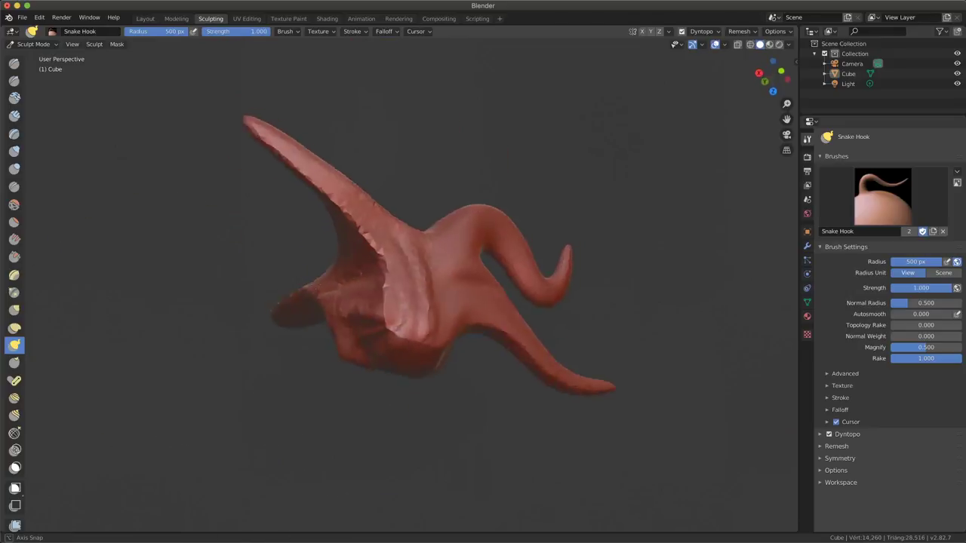
{"action": "left_click_drag", "start_coordinate": [339, 356], "coordinate": [151, 463]}
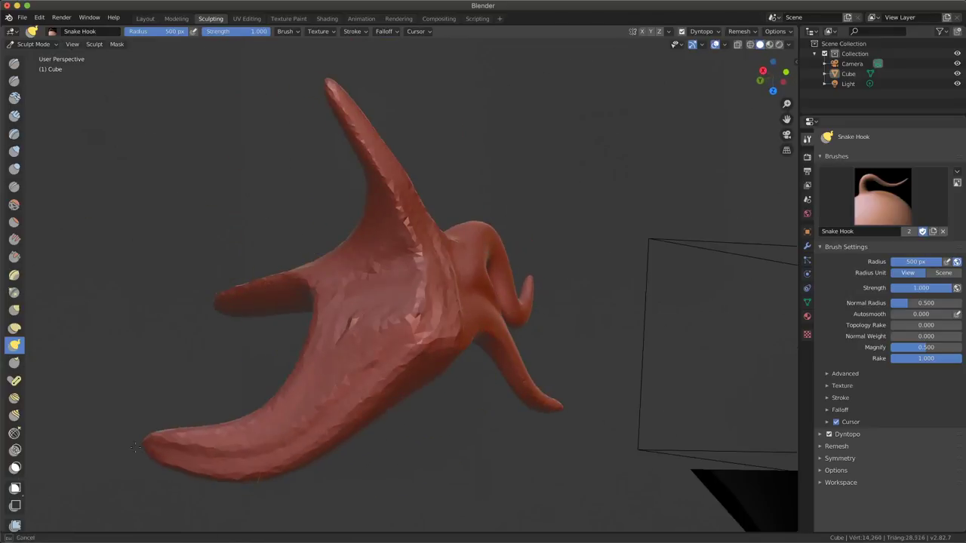
{"action": "mouse_move", "coordinate": [151, 463]}
{"action": "middle_mouse_down"}
{"action": "mouse_move", "coordinate": [371, 385]}
{"action": "mouse_move", "coordinate": [345, 423]}
{"action": "mouse_move", "coordinate": [422, 389]}
{"action": "mouse_move", "coordinate": [392, 400]}
{"action": "middle_mouse_up"}
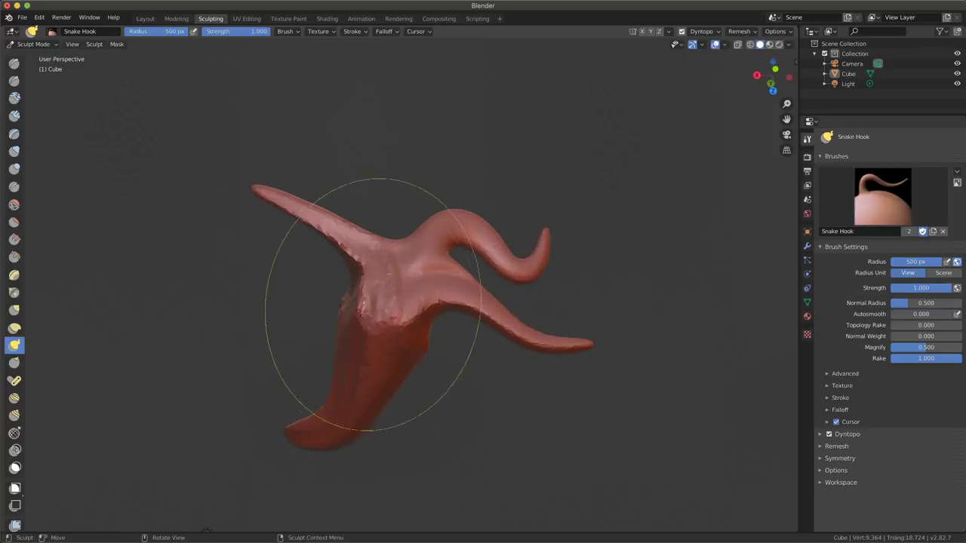
{"action": "middle_click_drag", "start_coordinate": [334, 387], "coordinate": [317, 314]}
{"action": "left_click_drag", "start_coordinate": [316, 314], "coordinate": [98, 338]}
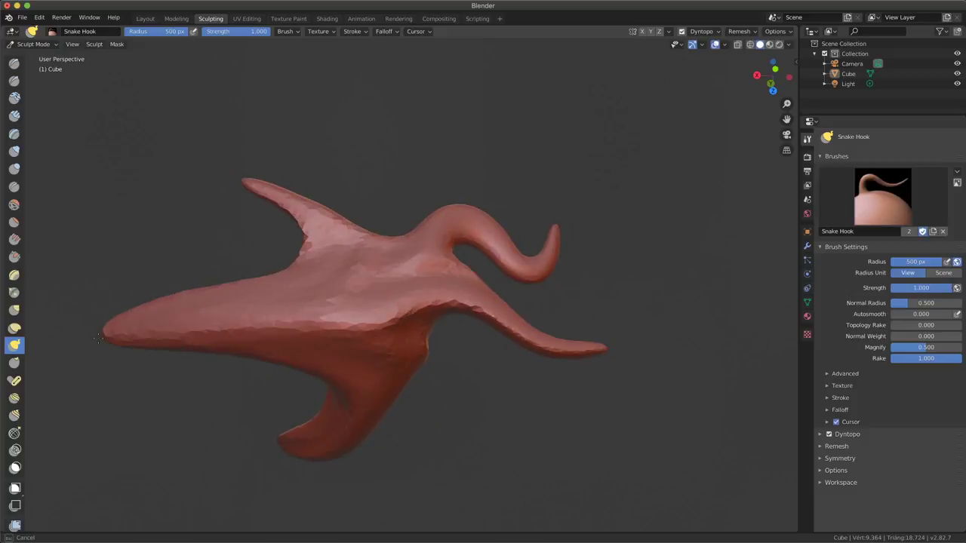
{"action": "left_click_drag", "start_coordinate": [475, 449], "coordinate": [388, 345], "text": "alt"}
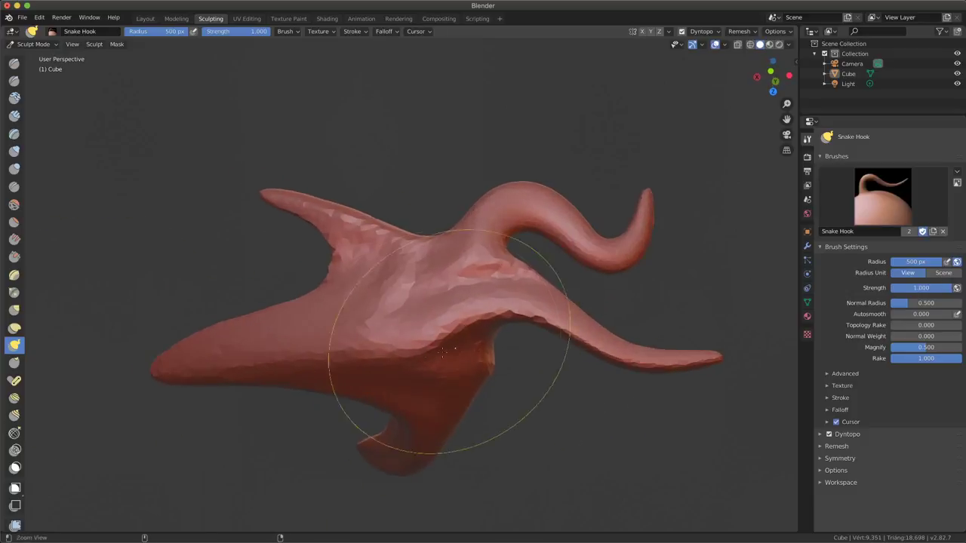
- Zoom in on the horn junction and push its vertical ridge into a curved fold with Thumb
{"action": "left_click", "coordinate": [14, 362]}
{"action": "left_click_drag", "start_coordinate": [339, 317], "coordinate": [422, 287], "text": "alt"}
{"action": "scroll", "coordinate": [544, 239], "scroll_direction": "up", "scroll_amount": 4}
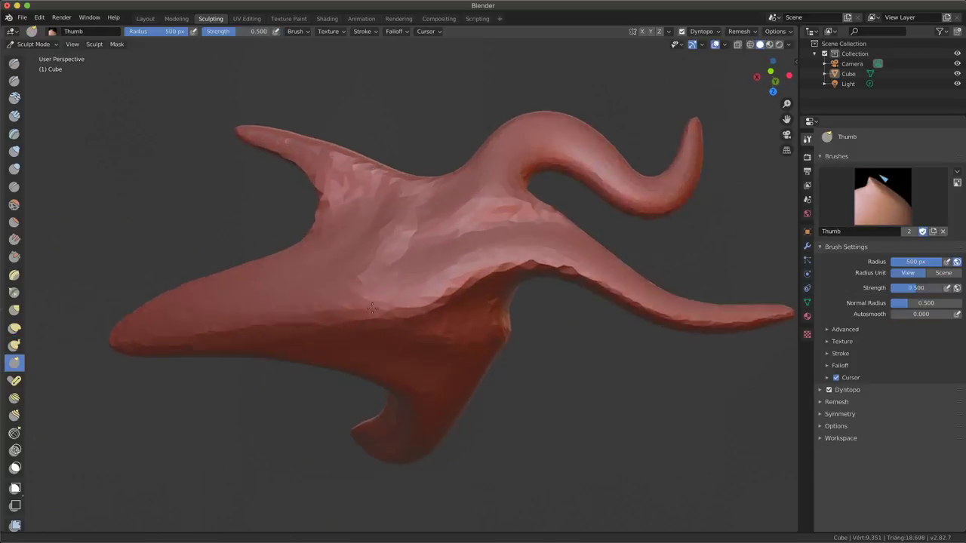
{"action": "mouse_move", "coordinate": [544, 238]}
{"action": "left_mouse_down", "text": "alt"}
{"action": "mouse_move", "coordinate": [334, 345]}
{"action": "mouse_move", "coordinate": [392, 285]}
{"action": "left_mouse_up", "text": "alt"}
{"action": "scroll", "coordinate": [334, 345], "scroll_direction": "up", "scroll_amount": 3}
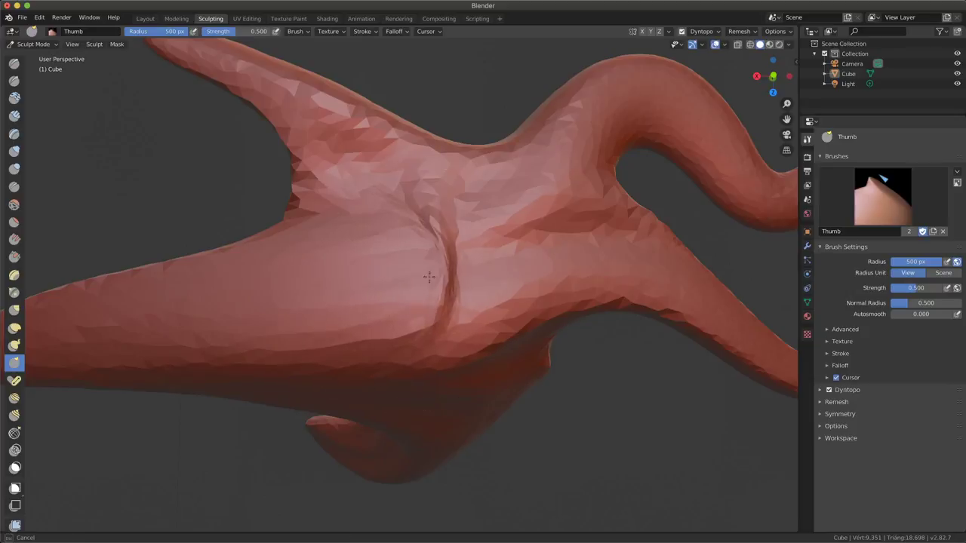
{"action": "mouse_move", "coordinate": [429, 277]}
{"action": "left_mouse_down"}
{"action": "mouse_move", "coordinate": [483, 294]}
{"action": "mouse_move", "coordinate": [432, 258]}
{"action": "mouse_move", "coordinate": [479, 258]}
{"action": "left_mouse_up"}
- Smear the surface near the horn junction, then load the Pose brush
{"action": "middle_click_drag", "start_coordinate": [532, 305], "coordinate": [453, 306]}
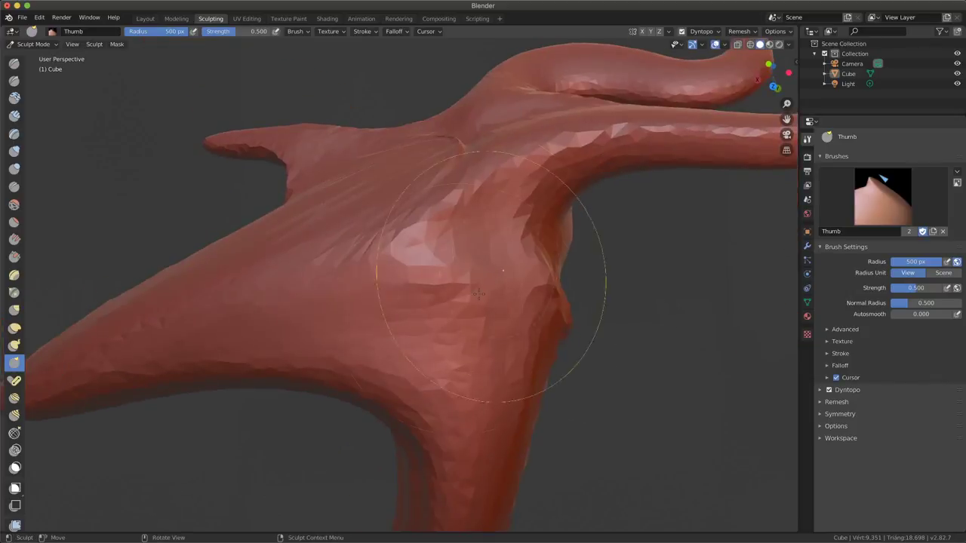
{"action": "mouse_move", "coordinate": [453, 305]}
{"action": "left_mouse_down"}
{"action": "mouse_move", "coordinate": [394, 362]}
{"action": "mouse_move", "coordinate": [453, 313]}
{"action": "left_mouse_up"}
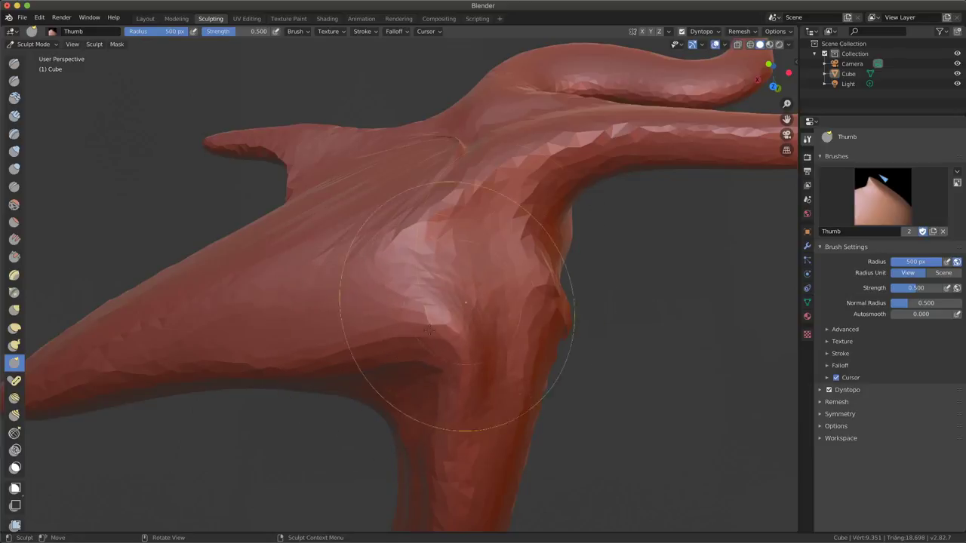
{"action": "middle_click_drag", "start_coordinate": [462, 323], "coordinate": [445, 392]}
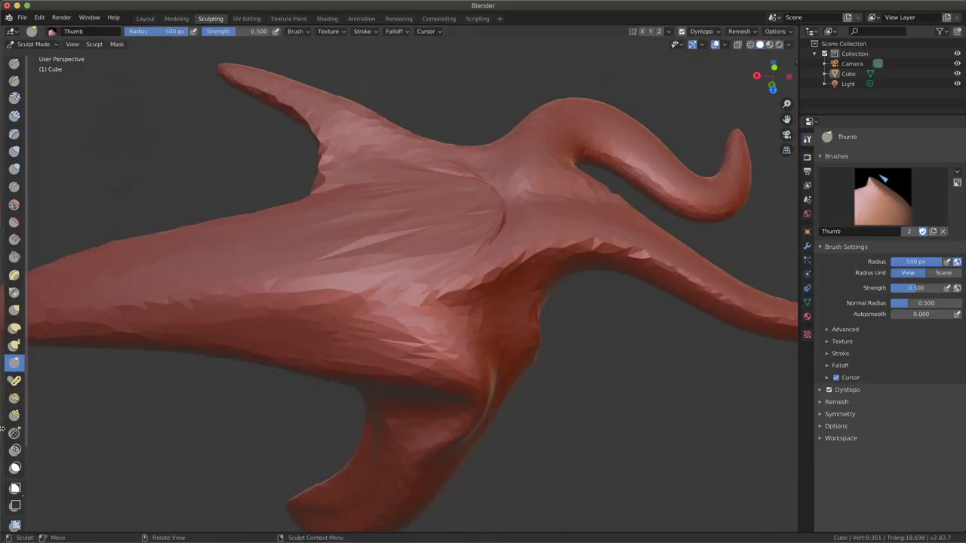
{"action": "left_click", "coordinate": [14, 380]}
- Bend the model's left tip with the Pose brush, ending with it lifted upward
{"action": "scroll", "coordinate": [549, 333], "scroll_direction": "down", "scroll_amount": 3}
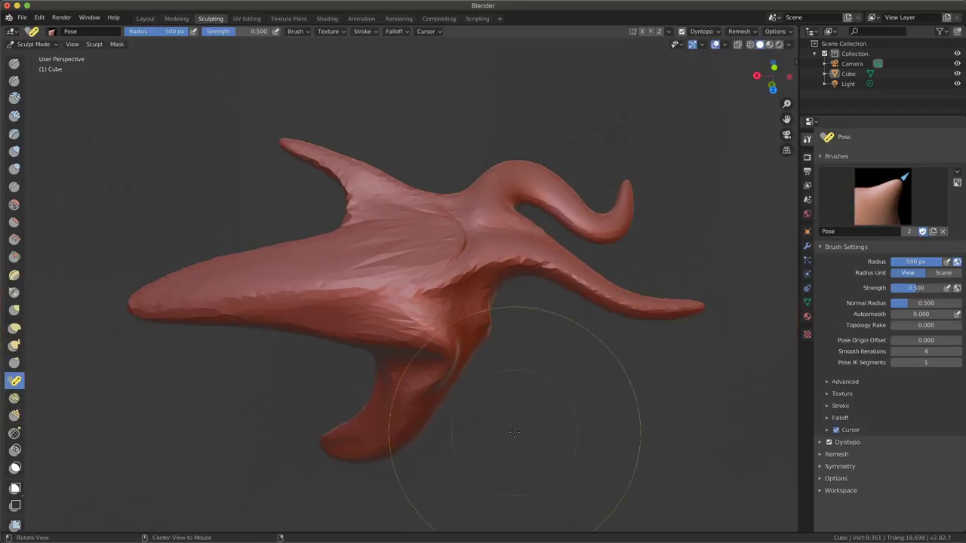
{"action": "mouse_move", "coordinate": [549, 332]}
{"action": "middle_mouse_down"}
{"action": "mouse_move", "coordinate": [506, 348]}
{"action": "mouse_move", "coordinate": [442, 334]}
{"action": "mouse_move", "coordinate": [553, 381]}
{"action": "mouse_move", "coordinate": [248, 410]}
{"action": "mouse_move", "coordinate": [365, 346]}
{"action": "middle_mouse_up"}
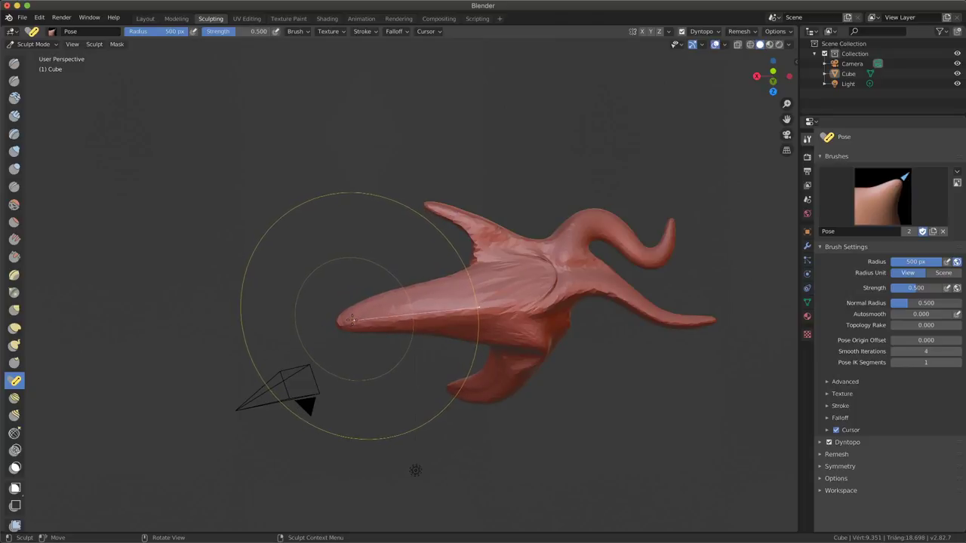
{"action": "mouse_move", "coordinate": [347, 317]}
{"action": "left_mouse_down"}
{"action": "mouse_move", "coordinate": [355, 363]}
{"action": "mouse_move", "coordinate": [337, 269]}
{"action": "left_mouse_up"}
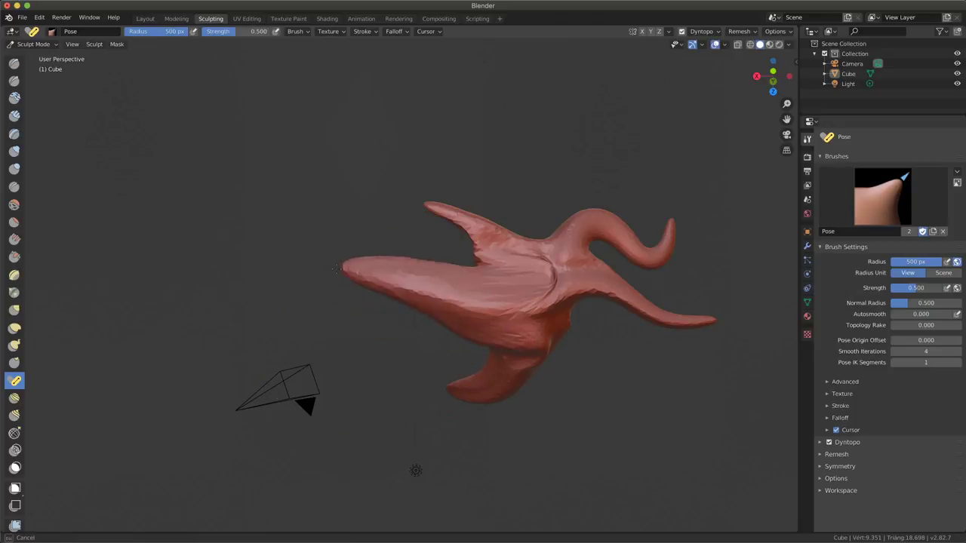
{"action": "scroll", "coordinate": [309, 310], "scroll_direction": "up", "scroll_amount": 4}
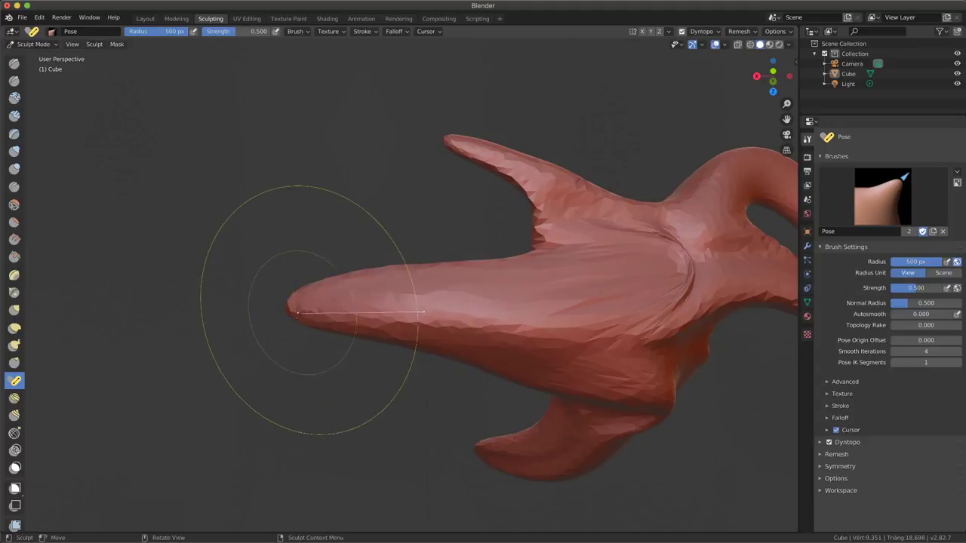
{"action": "left_click_drag", "start_coordinate": [298, 309], "coordinate": [370, 197]}
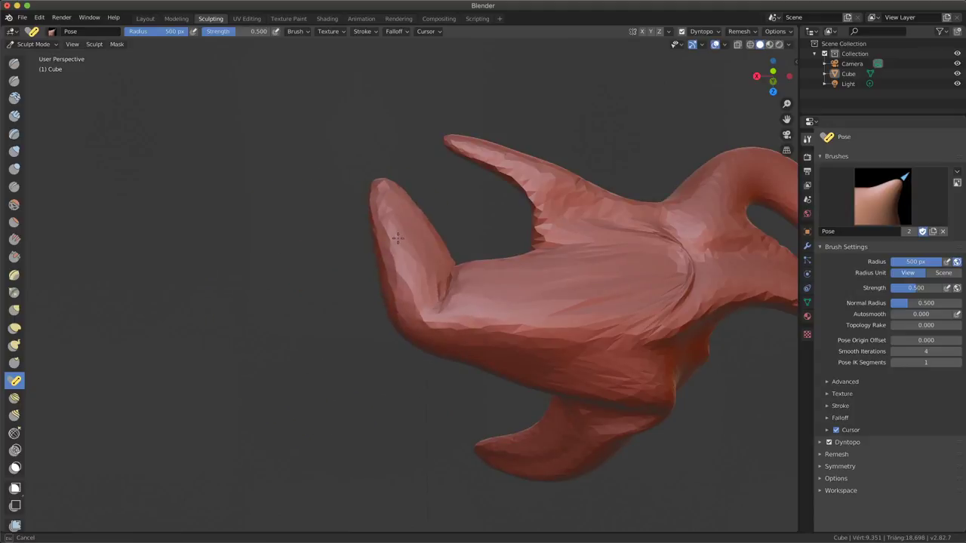
- Swing the lower arm downward, then pull its tip upward
{"action": "middle_click_drag", "start_coordinate": [471, 347], "coordinate": [342, 285]}
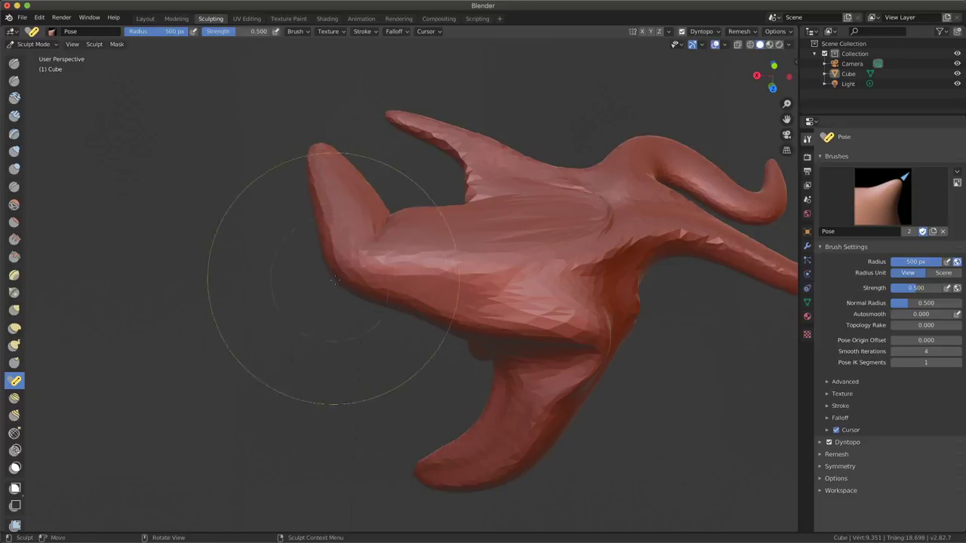
{"action": "mouse_move", "coordinate": [325, 273]}
{"action": "middle_mouse_down"}
{"action": "mouse_move", "coordinate": [400, 374]}
{"action": "mouse_move", "coordinate": [246, 440]}
{"action": "mouse_move", "coordinate": [312, 426]}
{"action": "middle_mouse_up"}
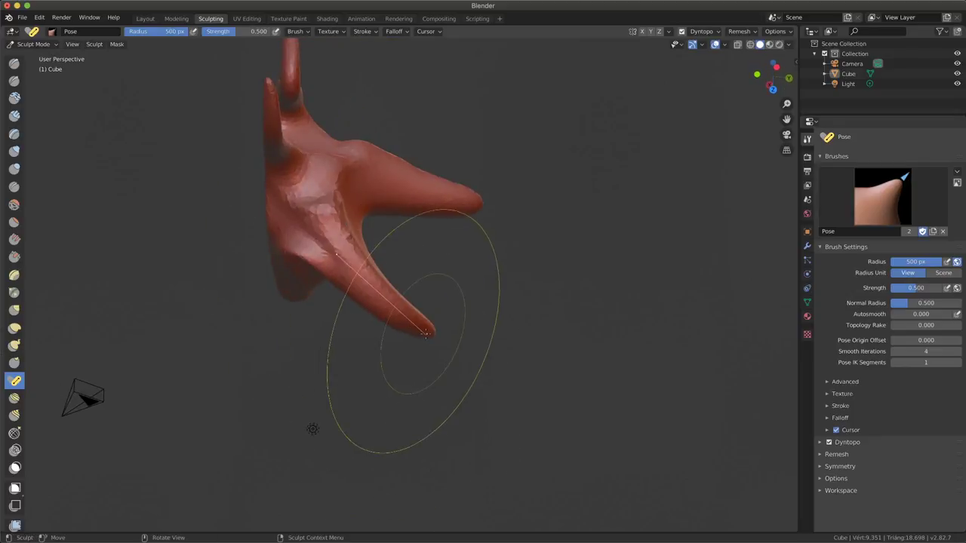
{"action": "left_click_drag", "start_coordinate": [428, 332], "coordinate": [340, 373]}
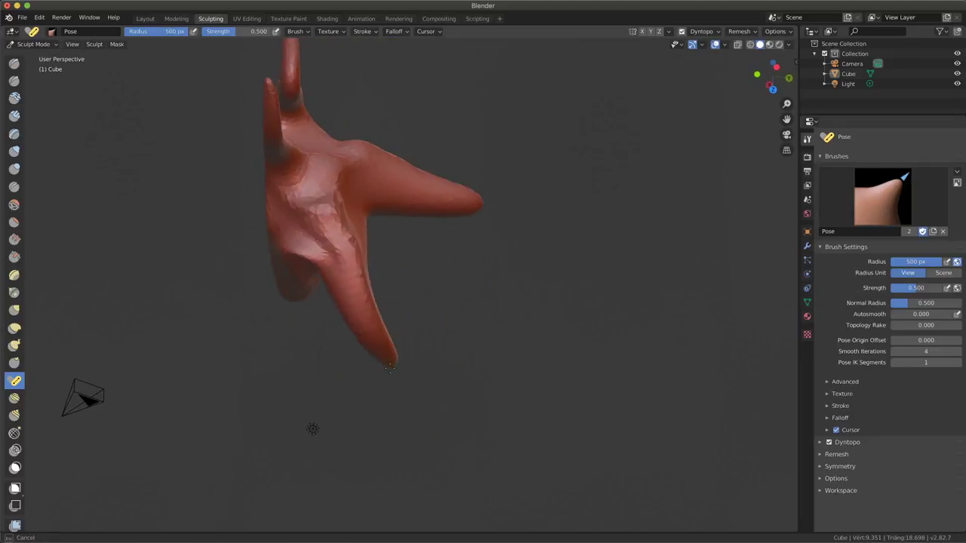
{"action": "middle_click_drag", "start_coordinate": [445, 245], "coordinate": [430, 237]}
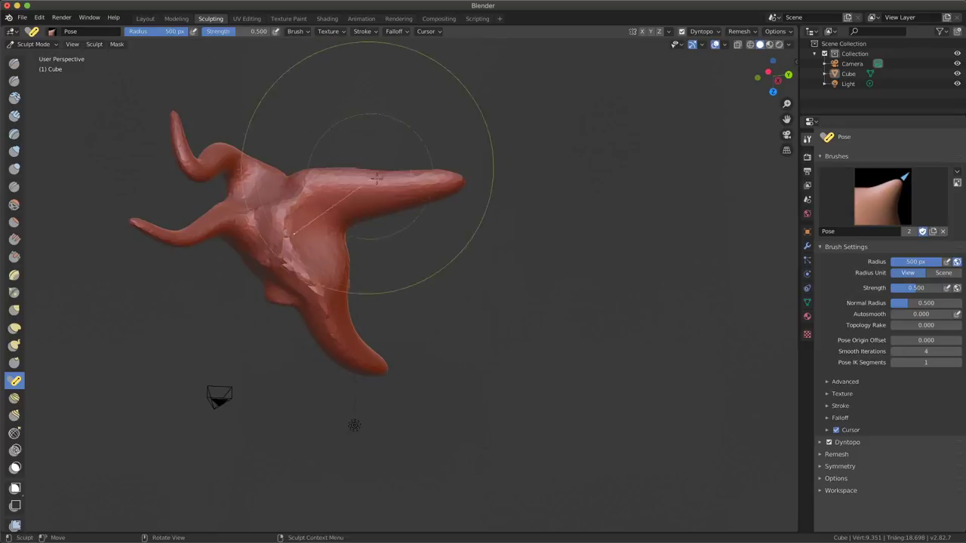
{"action": "left_click_drag", "start_coordinate": [453, 181], "coordinate": [389, 84]}
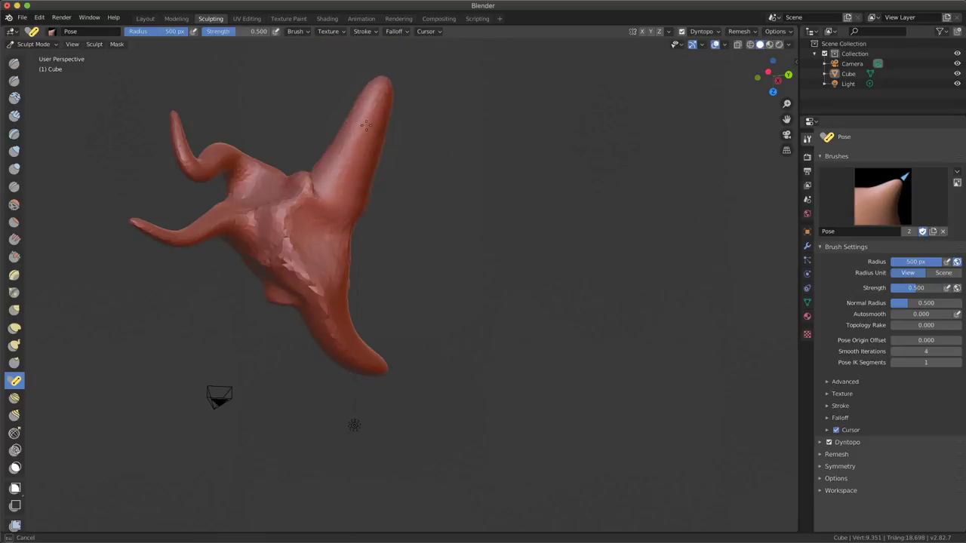
{"action": "mouse_move", "coordinate": [440, 220]}
{"action": "middle_mouse_down"}
{"action": "mouse_move", "coordinate": [542, 258]}
{"action": "mouse_move", "coordinate": [399, 302]}
{"action": "middle_mouse_up"}
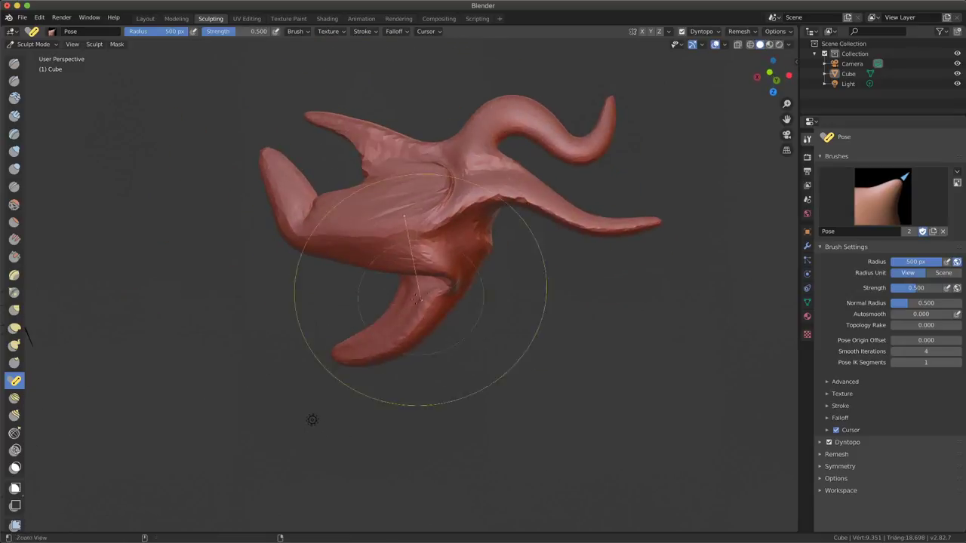
{"action": "scroll", "coordinate": [399, 302], "scroll_direction": "up", "scroll_amount": 5}
- Sweep the central body into a spiral swirl with Nudge strokes, then load the Rotate brush
{"action": "left_click", "coordinate": [14, 398]}
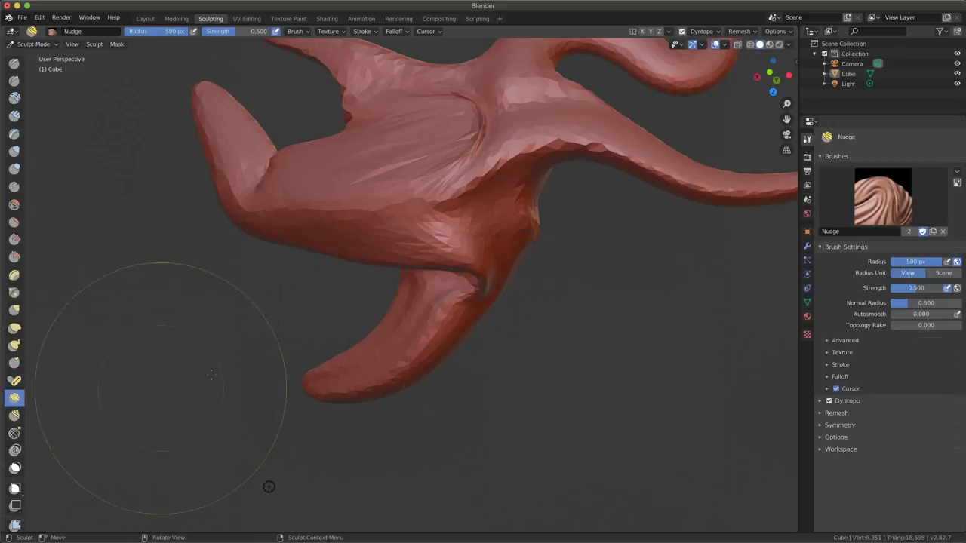
{"action": "scroll", "coordinate": [302, 340], "scroll_direction": "down", "scroll_amount": 3}
{"action": "mouse_move", "coordinate": [302, 340]}
{"action": "middle_mouse_down"}
{"action": "mouse_move", "coordinate": [412, 332]}
{"action": "mouse_move", "coordinate": [378, 355]}
{"action": "middle_mouse_up"}
{"action": "scroll", "coordinate": [412, 332], "scroll_direction": "up", "scroll_amount": 4}
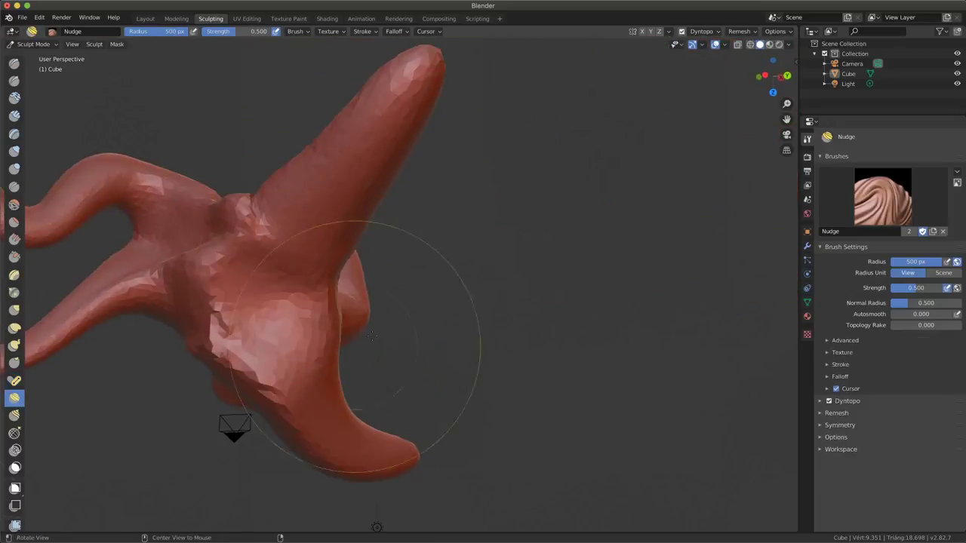
{"action": "mouse_move", "coordinate": [274, 275]}
{"action": "left_mouse_down"}
{"action": "mouse_move", "coordinate": [333, 278]}
{"action": "mouse_move", "coordinate": [308, 361]}
{"action": "mouse_move", "coordinate": [199, 312]}
{"action": "mouse_move", "coordinate": [296, 353]}
{"action": "mouse_move", "coordinate": [299, 330]}
{"action": "left_mouse_up"}
{"action": "mouse_move", "coordinate": [299, 330]}
{"action": "middle_mouse_down"}
{"action": "mouse_move", "coordinate": [246, 317]}
{"action": "mouse_move", "coordinate": [223, 221]}
{"action": "middle_mouse_up"}
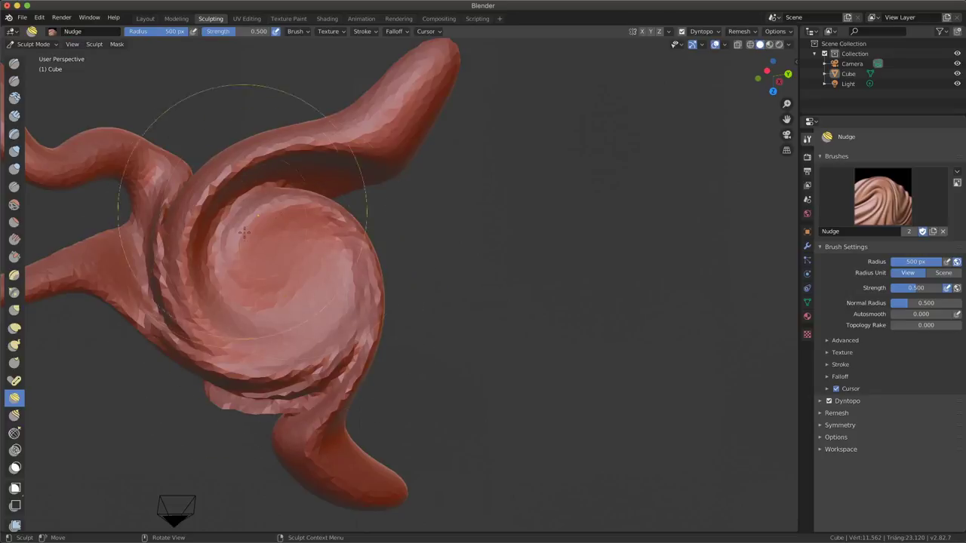
{"action": "mouse_move", "coordinate": [284, 291]}
{"action": "middle_mouse_down"}
{"action": "mouse_move", "coordinate": [344, 292]}
{"action": "mouse_move", "coordinate": [387, 263]}
{"action": "mouse_move", "coordinate": [404, 230]}
{"action": "middle_mouse_up"}
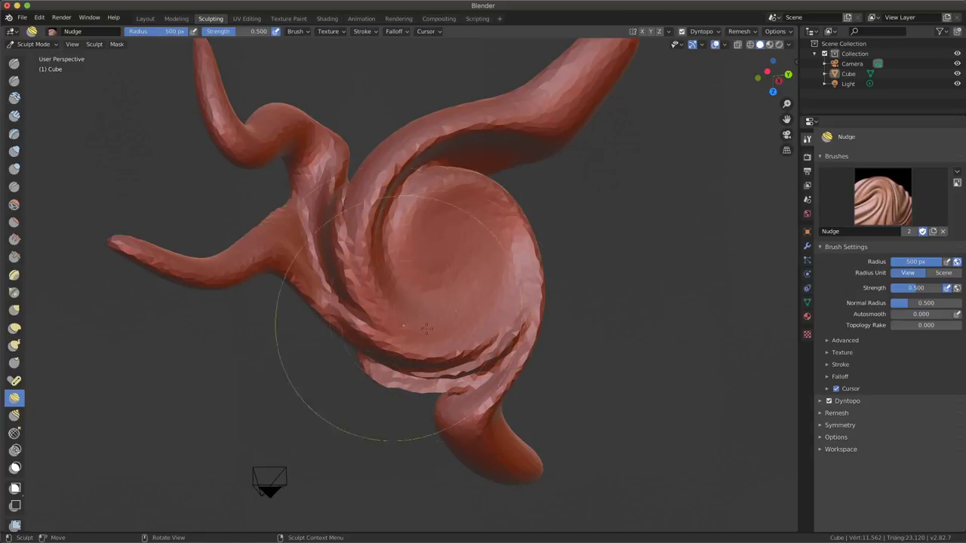
{"action": "left_click", "coordinate": [15, 415]}
- Twist the upper-left tentacle slightly and curl the right tentacle tip into a hook
{"action": "middle_click_drag", "start_coordinate": [542, 274], "coordinate": [553, 180]}
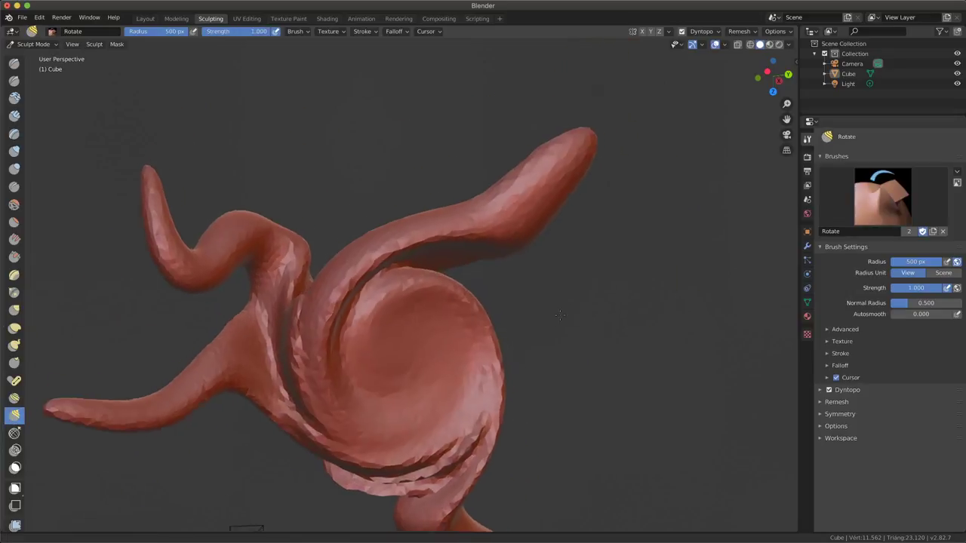
{"action": "left_click_drag", "start_coordinate": [553, 179], "coordinate": [579, 172]}
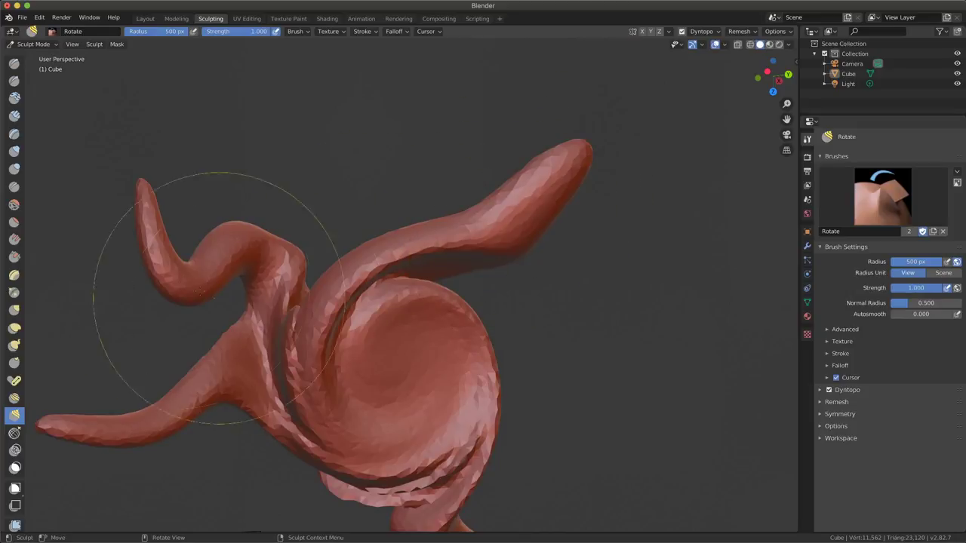
{"action": "left_click_drag", "start_coordinate": [215, 297], "coordinate": [210, 277]}
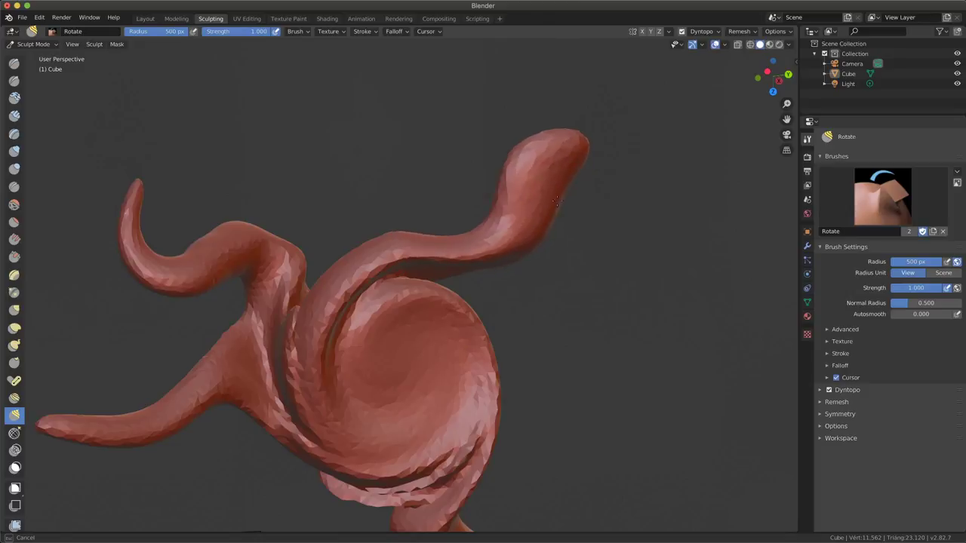
{"action": "left_click_drag", "start_coordinate": [498, 193], "coordinate": [518, 161]}
- Rotate the lower-left tentacle downward and curl its tip into a hook, then load Slide Relax
{"action": "left_click_drag", "start_coordinate": [154, 432], "coordinate": [149, 411]}
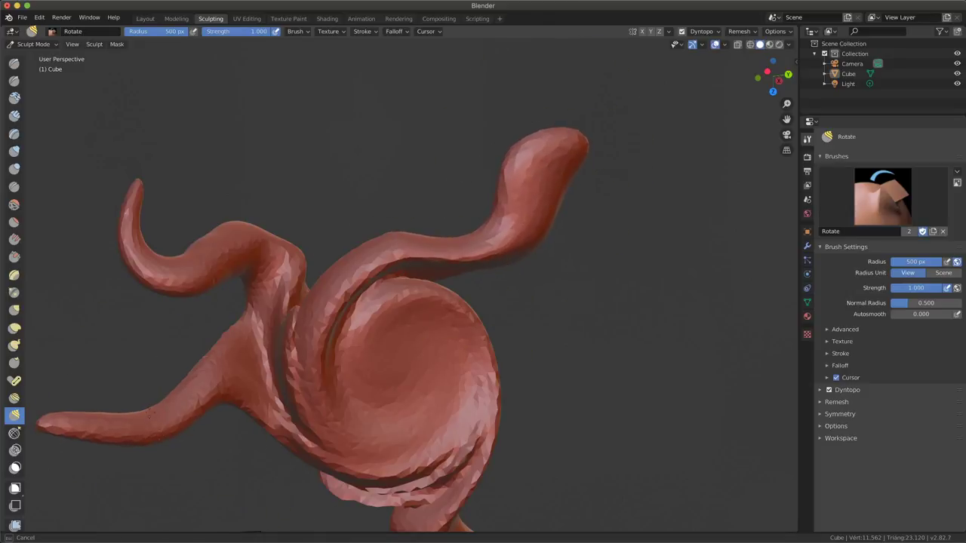
{"action": "left_click_drag", "start_coordinate": [92, 386], "coordinate": [222, 427]}
{"action": "left_click_drag", "start_coordinate": [149, 498], "coordinate": [174, 381]}
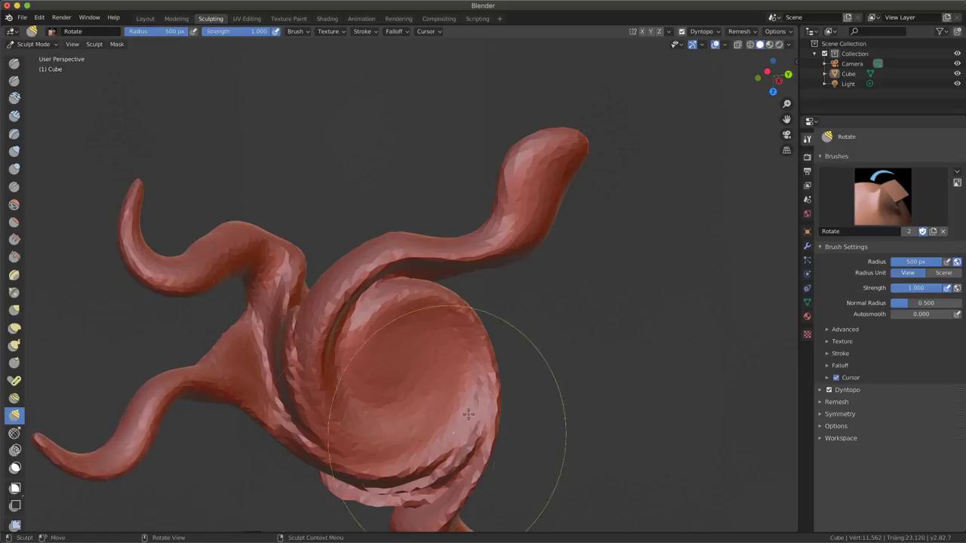
{"action": "middle_click_drag", "start_coordinate": [136, 426], "coordinate": [159, 334], "text": "shift"}
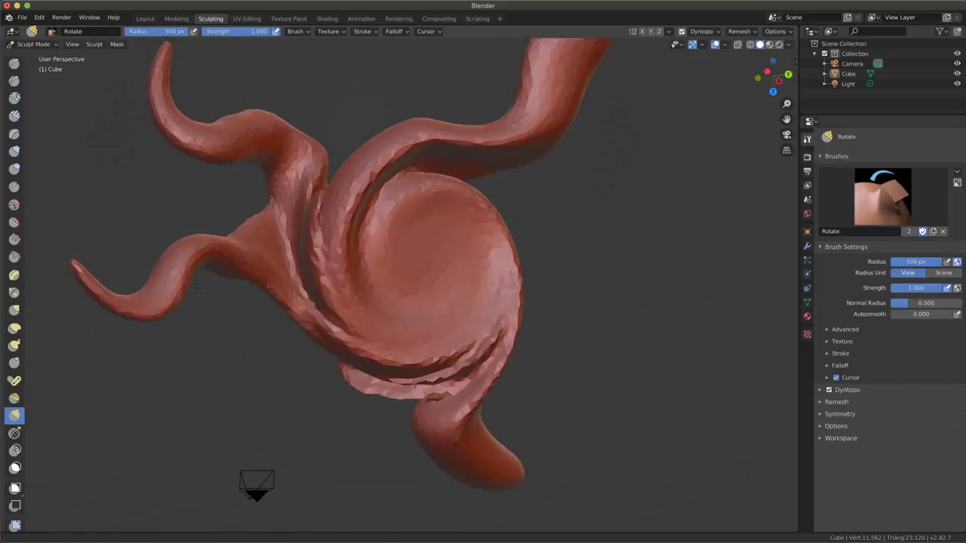
{"action": "left_click", "coordinate": [14, 434]}
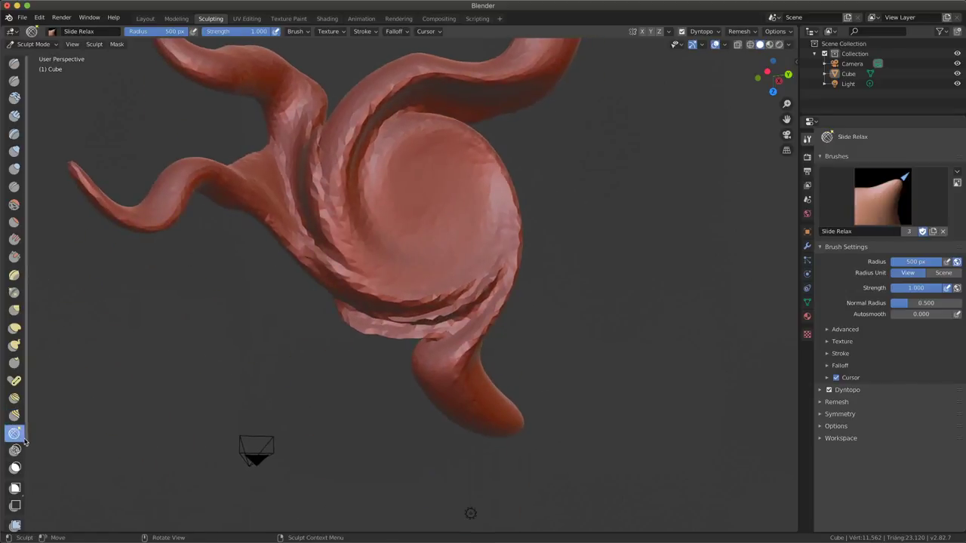
- Relax the creases on the body's right side and across its middle with Slide Relax
{"action": "mouse_move", "coordinate": [227, 468]}
{"action": "middle_mouse_down"}
{"action": "mouse_move", "coordinate": [411, 302]}
{"action": "mouse_move", "coordinate": [381, 337]}
{"action": "mouse_move", "coordinate": [419, 337]}
{"action": "middle_mouse_up"}
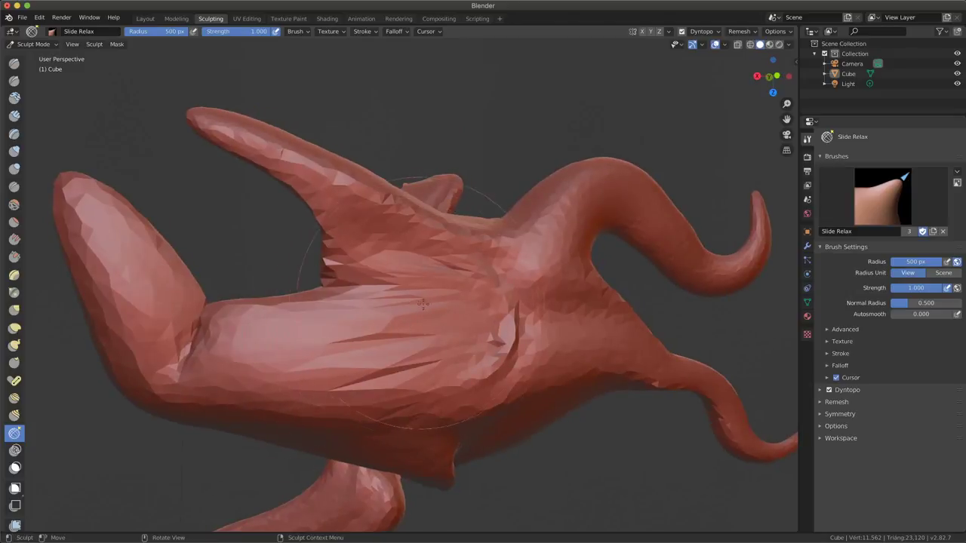
{"action": "left_click_drag", "start_coordinate": [433, 324], "coordinate": [400, 329]}
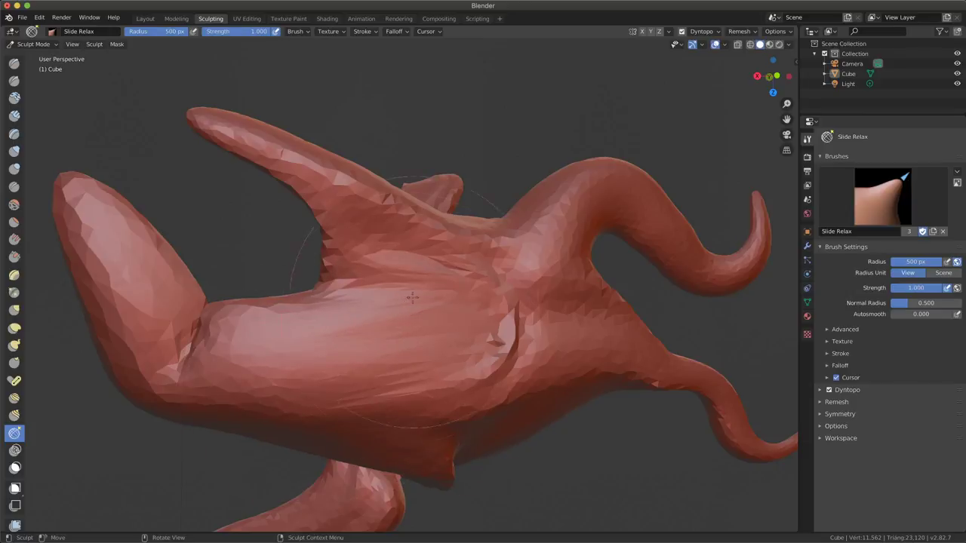
{"action": "left_click_drag", "start_coordinate": [418, 293], "coordinate": [335, 324]}
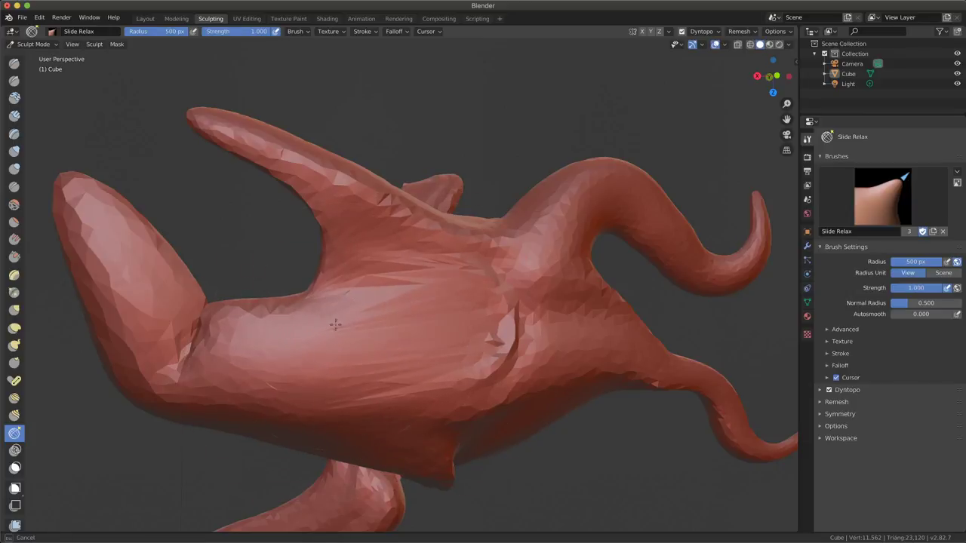
{"action": "left_click_drag", "start_coordinate": [476, 325], "coordinate": [345, 365]}
{"action": "left_click_drag", "start_coordinate": [345, 277], "coordinate": [402, 326]}
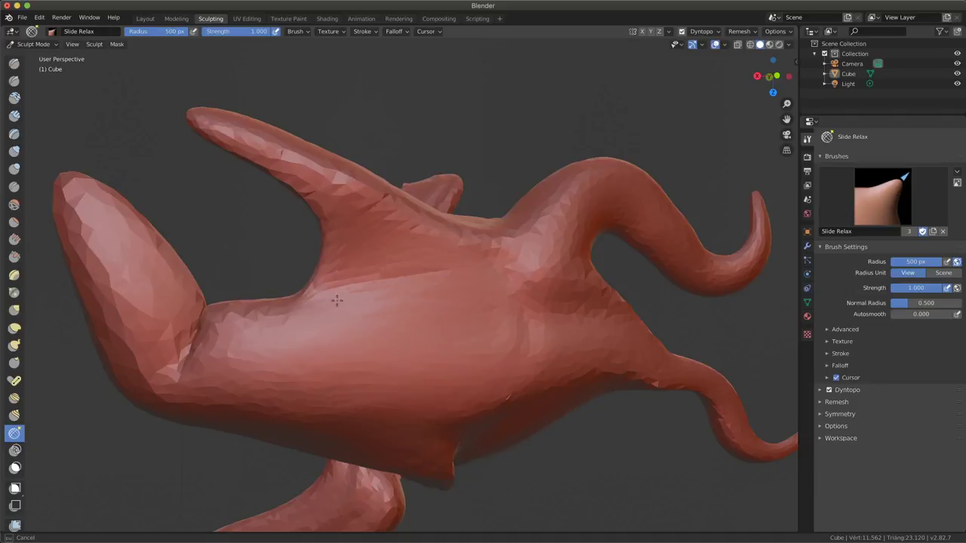
- Smooth the faceted middle of the body from another angle, then load the Simplify brush
{"action": "middle_click_drag", "start_coordinate": [399, 356], "coordinate": [461, 395]}
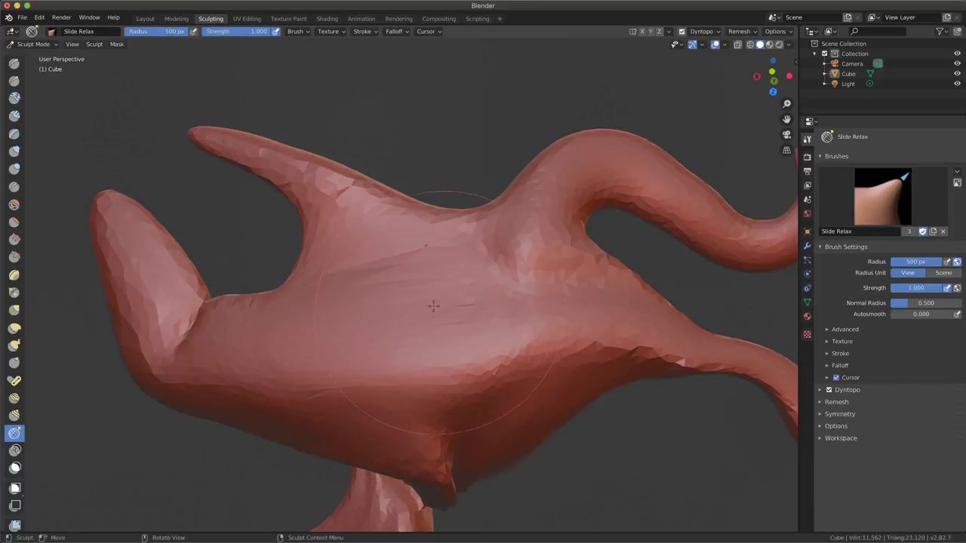
{"action": "mouse_move", "coordinate": [434, 306]}
{"action": "middle_mouse_down"}
{"action": "mouse_move", "coordinate": [408, 348]}
{"action": "mouse_move", "coordinate": [466, 289]}
{"action": "middle_mouse_up"}
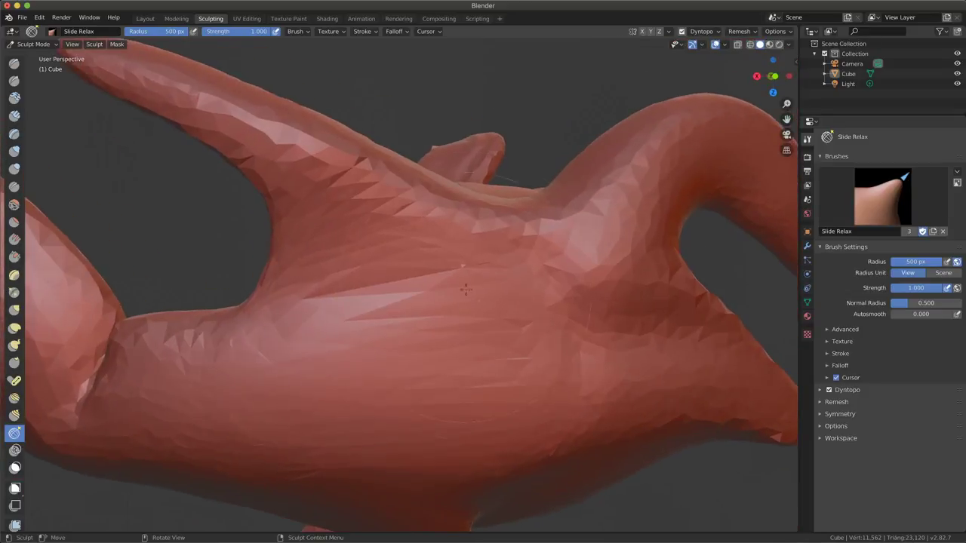
{"action": "left_click_drag", "start_coordinate": [465, 289], "coordinate": [525, 373]}
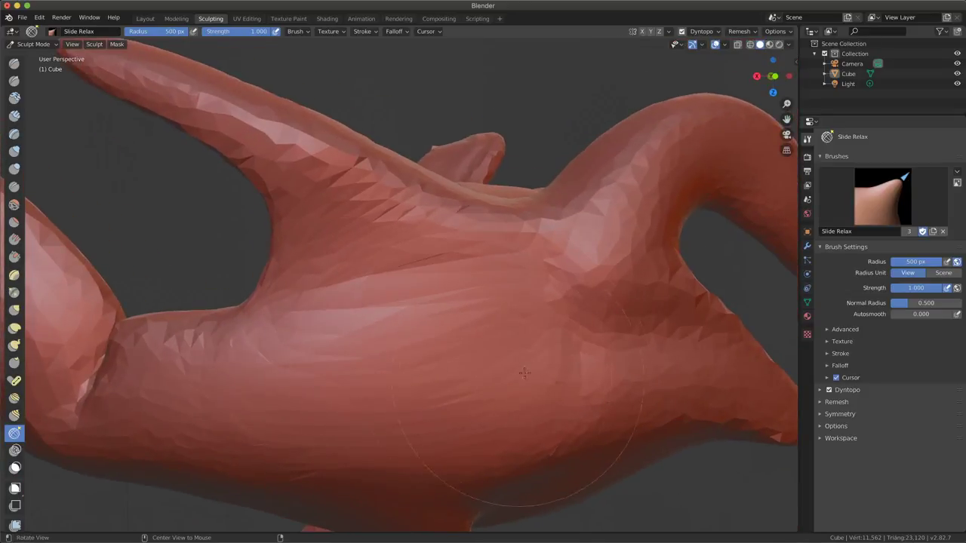
{"action": "middle_click_drag", "start_coordinate": [524, 373], "coordinate": [474, 436], "text": "ctrl"}
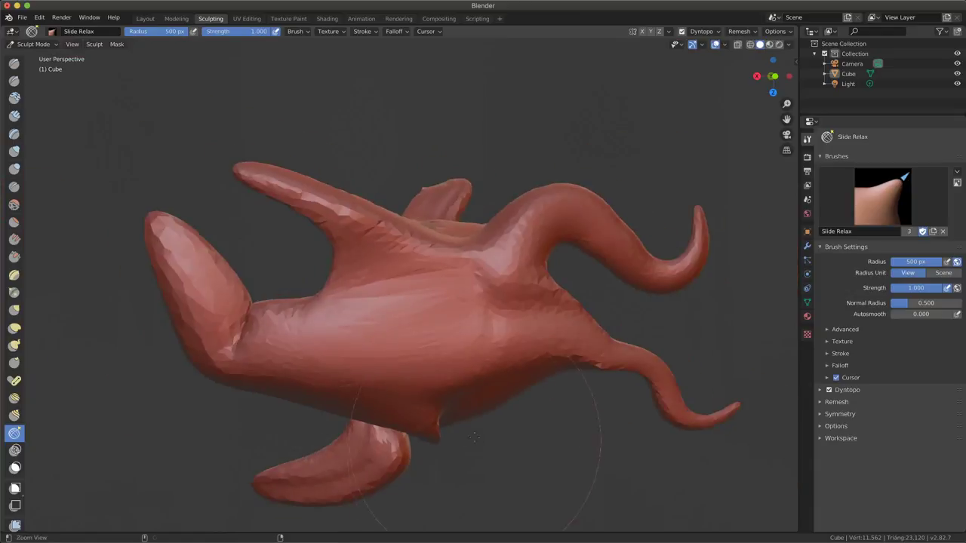
{"action": "left_click", "coordinate": [15, 451]}
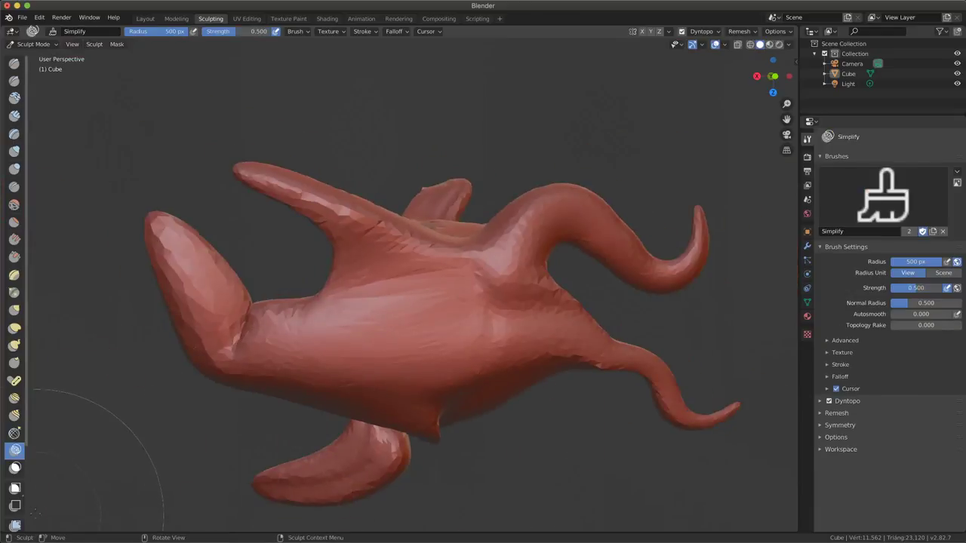
- Paint a mask over the creature's left fin
{"action": "left_click", "coordinate": [15, 468]}
{"action": "scroll", "coordinate": [294, 271], "scroll_direction": "up", "scroll_amount": 3}
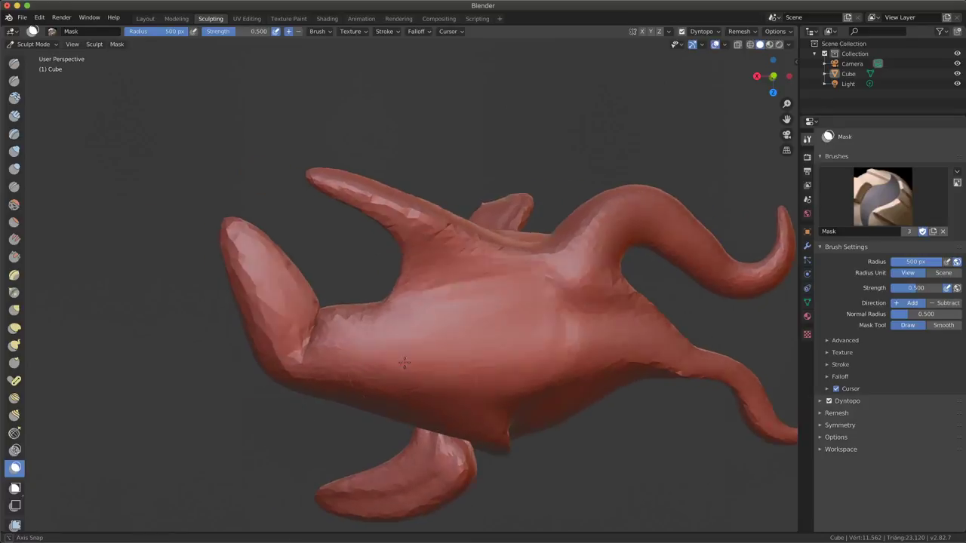
{"action": "mouse_move", "coordinate": [279, 318]}
{"action": "left_mouse_down"}
{"action": "mouse_move", "coordinate": [289, 338]}
{"action": "mouse_move", "coordinate": [199, 273]}
{"action": "left_mouse_up"}
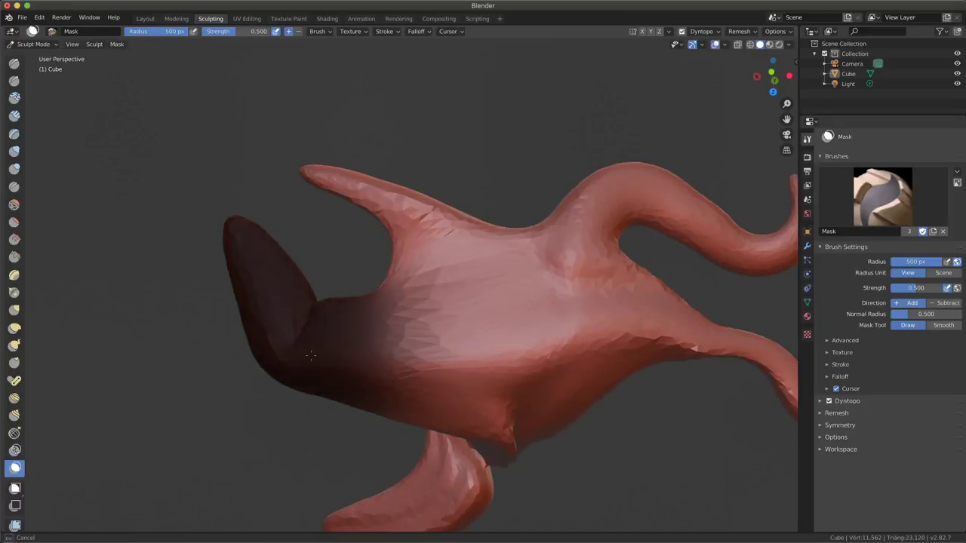
{"action": "middle_click_drag", "start_coordinate": [294, 327], "coordinate": [488, 347]}
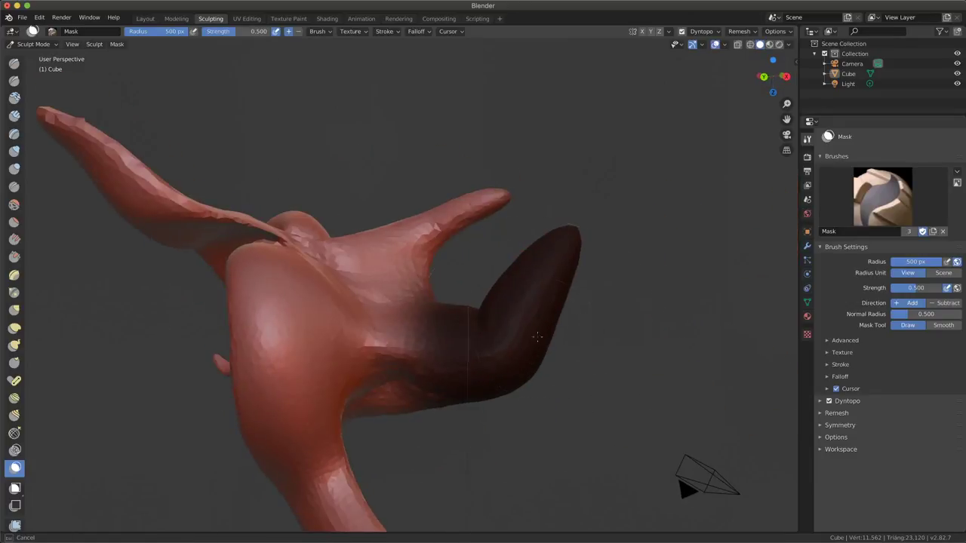
{"action": "middle_click_drag", "start_coordinate": [537, 337], "coordinate": [111, 287]}
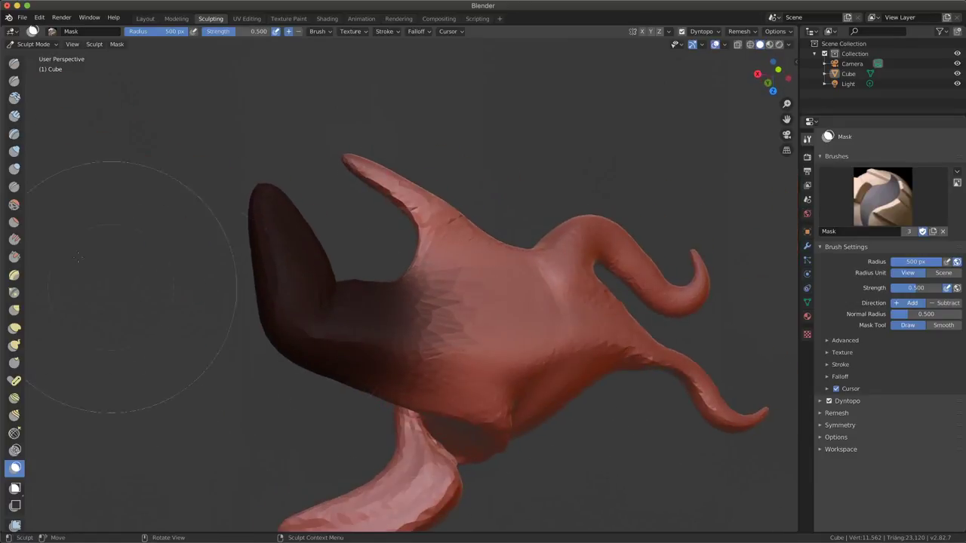
- Inflate the body beside the masked lobe with the Inflate/Deflate brush, then open the Mask menu
{"action": "left_click", "coordinate": [15, 152]}
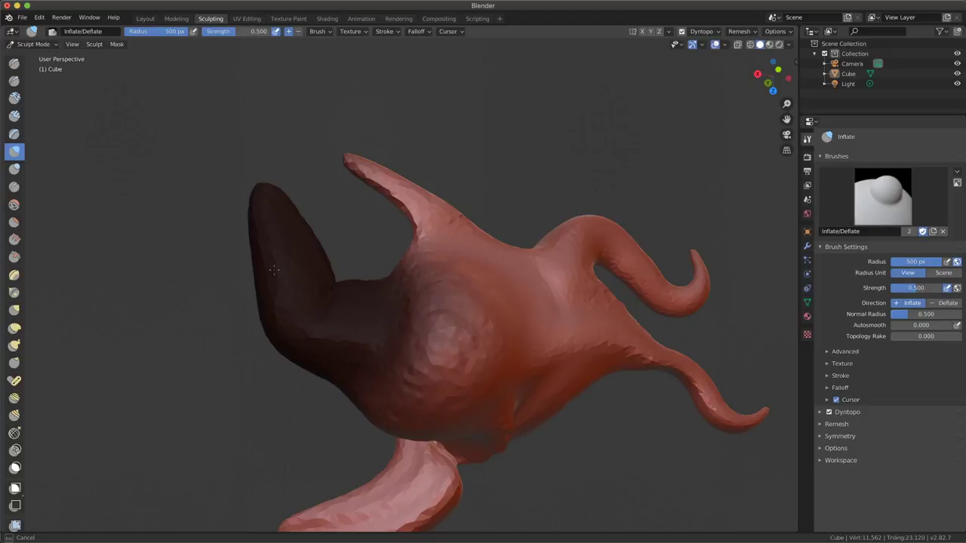
{"action": "left_click_drag", "start_coordinate": [316, 274], "coordinate": [401, 378]}
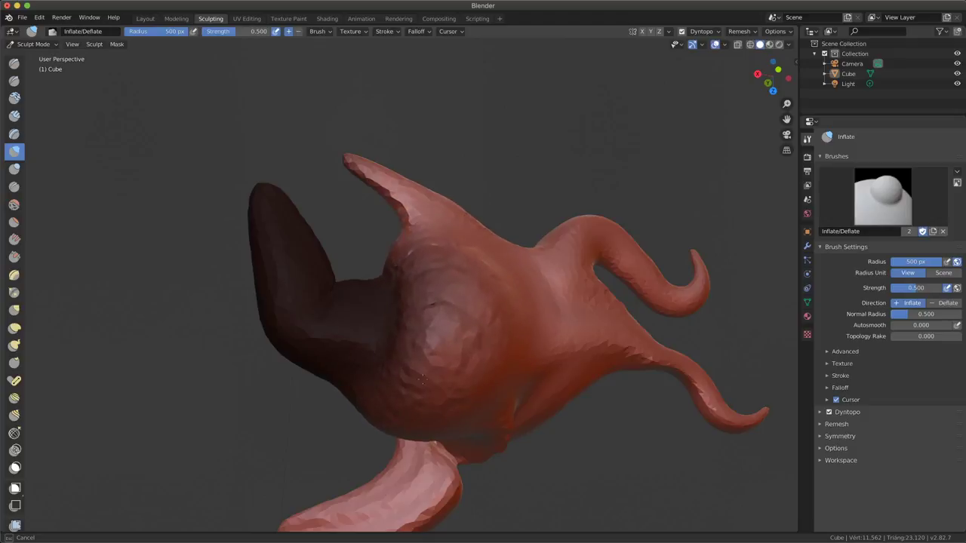
{"action": "mouse_move", "coordinate": [400, 378]}
{"action": "middle_mouse_down"}
{"action": "mouse_move", "coordinate": [442, 340]}
{"action": "mouse_move", "coordinate": [530, 344]}
{"action": "middle_mouse_up"}
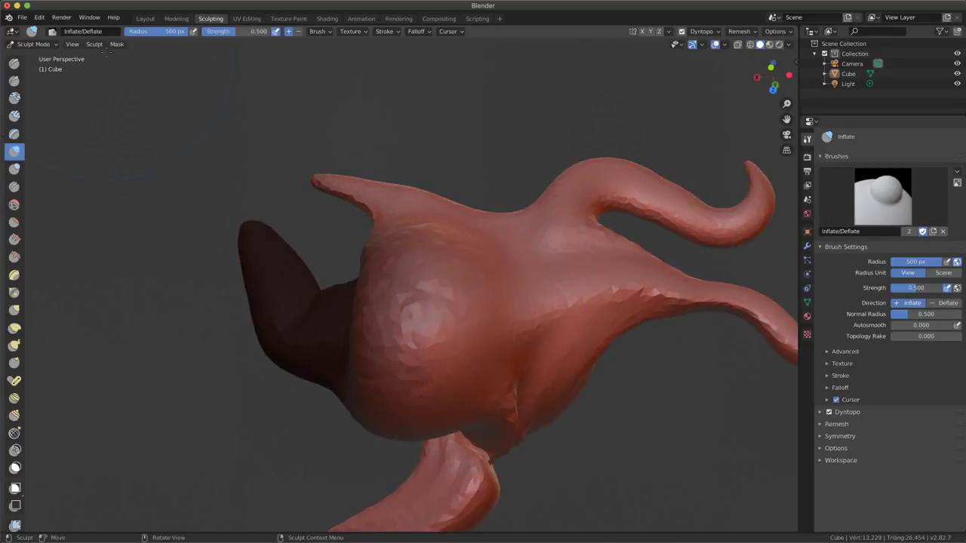
{"action": "left_click", "coordinate": [115, 47]}
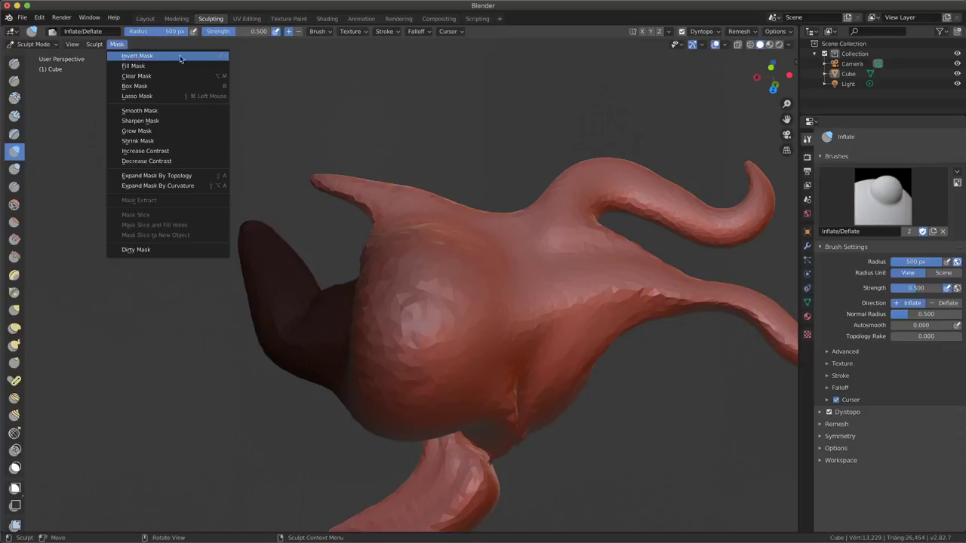
- Invert the mask and inflate the now-unmasked pink lobe up toward its top
{"action": "left_click", "coordinate": [222, 59]}
{"action": "middle_click_drag", "start_coordinate": [242, 287], "coordinate": [283, 292]}
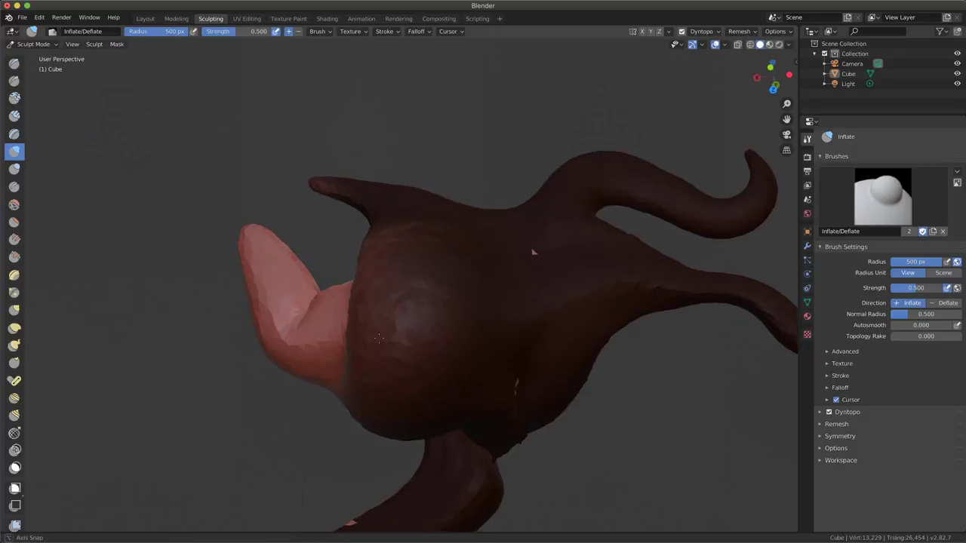
{"action": "mouse_move", "coordinate": [283, 292]}
{"action": "left_mouse_down"}
{"action": "mouse_move", "coordinate": [320, 280]}
{"action": "mouse_move", "coordinate": [497, 318]}
{"action": "left_mouse_up"}
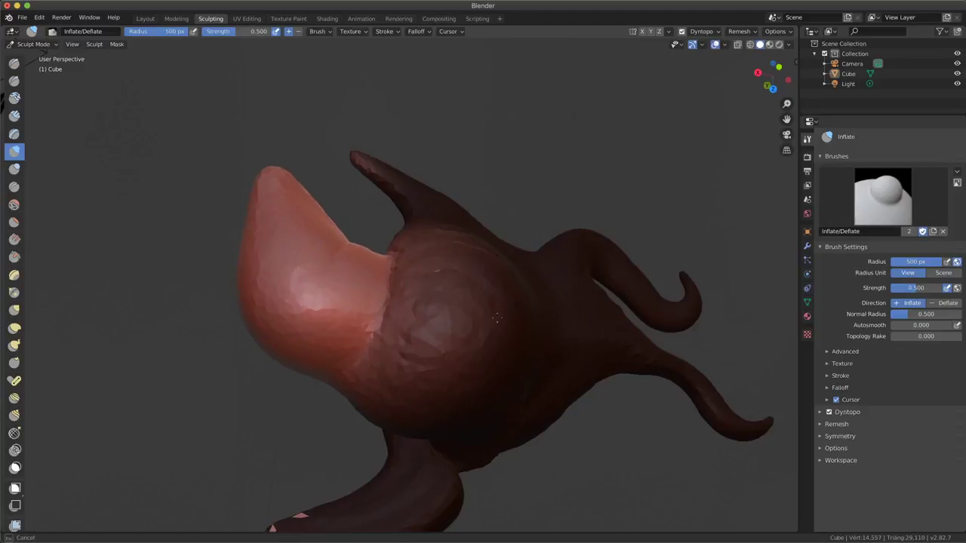
{"action": "left_click_drag", "start_coordinate": [283, 490], "coordinate": [243, 195]}
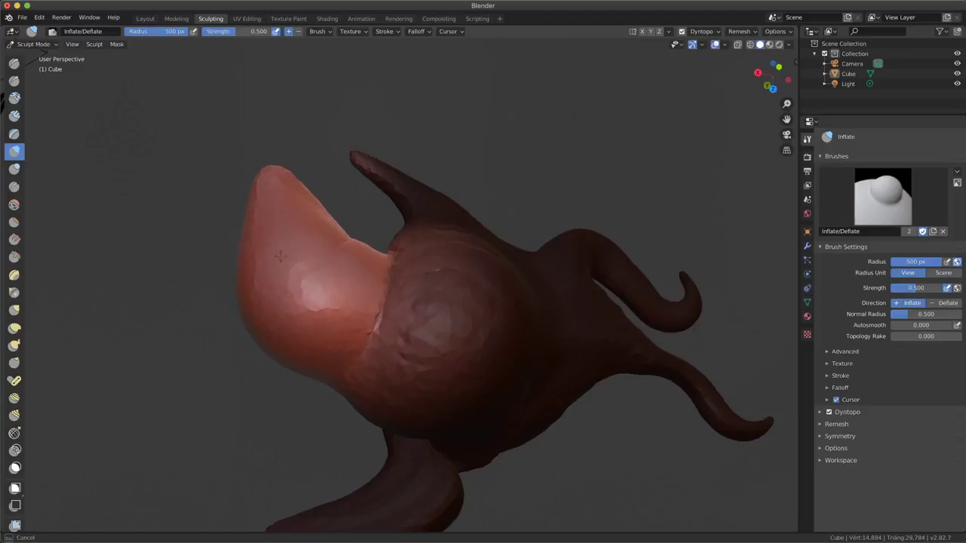
{"action": "left_click_drag", "start_coordinate": [243, 195], "coordinate": [306, 294]}
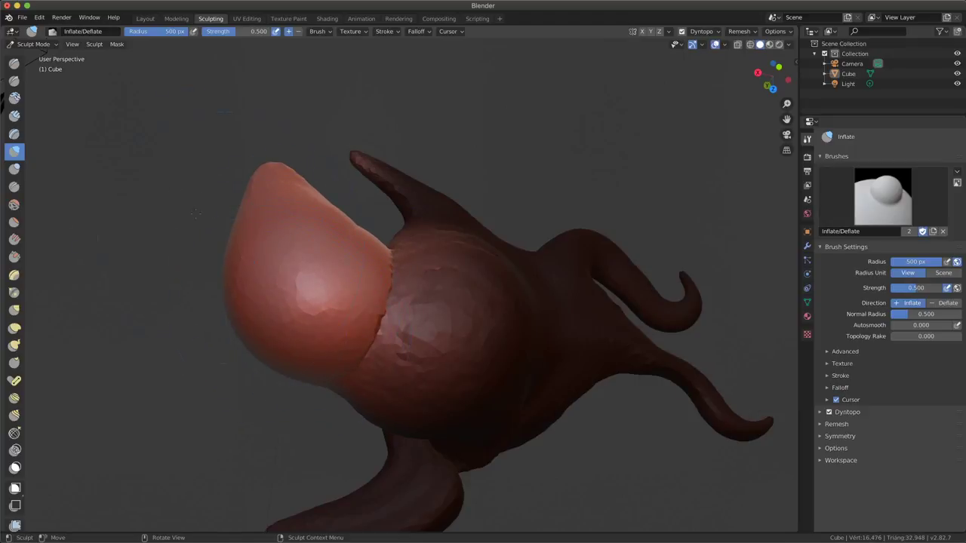
- Clear the mask and smooth the crease between the two lobes
{"action": "left_click", "coordinate": [117, 43]}
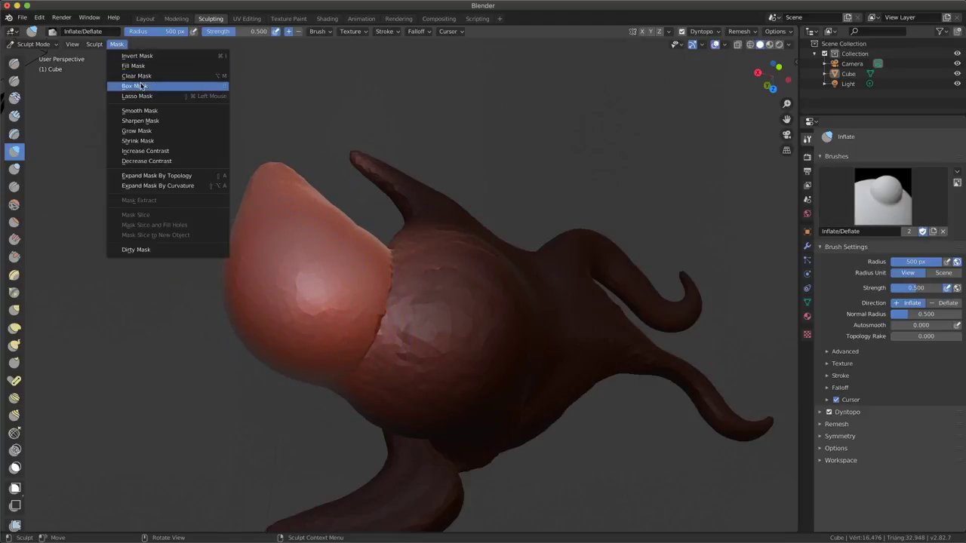
{"action": "left_click", "coordinate": [223, 77]}
{"action": "middle_click_drag", "start_coordinate": [324, 302], "coordinate": [390, 308]}
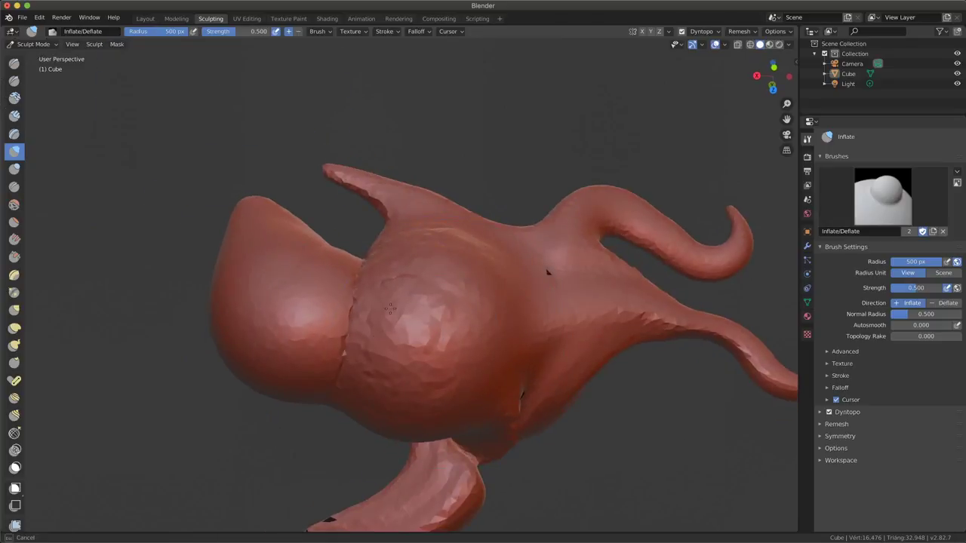
{"action": "left_click_drag", "start_coordinate": [390, 308], "coordinate": [445, 375], "text": "shift"}
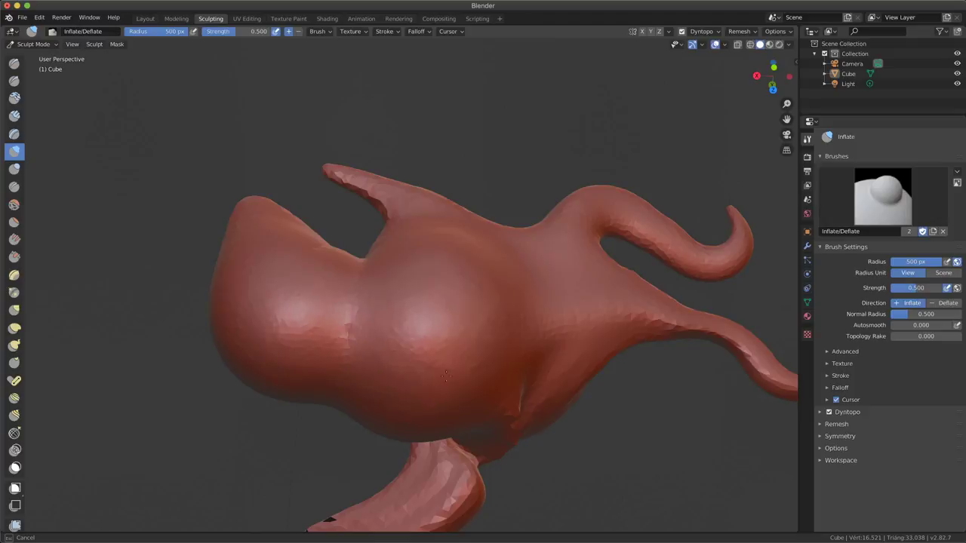
{"action": "mouse_move", "coordinate": [441, 454]}
{"action": "middle_mouse_down", "text": "shift"}
{"action": "mouse_move", "coordinate": [463, 374]}
{"action": "mouse_move", "coordinate": [498, 354]}
{"action": "middle_mouse_up", "text": "shift"}
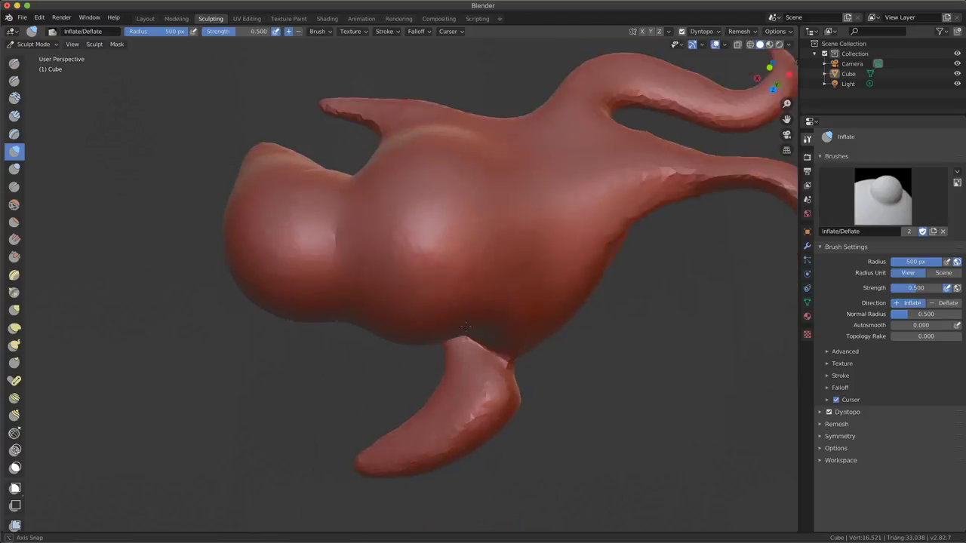
- Box-mask the upper body and lower leg, then remove the mask from the leg and head
{"action": "left_click", "coordinate": [15, 489]}
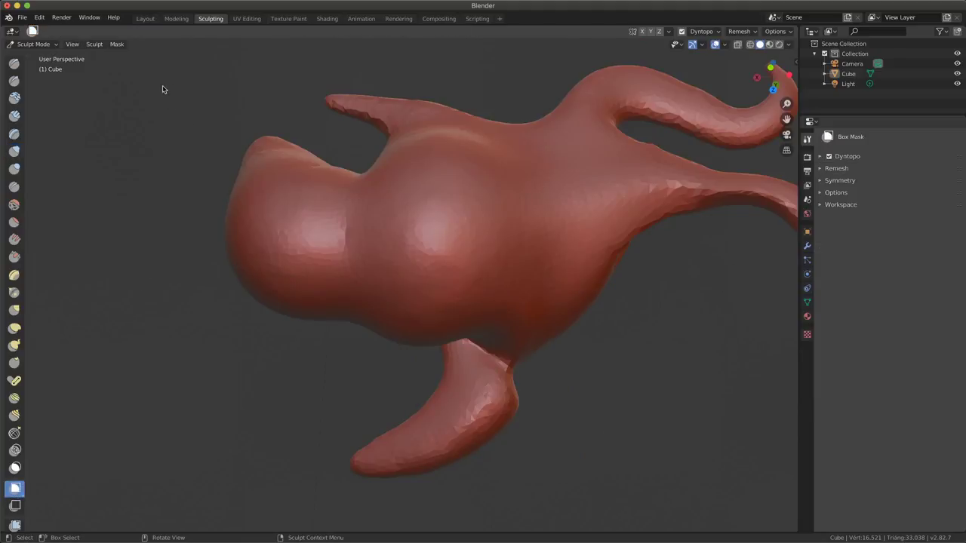
{"action": "left_click_drag", "start_coordinate": [164, 85], "coordinate": [556, 238]}
{"action": "mouse_move", "coordinate": [193, 273]}
{"action": "left_mouse_down"}
{"action": "mouse_move", "coordinate": [661, 432]}
{"action": "mouse_move", "coordinate": [130, 262]}
{"action": "left_mouse_up"}
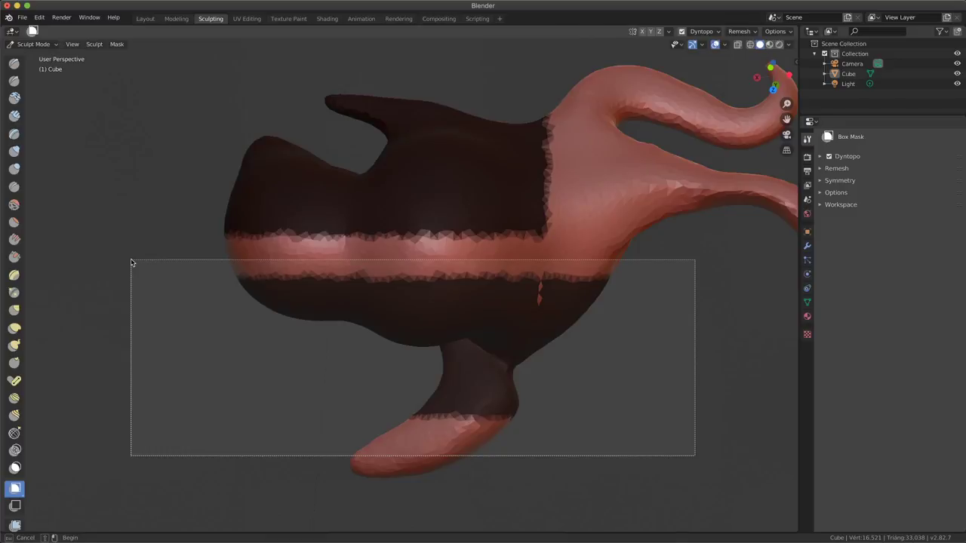
{"action": "left_click_drag", "start_coordinate": [130, 263], "coordinate": [131, 263], "text": "ctrl"}
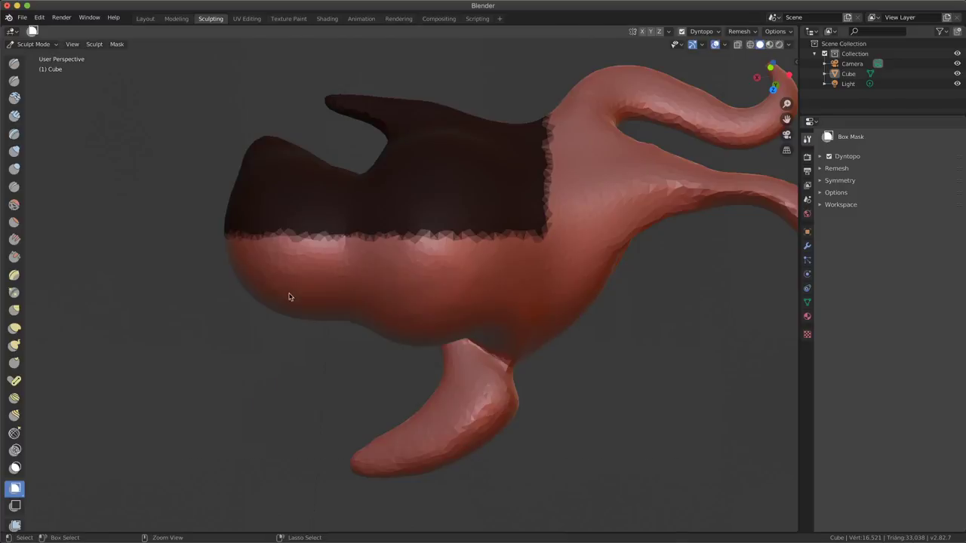
{"action": "left_click_drag", "start_coordinate": [217, 139], "coordinate": [418, 190], "text": "ctrl"}
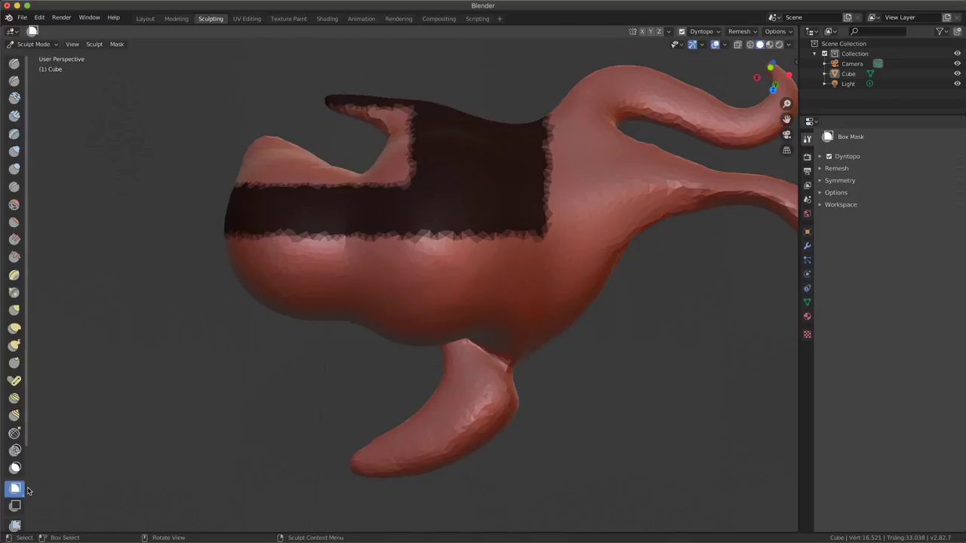
- Lasso-mask most of the model with a freehand outline, then clear all masking with Alt+M
{"action": "scroll", "coordinate": [25, 493], "scroll_direction": "down", "scroll_amount": 5}
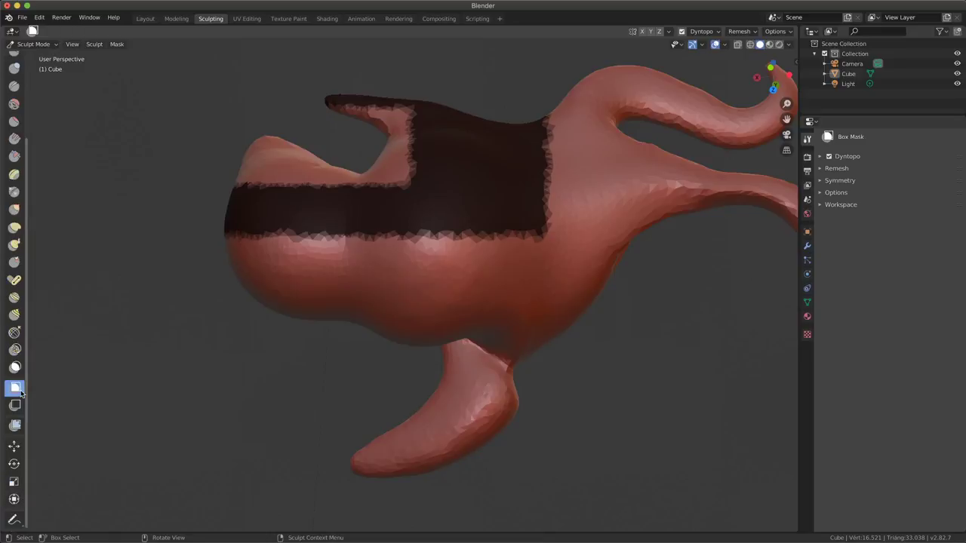
{"action": "left_click", "coordinate": [16, 390]}
{"action": "left_click", "coordinate": [53, 415]}
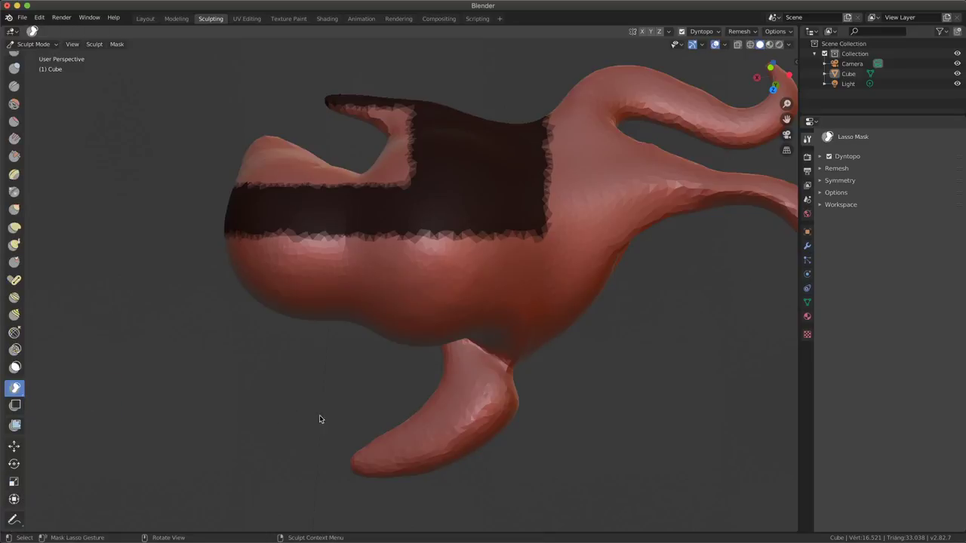
{"action": "mouse_move", "coordinate": [317, 413]}
{"action": "left_mouse_down"}
{"action": "mouse_move", "coordinate": [761, 275]}
{"action": "mouse_move", "coordinate": [490, 174]}
{"action": "left_mouse_up"}
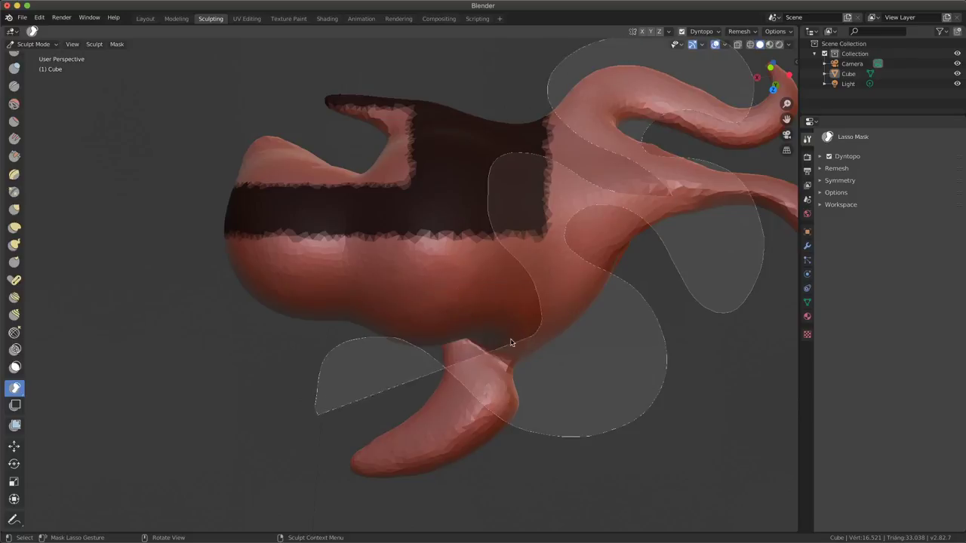
{"action": "left_click_drag", "start_coordinate": [490, 174], "coordinate": [312, 427]}
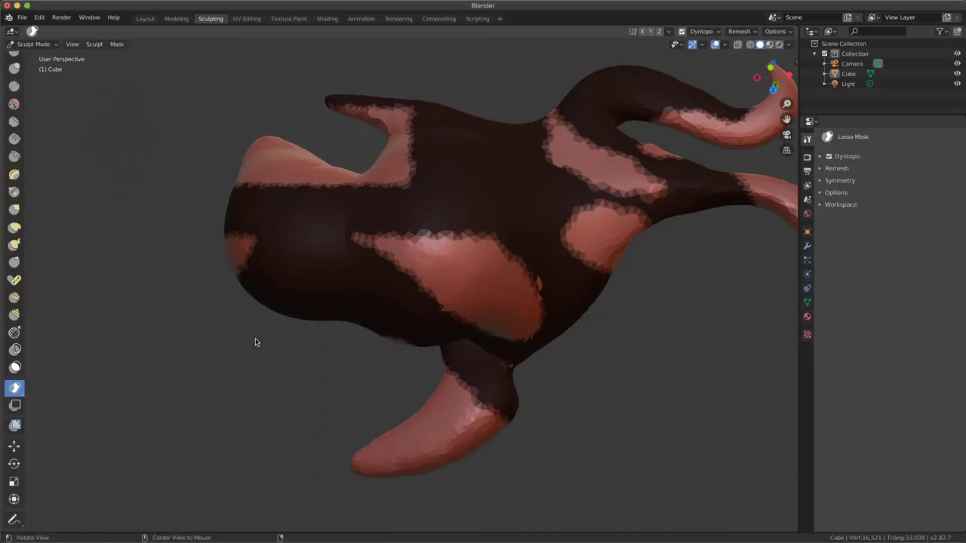
{"action": "key", "text": "alt+m"}
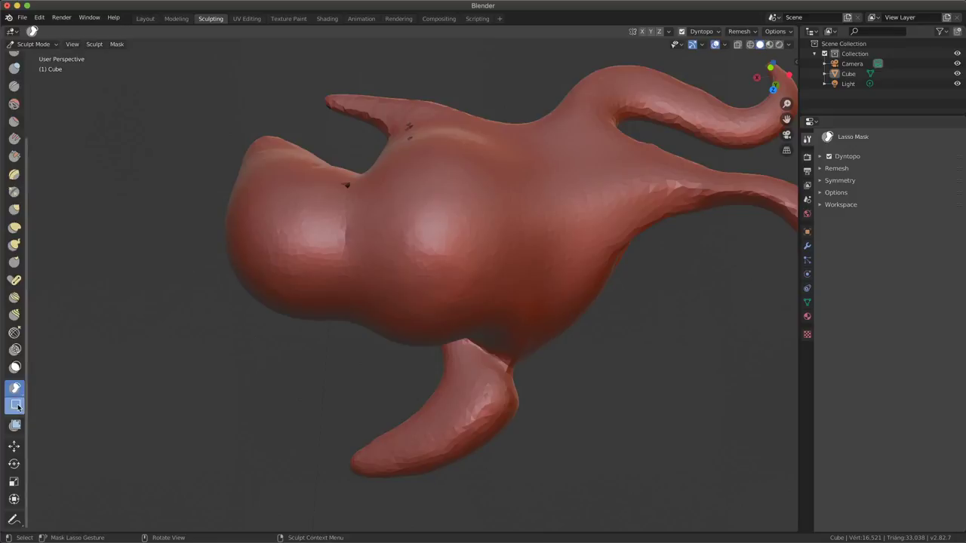
- Box-hide the upper body and a middle strip, unhide all with Alt+H, then load Mesh Filter
{"action": "left_click", "coordinate": [15, 405]}
{"action": "left_click_drag", "start_coordinate": [171, 72], "coordinate": [544, 255]}
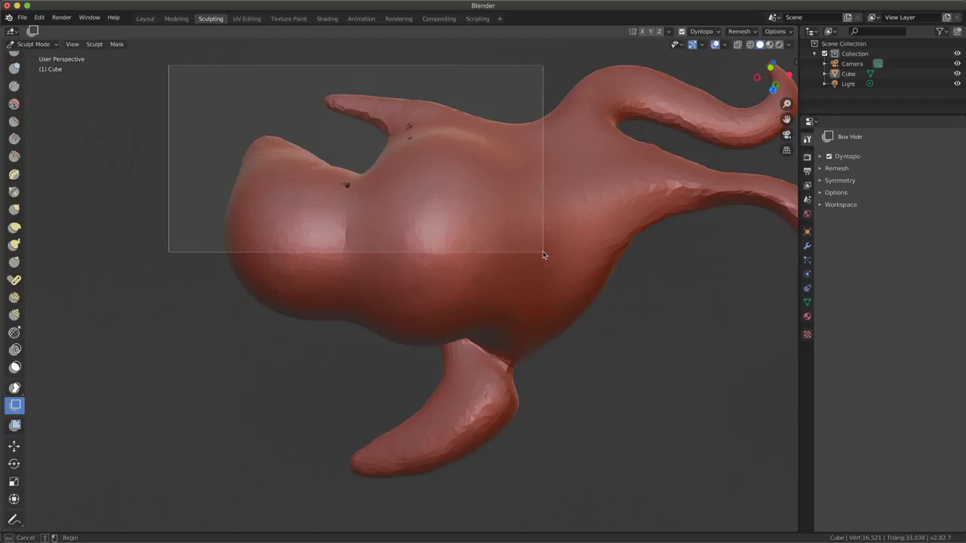
{"action": "left_click_drag", "start_coordinate": [543, 255], "coordinate": [545, 256]}
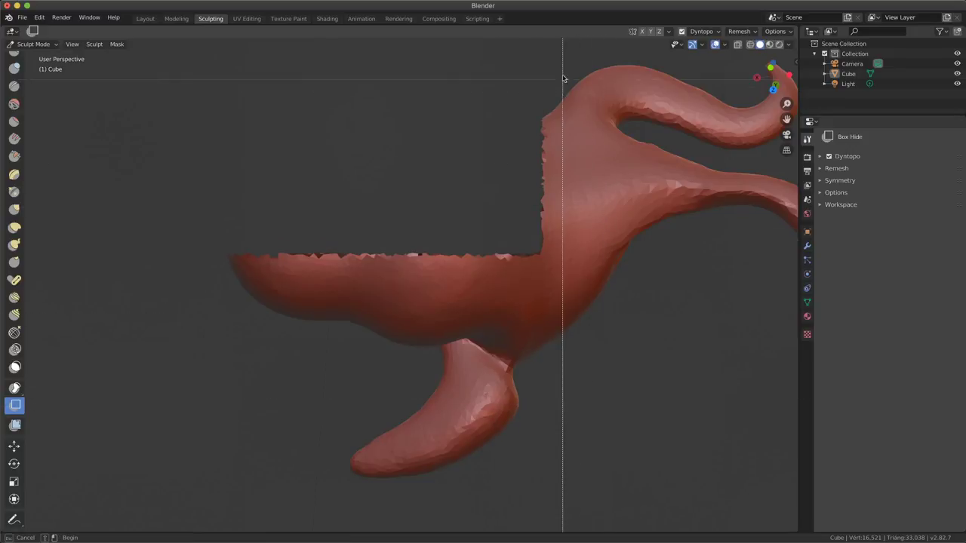
{"action": "left_click_drag", "start_coordinate": [556, 54], "coordinate": [656, 411]}
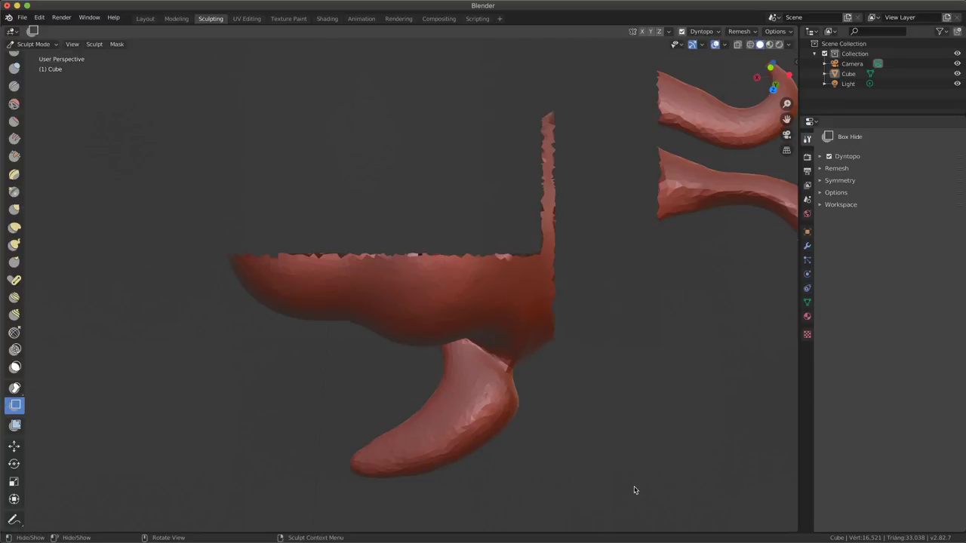
{"action": "key", "text": "alt+h"}
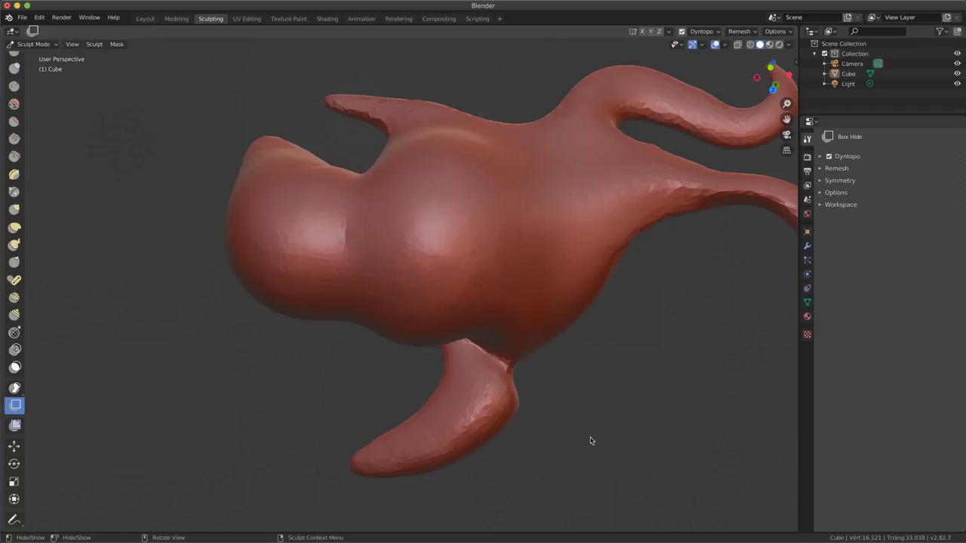
{"action": "left_click", "coordinate": [17, 426]}
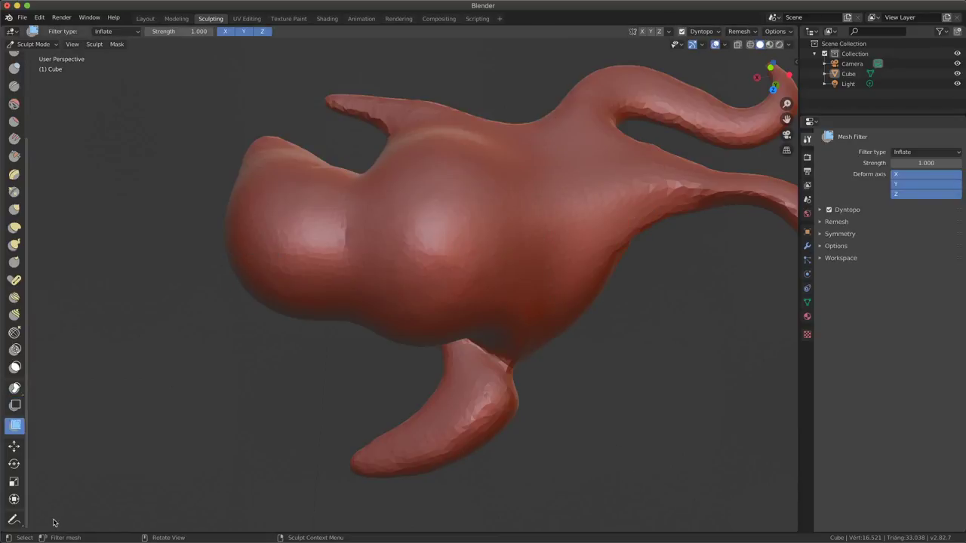
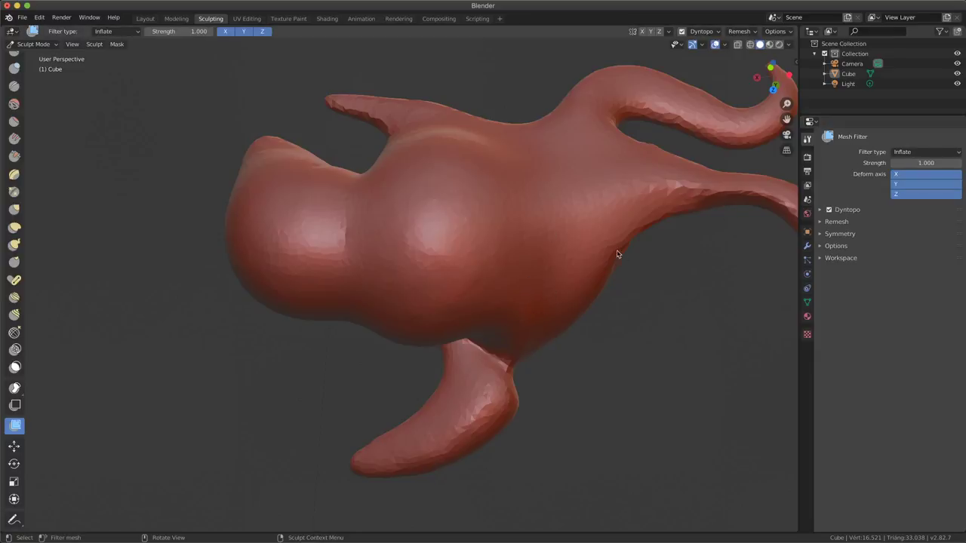
- Inflate the sculpt with the Mesh Filter, then morph it toward a sphere with the Sphere filter
{"action": "mouse_move", "coordinate": [559, 294]}
{"action": "left_mouse_down"}
{"action": "mouse_move", "coordinate": [415, 230]}
{"action": "mouse_move", "coordinate": [566, 387]}
{"action": "mouse_move", "coordinate": [526, 345]}
{"action": "mouse_move", "coordinate": [556, 322]}
{"action": "mouse_move", "coordinate": [496, 276]}
{"action": "mouse_move", "coordinate": [552, 326]}
{"action": "mouse_move", "coordinate": [585, 309]}
{"action": "left_mouse_up"}
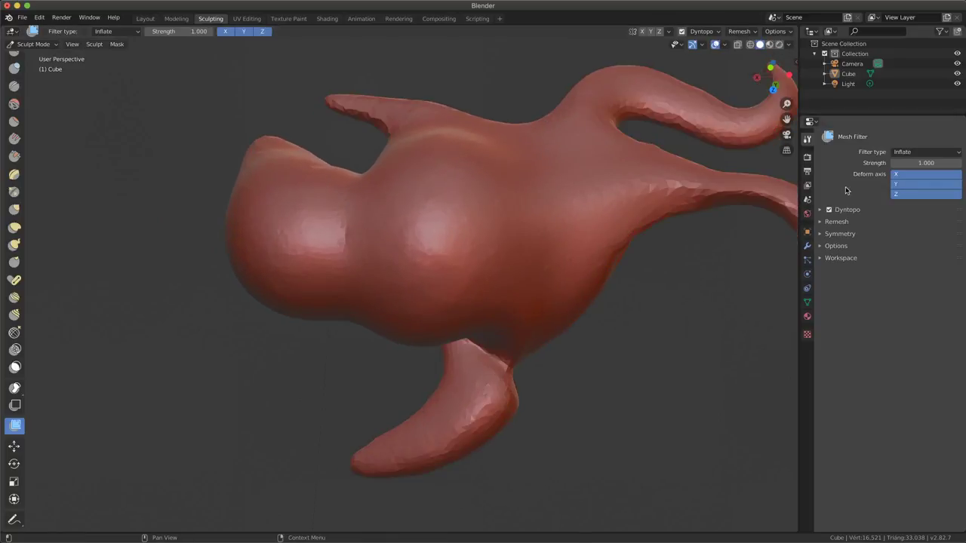
{"action": "left_click", "coordinate": [923, 152]}
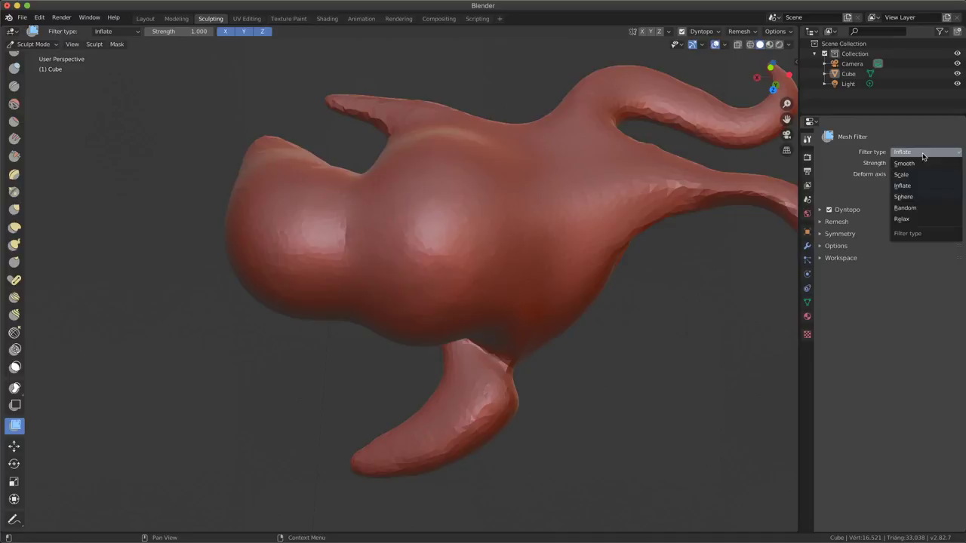
{"action": "left_click", "coordinate": [903, 197]}
{"action": "mouse_move", "coordinate": [271, 272]}
{"action": "left_mouse_down"}
{"action": "mouse_move", "coordinate": [343, 280]}
{"action": "mouse_move", "coordinate": [516, 269]}
{"action": "mouse_move", "coordinate": [511, 258]}
{"action": "mouse_move", "coordinate": [207, 395]}
{"action": "mouse_move", "coordinate": [201, 416]}
{"action": "mouse_move", "coordinate": [666, 214]}
{"action": "mouse_move", "coordinate": [904, 154]}
{"action": "mouse_move", "coordinate": [649, 224]}
{"action": "mouse_move", "coordinate": [304, 369]}
{"action": "mouse_move", "coordinate": [659, 224]}
{"action": "left_mouse_up"}
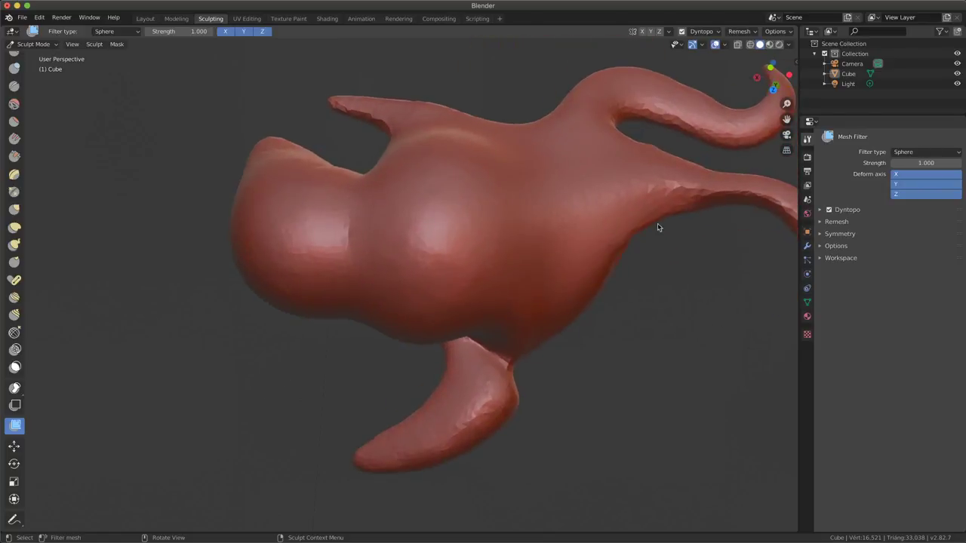
- Try the Relax filter, then apply the Random filter to roughen the whole mesh
{"action": "left_click", "coordinate": [914, 154]}
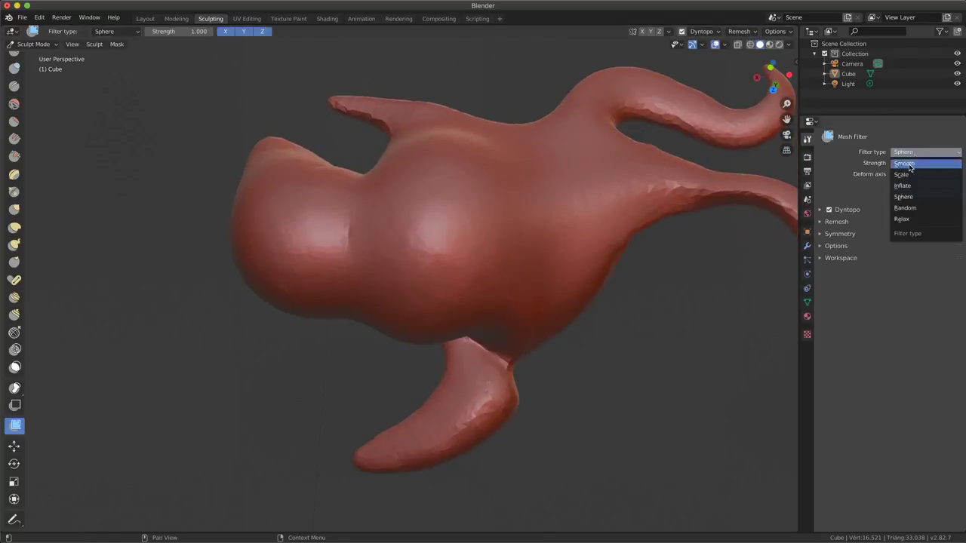
{"action": "left_click", "coordinate": [916, 219]}
{"action": "left_click", "coordinate": [916, 154]}
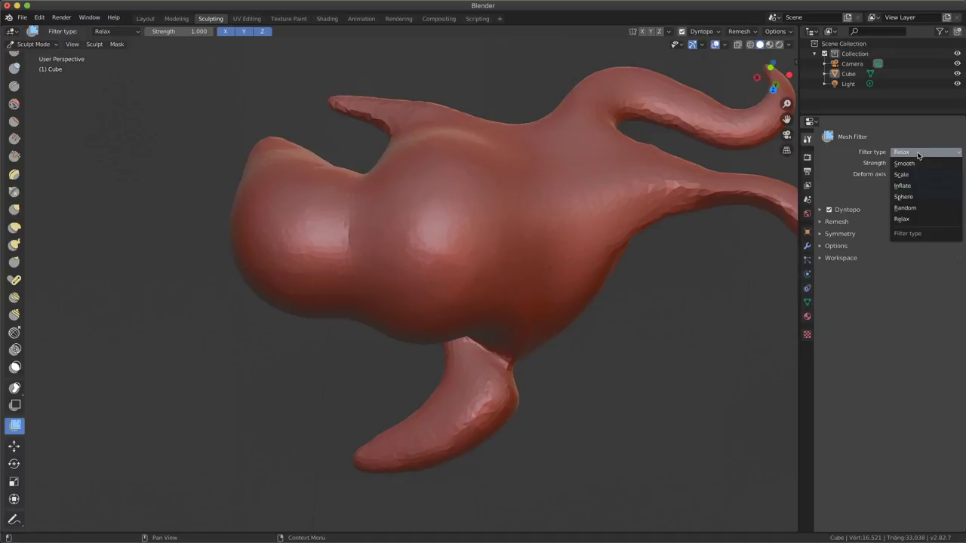
{"action": "left_click", "coordinate": [903, 210]}
{"action": "mouse_move", "coordinate": [315, 285]}
{"action": "left_mouse_down"}
{"action": "mouse_move", "coordinate": [139, 534]}
{"action": "mouse_move", "coordinate": [321, 384]}
{"action": "left_mouse_up"}
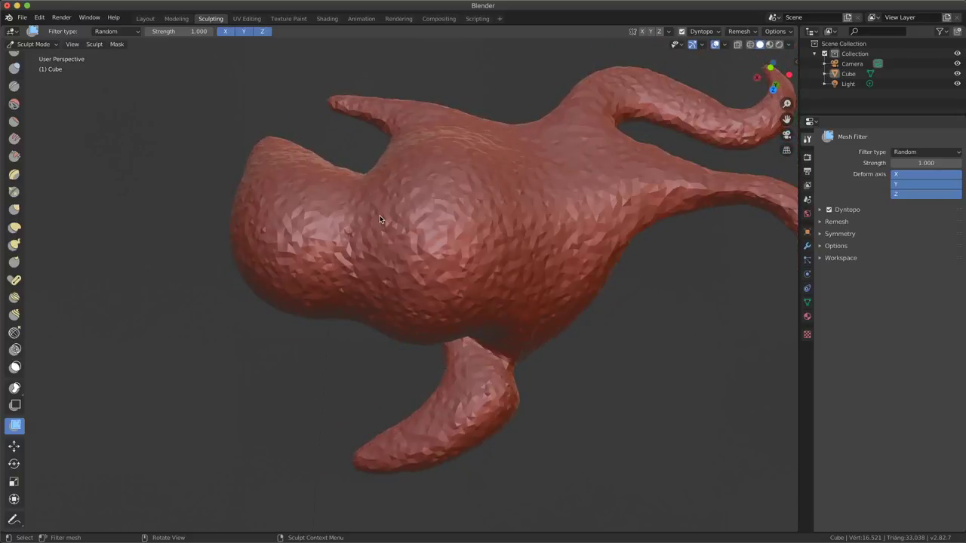
{"action": "mouse_move", "coordinate": [492, 320]}
{"action": "middle_mouse_down"}
{"action": "mouse_move", "coordinate": [523, 334]}
{"action": "mouse_move", "coordinate": [422, 344]}
{"action": "mouse_move", "coordinate": [449, 390]}
{"action": "mouse_move", "coordinate": [405, 383]}
{"action": "mouse_move", "coordinate": [329, 416]}
{"action": "mouse_move", "coordinate": [455, 390]}
{"action": "mouse_move", "coordinate": [451, 405]}
{"action": "middle_mouse_up"}
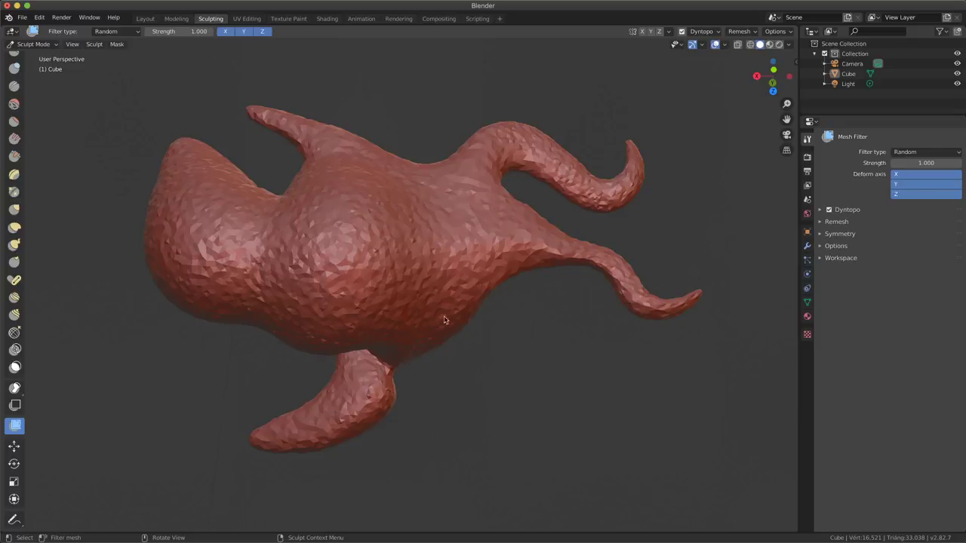
- Start a new General scene without saving and delete the default cube, camera and light
{"action": "left_click", "coordinate": [22, 17]}
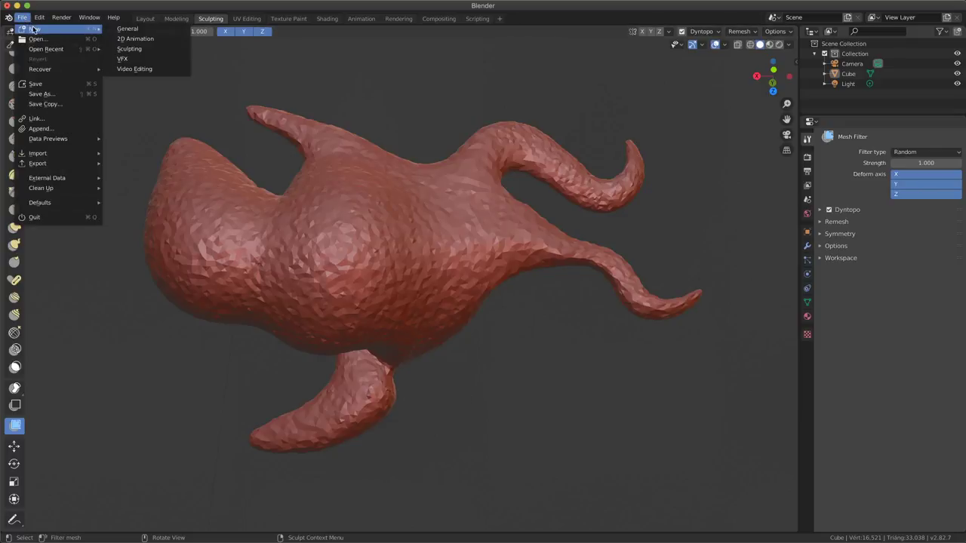
{"action": "left_click", "coordinate": [115, 35]}
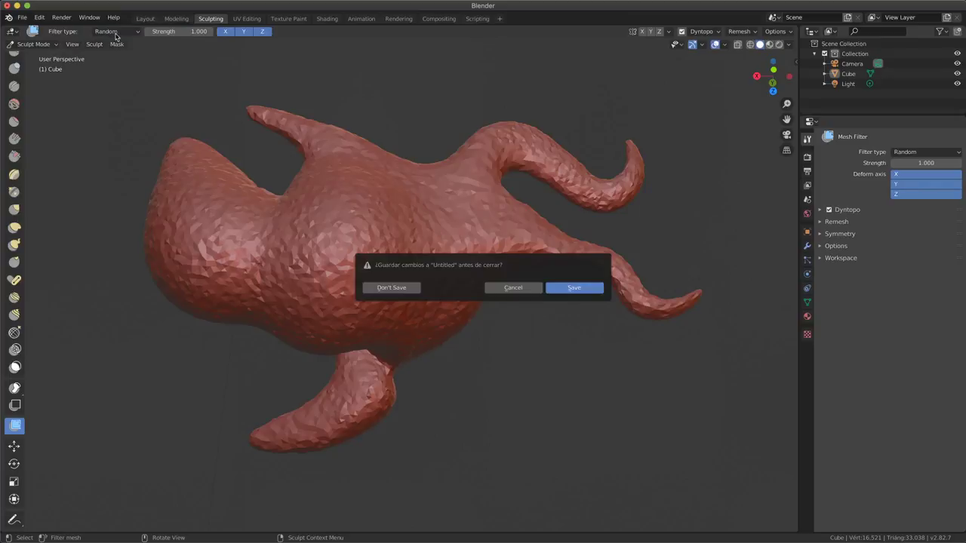
{"action": "left_click", "coordinate": [386, 288]}
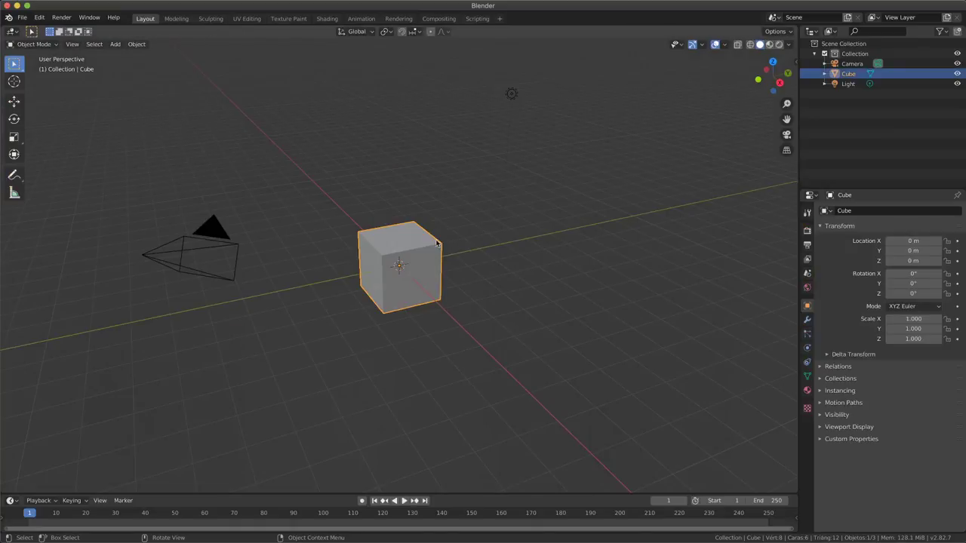
{"action": "key", "text": "a"}
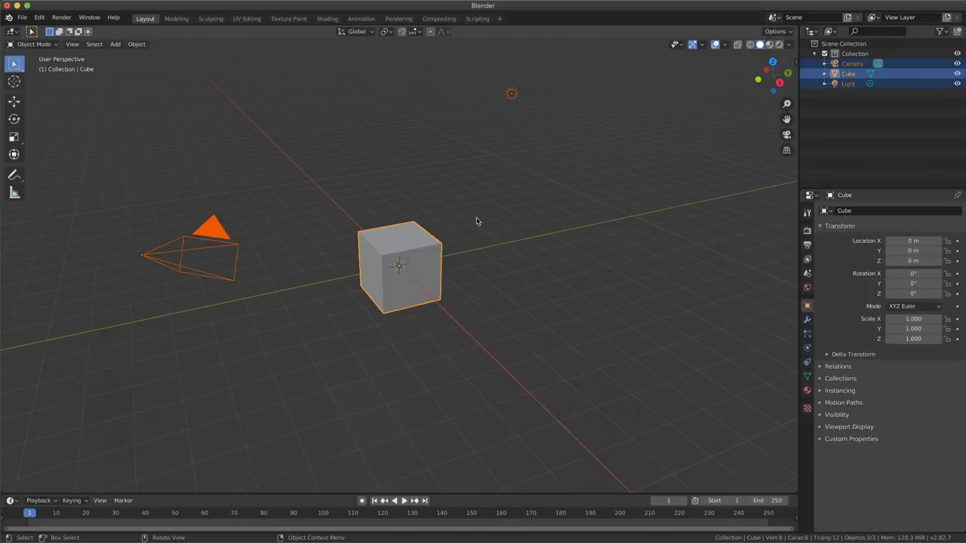
{"action": "key", "text": "x"}
{"action": "left_click", "coordinate": [471, 219]}
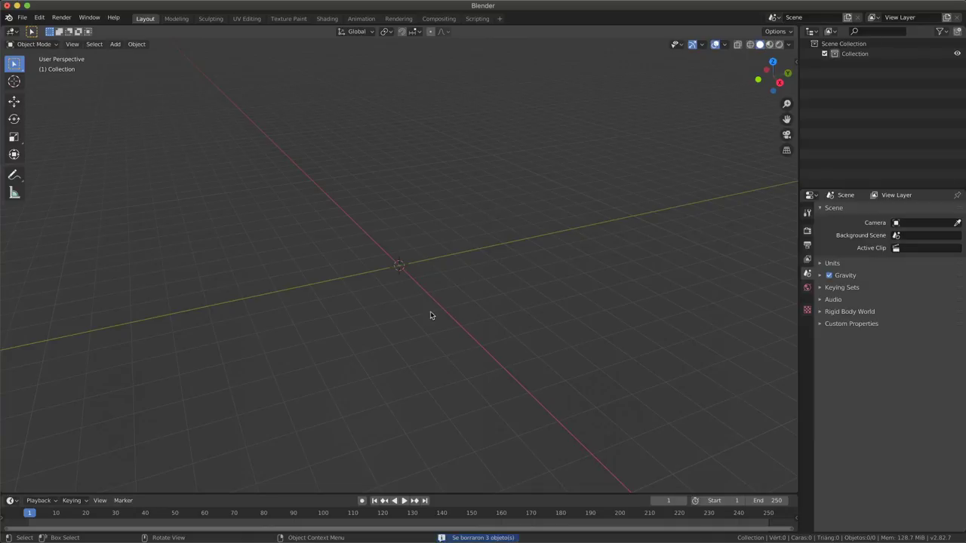
- Add a UV Sphere at the origin and view it up close from the front
{"action": "left_click", "coordinate": [117, 47]}
{"action": "mouse_move", "coordinate": [129, 56]}
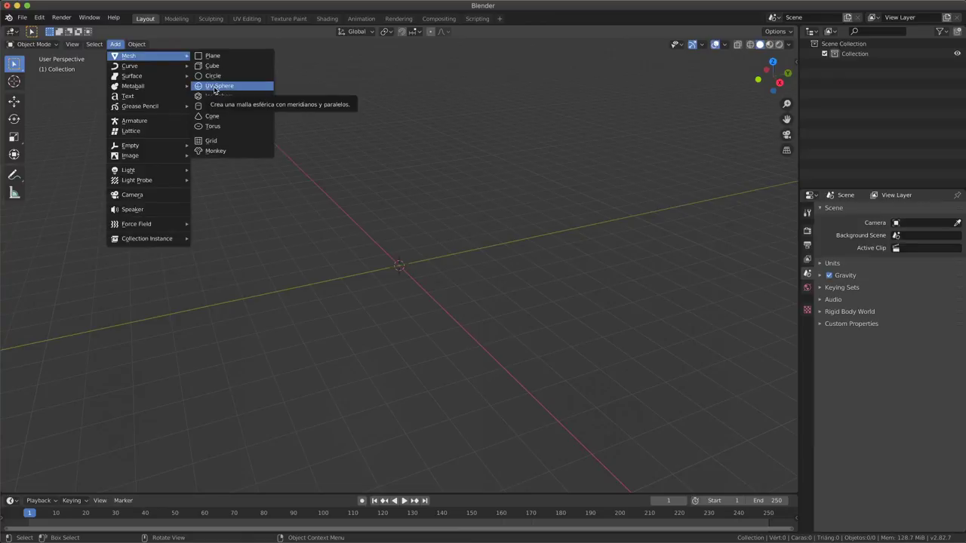
{"action": "left_click", "coordinate": [218, 89]}
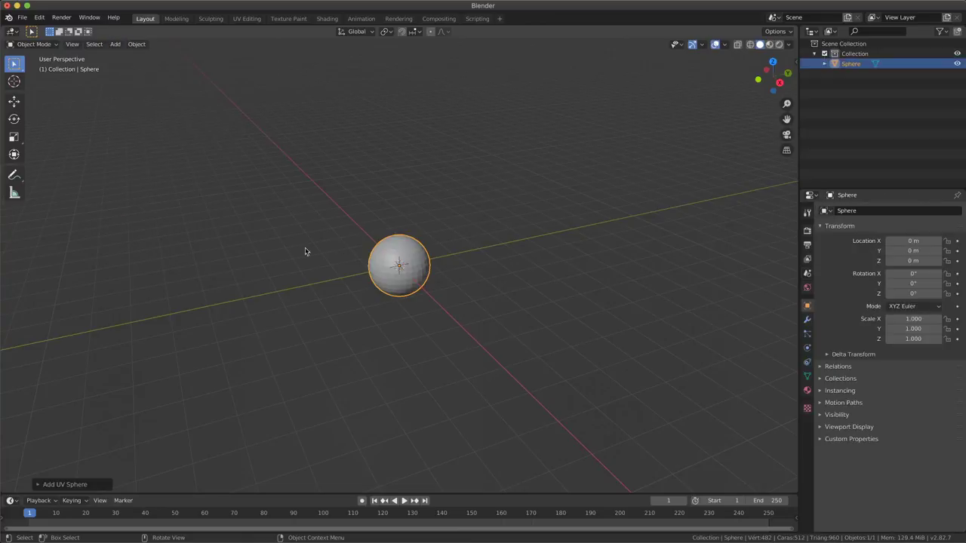
{"action": "scroll", "coordinate": [444, 362], "scroll_direction": "left", "scroll_amount": 5}
{"action": "scroll", "coordinate": [446, 365], "scroll_direction": "left", "scroll_amount": 5}
{"action": "scroll", "coordinate": [552, 246], "scroll_direction": "up", "scroll_amount": 3}
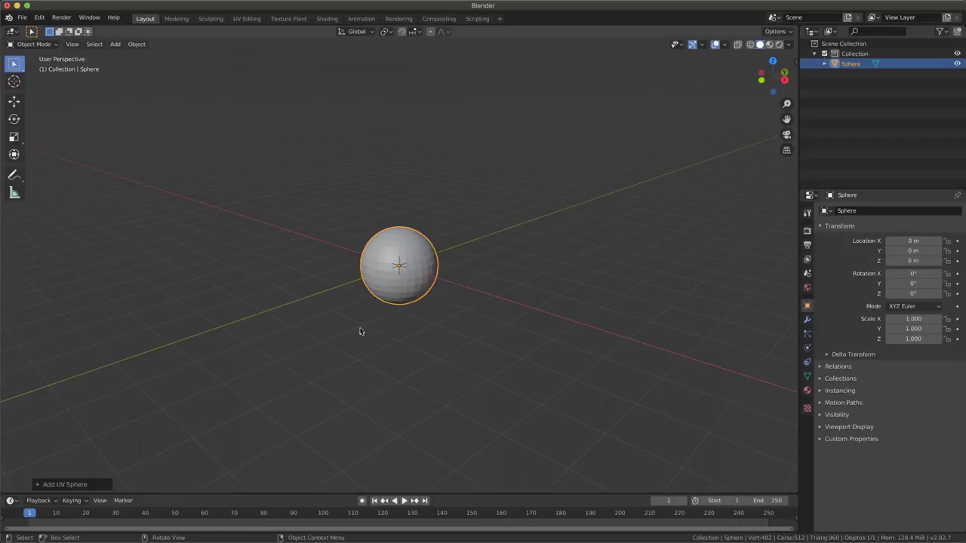
{"action": "key", "text": "KP_1"}
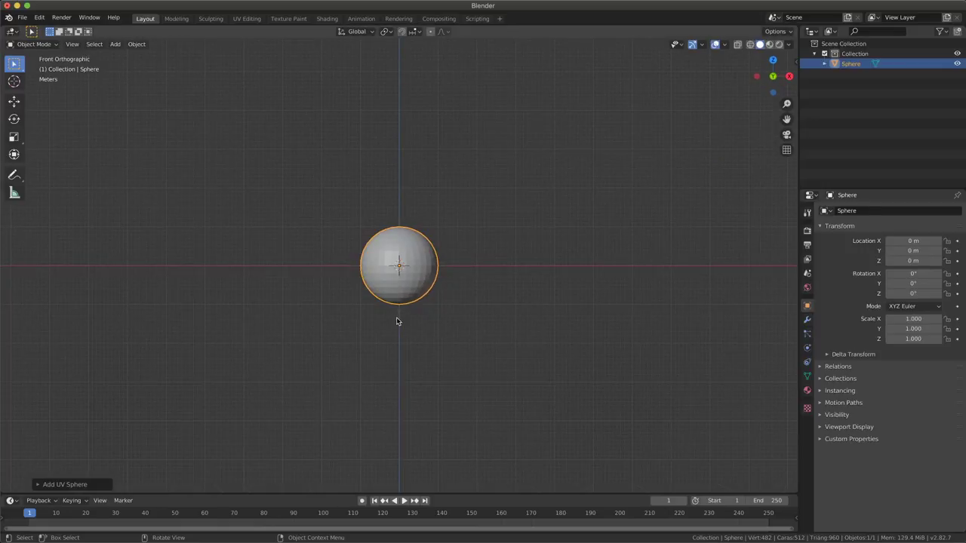
{"action": "scroll", "coordinate": [398, 320], "scroll_direction": "up", "scroll_amount": 2}
{"action": "scroll", "coordinate": [397, 321], "scroll_direction": "up", "scroll_amount": 1}
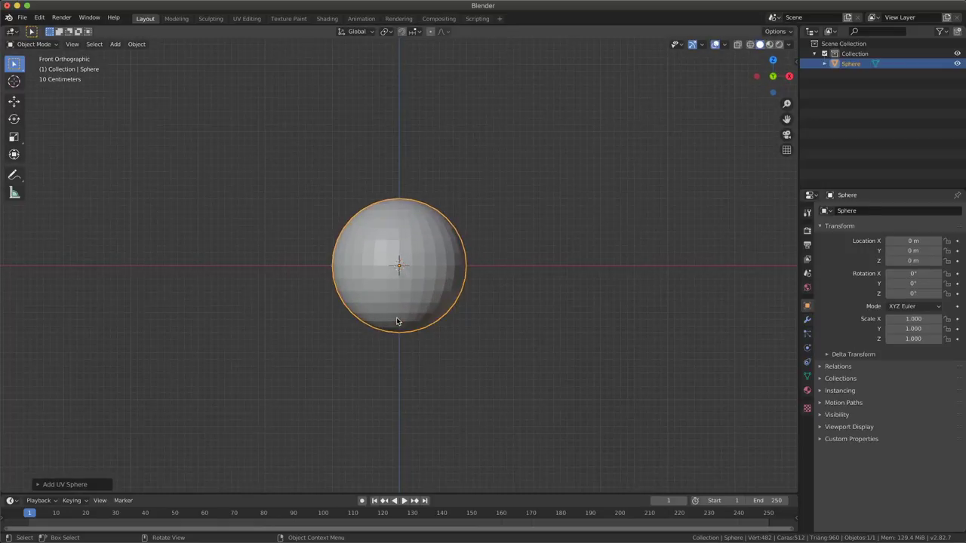
- In the Sculpting workspace, shade the sphere with a red clay MatCap
{"action": "left_click", "coordinate": [210, 19]}
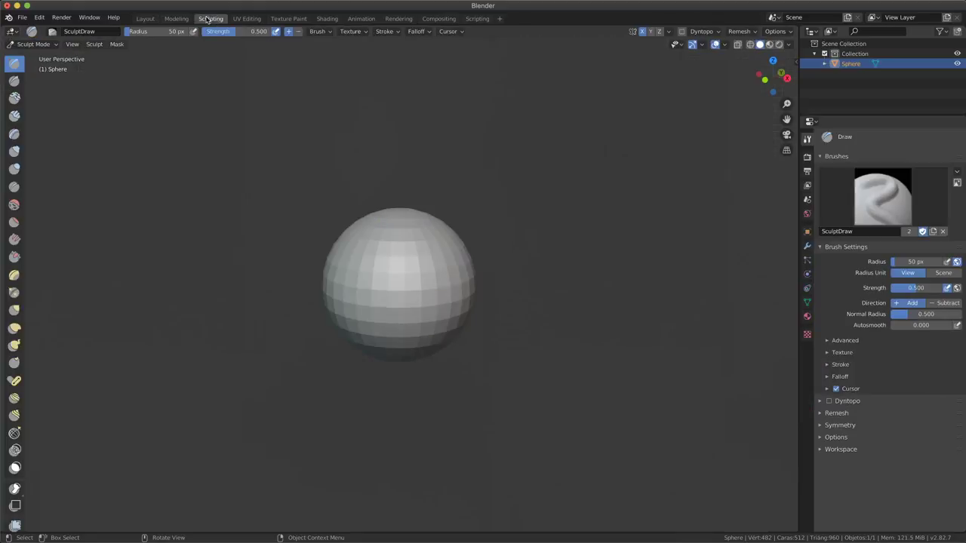
{"action": "left_click", "coordinate": [789, 45]}
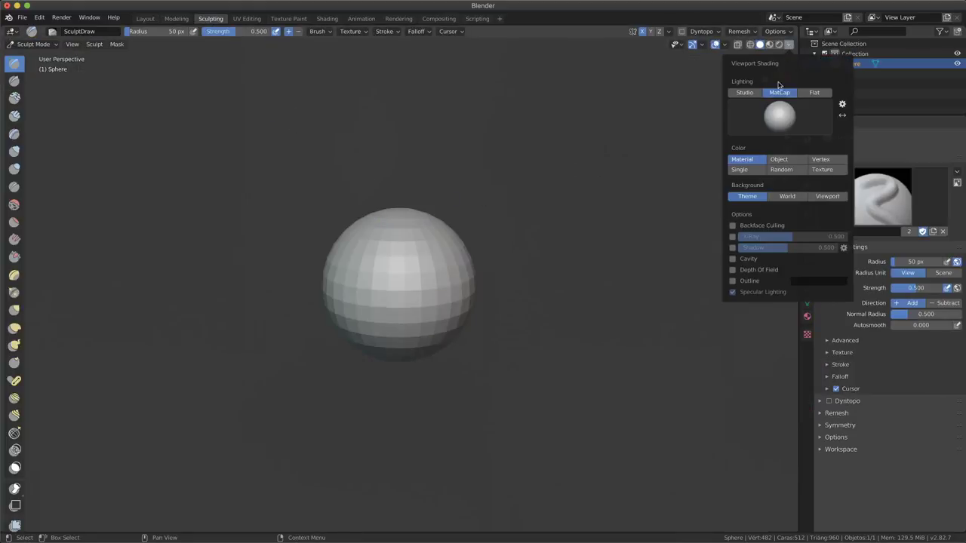
{"action": "left_click", "coordinate": [780, 115]}
{"action": "left_click", "coordinate": [636, 187]}
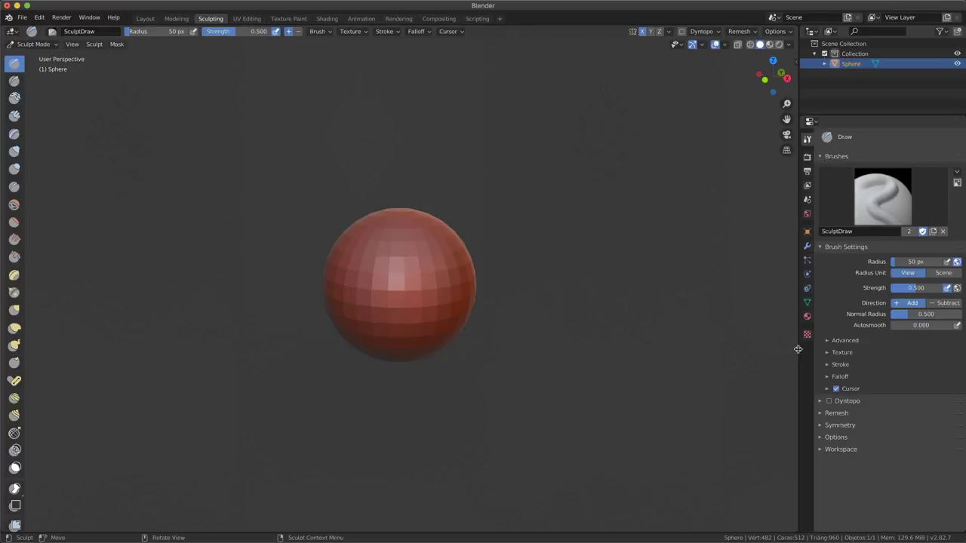
- Split the viewport vertically into two side-by-side views
{"action": "right_click", "coordinate": [798, 350]}
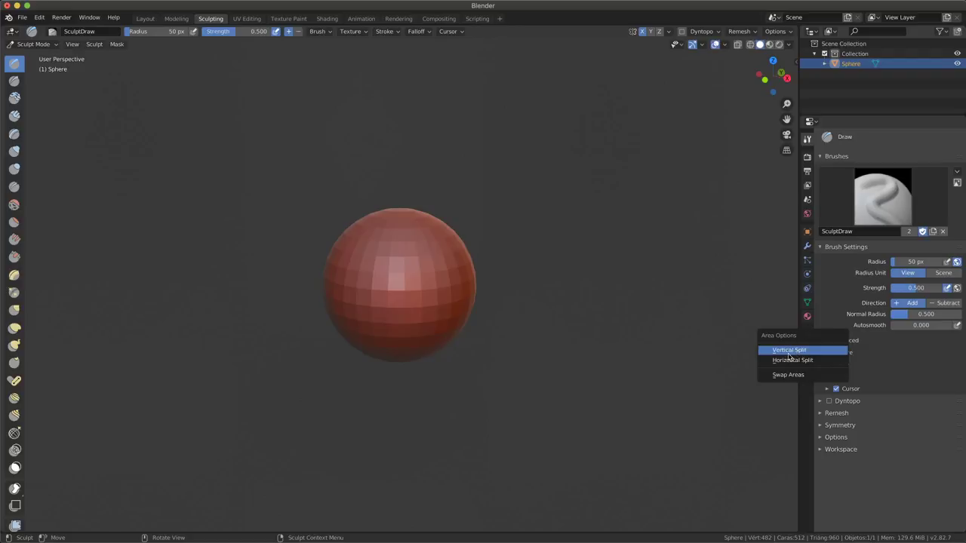
{"action": "left_click", "coordinate": [795, 353]}
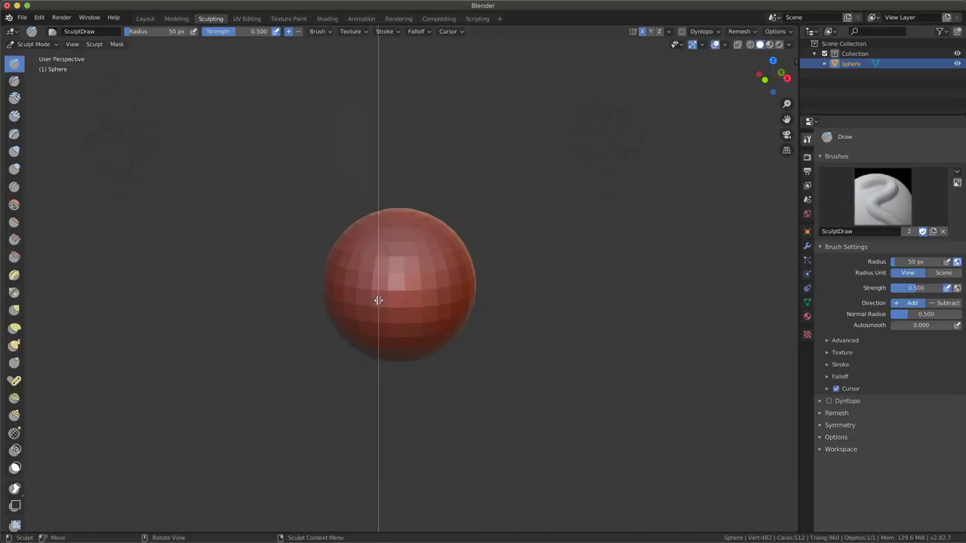
{"action": "left_click", "coordinate": [294, 301]}
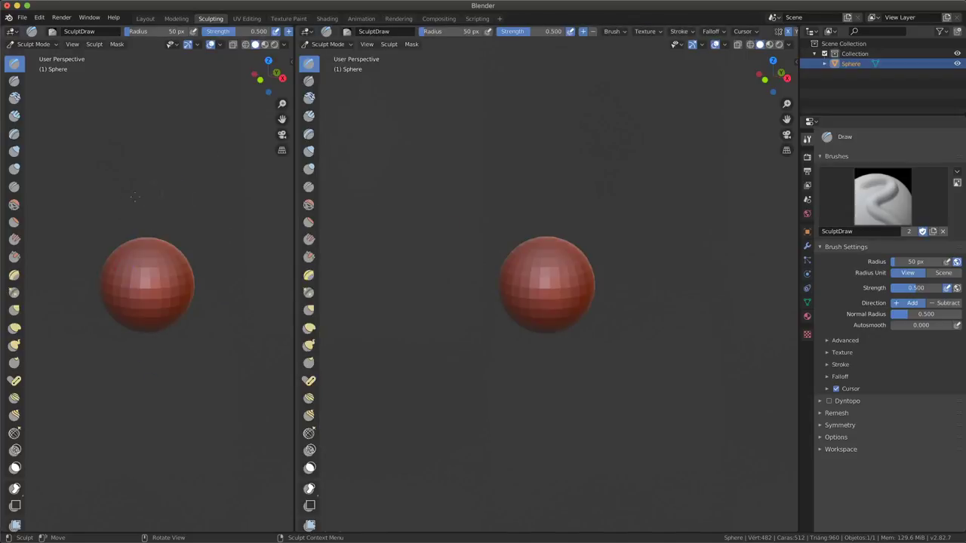
- Make the left area an Image Editor showing the gorilla photo, then split it into two stacked panels
{"action": "left_click", "coordinate": [12, 31]}
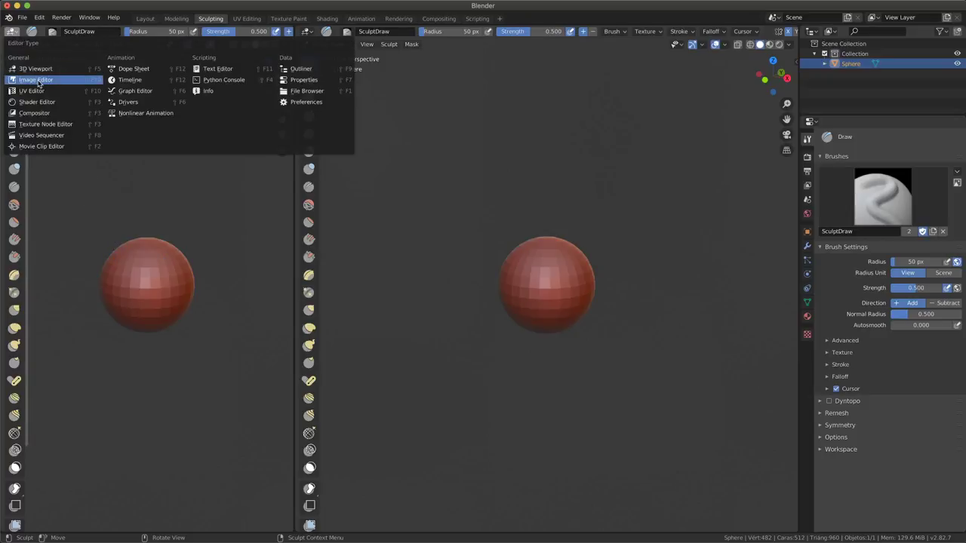
{"action": "left_click", "coordinate": [39, 81]}
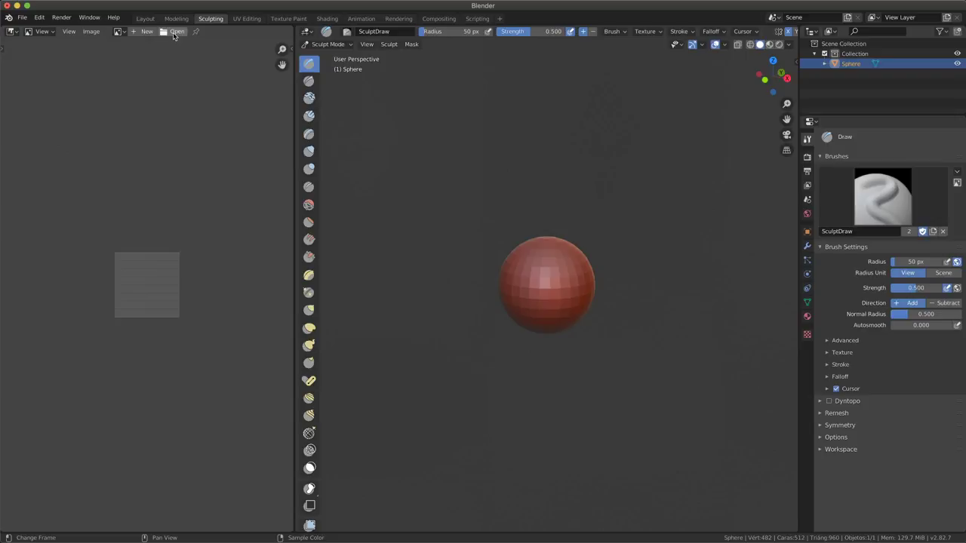
{"action": "left_click", "coordinate": [173, 32]}
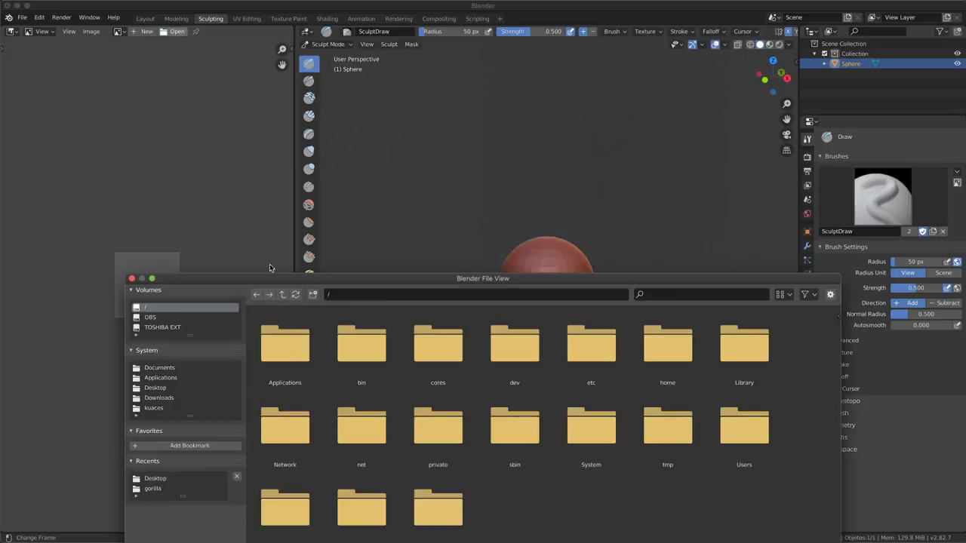
{"action": "left_click", "coordinate": [160, 489]}
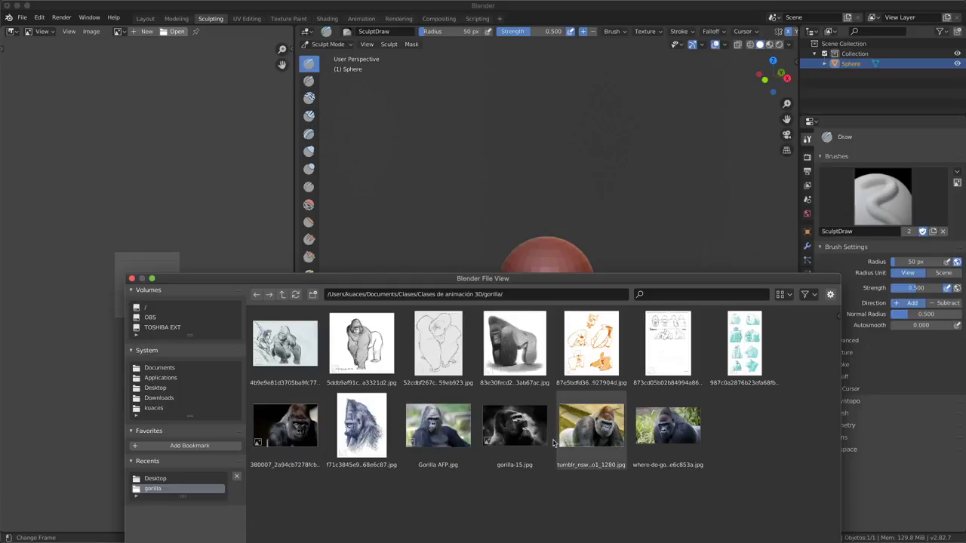
{"action": "double_click", "coordinate": [665, 435]}
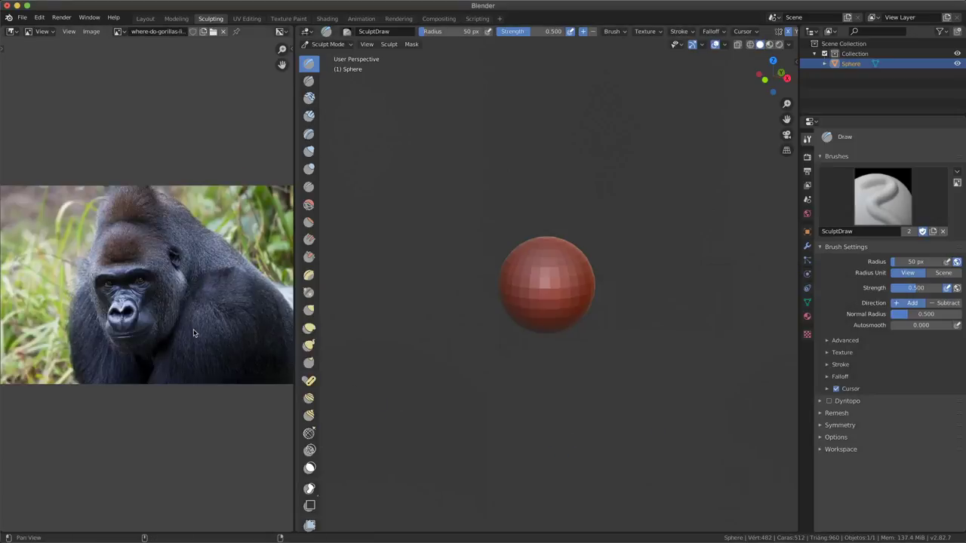
{"action": "middle_click_drag", "start_coordinate": [194, 335], "coordinate": [194, 208]}
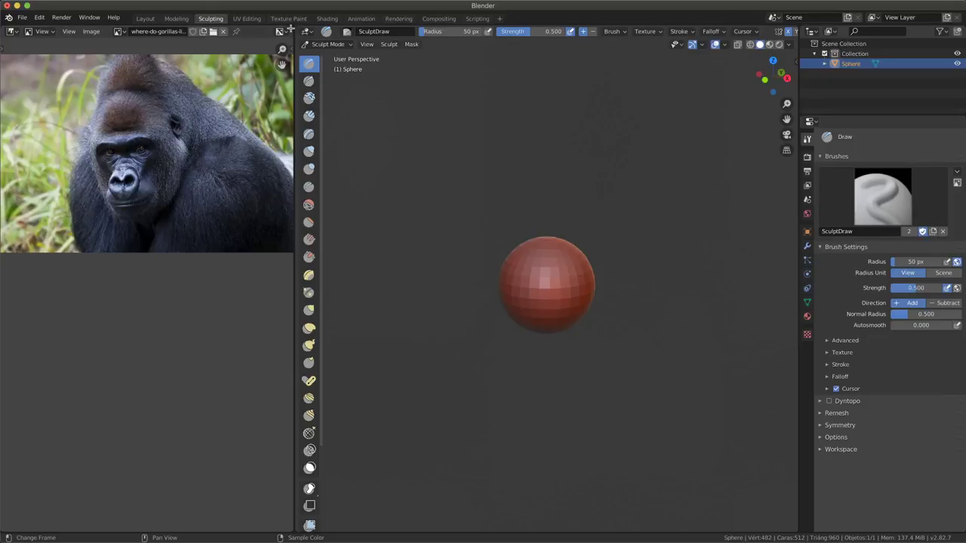
{"action": "mouse_move", "coordinate": [279, 31]}
{"action": "left_mouse_down"}
{"action": "mouse_move", "coordinate": [272, 300]}
{"action": "mouse_move", "coordinate": [287, 260]}
{"action": "left_mouse_up"}
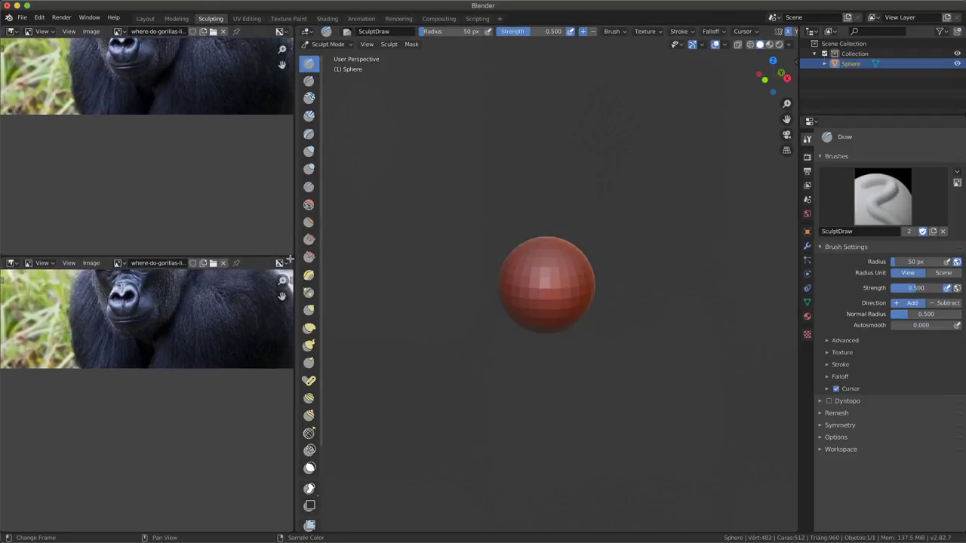
- Add a third stacked panel and load the blue pencil gorilla sketch into it
{"action": "left_click_drag", "start_coordinate": [289, 259], "coordinate": [275, 390]}
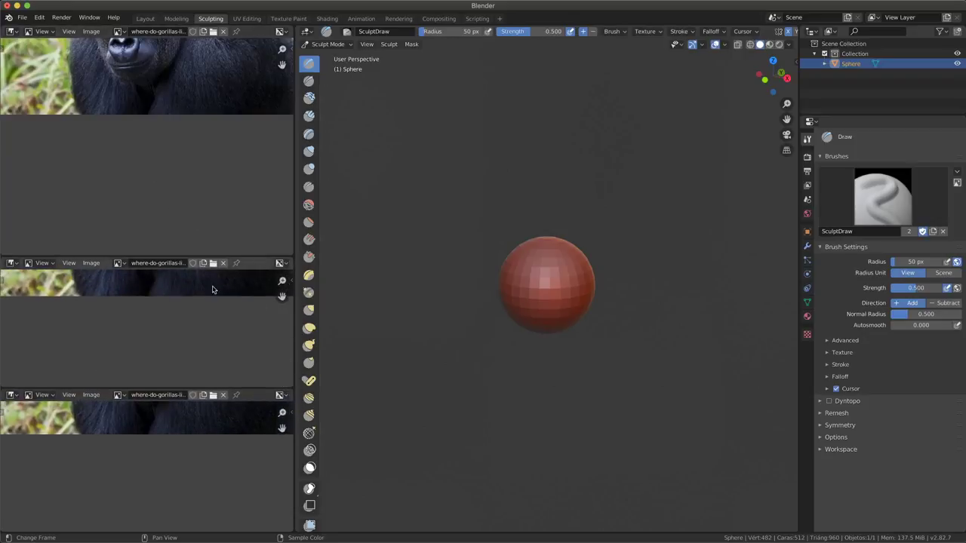
{"action": "left_click", "coordinate": [213, 264]}
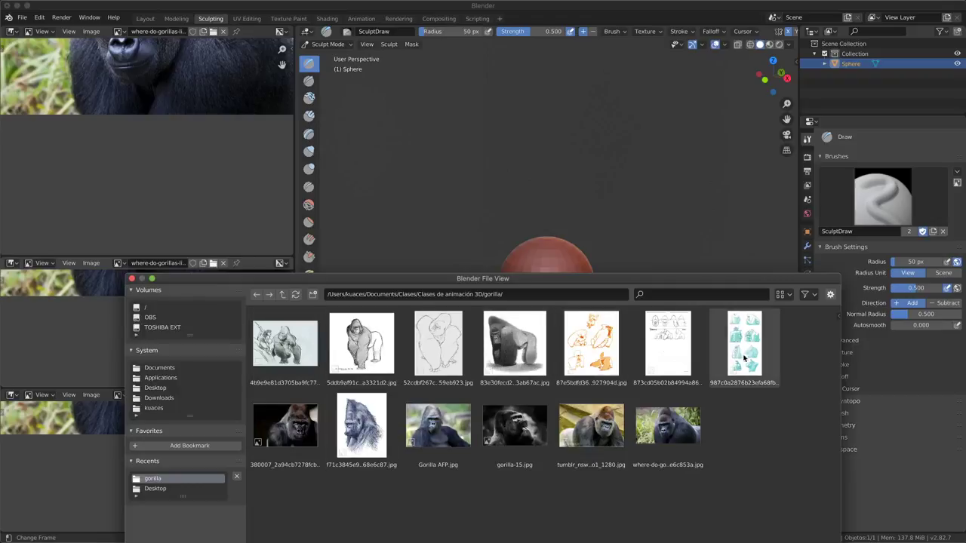
{"action": "left_click", "coordinate": [789, 297]}
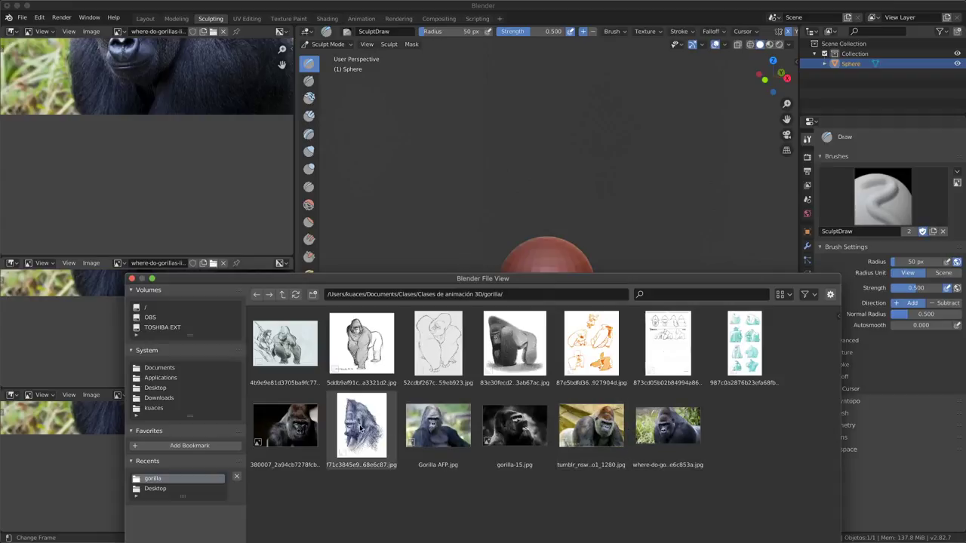
{"action": "double_click", "coordinate": [360, 427]}
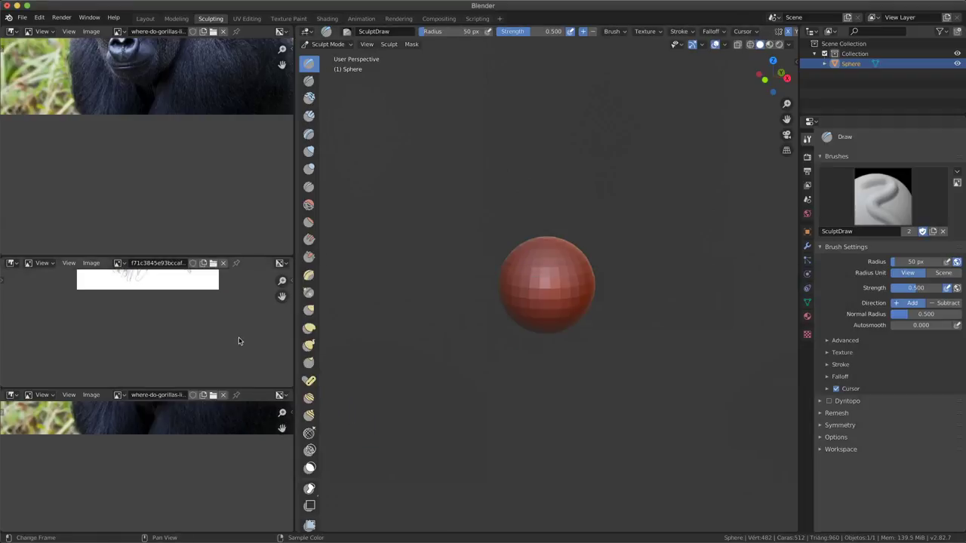
{"action": "mouse_move", "coordinate": [238, 341]}
{"action": "middle_mouse_down", "text": "ctrl"}
{"action": "mouse_move", "coordinate": [237, 326]}
{"action": "mouse_move", "coordinate": [243, 360]}
{"action": "middle_mouse_up", "text": "ctrl"}
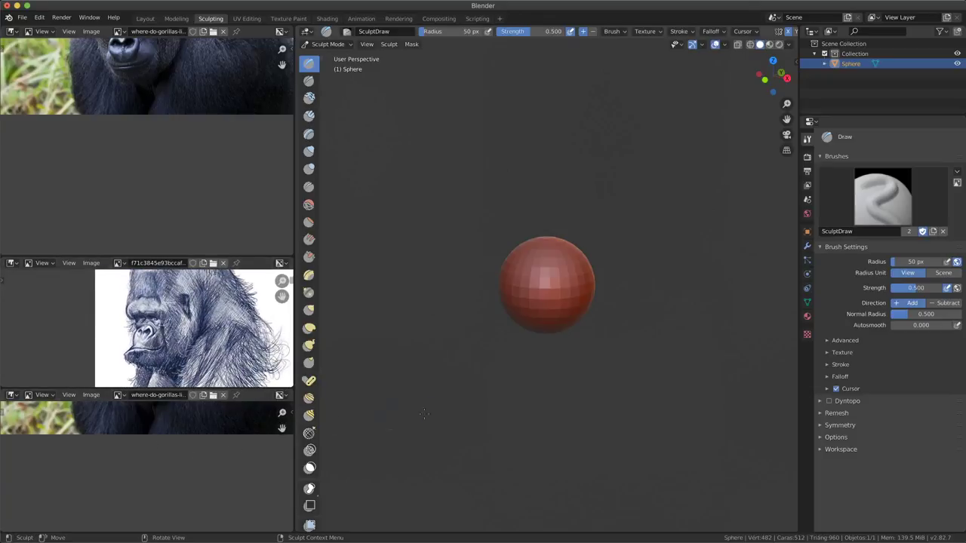
- Load the Tarzan gorilla model sheet into the bottom panel and zoom to its drawings
{"action": "left_click", "coordinate": [212, 396]}
{"action": "left_click", "coordinate": [671, 341]}
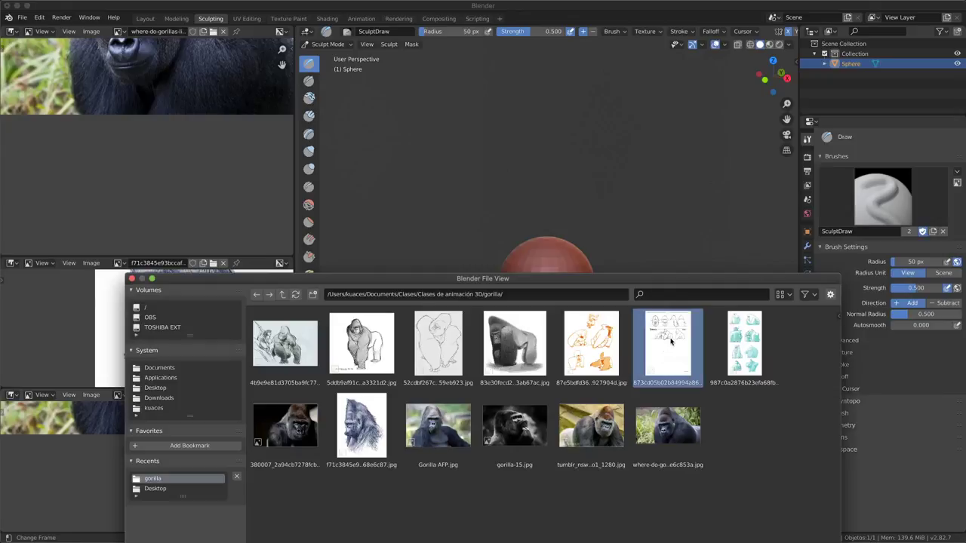
{"action": "double_click", "coordinate": [671, 341]}
{"action": "scroll", "coordinate": [211, 453], "scroll_direction": "up", "scroll_amount": 3}
{"action": "middle_click_drag", "start_coordinate": [229, 442], "coordinate": [214, 459]}
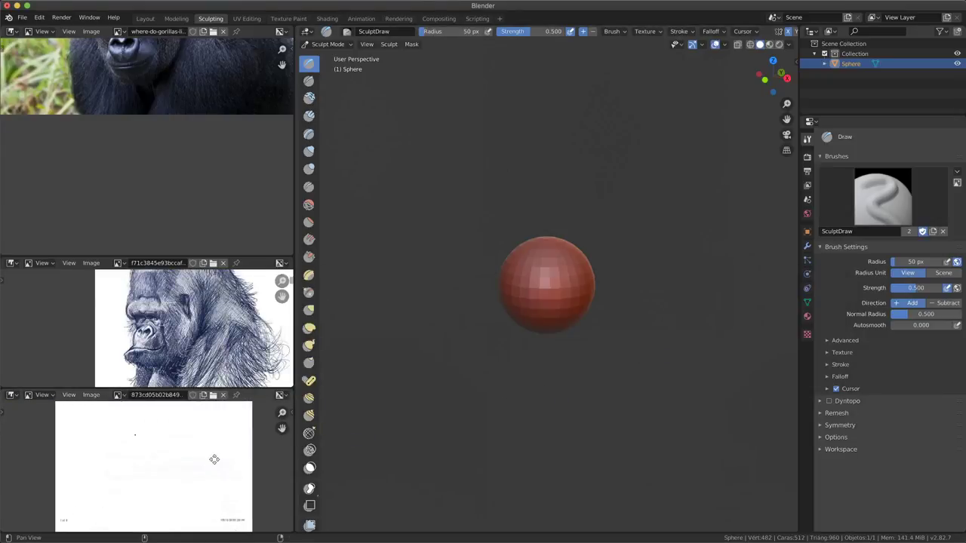
{"action": "scroll", "coordinate": [214, 459], "scroll_direction": "up", "scroll_amount": 2}
{"action": "scroll", "coordinate": [217, 467], "scroll_direction": "up", "scroll_amount": 2}
{"action": "scroll", "coordinate": [220, 479], "scroll_direction": "up", "scroll_amount": 1}
{"action": "scroll", "coordinate": [225, 489], "scroll_direction": "up", "scroll_amount": 1}
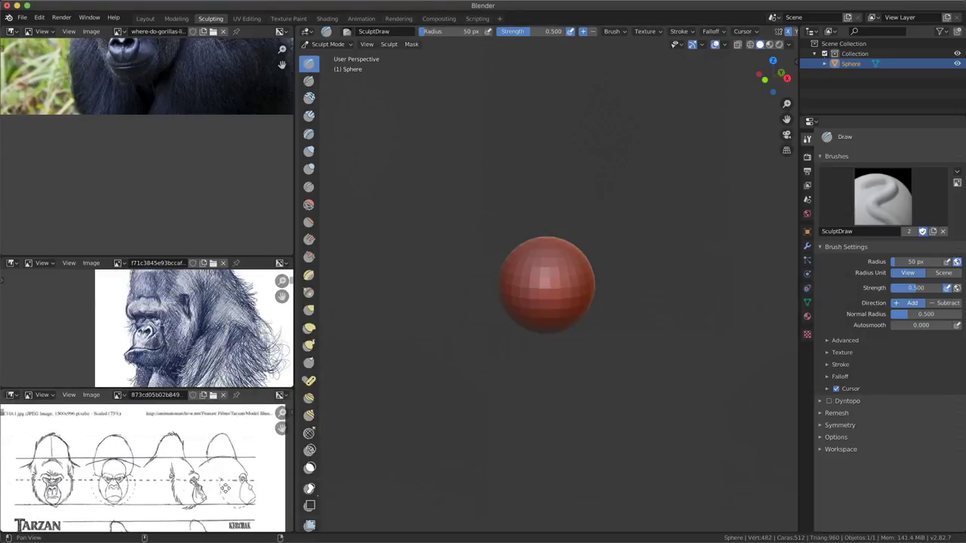
{"action": "scroll", "coordinate": [225, 489], "scroll_direction": "up", "scroll_amount": 1}
- Center the gorilla face in the top photo and split the sketch panel side by side
{"action": "scroll", "coordinate": [199, 147], "scroll_direction": "down", "scroll_amount": 2}
{"action": "middle_click_drag", "start_coordinate": [198, 146], "coordinate": [183, 234]}
{"action": "scroll", "coordinate": [200, 189], "scroll_direction": "up", "scroll_amount": 1}
{"action": "middle_click_drag", "start_coordinate": [201, 190], "coordinate": [190, 209]}
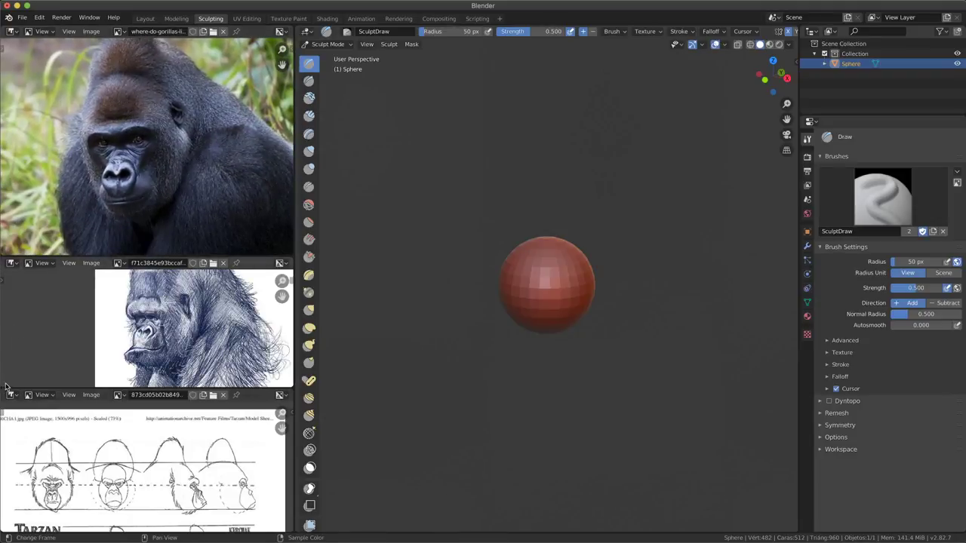
{"action": "left_click_drag", "start_coordinate": [5, 387], "coordinate": [155, 372]}
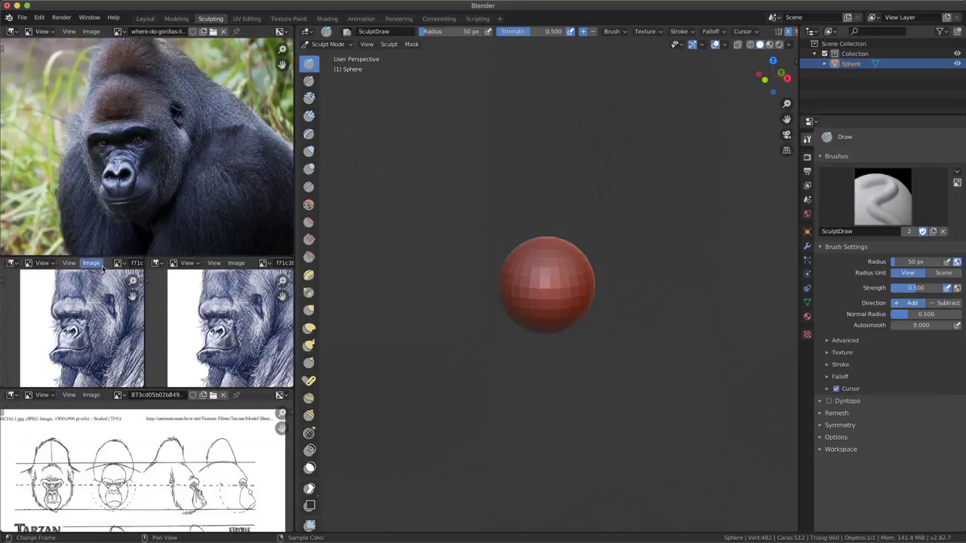
- Load gorilla-15.jpg into the left half, frame its face, and view the sphere from the front
{"action": "scroll", "coordinate": [113, 264], "scroll_direction": "down", "scroll_amount": 4}
{"action": "scroll", "coordinate": [113, 264], "scroll_direction": "down", "scroll_amount": 2}
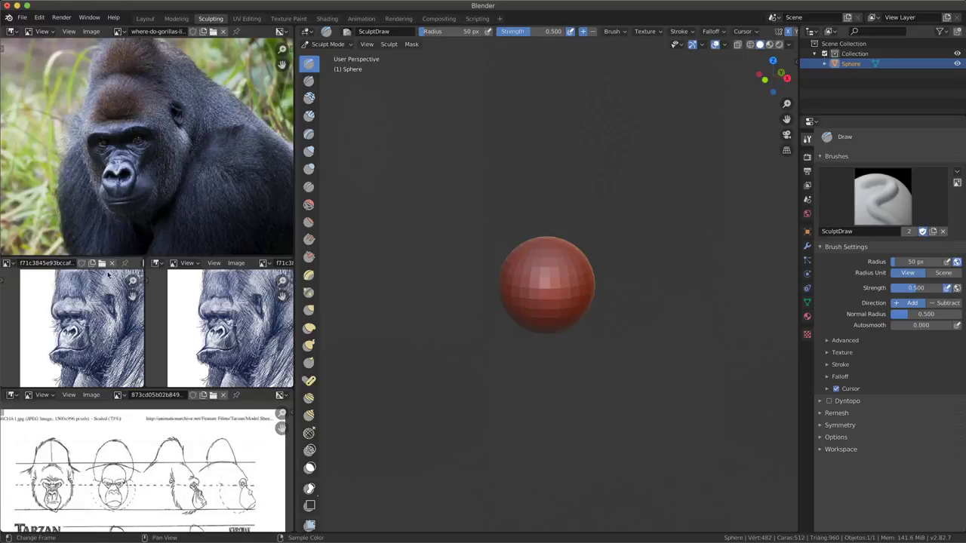
{"action": "left_click", "coordinate": [102, 262]}
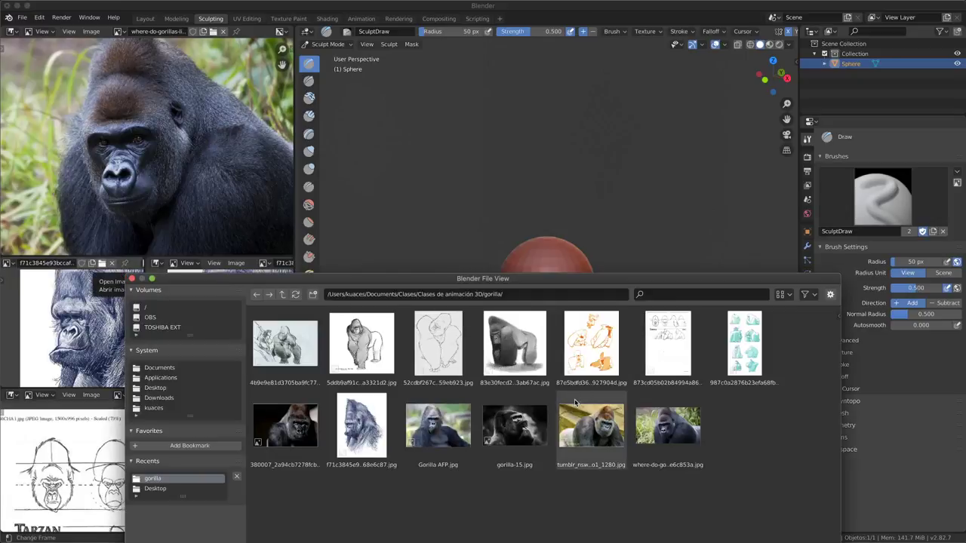
{"action": "double_click", "coordinate": [528, 437]}
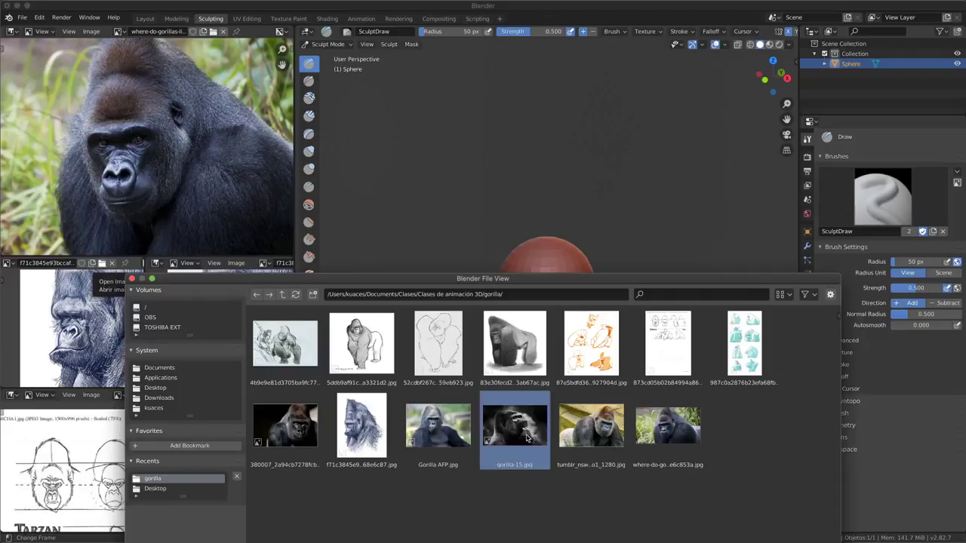
{"action": "mouse_move", "coordinate": [83, 302]}
{"action": "middle_mouse_down"}
{"action": "mouse_move", "coordinate": [100, 333]}
{"action": "mouse_move", "coordinate": [83, 321]}
{"action": "middle_mouse_up"}
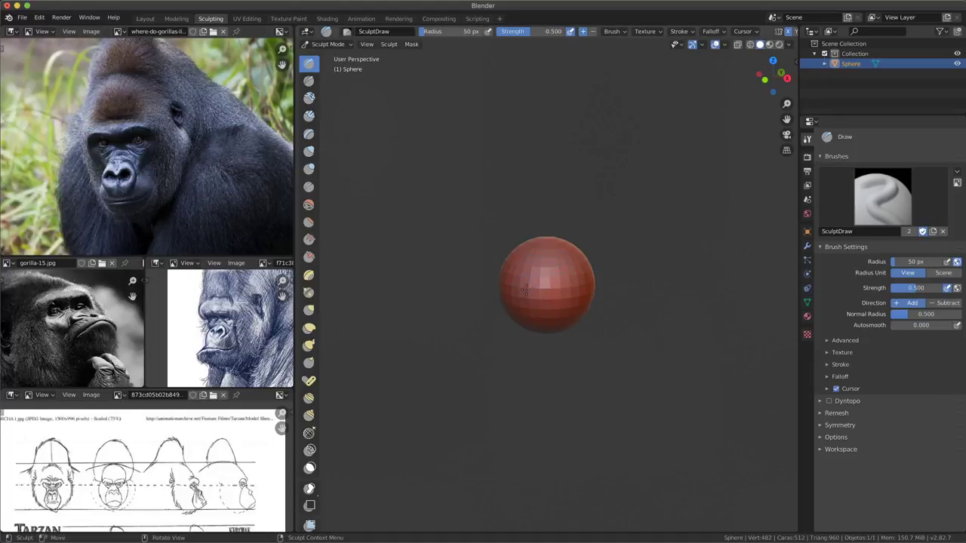
{"action": "key", "text": "KP_1"}
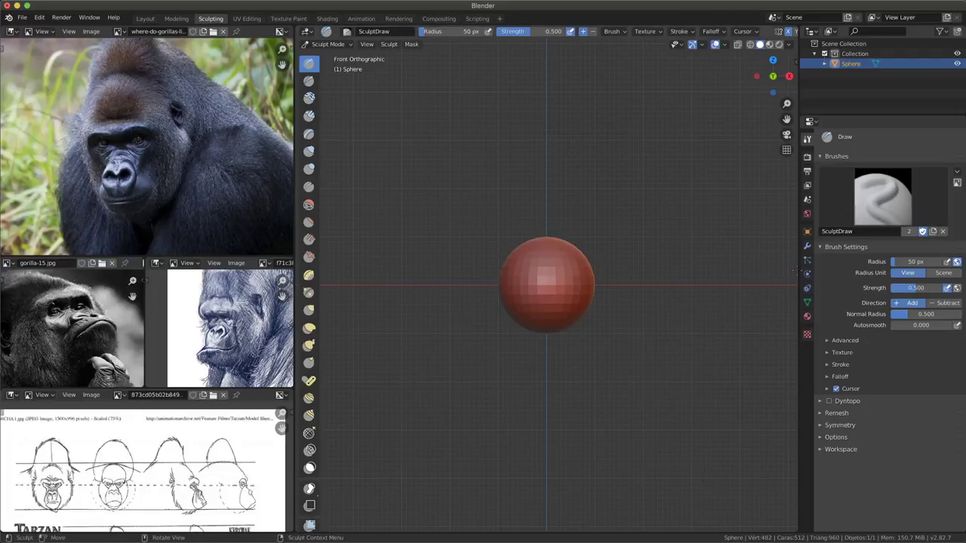
- Widen and zoom the 3D view, then select the Grab brush with radius 36
{"action": "left_click_drag", "start_coordinate": [796, 270], "coordinate": [879, 273]}
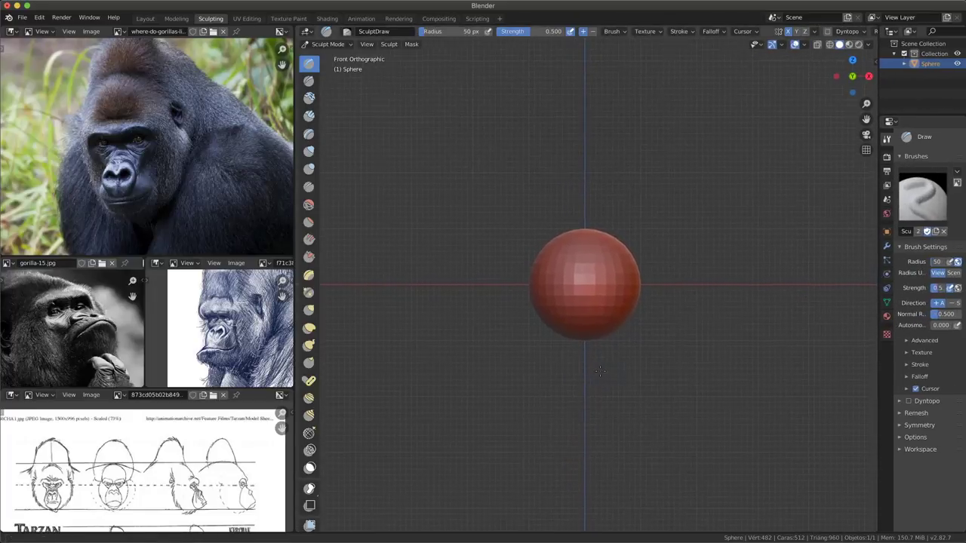
{"action": "scroll", "coordinate": [599, 370], "scroll_direction": "up", "scroll_amount": 2}
{"action": "scroll", "coordinate": [600, 369], "scroll_direction": "up", "scroll_amount": 3}
{"action": "middle_click_drag", "start_coordinate": [527, 320], "coordinate": [561, 337], "text": "shift"}
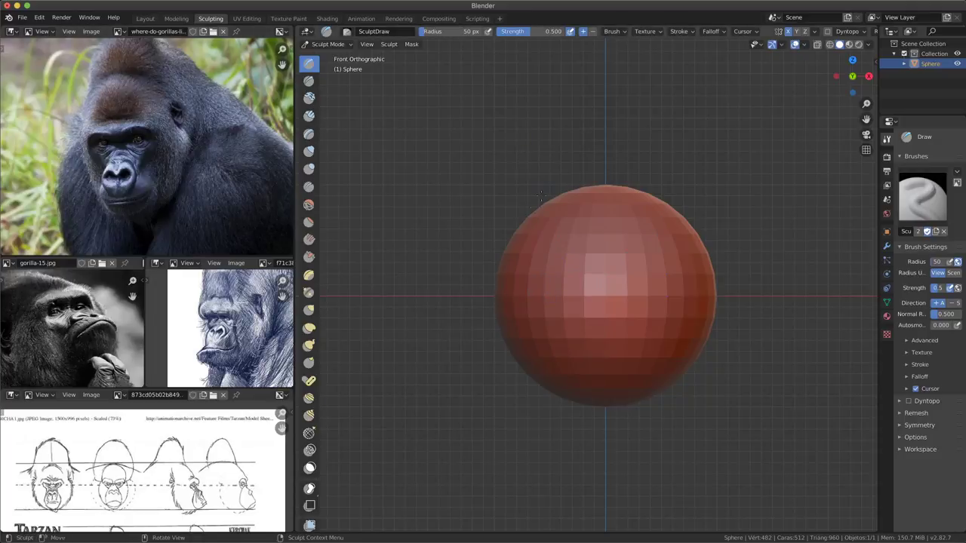
{"action": "left_click", "coordinate": [310, 310]}
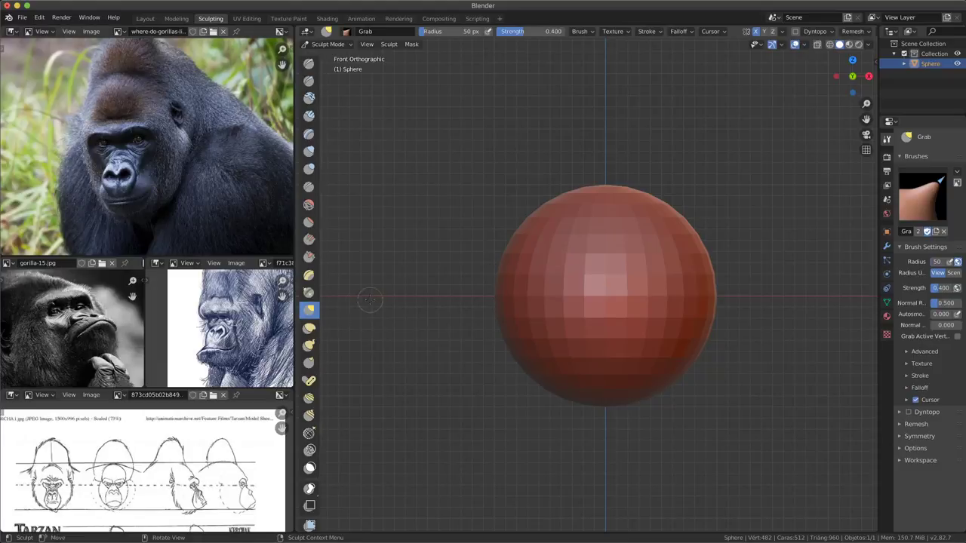
{"action": "key", "text": "f"}
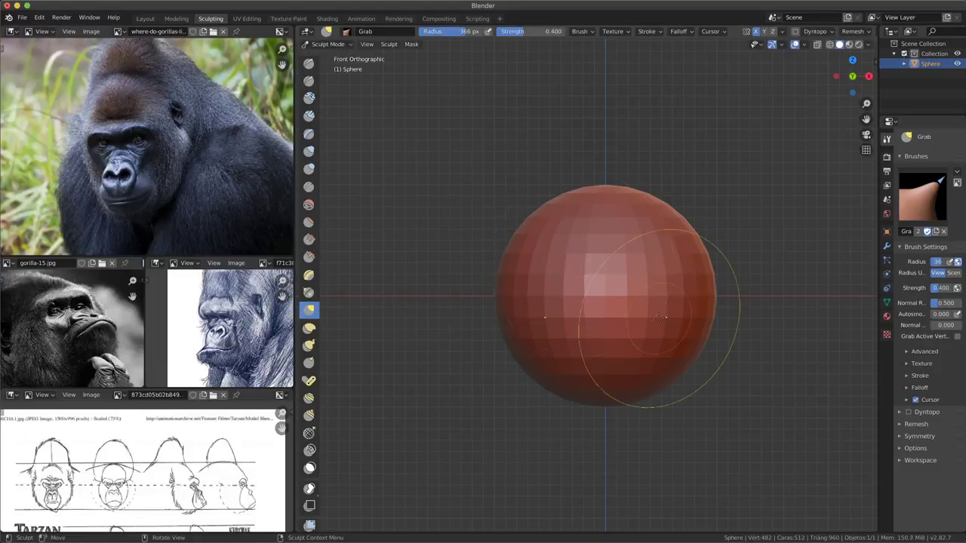
{"action": "left_click", "coordinate": [657, 317]}
{"action": "scroll", "coordinate": [657, 317], "scroll_direction": "down", "scroll_amount": 2}
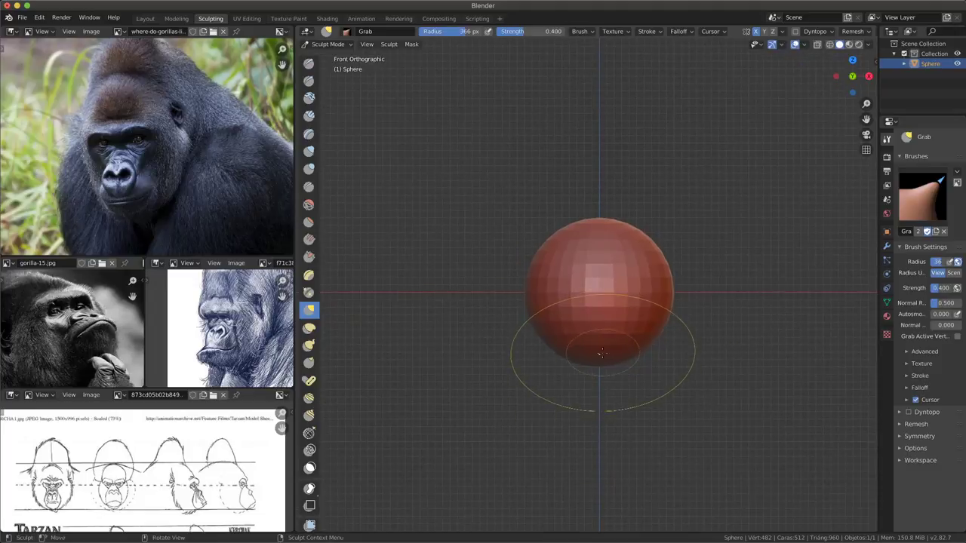
- Grab the sphere's top, bottom and sides into an upright egg in front view
{"action": "mouse_move", "coordinate": [595, 362]}
{"action": "left_mouse_down"}
{"action": "mouse_move", "coordinate": [562, 361]}
{"action": "mouse_move", "coordinate": [574, 370]}
{"action": "left_mouse_up"}
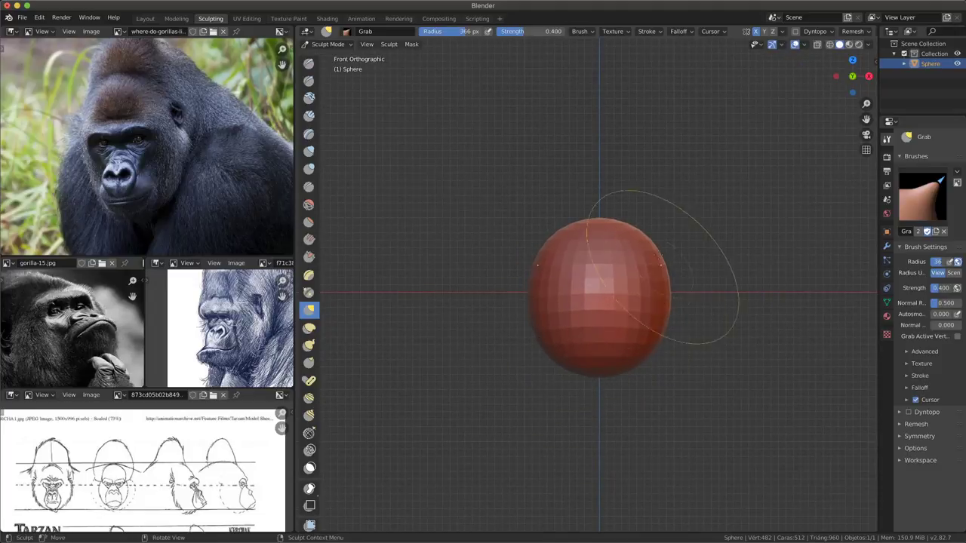
{"action": "left_click_drag", "start_coordinate": [636, 228], "coordinate": [632, 210]}
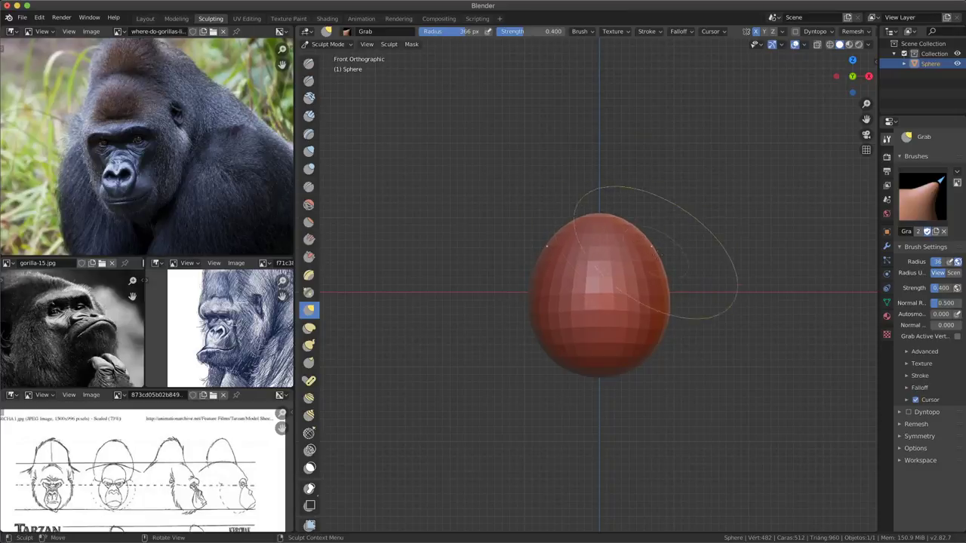
{"action": "mouse_move", "coordinate": [658, 280]}
{"action": "left_mouse_down"}
{"action": "mouse_move", "coordinate": [630, 370]}
{"action": "mouse_move", "coordinate": [662, 323]}
{"action": "left_mouse_up"}
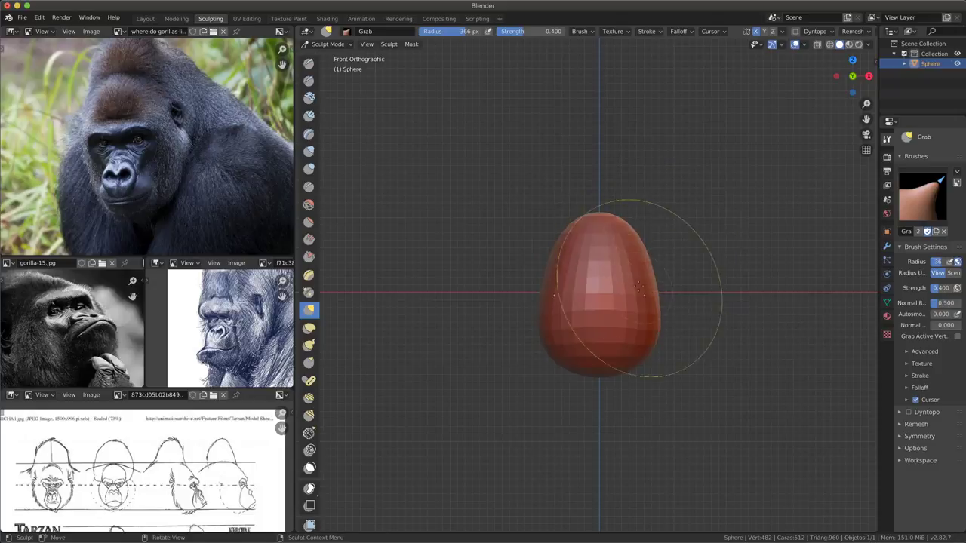
{"action": "left_click_drag", "start_coordinate": [628, 257], "coordinate": [623, 240]}
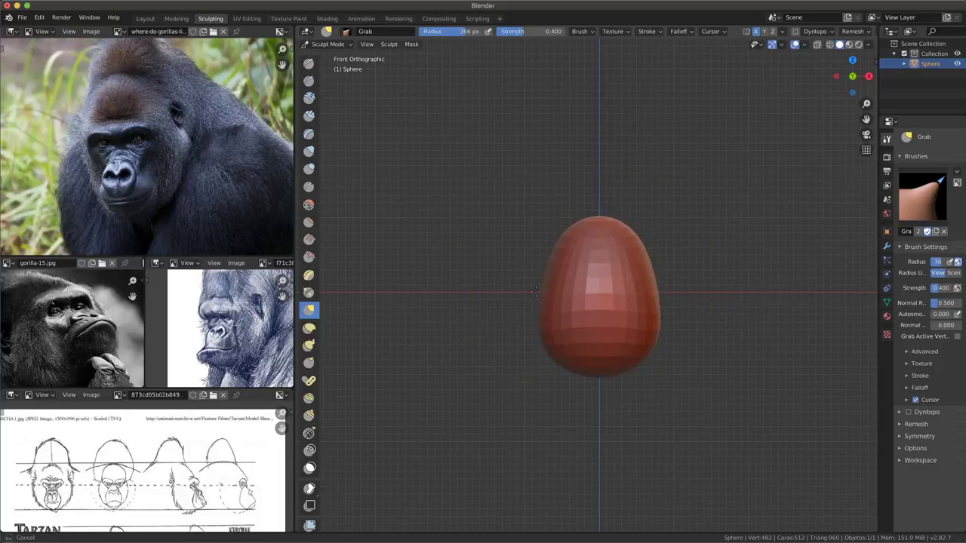
{"action": "left_click_drag", "start_coordinate": [549, 302], "coordinate": [547, 306]}
{"action": "left_click_drag", "start_coordinate": [601, 380], "coordinate": [593, 371]}
{"action": "middle_click_drag", "start_coordinate": [592, 371], "coordinate": [646, 305]}
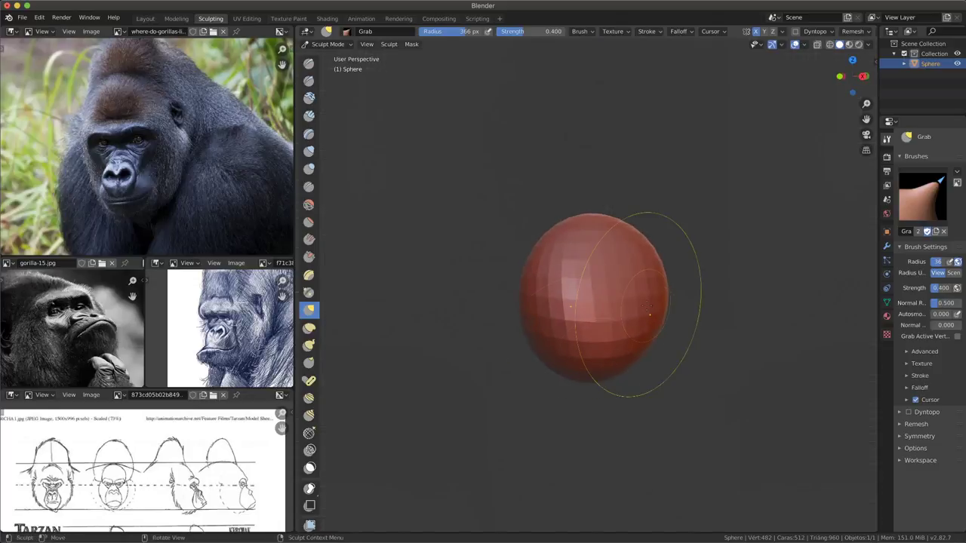
- In right side view, tilt the head shape and pull in its upper-right bulge
{"action": "key", "text": "KP_3"}
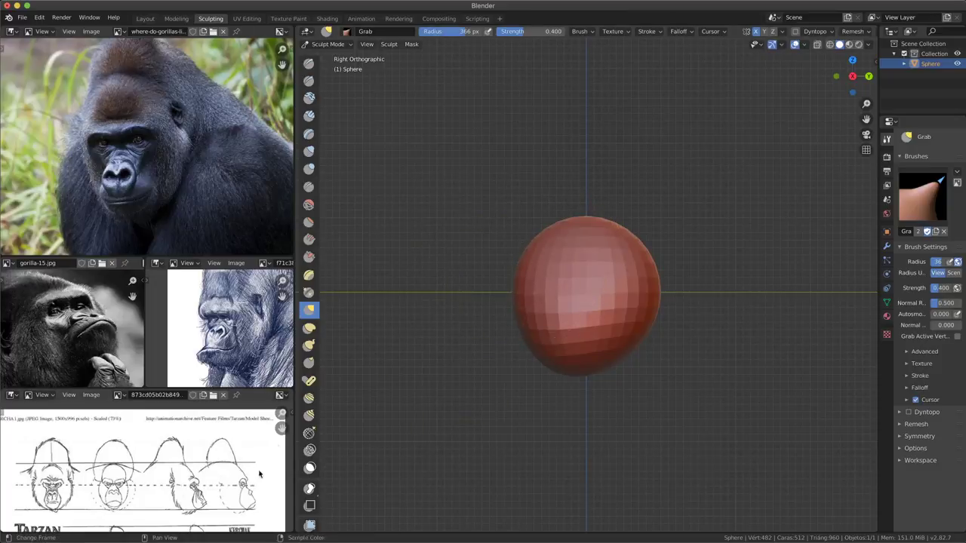
{"action": "left_click_drag", "start_coordinate": [567, 255], "coordinate": [548, 252]}
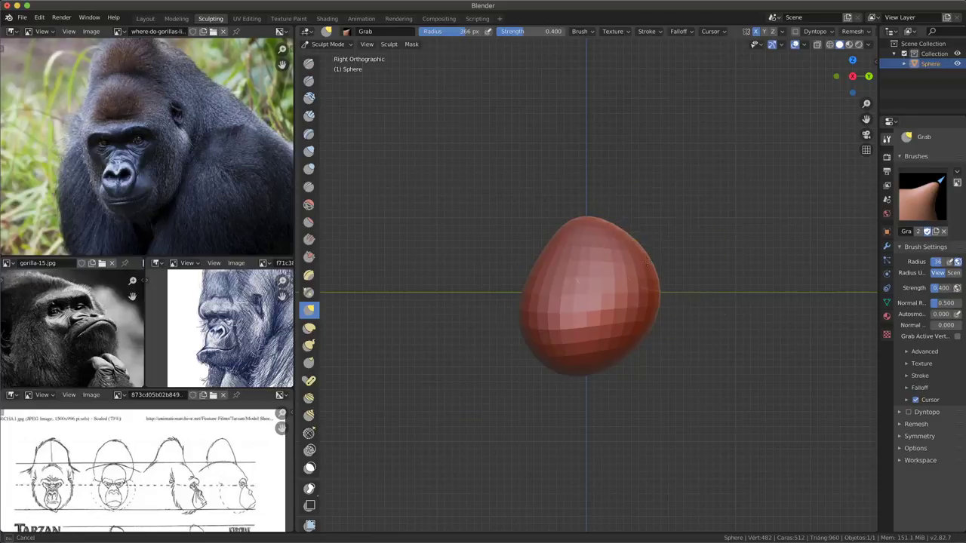
{"action": "left_click_drag", "start_coordinate": [636, 239], "coordinate": [636, 279]}
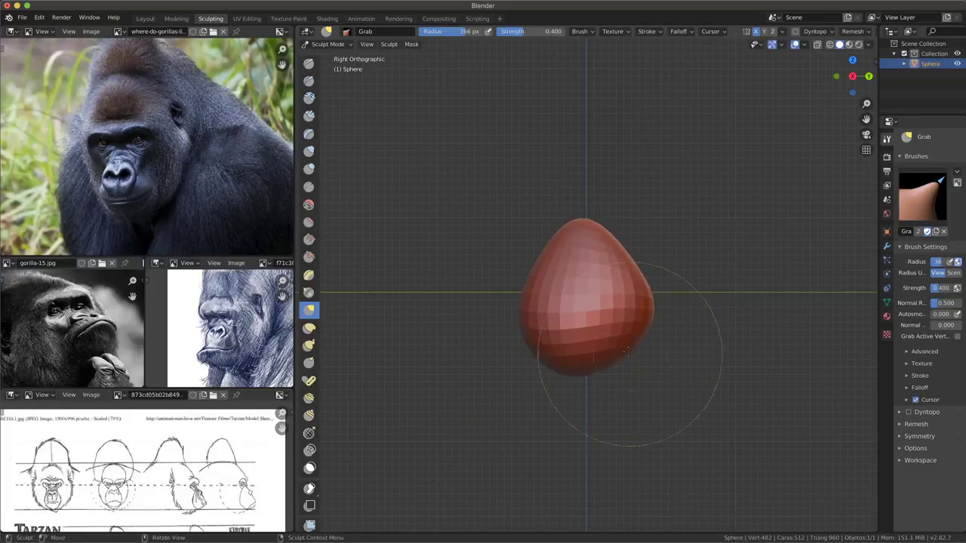
{"action": "left_click_drag", "start_coordinate": [581, 360], "coordinate": [634, 362]}
{"action": "middle_click_drag", "start_coordinate": [584, 395], "coordinate": [625, 366]}
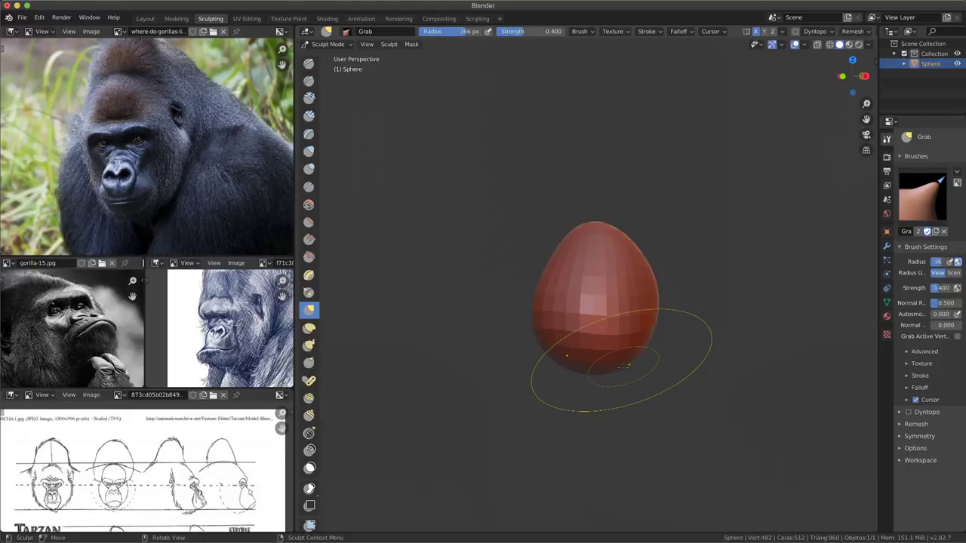
- Undo and redo the last Grab stroke repeatedly to compare before and after
{"action": "key", "text": "ctrl+z"}
{"action": "key", "text": "ctrl+shift+z"}
{"action": "key", "text": "ctrl+z"}
{"action": "key", "text": "ctrl+shift+z"}
{"action": "key", "text": "ctrl+z"}
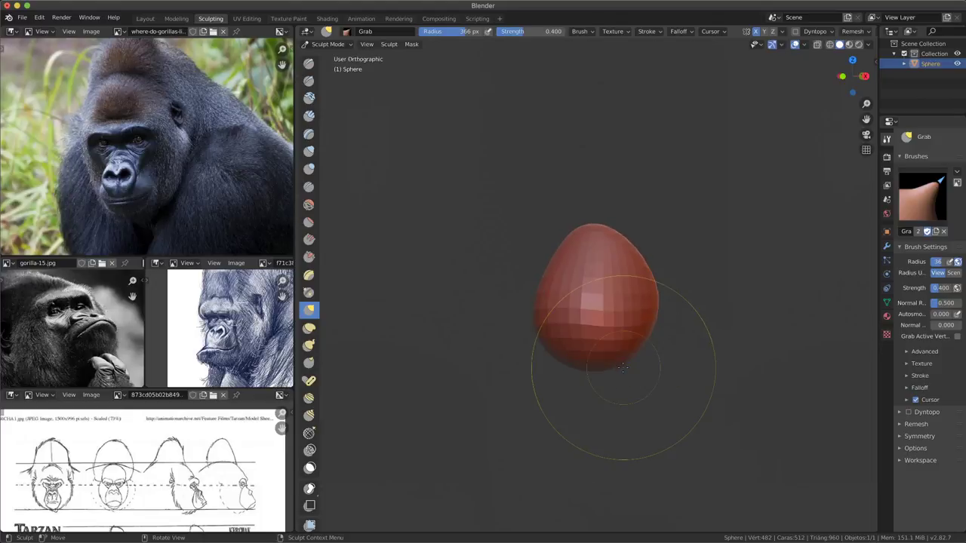
{"action": "key", "text": "ctrl+shift+z"}
- Switch to orthographic and orbit and zoom around the egg to inspect it from below
{"action": "key", "text": "KP_5"}
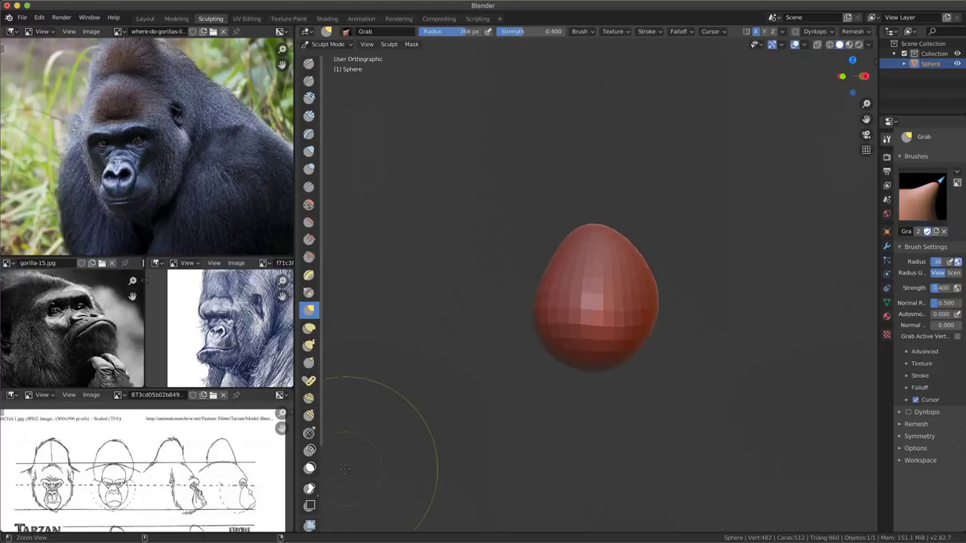
{"action": "scroll", "coordinate": [367, 453], "scroll_direction": "up", "scroll_amount": 3}
{"action": "scroll", "coordinate": [334, 345], "scroll_direction": "up", "scroll_amount": 2}
{"action": "scroll", "coordinate": [484, 354], "scroll_direction": "up", "scroll_amount": 1}
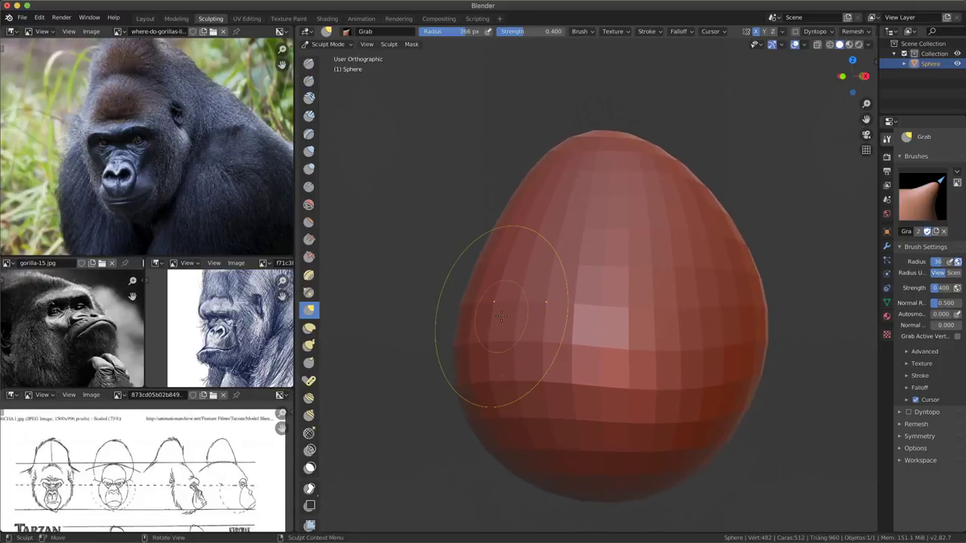
{"action": "middle_click_drag", "start_coordinate": [504, 320], "coordinate": [517, 407]}
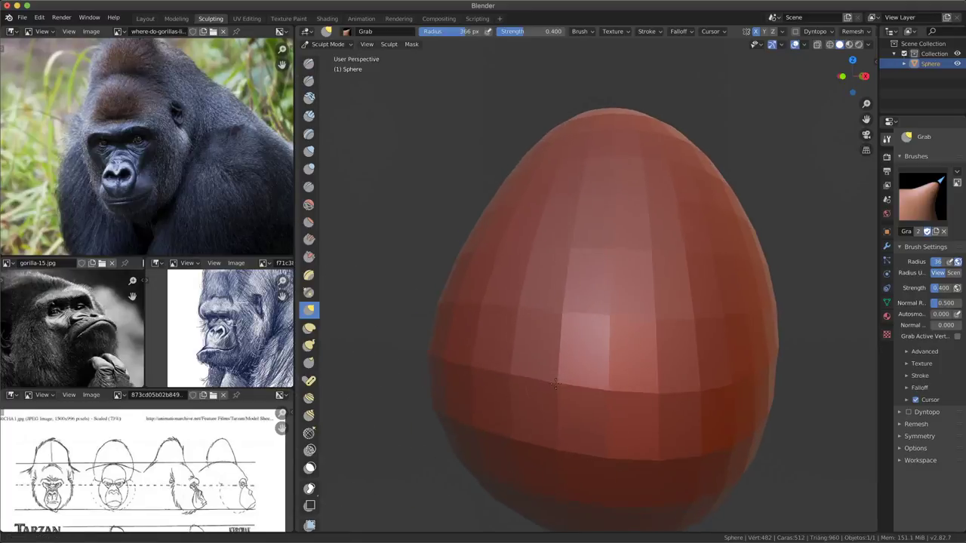
{"action": "scroll", "coordinate": [545, 335], "scroll_direction": "up", "scroll_amount": 3}
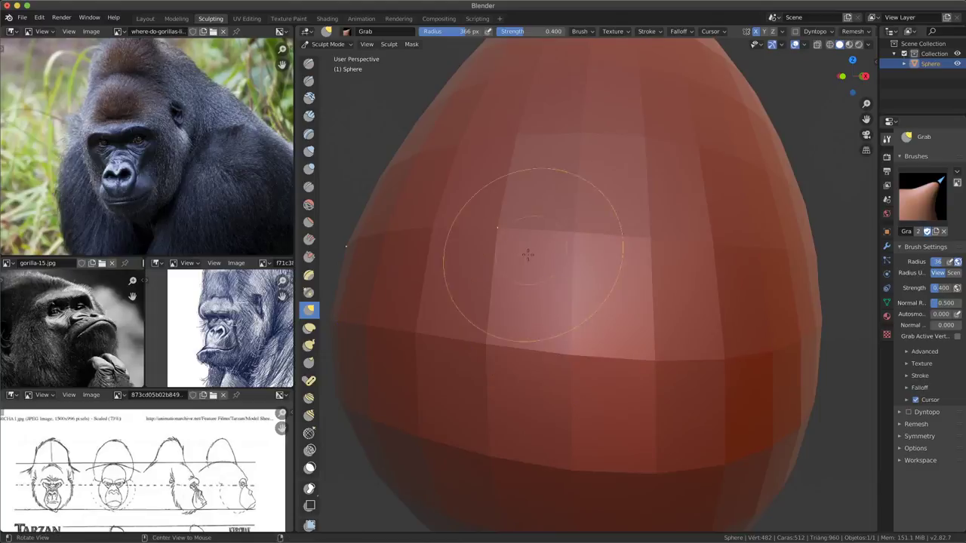
{"action": "mouse_move", "coordinate": [538, 259]}
{"action": "middle_mouse_down"}
{"action": "mouse_move", "coordinate": [521, 339]}
{"action": "mouse_move", "coordinate": [456, 328]}
{"action": "middle_mouse_up"}
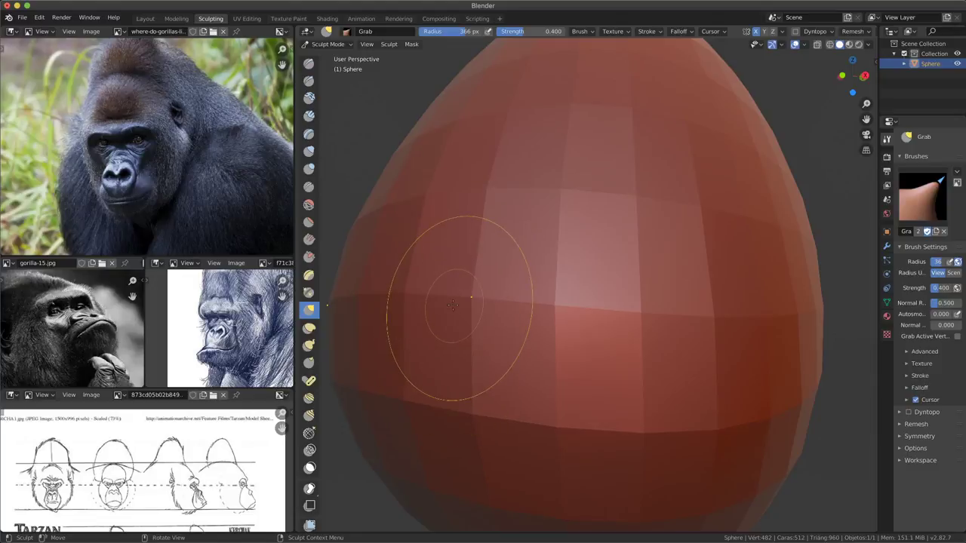
{"action": "key", "text": "KP_5"}
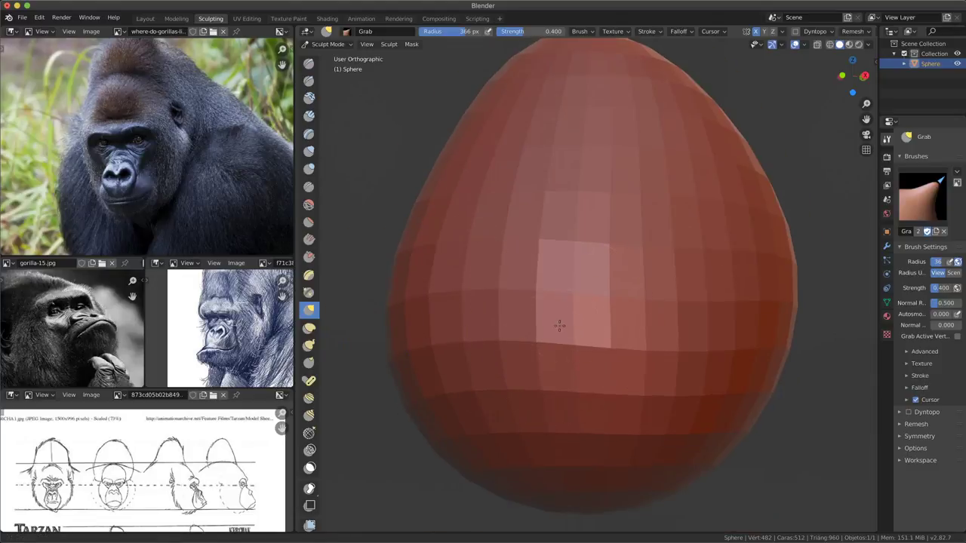
{"action": "scroll", "coordinate": [560, 323], "scroll_direction": "down", "scroll_amount": 1}
{"action": "scroll", "coordinate": [572, 302], "scroll_direction": "down", "scroll_amount": 1}
{"action": "mouse_move", "coordinate": [549, 335]}
{"action": "middle_mouse_down"}
{"action": "mouse_move", "coordinate": [712, 280]}
{"action": "mouse_move", "coordinate": [733, 314]}
{"action": "mouse_move", "coordinate": [542, 393]}
{"action": "mouse_move", "coordinate": [526, 411]}
{"action": "middle_mouse_up"}
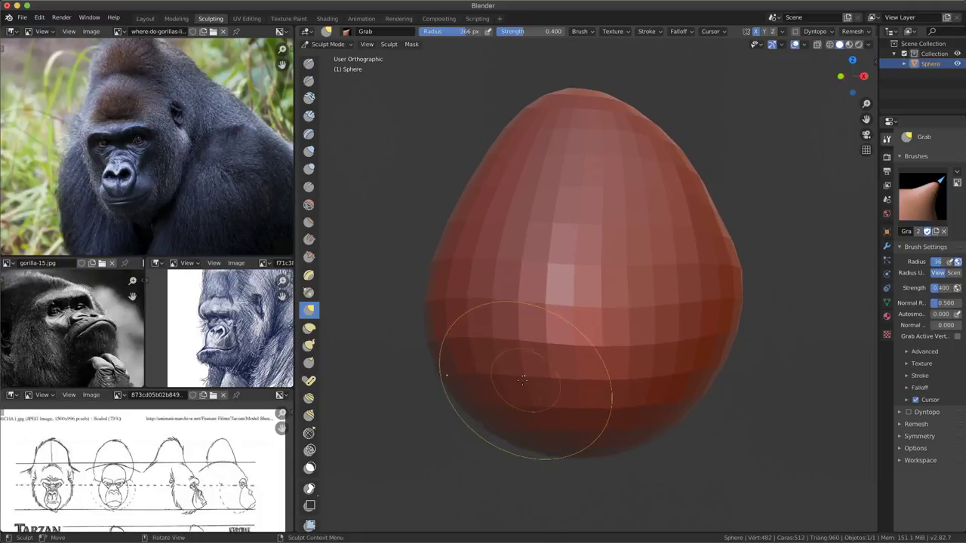
- Enlarge the Grab brush to 436 px and pull the egg's lower-left side up and outward
{"action": "key", "text": "f"}
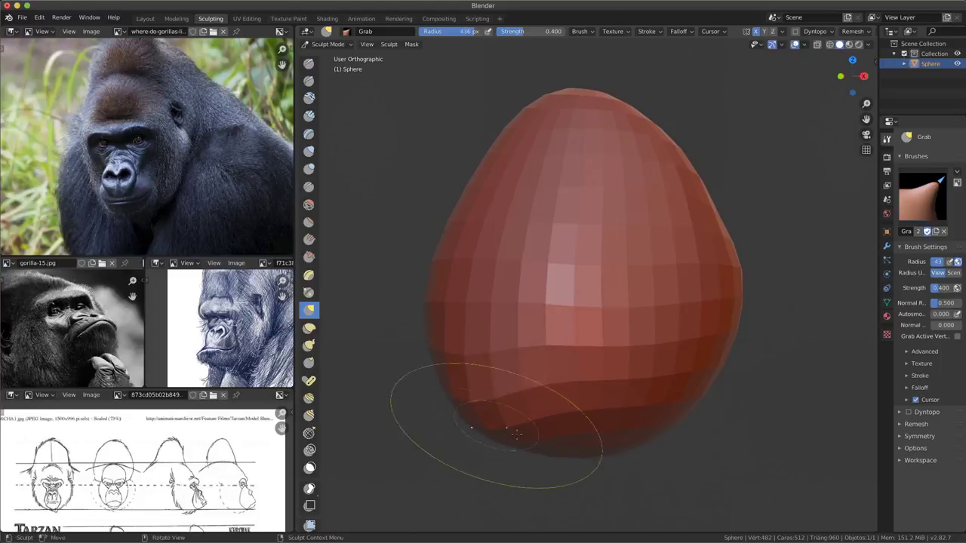
{"action": "left_click_drag", "start_coordinate": [464, 417], "coordinate": [437, 401]}
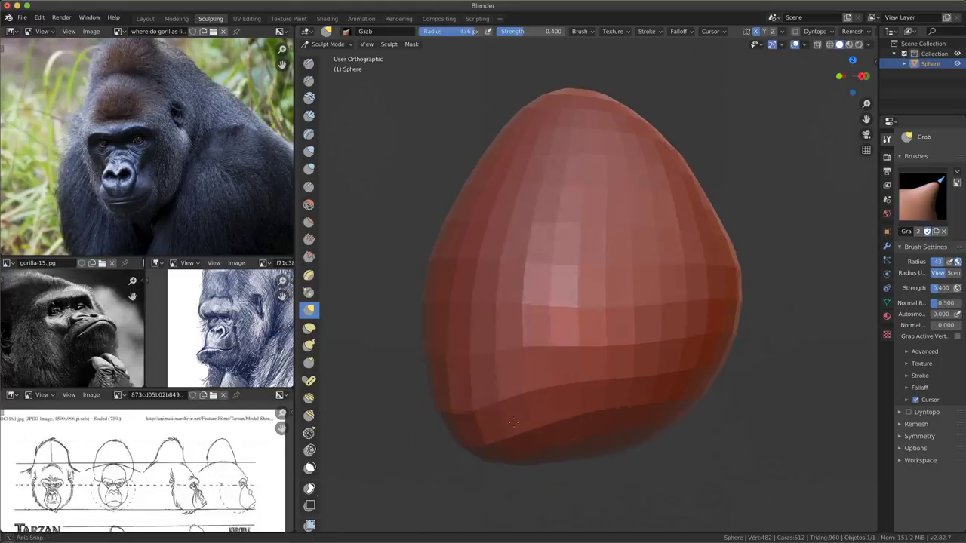
{"action": "middle_click_drag", "start_coordinate": [442, 419], "coordinate": [496, 420]}
{"action": "left_click_drag", "start_coordinate": [434, 349], "coordinate": [455, 276]}
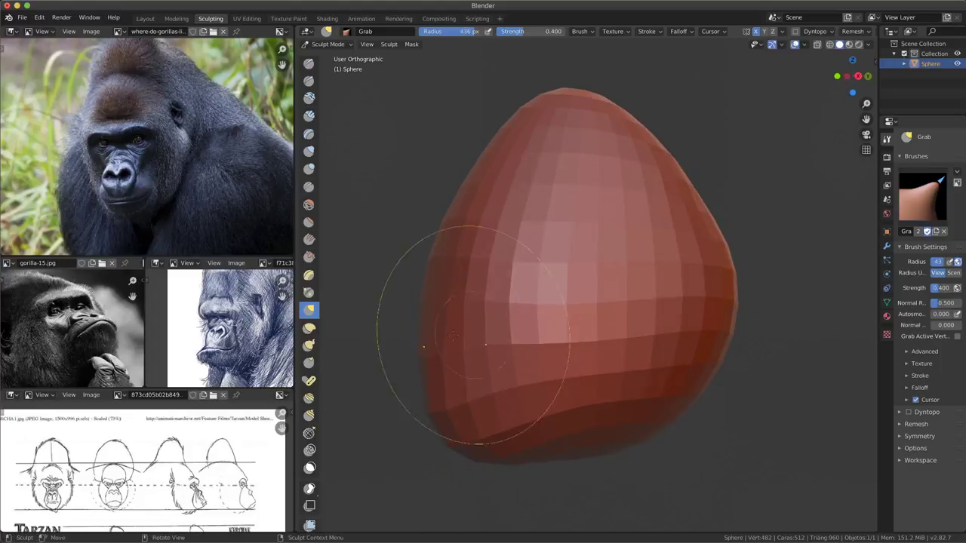
{"action": "left_click_drag", "start_coordinate": [453, 335], "coordinate": [421, 390]}
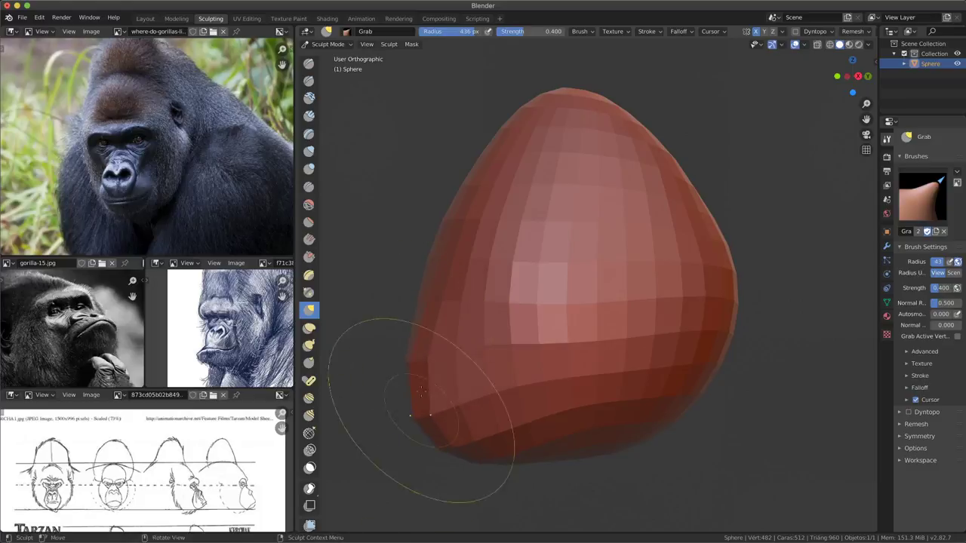
{"action": "mouse_move", "coordinate": [524, 415]}
{"action": "middle_mouse_down"}
{"action": "mouse_move", "coordinate": [504, 444]}
{"action": "mouse_move", "coordinate": [473, 383]}
{"action": "mouse_move", "coordinate": [577, 468]}
{"action": "mouse_move", "coordinate": [481, 202]}
{"action": "mouse_move", "coordinate": [475, 222]}
{"action": "mouse_move", "coordinate": [498, 196]}
{"action": "mouse_move", "coordinate": [468, 242]}
{"action": "mouse_move", "coordinate": [410, 162]}
{"action": "mouse_move", "coordinate": [539, 258]}
{"action": "mouse_move", "coordinate": [561, 317]}
{"action": "mouse_move", "coordinate": [635, 282]}
{"action": "mouse_move", "coordinate": [664, 355]}
{"action": "mouse_move", "coordinate": [616, 404]}
{"action": "mouse_move", "coordinate": [730, 358]}
{"action": "mouse_move", "coordinate": [673, 294]}
{"action": "middle_mouse_up"}
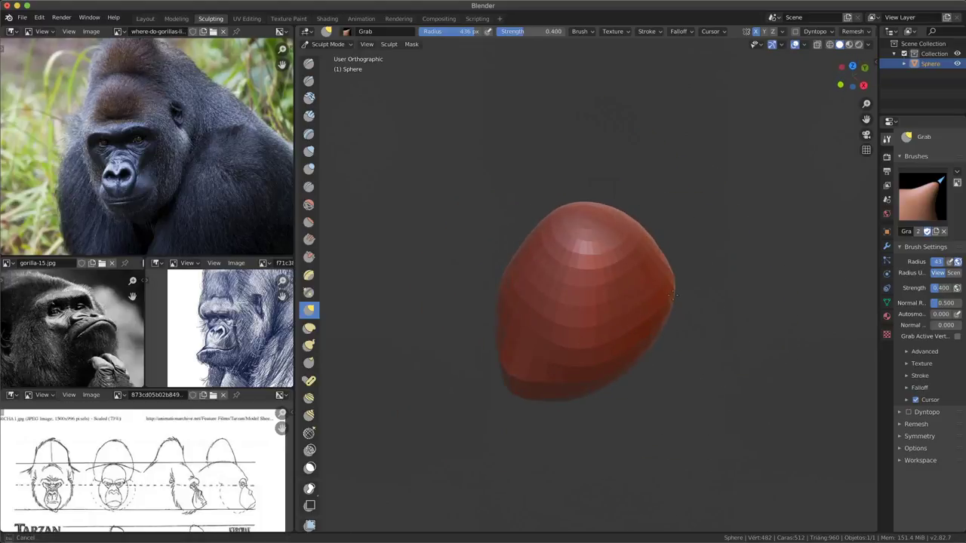
- Nudge the right side inward, pull the lower-left outward, and view Front Orthographic
{"action": "left_click_drag", "start_coordinate": [674, 293], "coordinate": [667, 290]}
{"action": "mouse_move", "coordinate": [669, 300]}
{"action": "middle_mouse_down"}
{"action": "mouse_move", "coordinate": [547, 307]}
{"action": "mouse_move", "coordinate": [442, 387]}
{"action": "middle_mouse_up"}
{"action": "left_click_drag", "start_coordinate": [477, 334], "coordinate": [467, 313]}
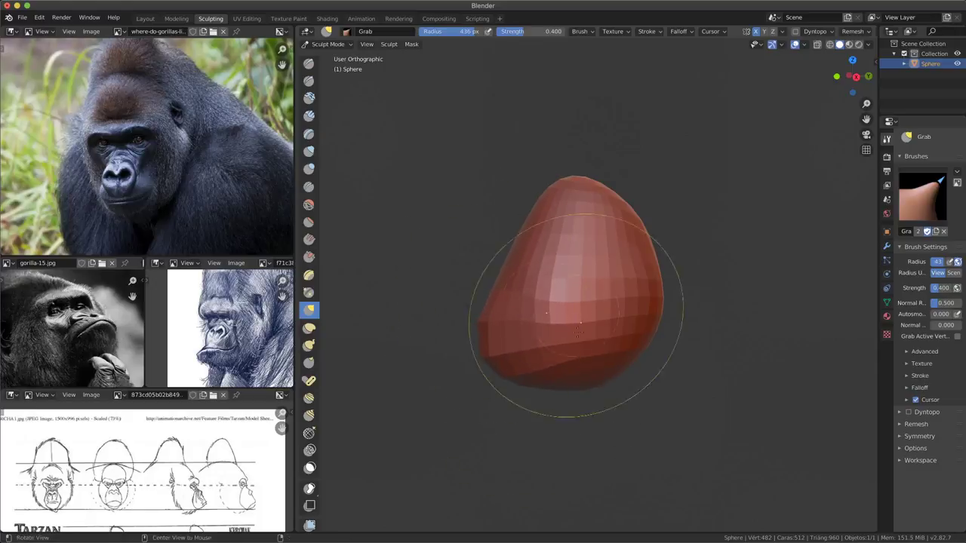
{"action": "middle_click_drag", "start_coordinate": [562, 302], "coordinate": [573, 281]}
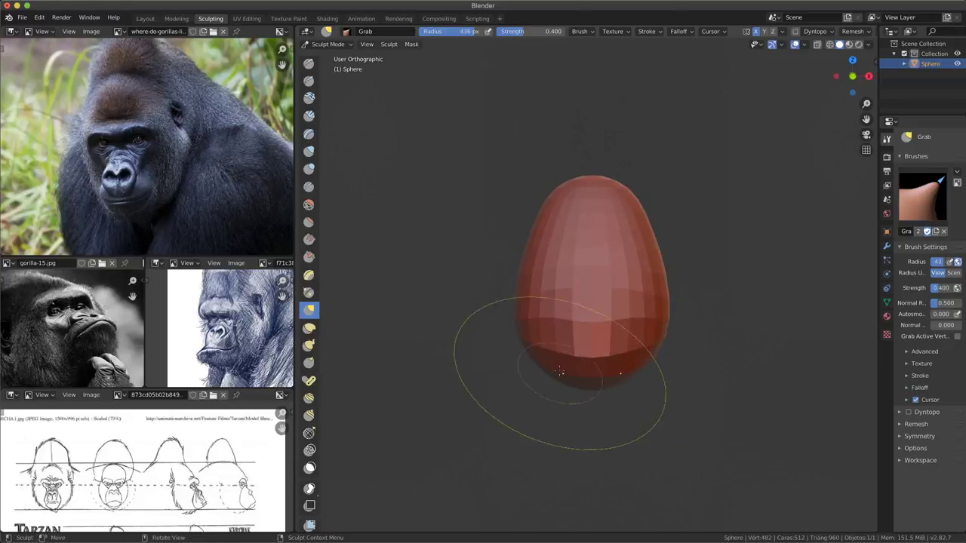
{"action": "key", "text": "KP_1"}
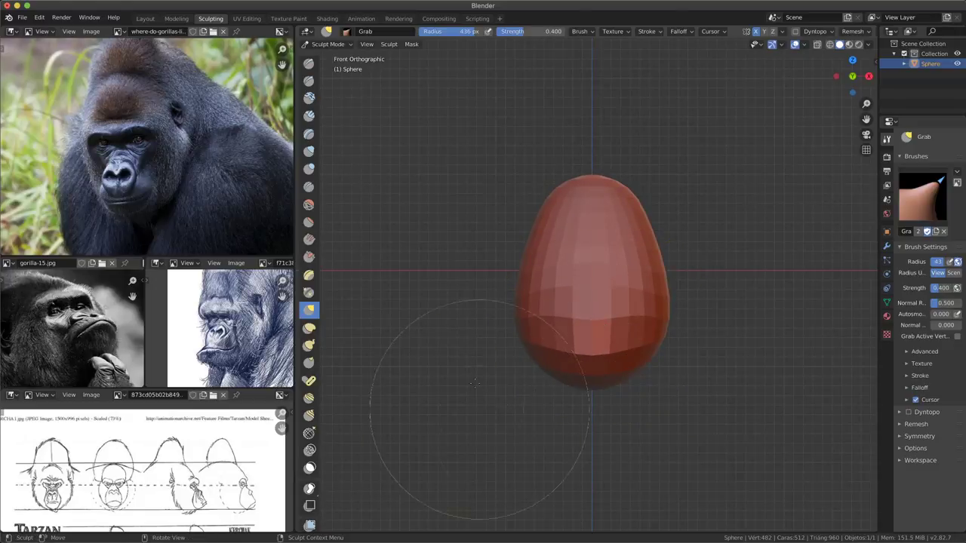
- In Object Mode, duplicate the egg and move the copy left along X
{"action": "left_click", "coordinate": [332, 44]}
{"action": "left_click", "coordinate": [335, 51]}
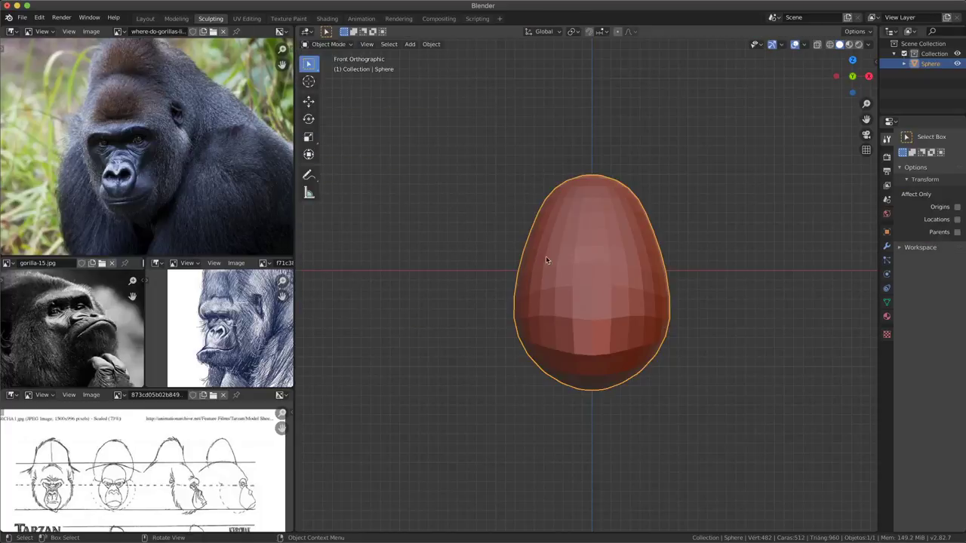
{"action": "key", "text": "shift+d"}
{"action": "left_click", "coordinate": [468, 335]}
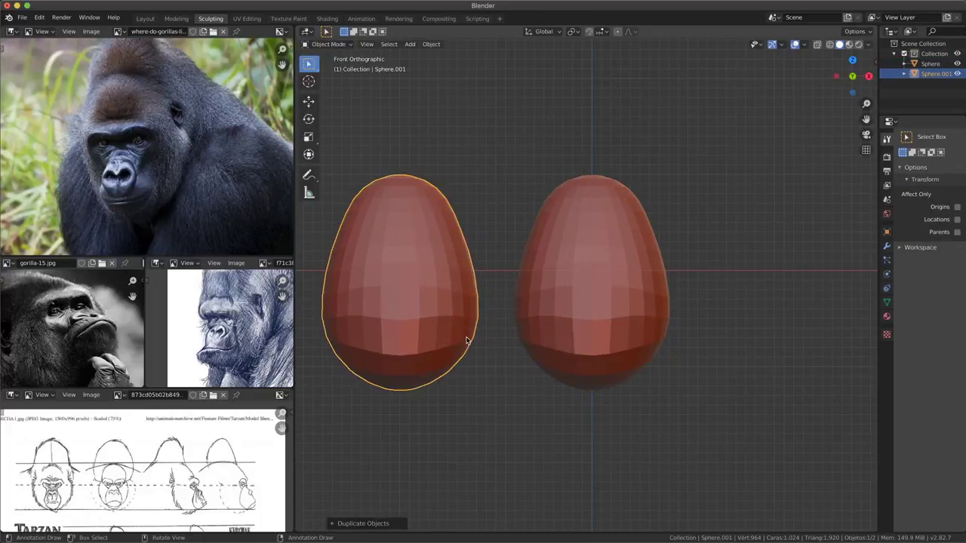
{"action": "scroll", "coordinate": [512, 390], "scroll_direction": "down", "scroll_amount": 1}
{"action": "scroll", "coordinate": [511, 390], "scroll_direction": "down", "scroll_amount": 2}
{"action": "scroll", "coordinate": [563, 399], "scroll_direction": "down", "scroll_amount": 1}
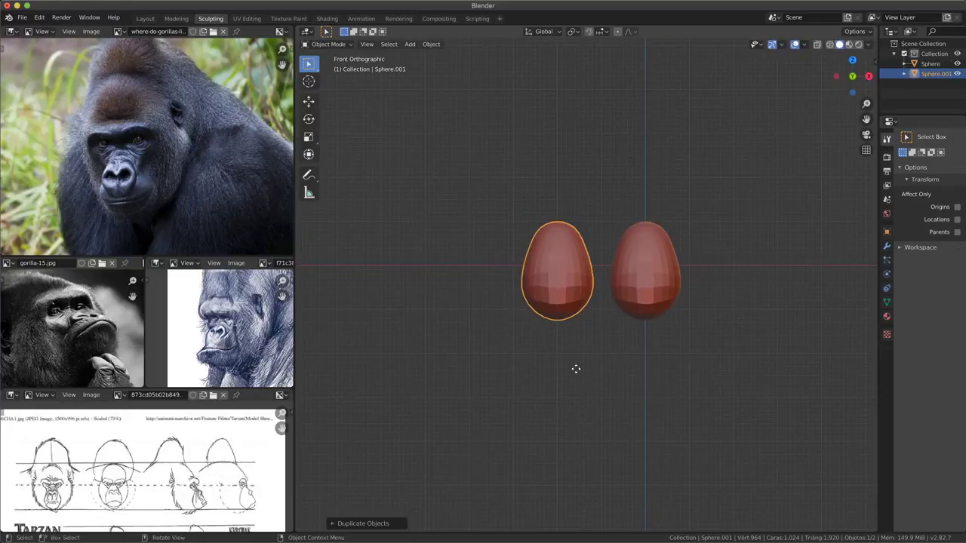
{"action": "key", "text": "g"}
{"action": "key", "text": "x"}
{"action": "left_click", "coordinate": [400, 371]}
{"action": "scroll", "coordinate": [567, 377], "scroll_direction": "up", "scroll_amount": 1}
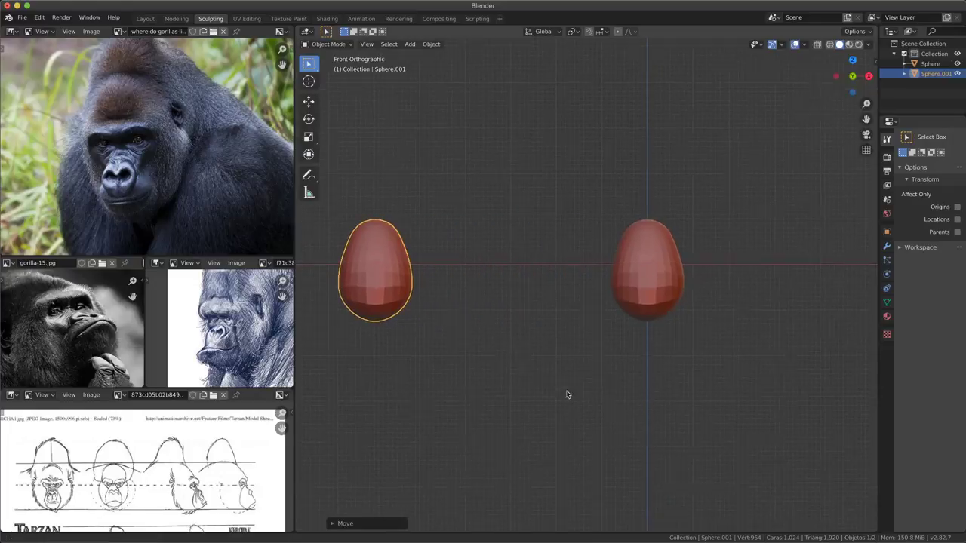
- Hide the Sphere.001 copy and reselect the original Sphere
{"action": "left_click", "coordinate": [675, 305]}
{"action": "left_click", "coordinate": [350, 288]}
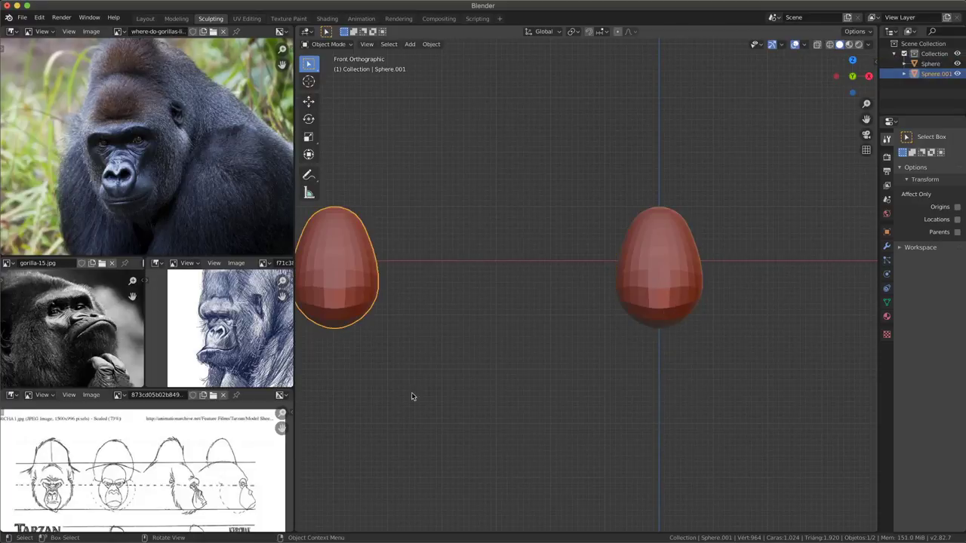
{"action": "key", "text": "h"}
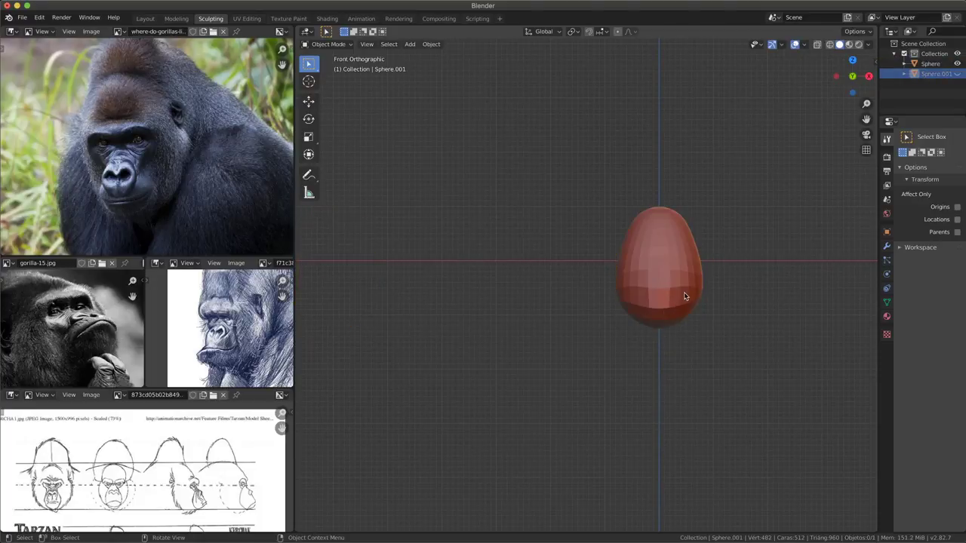
{"action": "left_click", "coordinate": [686, 297]}
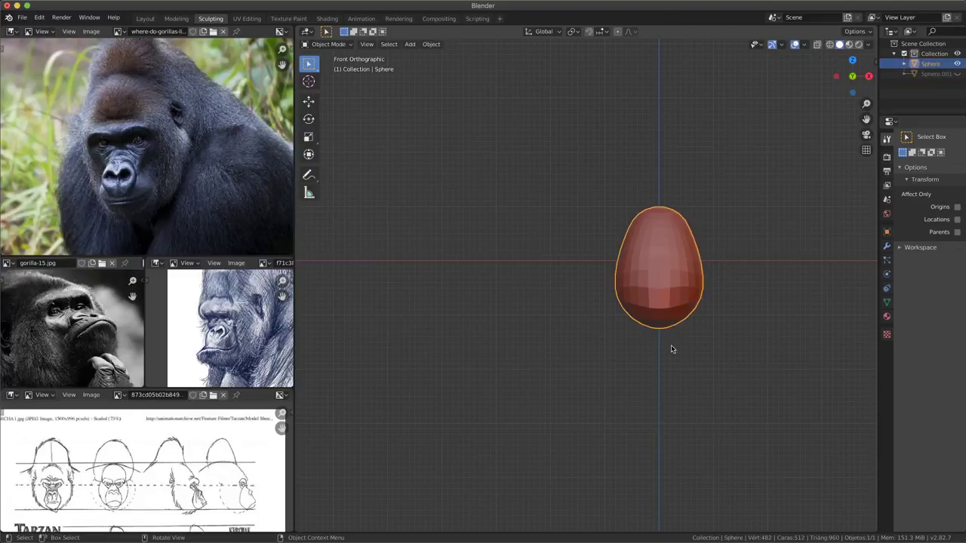
{"action": "left_click", "coordinate": [337, 46]}
- Return the original Sphere to Sculpt Mode and zoom in to frame the egg
{"action": "left_click", "coordinate": [332, 78]}
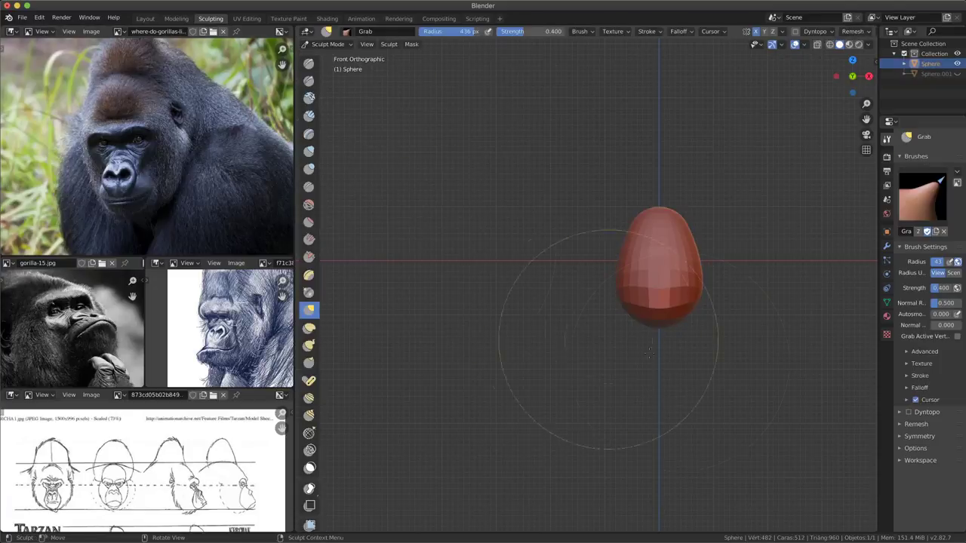
{"action": "scroll", "coordinate": [695, 325], "scroll_direction": "up", "scroll_amount": 2}
{"action": "scroll", "coordinate": [694, 323], "scroll_direction": "up", "scroll_amount": 2}
{"action": "mouse_move", "coordinate": [694, 323]}
{"action": "middle_mouse_down", "text": "shift"}
{"action": "mouse_move", "coordinate": [595, 356]}
{"action": "mouse_move", "coordinate": [619, 397]}
{"action": "middle_mouse_up", "text": "shift"}
{"action": "scroll", "coordinate": [595, 362], "scroll_direction": "up", "scroll_amount": 1}
{"action": "scroll", "coordinate": [594, 374], "scroll_direction": "up", "scroll_amount": 1}
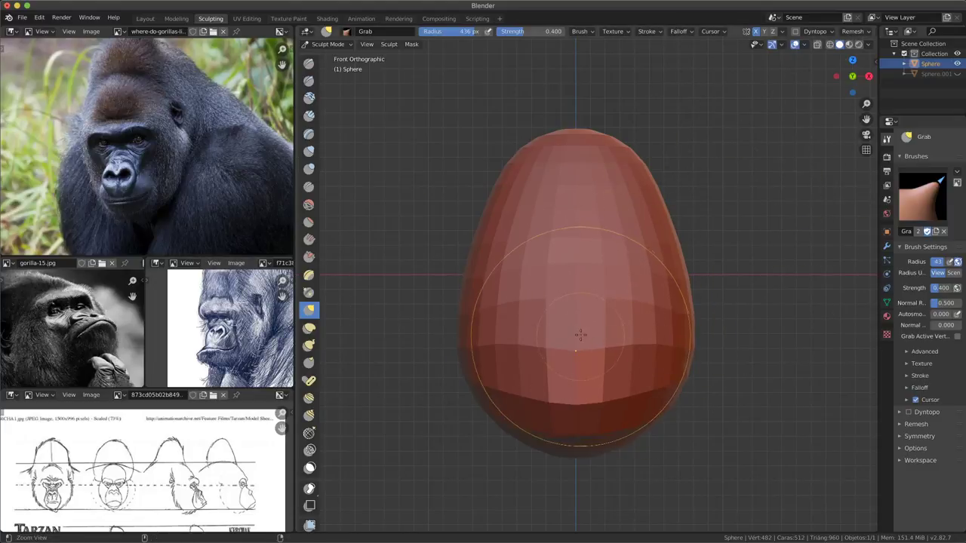
{"action": "middle_click_drag", "start_coordinate": [580, 334], "coordinate": [649, 242], "text": "ctrl"}
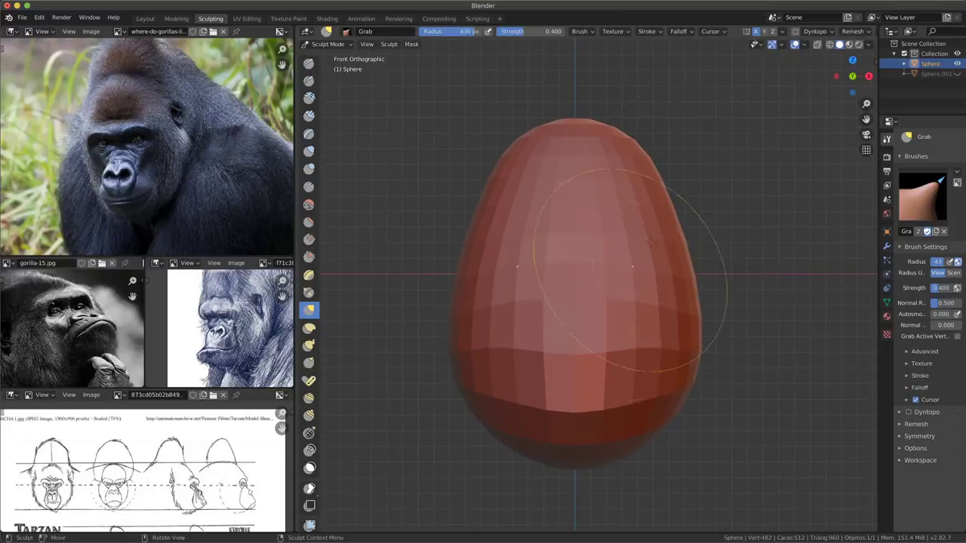
- Enable Dyntopo, accept the vertex-data warning, review its detail settings, and select the Simplify brush
{"action": "left_click", "coordinate": [794, 32]}
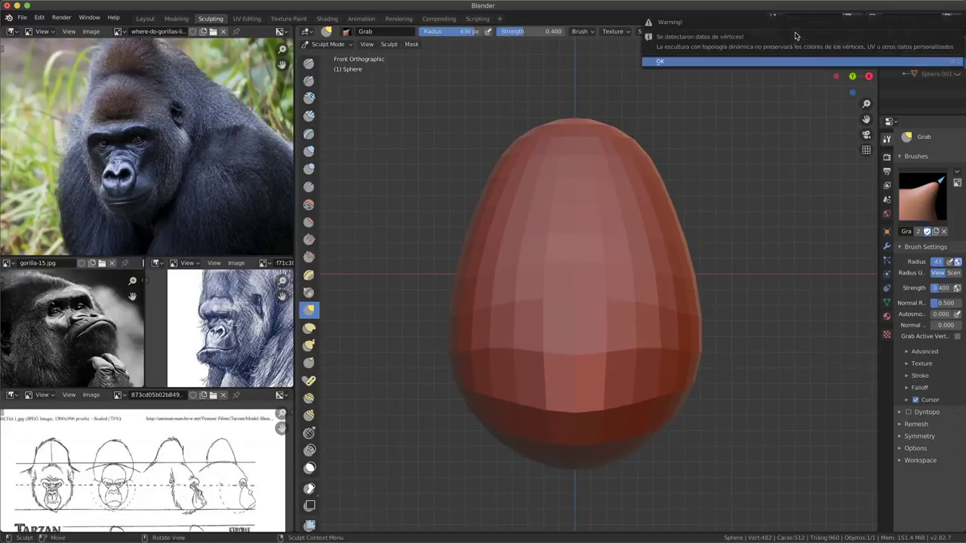
{"action": "left_click", "coordinate": [793, 62]}
{"action": "left_click", "coordinate": [818, 32]}
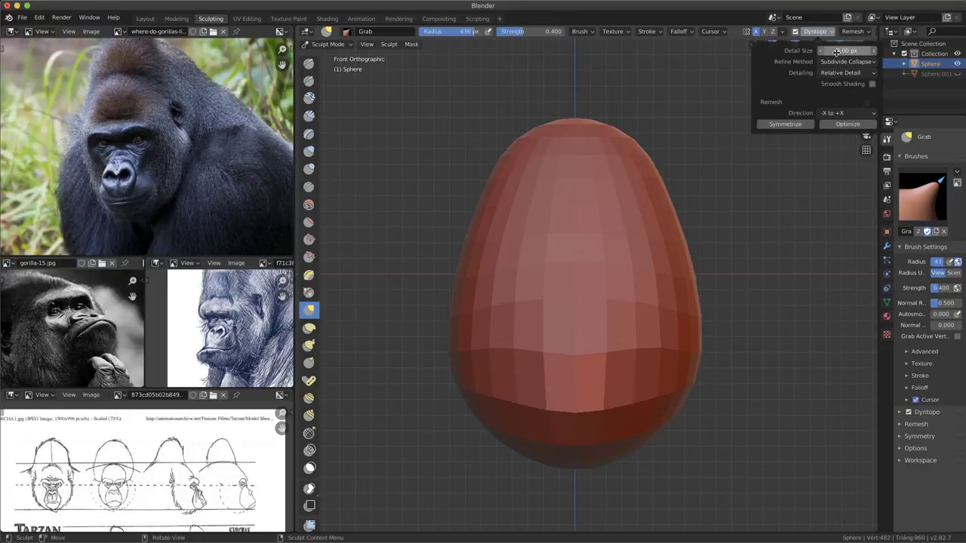
{"action": "scroll", "coordinate": [548, 303], "scroll_direction": "up", "scroll_amount": 2}
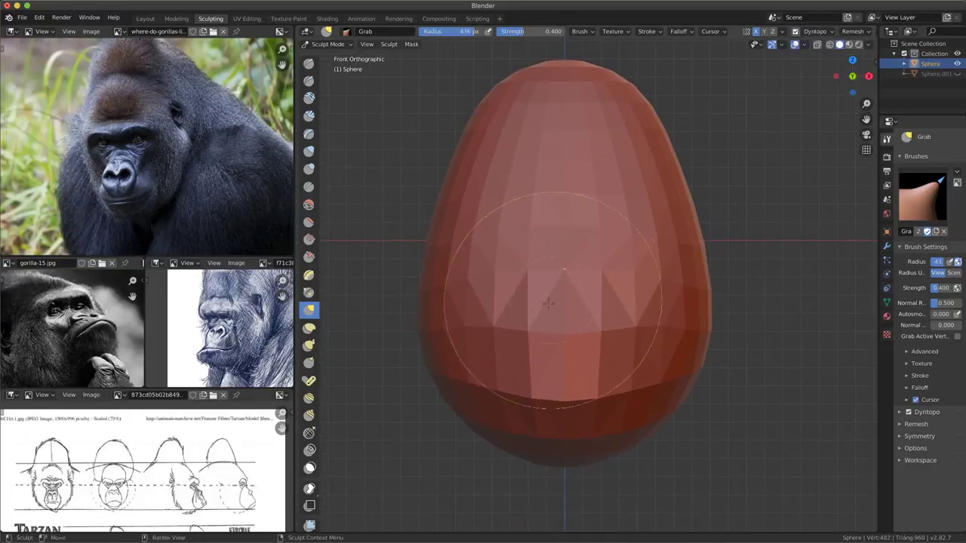
{"action": "left_click", "coordinate": [310, 450]}
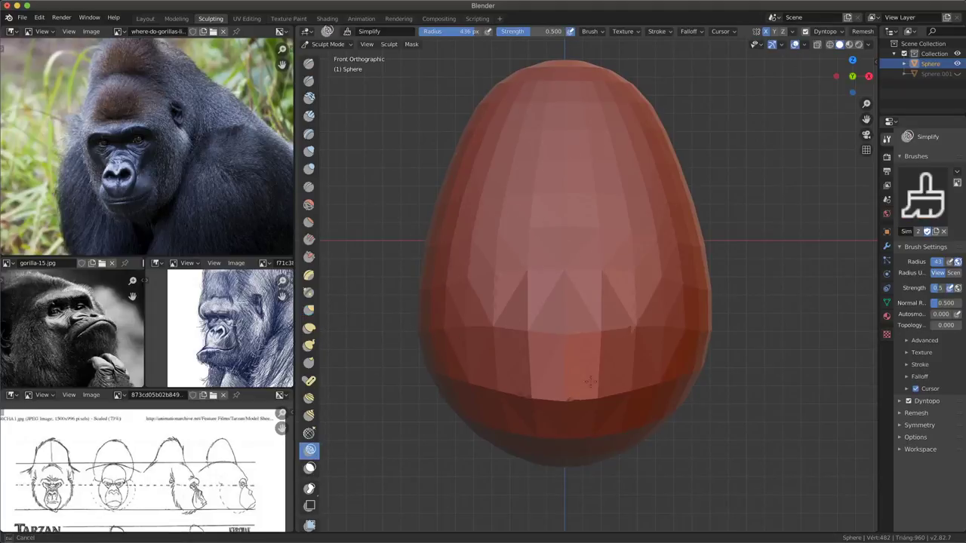
{"action": "middle_click_drag", "start_coordinate": [488, 444], "coordinate": [481, 295]}
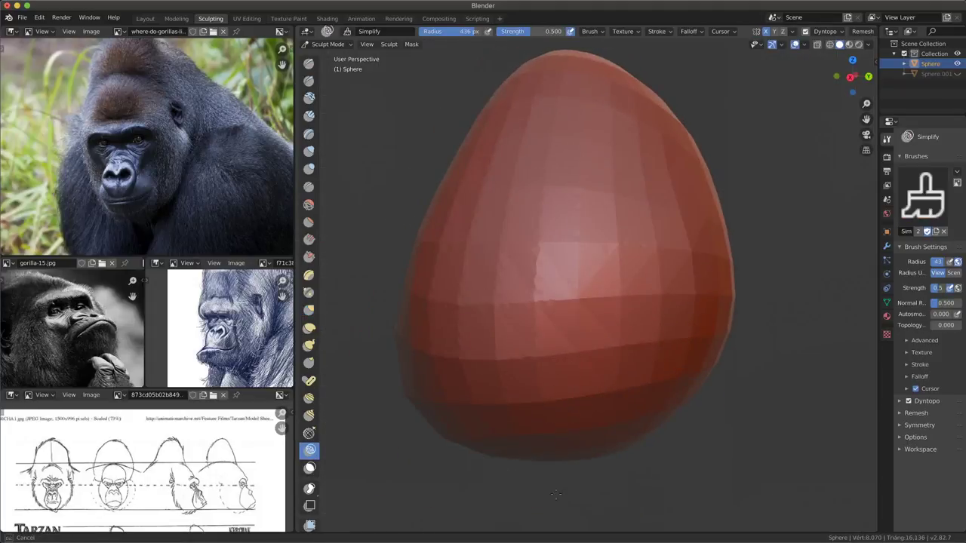
- Smooth the faceted egg with Simplify strokes in orthographic view, reaching about 24,000 triangles
{"action": "mouse_move", "coordinate": [537, 311]}
{"action": "middle_mouse_down"}
{"action": "mouse_move", "coordinate": [539, 321]}
{"action": "mouse_move", "coordinate": [500, 224]}
{"action": "middle_mouse_up"}
{"action": "key", "text": "KP_5"}
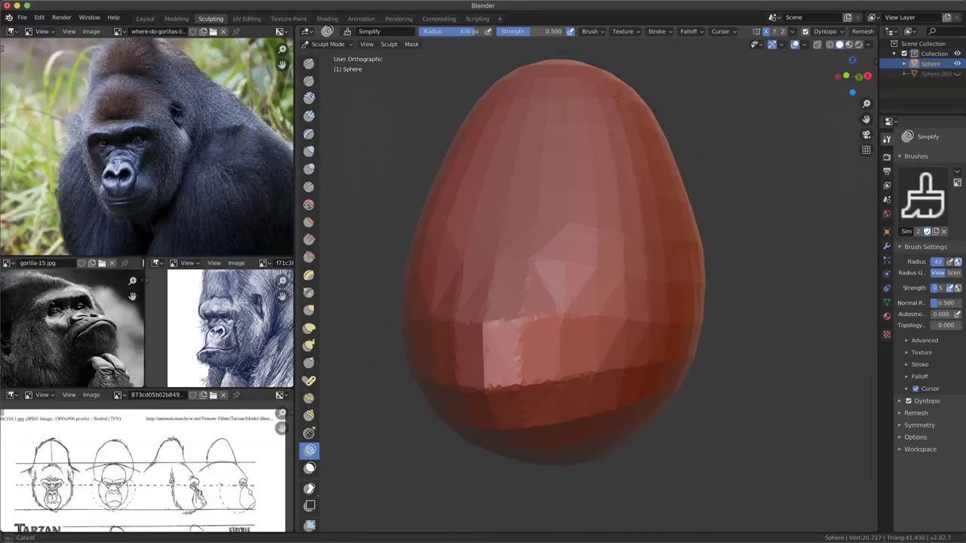
{"action": "middle_click_drag", "start_coordinate": [617, 96], "coordinate": [598, 291]}
{"action": "middle_click_drag", "start_coordinate": [529, 264], "coordinate": [583, 99]}
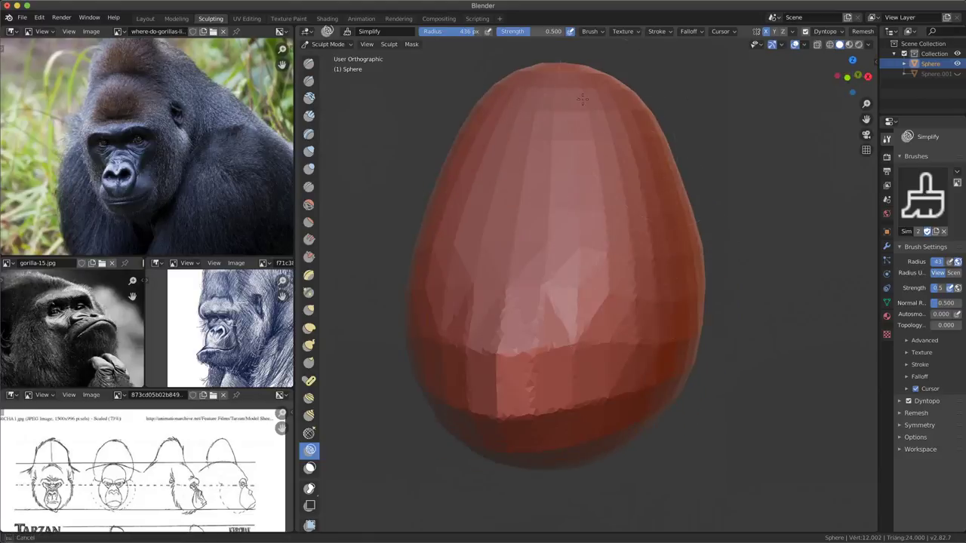
{"action": "middle_click_drag", "start_coordinate": [516, 255], "coordinate": [655, 269]}
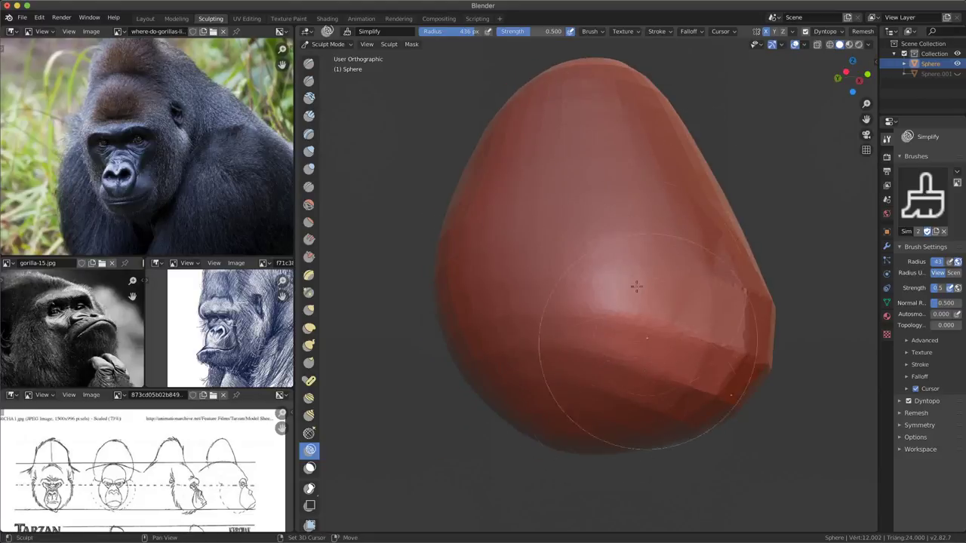
{"action": "mouse_move", "coordinate": [596, 441]}
{"action": "middle_mouse_down"}
{"action": "mouse_move", "coordinate": [647, 430]}
{"action": "mouse_move", "coordinate": [384, 303]}
{"action": "middle_mouse_up"}
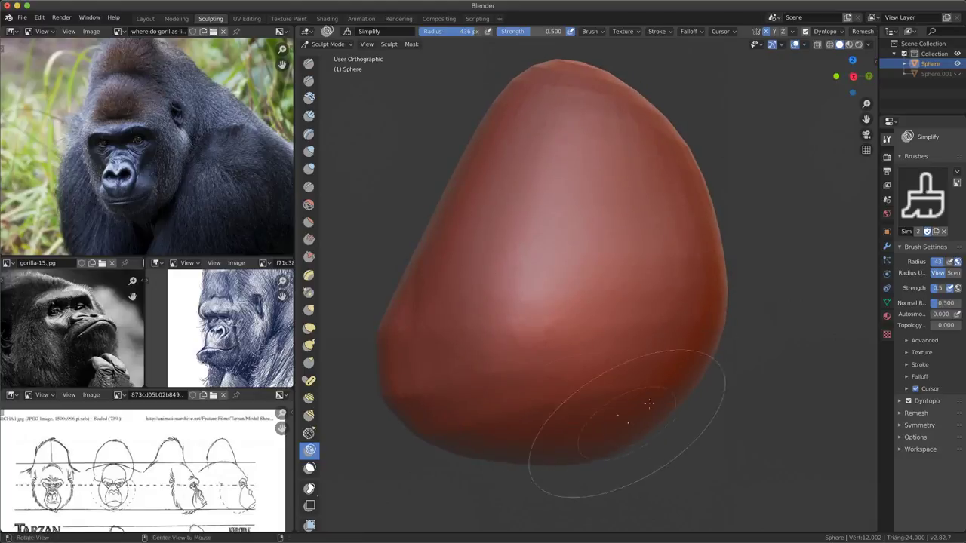
{"action": "middle_click_drag", "start_coordinate": [648, 405], "coordinate": [521, 231]}
{"action": "mouse_move", "coordinate": [769, 336]}
{"action": "middle_mouse_down"}
{"action": "mouse_move", "coordinate": [452, 398]}
{"action": "mouse_move", "coordinate": [547, 377]}
{"action": "mouse_move", "coordinate": [631, 253]}
{"action": "middle_mouse_up"}
{"action": "scroll", "coordinate": [583, 326], "scroll_direction": "up", "scroll_amount": 2}
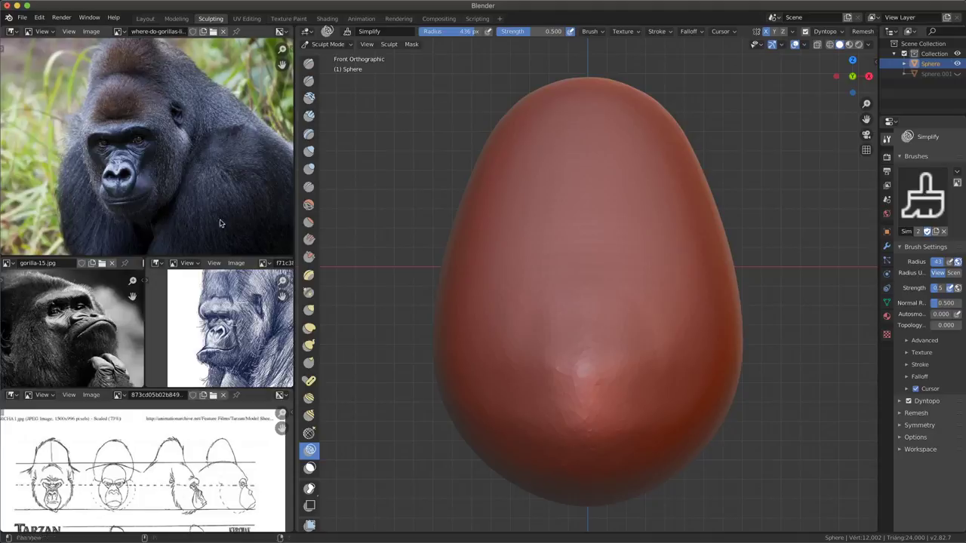
- Zoom in on the gorilla sketch and reference images in the side editors
{"action": "scroll", "coordinate": [192, 189], "scroll_direction": "down", "scroll_amount": 2}
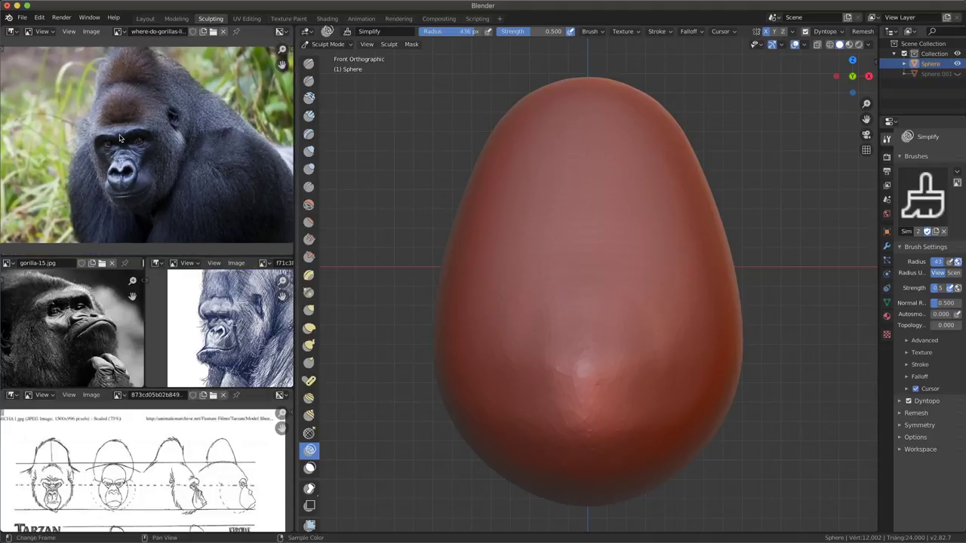
{"action": "mouse_move", "coordinate": [218, 281]}
{"action": "middle_mouse_down", "text": "ctrl"}
{"action": "mouse_move", "coordinate": [220, 364]}
{"action": "mouse_move", "coordinate": [216, 336]}
{"action": "mouse_move", "coordinate": [189, 345]}
{"action": "middle_mouse_up", "text": "ctrl"}
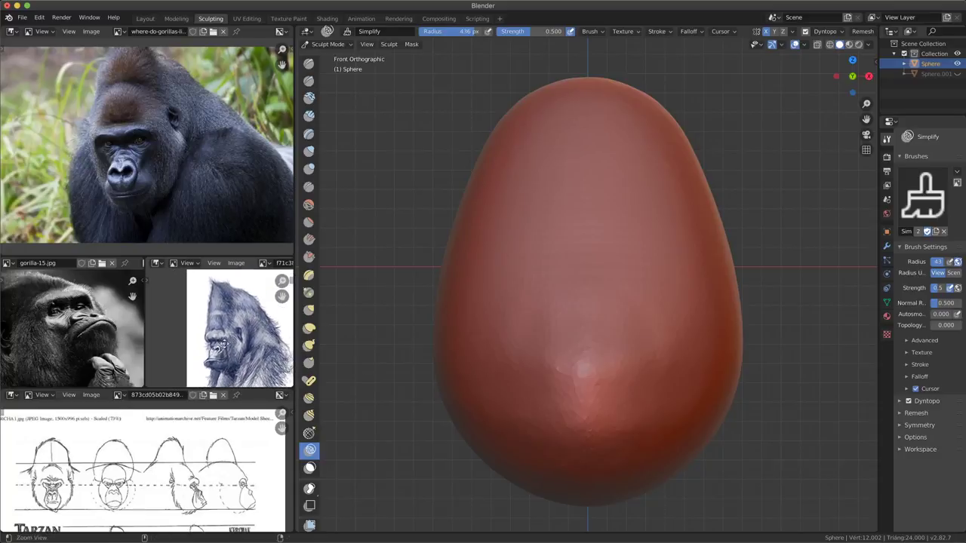
{"action": "mouse_move", "coordinate": [113, 338]}
{"action": "middle_mouse_down", "text": "ctrl"}
{"action": "mouse_move", "coordinate": [111, 364]}
{"action": "mouse_move", "coordinate": [173, 298]}
{"action": "middle_mouse_up", "text": "ctrl"}
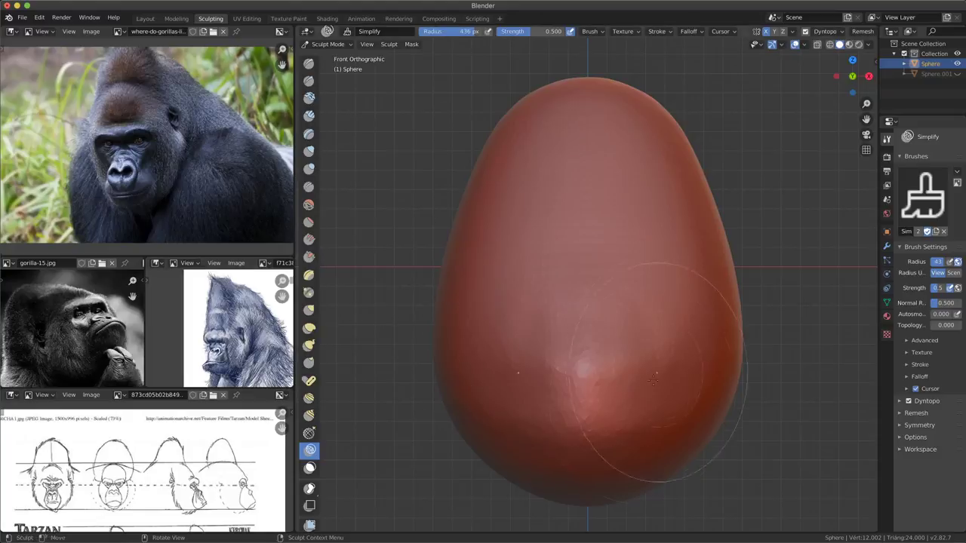
- Select the Clay Strips brush, radius 126 px at strength 0.600
{"action": "scroll", "coordinate": [655, 377], "scroll_direction": "up", "scroll_amount": 2}
{"action": "scroll", "coordinate": [575, 312], "scroll_direction": "down", "scroll_amount": 3}
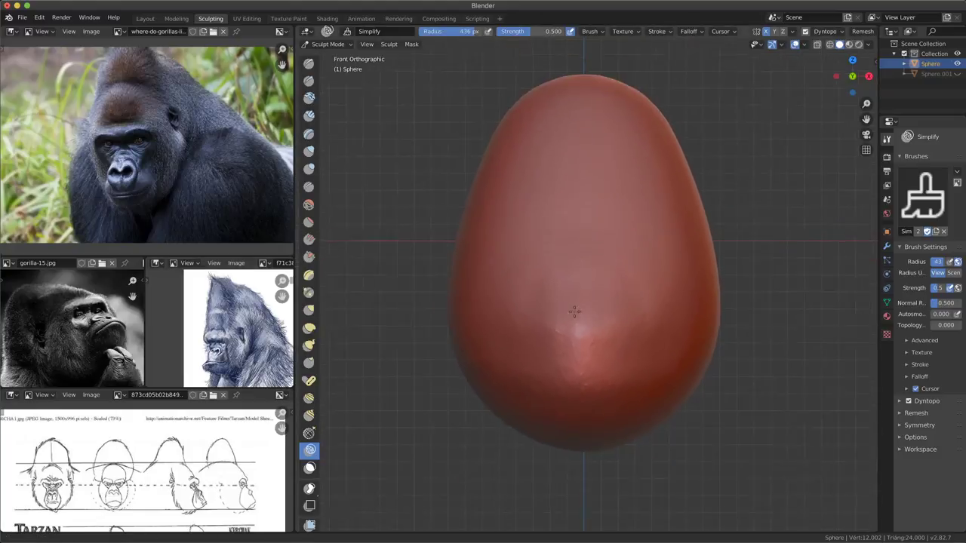
{"action": "scroll", "coordinate": [575, 311], "scroll_direction": "up", "scroll_amount": 1}
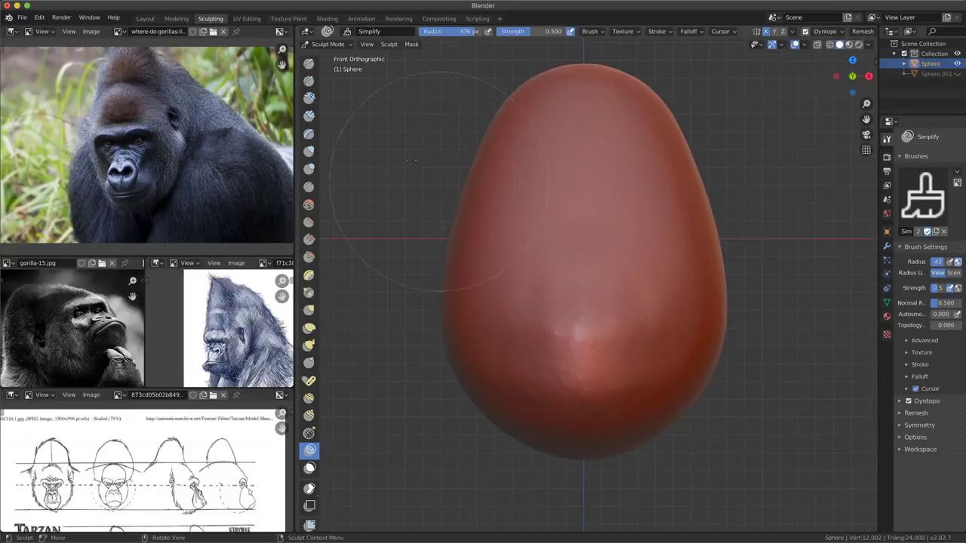
{"action": "left_click", "coordinate": [309, 117]}
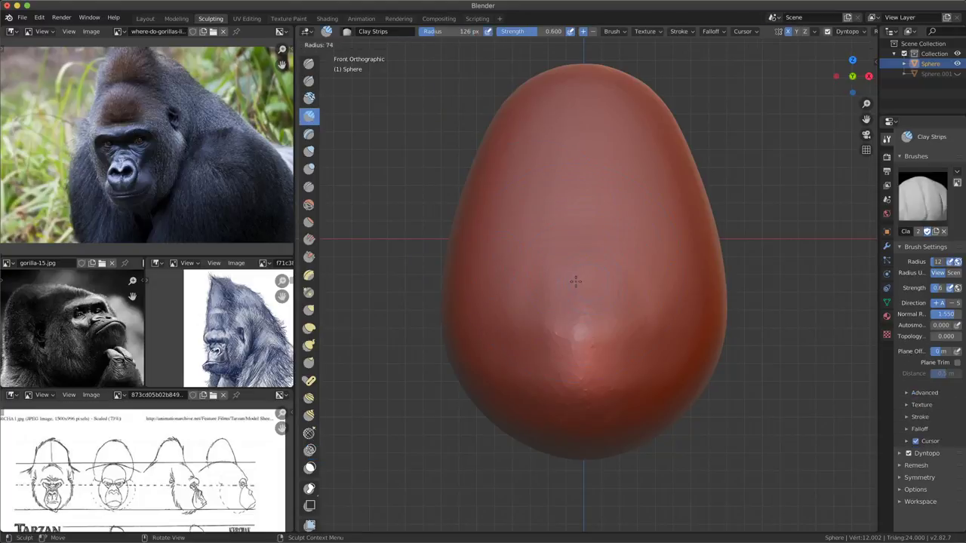
- Enlarge the brush to 314 px and stroke a horizontal lip ridge across the face
{"action": "key", "text": "bracketleft"}
{"action": "key", "text": "bracketleft"}
{"action": "key", "text": "bracketleft"}
{"action": "scroll", "coordinate": [576, 276], "scroll_direction": "up", "scroll_amount": 1}
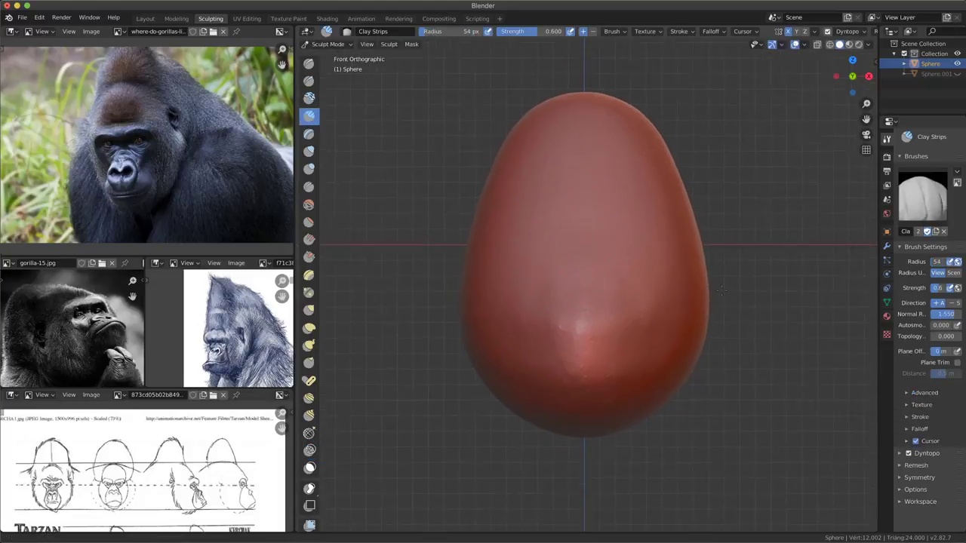
{"action": "scroll", "coordinate": [656, 268], "scroll_direction": "up", "scroll_amount": 1}
{"action": "key", "text": "bracketright"}
{"action": "key", "text": "bracketright"}
{"action": "key", "text": "bracketright"}
{"action": "left_click_drag", "start_coordinate": [622, 262], "coordinate": [560, 230]}
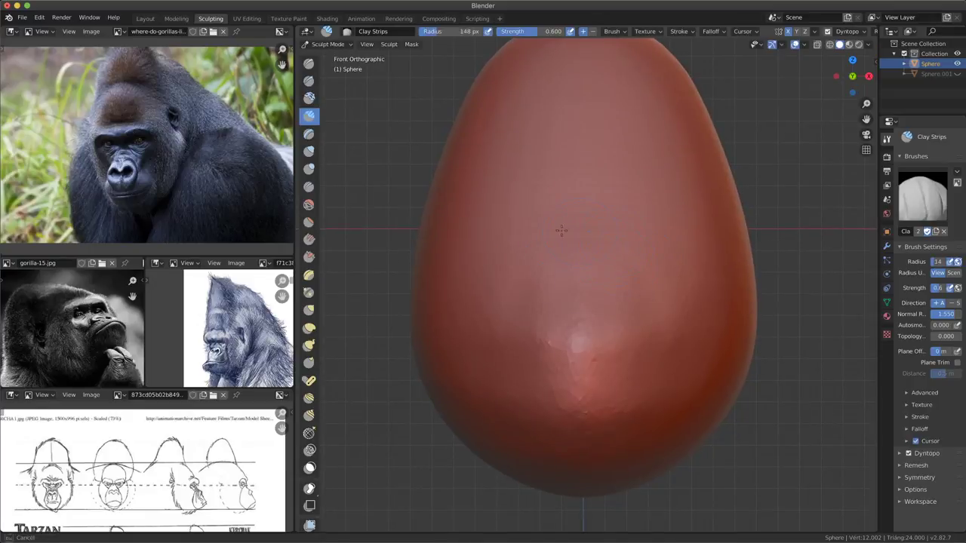
{"action": "mouse_move", "coordinate": [657, 236]}
{"action": "left_mouse_down"}
{"action": "mouse_move", "coordinate": [626, 236]}
{"action": "mouse_move", "coordinate": [615, 269]}
{"action": "mouse_move", "coordinate": [601, 249]}
{"action": "mouse_move", "coordinate": [570, 252]}
{"action": "left_mouse_up"}
{"action": "key", "text": "bracketright"}
{"action": "key", "text": "bracketright"}
{"action": "key", "text": "bracketright"}
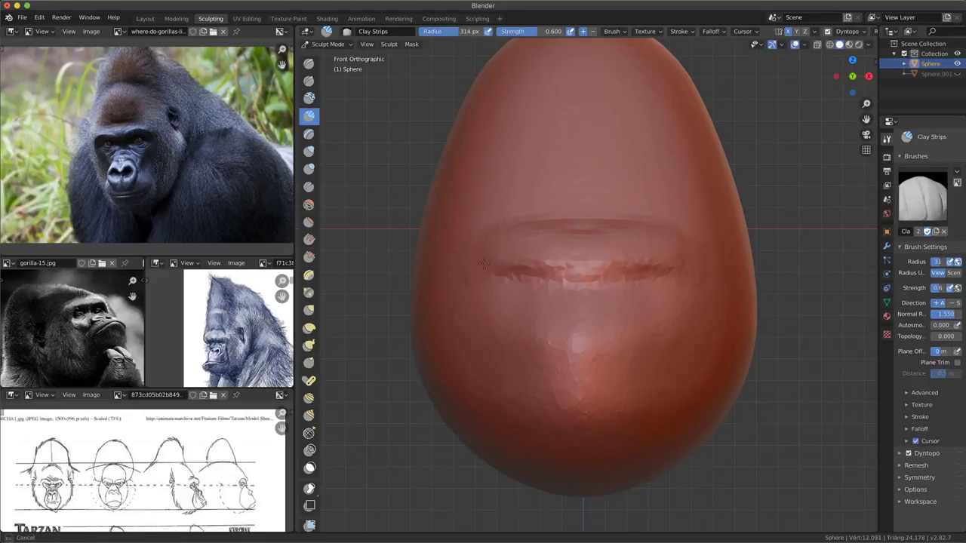
{"action": "left_click_drag", "start_coordinate": [484, 262], "coordinate": [675, 276]}
- Deepen the lip crease and build up a lower lip, undoing one stray stroke
{"action": "middle_click_drag", "start_coordinate": [678, 287], "coordinate": [706, 250], "text": "ctrl"}
{"action": "left_click_drag", "start_coordinate": [706, 250], "coordinate": [706, 250]}
{"action": "left_click_drag", "start_coordinate": [556, 247], "coordinate": [596, 252]}
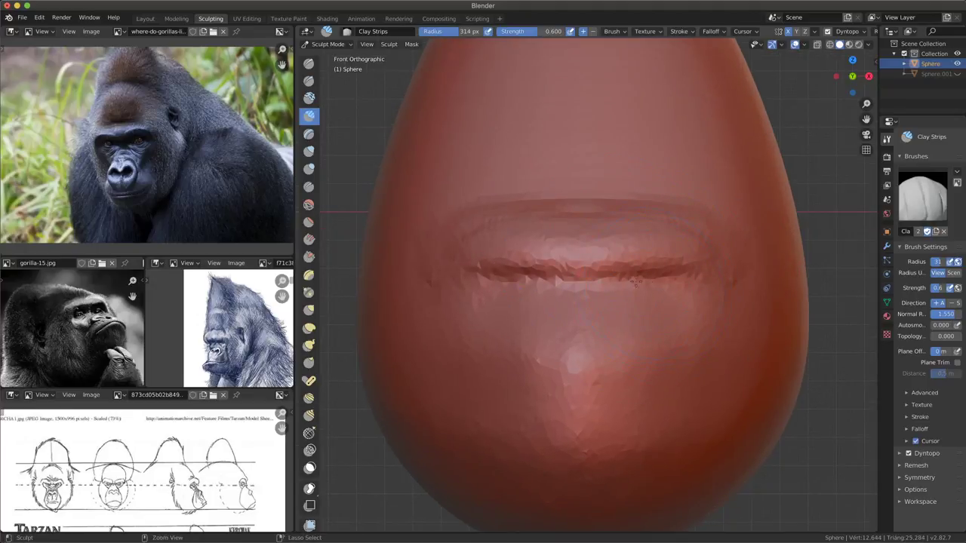
{"action": "left_click_drag", "start_coordinate": [635, 281], "coordinate": [627, 307]}
{"action": "key", "text": "ctrl+z"}
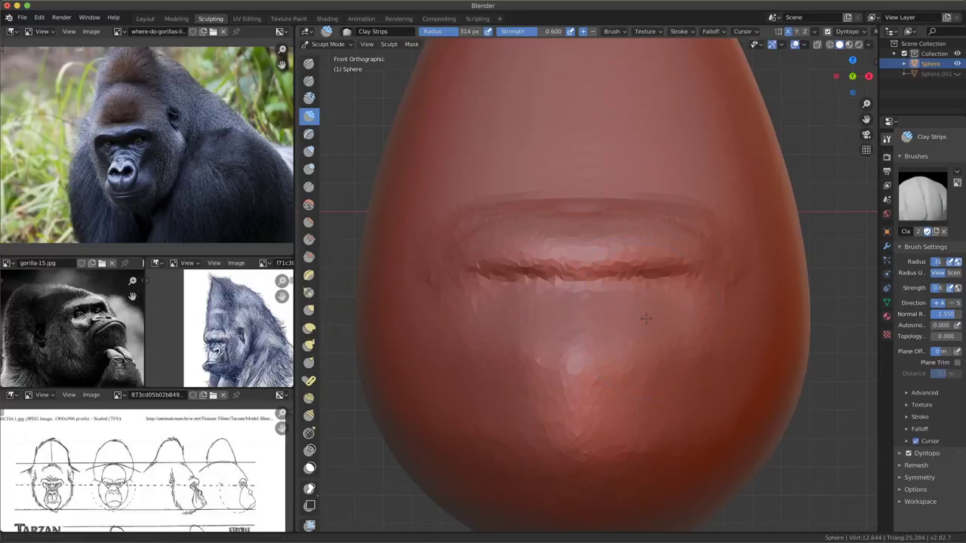
{"action": "scroll", "coordinate": [627, 303], "scroll_direction": "up", "scroll_amount": 1}
{"action": "left_click_drag", "start_coordinate": [659, 299], "coordinate": [662, 300]}
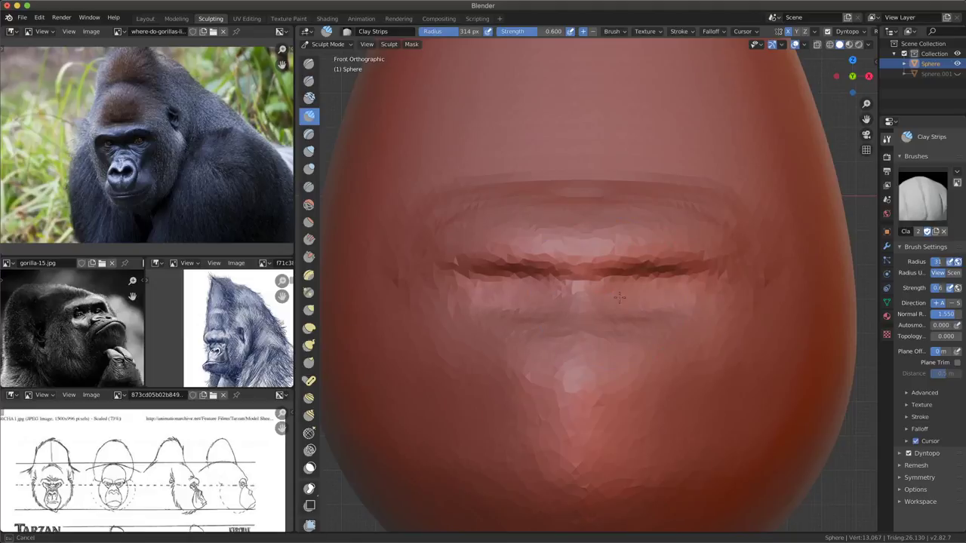
{"action": "left_click_drag", "start_coordinate": [682, 291], "coordinate": [668, 300]}
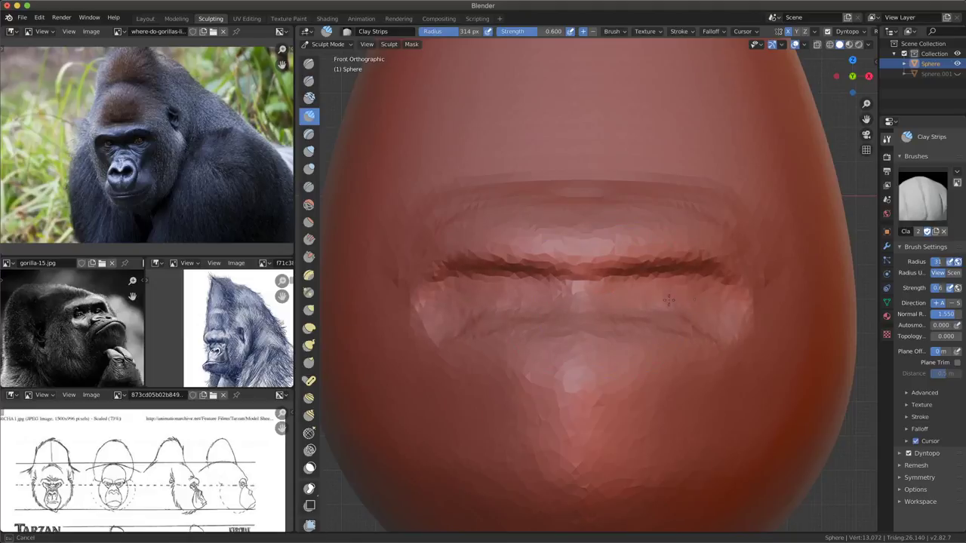
- Smooth below the lip and add mirrored vertical creases on the chin
{"action": "mouse_move", "coordinate": [589, 301]}
{"action": "left_mouse_down"}
{"action": "mouse_move", "coordinate": [651, 312]}
{"action": "mouse_move", "coordinate": [626, 372]}
{"action": "mouse_move", "coordinate": [652, 396]}
{"action": "left_mouse_up"}
{"action": "mouse_move", "coordinate": [713, 351]}
{"action": "left_mouse_down"}
{"action": "mouse_move", "coordinate": [683, 335]}
{"action": "mouse_move", "coordinate": [723, 395]}
{"action": "mouse_move", "coordinate": [707, 384]}
{"action": "mouse_move", "coordinate": [709, 415]}
{"action": "left_mouse_up"}
{"action": "left_click_drag", "start_coordinate": [723, 378], "coordinate": [728, 446]}
{"action": "mouse_move", "coordinate": [706, 414]}
{"action": "left_mouse_down"}
{"action": "mouse_move", "coordinate": [702, 458]}
{"action": "mouse_move", "coordinate": [688, 475]}
{"action": "left_mouse_up"}
{"action": "left_click_drag", "start_coordinate": [755, 338], "coordinate": [759, 441]}
{"action": "scroll", "coordinate": [707, 363], "scroll_direction": "down", "scroll_amount": 2}
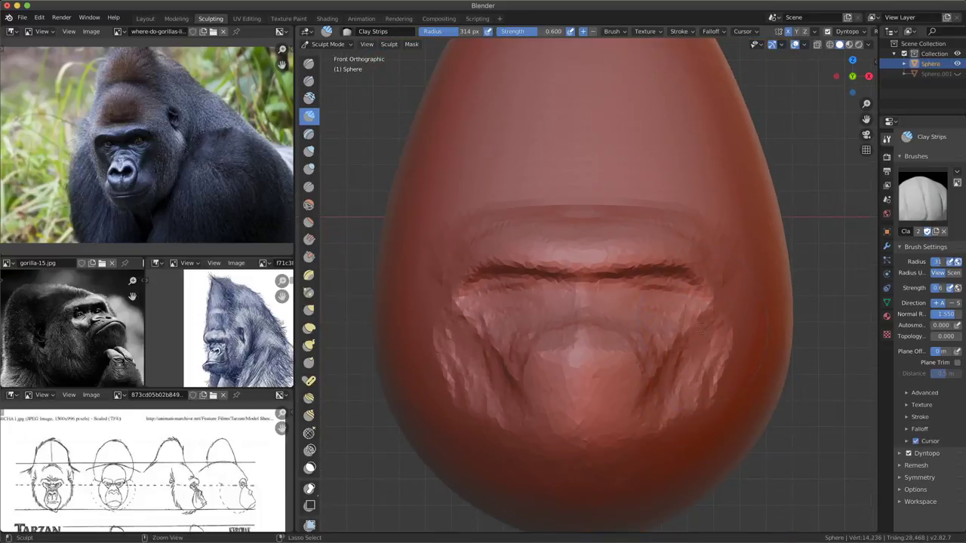
{"action": "middle_click_drag", "start_coordinate": [707, 374], "coordinate": [645, 370]}
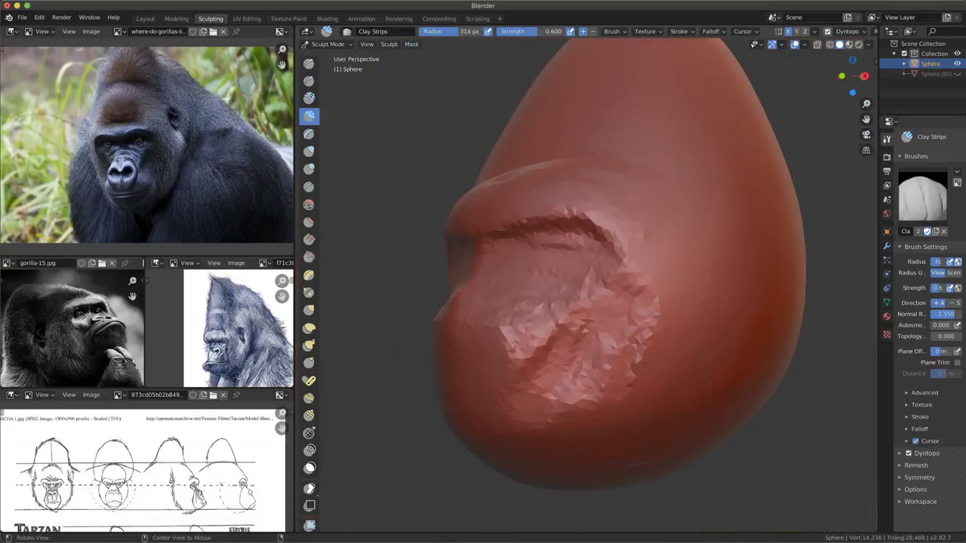
- In orthographic view, zoom in and re-sculpt the mouth crease with Clay Strips
{"action": "key", "text": "KP_5"}
{"action": "middle_click_drag", "start_coordinate": [397, 469], "coordinate": [397, 422], "text": "ctrl"}
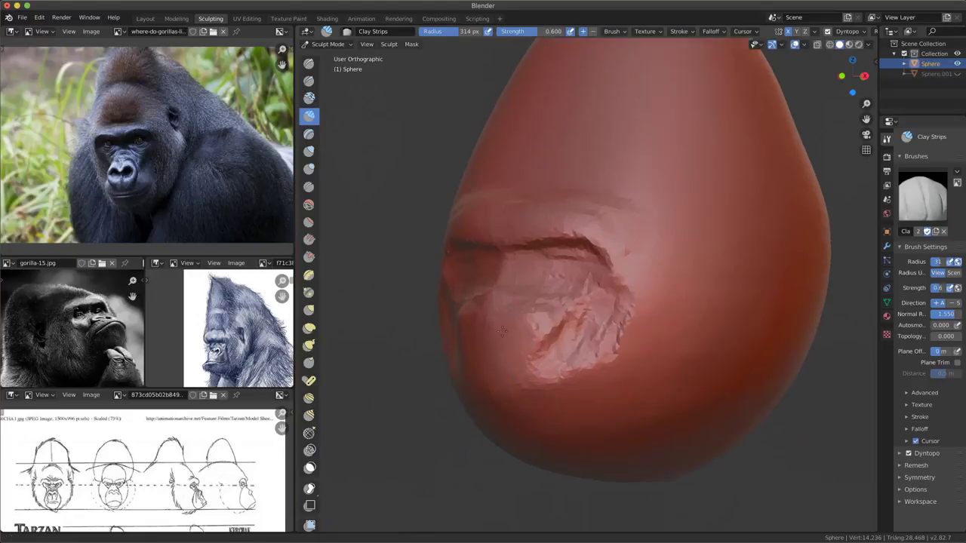
{"action": "left_click_drag", "start_coordinate": [596, 228], "coordinate": [507, 195]}
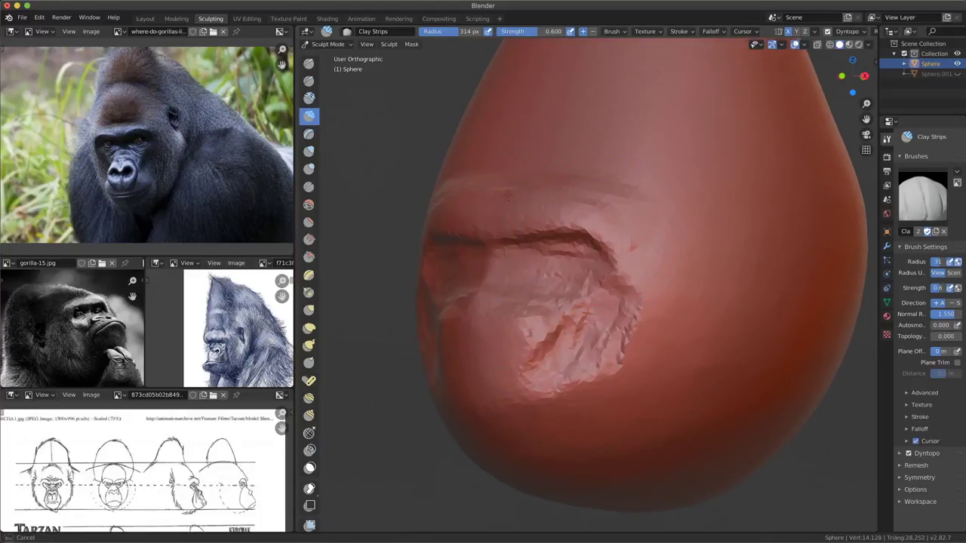
{"action": "left_click_drag", "start_coordinate": [589, 230], "coordinate": [574, 253]}
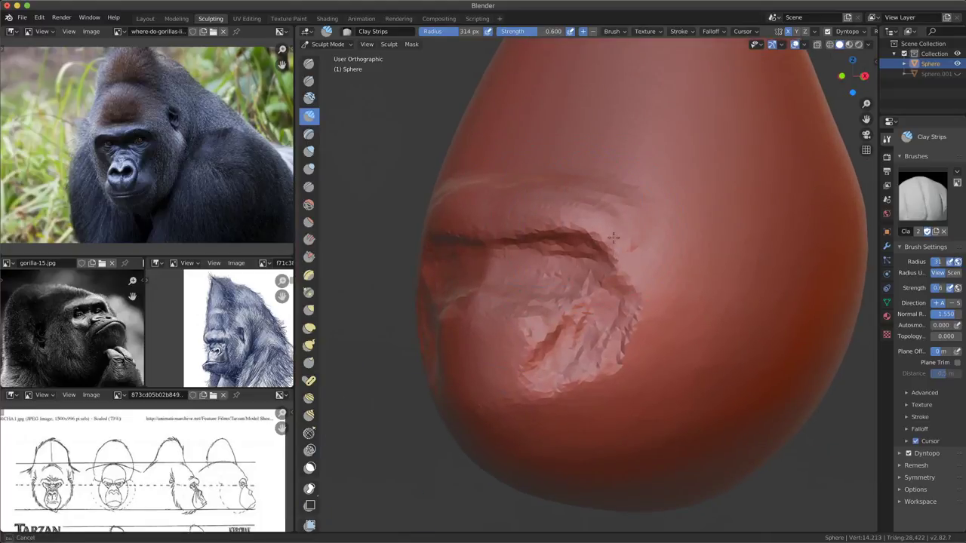
{"action": "left_click_drag", "start_coordinate": [630, 219], "coordinate": [603, 268]}
{"action": "mouse_move", "coordinate": [596, 226]}
{"action": "left_mouse_down"}
{"action": "mouse_move", "coordinate": [567, 247]}
{"action": "mouse_move", "coordinate": [478, 270]}
{"action": "left_mouse_up"}
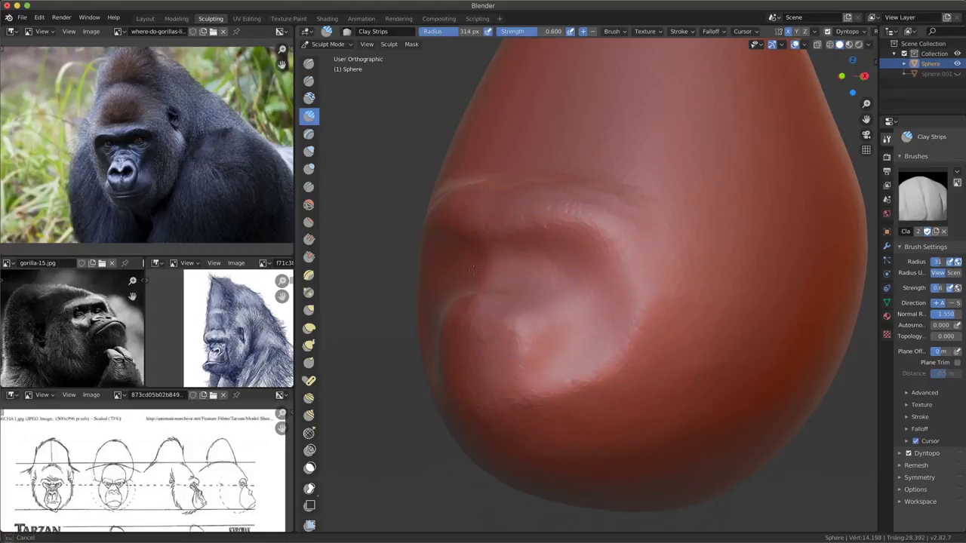
- Carve a deep cavity in the crease, smooth it, undo a stray stroke, and set radius 188 px
{"action": "left_click_drag", "start_coordinate": [497, 270], "coordinate": [572, 286]}
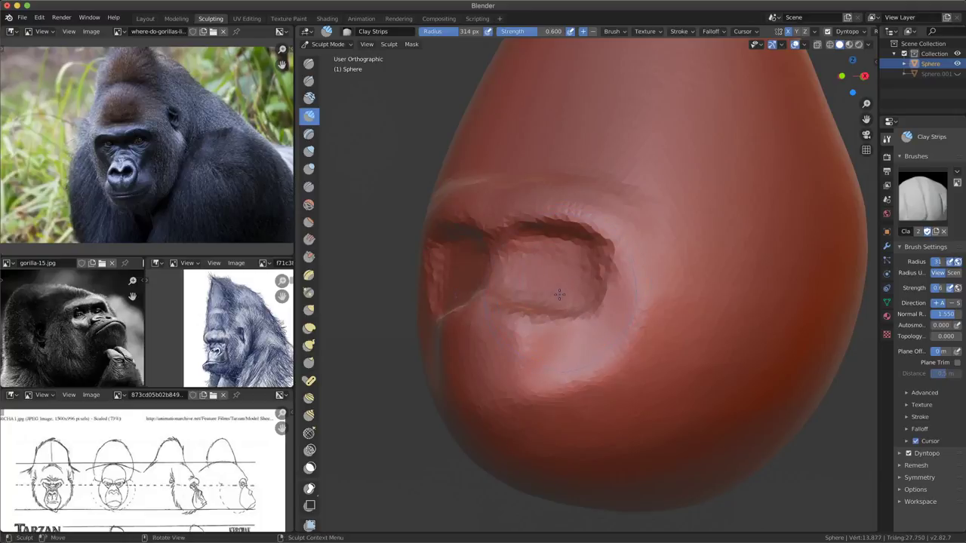
{"action": "left_click_drag", "start_coordinate": [552, 295], "coordinate": [560, 300], "text": "shift"}
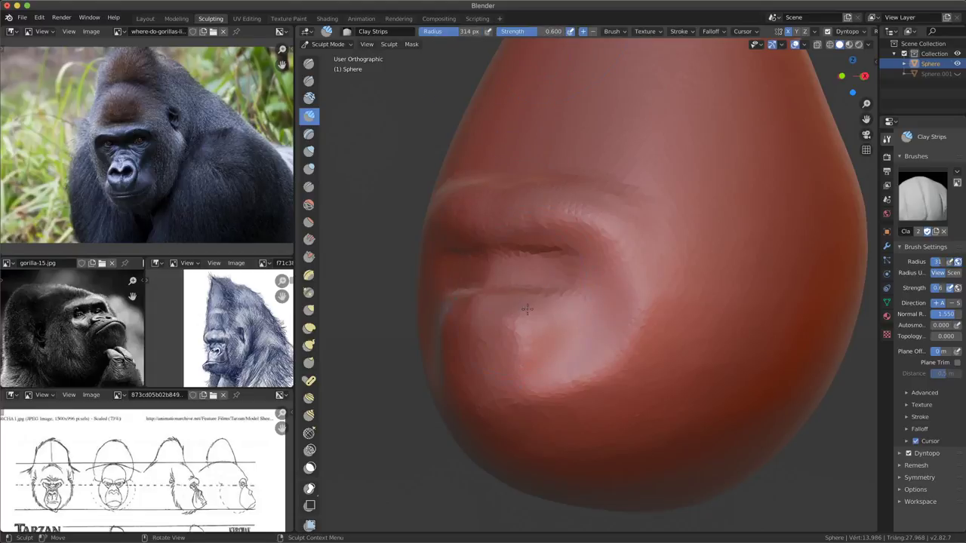
{"action": "middle_click_drag", "start_coordinate": [527, 310], "coordinate": [537, 287]}
{"action": "left_click_drag", "start_coordinate": [513, 317], "coordinate": [581, 317]}
{"action": "key", "text": "ctrl+z"}
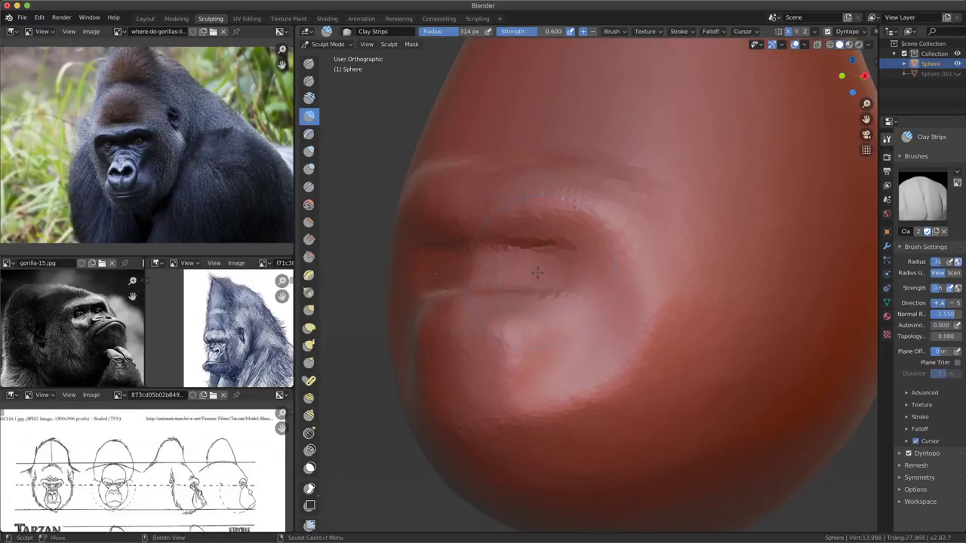
{"action": "key", "text": "f"}
{"action": "left_click", "coordinate": [537, 273]}
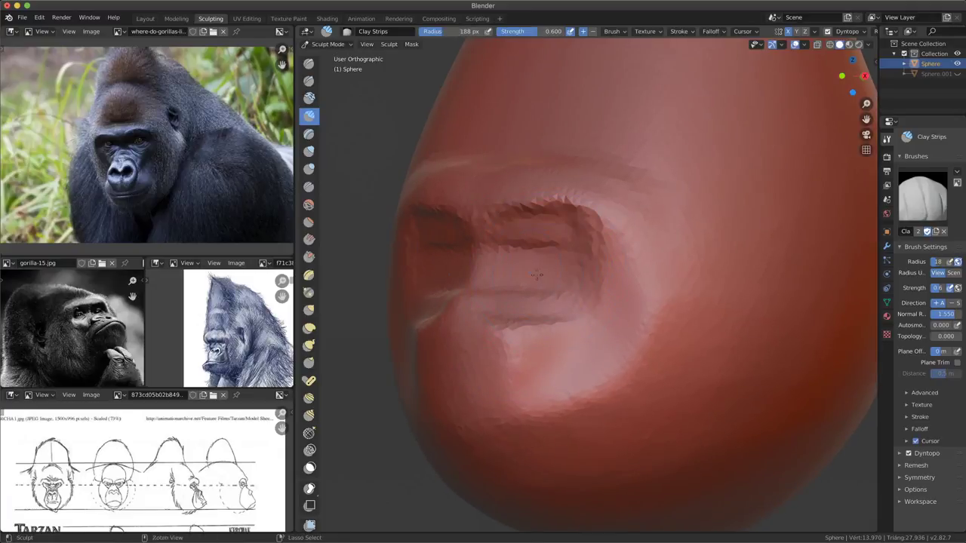
- Reshape the lip crease and muzzle with Clay Strips, smooth rough ridges, and enlarge radius to 236 px
{"action": "mouse_move", "coordinate": [537, 275]}
{"action": "left_mouse_down"}
{"action": "mouse_move", "coordinate": [562, 249]}
{"action": "mouse_move", "coordinate": [547, 304]}
{"action": "left_mouse_up"}
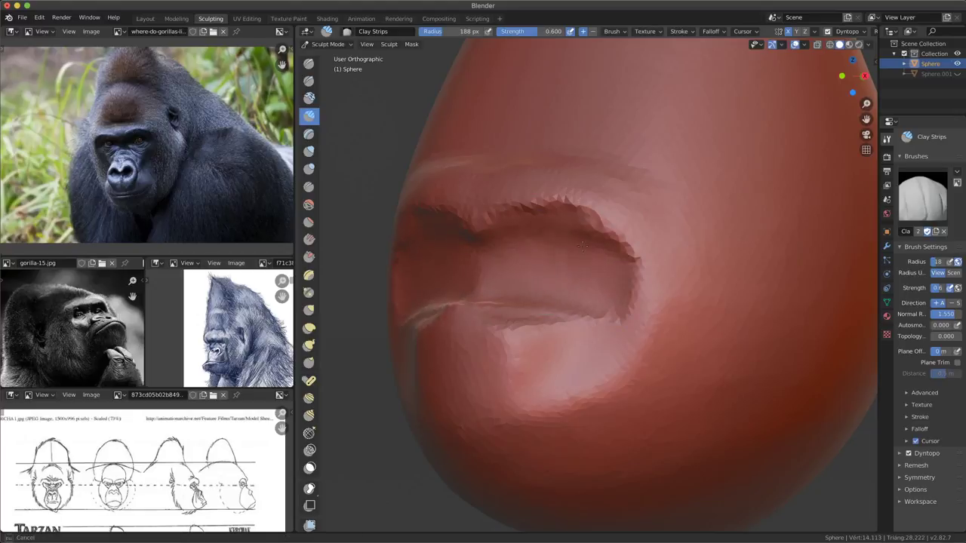
{"action": "left_click_drag", "start_coordinate": [477, 311], "coordinate": [500, 194]}
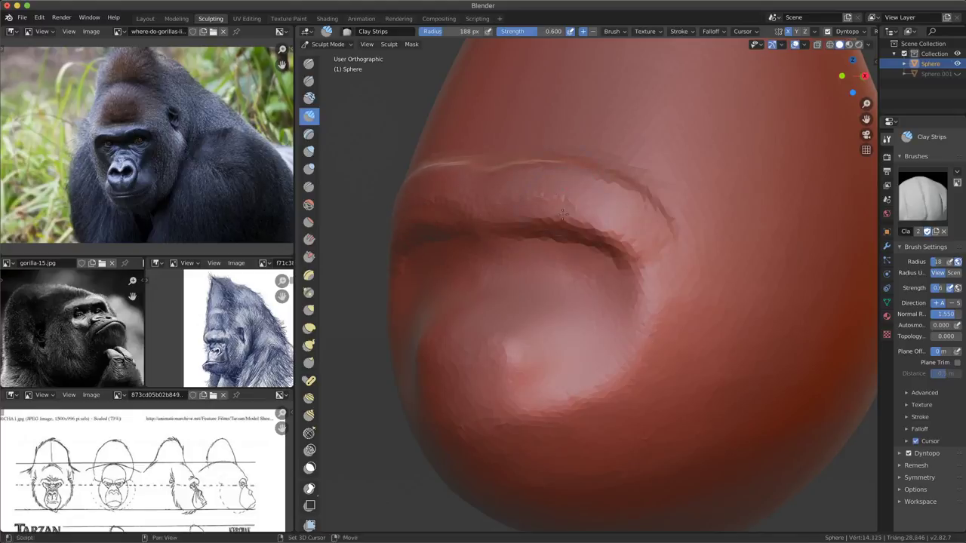
{"action": "left_click_drag", "start_coordinate": [499, 193], "coordinate": [622, 253]}
{"action": "mouse_move", "coordinate": [623, 252]}
{"action": "middle_mouse_down"}
{"action": "mouse_move", "coordinate": [574, 265]}
{"action": "mouse_move", "coordinate": [562, 305]}
{"action": "middle_mouse_up"}
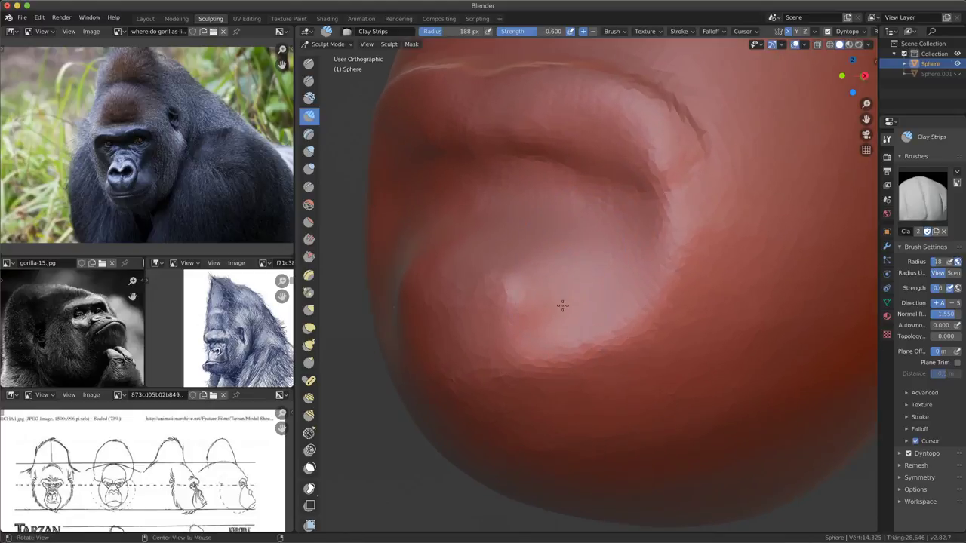
{"action": "mouse_move", "coordinate": [608, 293]}
{"action": "left_mouse_down"}
{"action": "mouse_move", "coordinate": [674, 247]}
{"action": "mouse_move", "coordinate": [747, 317]}
{"action": "mouse_move", "coordinate": [659, 378]}
{"action": "left_mouse_up"}
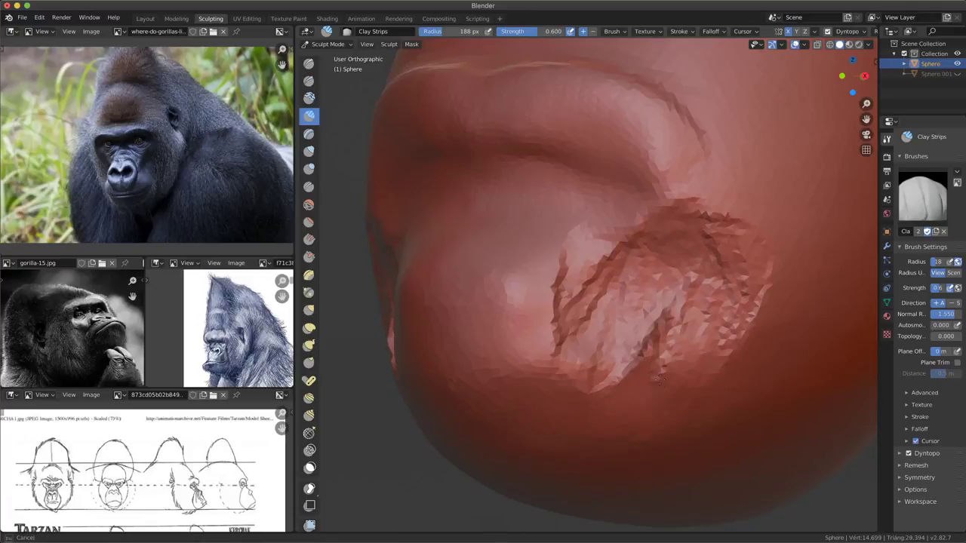
{"action": "left_click_drag", "start_coordinate": [681, 208], "coordinate": [538, 402], "text": "shift"}
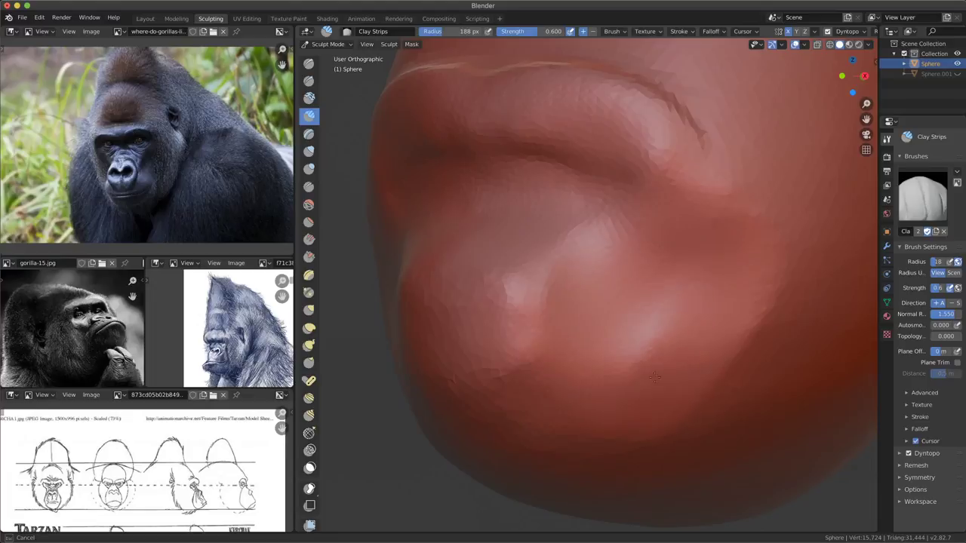
{"action": "middle_click_drag", "start_coordinate": [539, 401], "coordinate": [584, 249]}
{"action": "key", "text": "f"}
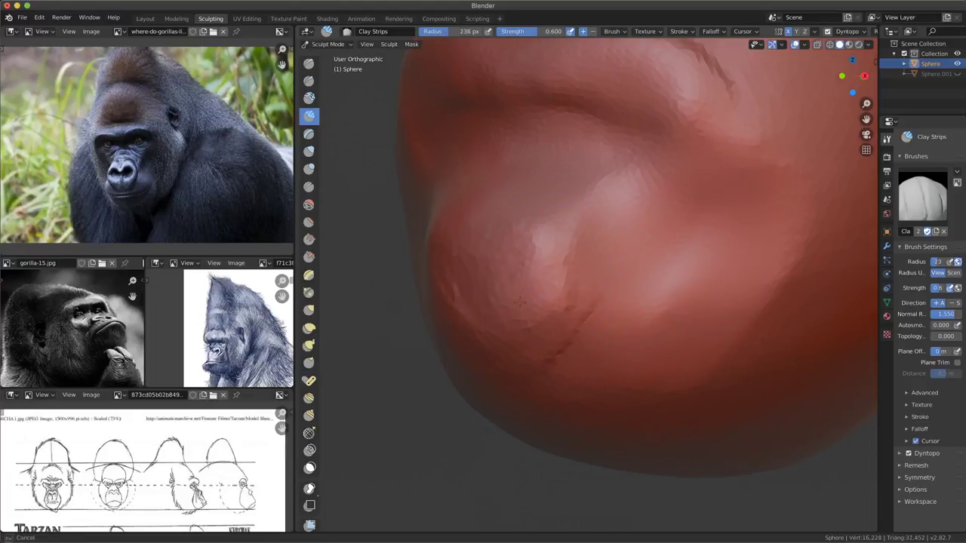
- Raise clay on the muzzle, then set the brush radius to 280 px
{"action": "left_click_drag", "start_coordinate": [464, 352], "coordinate": [474, 351]}
{"action": "middle_click_drag", "start_coordinate": [523, 349], "coordinate": [526, 352]}
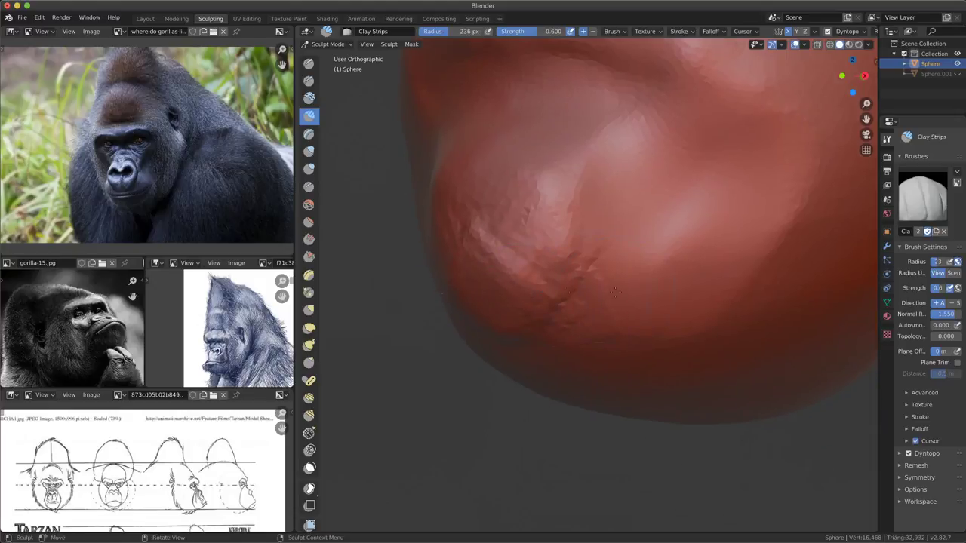
{"action": "left_click_drag", "start_coordinate": [527, 352], "coordinate": [530, 354]}
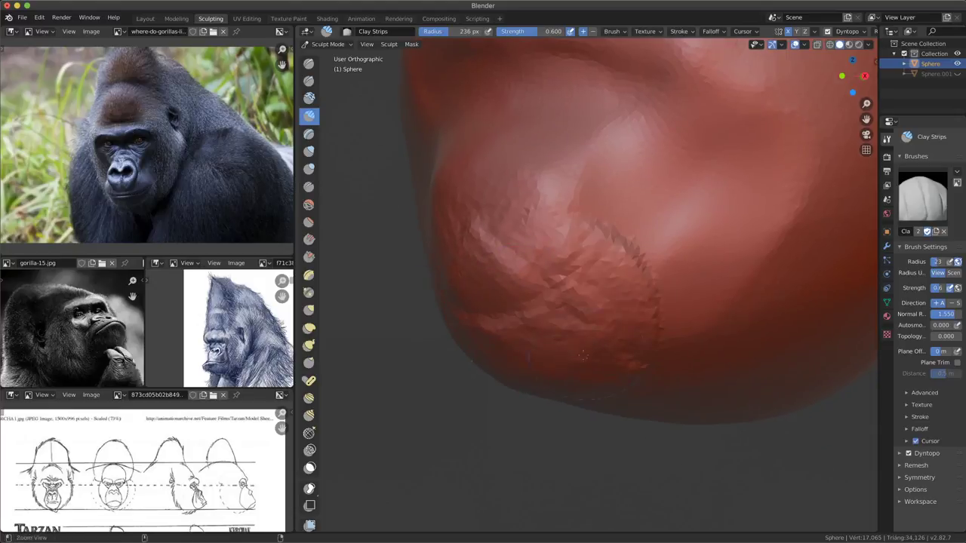
{"action": "middle_click_drag", "start_coordinate": [525, 357], "coordinate": [553, 223]}
{"action": "mouse_move", "coordinate": [526, 275]}
{"action": "middle_mouse_down"}
{"action": "mouse_move", "coordinate": [501, 252]}
{"action": "mouse_move", "coordinate": [531, 188]}
{"action": "mouse_move", "coordinate": [537, 215]}
{"action": "middle_mouse_up"}
{"action": "key", "text": "f"}
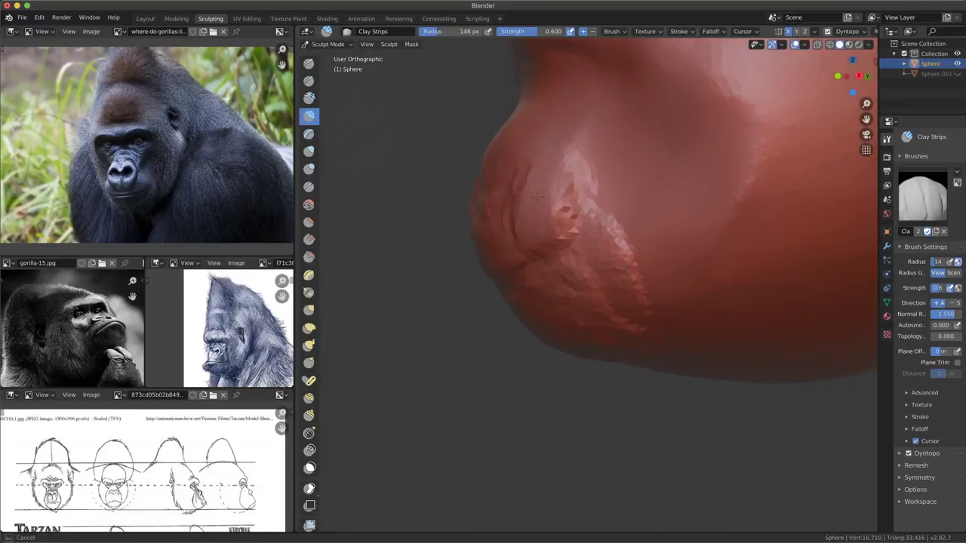
{"action": "key", "text": "f"}
{"action": "left_click", "coordinate": [563, 339]}
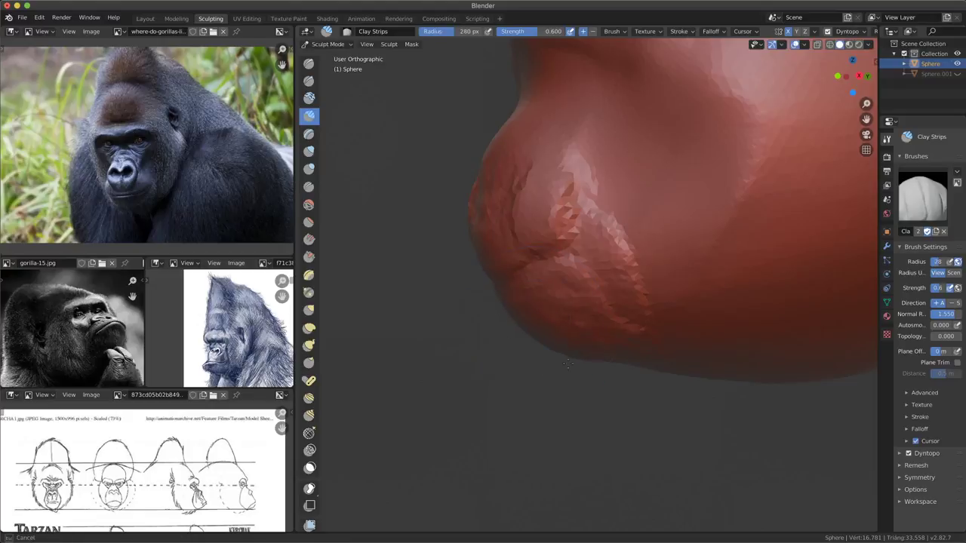
- Build up the muzzle bulge with clay strips at 280 px
{"action": "left_click_drag", "start_coordinate": [564, 341], "coordinate": [561, 355]}
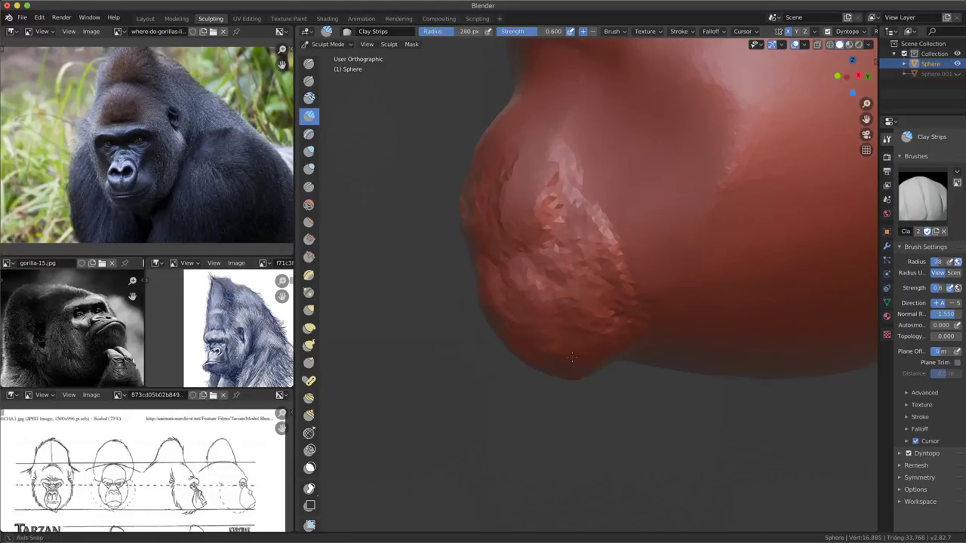
{"action": "middle_click_drag", "start_coordinate": [560, 354], "coordinate": [577, 226]}
{"action": "mouse_move", "coordinate": [577, 227]}
{"action": "left_mouse_down"}
{"action": "mouse_move", "coordinate": [590, 295]}
{"action": "mouse_move", "coordinate": [501, 273]}
{"action": "mouse_move", "coordinate": [520, 249]}
{"action": "left_mouse_up"}
{"action": "middle_click_drag", "start_coordinate": [520, 249], "coordinate": [545, 360], "text": "shift"}
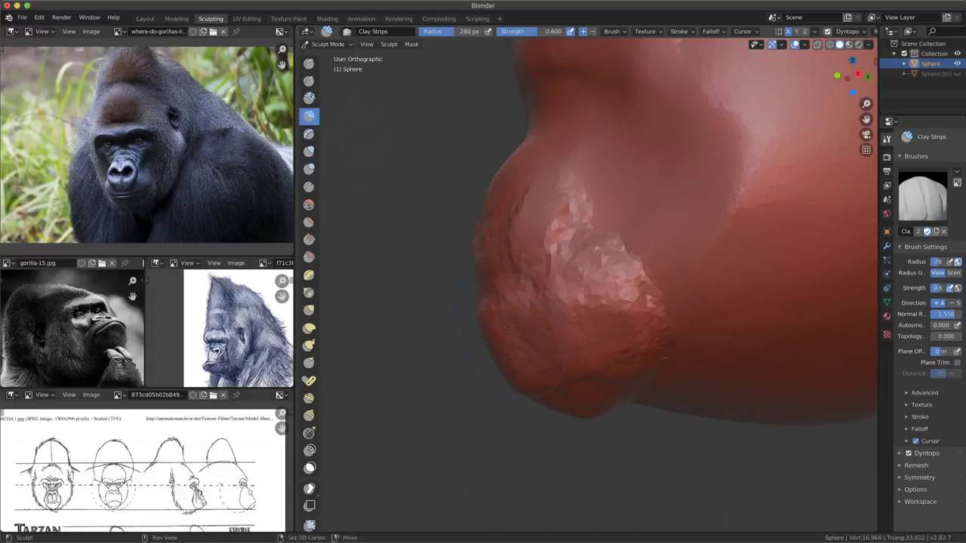
- Smooth the faceted patches on the muzzle and select the Grab brush
{"action": "left_click_drag", "start_coordinate": [508, 327], "coordinate": [590, 328], "text": "shift"}
{"action": "left_click_drag", "start_coordinate": [593, 362], "coordinate": [577, 280], "text": "shift"}
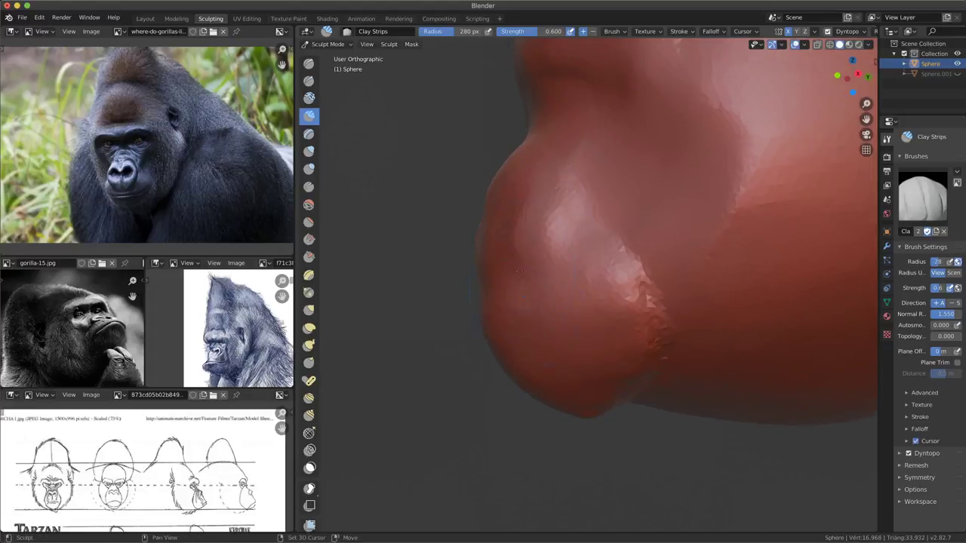
{"action": "left_click_drag", "start_coordinate": [516, 256], "coordinate": [532, 238], "text": "shift"}
{"action": "left_click_drag", "start_coordinate": [517, 316], "coordinate": [611, 281], "text": "shift"}
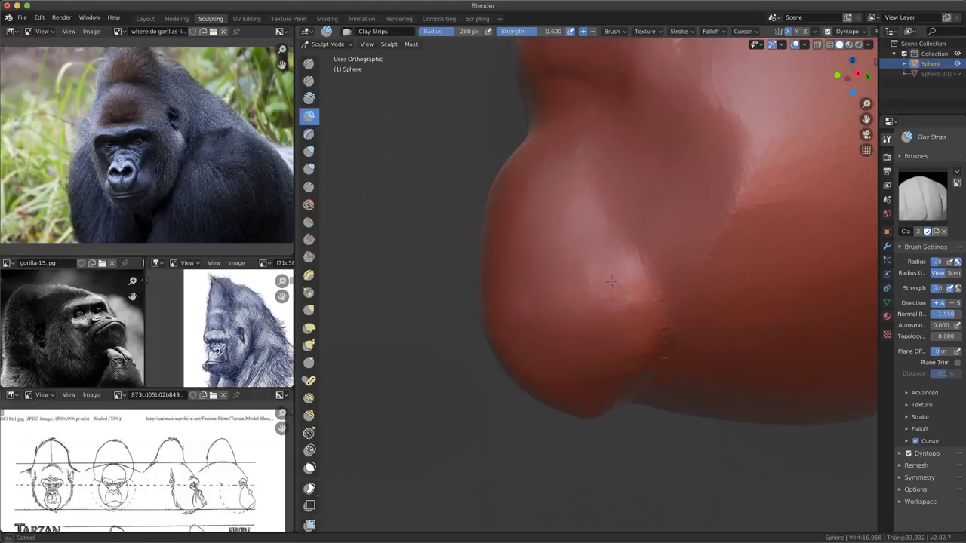
{"action": "left_click", "coordinate": [309, 309]}
- Set the Grab radius to 492 px and pull the lower muzzle bulge up and right
{"action": "key", "text": "f"}
{"action": "left_click", "coordinate": [483, 347]}
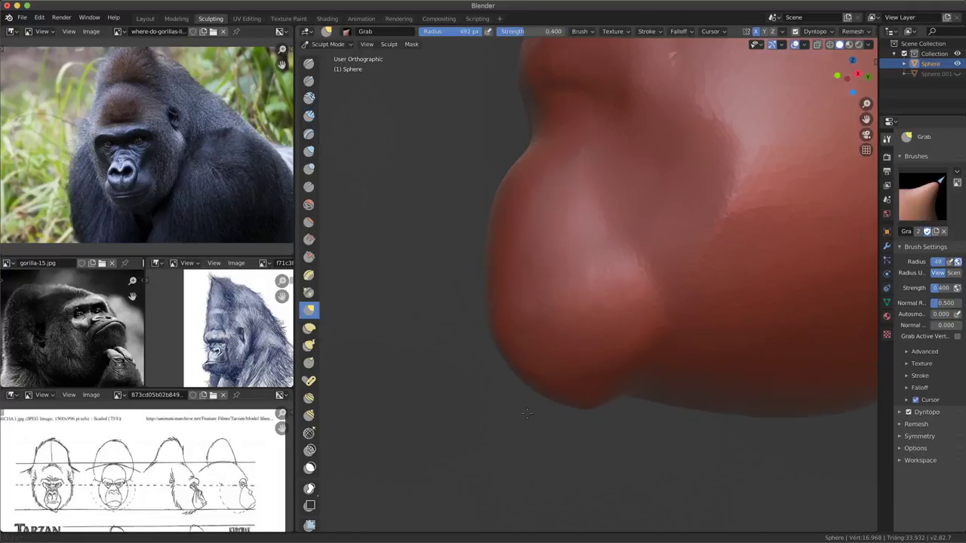
{"action": "left_click_drag", "start_coordinate": [468, 377], "coordinate": [503, 349]}
- Orbit to inspect the nose underside, then select the Layer brush at strength 0.500
{"action": "mouse_move", "coordinate": [503, 348]}
{"action": "middle_mouse_down"}
{"action": "mouse_move", "coordinate": [453, 407]}
{"action": "mouse_move", "coordinate": [708, 392]}
{"action": "mouse_move", "coordinate": [561, 367]}
{"action": "middle_mouse_up"}
{"action": "scroll", "coordinate": [442, 431], "scroll_direction": "down", "scroll_amount": 3}
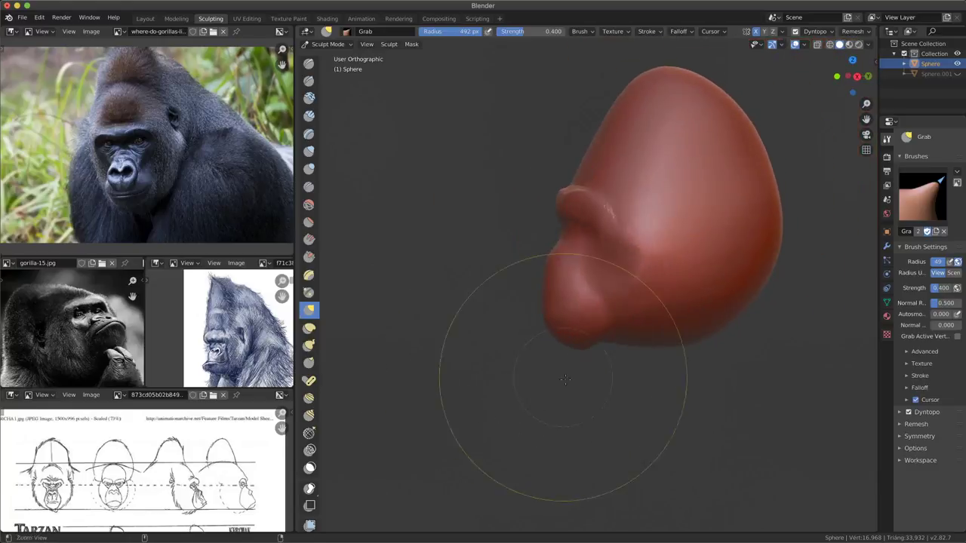
{"action": "scroll", "coordinate": [501, 416], "scroll_direction": "up", "scroll_amount": 2}
{"action": "scroll", "coordinate": [534, 328], "scroll_direction": "up", "scroll_amount": 2}
{"action": "scroll", "coordinate": [534, 327], "scroll_direction": "up", "scroll_amount": 1}
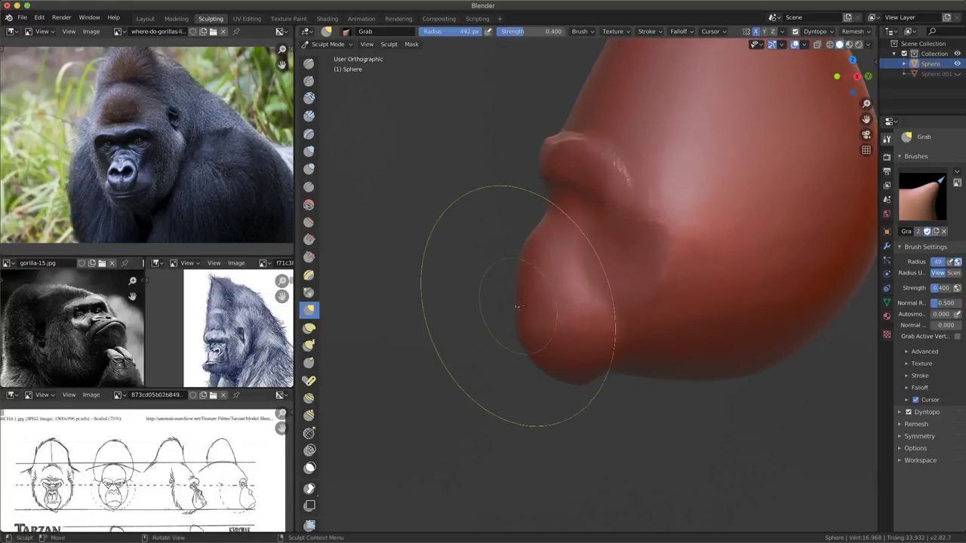
{"action": "scroll", "coordinate": [519, 342], "scroll_direction": "up", "scroll_amount": 2}
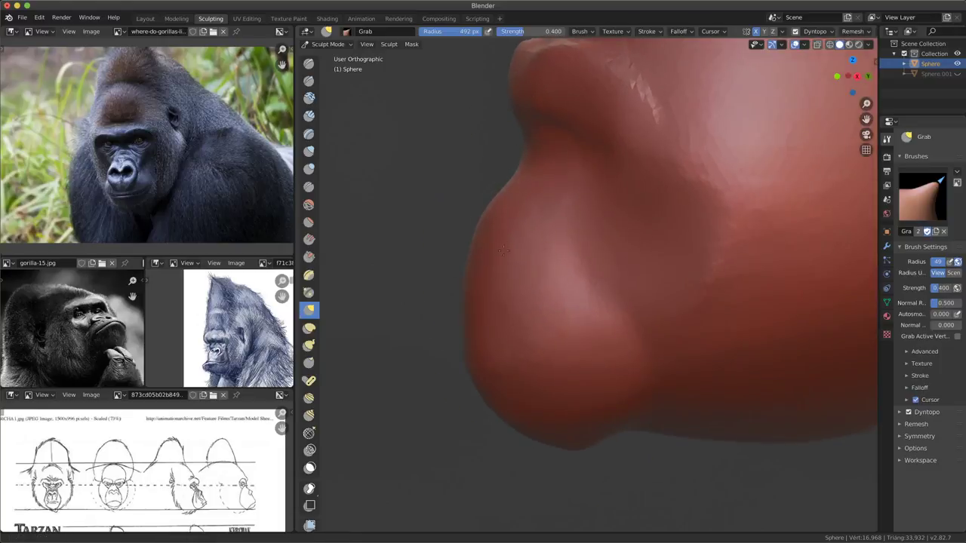
{"action": "middle_click_drag", "start_coordinate": [519, 332], "coordinate": [527, 233]}
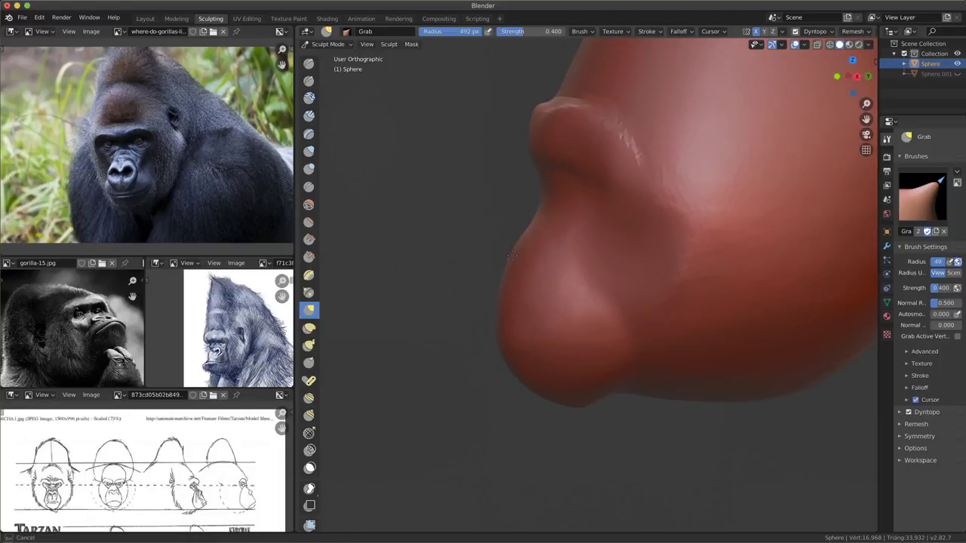
{"action": "mouse_move", "coordinate": [518, 345]}
{"action": "middle_mouse_down"}
{"action": "mouse_move", "coordinate": [676, 401]}
{"action": "mouse_move", "coordinate": [592, 360]}
{"action": "middle_mouse_up"}
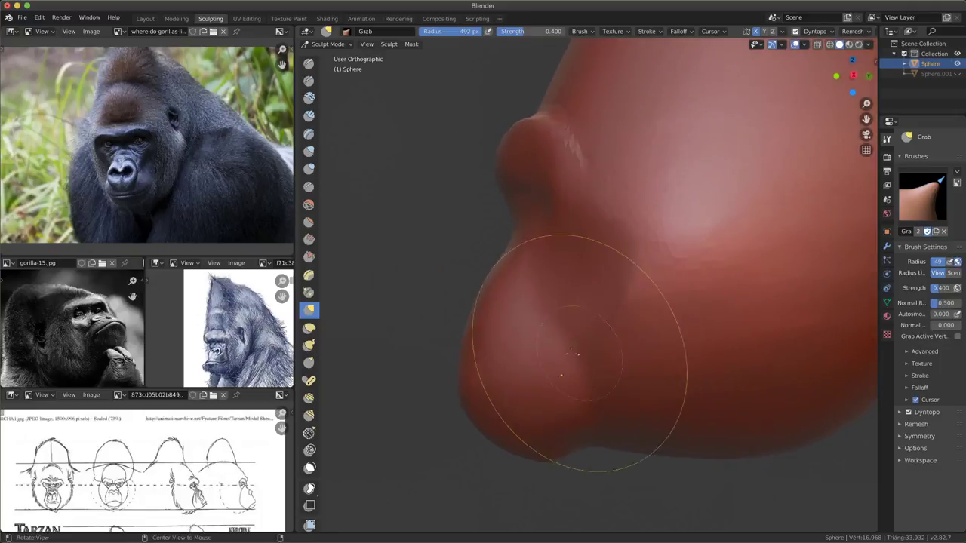
{"action": "mouse_move", "coordinate": [592, 360]}
{"action": "middle_mouse_down"}
{"action": "mouse_move", "coordinate": [637, 370]}
{"action": "mouse_move", "coordinate": [603, 356]}
{"action": "mouse_move", "coordinate": [617, 371]}
{"action": "mouse_move", "coordinate": [603, 365]}
{"action": "mouse_move", "coordinate": [629, 306]}
{"action": "mouse_move", "coordinate": [582, 345]}
{"action": "middle_mouse_up"}
{"action": "scroll", "coordinate": [581, 345], "scroll_direction": "up", "scroll_amount": 2}
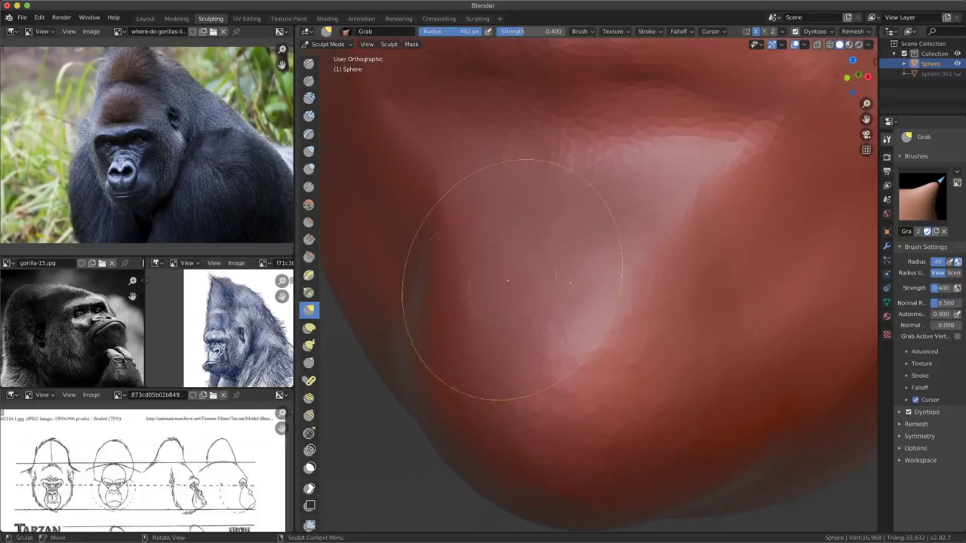
{"action": "left_click", "coordinate": [309, 133]}
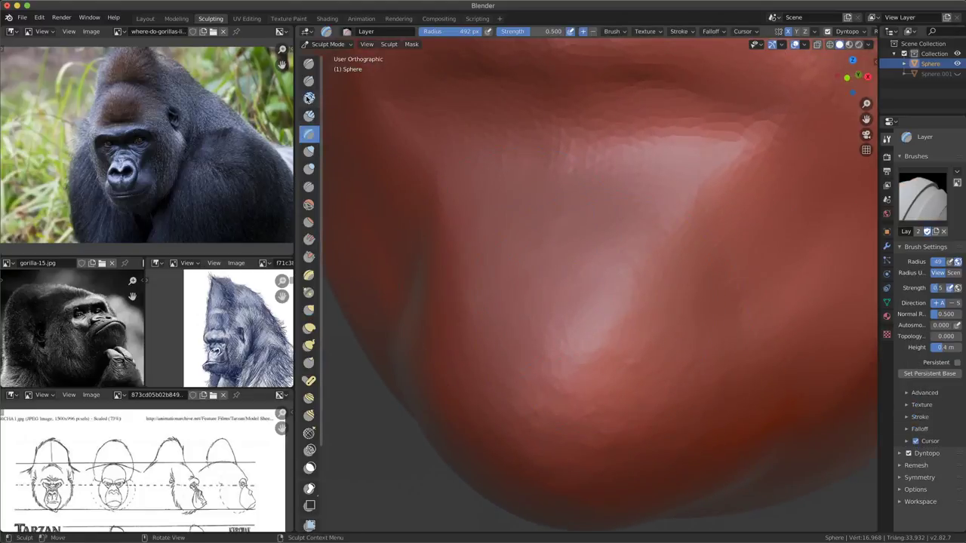
- Select the Clay brush at 308 px radius and raise an arc-shaped ridge under the nose
{"action": "left_click", "coordinate": [309, 98]}
{"action": "mouse_move", "coordinate": [619, 287]}
{"action": "middle_mouse_down"}
{"action": "mouse_move", "coordinate": [675, 319]}
{"action": "mouse_move", "coordinate": [657, 304]}
{"action": "middle_mouse_up"}
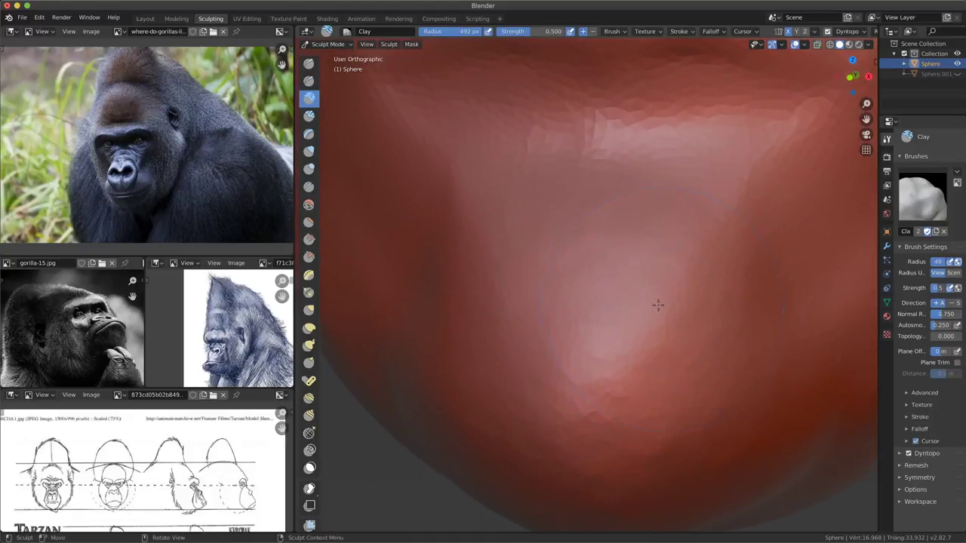
{"action": "key", "text": "f"}
{"action": "left_click", "coordinate": [589, 294]}
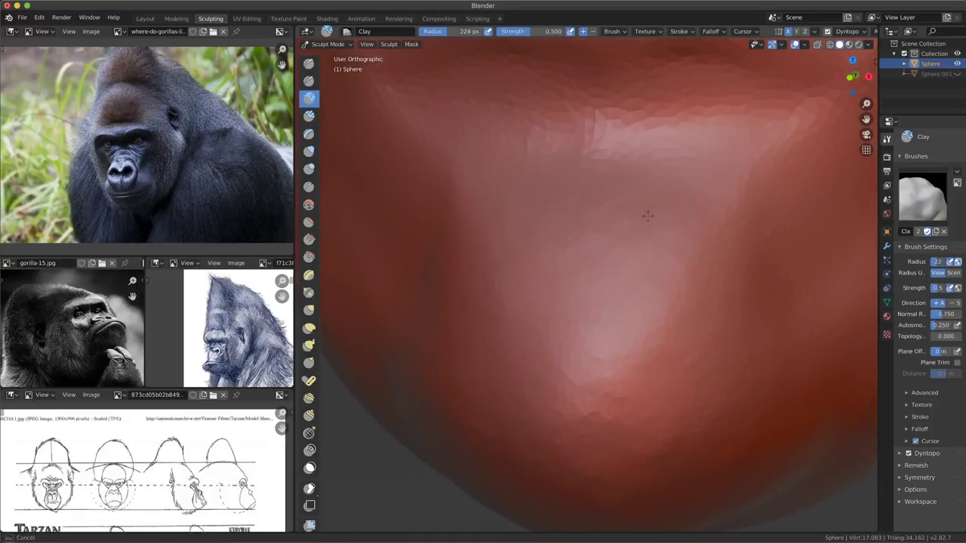
{"action": "key", "text": "f"}
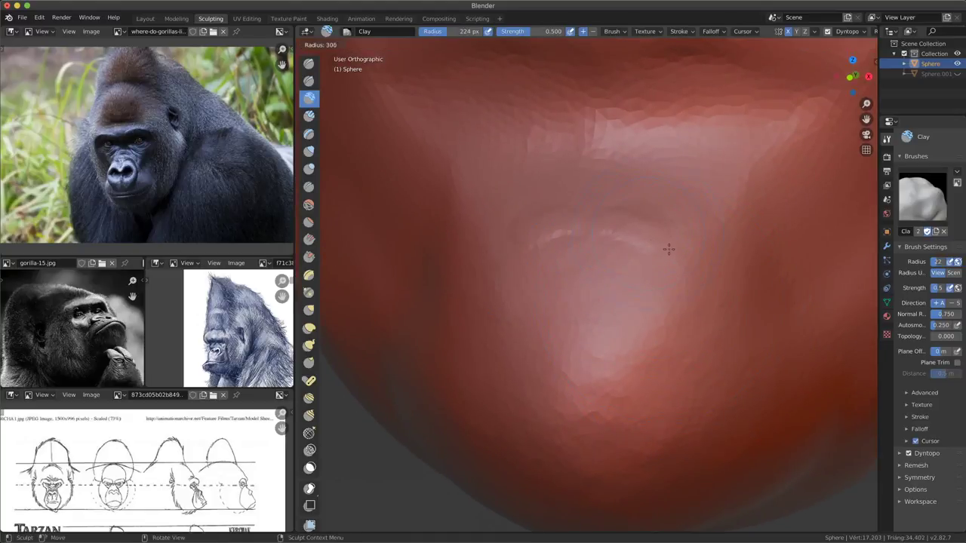
{"action": "left_click", "coordinate": [638, 227]}
{"action": "left_click_drag", "start_coordinate": [638, 227], "coordinate": [590, 220]}
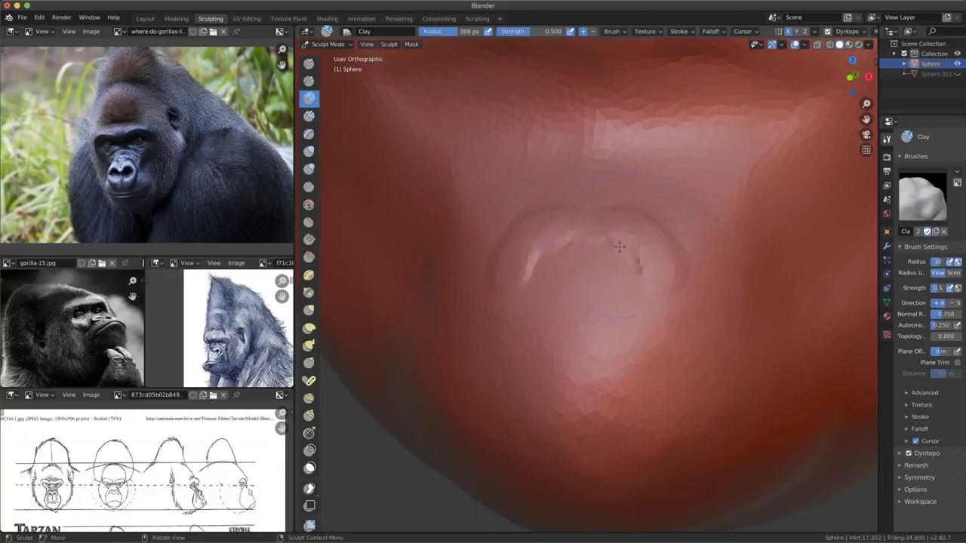
- Hollow the raised pad under the nose into a ring-shaped nostril pad
{"action": "middle_click_drag", "start_coordinate": [652, 265], "coordinate": [628, 318], "text": "ctrl"}
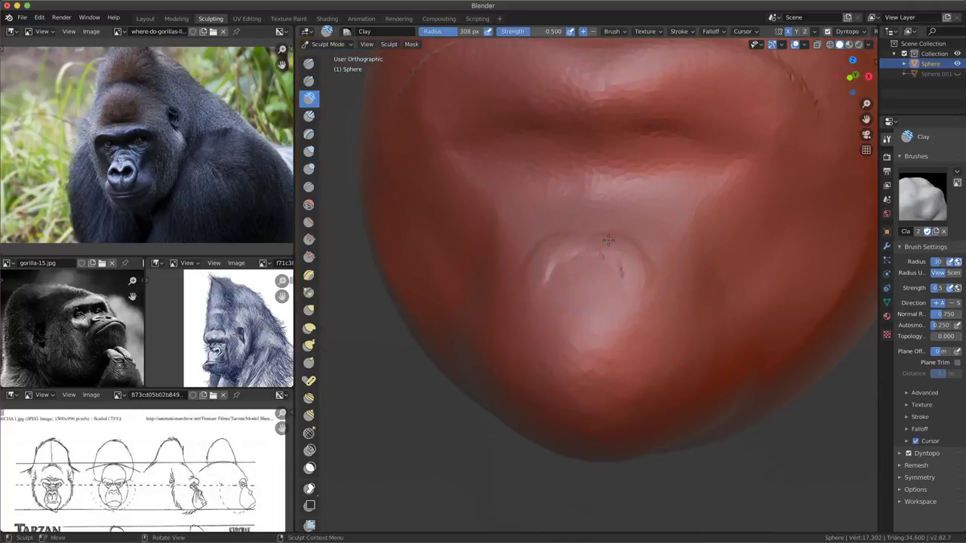
{"action": "left_click_drag", "start_coordinate": [609, 240], "coordinate": [640, 262]}
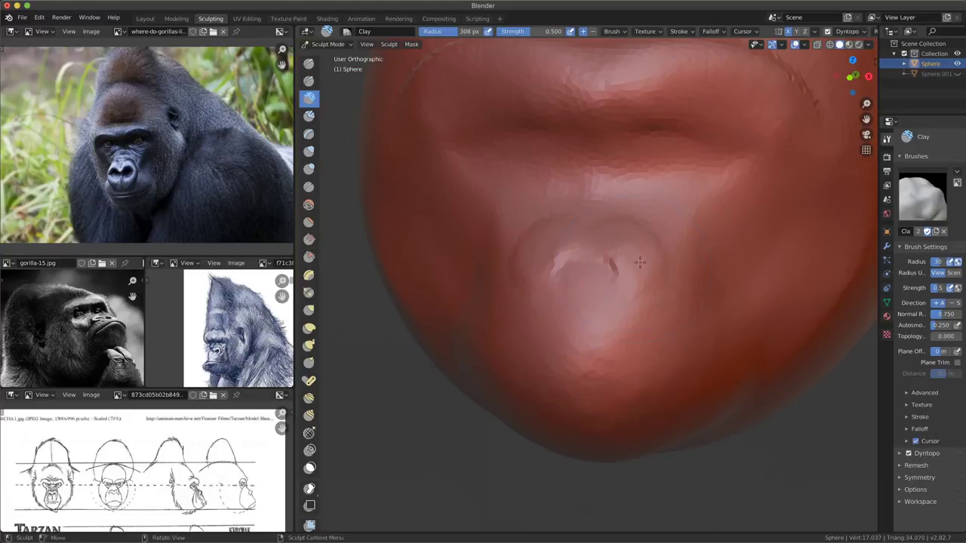
{"action": "mouse_move", "coordinate": [627, 306]}
{"action": "left_mouse_down"}
{"action": "mouse_move", "coordinate": [609, 268]}
{"action": "mouse_move", "coordinate": [593, 330]}
{"action": "left_mouse_up"}
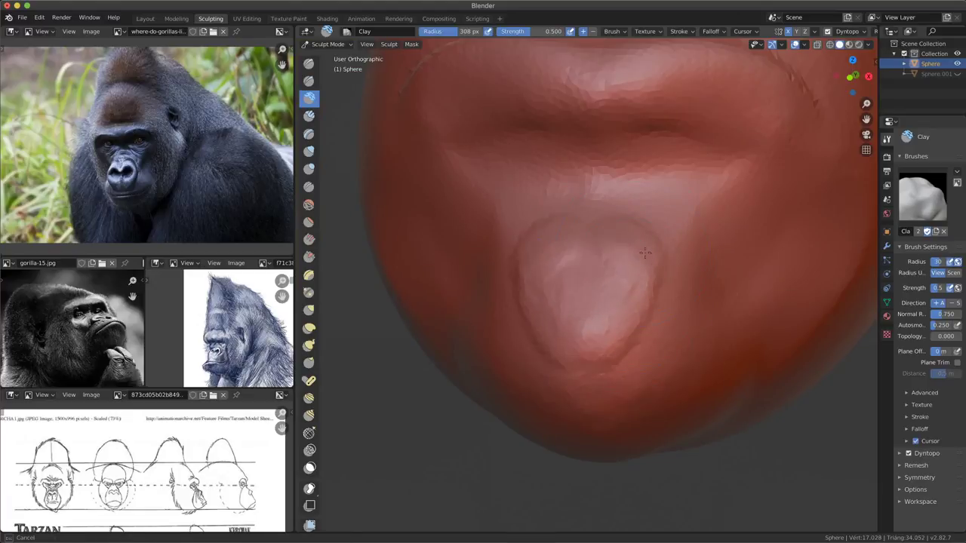
{"action": "left_click_drag", "start_coordinate": [645, 253], "coordinate": [636, 306]}
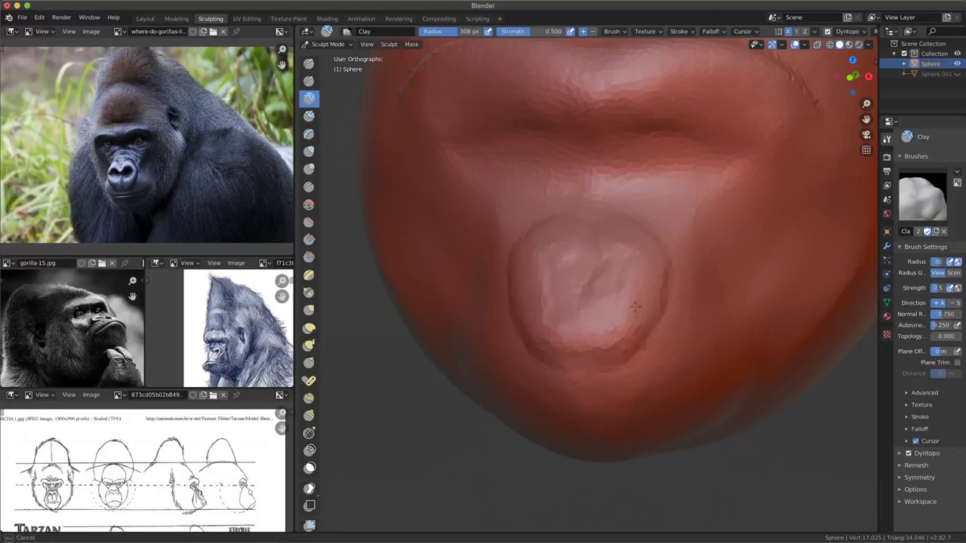
{"action": "left_click_drag", "start_coordinate": [635, 306], "coordinate": [603, 336]}
{"action": "middle_click_drag", "start_coordinate": [604, 335], "coordinate": [560, 314]}
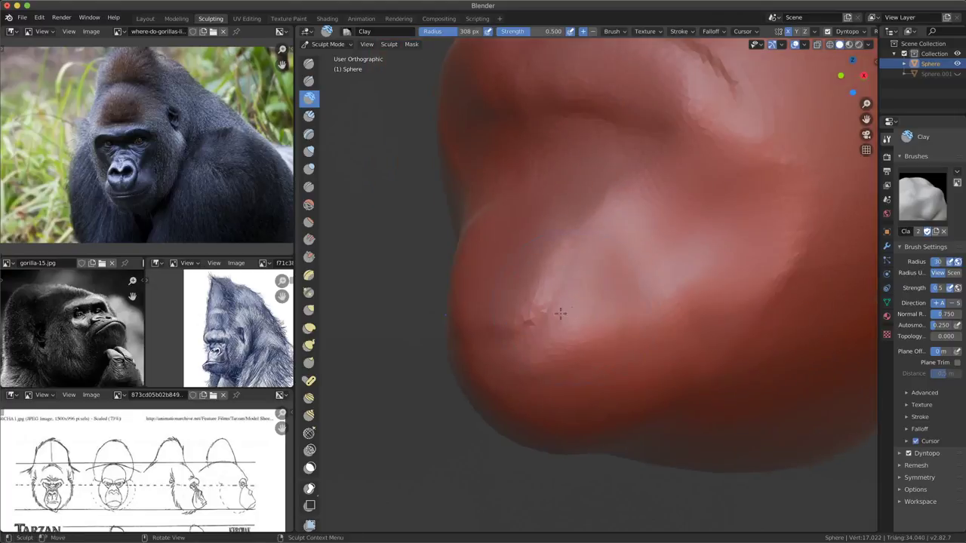
{"action": "left_click_drag", "start_coordinate": [560, 313], "coordinate": [514, 246]}
- Build up the nostril pad and deepen its heart-shaped depression, then orbit to a side view
{"action": "middle_click_drag", "start_coordinate": [514, 289], "coordinate": [574, 279]}
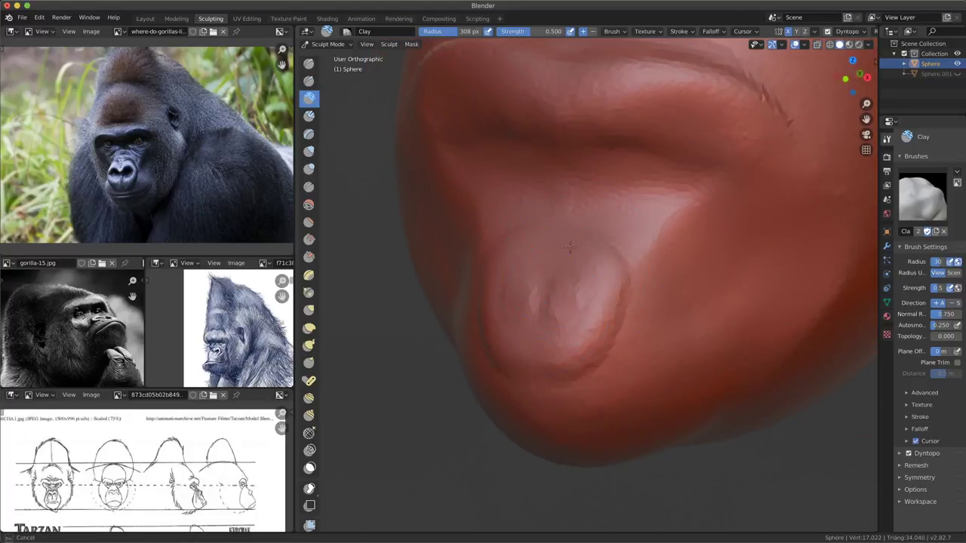
{"action": "mouse_move", "coordinate": [573, 272]}
{"action": "left_mouse_down"}
{"action": "mouse_move", "coordinate": [622, 298]}
{"action": "mouse_move", "coordinate": [608, 340]}
{"action": "left_mouse_up"}
{"action": "middle_click_drag", "start_coordinate": [630, 239], "coordinate": [620, 296], "text": "shift"}
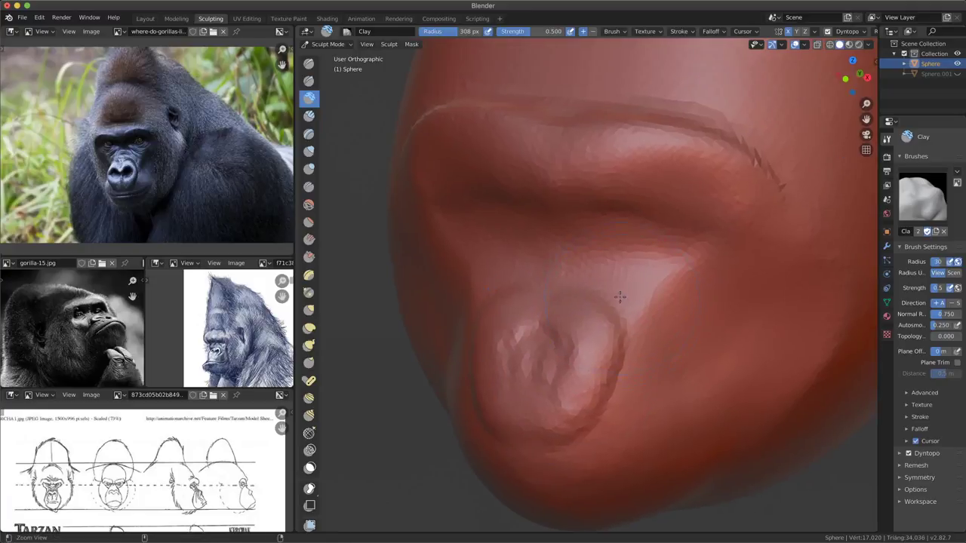
{"action": "left_click_drag", "start_coordinate": [604, 224], "coordinate": [622, 246]}
{"action": "mouse_move", "coordinate": [636, 206]}
{"action": "left_mouse_down"}
{"action": "mouse_move", "coordinate": [551, 245]}
{"action": "mouse_move", "coordinate": [722, 229]}
{"action": "mouse_move", "coordinate": [720, 204]}
{"action": "mouse_move", "coordinate": [724, 226]}
{"action": "mouse_move", "coordinate": [717, 234]}
{"action": "mouse_move", "coordinate": [598, 201]}
{"action": "left_mouse_up"}
{"action": "mouse_move", "coordinate": [598, 201]}
{"action": "middle_mouse_down"}
{"action": "mouse_move", "coordinate": [576, 321]}
{"action": "mouse_move", "coordinate": [596, 364]}
{"action": "mouse_move", "coordinate": [647, 322]}
{"action": "mouse_move", "coordinate": [646, 294]}
{"action": "middle_mouse_up"}
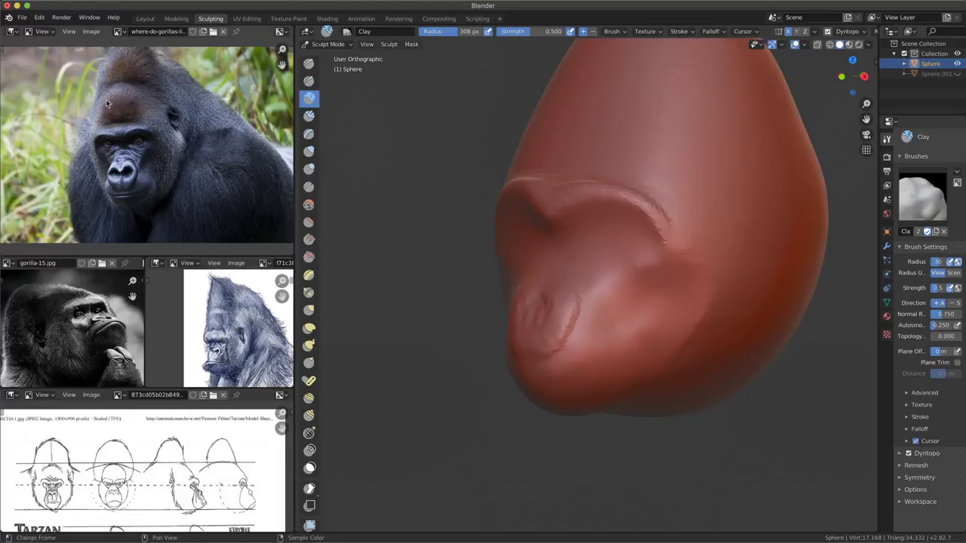
{"action": "middle_click_drag", "start_coordinate": [573, 294], "coordinate": [583, 276]}
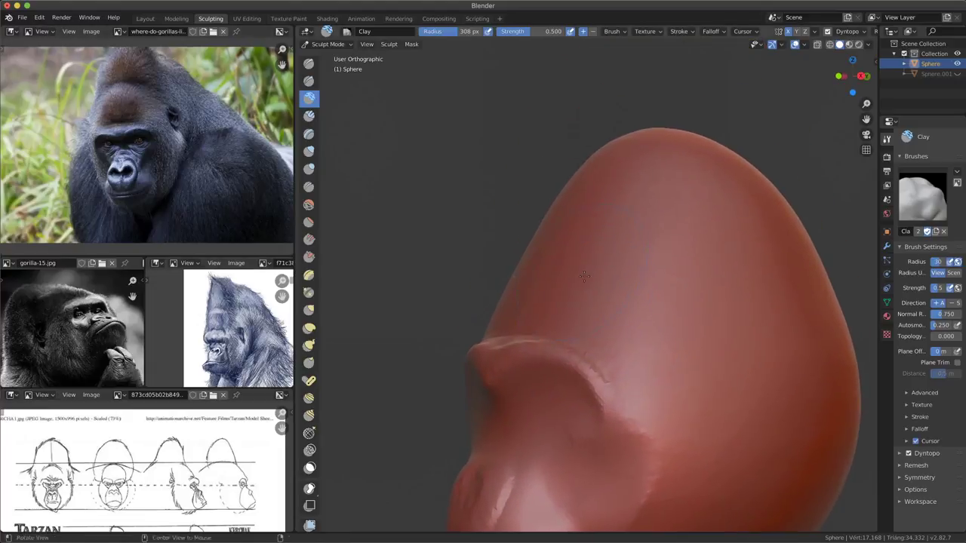
- Switch to the Inflate brush and try a forehead bump, then undo it
{"action": "key", "text": "i"}
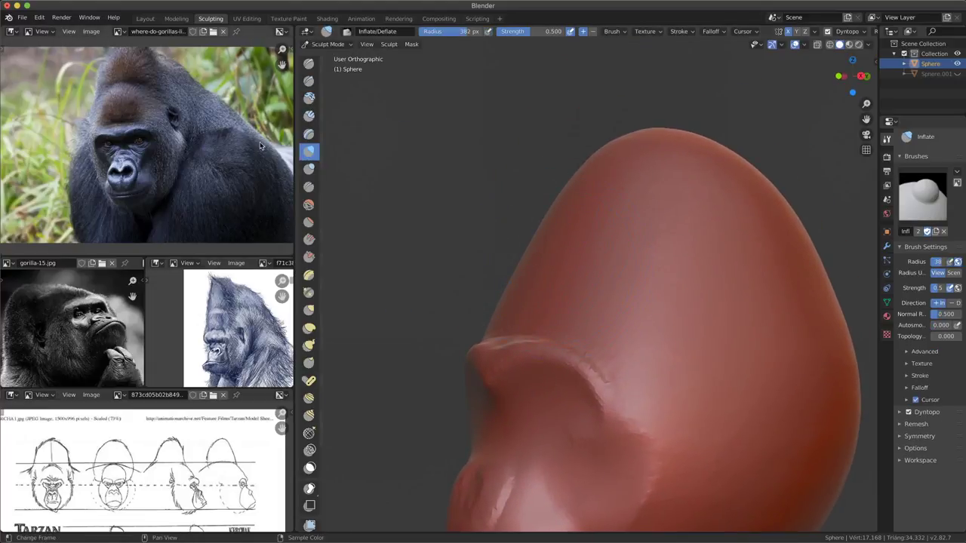
{"action": "left_click", "coordinate": [512, 275]}
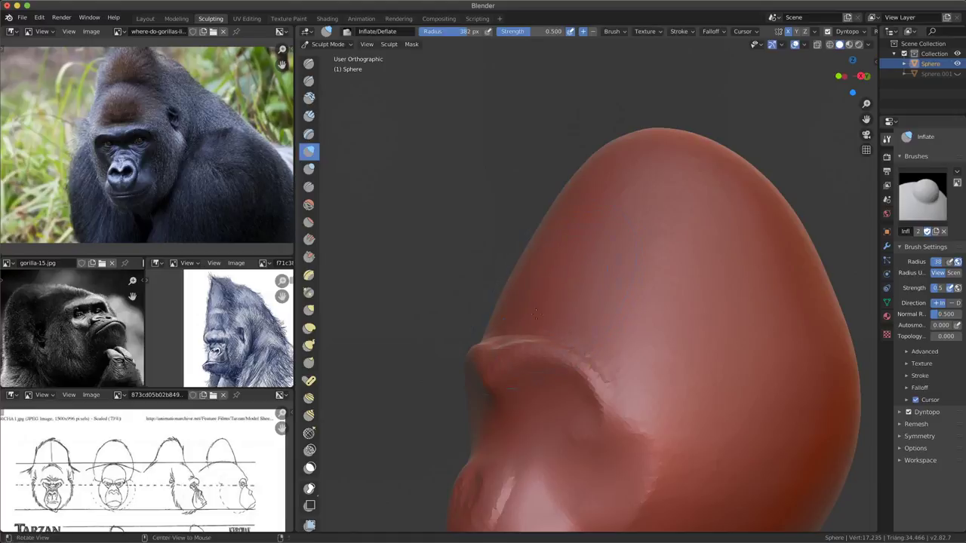
{"action": "middle_click_drag", "start_coordinate": [536, 313], "coordinate": [487, 320]}
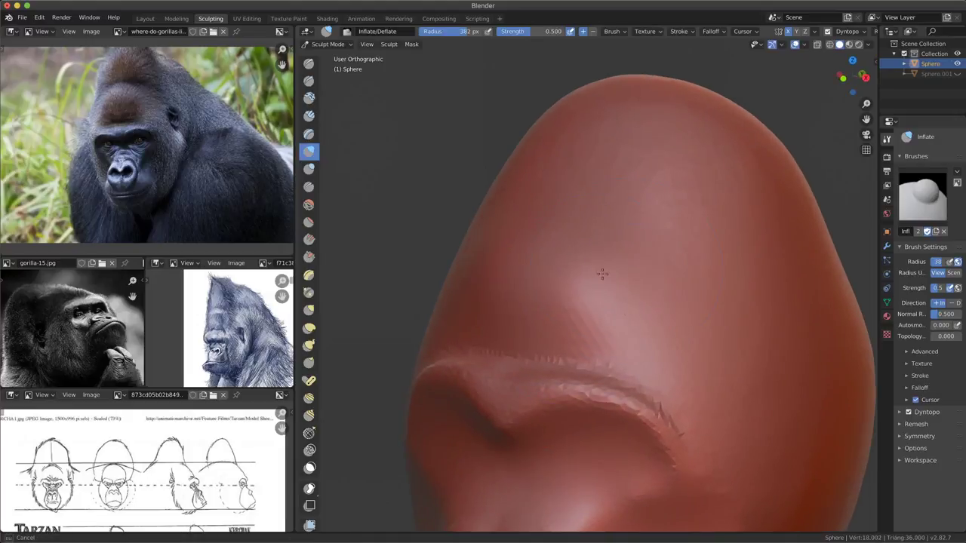
{"action": "middle_click_drag", "start_coordinate": [596, 298], "coordinate": [590, 342]}
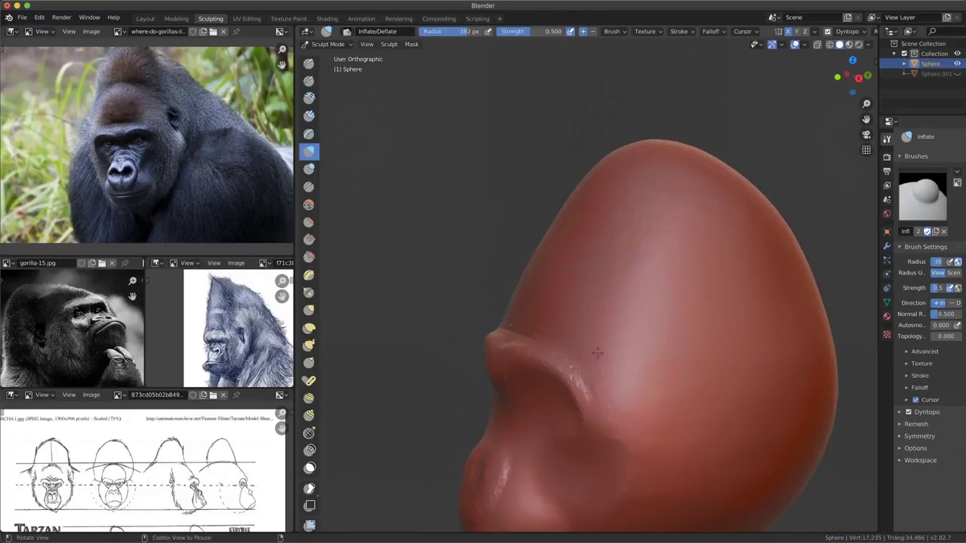
{"action": "middle_click_drag", "start_coordinate": [572, 327], "coordinate": [641, 343]}
{"action": "middle_click_drag", "start_coordinate": [581, 282], "coordinate": [599, 295]}
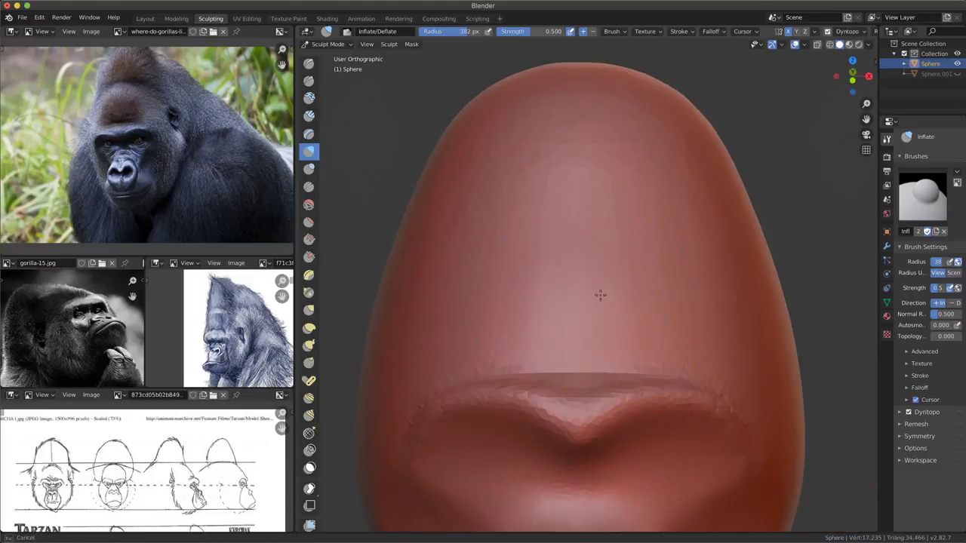
{"action": "left_click_drag", "start_coordinate": [599, 295], "coordinate": [609, 288]}
{"action": "middle_click_drag", "start_coordinate": [609, 288], "coordinate": [571, 295]}
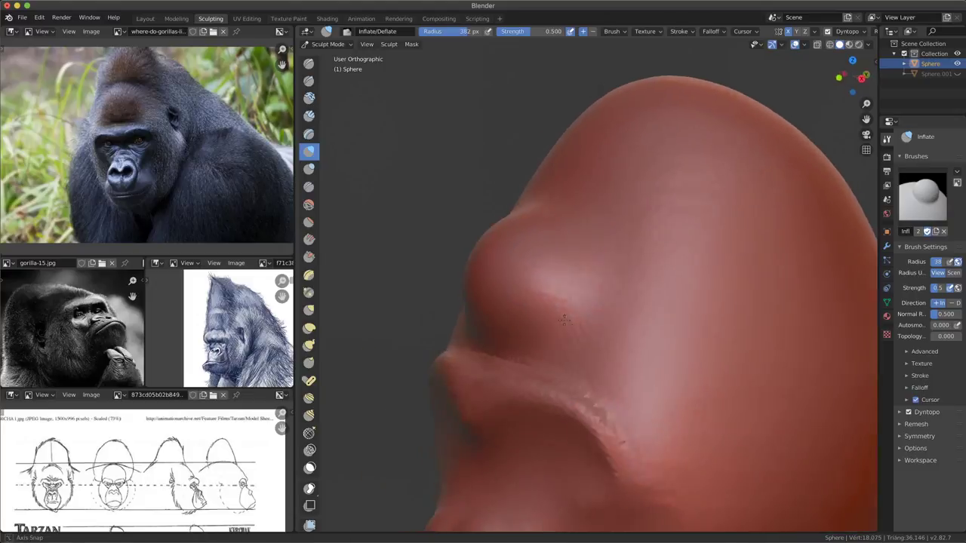
{"action": "key", "text": "ctrl+z"}
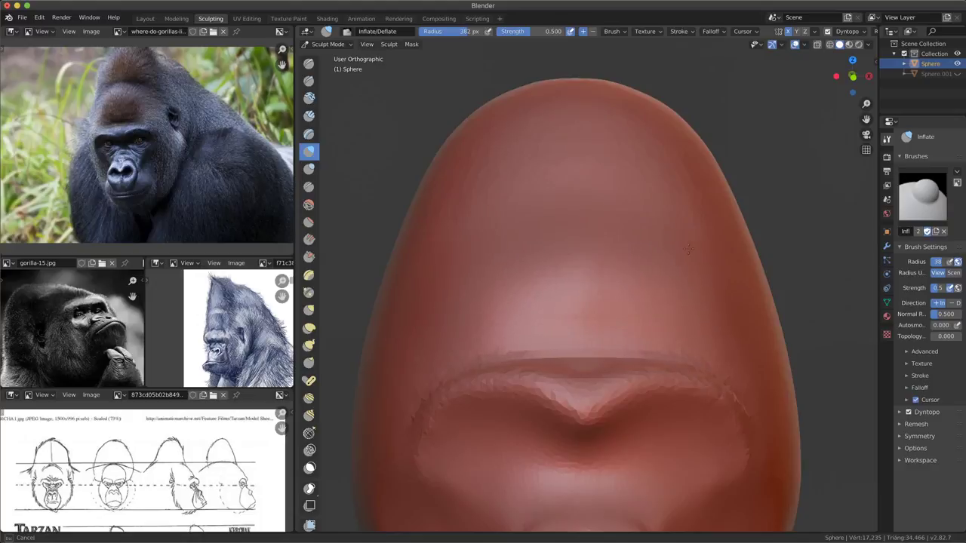
- Inflate a small bump on the side of the head with a smaller radius, then reduce to 208 px
{"action": "middle_click_drag", "start_coordinate": [688, 249], "coordinate": [507, 368]}
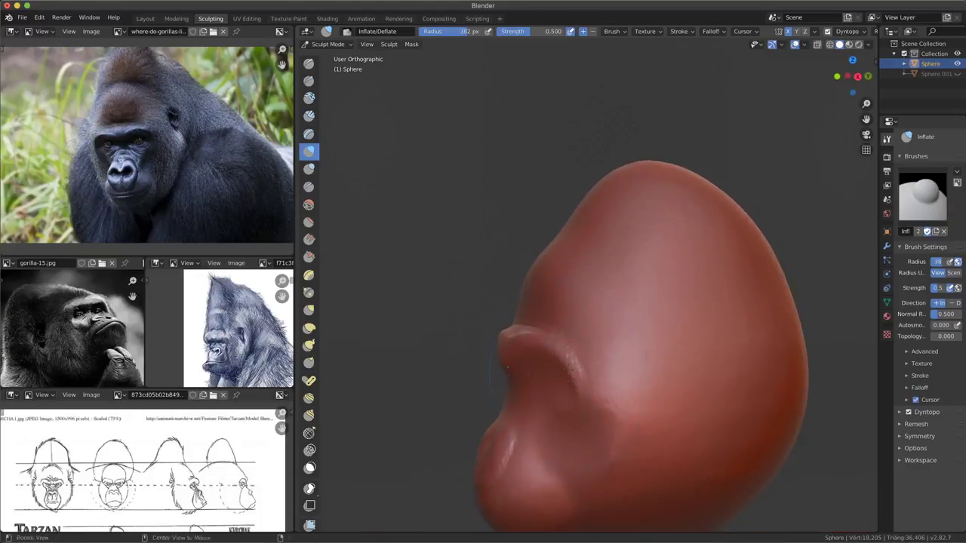
{"action": "mouse_move", "coordinate": [552, 268]}
{"action": "middle_mouse_down"}
{"action": "mouse_move", "coordinate": [597, 356]}
{"action": "mouse_move", "coordinate": [597, 342]}
{"action": "mouse_move", "coordinate": [572, 384]}
{"action": "mouse_move", "coordinate": [595, 295]}
{"action": "mouse_move", "coordinate": [634, 269]}
{"action": "middle_mouse_up"}
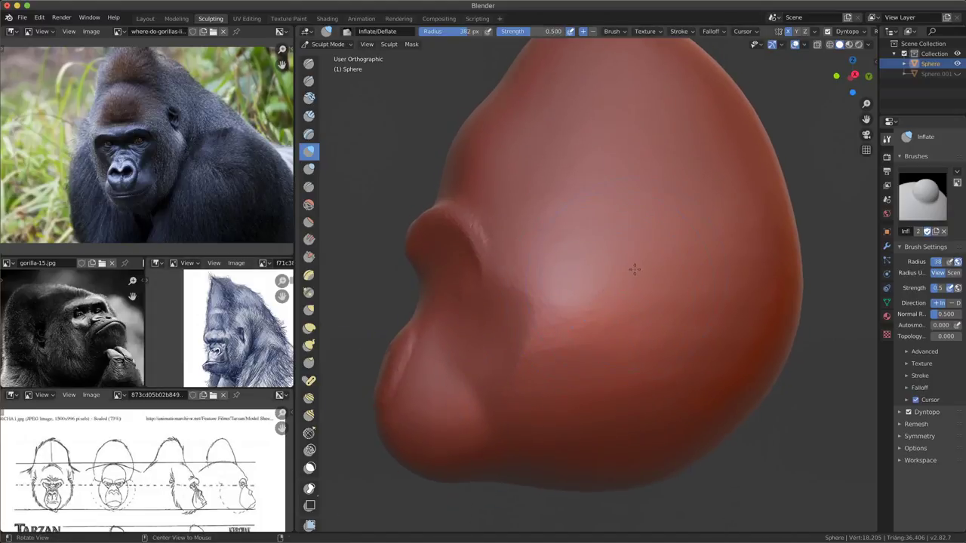
{"action": "key", "text": "f"}
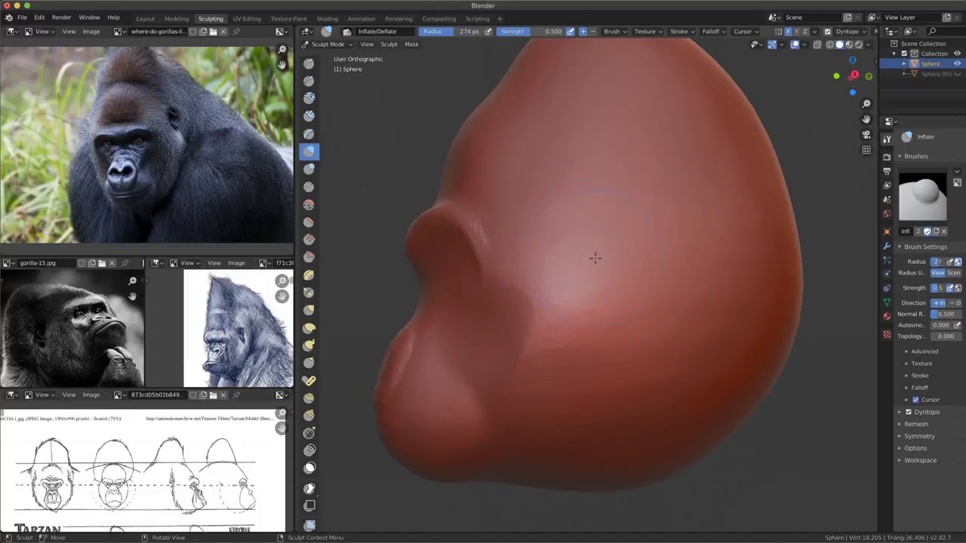
{"action": "left_click", "coordinate": [585, 264]}
{"action": "mouse_move", "coordinate": [627, 236]}
{"action": "left_mouse_down"}
{"action": "mouse_move", "coordinate": [615, 232]}
{"action": "mouse_move", "coordinate": [626, 253]}
{"action": "left_mouse_up"}
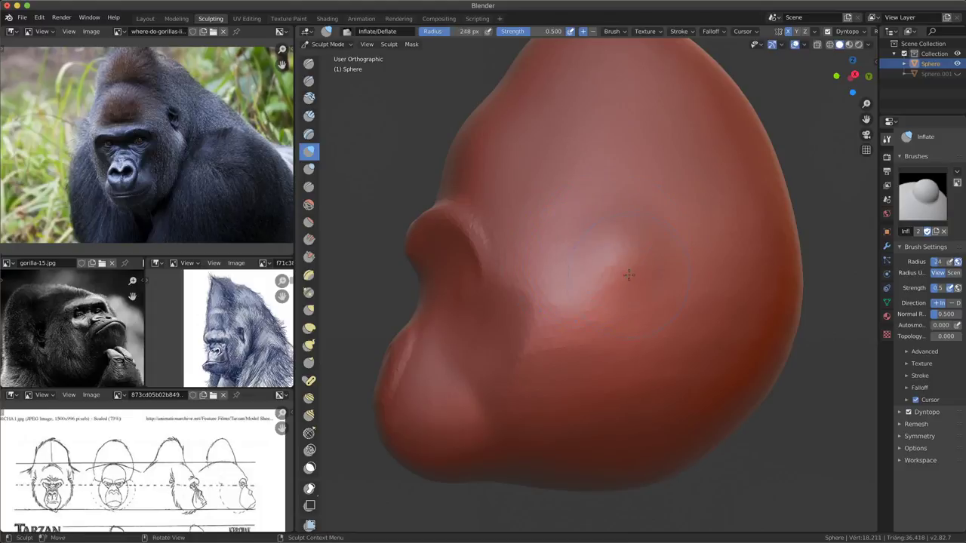
{"action": "key", "text": "f"}
{"action": "left_click", "coordinate": [612, 263]}
- Build a curved C-shaped ear rim on the side of the head with Clay brush strokes
{"action": "left_click", "coordinate": [309, 98]}
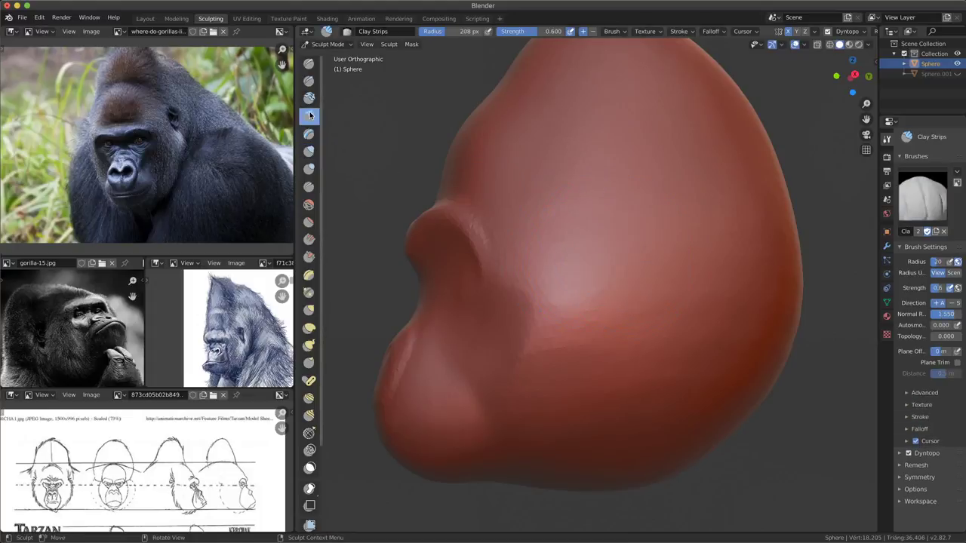
{"action": "left_click_drag", "start_coordinate": [637, 221], "coordinate": [636, 210]}
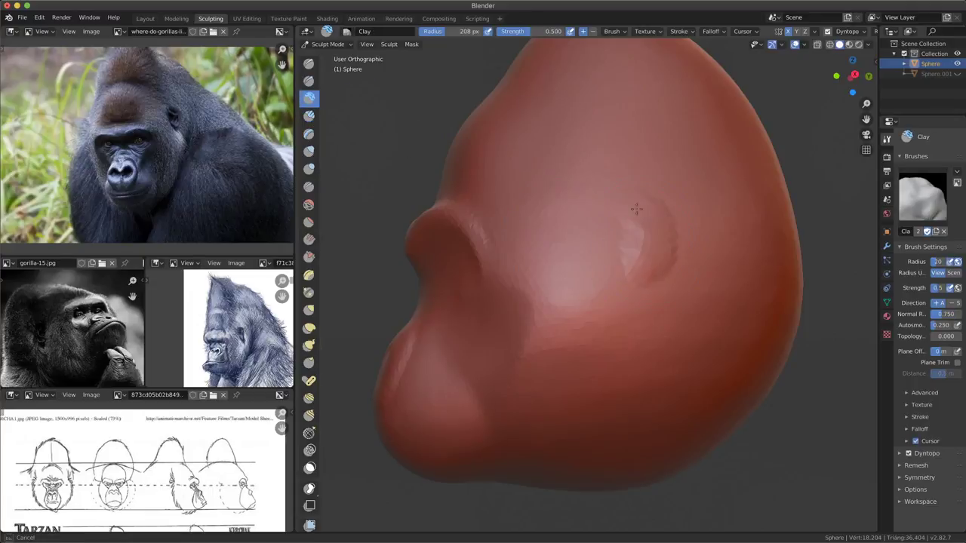
{"action": "mouse_move", "coordinate": [647, 255]}
{"action": "left_mouse_down"}
{"action": "mouse_move", "coordinate": [623, 222]}
{"action": "mouse_move", "coordinate": [644, 249]}
{"action": "mouse_move", "coordinate": [630, 283]}
{"action": "left_mouse_up"}
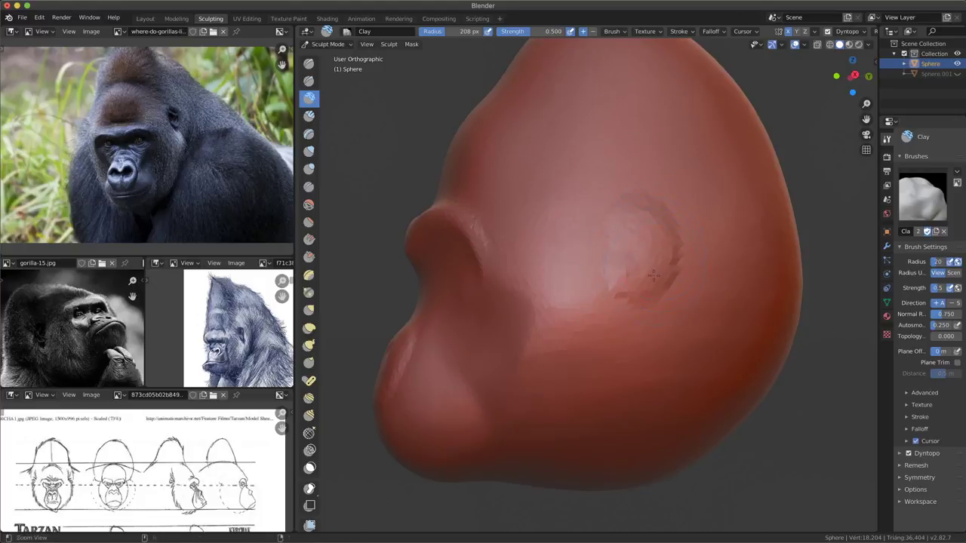
{"action": "scroll", "coordinate": [663, 272], "scroll_direction": "up", "scroll_amount": 3}
{"action": "mouse_move", "coordinate": [698, 200]}
{"action": "left_mouse_down"}
{"action": "mouse_move", "coordinate": [682, 290]}
{"action": "mouse_move", "coordinate": [662, 230]}
{"action": "left_mouse_up"}
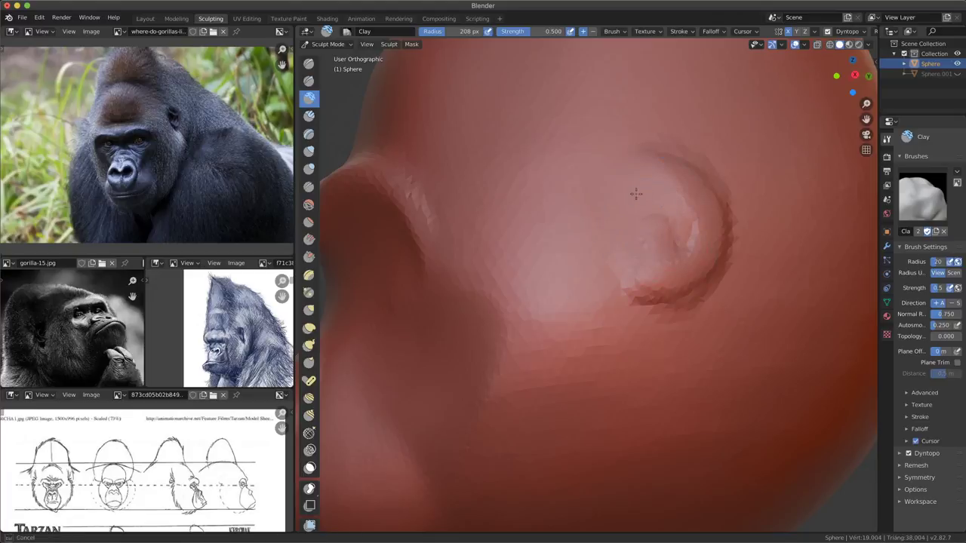
{"action": "mouse_move", "coordinate": [687, 164]}
{"action": "middle_mouse_down"}
{"action": "mouse_move", "coordinate": [608, 360]}
{"action": "mouse_move", "coordinate": [645, 320]}
{"action": "mouse_move", "coordinate": [569, 309]}
{"action": "middle_mouse_up"}
{"action": "scroll", "coordinate": [607, 361], "scroll_direction": "down", "scroll_amount": 5}
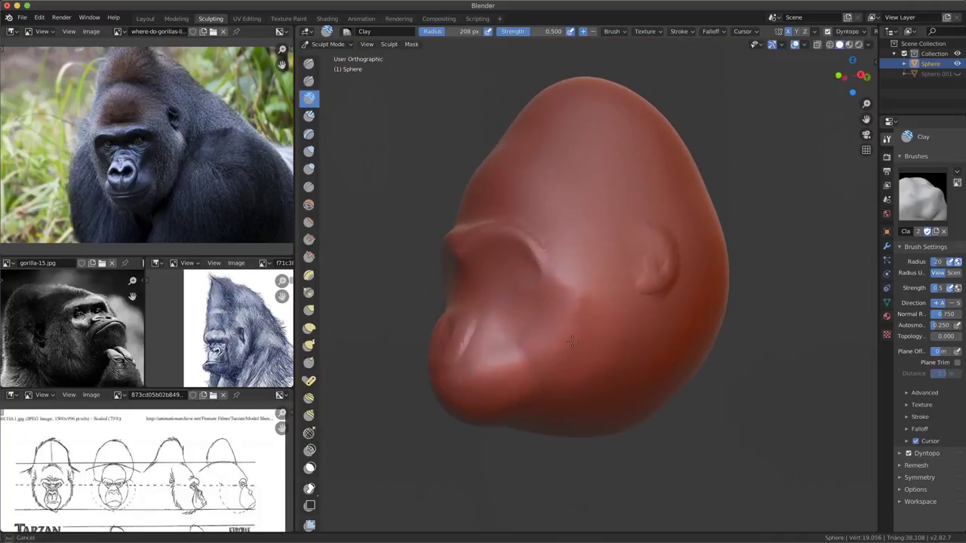
{"action": "middle_click_drag", "start_coordinate": [551, 361], "coordinate": [583, 344]}
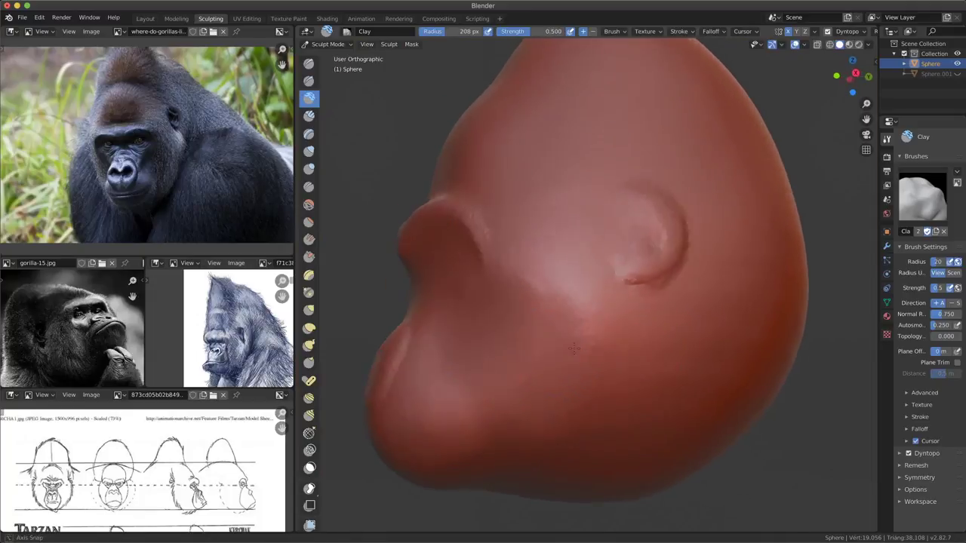
{"action": "scroll", "coordinate": [583, 344], "scroll_direction": "up", "scroll_amount": 2}
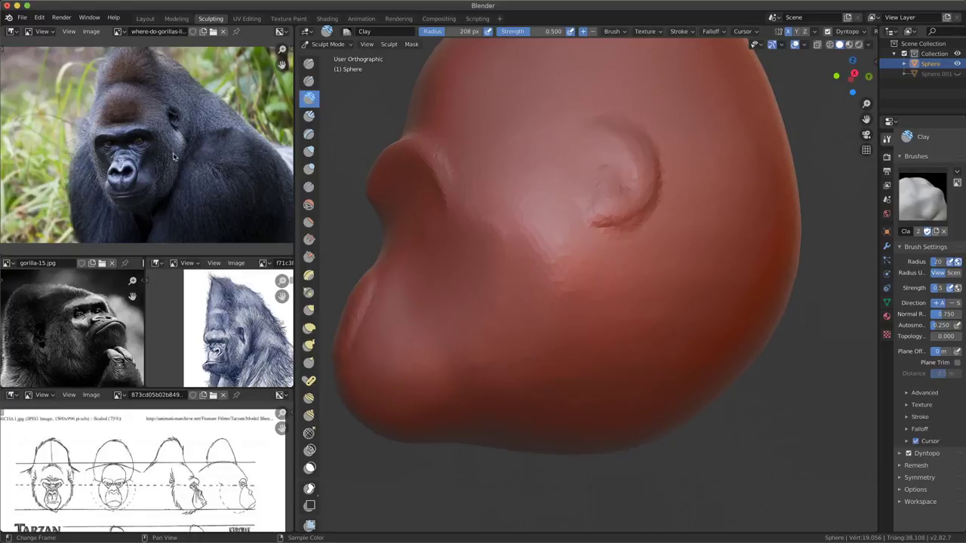
{"action": "scroll", "coordinate": [173, 156], "scroll_direction": "up", "scroll_amount": 1}
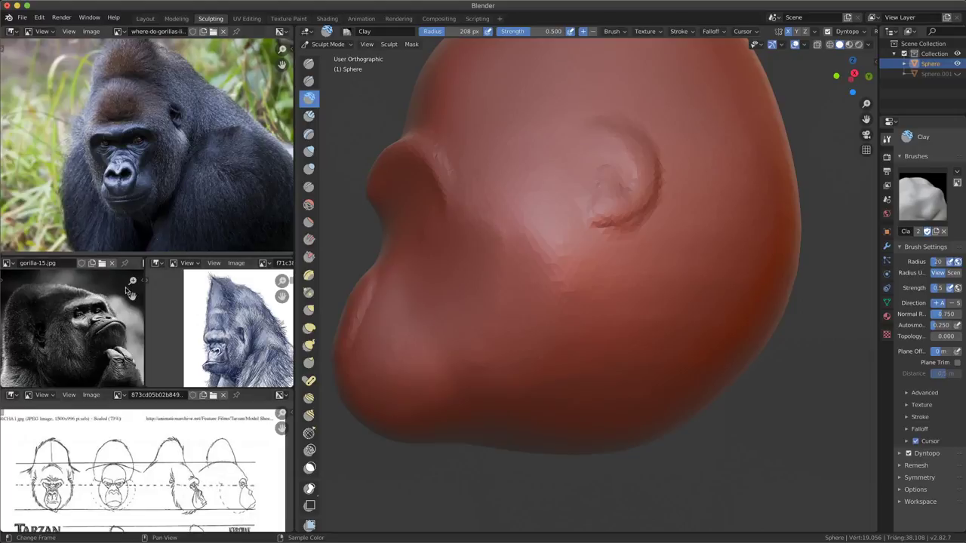
{"action": "middle_click_drag", "start_coordinate": [321, 198], "coordinate": [315, 200]}
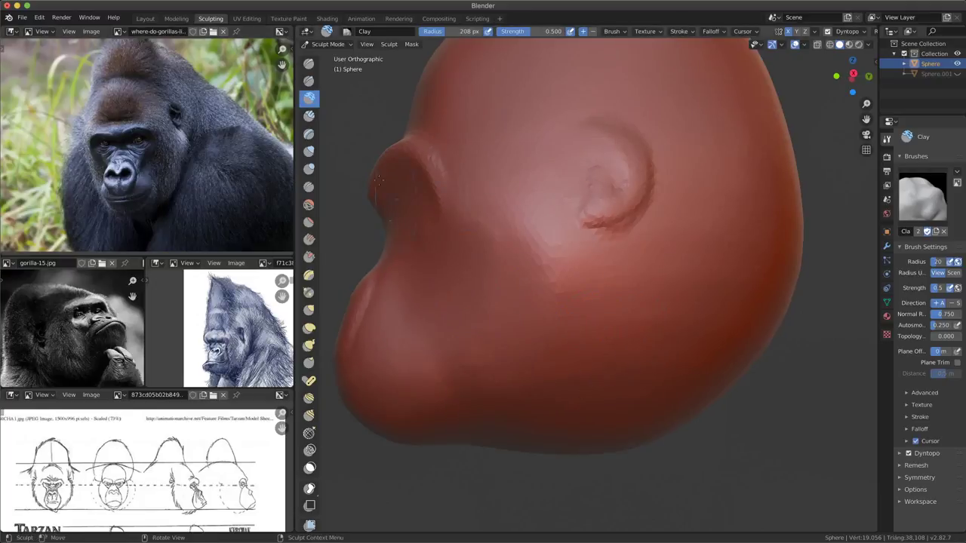
- Carve a vertical crease down the front of the muzzle with the Crease brush
{"action": "left_click", "coordinate": [309, 187]}
{"action": "middle_click_drag", "start_coordinate": [528, 249], "coordinate": [587, 267]}
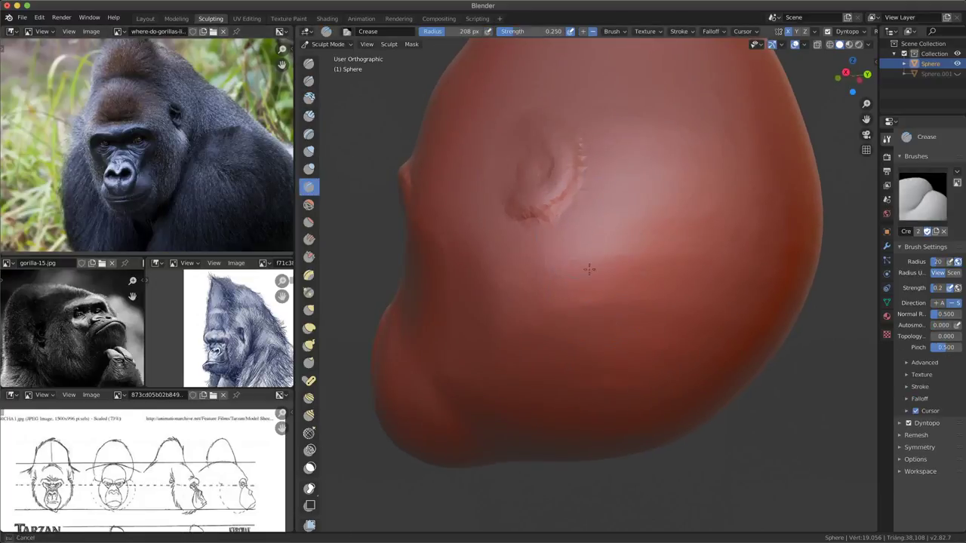
{"action": "mouse_move", "coordinate": [586, 267]}
{"action": "left_mouse_down"}
{"action": "mouse_move", "coordinate": [581, 232]}
{"action": "mouse_move", "coordinate": [600, 281]}
{"action": "left_mouse_up"}
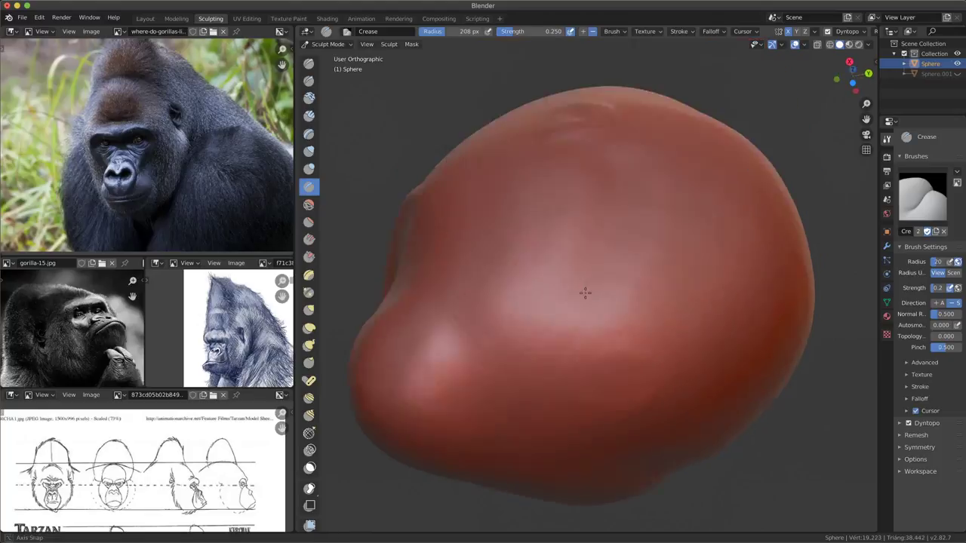
{"action": "mouse_move", "coordinate": [585, 332]}
{"action": "middle_mouse_down"}
{"action": "mouse_move", "coordinate": [582, 292]}
{"action": "mouse_move", "coordinate": [596, 241]}
{"action": "mouse_move", "coordinate": [586, 252]}
{"action": "mouse_move", "coordinate": [582, 227]}
{"action": "middle_mouse_up"}
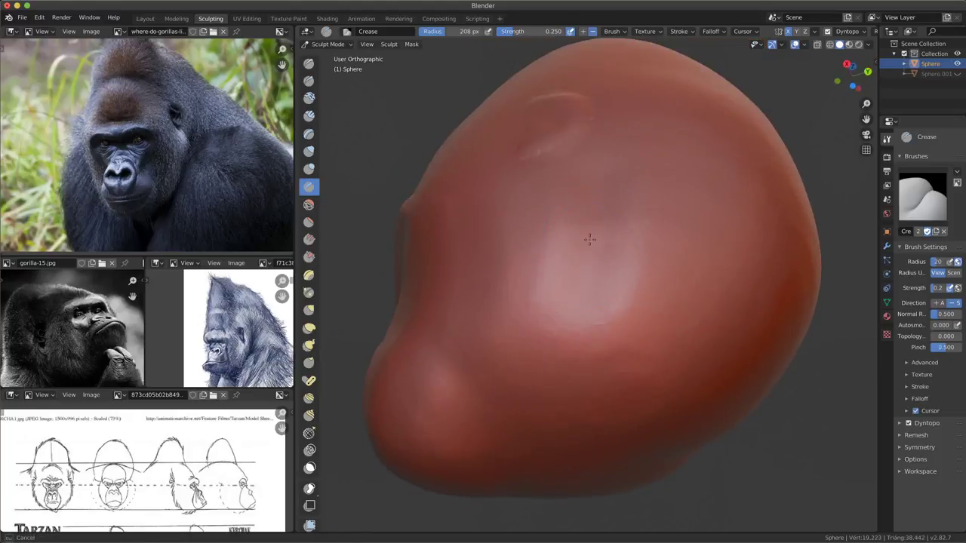
{"action": "left_click_drag", "start_coordinate": [585, 260], "coordinate": [566, 347]}
{"action": "left_click_drag", "start_coordinate": [584, 279], "coordinate": [554, 390]}
- Deepen the muzzle crease, reshape its lower part and extend it further down
{"action": "left_click_drag", "start_coordinate": [562, 343], "coordinate": [573, 268]}
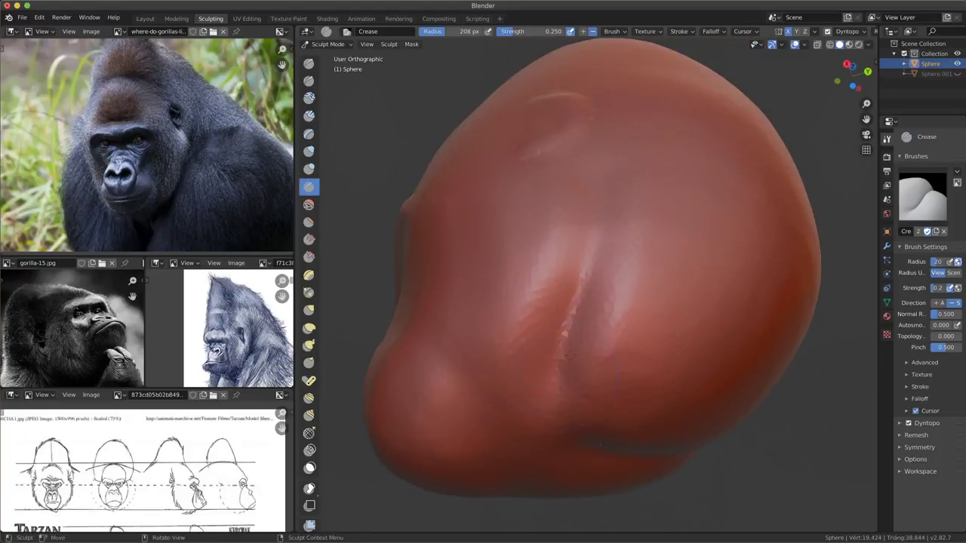
{"action": "left_click_drag", "start_coordinate": [563, 392], "coordinate": [578, 369]}
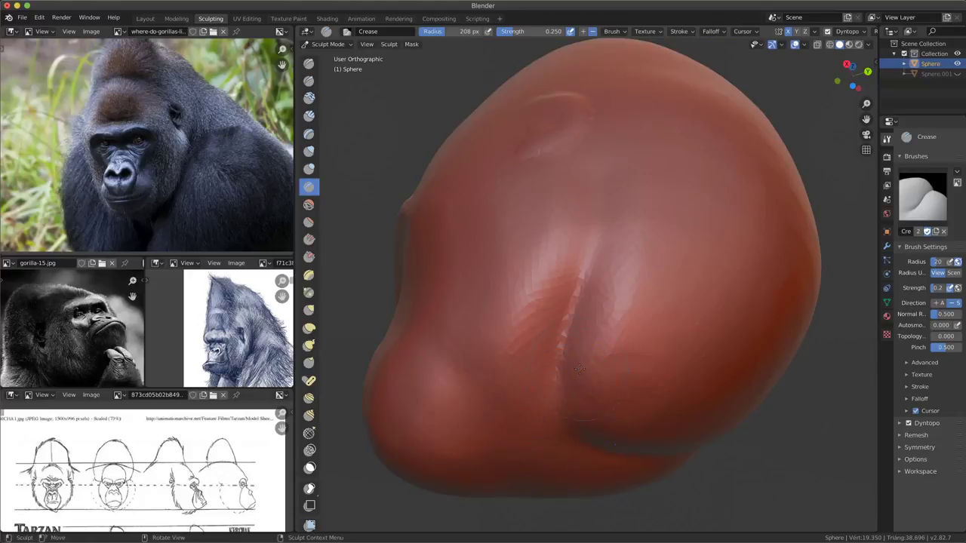
{"action": "left_click_drag", "start_coordinate": [606, 176], "coordinate": [611, 242]}
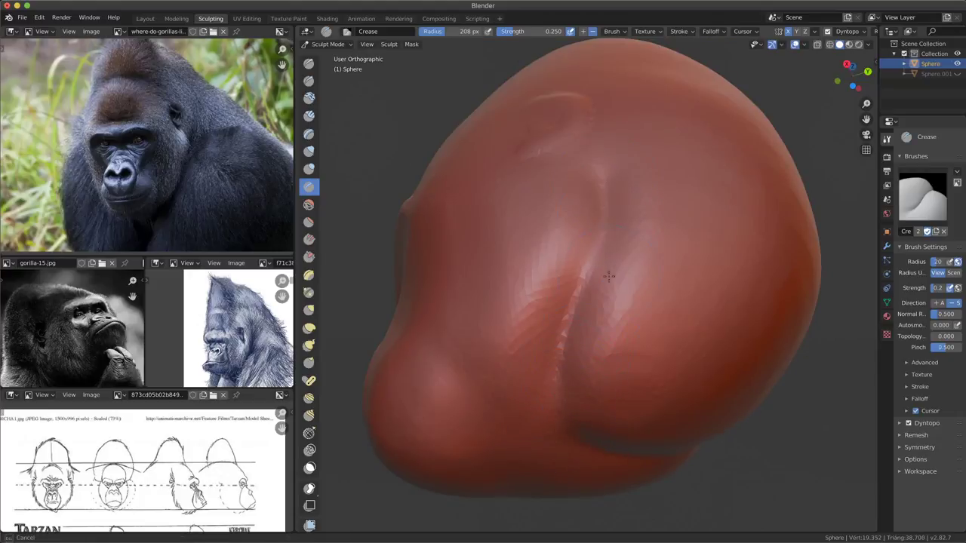
{"action": "scroll", "coordinate": [608, 276], "scroll_direction": "down", "scroll_amount": 2}
{"action": "scroll", "coordinate": [609, 276], "scroll_direction": "down", "scroll_amount": 3}
{"action": "mouse_move", "coordinate": [609, 277]}
{"action": "middle_mouse_down"}
{"action": "mouse_move", "coordinate": [578, 392]}
{"action": "mouse_move", "coordinate": [592, 341]}
{"action": "mouse_move", "coordinate": [533, 260]}
{"action": "mouse_move", "coordinate": [637, 367]}
{"action": "mouse_move", "coordinate": [619, 348]}
{"action": "middle_mouse_up"}
{"action": "left_click", "coordinate": [328, 44]}
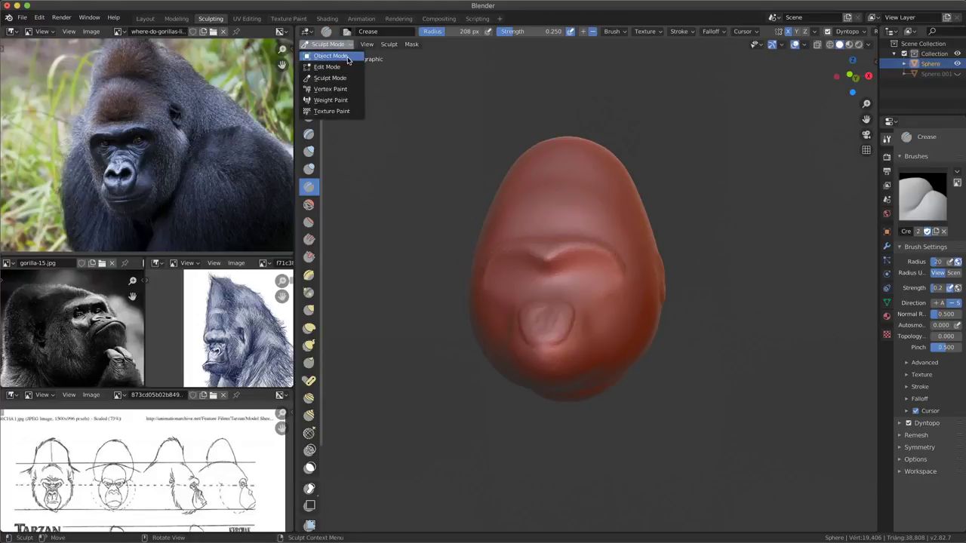
- In Object Mode, unhide Sphere.001 and duplicate the sculpted head, moving the copy along X
{"action": "left_click", "coordinate": [331, 56]}
{"action": "scroll", "coordinate": [567, 422], "scroll_direction": "down", "scroll_amount": 3}
{"action": "middle_click_drag", "start_coordinate": [588, 360], "coordinate": [602, 367]}
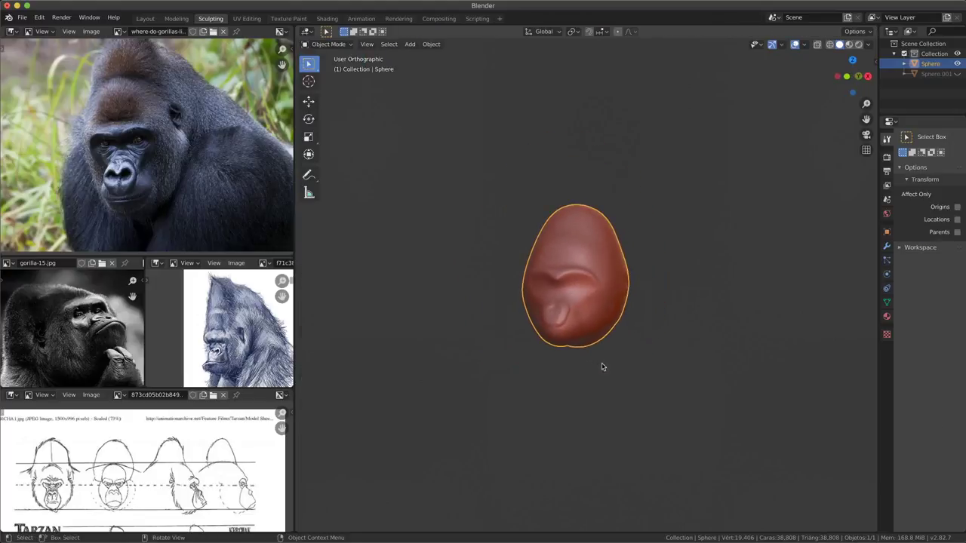
{"action": "key", "text": "alt+h"}
{"action": "scroll", "coordinate": [616, 370], "scroll_direction": "down", "scroll_amount": 2}
{"action": "left_click", "coordinate": [599, 315]}
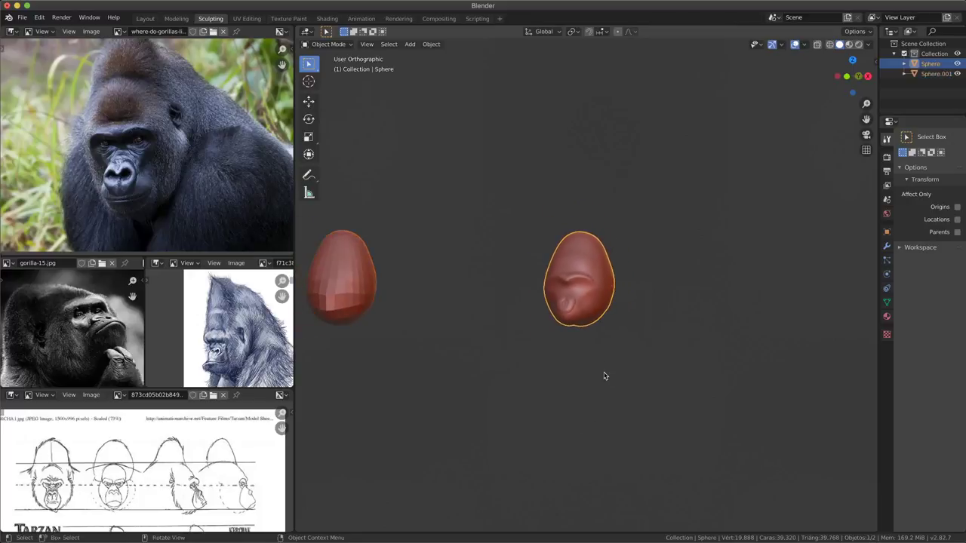
{"action": "key", "text": "shift+d"}
{"action": "key", "text": "x"}
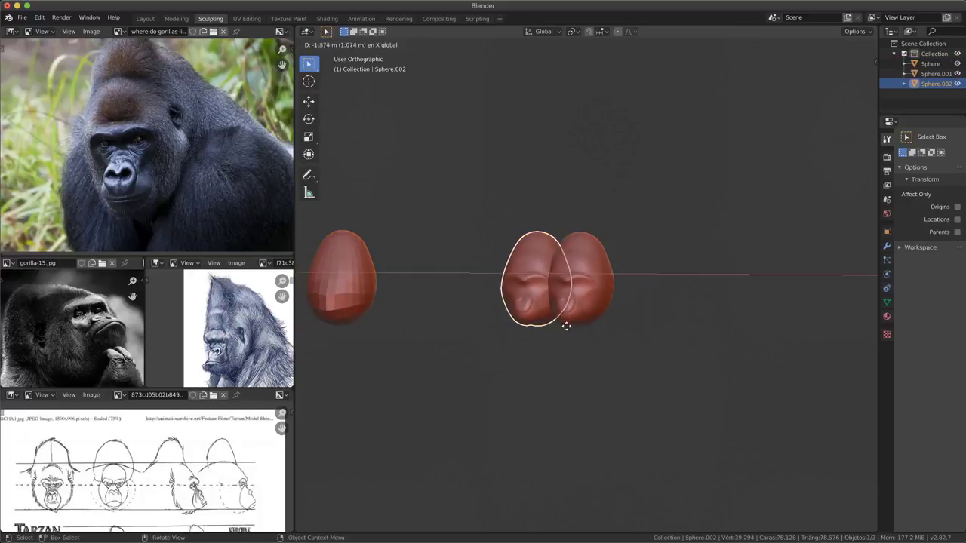
{"action": "left_click", "coordinate": [447, 342]}
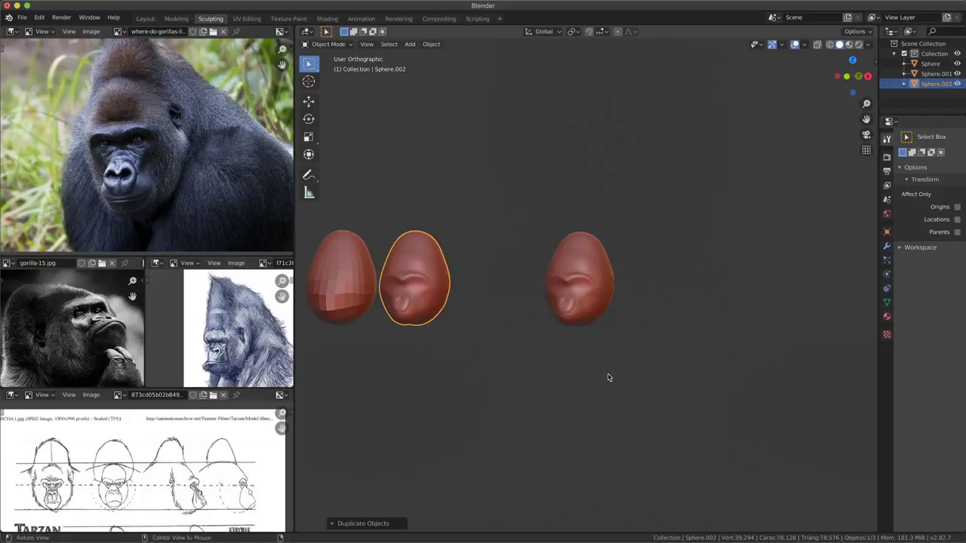
- Hide the two left-hand spheres and return the original Sphere to Sculpt Mode
{"action": "mouse_move", "coordinate": [608, 380]}
{"action": "middle_mouse_down"}
{"action": "mouse_move", "coordinate": [617, 386]}
{"action": "mouse_move", "coordinate": [507, 375]}
{"action": "middle_mouse_up"}
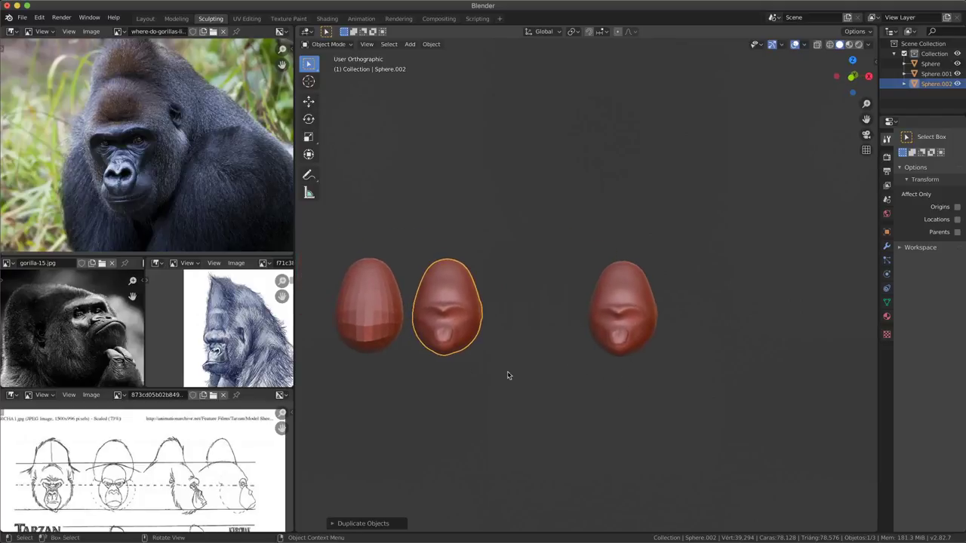
{"action": "left_click", "coordinate": [617, 332]}
{"action": "left_click_drag", "start_coordinate": [532, 199], "coordinate": [359, 419]}
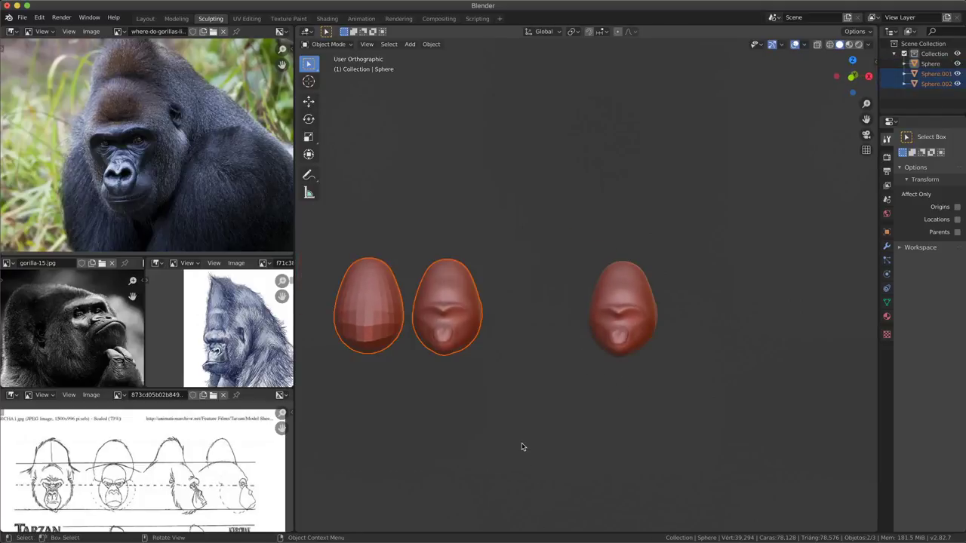
{"action": "key", "text": "h"}
{"action": "left_click", "coordinate": [636, 318]}
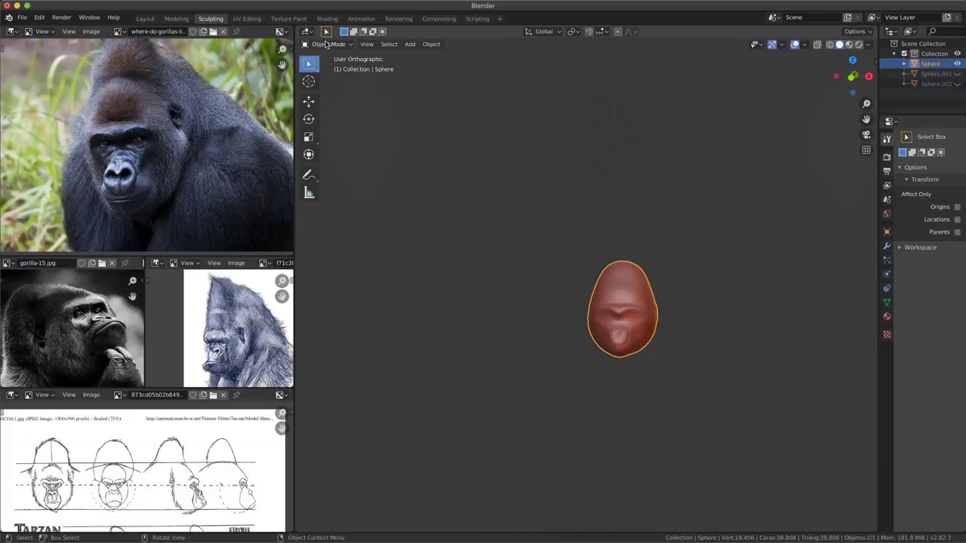
{"action": "left_click", "coordinate": [326, 44]}
{"action": "left_click", "coordinate": [346, 80]}
- Deepen the Crease outline around the nose bump from a three-quarter view of the face
{"action": "scroll", "coordinate": [619, 317], "scroll_direction": "up", "scroll_amount": 3}
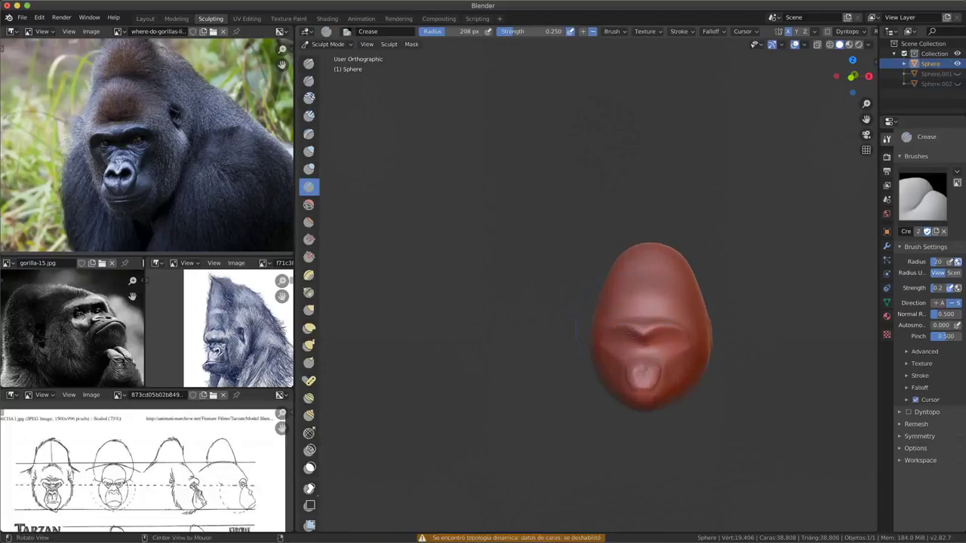
{"action": "scroll", "coordinate": [596, 339], "scroll_direction": "up", "scroll_amount": 3}
{"action": "scroll", "coordinate": [597, 339], "scroll_direction": "up", "scroll_amount": 3}
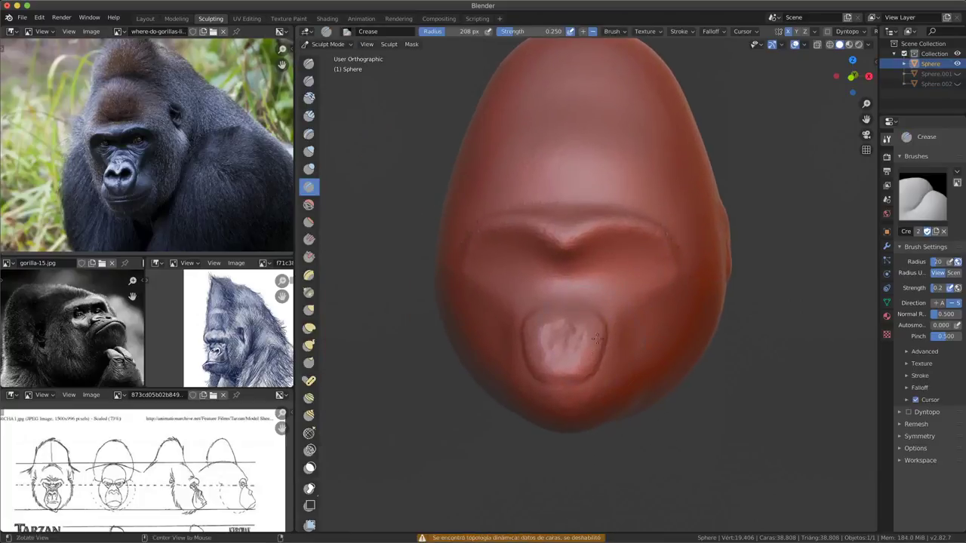
{"action": "middle_click_drag", "start_coordinate": [596, 338], "coordinate": [556, 331]}
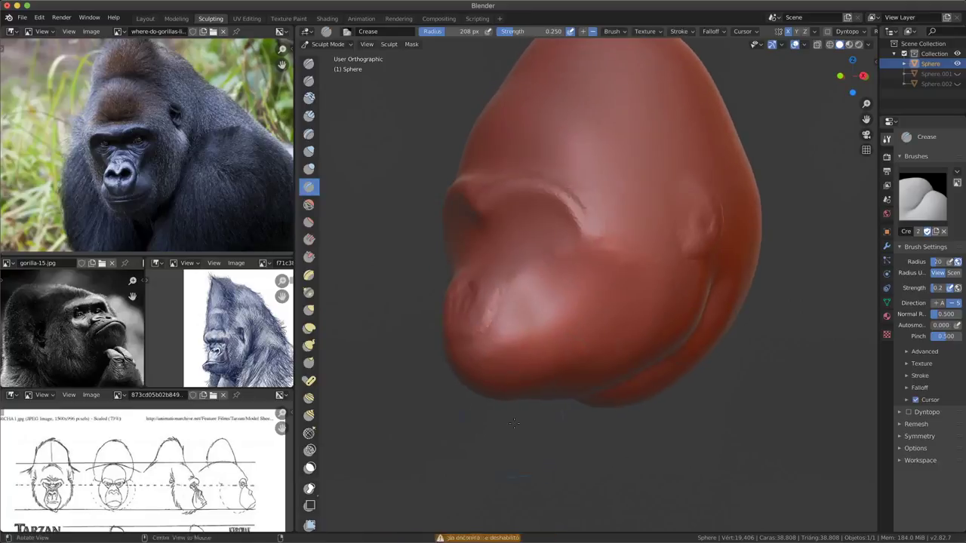
{"action": "middle_click_drag", "start_coordinate": [561, 394], "coordinate": [587, 405]}
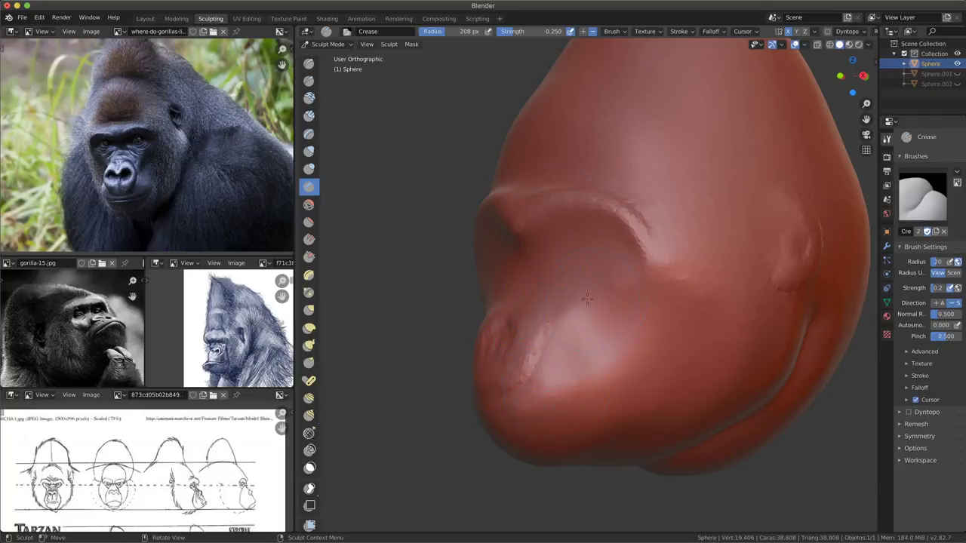
{"action": "scroll", "coordinate": [587, 300], "scroll_direction": "up", "scroll_amount": 2}
{"action": "scroll", "coordinate": [550, 383], "scroll_direction": "up", "scroll_amount": 3}
{"action": "mouse_move", "coordinate": [550, 384]}
{"action": "middle_mouse_down", "text": "shift"}
{"action": "mouse_move", "coordinate": [596, 364]}
{"action": "mouse_move", "coordinate": [501, 299]}
{"action": "middle_mouse_up", "text": "shift"}
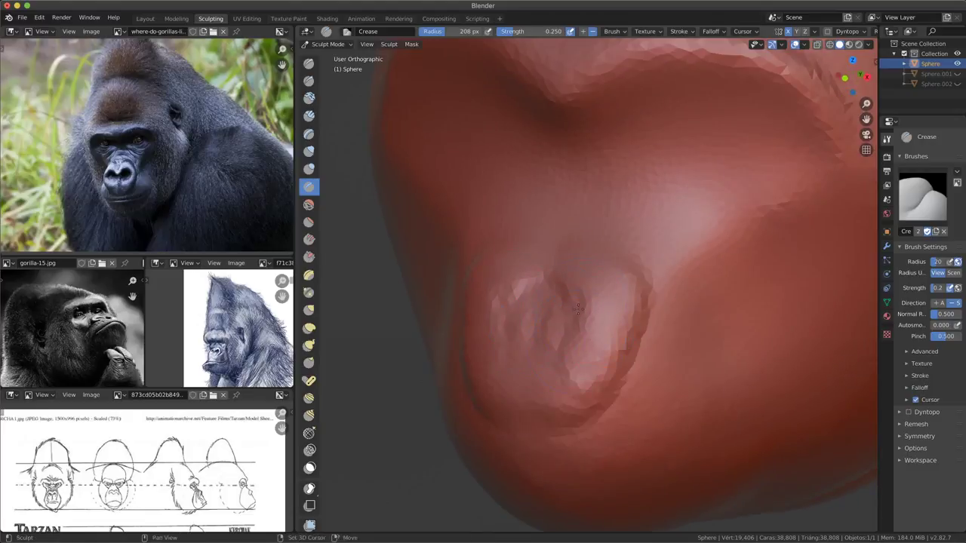
{"action": "mouse_move", "coordinate": [578, 308]}
{"action": "left_mouse_down"}
{"action": "mouse_move", "coordinate": [537, 353]}
{"action": "mouse_move", "coordinate": [573, 377]}
{"action": "left_mouse_up"}
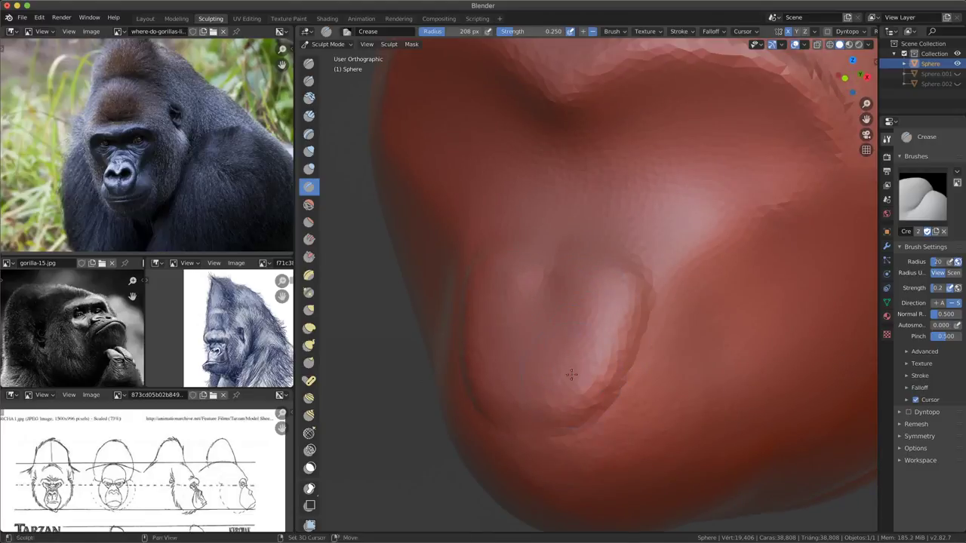
{"action": "mouse_move", "coordinate": [159, 124]}
{"action": "middle_mouse_down", "text": "ctrl"}
{"action": "mouse_move", "coordinate": [159, 114]}
{"action": "mouse_move", "coordinate": [169, 140]}
{"action": "middle_mouse_up", "text": "ctrl"}
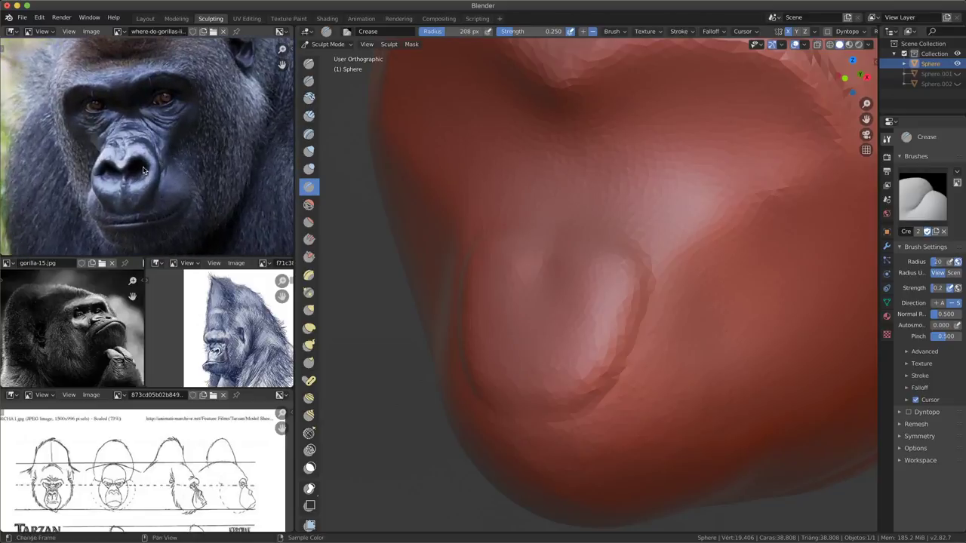
{"action": "middle_click_drag", "start_coordinate": [528, 317], "coordinate": [610, 336]}
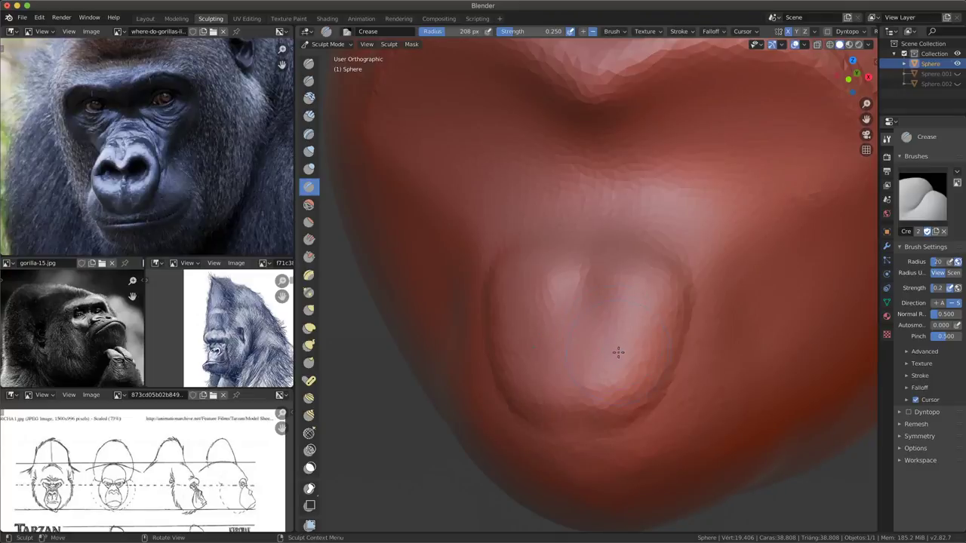
{"action": "scroll", "coordinate": [618, 353], "scroll_direction": "up", "scroll_amount": 2}
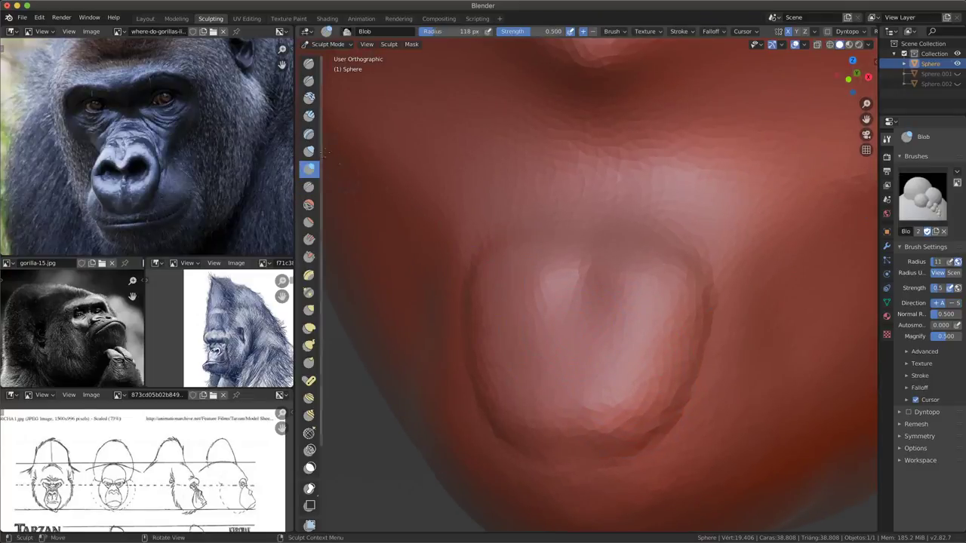
- Press two nostril hollows into the nose bump with the Inflate/Deflate brush at 166 px
{"action": "left_click", "coordinate": [309, 151]}
{"action": "key", "text": "f"}
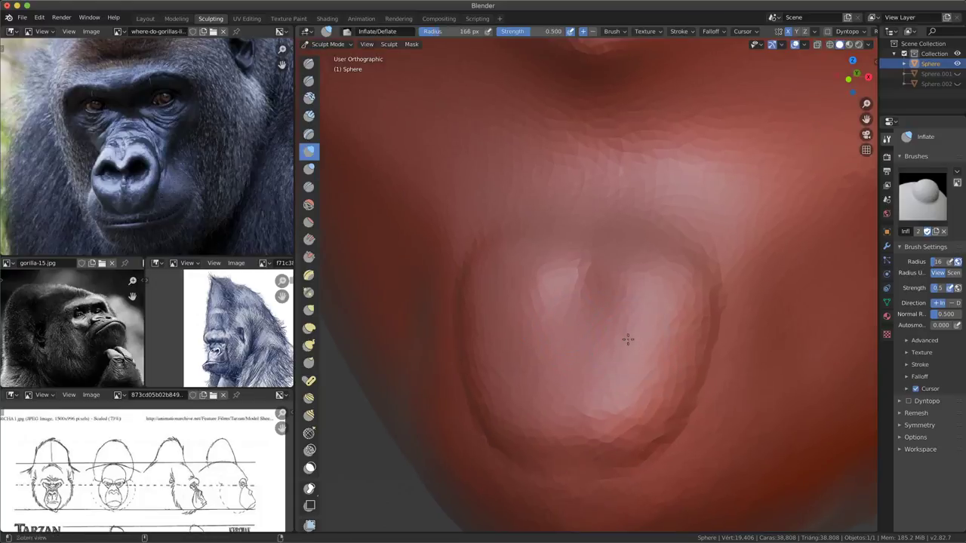
{"action": "mouse_move", "coordinate": [619, 339]}
{"action": "left_mouse_down"}
{"action": "mouse_move", "coordinate": [544, 325]}
{"action": "mouse_move", "coordinate": [509, 346]}
{"action": "left_mouse_up"}
{"action": "mouse_move", "coordinate": [646, 325]}
{"action": "left_mouse_down"}
{"action": "mouse_move", "coordinate": [502, 332]}
{"action": "mouse_move", "coordinate": [632, 345]}
{"action": "left_mouse_up"}
{"action": "middle_click_drag", "start_coordinate": [632, 345], "coordinate": [615, 359]}
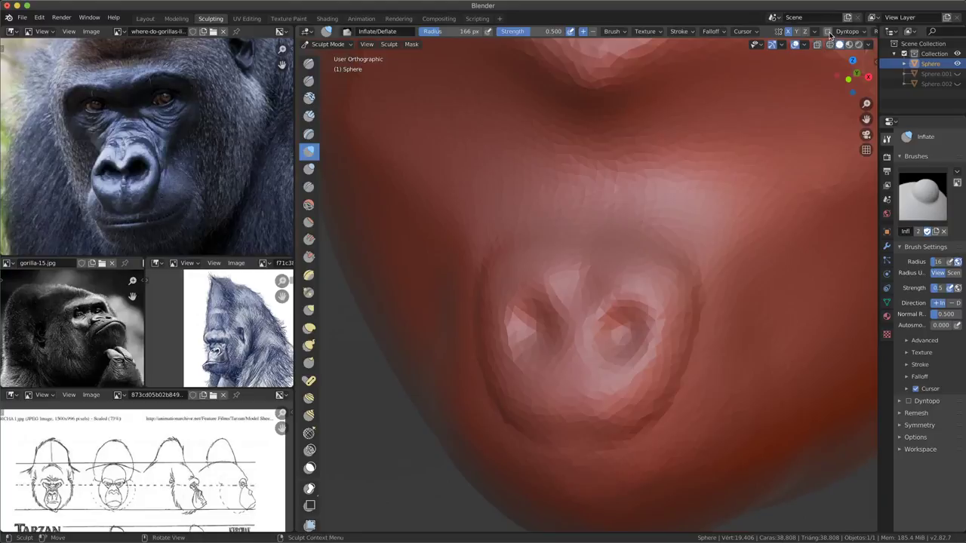
- Enable Dyntopo, accept its warning, and swell and deepen the right nostril
{"action": "left_click", "coordinate": [827, 32]}
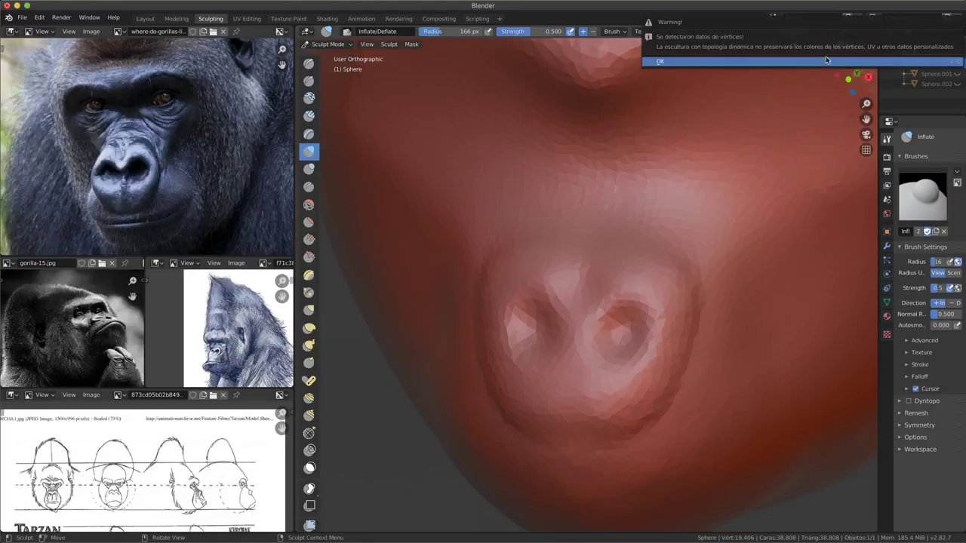
{"action": "left_click", "coordinate": [826, 56]}
{"action": "mouse_move", "coordinate": [595, 356]}
{"action": "left_mouse_down"}
{"action": "mouse_move", "coordinate": [623, 342]}
{"action": "mouse_move", "coordinate": [624, 352]}
{"action": "left_mouse_up"}
{"action": "mouse_move", "coordinate": [625, 352]}
{"action": "middle_mouse_down"}
{"action": "mouse_move", "coordinate": [651, 333]}
{"action": "mouse_move", "coordinate": [663, 298]}
{"action": "middle_mouse_up"}
{"action": "left_click_drag", "start_coordinate": [663, 298], "coordinate": [685, 255]}
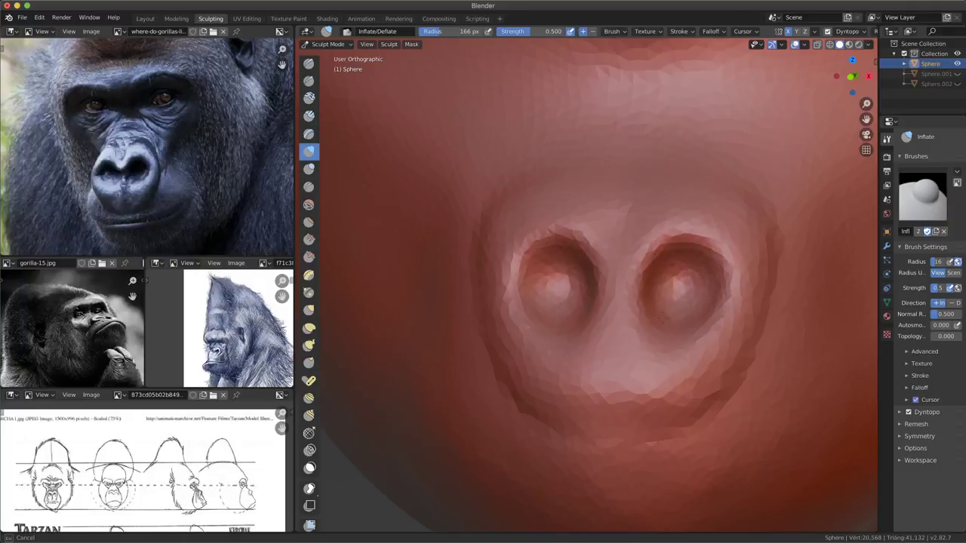
{"action": "left_click_drag", "start_coordinate": [660, 315], "coordinate": [663, 310]}
{"action": "middle_click_drag", "start_coordinate": [662, 309], "coordinate": [754, 334]}
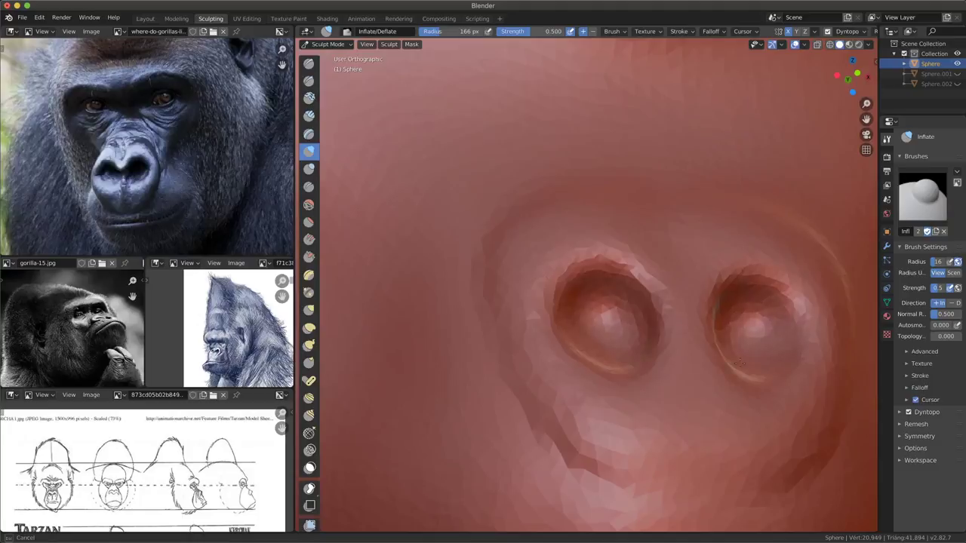
{"action": "mouse_move", "coordinate": [739, 323]}
{"action": "middle_mouse_down", "text": "ctrl"}
{"action": "mouse_move", "coordinate": [709, 309]}
{"action": "mouse_move", "coordinate": [649, 332]}
{"action": "mouse_move", "coordinate": [622, 357]}
{"action": "mouse_move", "coordinate": [621, 296]}
{"action": "middle_mouse_up", "text": "ctrl"}
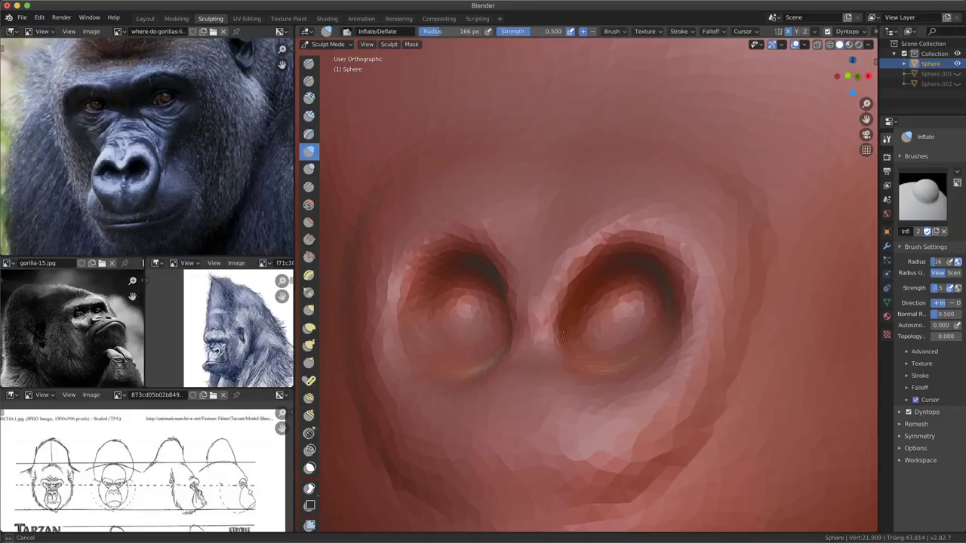
- Inflate and smooth the area between the nostrils, then zoom in to view them from below
{"action": "left_click_drag", "start_coordinate": [562, 338], "coordinate": [549, 336]}
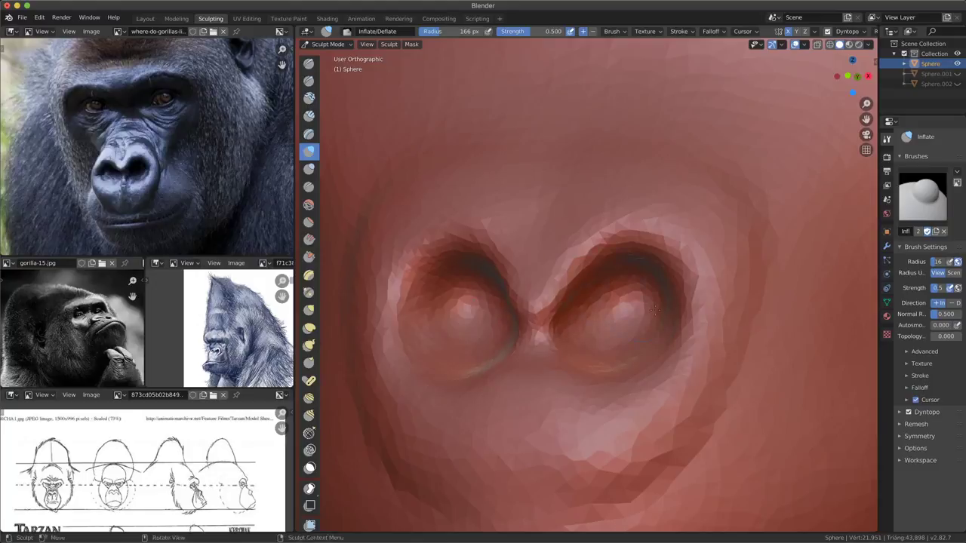
{"action": "middle_click_drag", "start_coordinate": [567, 339], "coordinate": [660, 336]}
{"action": "scroll", "coordinate": [657, 338], "scroll_direction": "up", "scroll_amount": 3}
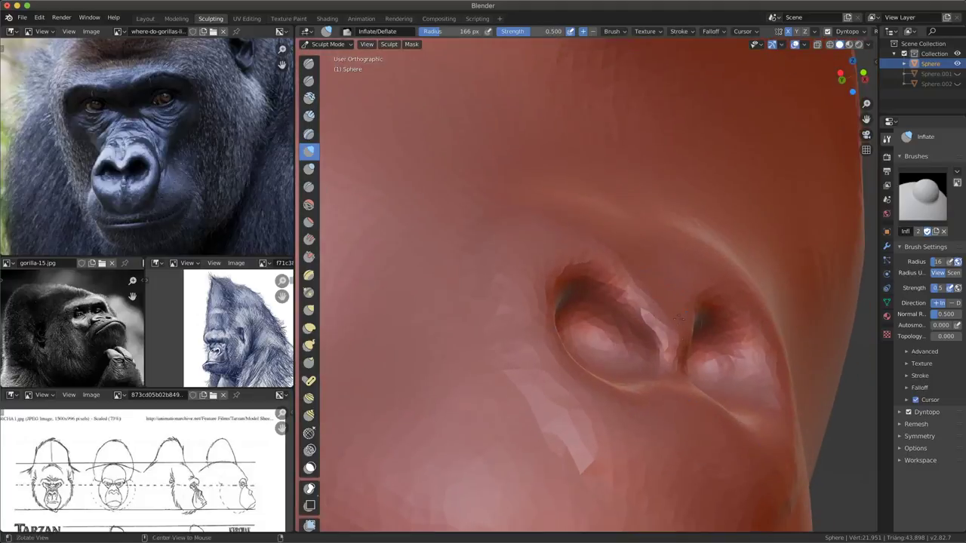
{"action": "scroll", "coordinate": [662, 334], "scroll_direction": "up", "scroll_amount": 3}
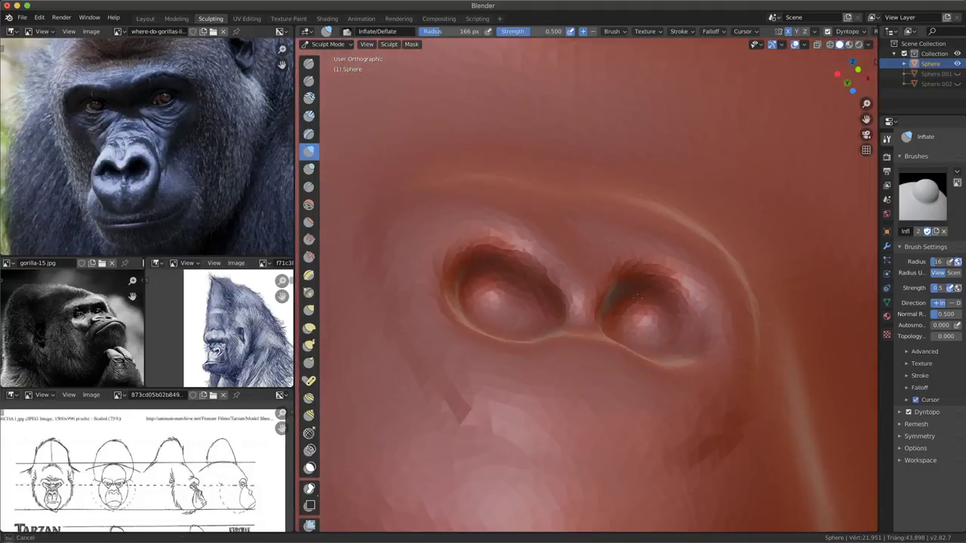
{"action": "mouse_move", "coordinate": [625, 335]}
{"action": "middle_mouse_down"}
{"action": "mouse_move", "coordinate": [596, 326]}
{"action": "mouse_move", "coordinate": [552, 361]}
{"action": "mouse_move", "coordinate": [506, 366]}
{"action": "mouse_move", "coordinate": [597, 335]}
{"action": "middle_mouse_up"}
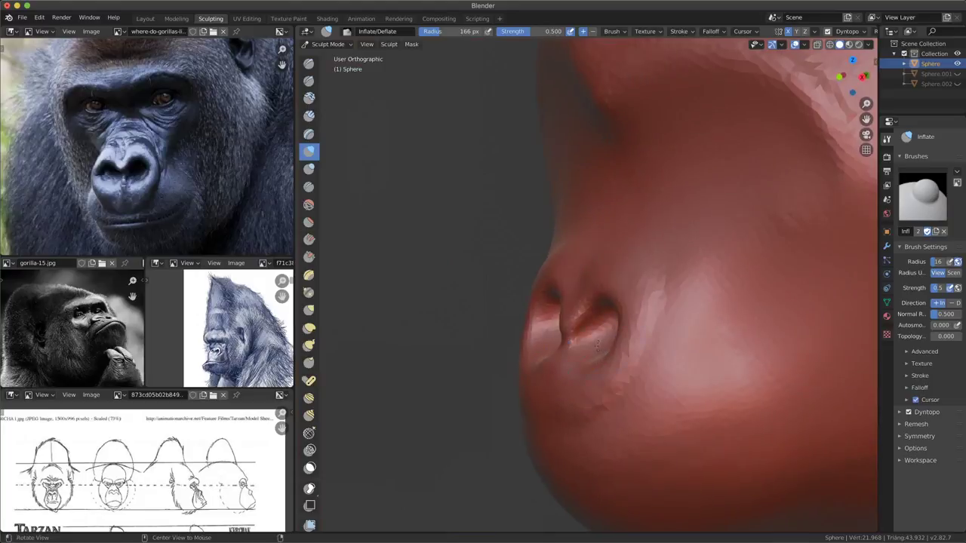
{"action": "scroll", "coordinate": [598, 334], "scroll_direction": "up", "scroll_amount": 1}
{"action": "scroll", "coordinate": [603, 335], "scroll_direction": "up", "scroll_amount": 1}
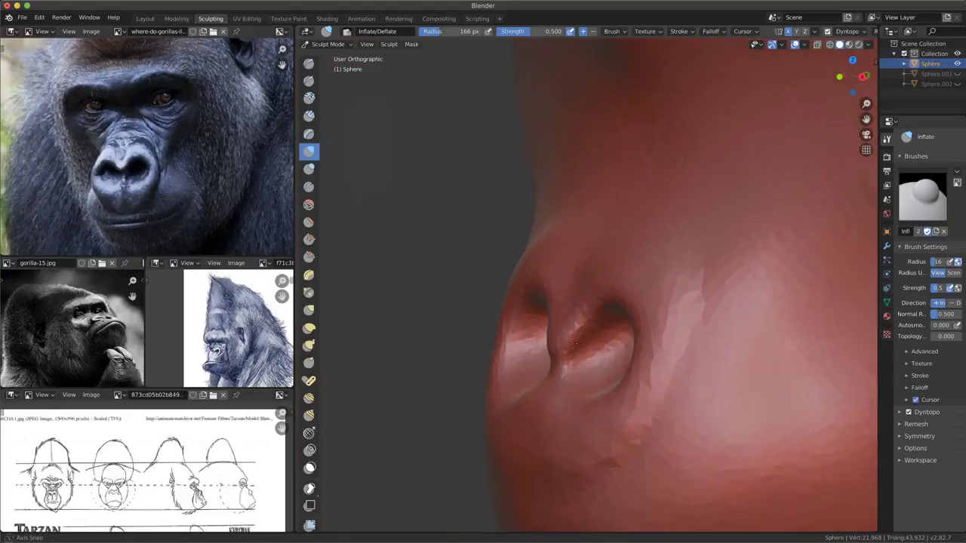
{"action": "scroll", "coordinate": [614, 338], "scroll_direction": "up", "scroll_amount": 2}
{"action": "scroll", "coordinate": [603, 337], "scroll_direction": "up", "scroll_amount": 1}
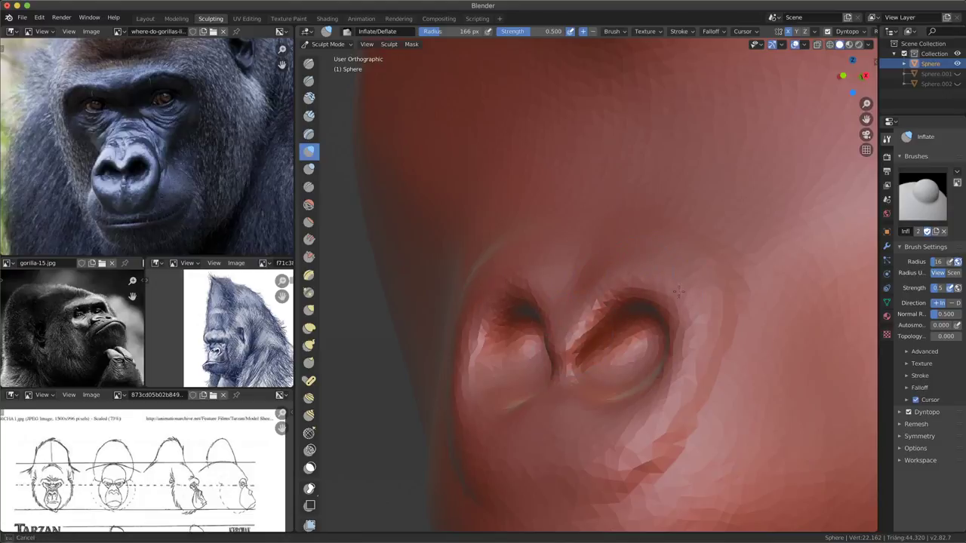
- Build up the skin below and above the right nostril so the nostril region bulges
{"action": "left_click_drag", "start_coordinate": [623, 286], "coordinate": [612, 286]}
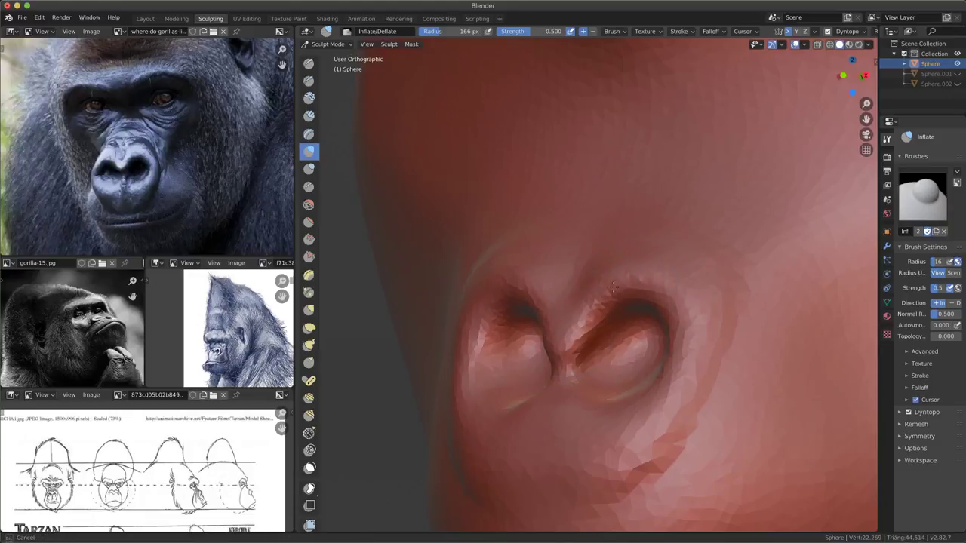
{"action": "mouse_move", "coordinate": [674, 281]}
{"action": "left_mouse_down"}
{"action": "mouse_move", "coordinate": [605, 425]}
{"action": "mouse_move", "coordinate": [592, 431]}
{"action": "left_mouse_up"}
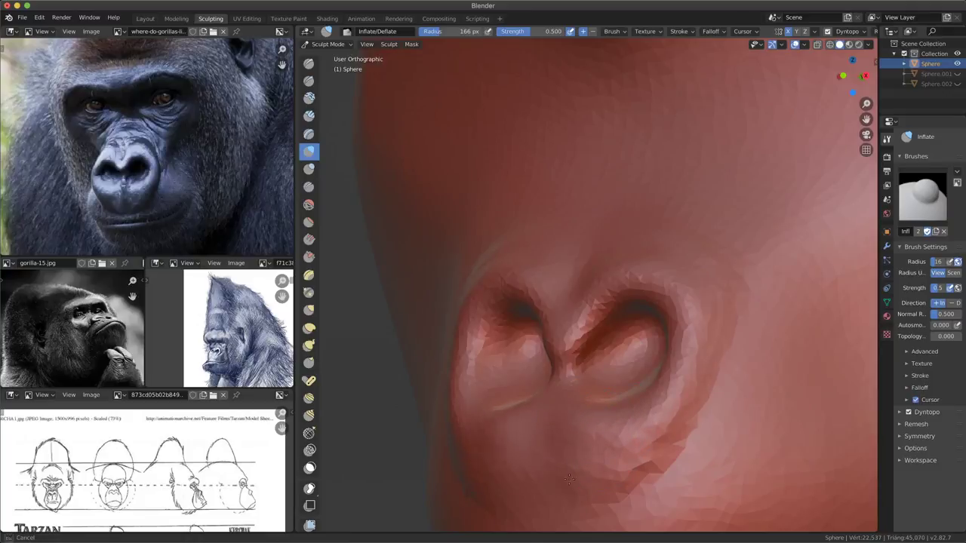
{"action": "left_click_drag", "start_coordinate": [569, 478], "coordinate": [635, 459]}
{"action": "left_click_drag", "start_coordinate": [599, 262], "coordinate": [635, 257]}
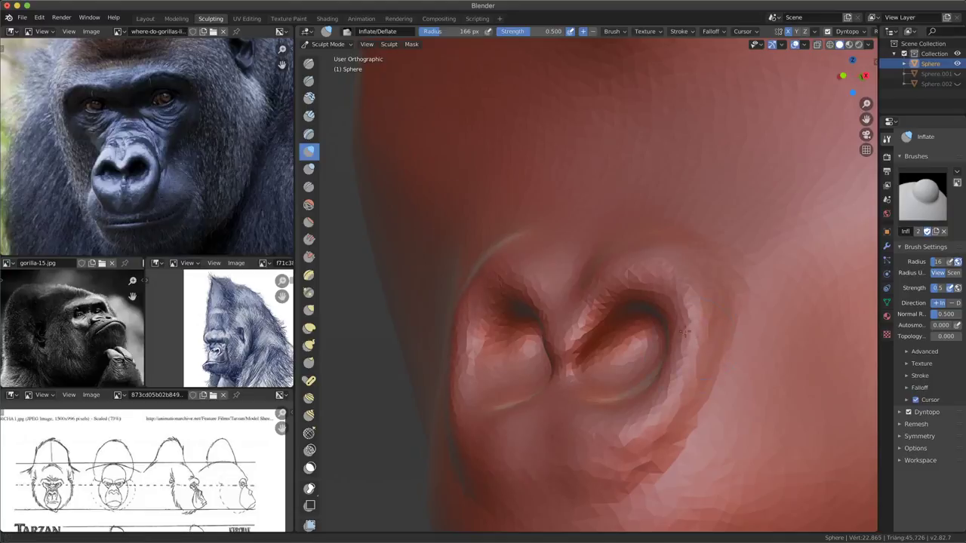
{"action": "left_click_drag", "start_coordinate": [668, 361], "coordinate": [595, 423]}
{"action": "mouse_move", "coordinate": [594, 423]}
{"action": "middle_mouse_down"}
{"action": "mouse_move", "coordinate": [635, 385]}
{"action": "mouse_move", "coordinate": [535, 269]}
{"action": "mouse_move", "coordinate": [564, 280]}
{"action": "middle_mouse_up"}
- Pull the nose tip and nostril wings outward with the Grab brush at 458 px radius
{"action": "key", "text": "g"}
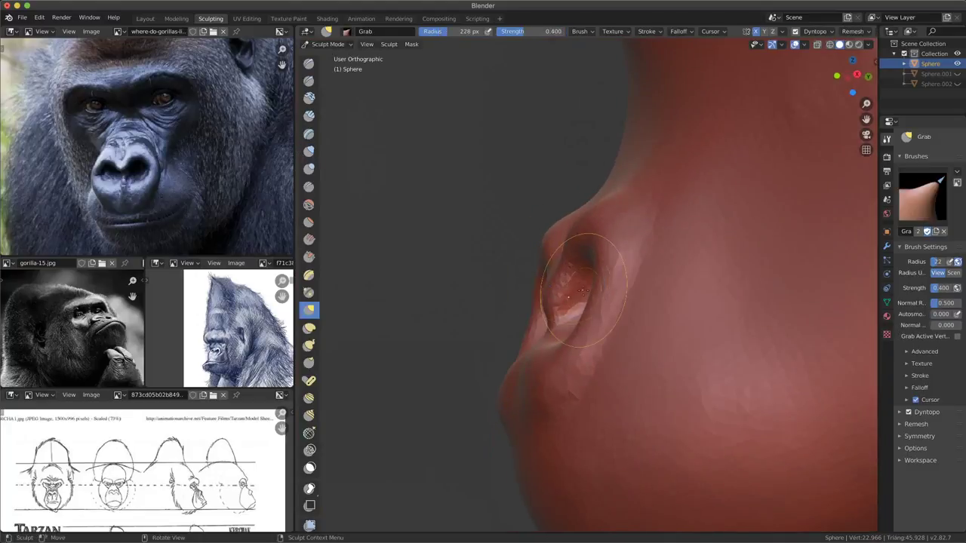
{"action": "mouse_move", "coordinate": [565, 279]}
{"action": "left_mouse_down"}
{"action": "mouse_move", "coordinate": [552, 256]}
{"action": "mouse_move", "coordinate": [529, 257]}
{"action": "left_mouse_up"}
{"action": "mouse_move", "coordinate": [517, 254]}
{"action": "middle_mouse_down", "text": "alt"}
{"action": "mouse_move", "coordinate": [684, 308]}
{"action": "mouse_move", "coordinate": [685, 322]}
{"action": "middle_mouse_up", "text": "alt"}
{"action": "key", "text": "f"}
{"action": "left_click", "coordinate": [685, 322]}
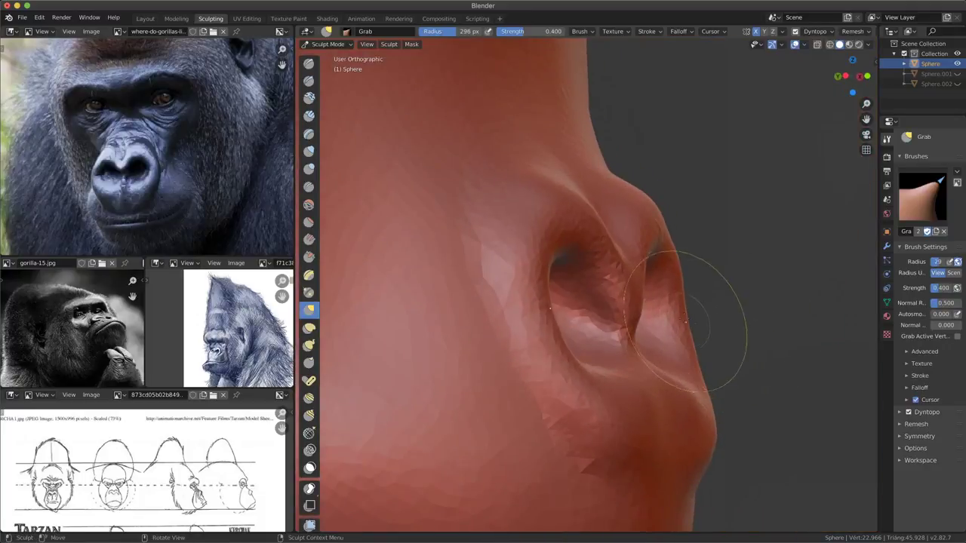
{"action": "key", "text": "f"}
{"action": "left_click", "coordinate": [726, 375]}
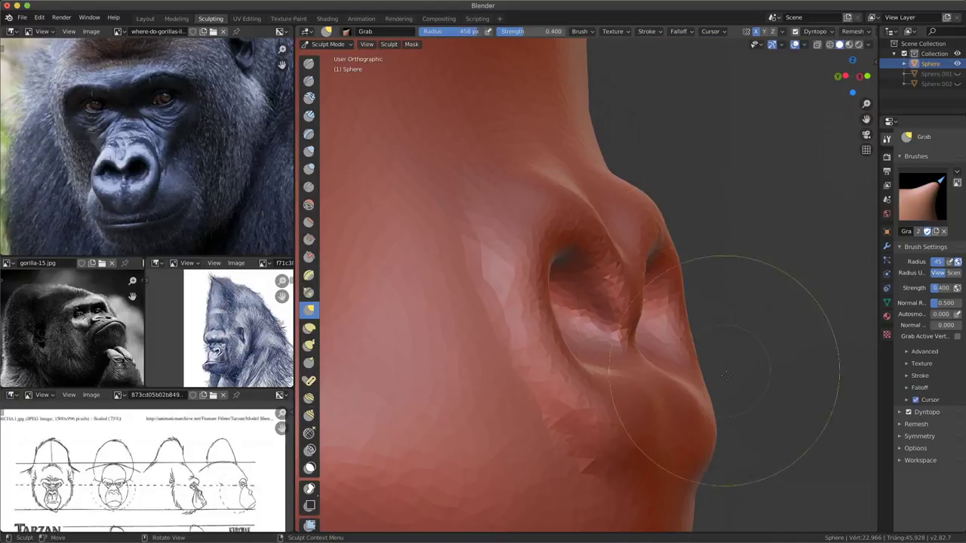
{"action": "left_click_drag", "start_coordinate": [726, 375], "coordinate": [698, 341]}
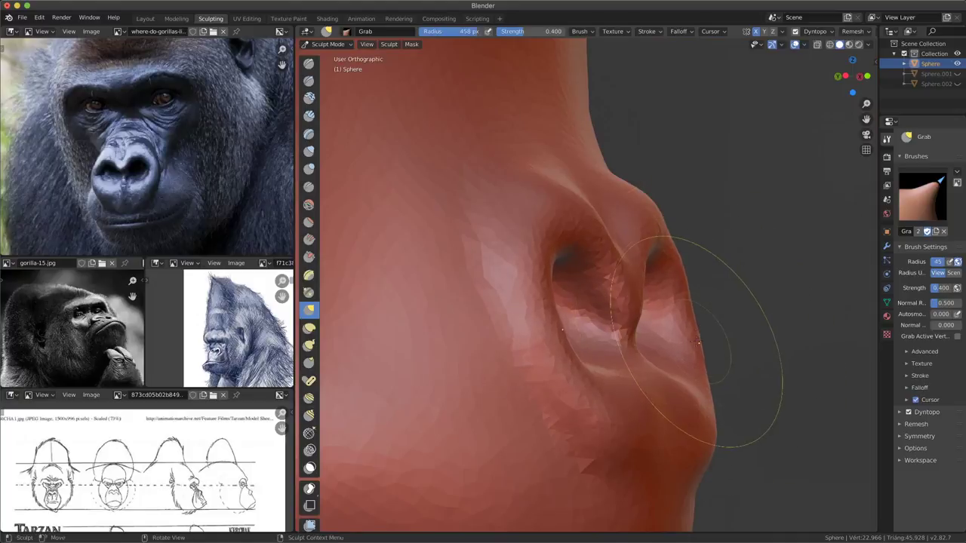
{"action": "mouse_move", "coordinate": [711, 408]}
{"action": "middle_mouse_down"}
{"action": "mouse_move", "coordinate": [647, 420]}
{"action": "mouse_move", "coordinate": [597, 332]}
{"action": "middle_mouse_up"}
{"action": "scroll", "coordinate": [597, 324], "scroll_direction": "up", "scroll_amount": 3}
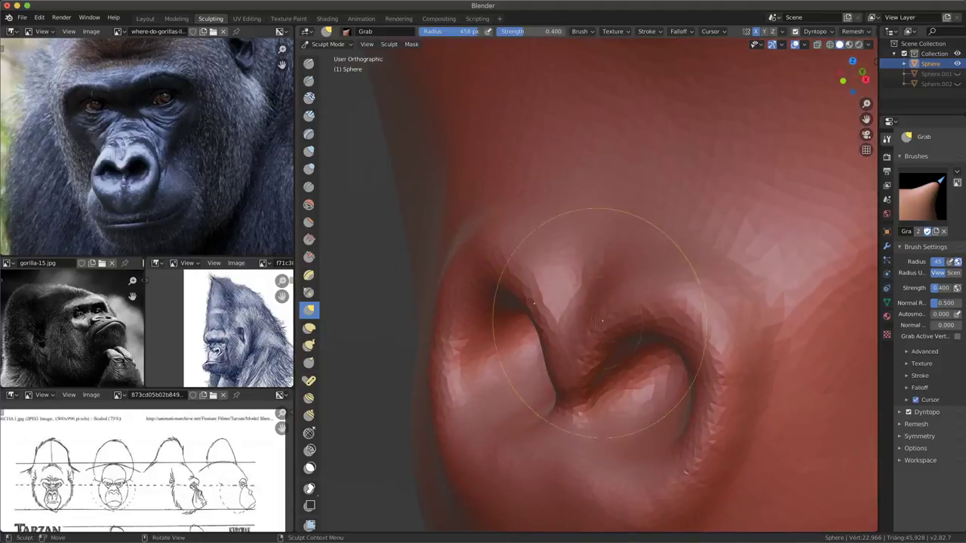
- Puff up the skin around the nostril with the Inflate brush
{"action": "key", "text": "i"}
{"action": "left_click_drag", "start_coordinate": [735, 266], "coordinate": [731, 281]}
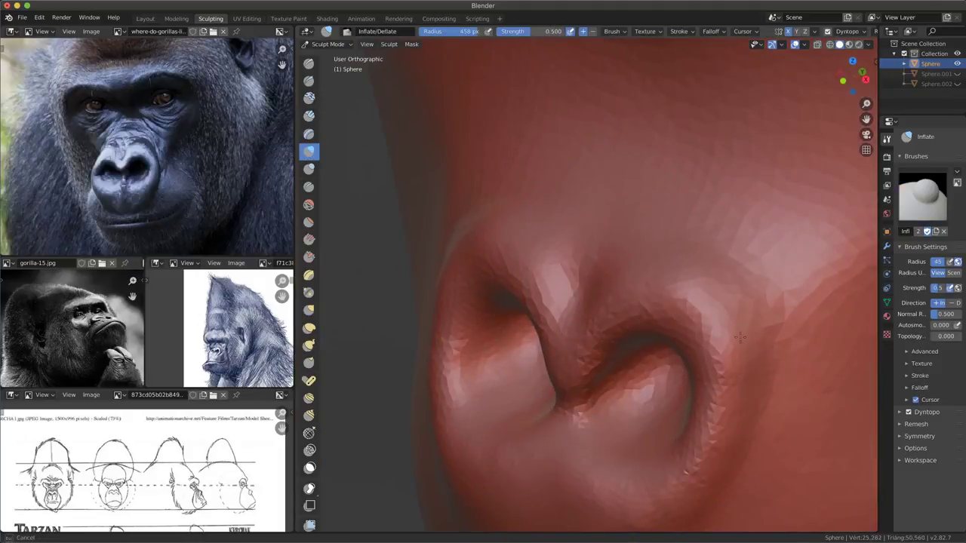
{"action": "middle_click_drag", "start_coordinate": [748, 351], "coordinate": [742, 254], "text": "shift"}
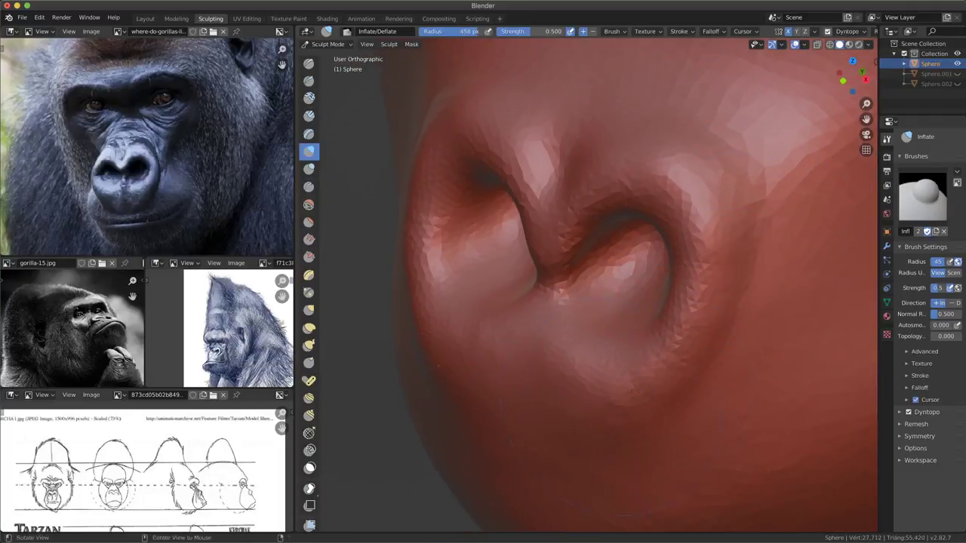
{"action": "middle_click_drag", "start_coordinate": [636, 390], "coordinate": [656, 381]}
- Zoom the gorilla photo and sketch references in on their noses for comparison
{"action": "mouse_move", "coordinate": [130, 121]}
{"action": "middle_mouse_down", "text": "ctrl"}
{"action": "mouse_move", "coordinate": [133, 103]}
{"action": "mouse_move", "coordinate": [165, 171]}
{"action": "middle_mouse_up", "text": "ctrl"}
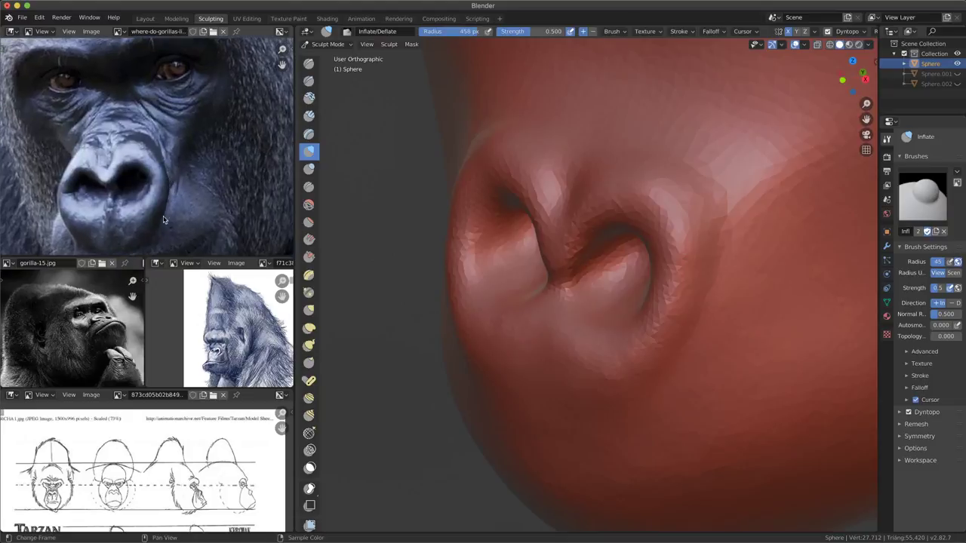
{"action": "scroll", "coordinate": [234, 316], "scroll_direction": "up", "scroll_amount": 2}
{"action": "middle_click_drag", "start_coordinate": [259, 304], "coordinate": [219, 302]}
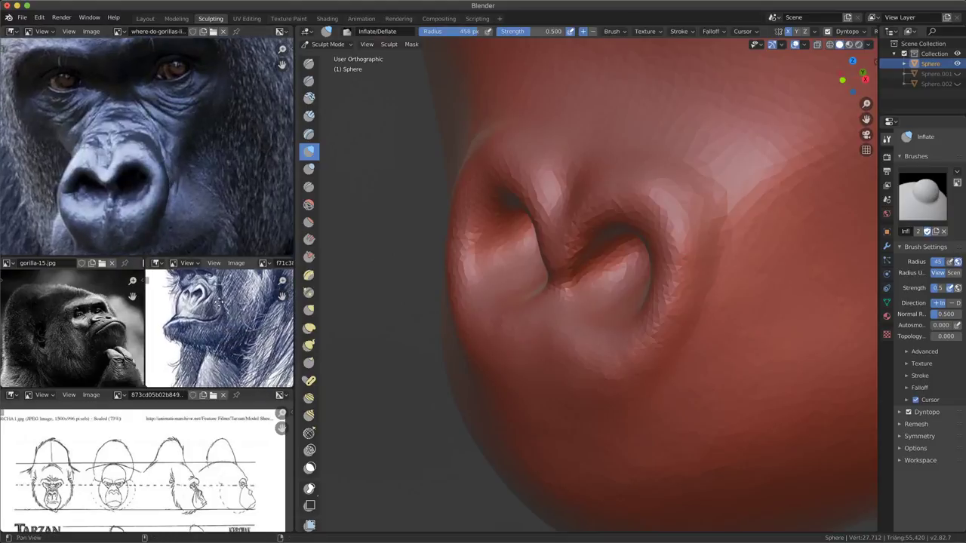
{"action": "scroll", "coordinate": [215, 310], "scroll_direction": "up", "scroll_amount": 2}
{"action": "scroll", "coordinate": [197, 340], "scroll_direction": "up", "scroll_amount": 2}
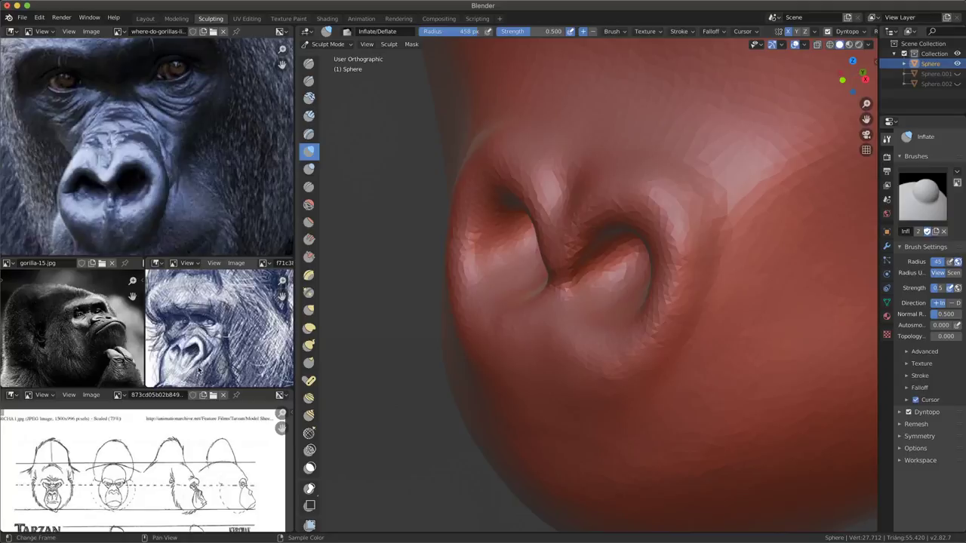
{"action": "middle_click_drag", "start_coordinate": [528, 272], "coordinate": [560, 259]}
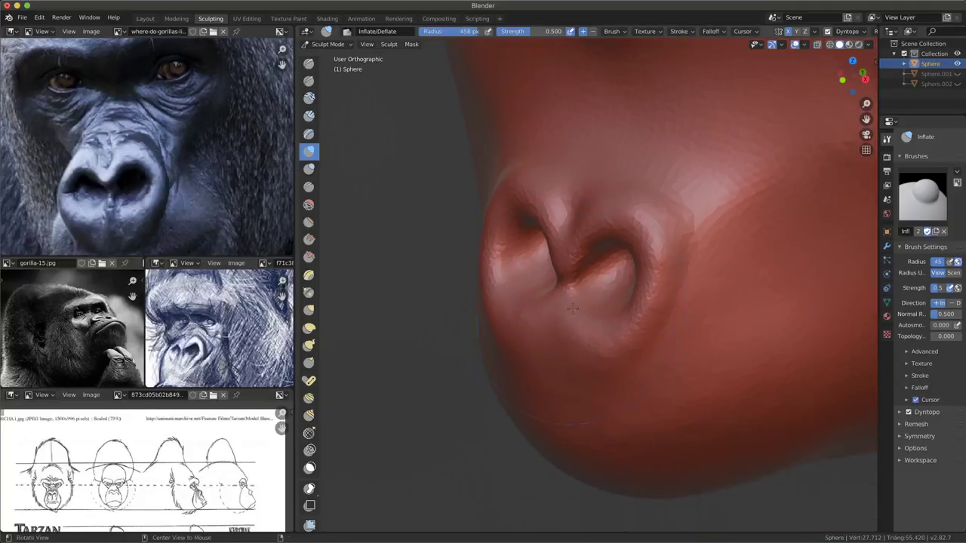
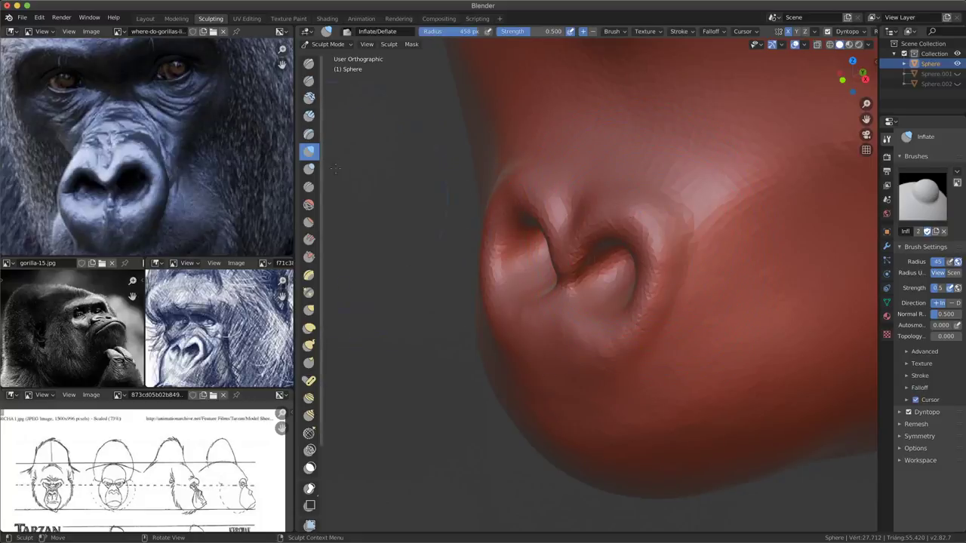
- Select the Crease brush and reduce its radius to 114 px
{"action": "left_click", "coordinate": [308, 186]}
{"action": "key", "text": "f"}
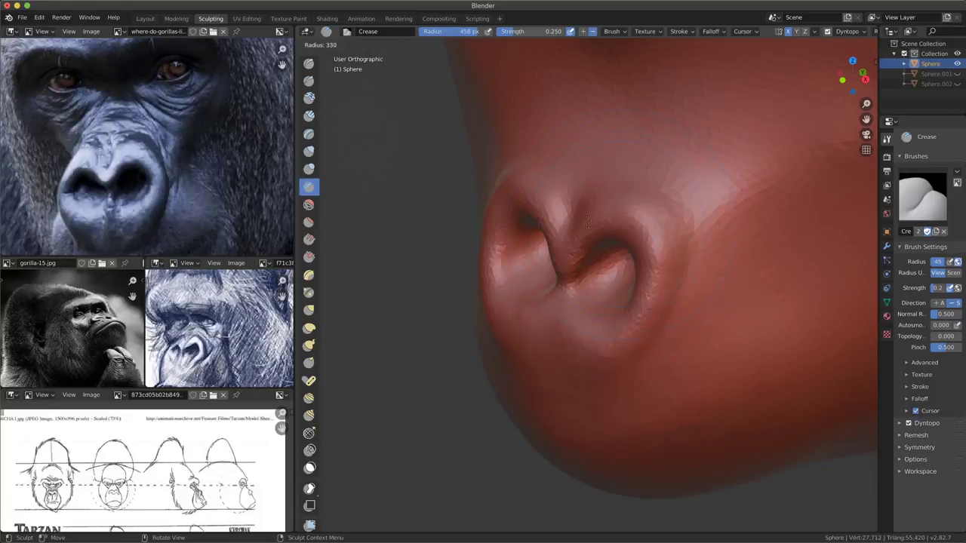
{"action": "left_click", "coordinate": [597, 268]}
{"action": "scroll", "coordinate": [597, 268], "scroll_direction": "up", "scroll_amount": 2}
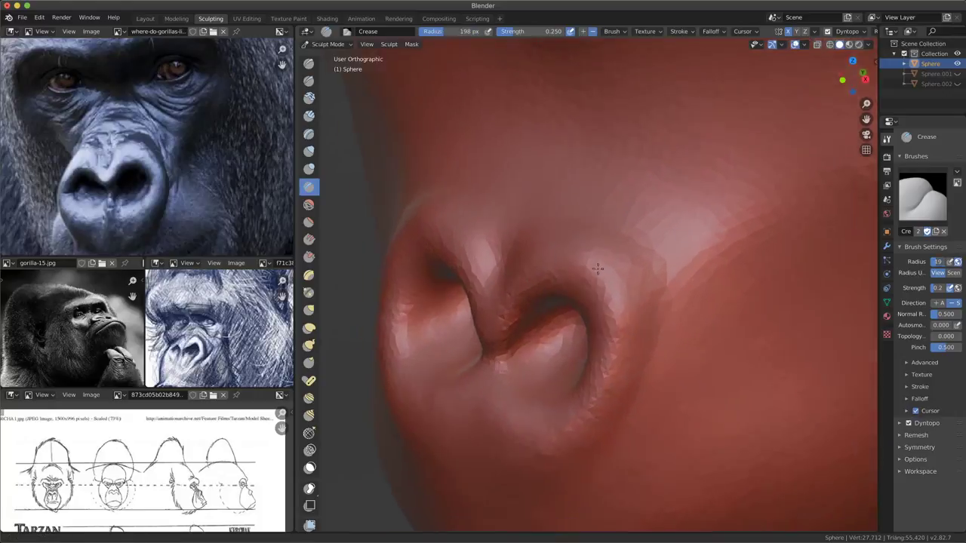
{"action": "scroll", "coordinate": [597, 268], "scroll_direction": "up", "scroll_amount": 2}
{"action": "key", "text": "f"}
{"action": "left_click", "coordinate": [593, 241]}
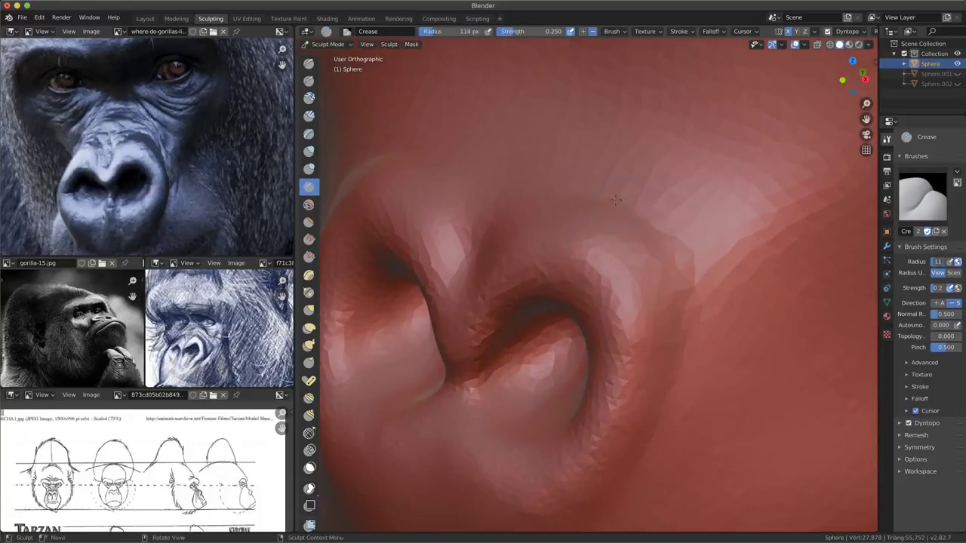
- Carve deeper creases down the nostril rims, ending on a front view of both nostrils
{"action": "left_click_drag", "start_coordinate": [655, 227], "coordinate": [670, 405]}
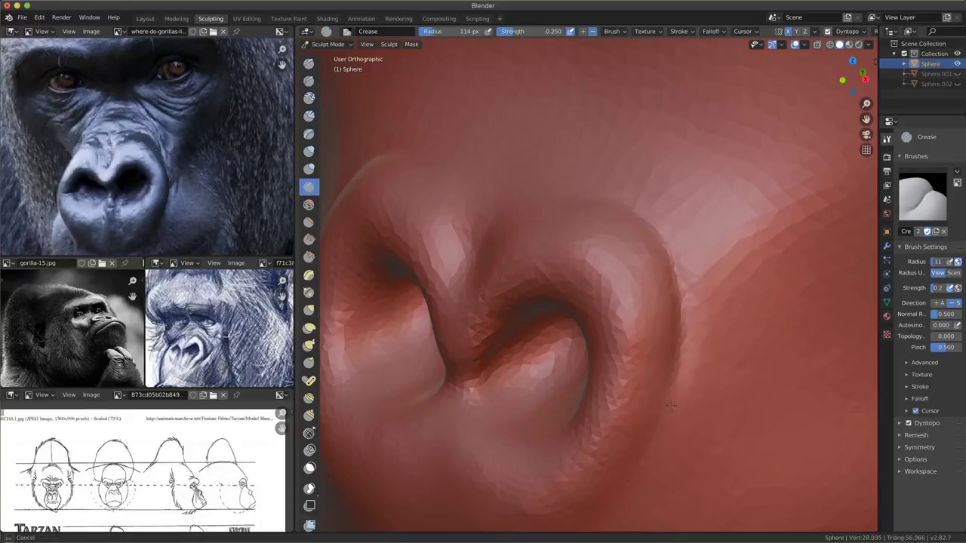
{"action": "middle_click_drag", "start_coordinate": [657, 423], "coordinate": [647, 303]}
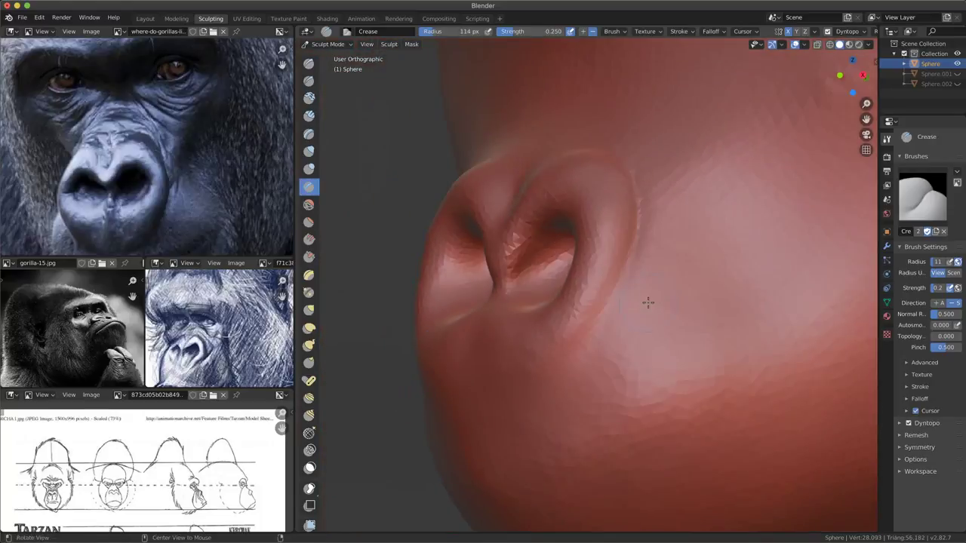
{"action": "scroll", "coordinate": [622, 268], "scroll_direction": "up", "scroll_amount": 3}
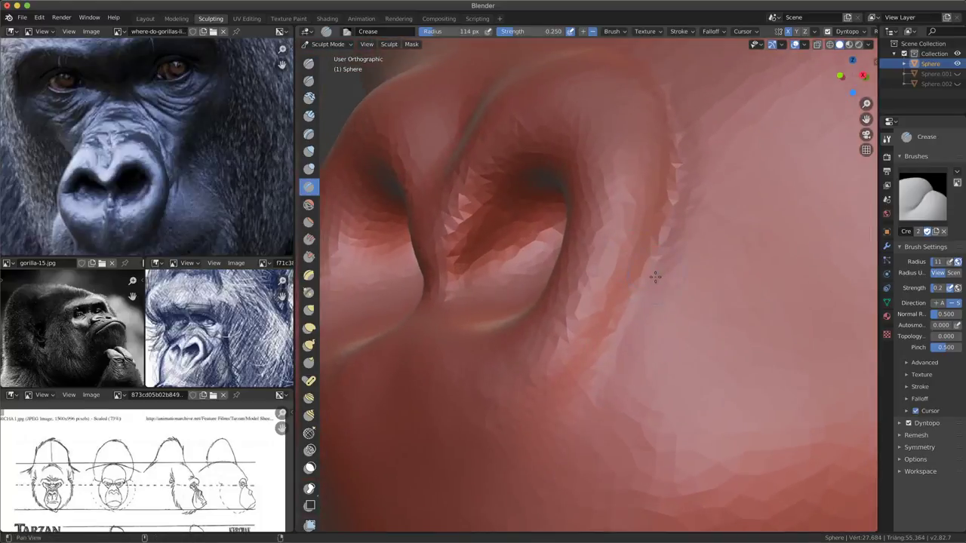
{"action": "left_click_drag", "start_coordinate": [636, 318], "coordinate": [609, 332]}
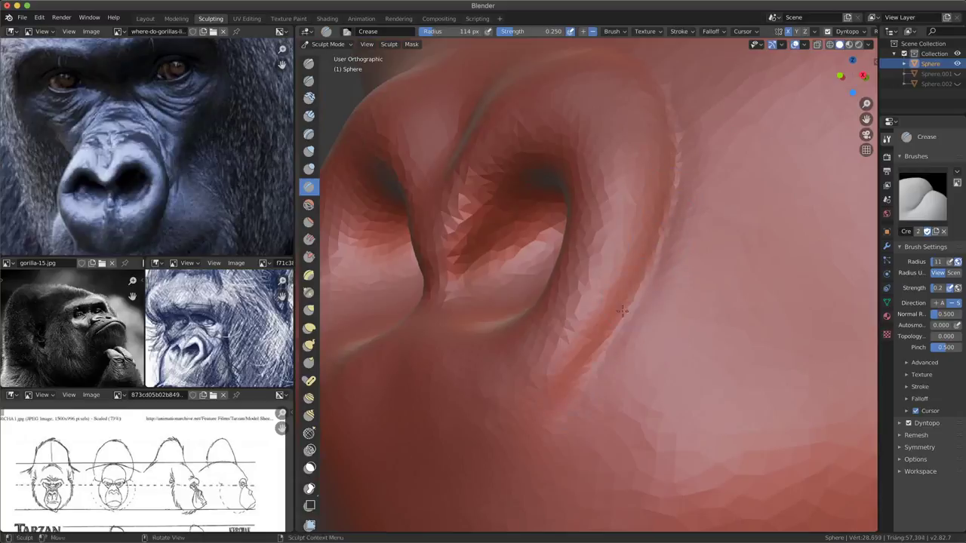
{"action": "mouse_move", "coordinate": [658, 230]}
{"action": "left_mouse_down"}
{"action": "mouse_move", "coordinate": [641, 286]}
{"action": "mouse_move", "coordinate": [578, 381]}
{"action": "left_mouse_up"}
{"action": "middle_click_drag", "start_coordinate": [581, 378], "coordinate": [605, 170]}
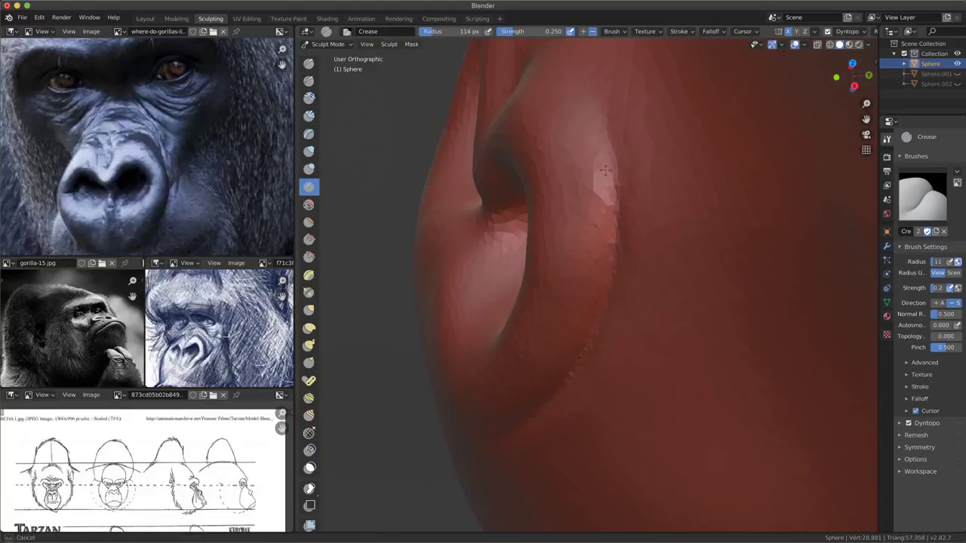
{"action": "left_click_drag", "start_coordinate": [605, 170], "coordinate": [607, 302]}
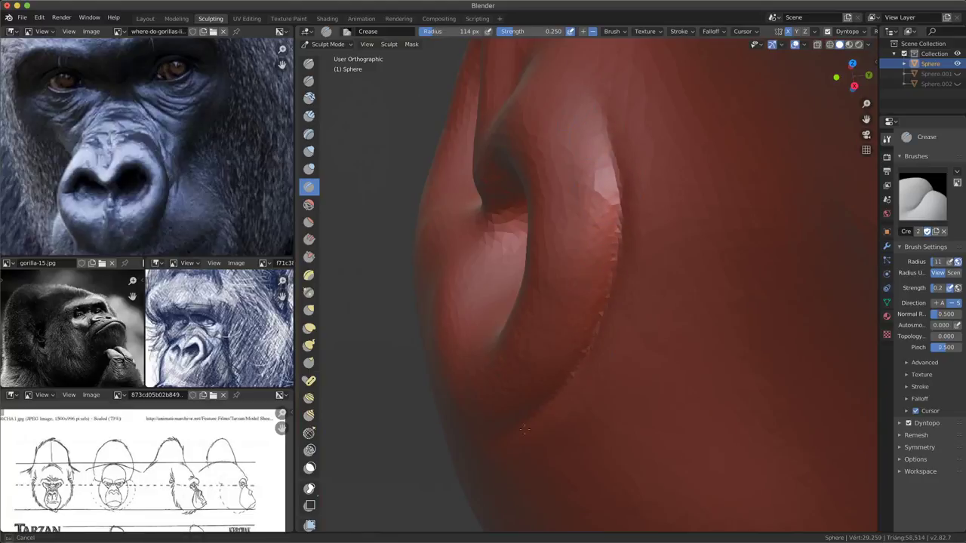
{"action": "mouse_move", "coordinate": [524, 429]}
{"action": "middle_mouse_down"}
{"action": "mouse_move", "coordinate": [582, 322]}
{"action": "mouse_move", "coordinate": [597, 213]}
{"action": "mouse_move", "coordinate": [684, 194]}
{"action": "middle_mouse_up"}
{"action": "scroll", "coordinate": [684, 193], "scroll_direction": "up", "scroll_amount": 2}
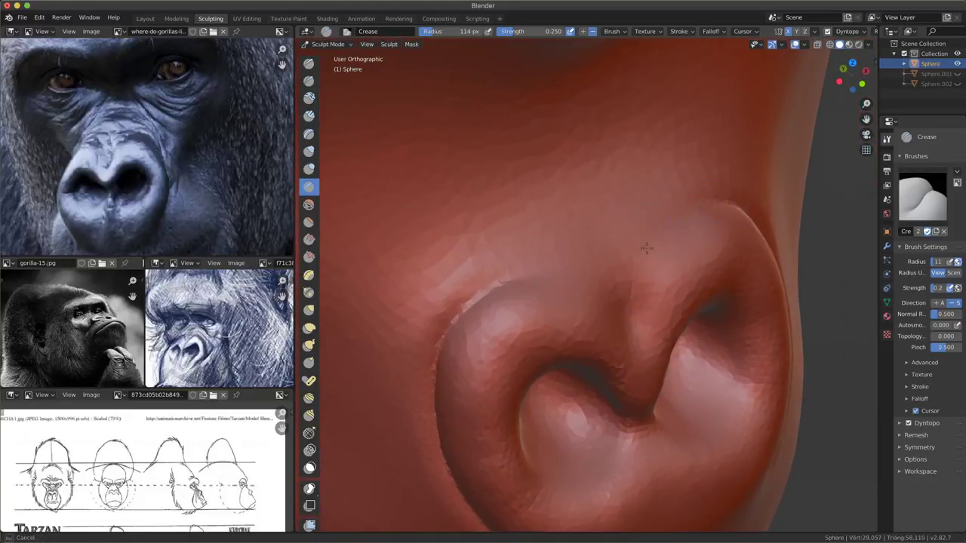
{"action": "middle_click_drag", "start_coordinate": [713, 198], "coordinate": [598, 225]}
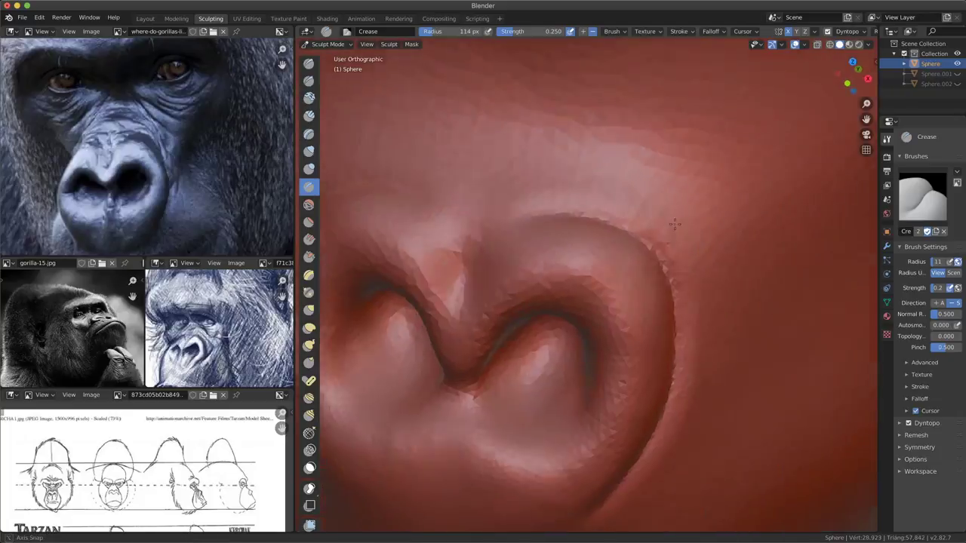
{"action": "middle_click_drag", "start_coordinate": [630, 363], "coordinate": [560, 295]}
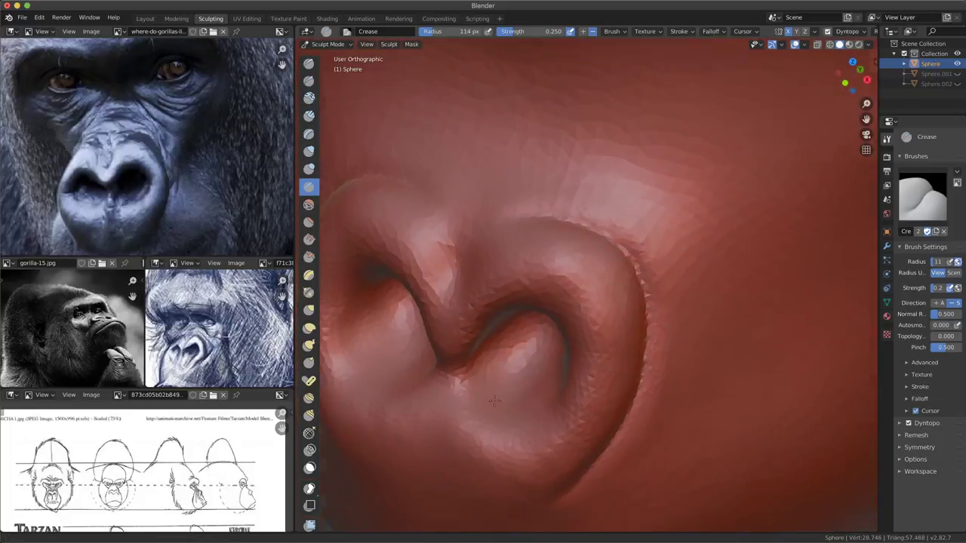
{"action": "scroll", "coordinate": [560, 295], "scroll_direction": "up", "scroll_amount": 1}
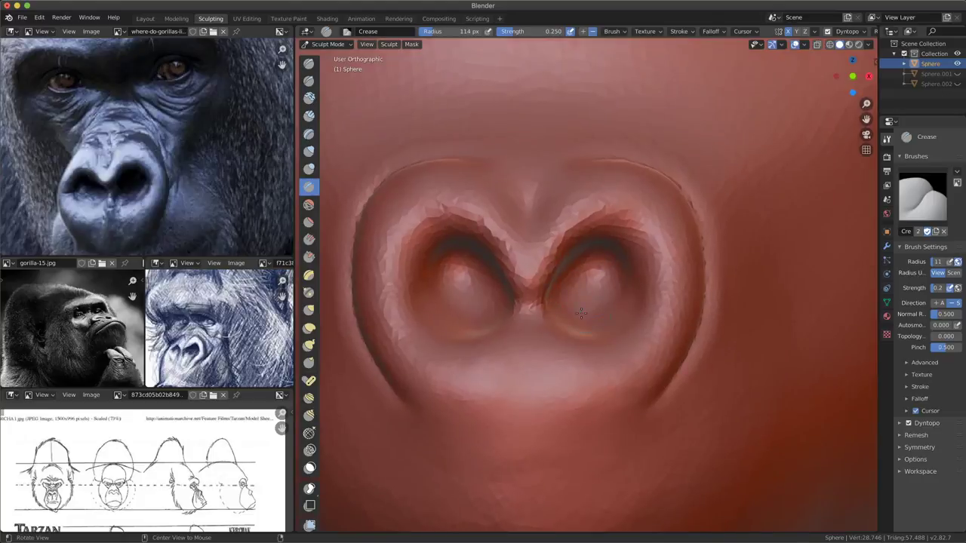
{"action": "middle_click_drag", "start_coordinate": [560, 295], "coordinate": [528, 317]}
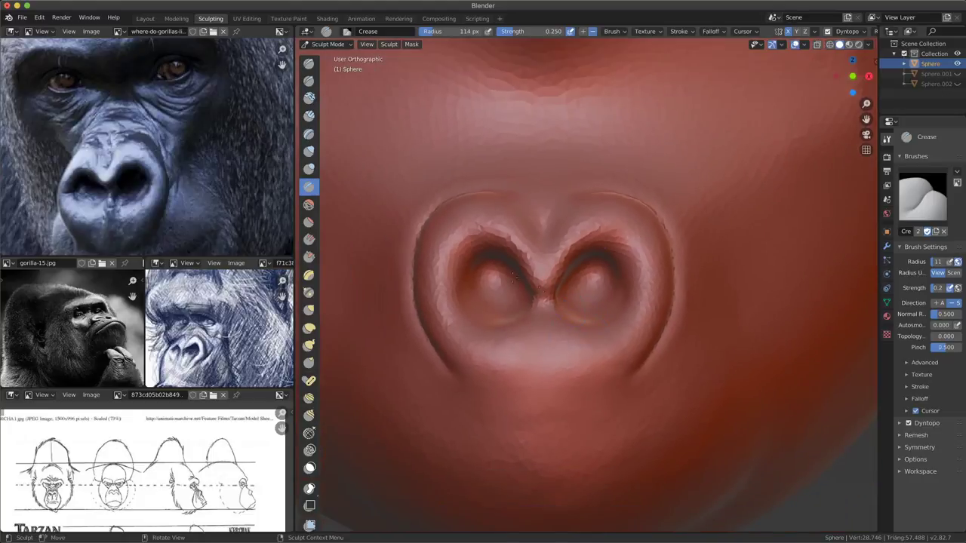
- With the Grab brush, pull the upper nostril rims up and outward, widening the central V
{"action": "left_click", "coordinate": [309, 310]}
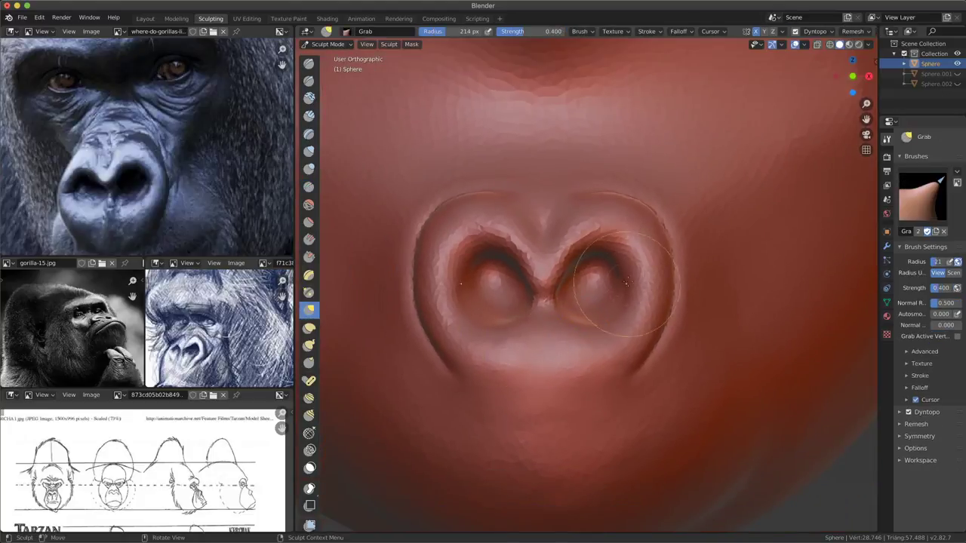
{"action": "left_click_drag", "start_coordinate": [614, 272], "coordinate": [620, 258]}
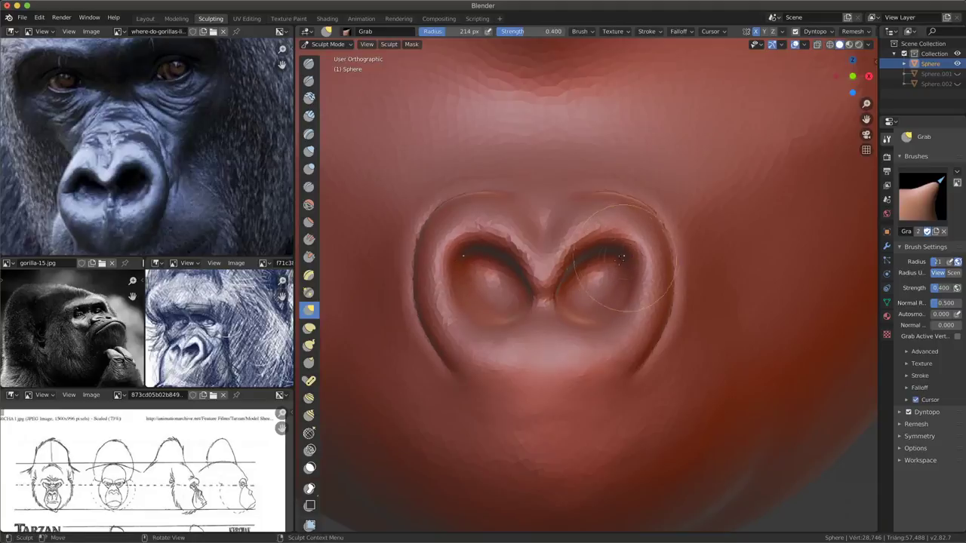
{"action": "left_click_drag", "start_coordinate": [624, 292], "coordinate": [627, 299]}
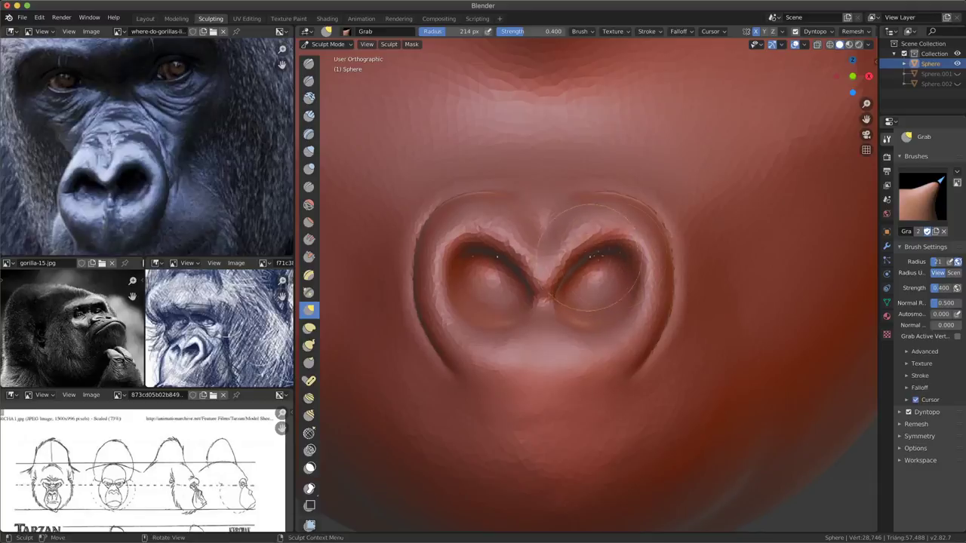
{"action": "left_click_drag", "start_coordinate": [600, 259], "coordinate": [626, 248]}
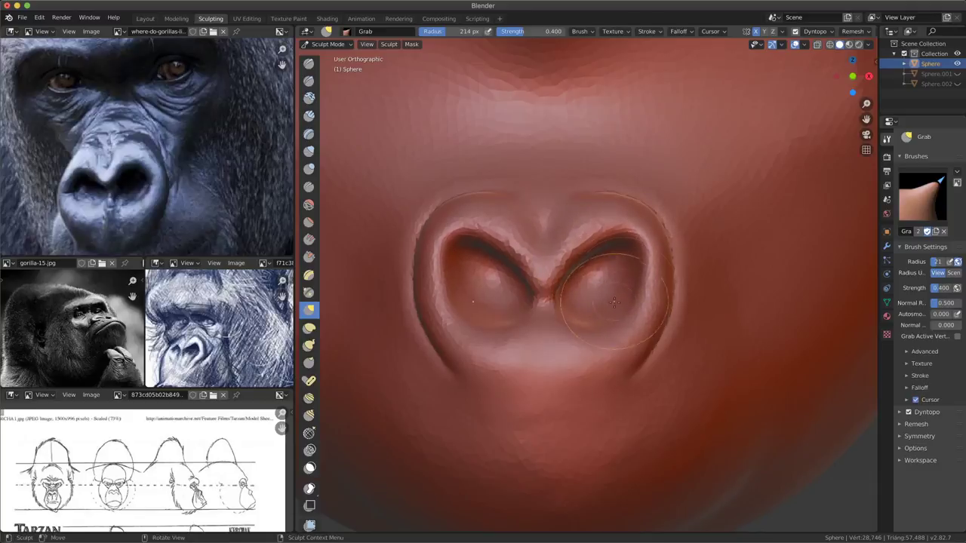
{"action": "left_click_drag", "start_coordinate": [565, 258], "coordinate": [580, 257]}
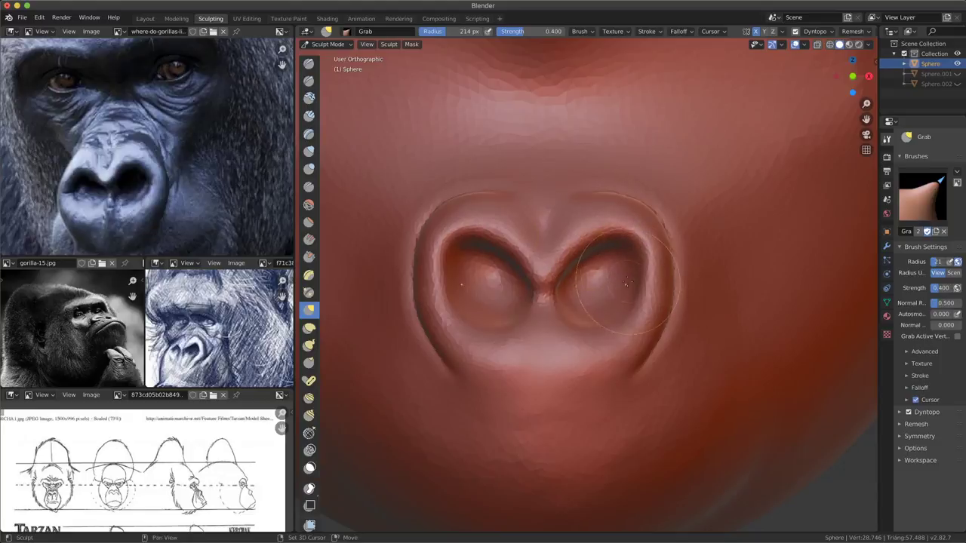
{"action": "left_click_drag", "start_coordinate": [614, 317], "coordinate": [636, 268]}
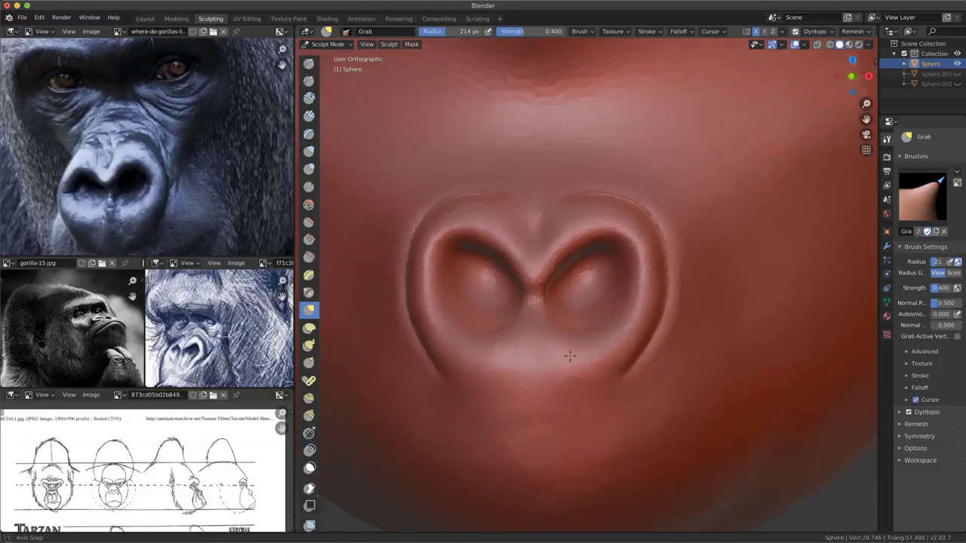
{"action": "mouse_move", "coordinate": [571, 352]}
{"action": "middle_mouse_down"}
{"action": "mouse_move", "coordinate": [568, 302]}
{"action": "mouse_move", "coordinate": [377, 292]}
{"action": "middle_mouse_up"}
{"action": "scroll", "coordinate": [568, 302], "scroll_direction": "up", "scroll_amount": 5}
- Using the Crease brush again, deepen the crease along the nostril's inner and upper rim
{"action": "left_click", "coordinate": [307, 187]}
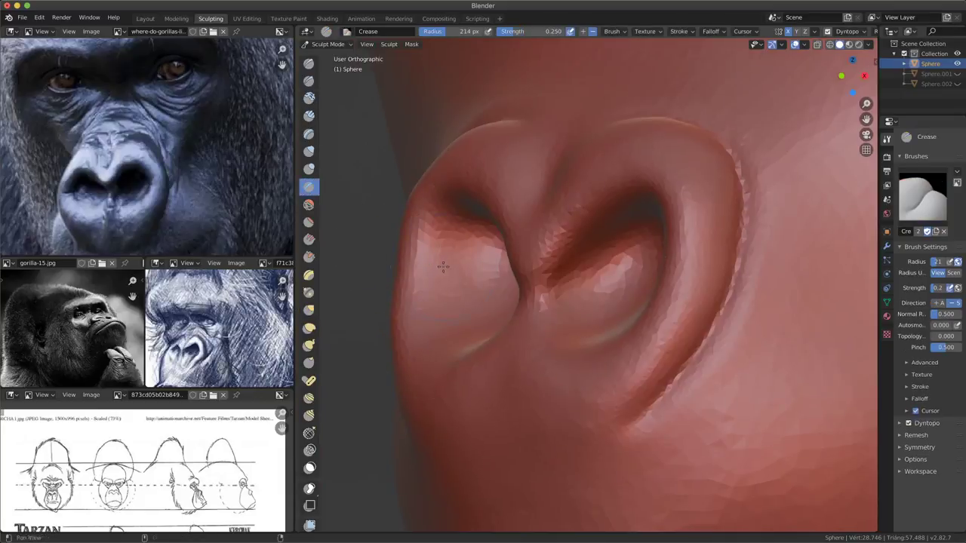
{"action": "middle_click_drag", "start_coordinate": [442, 267], "coordinate": [568, 126]}
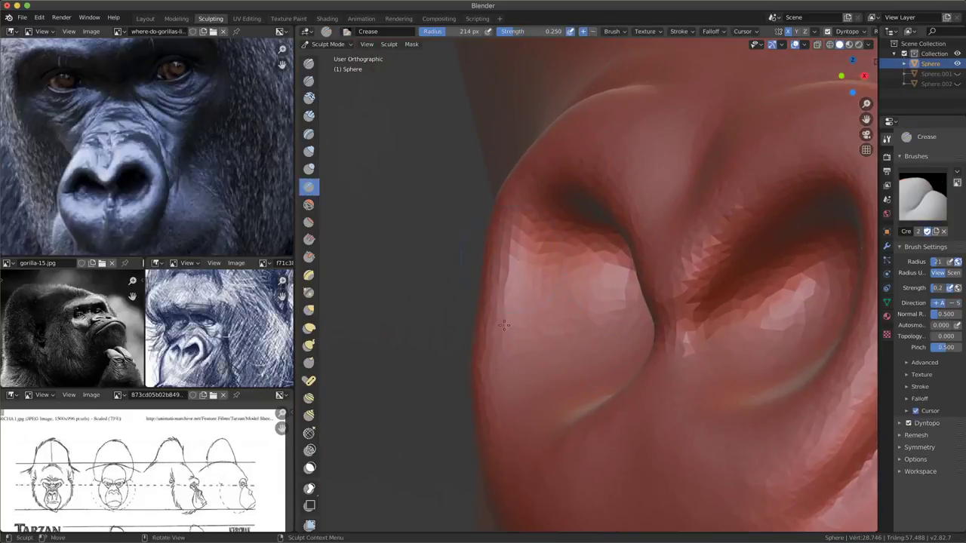
{"action": "middle_click_drag", "start_coordinate": [537, 361], "coordinate": [476, 339]}
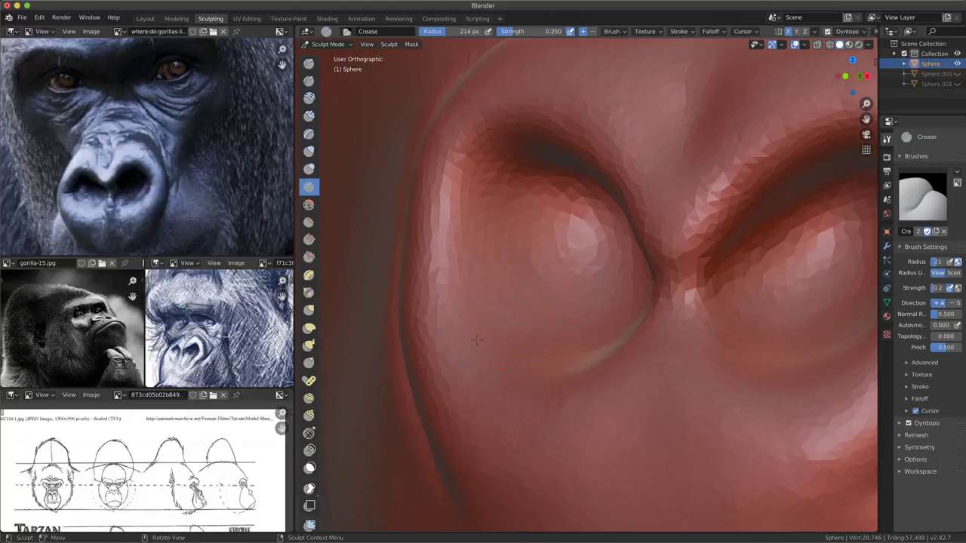
{"action": "left_click_drag", "start_coordinate": [465, 200], "coordinate": [469, 161]}
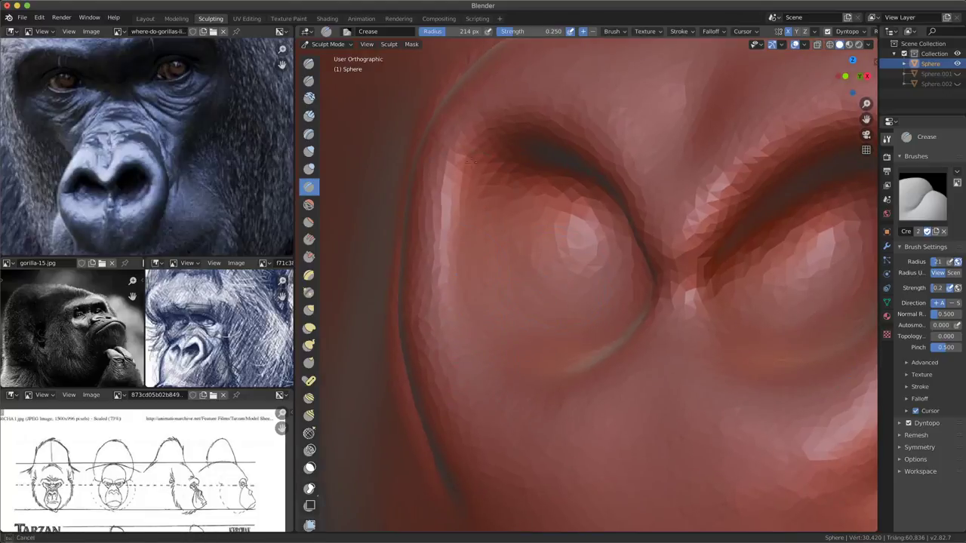
{"action": "left_click_drag", "start_coordinate": [512, 136], "coordinate": [453, 246]}
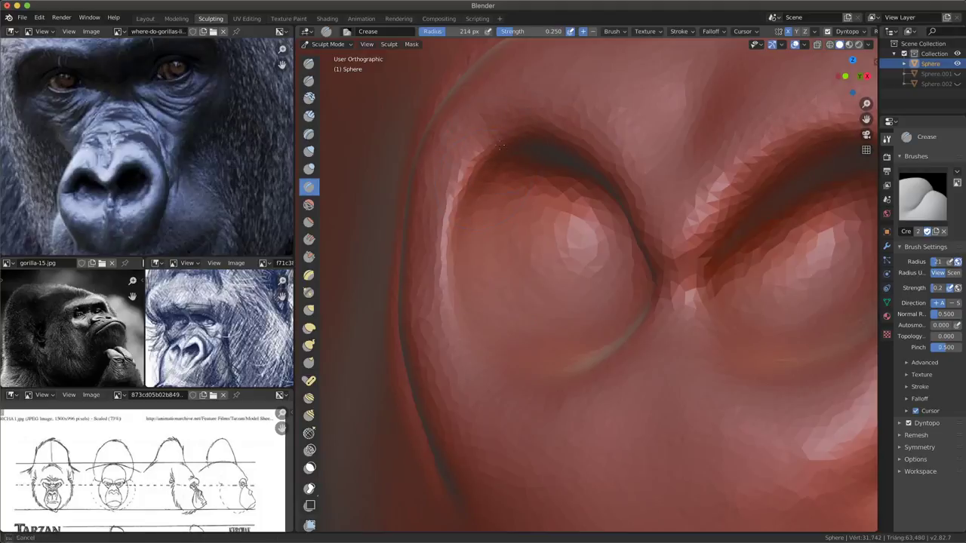
{"action": "middle_click_drag", "start_coordinate": [645, 249], "coordinate": [592, 154]}
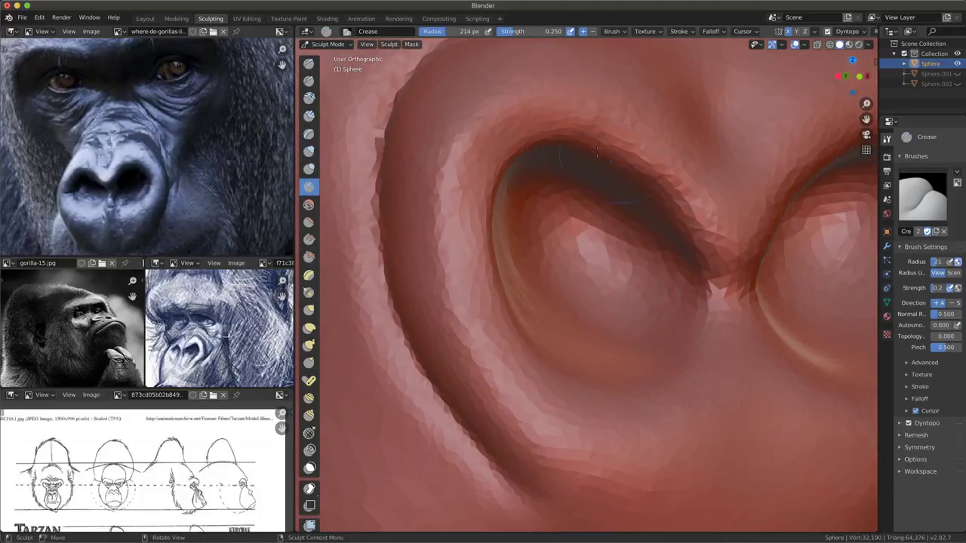
{"action": "left_click_drag", "start_coordinate": [598, 152], "coordinate": [700, 254]}
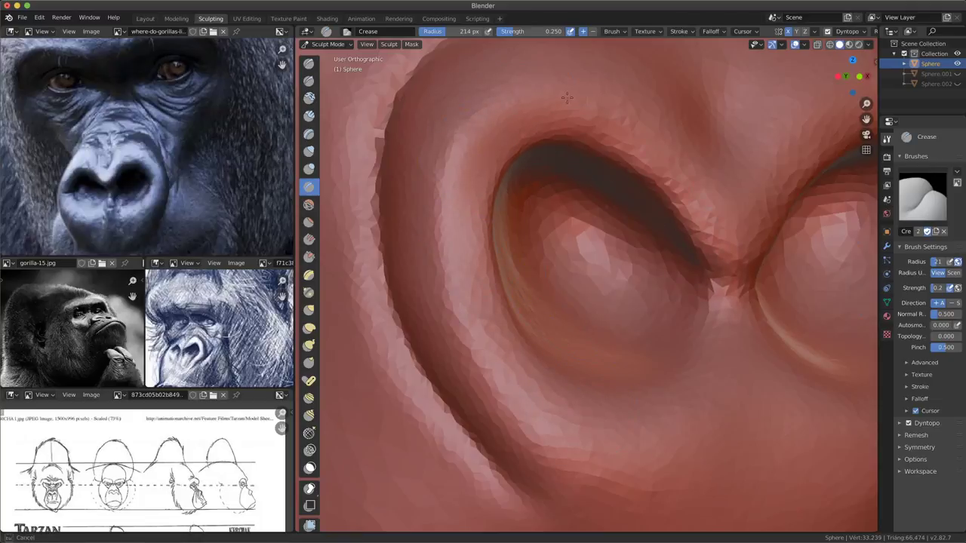
- With a 250 px Inflate/Deflate brush, inflate around the nostril and reposition the reference photo
{"action": "key", "text": "i"}
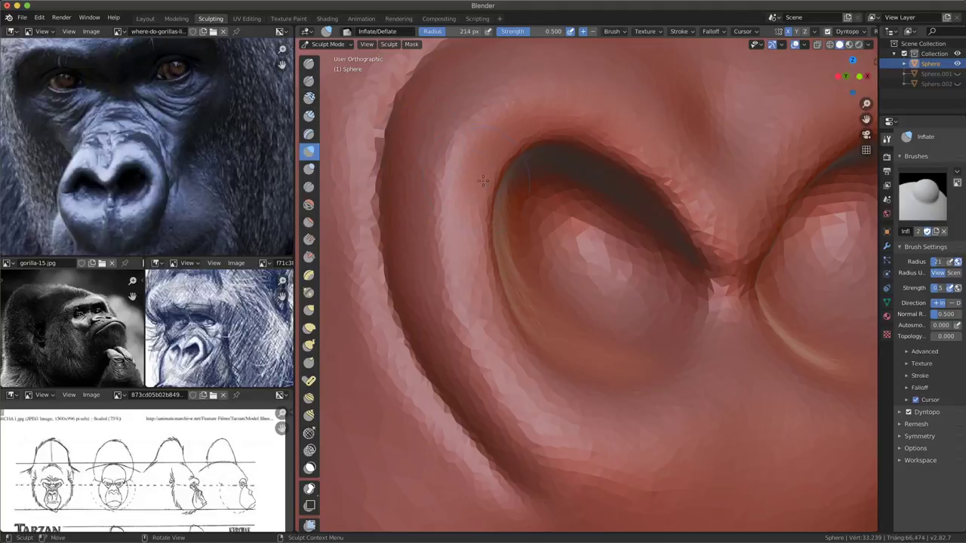
{"action": "key", "text": "f"}
{"action": "left_click", "coordinate": [513, 145]}
{"action": "left_click_drag", "start_coordinate": [456, 309], "coordinate": [482, 387]}
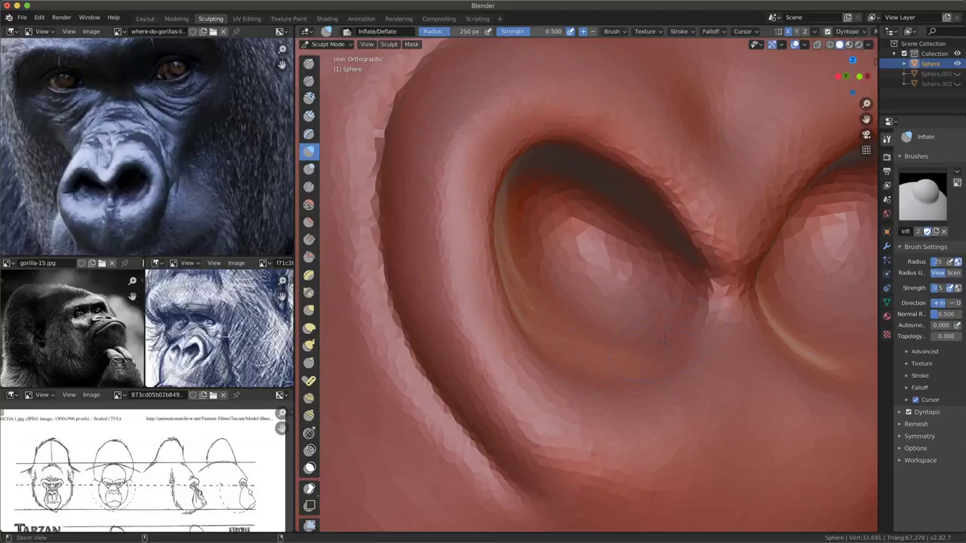
{"action": "mouse_move", "coordinate": [665, 340]}
{"action": "middle_mouse_down", "text": "ctrl"}
{"action": "mouse_move", "coordinate": [657, 362]}
{"action": "mouse_move", "coordinate": [626, 377]}
{"action": "mouse_move", "coordinate": [649, 392]}
{"action": "mouse_move", "coordinate": [738, 353]}
{"action": "mouse_move", "coordinate": [598, 348]}
{"action": "mouse_move", "coordinate": [622, 377]}
{"action": "middle_mouse_up", "text": "ctrl"}
{"action": "scroll", "coordinate": [653, 416], "scroll_direction": "down", "scroll_amount": 2}
{"action": "scroll", "coordinate": [653, 415], "scroll_direction": "down", "scroll_amount": 2}
{"action": "scroll", "coordinate": [653, 416], "scroll_direction": "down", "scroll_amount": 2}
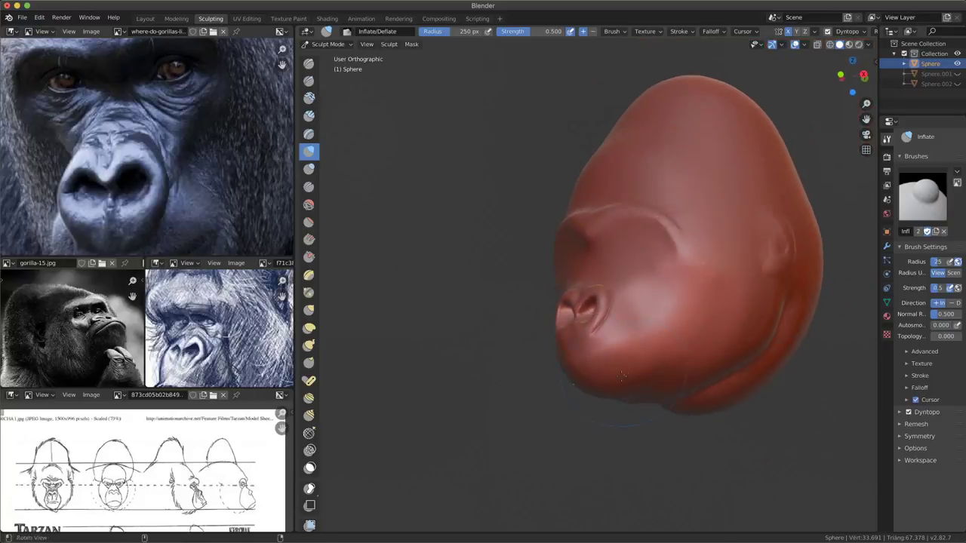
{"action": "scroll", "coordinate": [626, 363], "scroll_direction": "up", "scroll_amount": 2}
{"action": "scroll", "coordinate": [629, 352], "scroll_direction": "up", "scroll_amount": 2}
{"action": "scroll", "coordinate": [187, 187], "scroll_direction": "down", "scroll_amount": 1}
{"action": "scroll", "coordinate": [187, 187], "scroll_direction": "down", "scroll_amount": 2}
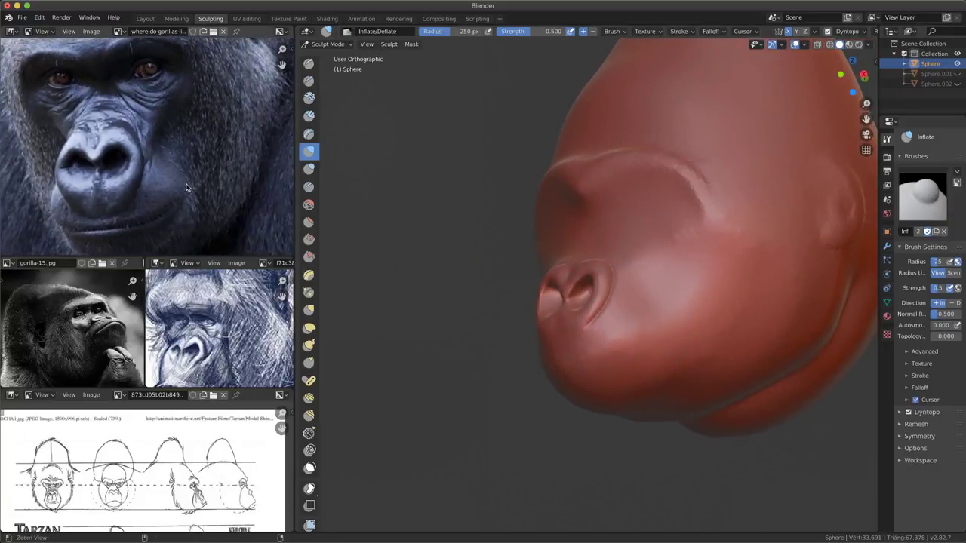
{"action": "scroll", "coordinate": [187, 187], "scroll_direction": "up", "scroll_amount": 1}
{"action": "scroll", "coordinate": [182, 184], "scroll_direction": "up", "scroll_amount": 1}
{"action": "middle_click_drag", "start_coordinate": [174, 193], "coordinate": [171, 176]}
{"action": "scroll", "coordinate": [163, 181], "scroll_direction": "up", "scroll_amount": 1}
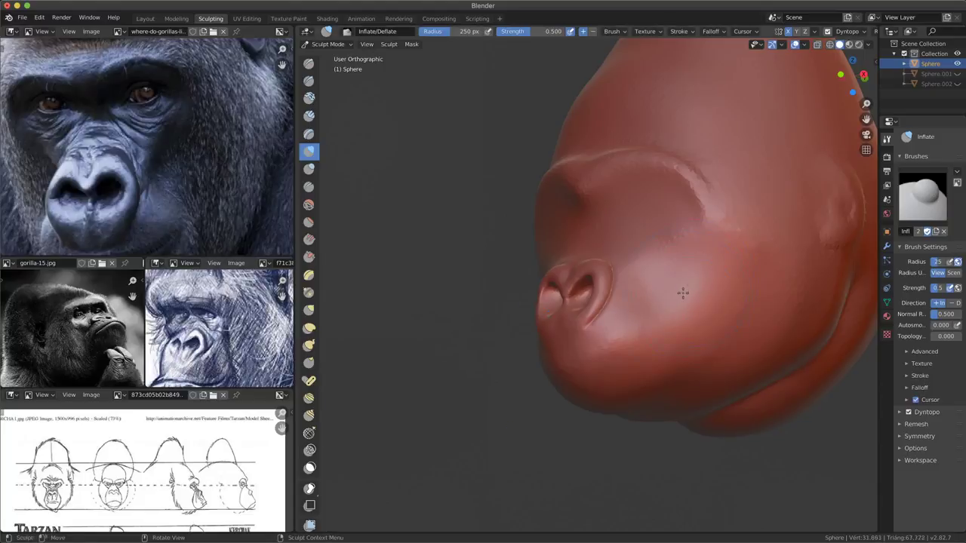
{"action": "middle_click_drag", "start_coordinate": [682, 293], "coordinate": [657, 291]}
{"action": "scroll", "coordinate": [652, 291], "scroll_direction": "up", "scroll_amount": 2}
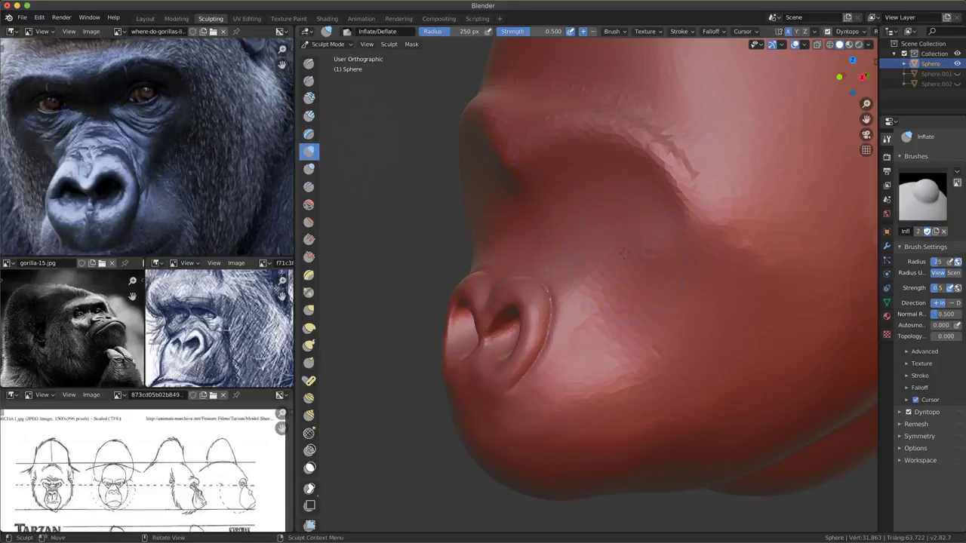
- Shrink the Inflate brush to 164 px and swell the cheek and brow crease beside the nose
{"action": "key", "text": "f"}
{"action": "left_click", "coordinate": [591, 249]}
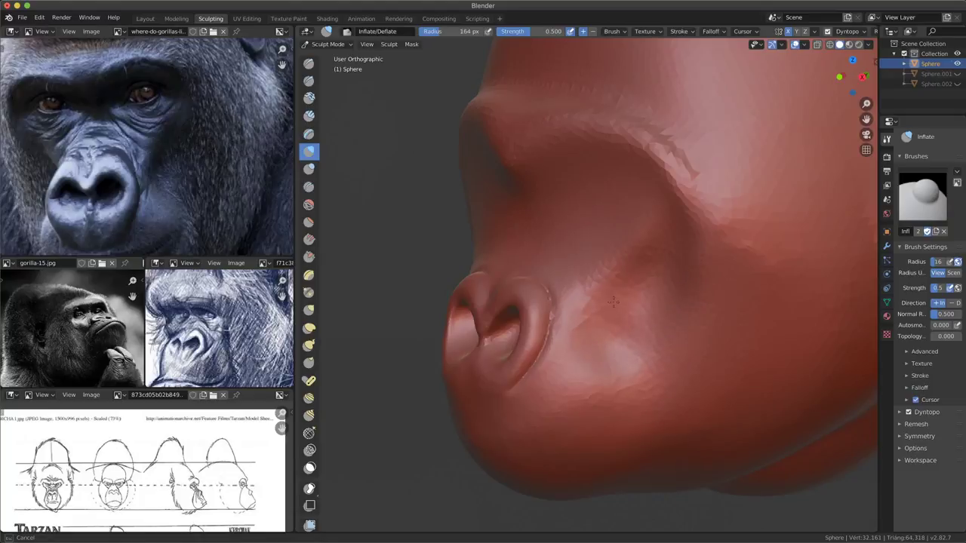
{"action": "left_click_drag", "start_coordinate": [649, 387], "coordinate": [625, 335]}
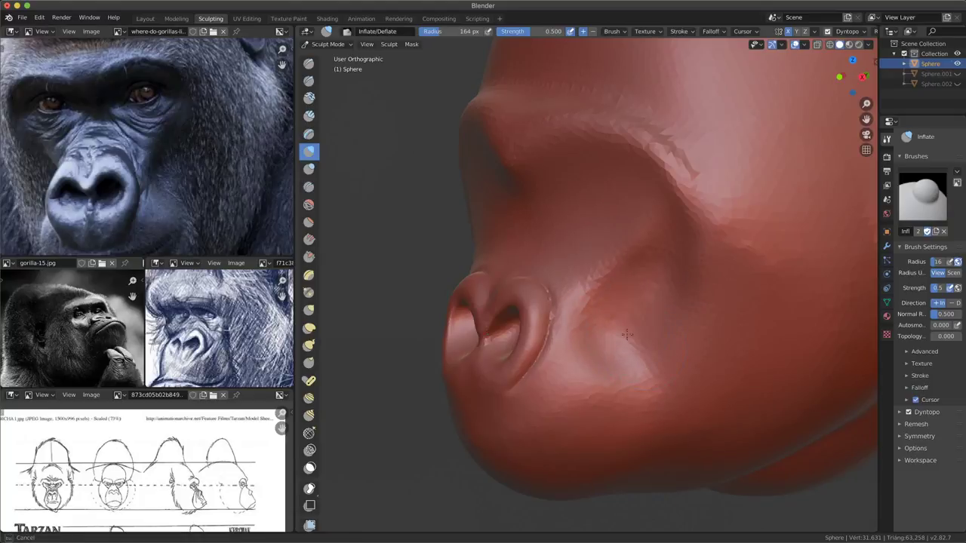
{"action": "left_click_drag", "start_coordinate": [697, 225], "coordinate": [671, 185]}
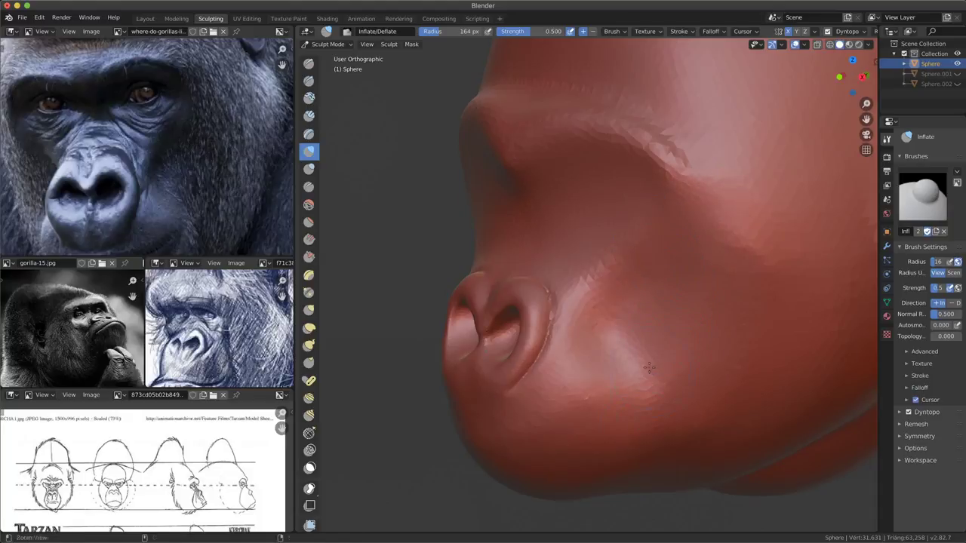
{"action": "mouse_move", "coordinate": [655, 341]}
{"action": "middle_mouse_down", "text": "ctrl"}
{"action": "mouse_move", "coordinate": [595, 343]}
{"action": "mouse_move", "coordinate": [663, 310]}
{"action": "middle_mouse_up", "text": "ctrl"}
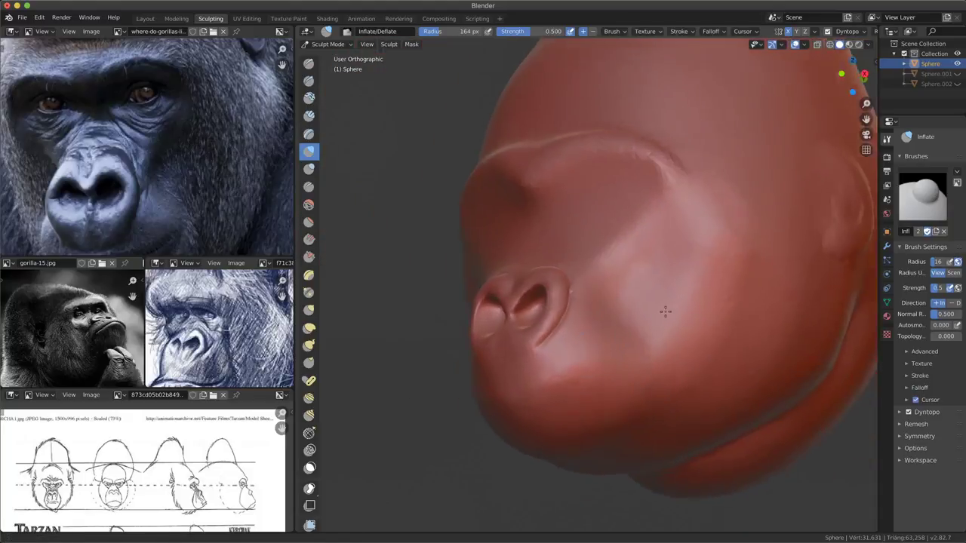
{"action": "left_click_drag", "start_coordinate": [663, 310], "coordinate": [731, 271]}
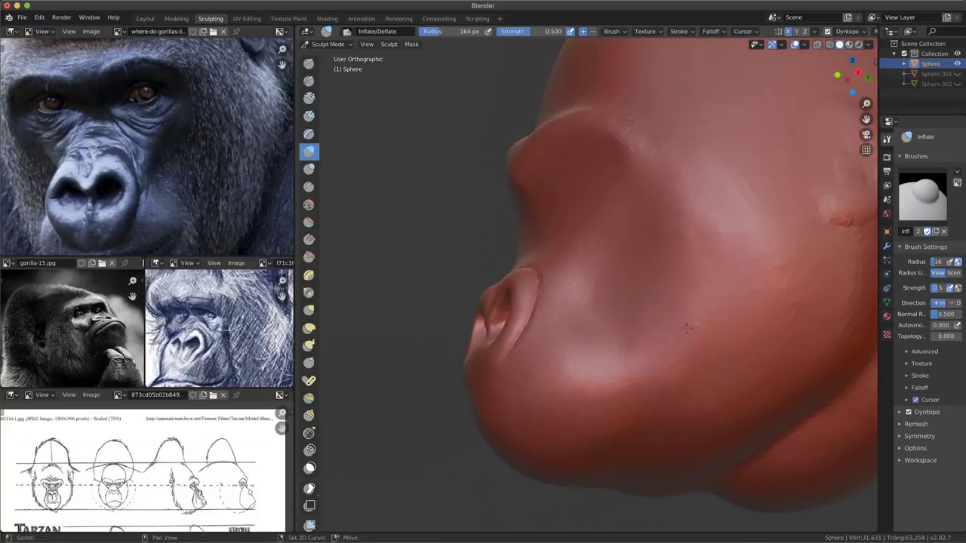
{"action": "left_click_drag", "start_coordinate": [686, 326], "coordinate": [713, 205]}
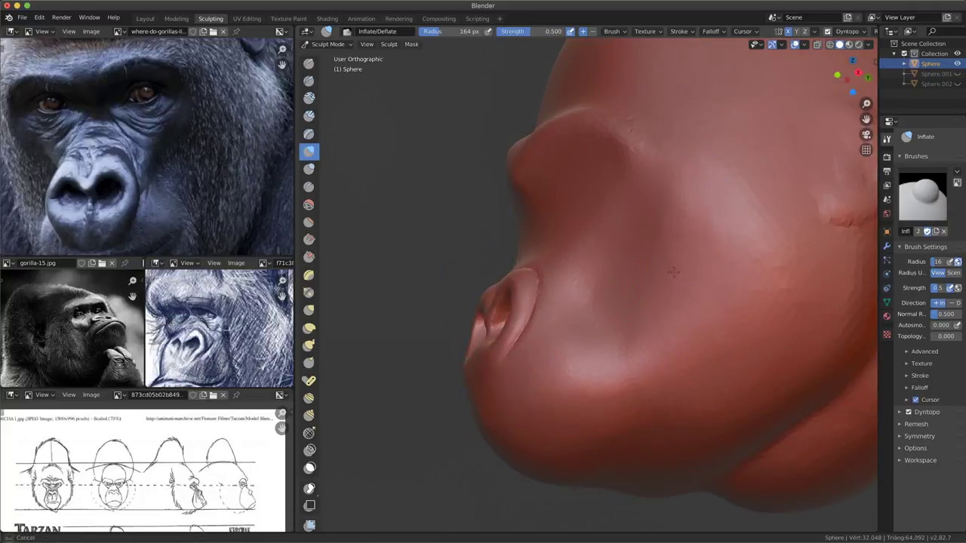
{"action": "scroll", "coordinate": [674, 272], "scroll_direction": "up", "scroll_amount": 2}
{"action": "middle_click_drag", "start_coordinate": [179, 219], "coordinate": [199, 159], "text": "ctrl"}
{"action": "scroll", "coordinate": [199, 159], "scroll_direction": "up", "scroll_amount": 2}
{"action": "mouse_move", "coordinate": [574, 362]}
{"action": "middle_mouse_down"}
{"action": "mouse_move", "coordinate": [679, 381]}
{"action": "mouse_move", "coordinate": [561, 363]}
{"action": "mouse_move", "coordinate": [603, 365]}
{"action": "middle_mouse_up"}
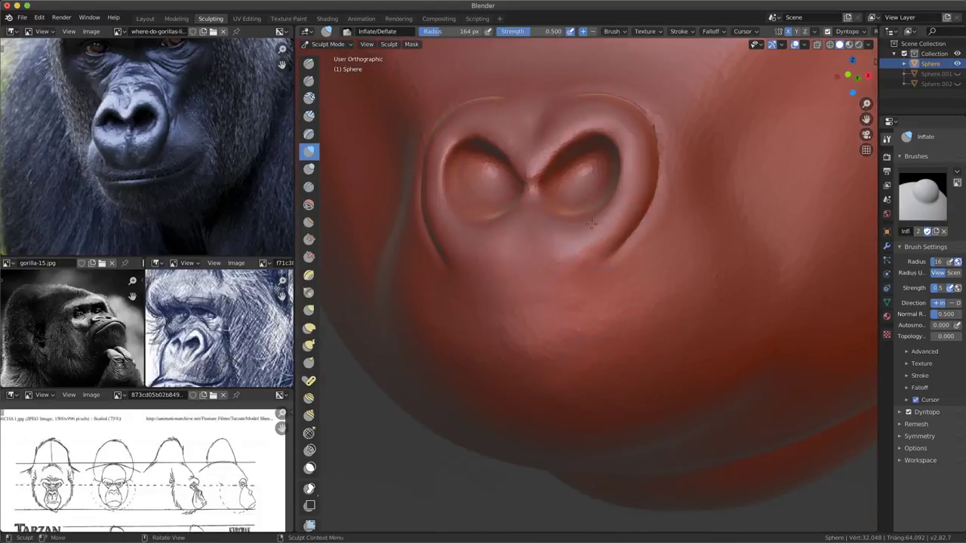
- With the Crease brush, carve a first lip crease under the nose
{"action": "mouse_move", "coordinate": [652, 340]}
{"action": "middle_mouse_down"}
{"action": "mouse_move", "coordinate": [603, 352]}
{"action": "mouse_move", "coordinate": [664, 363]}
{"action": "mouse_move", "coordinate": [657, 354]}
{"action": "middle_mouse_up"}
{"action": "scroll", "coordinate": [656, 354], "scroll_direction": "up", "scroll_amount": 2}
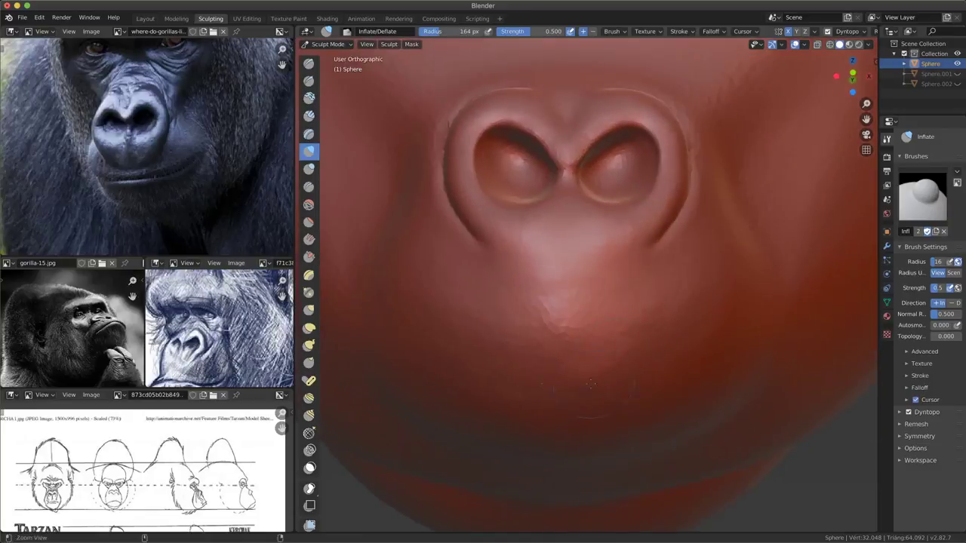
{"action": "scroll", "coordinate": [657, 355], "scroll_direction": "up", "scroll_amount": 1}
{"action": "left_click", "coordinate": [309, 186]}
{"action": "middle_click_drag", "start_coordinate": [590, 357], "coordinate": [579, 333], "text": "shift"}
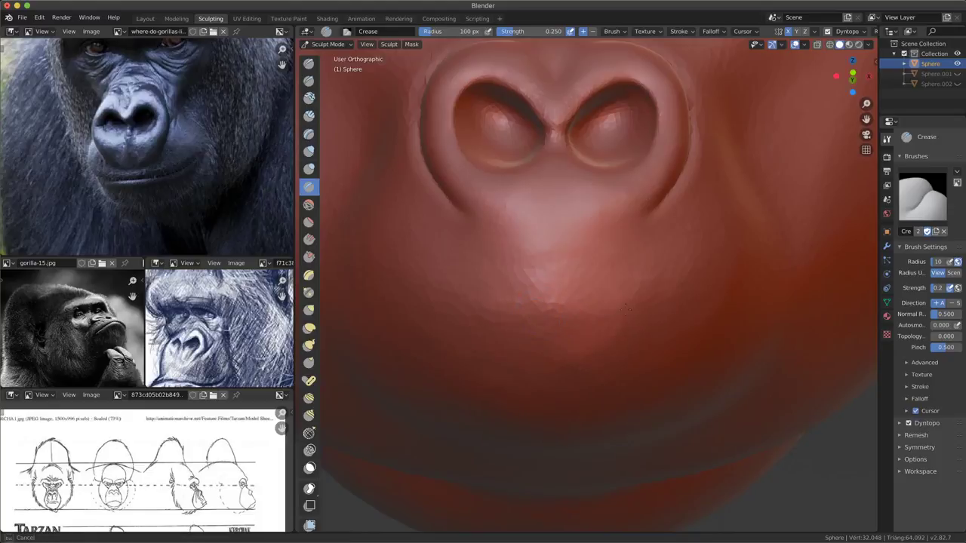
{"action": "left_click_drag", "start_coordinate": [521, 305], "coordinate": [596, 307]}
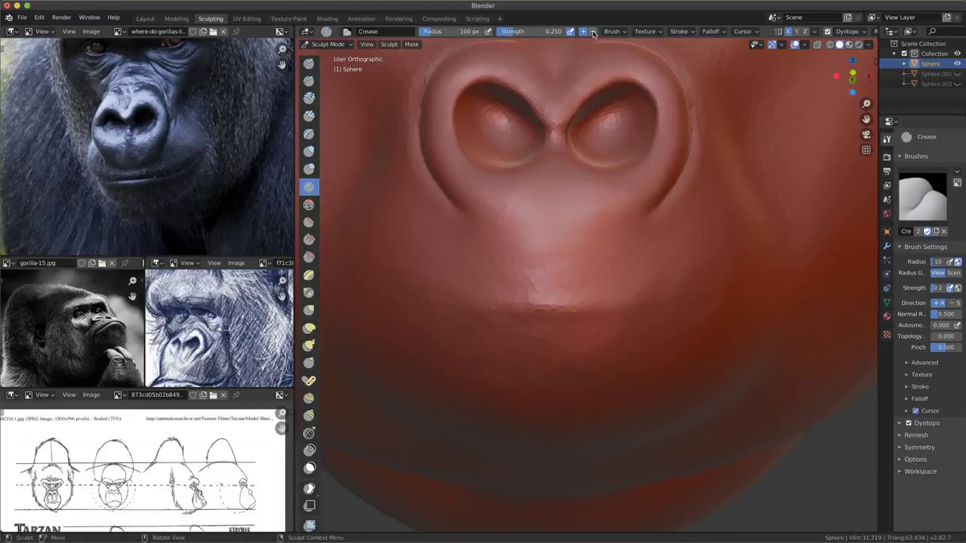
{"action": "left_click_drag", "start_coordinate": [574, 325], "coordinate": [595, 316], "text": "shift"}
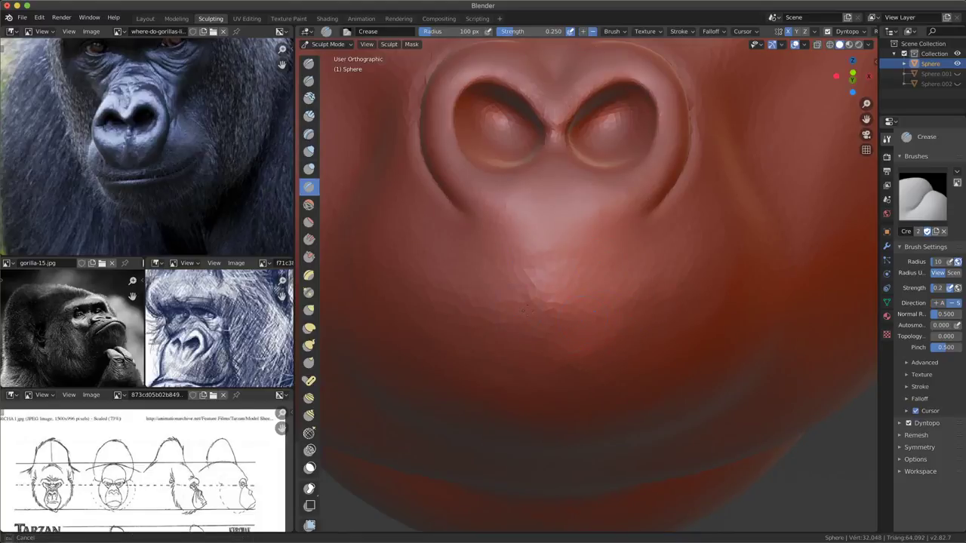
- Redo the mouth line below the nose with a 158 px crease brush
{"action": "key", "text": "f"}
{"action": "left_click", "coordinate": [602, 312]}
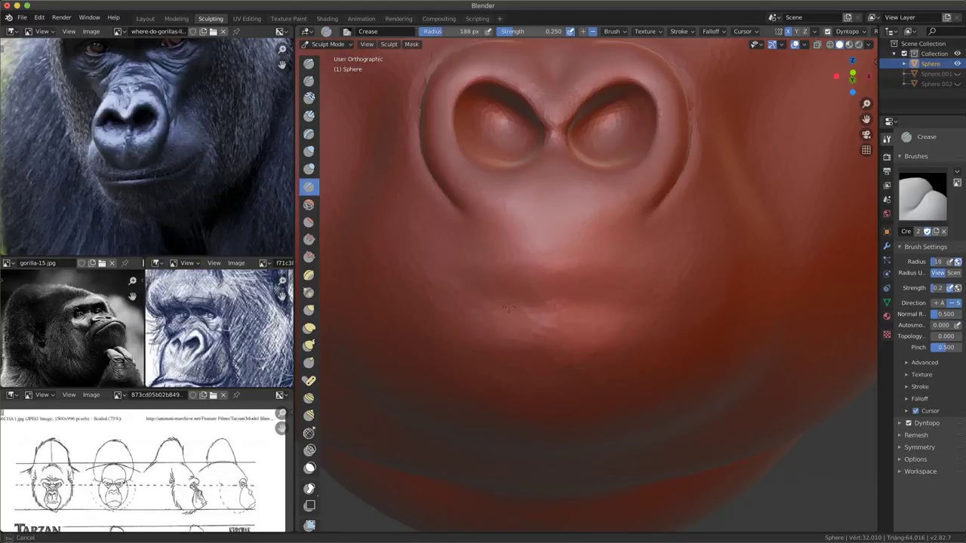
{"action": "mouse_move", "coordinate": [569, 303]}
{"action": "left_mouse_down"}
{"action": "mouse_move", "coordinate": [619, 311]}
{"action": "mouse_move", "coordinate": [562, 295]}
{"action": "left_mouse_up"}
{"action": "key", "text": "ctrl+z"}
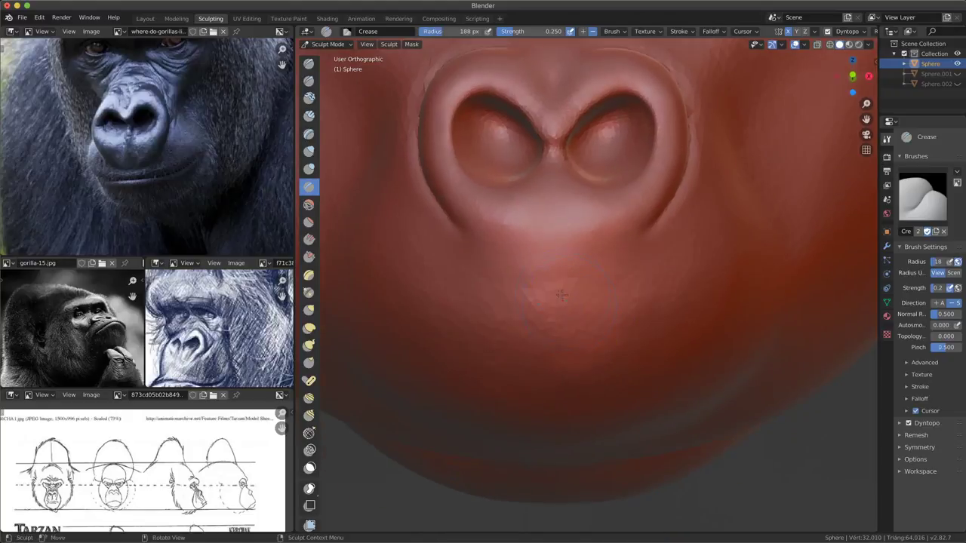
{"action": "left_click", "coordinate": [593, 289]}
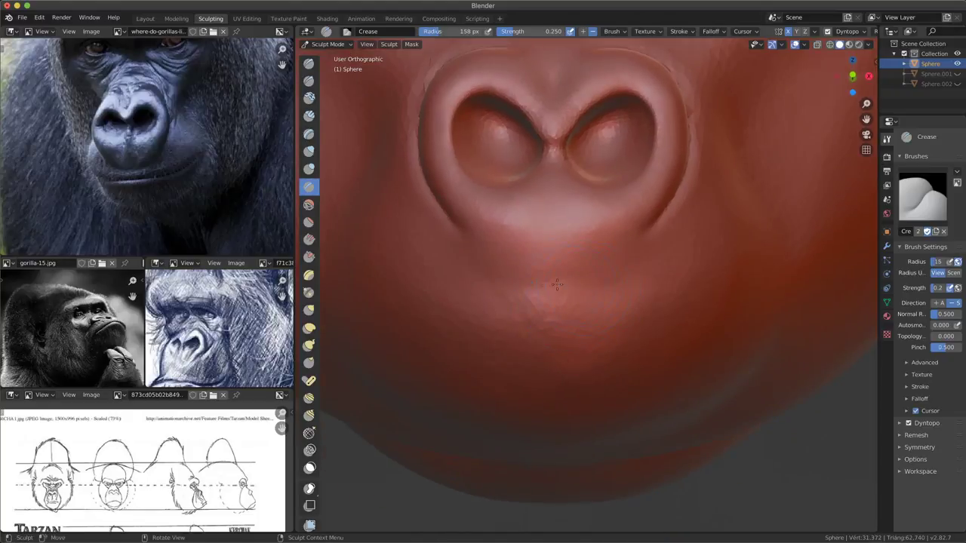
{"action": "left_click_drag", "start_coordinate": [529, 284], "coordinate": [569, 285]}
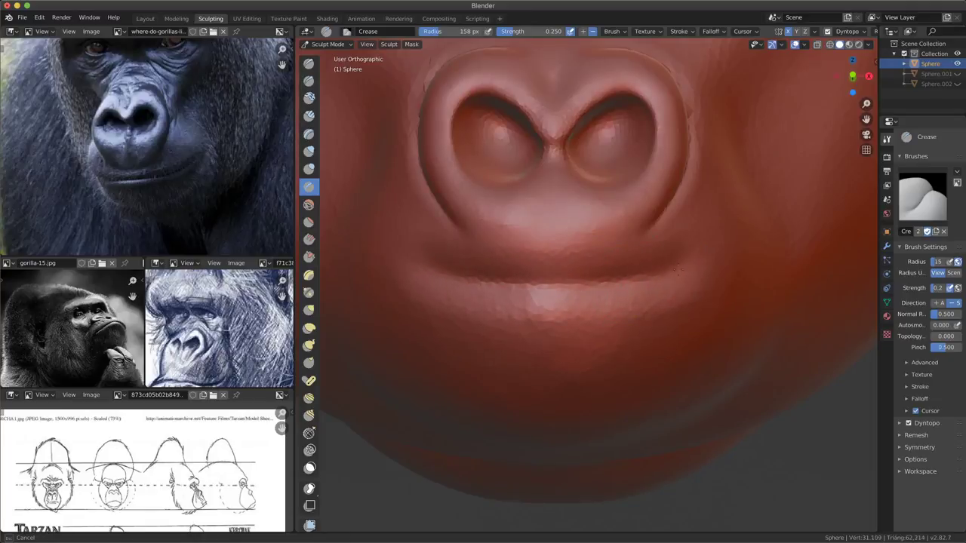
{"action": "left_click_drag", "start_coordinate": [581, 283], "coordinate": [534, 286]}
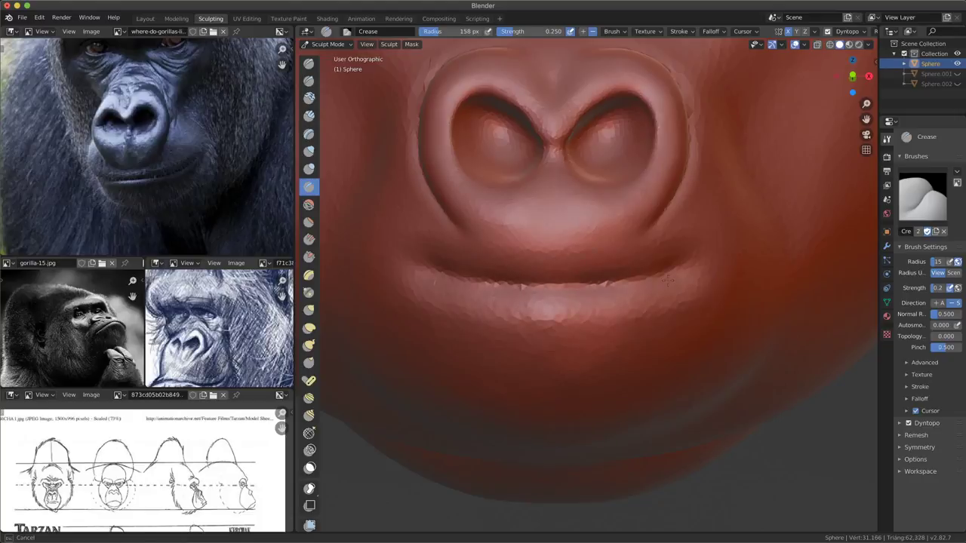
- Deepen the lip crease, especially its right side, and inspect the mouth from the side
{"action": "middle_click_drag", "start_coordinate": [681, 283], "coordinate": [528, 301]}
{"action": "scroll", "coordinate": [513, 317], "scroll_direction": "up", "scroll_amount": 3}
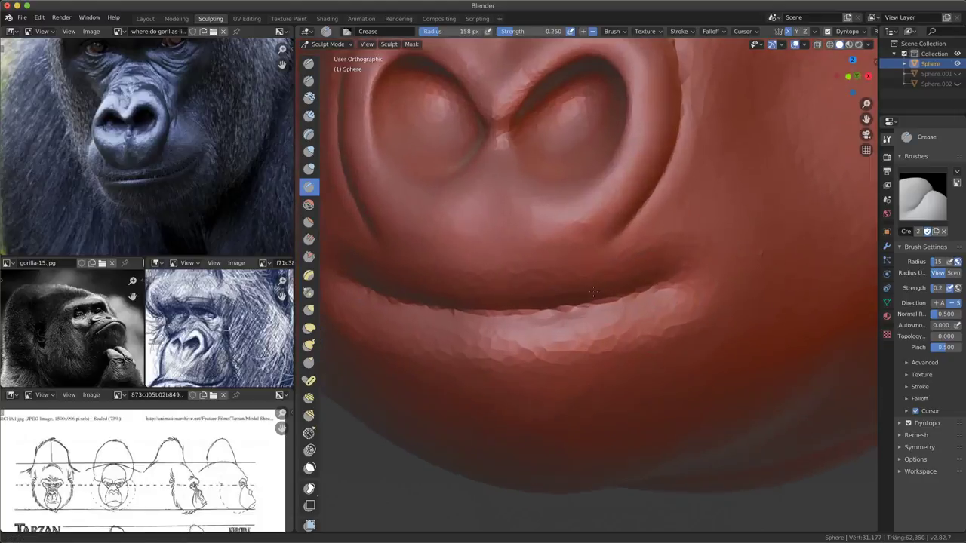
{"action": "left_click_drag", "start_coordinate": [502, 323], "coordinate": [528, 320]}
{"action": "scroll", "coordinate": [528, 317], "scroll_direction": "up", "scroll_amount": 1}
{"action": "scroll", "coordinate": [536, 302], "scroll_direction": "up", "scroll_amount": 1}
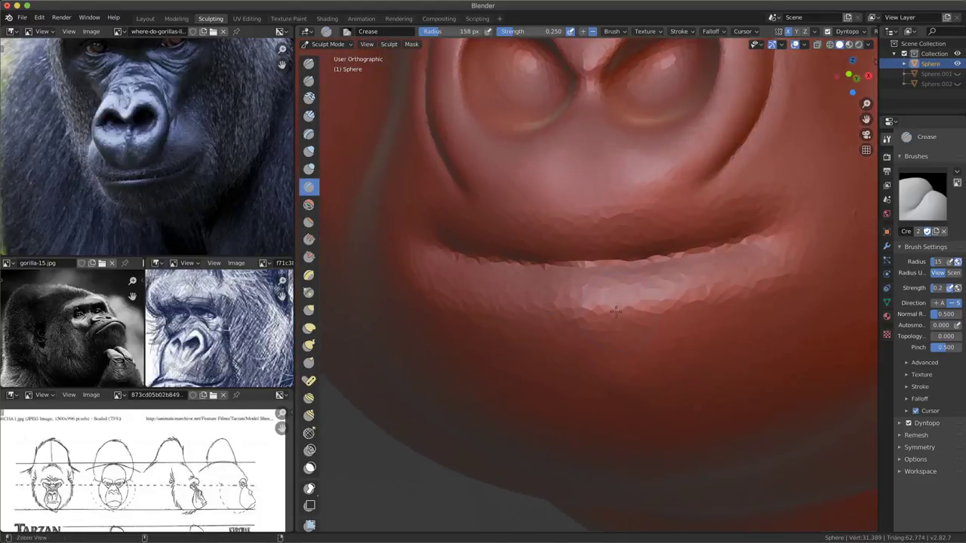
{"action": "scroll", "coordinate": [548, 262], "scroll_direction": "up", "scroll_amount": 1}
{"action": "left_click_drag", "start_coordinate": [582, 261], "coordinate": [704, 240]}
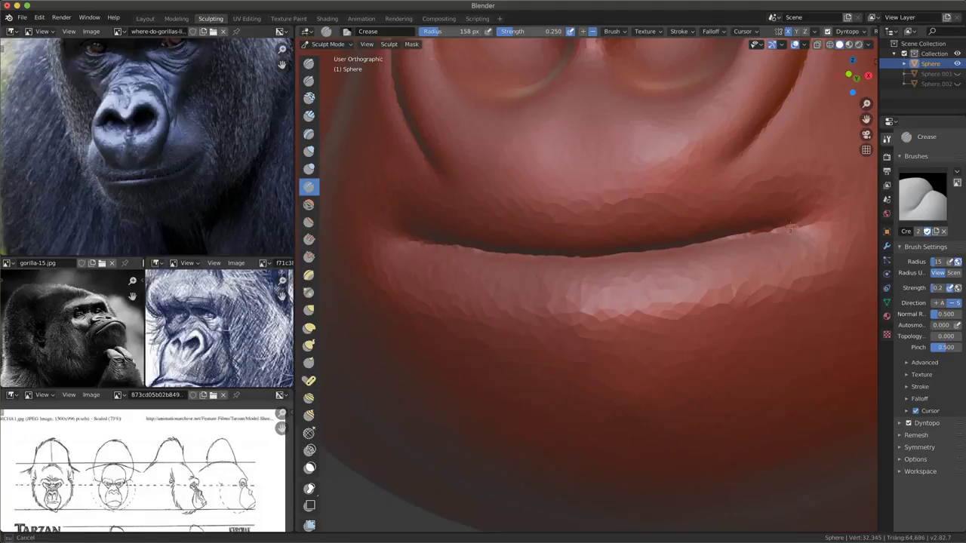
{"action": "scroll", "coordinate": [752, 258], "scroll_direction": "down", "scroll_amount": 3}
{"action": "middle_click_drag", "start_coordinate": [752, 257], "coordinate": [643, 337]}
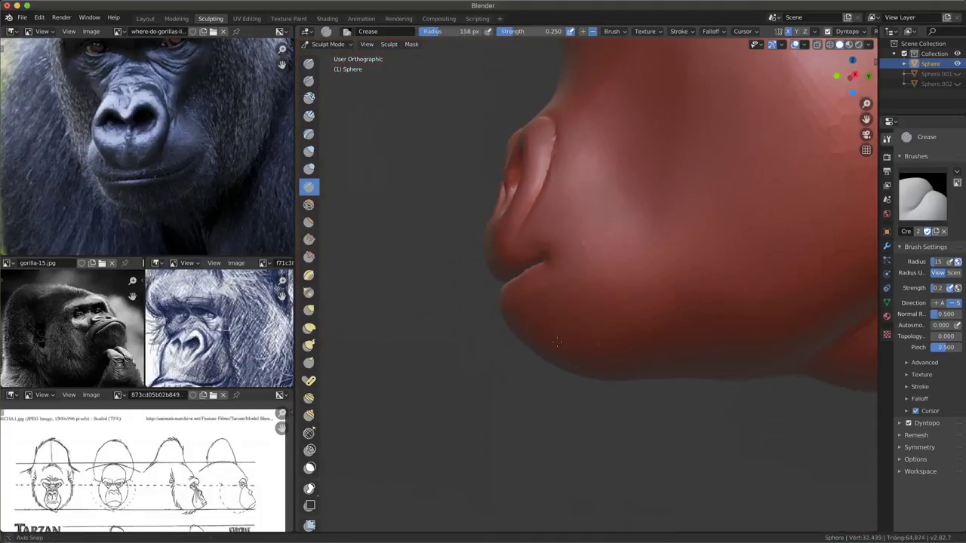
{"action": "scroll", "coordinate": [643, 337], "scroll_direction": "up", "scroll_amount": 1}
{"action": "scroll", "coordinate": [641, 340], "scroll_direction": "up", "scroll_amount": 1}
{"action": "scroll", "coordinate": [637, 344], "scroll_direction": "up", "scroll_amount": 1}
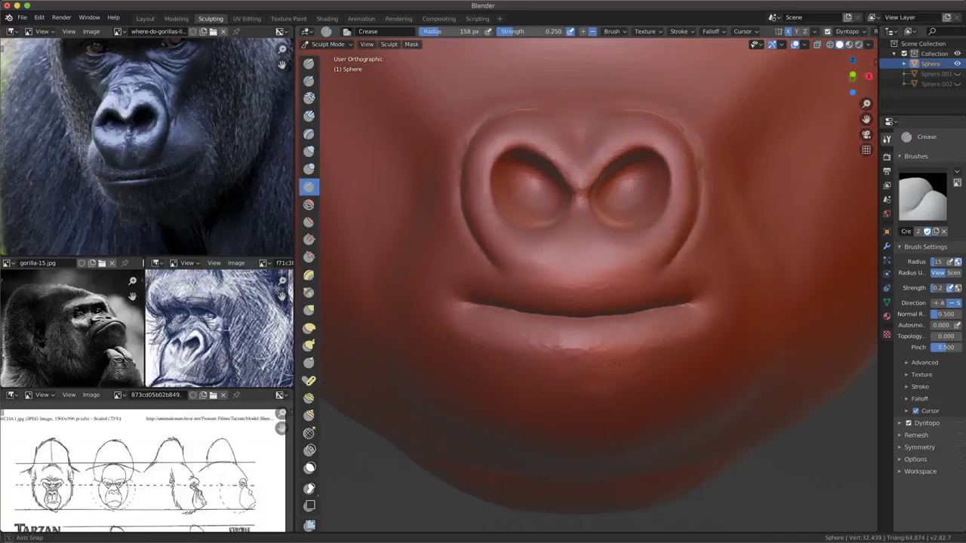
{"action": "mouse_move", "coordinate": [638, 343]}
{"action": "middle_mouse_down"}
{"action": "mouse_move", "coordinate": [623, 360]}
{"action": "mouse_move", "coordinate": [706, 268]}
{"action": "middle_mouse_up"}
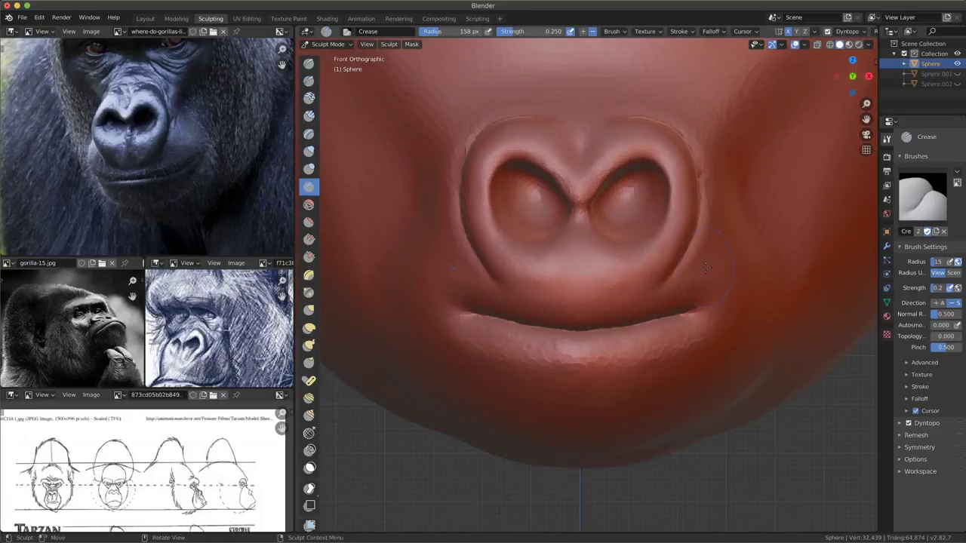
- With the Grab brush, pull the right mouth corner to reshape the lip
{"action": "key", "text": "g"}
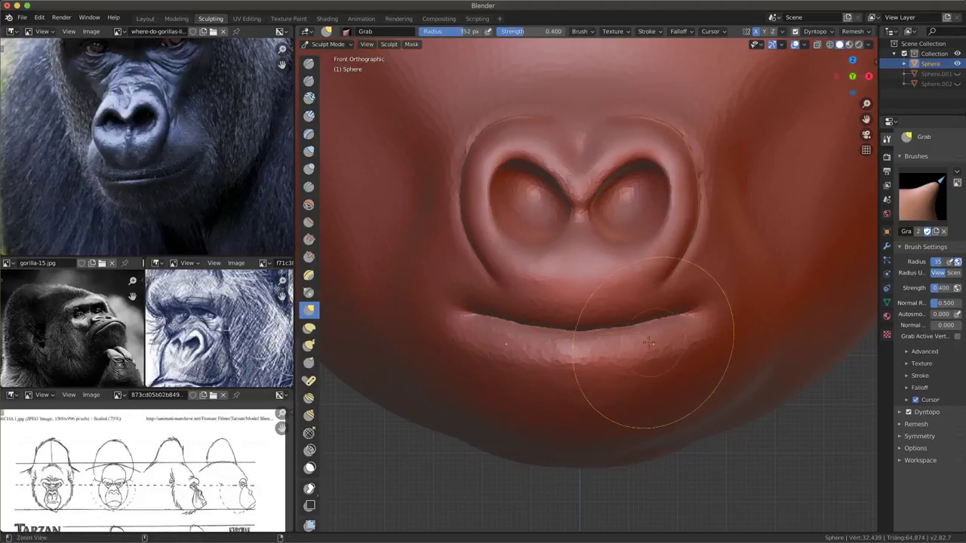
{"action": "scroll", "coordinate": [649, 343], "scroll_direction": "up", "scroll_amount": 2}
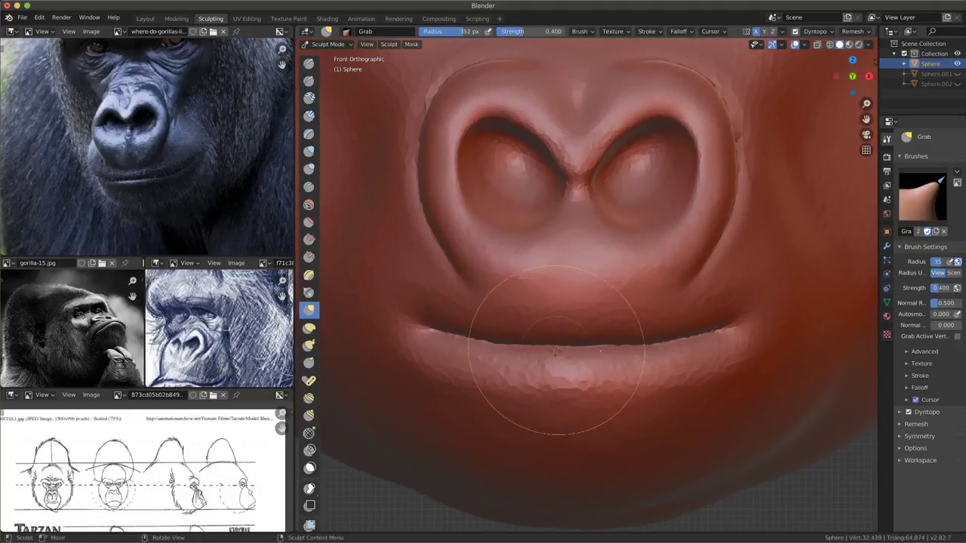
{"action": "mouse_move", "coordinate": [668, 345]}
{"action": "left_mouse_down"}
{"action": "mouse_move", "coordinate": [729, 329]}
{"action": "mouse_move", "coordinate": [706, 357]}
{"action": "left_mouse_up"}
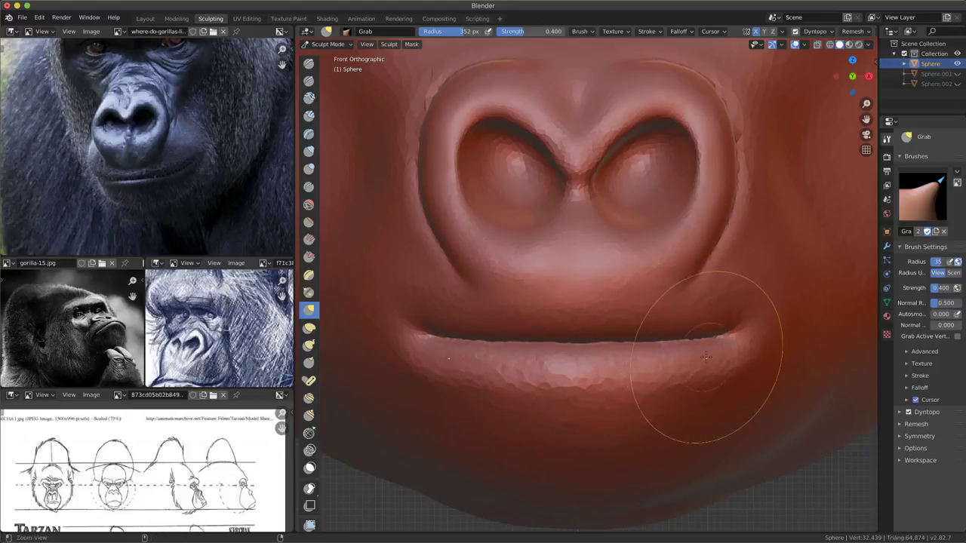
{"action": "scroll", "coordinate": [706, 357], "scroll_direction": "down", "scroll_amount": 3}
{"action": "scroll", "coordinate": [664, 400], "scroll_direction": "down", "scroll_amount": 2}
- In orthographic right view, pull the lower lip and mouth corner down and out, then check from the front
{"action": "mouse_move", "coordinate": [647, 431]}
{"action": "middle_mouse_down"}
{"action": "mouse_move", "coordinate": [617, 383]}
{"action": "mouse_move", "coordinate": [578, 398]}
{"action": "mouse_move", "coordinate": [689, 334]}
{"action": "middle_mouse_up"}
{"action": "key", "text": "KP_5"}
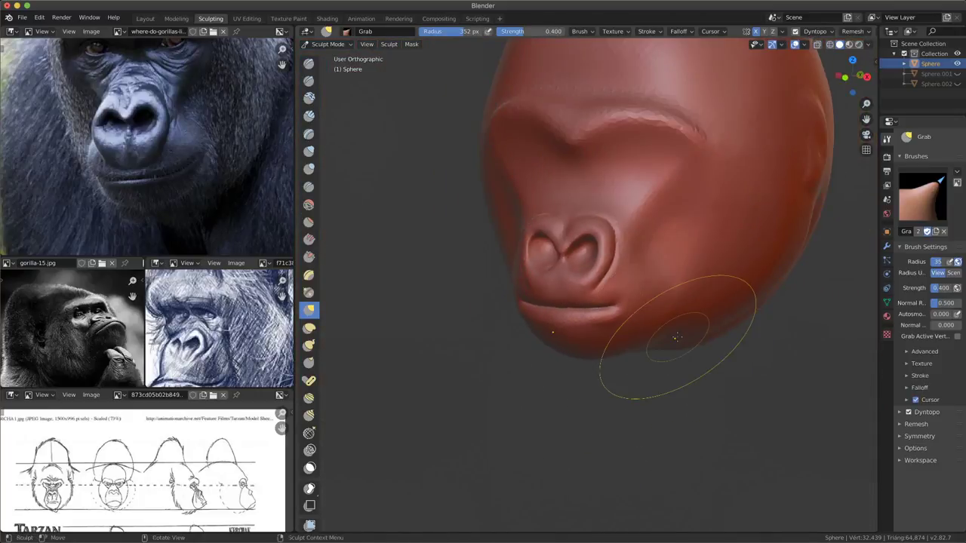
{"action": "mouse_move", "coordinate": [561, 377]}
{"action": "middle_mouse_down"}
{"action": "mouse_move", "coordinate": [642, 382]}
{"action": "mouse_move", "coordinate": [647, 410]}
{"action": "middle_mouse_up"}
{"action": "scroll", "coordinate": [653, 383], "scroll_direction": "up", "scroll_amount": 2}
{"action": "key", "text": "KP_3"}
{"action": "scroll", "coordinate": [716, 311], "scroll_direction": "up", "scroll_amount": 2}
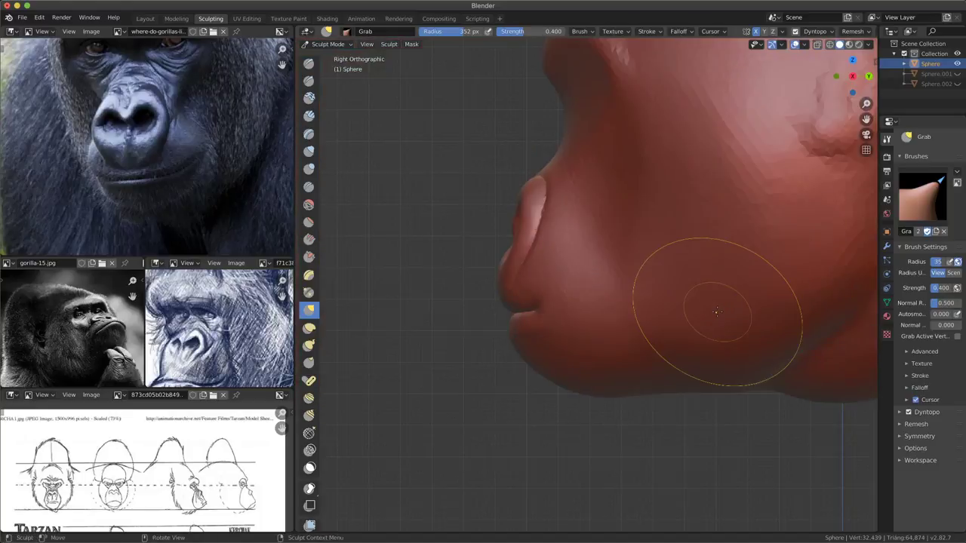
{"action": "scroll", "coordinate": [573, 279], "scroll_direction": "up", "scroll_amount": 3}
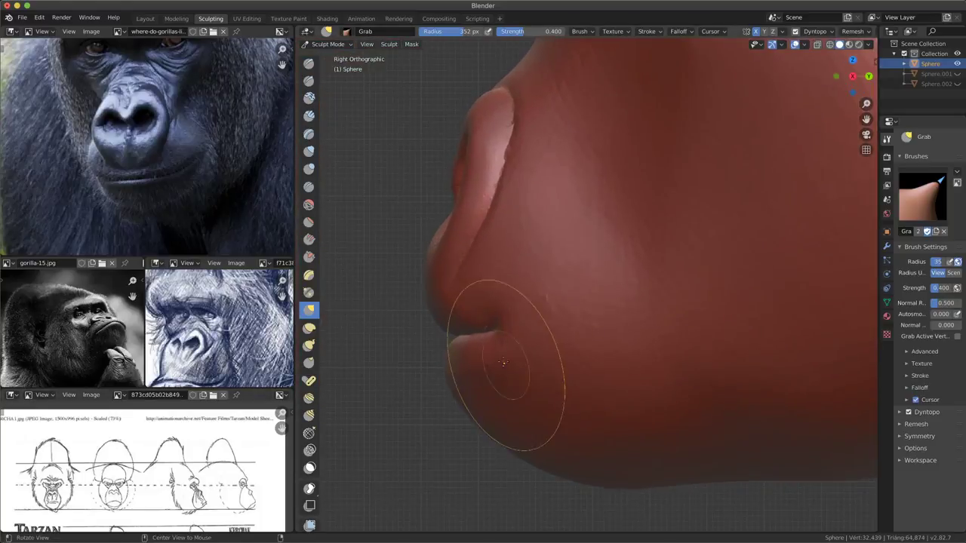
{"action": "left_click_drag", "start_coordinate": [488, 335], "coordinate": [499, 347]}
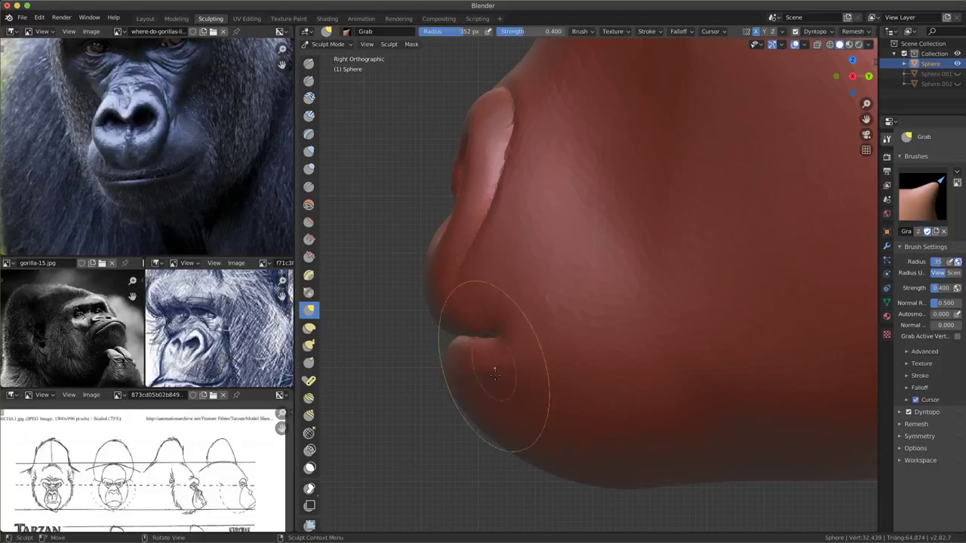
{"action": "mouse_move", "coordinate": [486, 366]}
{"action": "middle_mouse_down", "text": "ctrl"}
{"action": "mouse_move", "coordinate": [461, 432]}
{"action": "mouse_move", "coordinate": [604, 367]}
{"action": "mouse_move", "coordinate": [679, 249]}
{"action": "middle_mouse_up", "text": "ctrl"}
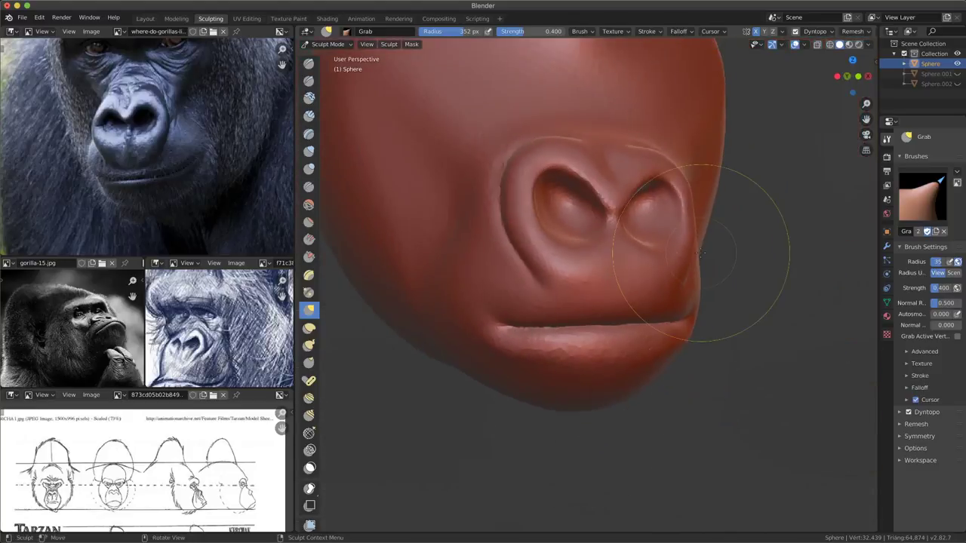
{"action": "scroll", "coordinate": [700, 253], "scroll_direction": "up", "scroll_amount": 1}
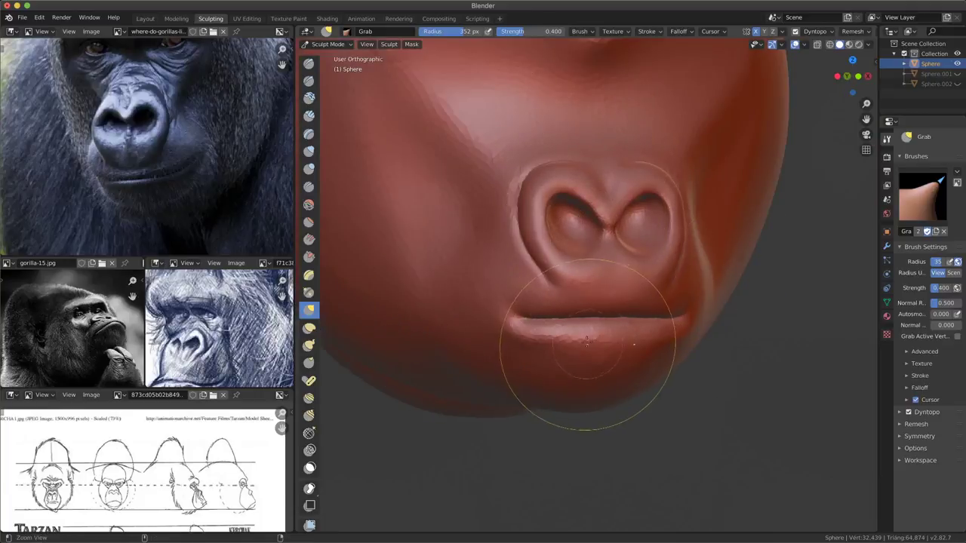
{"action": "scroll", "coordinate": [595, 279], "scroll_direction": "up", "scroll_amount": 2}
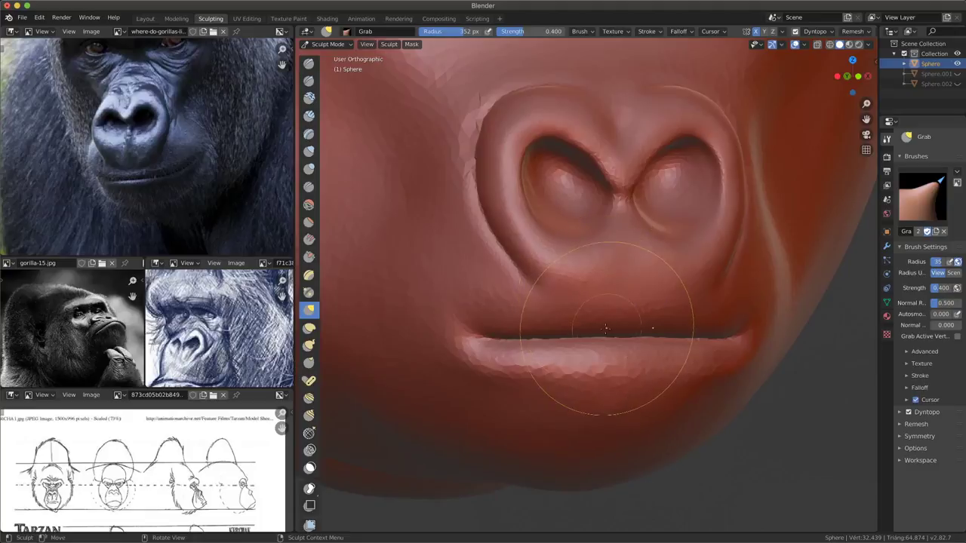
{"action": "mouse_move", "coordinate": [639, 378]}
{"action": "middle_mouse_down"}
{"action": "mouse_move", "coordinate": [564, 319]}
{"action": "mouse_move", "coordinate": [647, 367]}
{"action": "mouse_move", "coordinate": [684, 302]}
{"action": "mouse_move", "coordinate": [664, 280]}
{"action": "middle_mouse_up"}
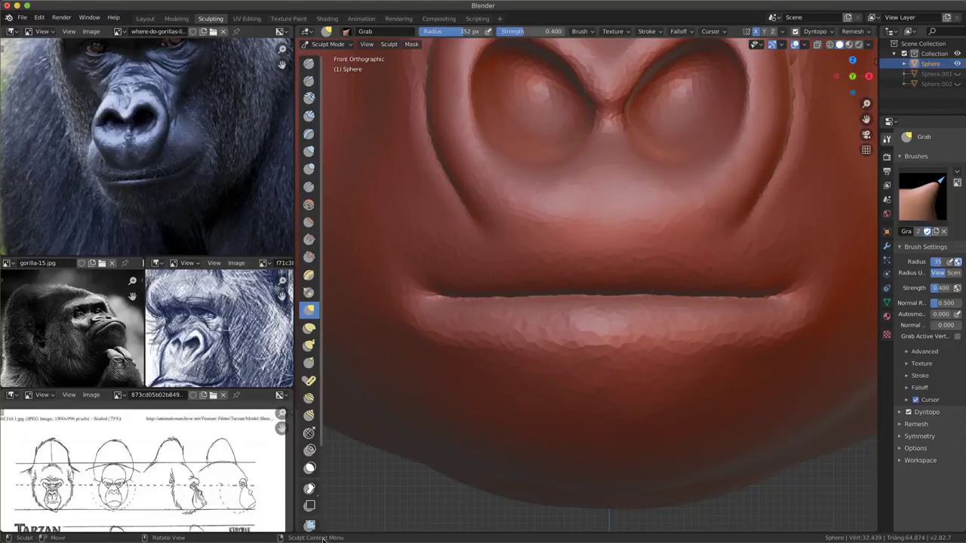
- Draw a lasso mask around the lower lip and chin below the mouth line
{"action": "left_click", "coordinate": [310, 490]}
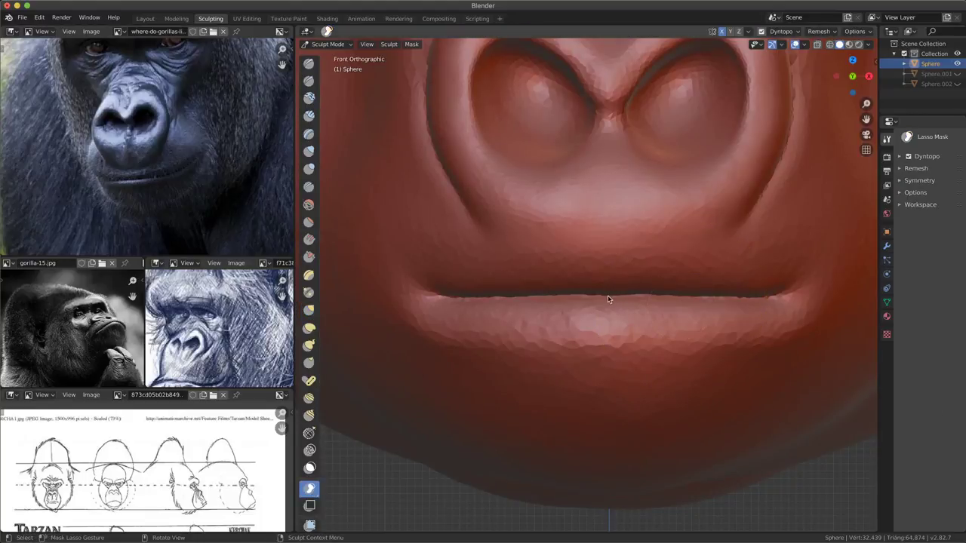
{"action": "mouse_move", "coordinate": [789, 305]}
{"action": "left_mouse_down"}
{"action": "mouse_move", "coordinate": [729, 442]}
{"action": "mouse_move", "coordinate": [572, 450]}
{"action": "left_mouse_up"}
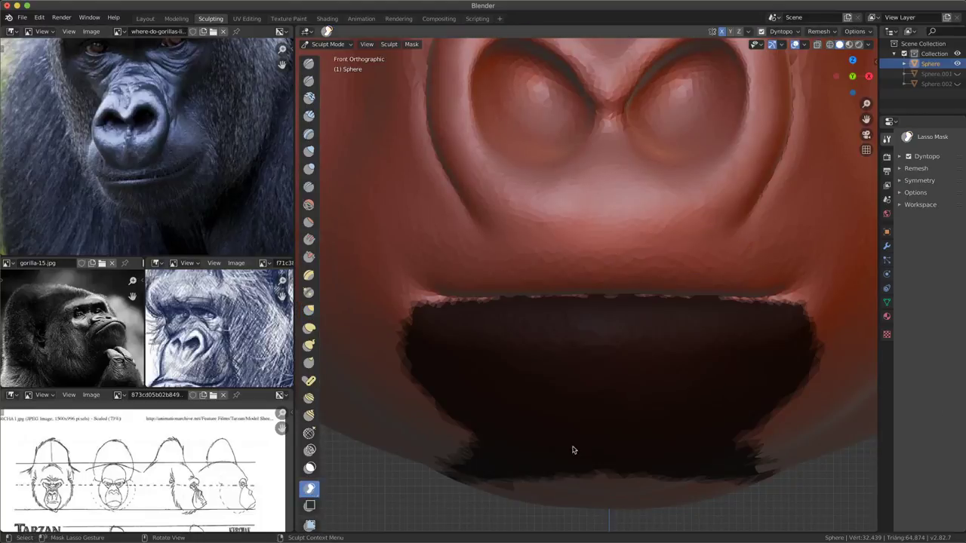
{"action": "mouse_move", "coordinate": [733, 357]}
{"action": "middle_mouse_down"}
{"action": "mouse_move", "coordinate": [671, 351]}
{"action": "mouse_move", "coordinate": [659, 297]}
{"action": "mouse_move", "coordinate": [624, 337]}
{"action": "mouse_move", "coordinate": [552, 463]}
{"action": "mouse_move", "coordinate": [546, 438]}
{"action": "mouse_move", "coordinate": [670, 365]}
{"action": "mouse_move", "coordinate": [673, 388]}
{"action": "middle_mouse_up"}
{"action": "scroll", "coordinate": [548, 451], "scroll_direction": "down", "scroll_amount": 3}
- With a 214 px Mask brush, paint mask along the lower lip edge and its upper edge
{"action": "key", "text": "m"}
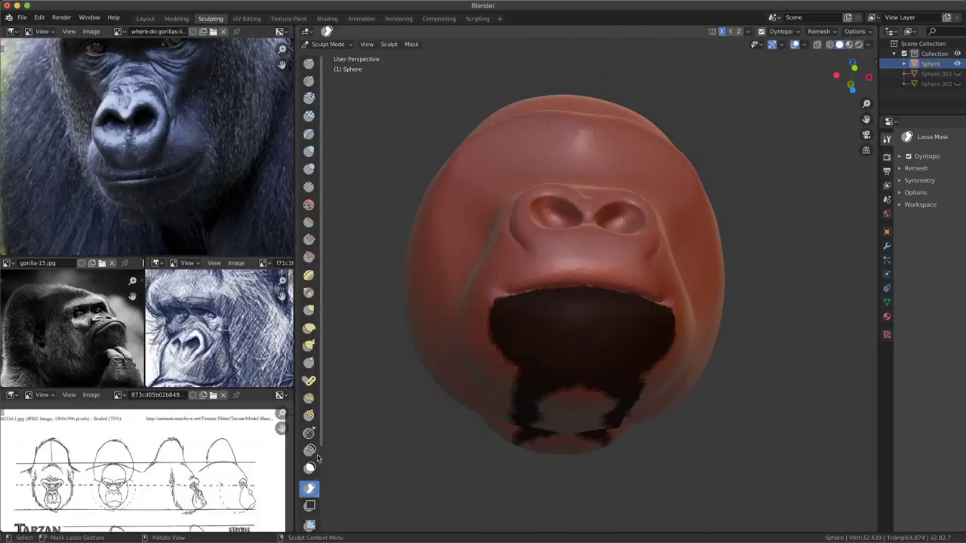
{"action": "middle_click_drag", "start_coordinate": [483, 427], "coordinate": [656, 339]}
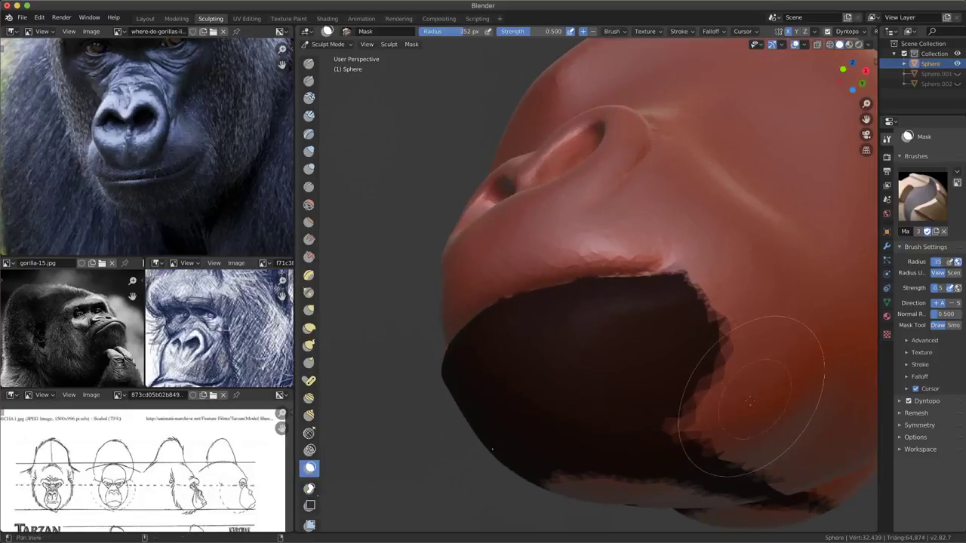
{"action": "scroll", "coordinate": [668, 335], "scroll_direction": "up", "scroll_amount": 2}
{"action": "key", "text": "f"}
{"action": "left_click", "coordinate": [518, 345]}
{"action": "left_click_drag", "start_coordinate": [518, 345], "coordinate": [536, 279]}
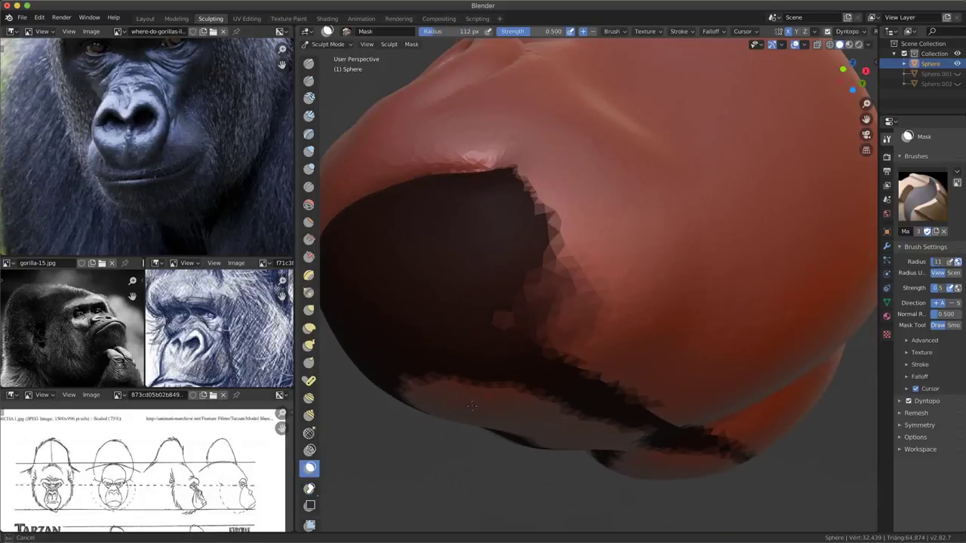
{"action": "key", "text": "f"}
{"action": "left_click", "coordinate": [553, 408]}
{"action": "mouse_move", "coordinate": [553, 407]}
{"action": "left_mouse_down"}
{"action": "mouse_move", "coordinate": [483, 403]}
{"action": "mouse_move", "coordinate": [415, 419]}
{"action": "left_mouse_up"}
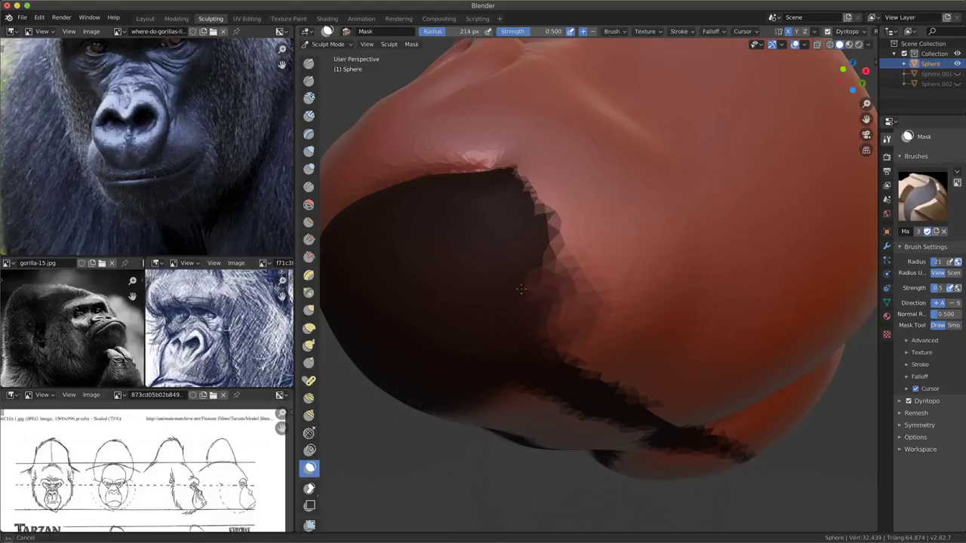
{"action": "mouse_move", "coordinate": [520, 287]}
{"action": "left_mouse_down"}
{"action": "mouse_move", "coordinate": [570, 226]}
{"action": "mouse_move", "coordinate": [562, 181]}
{"action": "left_mouse_up"}
{"action": "mouse_move", "coordinate": [562, 181]}
{"action": "middle_mouse_down"}
{"action": "mouse_move", "coordinate": [668, 338]}
{"action": "mouse_move", "coordinate": [619, 332]}
{"action": "mouse_move", "coordinate": [603, 317]}
{"action": "mouse_move", "coordinate": [625, 302]}
{"action": "mouse_move", "coordinate": [623, 329]}
{"action": "middle_mouse_up"}
- In an orthographic view, switch the mask brush to subtract and remove excess mask along the lip edge
{"action": "scroll", "coordinate": [619, 332], "scroll_direction": "up", "scroll_amount": 3}
{"action": "scroll", "coordinate": [596, 317], "scroll_direction": "up", "scroll_amount": 2}
{"action": "scroll", "coordinate": [583, 311], "scroll_direction": "up", "scroll_amount": 2}
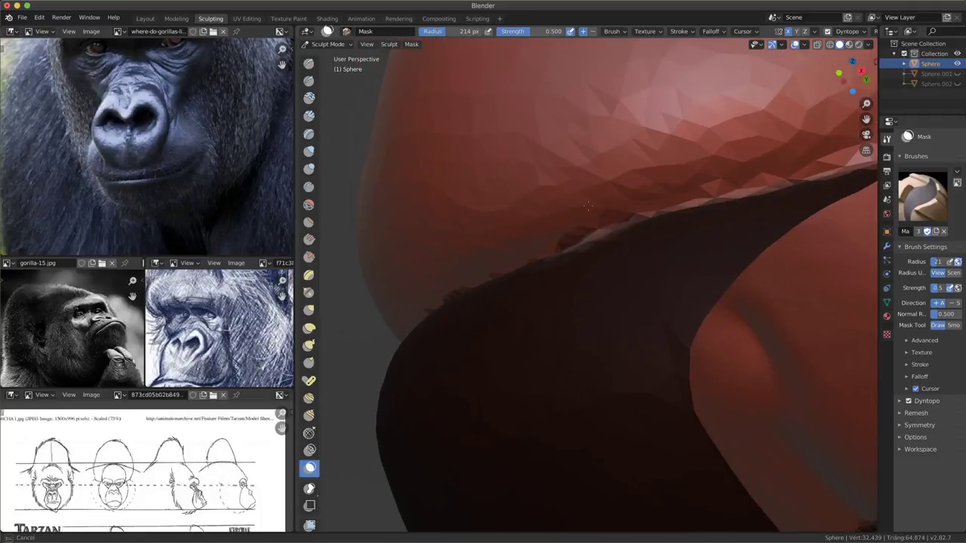
{"action": "middle_click_drag", "start_coordinate": [587, 205], "coordinate": [650, 247]}
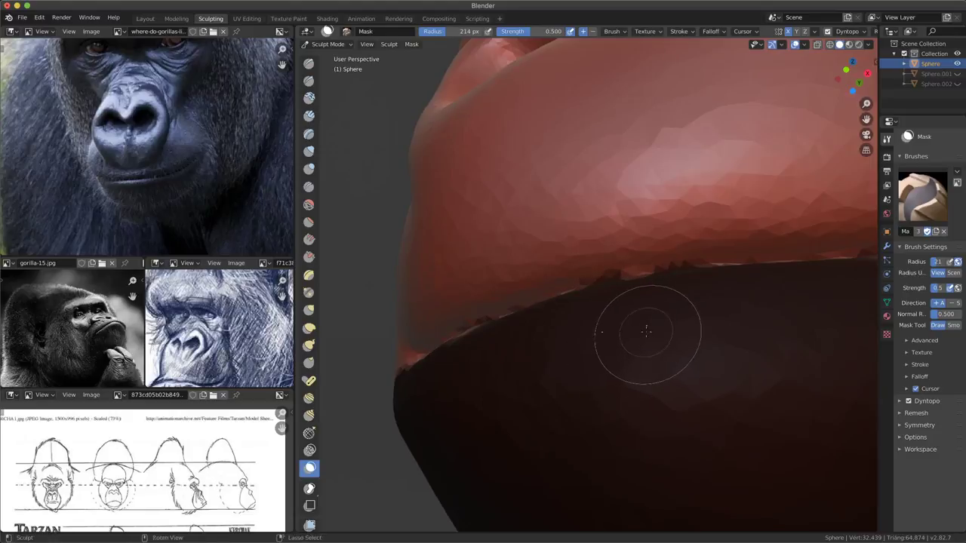
{"action": "scroll", "coordinate": [610, 334], "scroll_direction": "down", "scroll_amount": 3}
{"action": "scroll", "coordinate": [615, 432], "scroll_direction": "down", "scroll_amount": 3}
{"action": "middle_click_drag", "start_coordinate": [615, 432], "coordinate": [719, 347]}
{"action": "scroll", "coordinate": [649, 332], "scroll_direction": "up", "scroll_amount": 3}
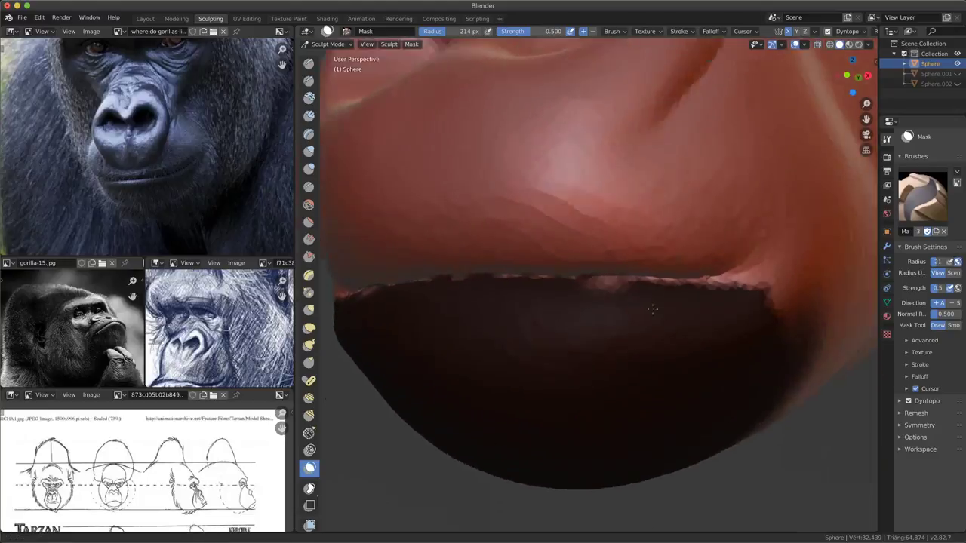
{"action": "scroll", "coordinate": [618, 320], "scroll_direction": "up", "scroll_amount": 3}
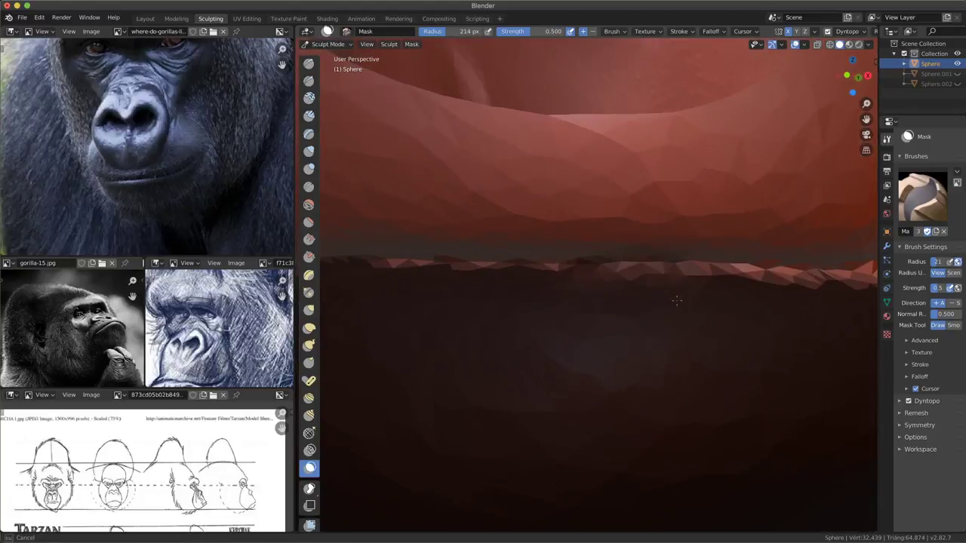
{"action": "scroll", "coordinate": [760, 289], "scroll_direction": "down", "scroll_amount": 3}
{"action": "mouse_move", "coordinate": [647, 388]}
{"action": "middle_mouse_down"}
{"action": "mouse_move", "coordinate": [653, 237]}
{"action": "mouse_move", "coordinate": [681, 166]}
{"action": "mouse_move", "coordinate": [646, 292]}
{"action": "middle_mouse_up"}
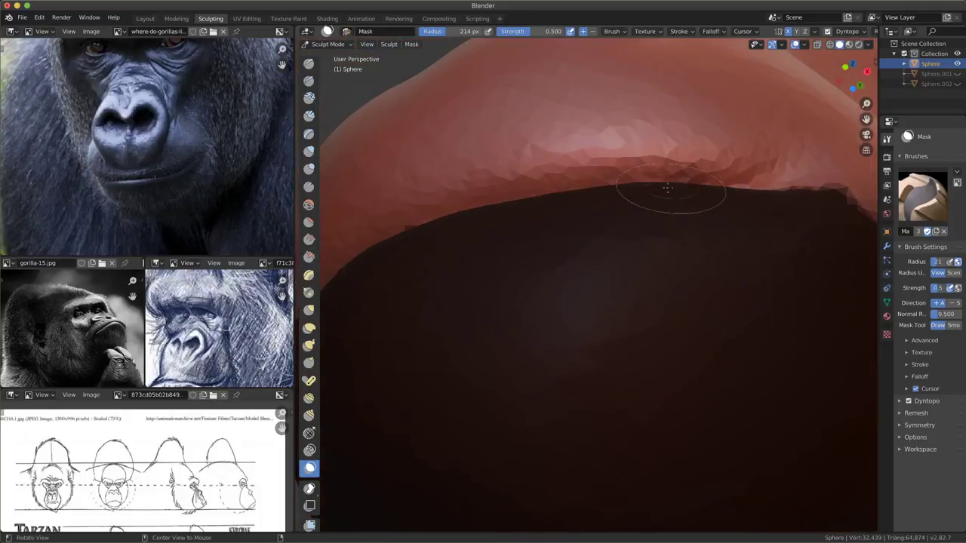
{"action": "middle_click_drag", "start_coordinate": [647, 198], "coordinate": [722, 144]}
{"action": "key", "text": "KP_5"}
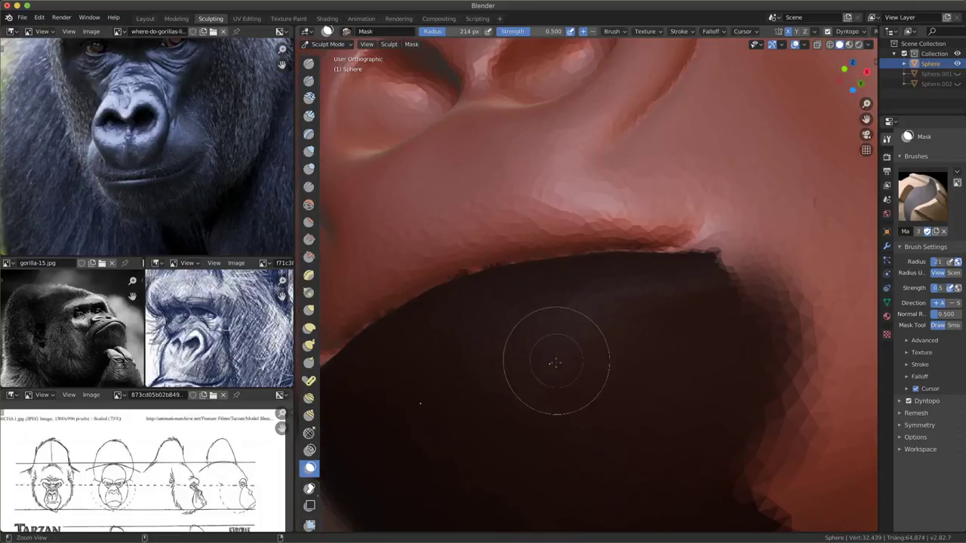
{"action": "scroll", "coordinate": [528, 399], "scroll_direction": "up", "scroll_amount": 3}
{"action": "left_click", "coordinate": [593, 32]}
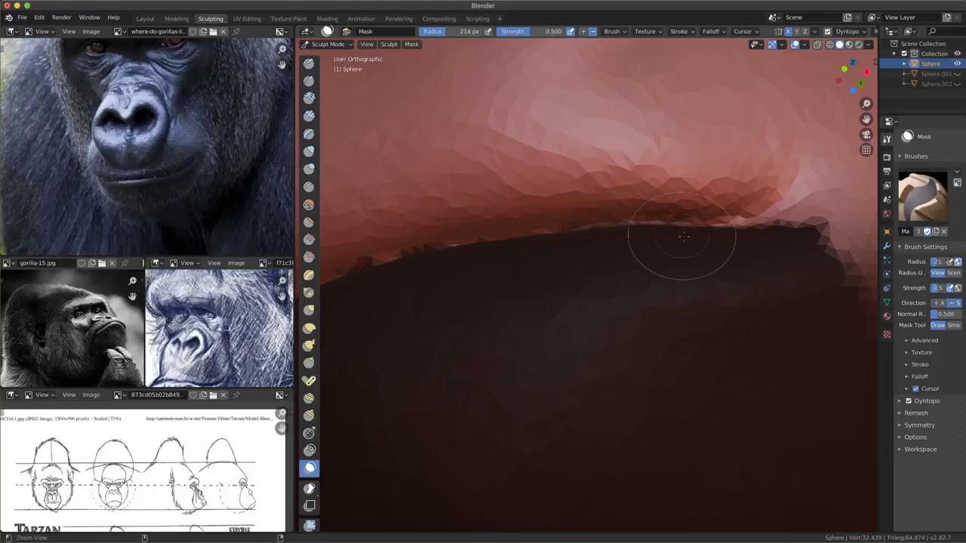
{"action": "middle_click_drag", "start_coordinate": [679, 242], "coordinate": [653, 184]}
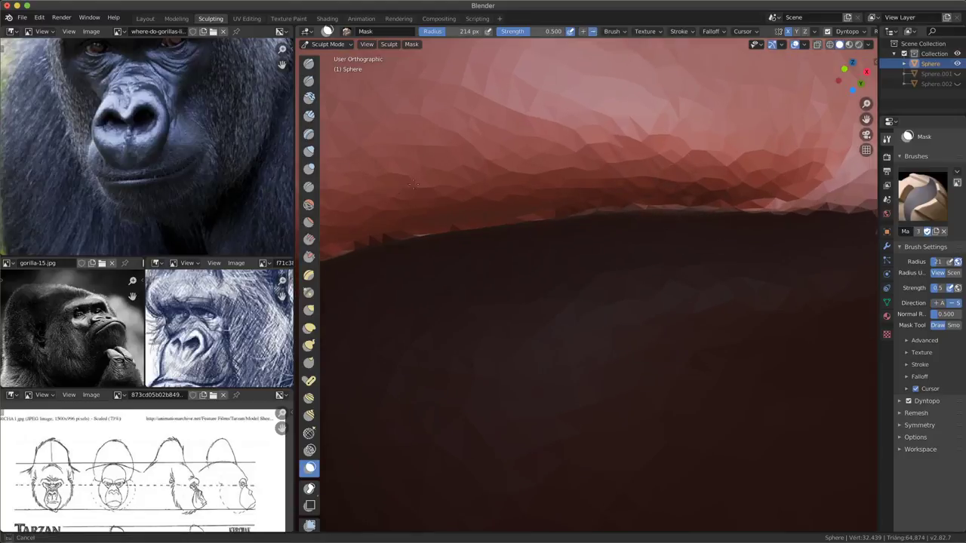
- Extend the mask further down at both mouth corners using a 108 px brush
{"action": "scroll", "coordinate": [585, 301], "scroll_direction": "down", "scroll_amount": 3}
{"action": "middle_click_drag", "start_coordinate": [559, 249], "coordinate": [609, 349]}
{"action": "scroll", "coordinate": [606, 345], "scroll_direction": "up", "scroll_amount": 3}
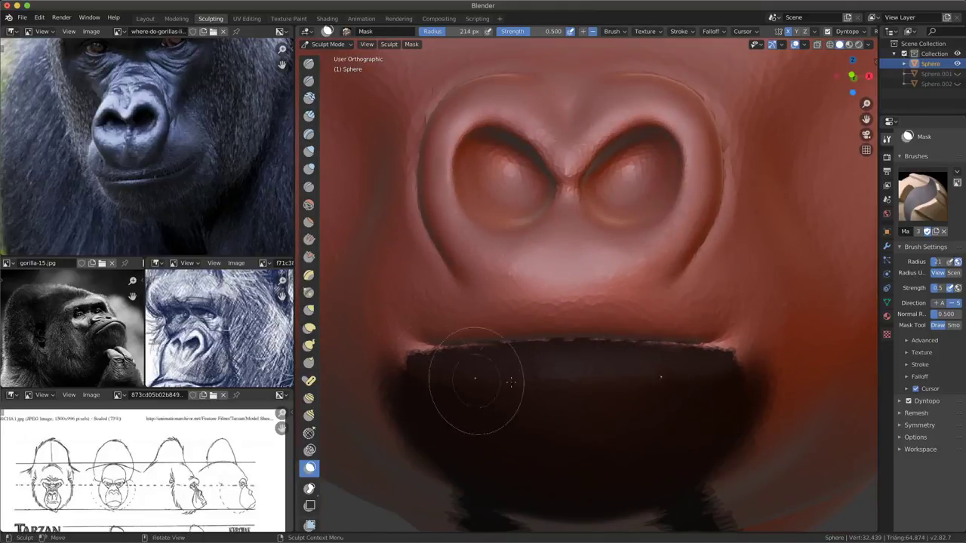
{"action": "left_click_drag", "start_coordinate": [717, 370], "coordinate": [754, 355], "text": "ctrl"}
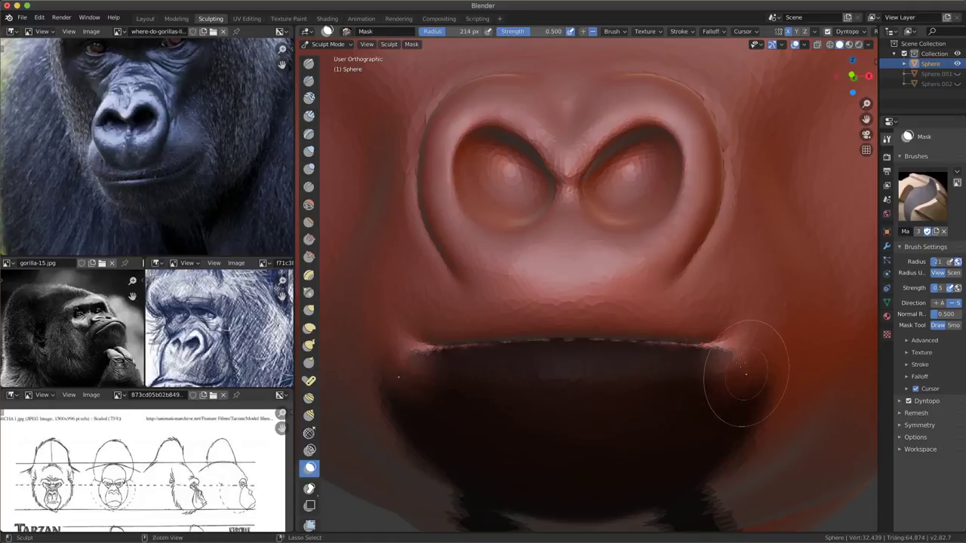
{"action": "key", "text": "ctrl+z"}
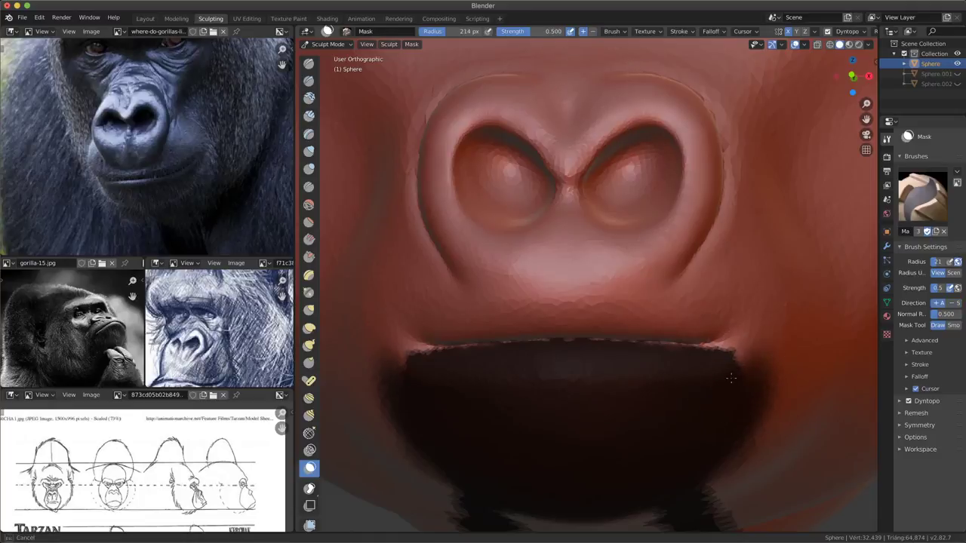
{"action": "mouse_move", "coordinate": [758, 366]}
{"action": "left_mouse_down"}
{"action": "mouse_move", "coordinate": [751, 363]}
{"action": "mouse_move", "coordinate": [760, 386]}
{"action": "left_mouse_up"}
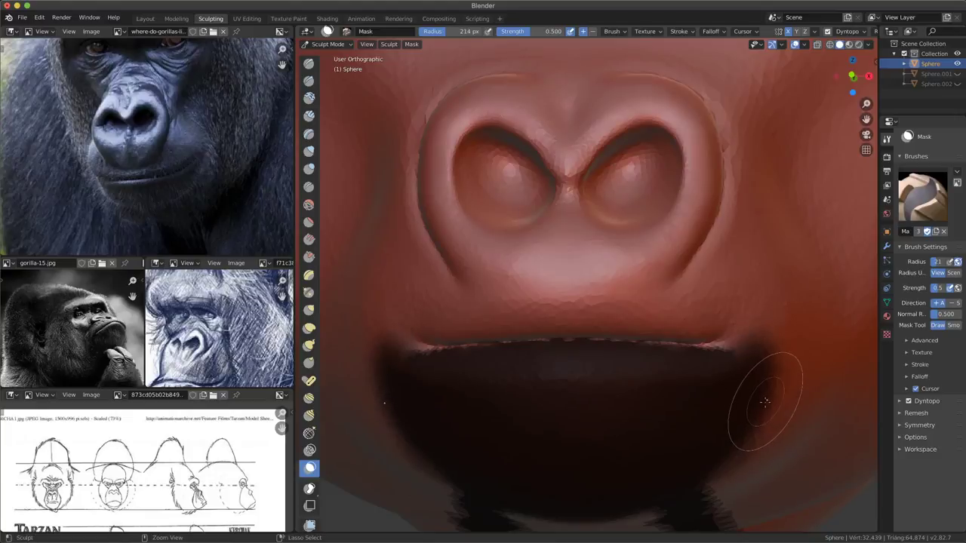
{"action": "key", "text": "f"}
{"action": "left_click", "coordinate": [739, 363]}
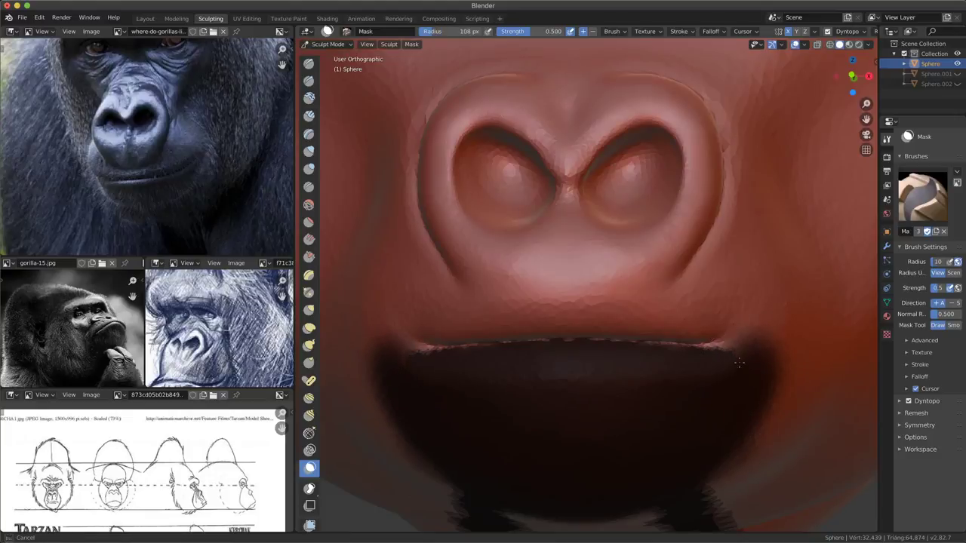
{"action": "left_click_drag", "start_coordinate": [770, 419], "coordinate": [711, 474]}
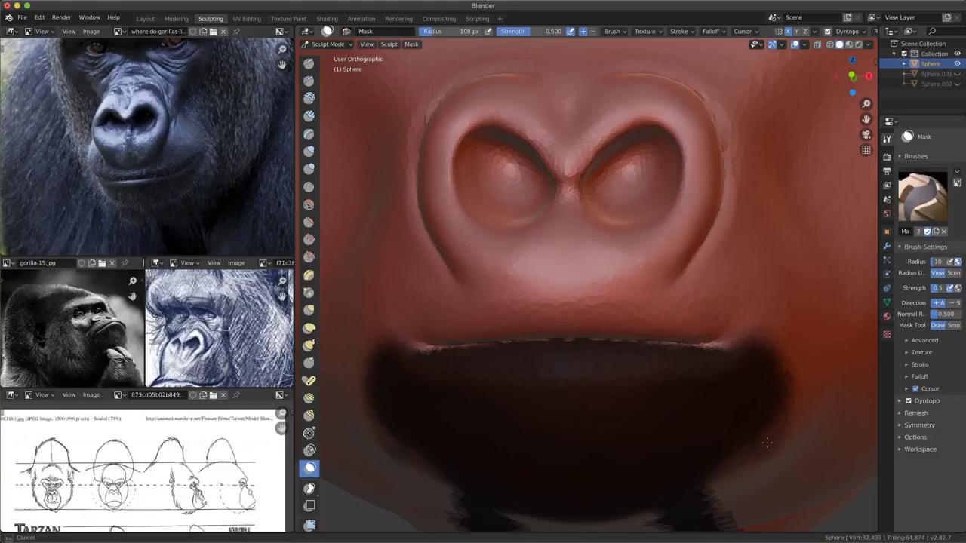
{"action": "left_click_drag", "start_coordinate": [786, 397], "coordinate": [768, 415]}
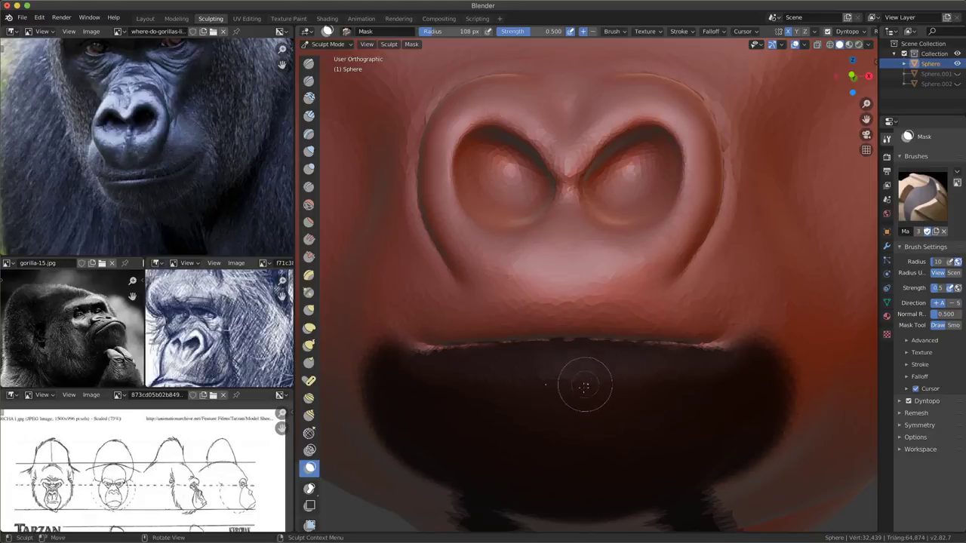
{"action": "left_click", "coordinate": [308, 151]}
- Inflate the upper lip along the mouth line with a 216 px Inflate/Deflate brush
{"action": "scroll", "coordinate": [638, 324], "scroll_direction": "up", "scroll_amount": 1}
{"action": "scroll", "coordinate": [639, 321], "scroll_direction": "up", "scroll_amount": 1}
{"action": "scroll", "coordinate": [639, 316], "scroll_direction": "up", "scroll_amount": 1}
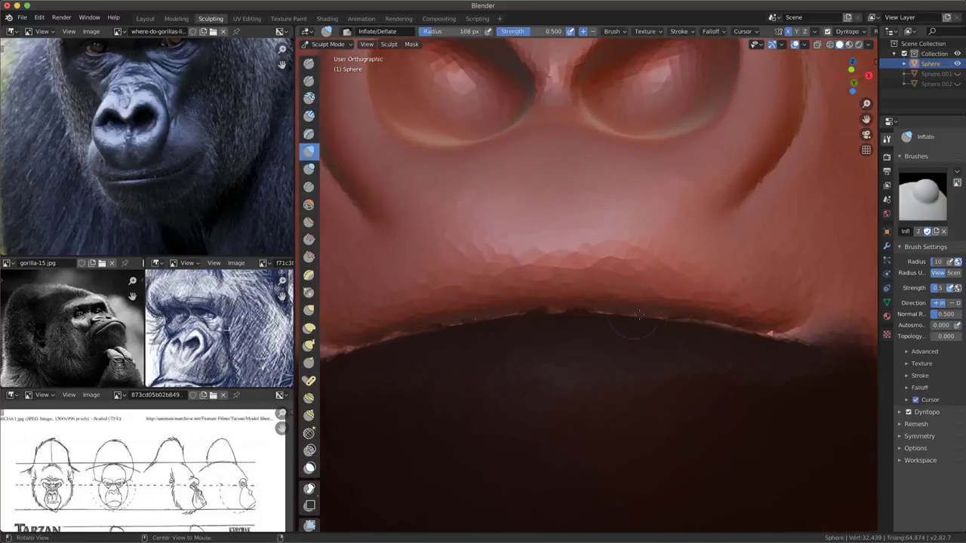
{"action": "key", "text": "f"}
{"action": "left_click", "coordinate": [573, 325]}
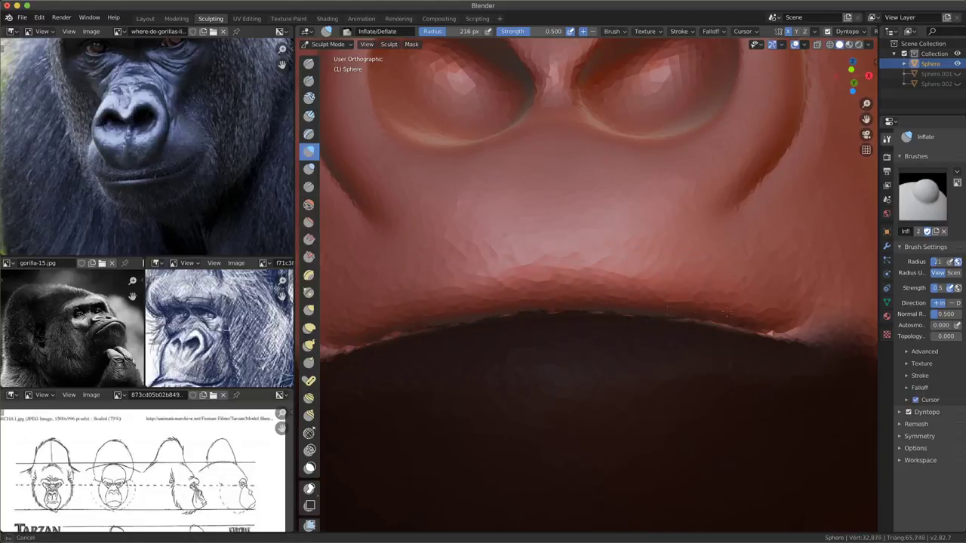
{"action": "left_click_drag", "start_coordinate": [656, 297], "coordinate": [518, 317]}
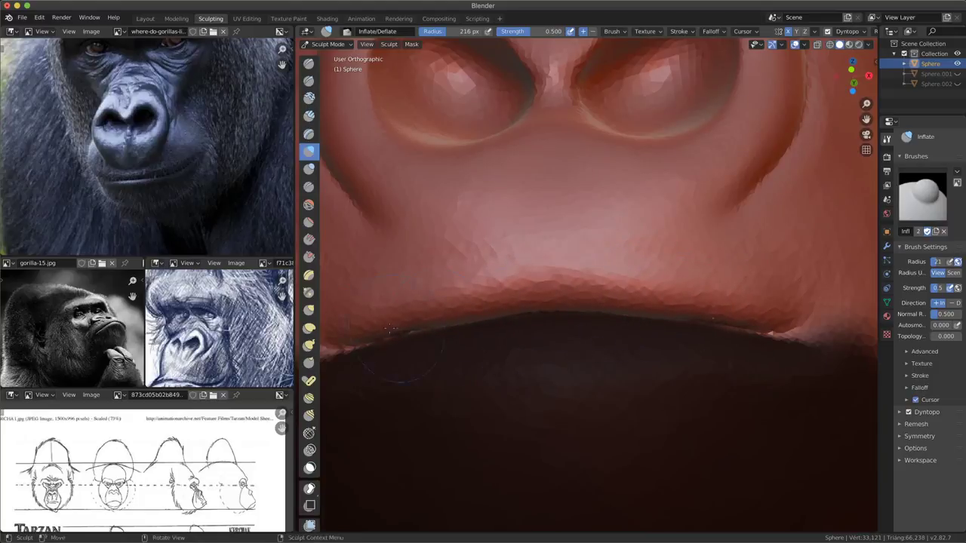
- Check the inflated lip from side, front and below, adjusting the gorilla-15 reference photo
{"action": "middle_click_drag", "start_coordinate": [765, 341], "coordinate": [601, 327]}
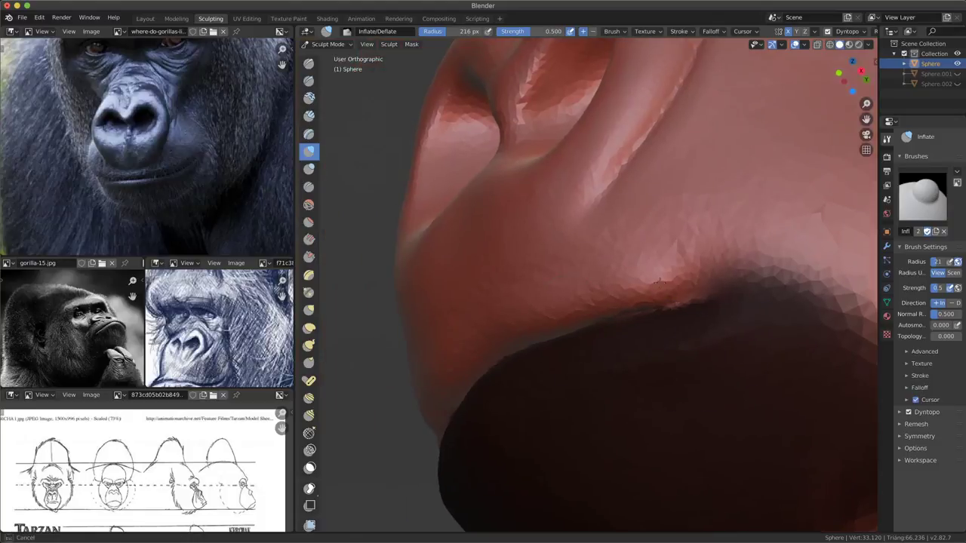
{"action": "middle_click_drag", "start_coordinate": [658, 283], "coordinate": [531, 381]}
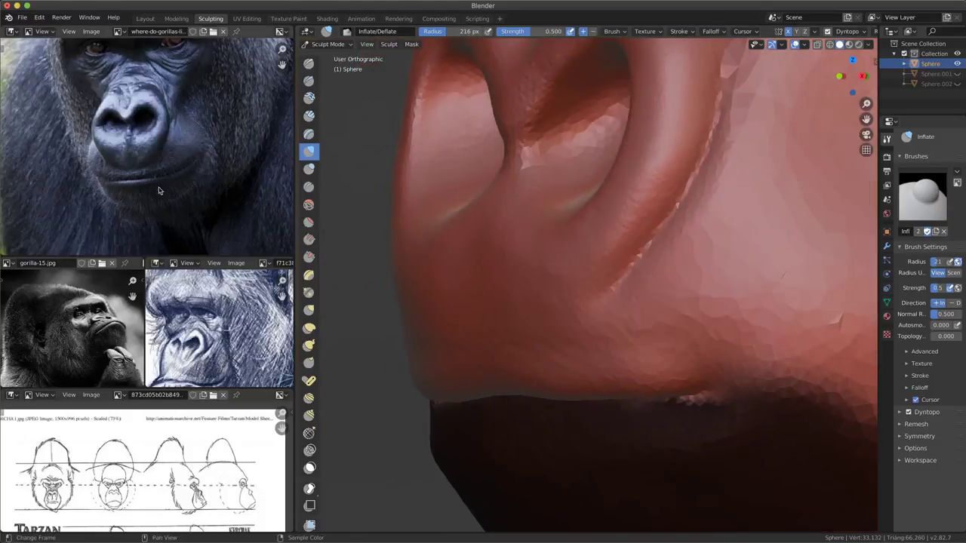
{"action": "scroll", "coordinate": [177, 345], "scroll_direction": "down", "scroll_amount": 3}
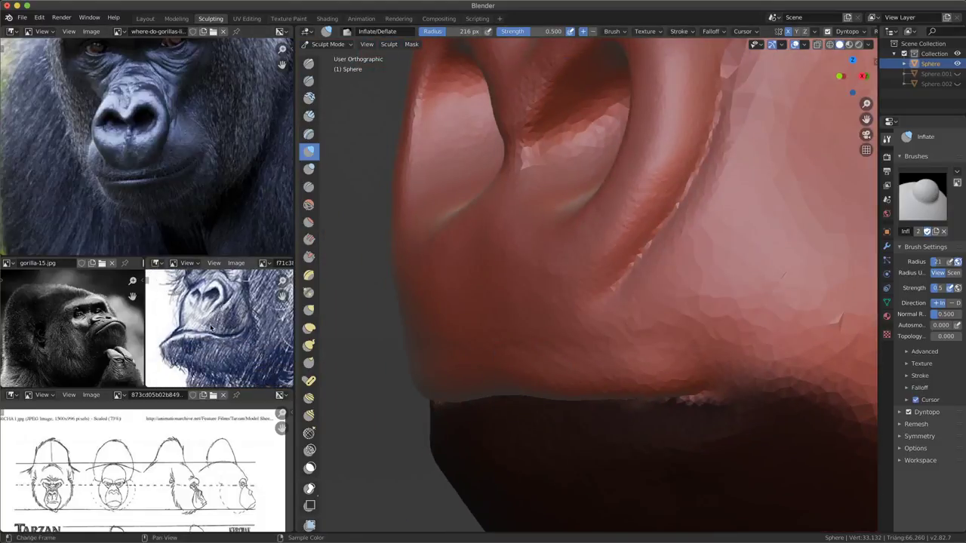
{"action": "mouse_move", "coordinate": [84, 326]}
{"action": "middle_mouse_down", "text": "ctrl"}
{"action": "mouse_move", "coordinate": [132, 324]}
{"action": "mouse_move", "coordinate": [115, 340]}
{"action": "middle_mouse_up", "text": "ctrl"}
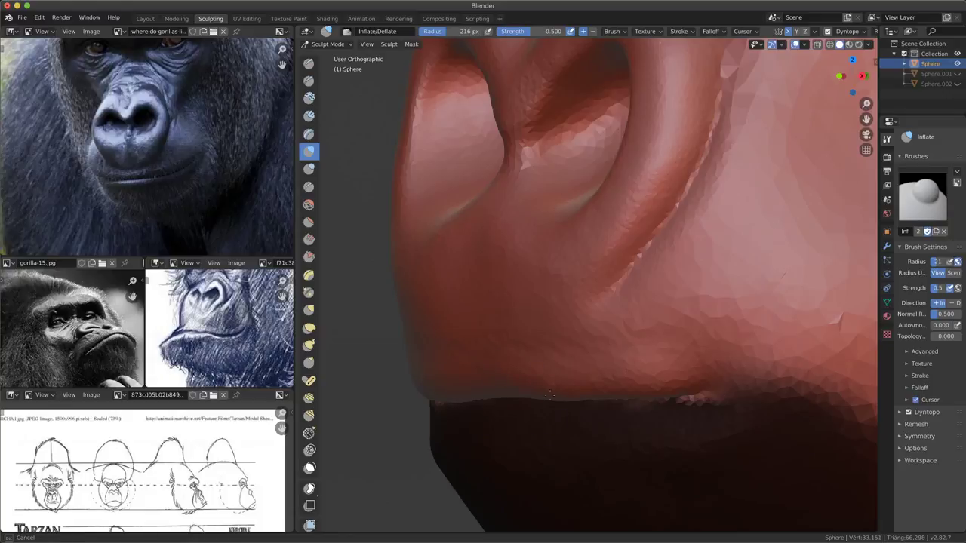
{"action": "middle_click_drag", "start_coordinate": [564, 413], "coordinate": [645, 371]}
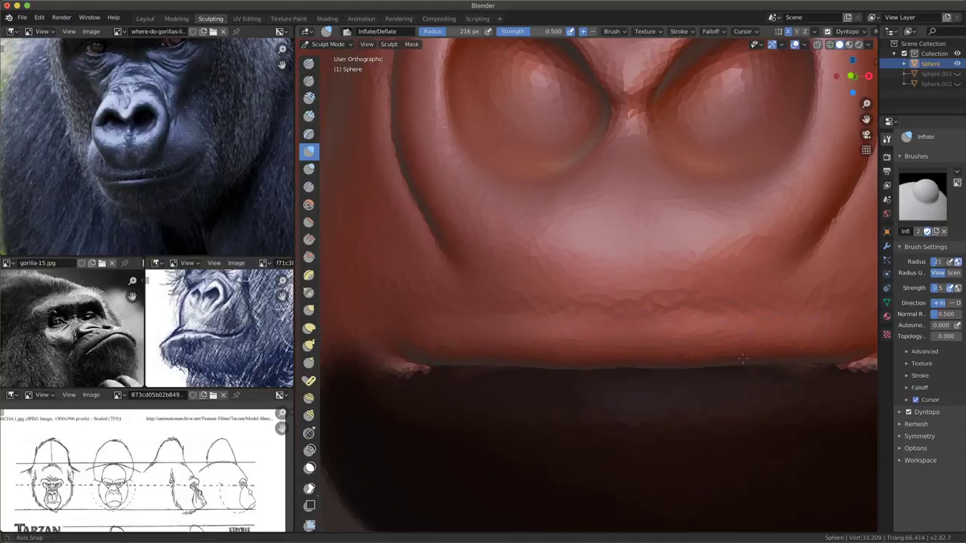
{"action": "middle_click_drag", "start_coordinate": [741, 359], "coordinate": [656, 356]}
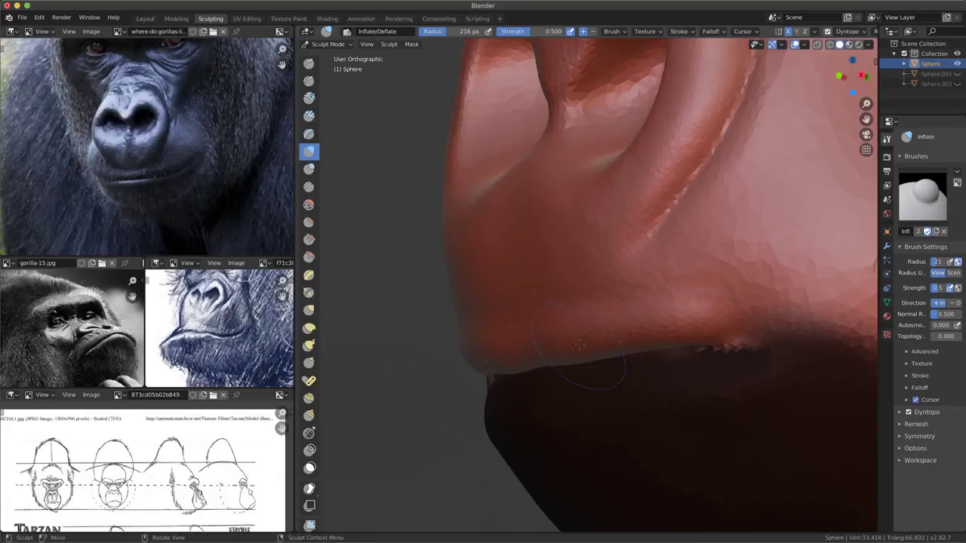
{"action": "middle_click_drag", "start_coordinate": [579, 344], "coordinate": [590, 341]}
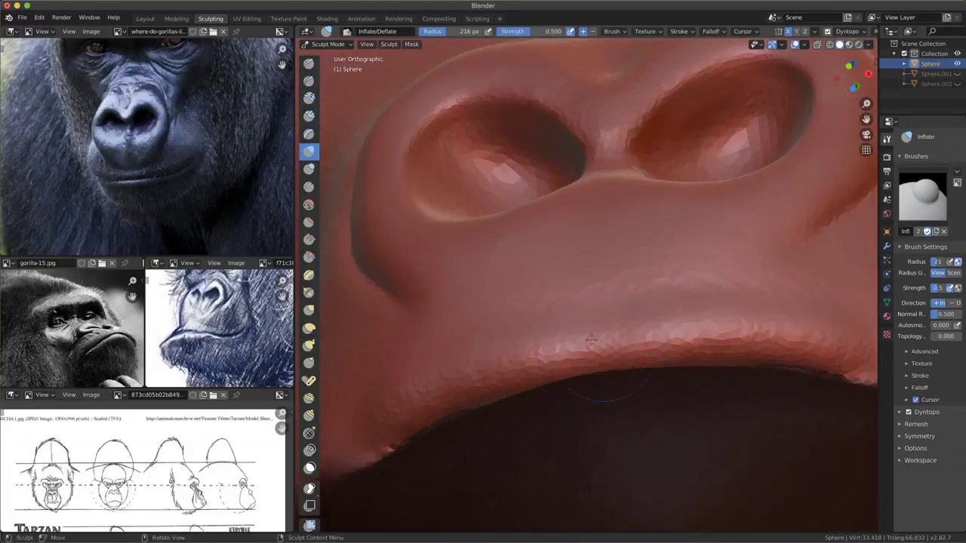
{"action": "mouse_move", "coordinate": [659, 325]}
{"action": "middle_mouse_down"}
{"action": "mouse_move", "coordinate": [667, 405]}
{"action": "mouse_move", "coordinate": [729, 349]}
{"action": "middle_mouse_up"}
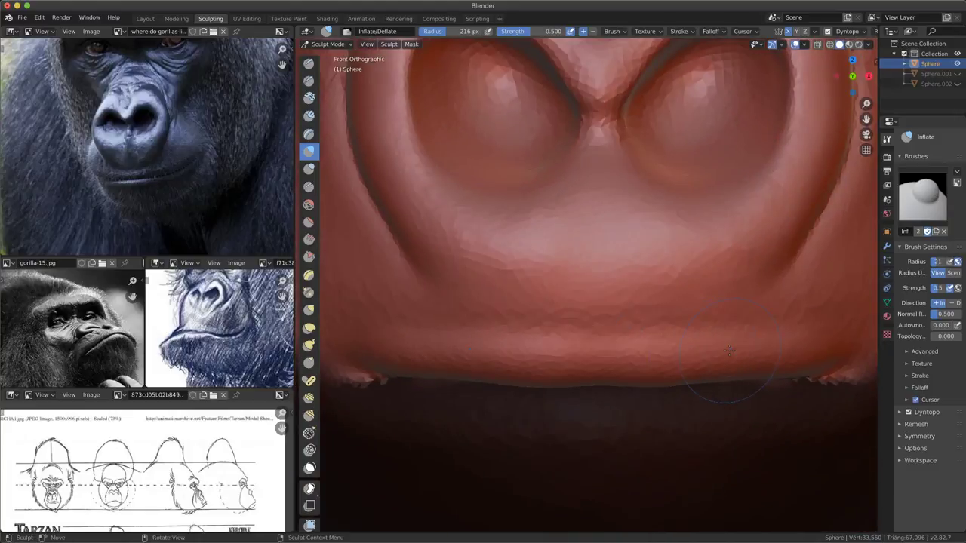
- Resize the Grab brush to a 276 px radius, then change to the Crease brush
{"action": "left_click", "coordinate": [309, 310]}
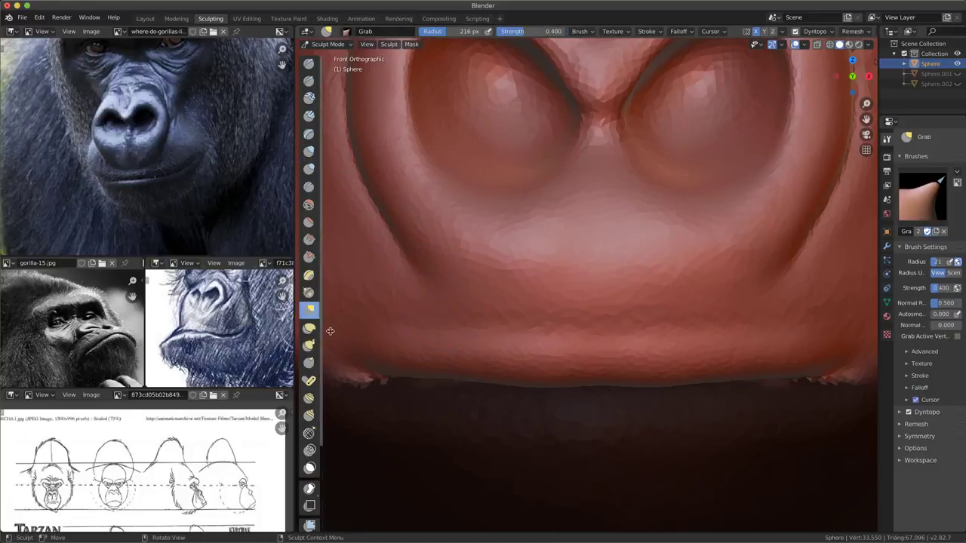
{"action": "key", "text": "f"}
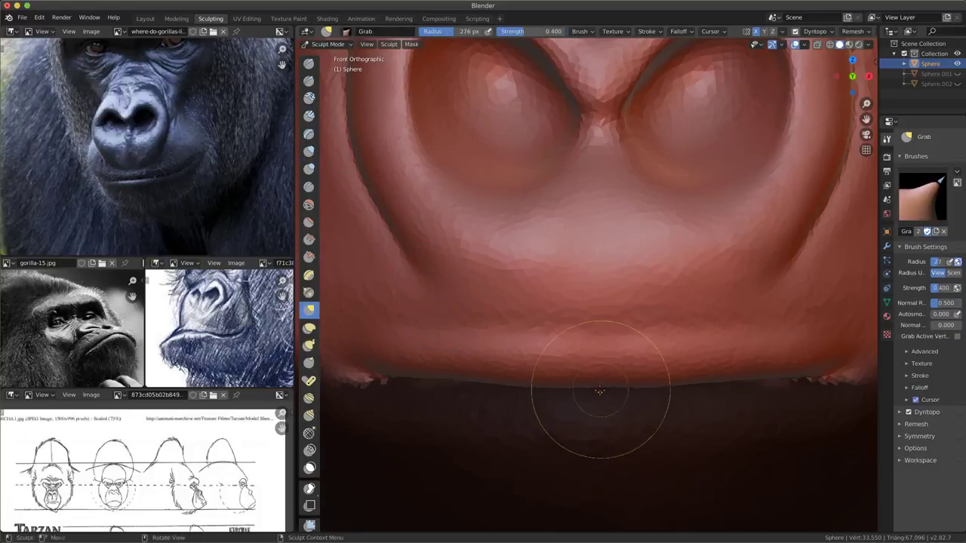
{"action": "left_click", "coordinate": [575, 388]}
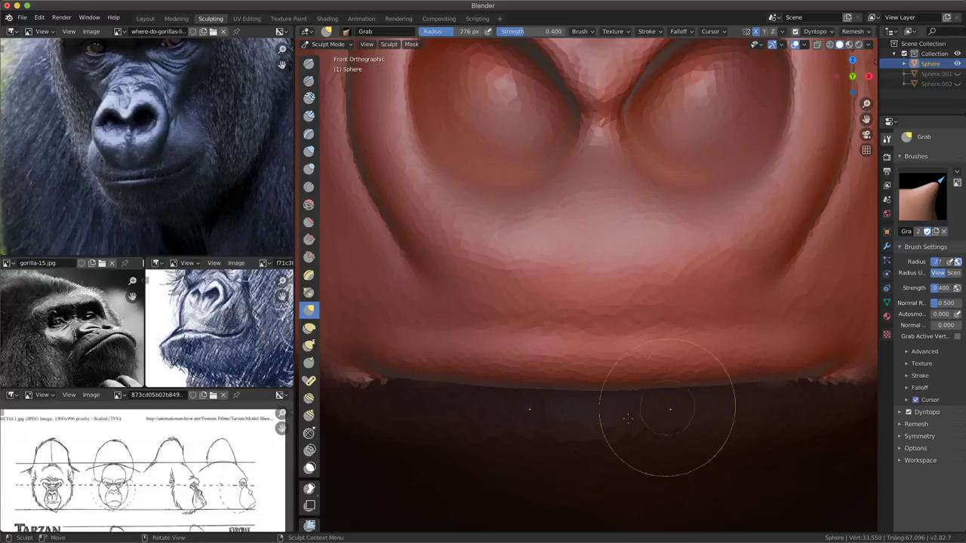
{"action": "mouse_move", "coordinate": [596, 434]}
{"action": "middle_mouse_down"}
{"action": "mouse_move", "coordinate": [558, 410]}
{"action": "mouse_move", "coordinate": [550, 442]}
{"action": "mouse_move", "coordinate": [621, 414]}
{"action": "middle_mouse_up"}
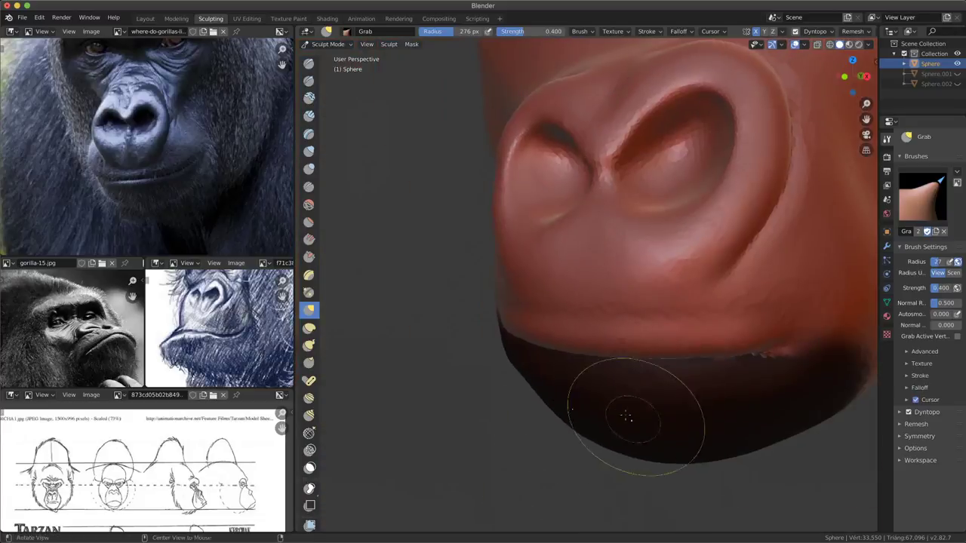
{"action": "left_click", "coordinate": [309, 186]}
{"action": "middle_click_drag", "start_coordinate": [573, 340], "coordinate": [622, 324]}
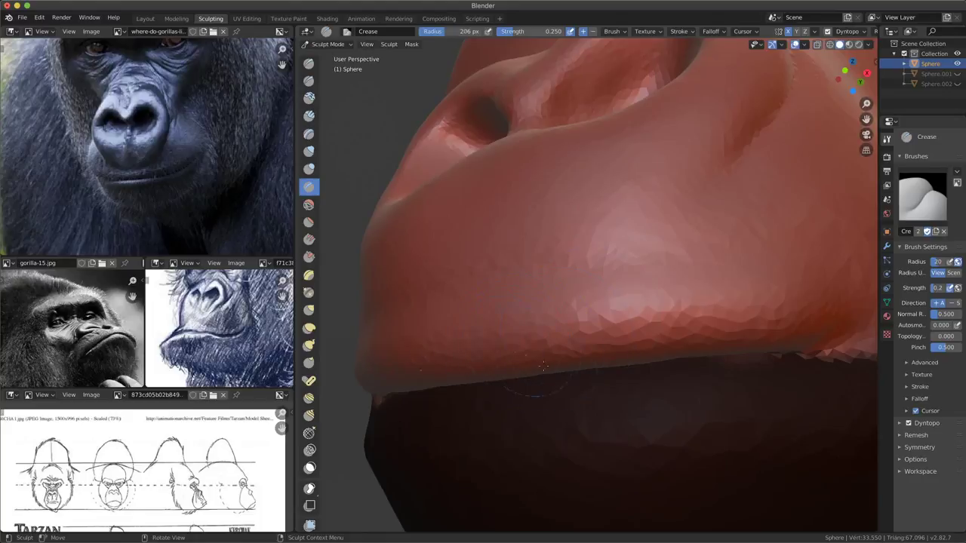
- Inspect the nostrils and lip from below and set the Inflate/Deflate brush radius to 312 px
{"action": "middle_click_drag", "start_coordinate": [533, 341], "coordinate": [570, 365]}
{"action": "middle_click_drag", "start_coordinate": [550, 374], "coordinate": [525, 364]}
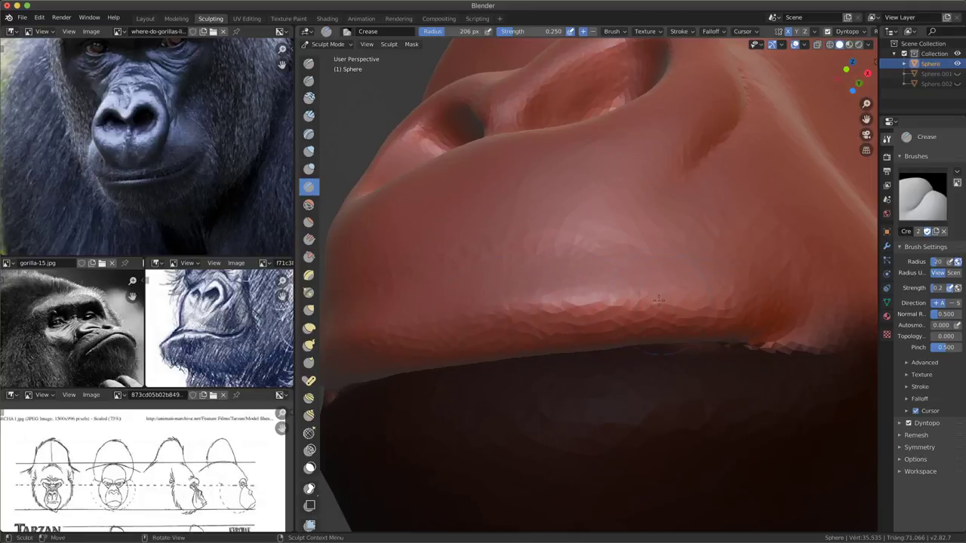
{"action": "middle_click_drag", "start_coordinate": [799, 317], "coordinate": [815, 301]}
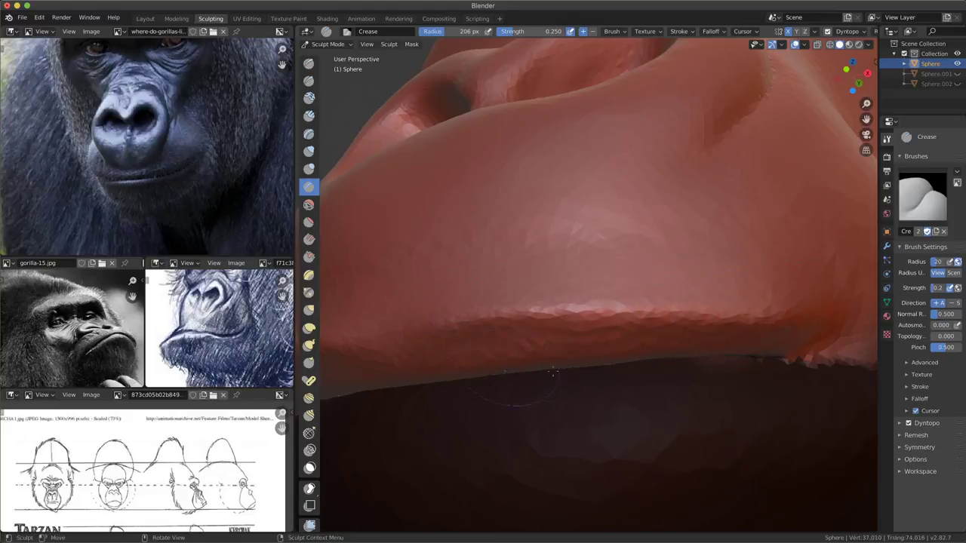
{"action": "key", "text": "i"}
{"action": "key", "text": "f"}
{"action": "left_click", "coordinate": [511, 365]}
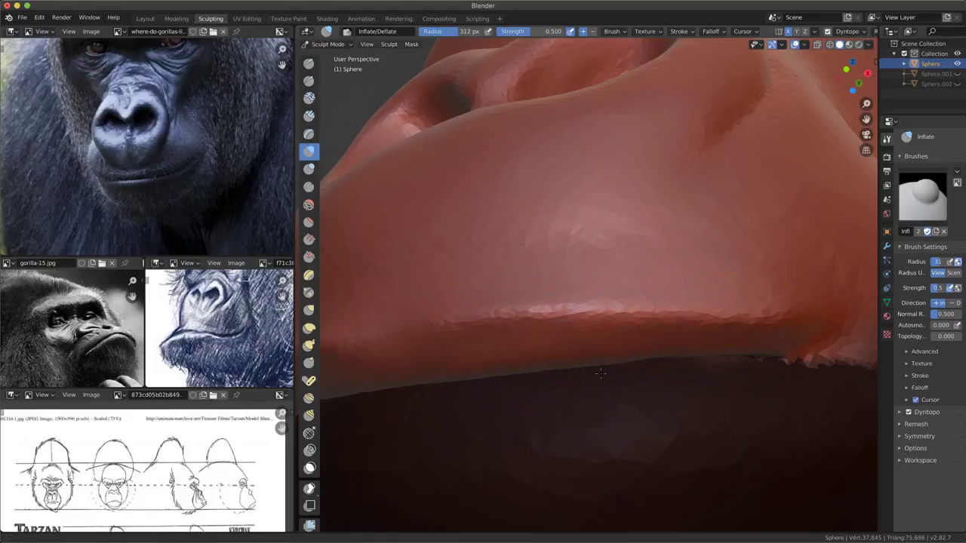
{"action": "mouse_move", "coordinate": [601, 372]}
{"action": "middle_mouse_down"}
{"action": "mouse_move", "coordinate": [756, 405]}
{"action": "mouse_move", "coordinate": [618, 354]}
{"action": "middle_mouse_up"}
{"action": "scroll", "coordinate": [598, 361], "scroll_direction": "up", "scroll_amount": 3}
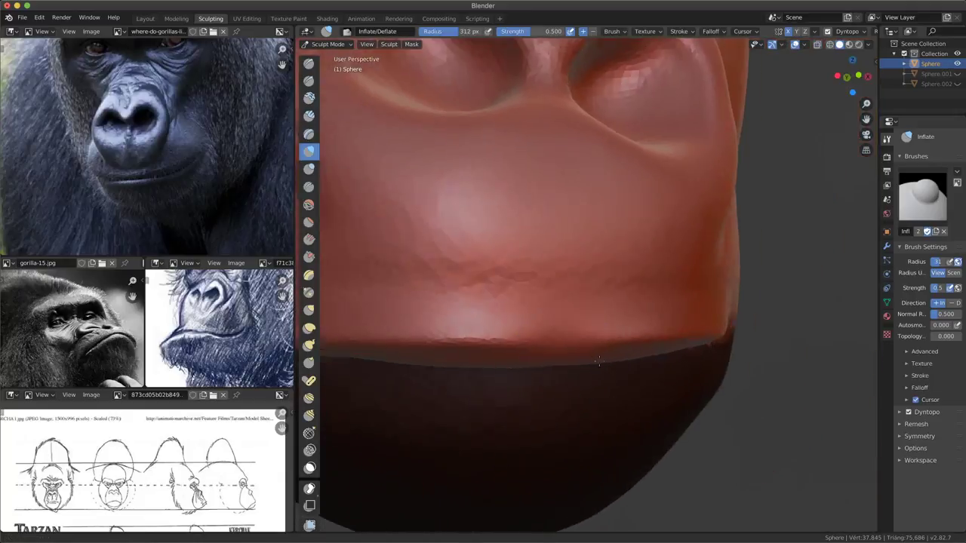
{"action": "scroll", "coordinate": [599, 361], "scroll_direction": "up", "scroll_amount": 2}
{"action": "scroll", "coordinate": [599, 361], "scroll_direction": "up", "scroll_amount": 2}
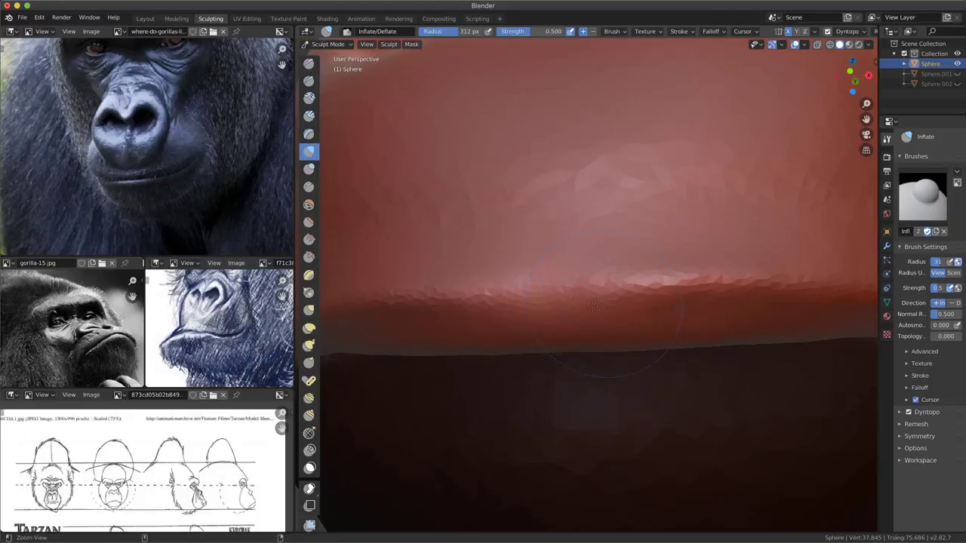
- Crease the jagged lower edge of the upper lip beneath the nose
{"action": "left_click", "coordinate": [308, 186]}
{"action": "middle_click_drag", "start_coordinate": [527, 302], "coordinate": [527, 292], "text": "ctrl"}
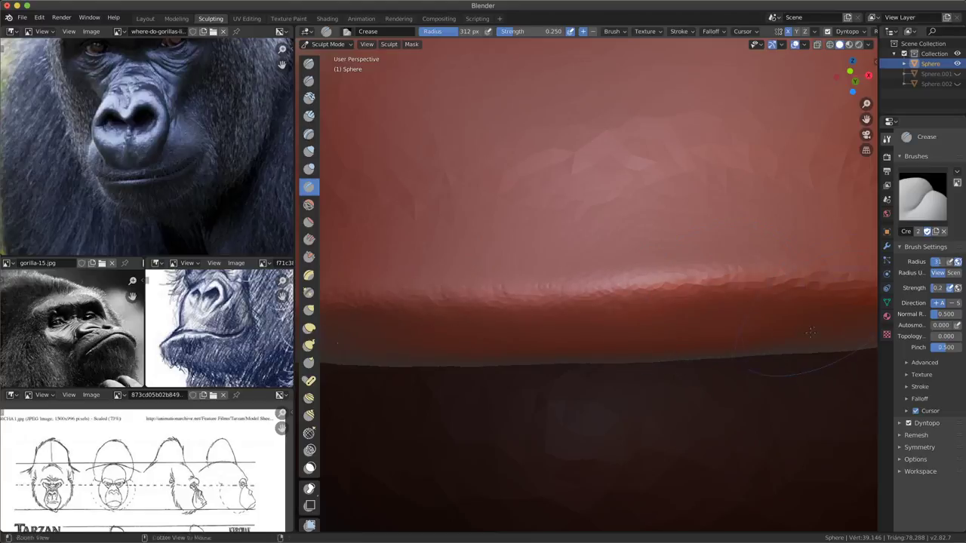
{"action": "scroll", "coordinate": [810, 332], "scroll_direction": "down", "scroll_amount": 5}
{"action": "middle_click_drag", "start_coordinate": [614, 483], "coordinate": [596, 386]}
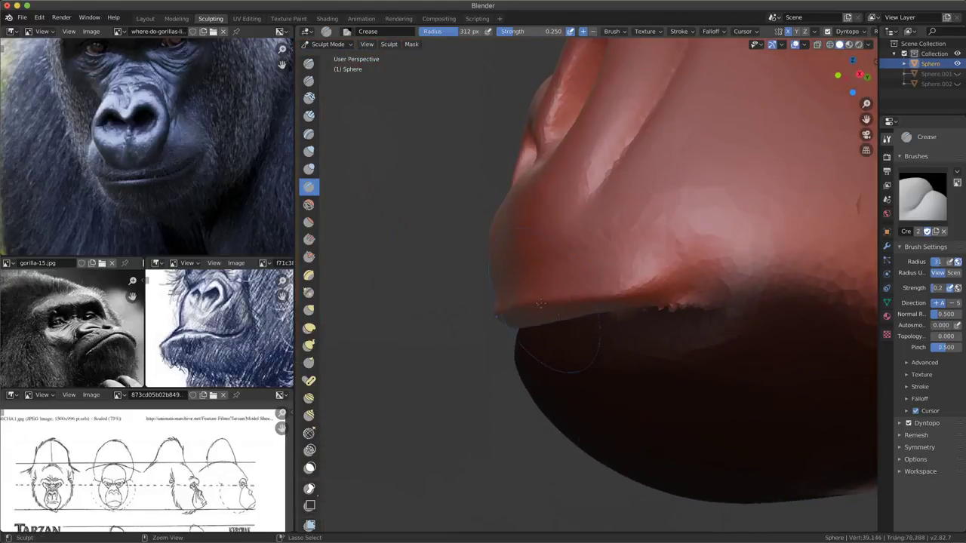
{"action": "mouse_move", "coordinate": [570, 324]}
{"action": "left_mouse_down"}
{"action": "mouse_move", "coordinate": [556, 328]}
{"action": "mouse_move", "coordinate": [637, 304]}
{"action": "left_mouse_up"}
{"action": "middle_click_drag", "start_coordinate": [657, 369], "coordinate": [670, 419]}
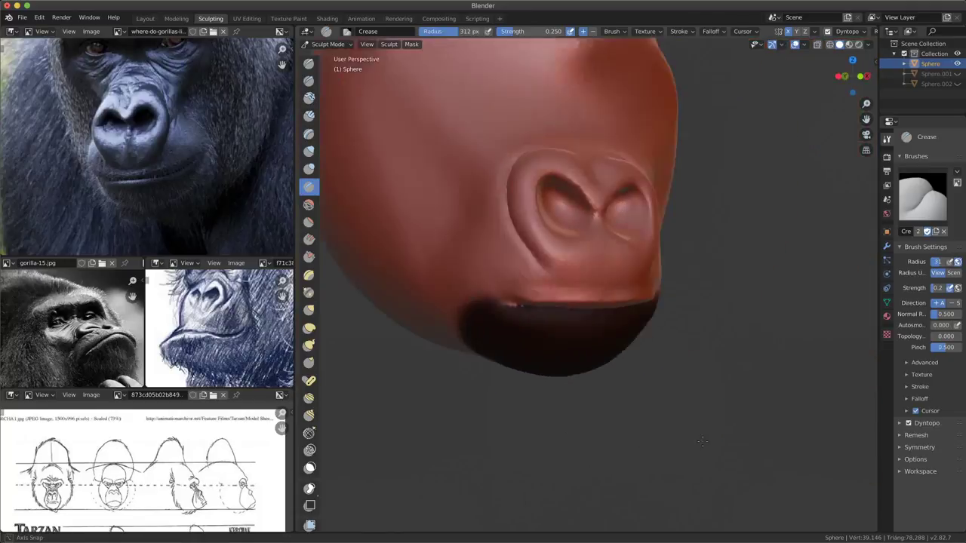
- Invert the mask so only the lower lip stays editable
{"action": "left_click", "coordinate": [414, 45]}
{"action": "left_click", "coordinate": [440, 56]}
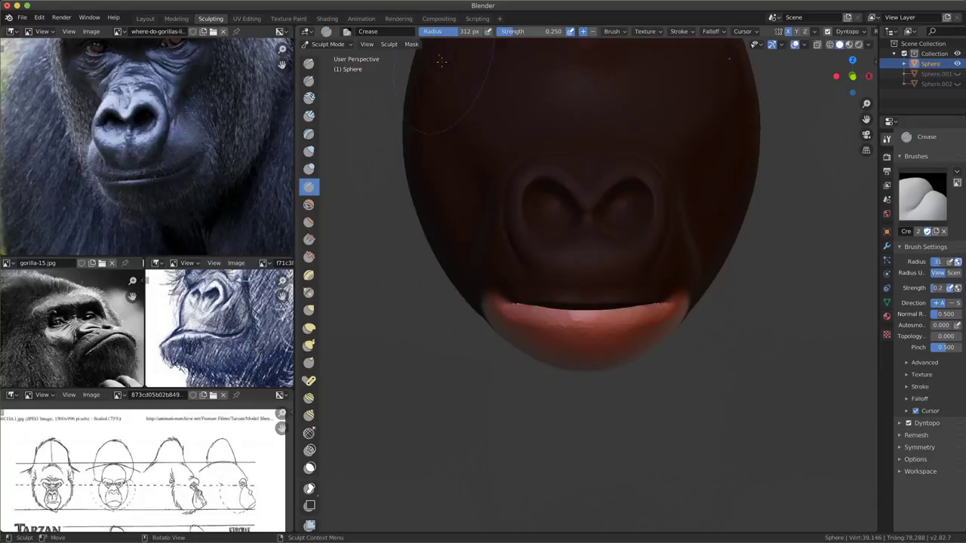
{"action": "middle_click_drag", "start_coordinate": [660, 437], "coordinate": [626, 392]}
{"action": "scroll", "coordinate": [605, 360], "scroll_direction": "up", "scroll_amount": 4}
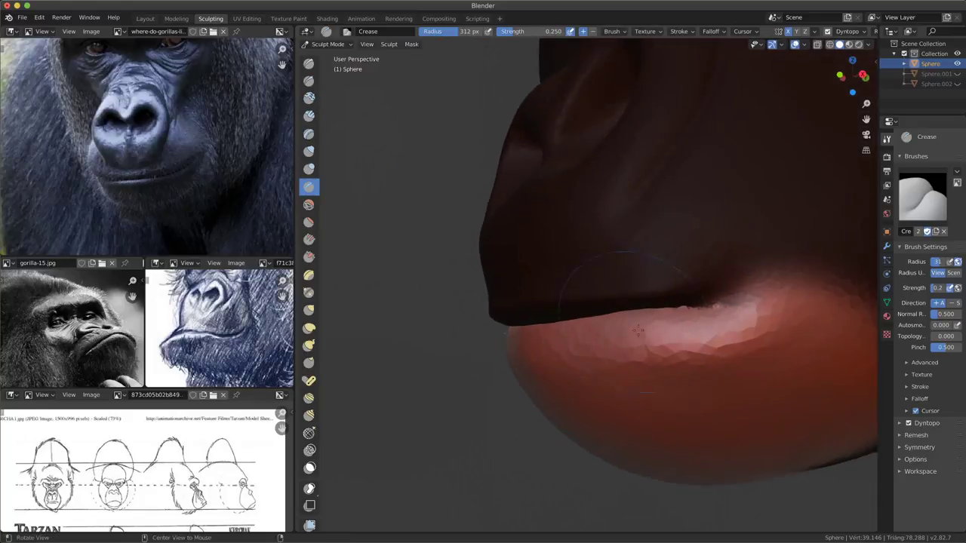
{"action": "middle_click_drag", "start_coordinate": [606, 361], "coordinate": [528, 339]}
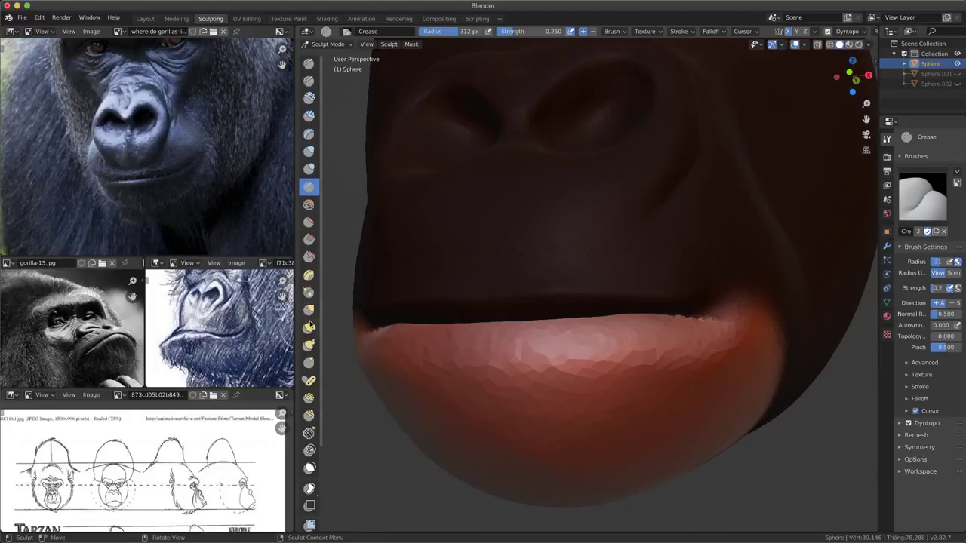
- Shape the lower lip with a 188 px Inflate/Deflate brush and the Crease brush, checking the profile
{"action": "left_click", "coordinate": [309, 151]}
{"action": "key", "text": "f"}
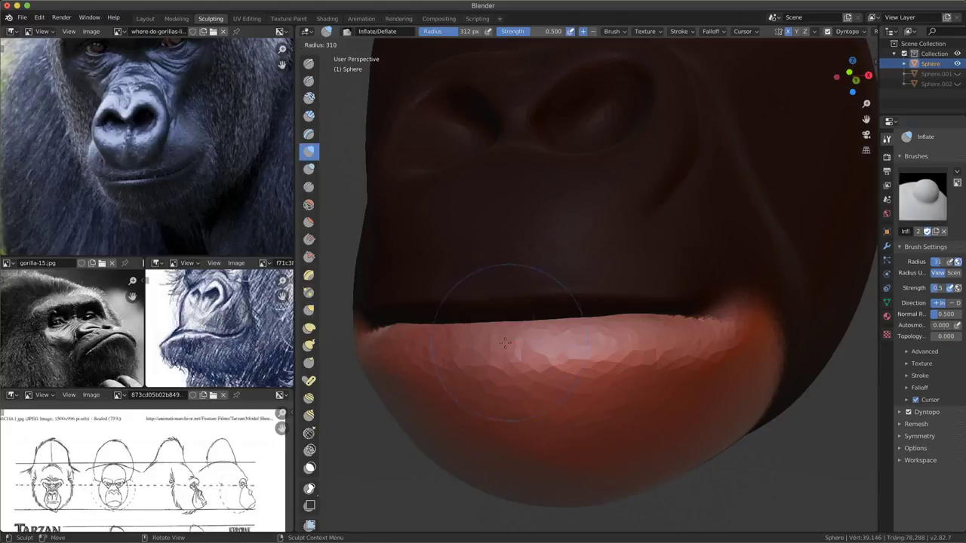
{"action": "left_click", "coordinate": [489, 341]}
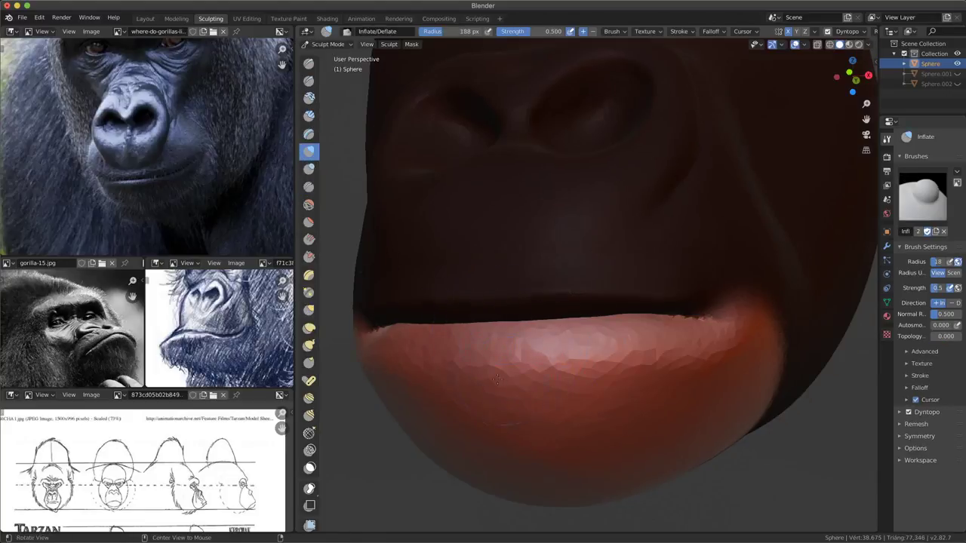
{"action": "mouse_move", "coordinate": [497, 379]}
{"action": "left_mouse_down", "text": "alt"}
{"action": "mouse_move", "coordinate": [359, 354]}
{"action": "mouse_move", "coordinate": [541, 317]}
{"action": "mouse_move", "coordinate": [619, 364]}
{"action": "mouse_move", "coordinate": [612, 381]}
{"action": "mouse_move", "coordinate": [613, 346]}
{"action": "mouse_move", "coordinate": [427, 372]}
{"action": "mouse_move", "coordinate": [641, 355]}
{"action": "mouse_move", "coordinate": [528, 362]}
{"action": "mouse_move", "coordinate": [562, 354]}
{"action": "mouse_move", "coordinate": [553, 375]}
{"action": "mouse_move", "coordinate": [468, 331]}
{"action": "mouse_move", "coordinate": [633, 363]}
{"action": "mouse_move", "coordinate": [667, 390]}
{"action": "left_mouse_up", "text": "alt"}
{"action": "key", "text": "shift+c"}
{"action": "key", "text": "i"}
{"action": "key", "text": "shift+c"}
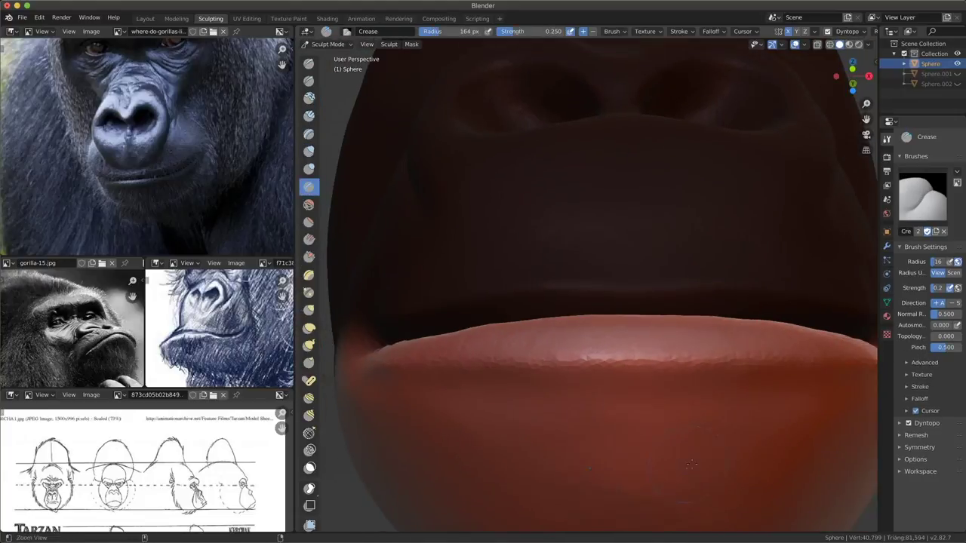
{"action": "scroll", "coordinate": [664, 422], "scroll_direction": "down", "scroll_amount": 4}
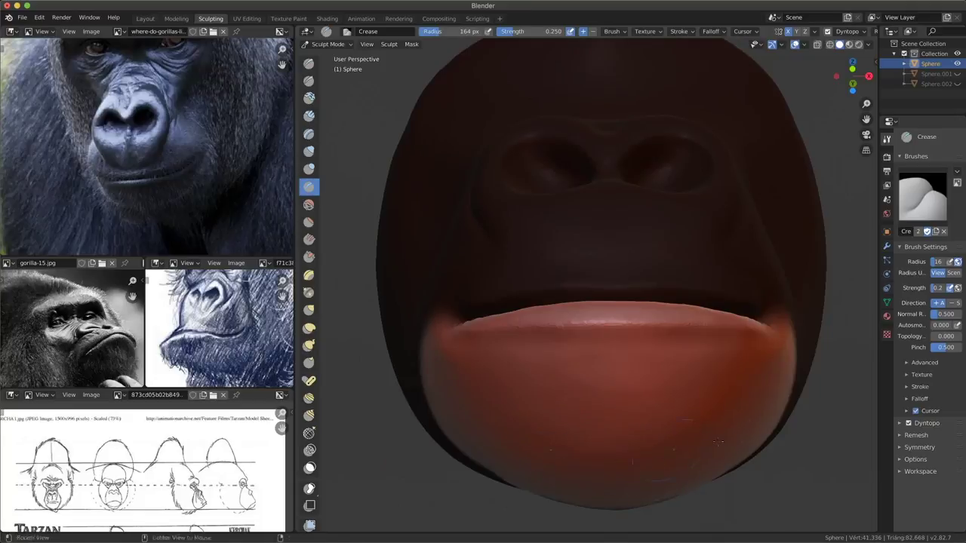
{"action": "left_click_drag", "start_coordinate": [719, 443], "coordinate": [648, 392], "text": "alt"}
{"action": "left_click_drag", "start_coordinate": [556, 425], "coordinate": [565, 409], "text": "alt"}
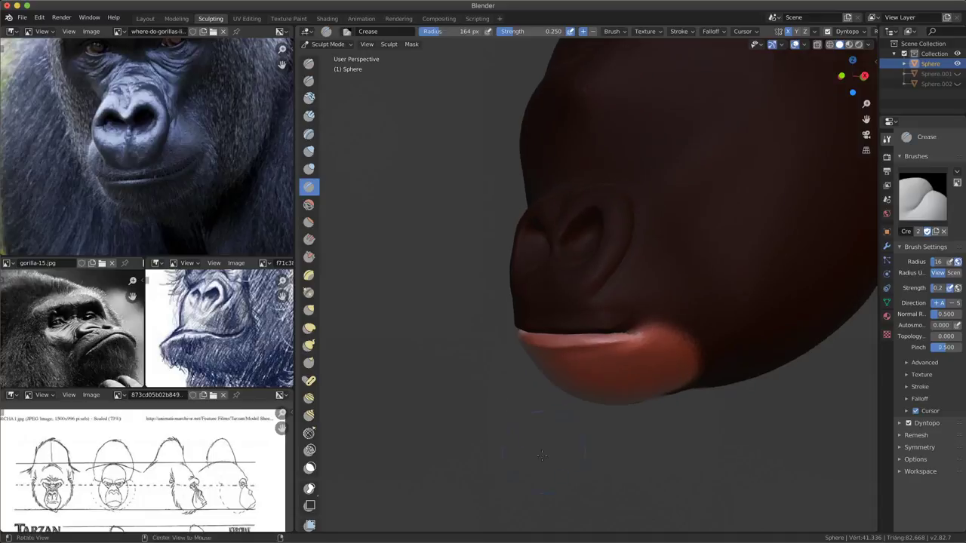
- Clear the mask from the gorilla head
{"action": "left_click", "coordinate": [411, 44]}
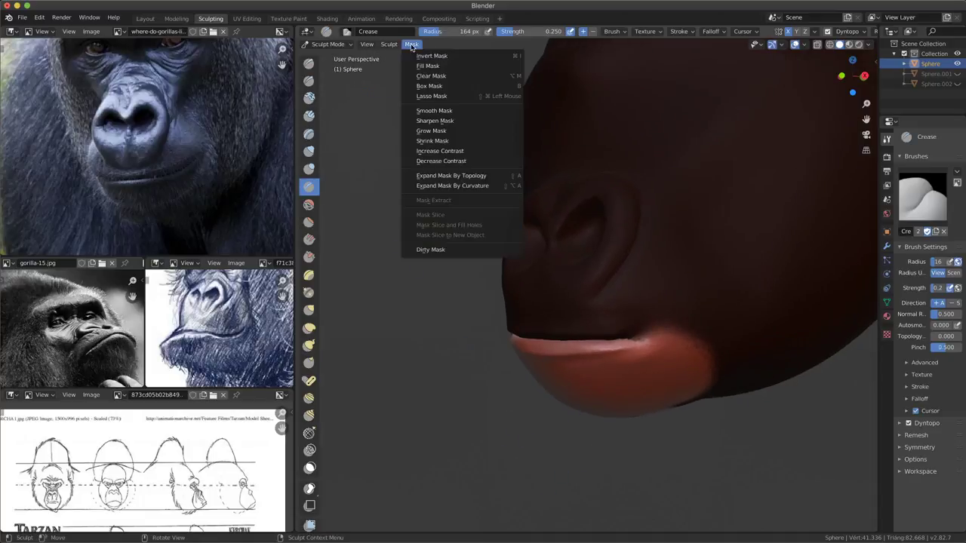
{"action": "left_click", "coordinate": [423, 80]}
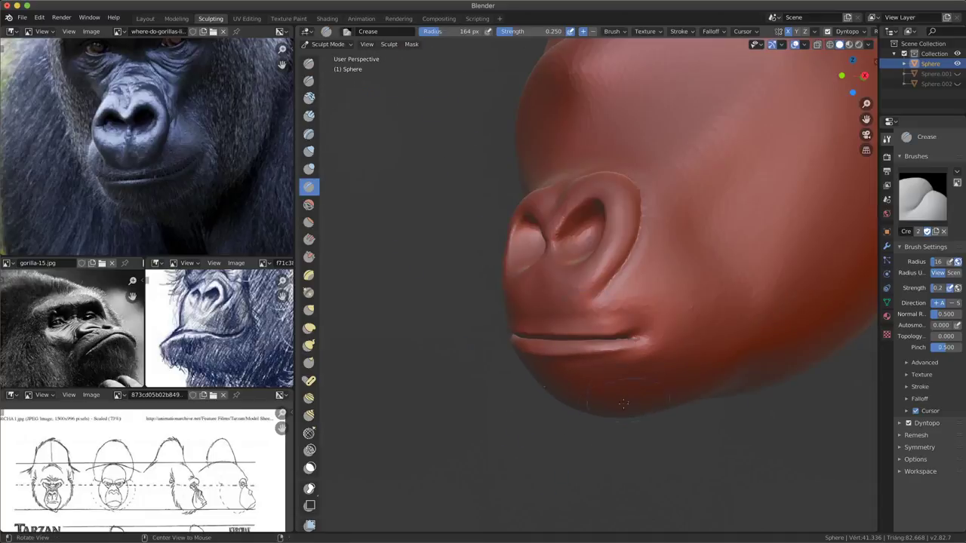
{"action": "mouse_move", "coordinate": [528, 393]}
{"action": "left_mouse_down", "text": "alt"}
{"action": "mouse_move", "coordinate": [573, 398]}
{"action": "mouse_move", "coordinate": [791, 290]}
{"action": "mouse_move", "coordinate": [582, 375]}
{"action": "left_mouse_up", "text": "alt"}
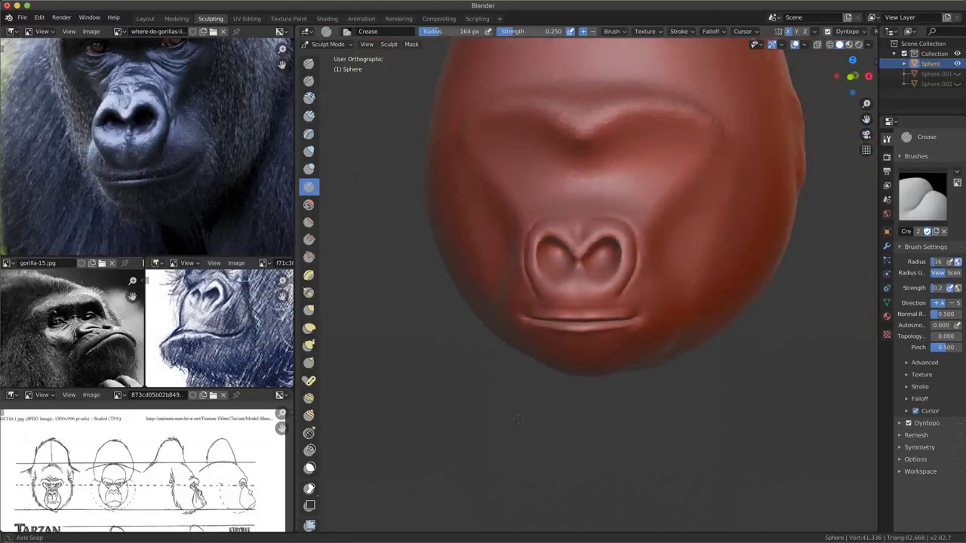
{"action": "scroll", "coordinate": [582, 375], "scroll_direction": "up", "scroll_amount": 3}
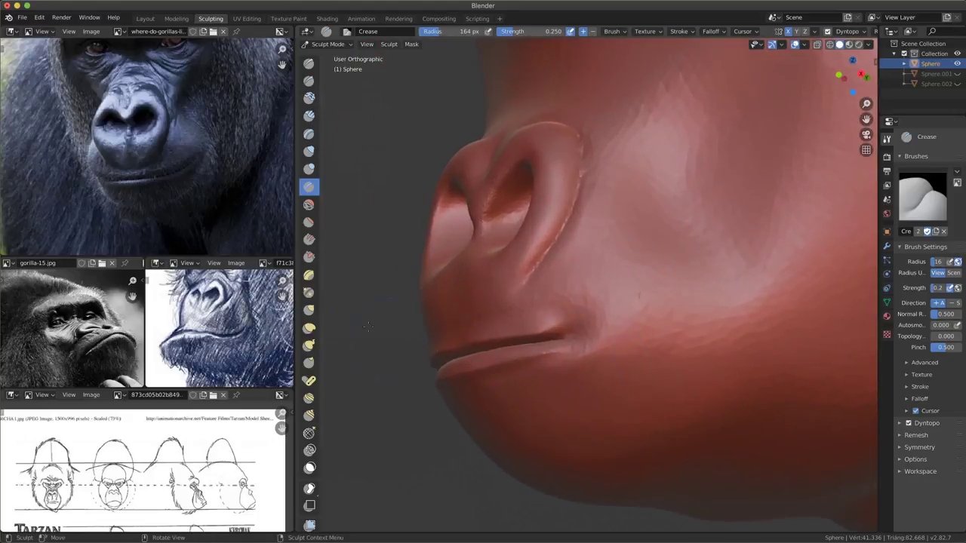
- Pinch the lip crease corner tighter with the Pinch/Magnify brush, enlarged to about 498 px
{"action": "left_click", "coordinate": [309, 292]}
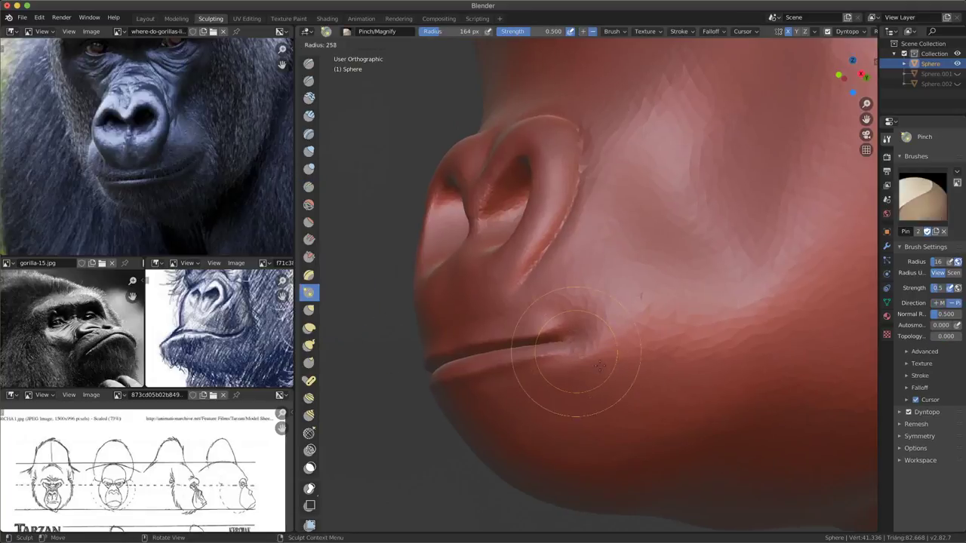
{"action": "left_click_drag", "start_coordinate": [598, 354], "coordinate": [598, 351]}
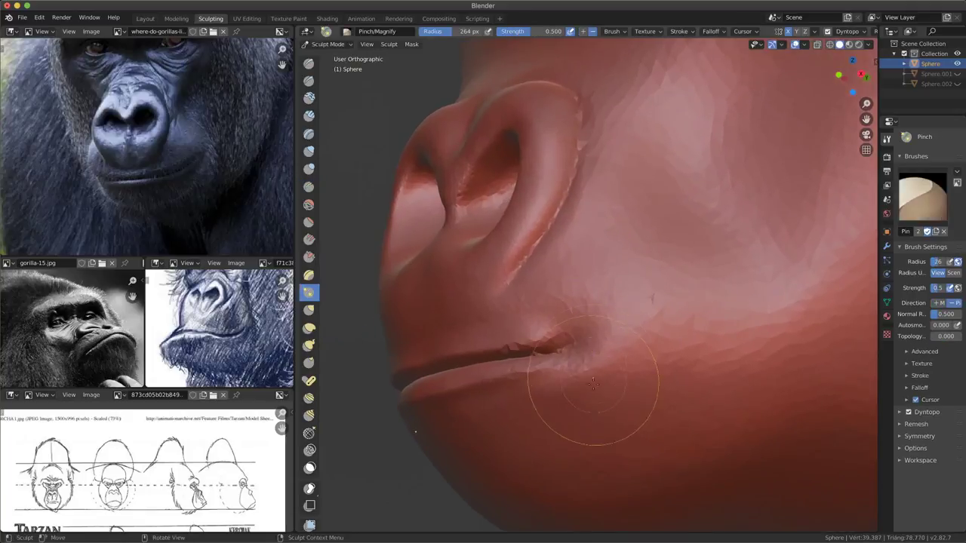
{"action": "scroll", "coordinate": [604, 370], "scroll_direction": "up", "scroll_amount": 3}
{"action": "scroll", "coordinate": [654, 272], "scroll_direction": "up", "scroll_amount": 2}
{"action": "scroll", "coordinate": [654, 272], "scroll_direction": "up", "scroll_amount": 1}
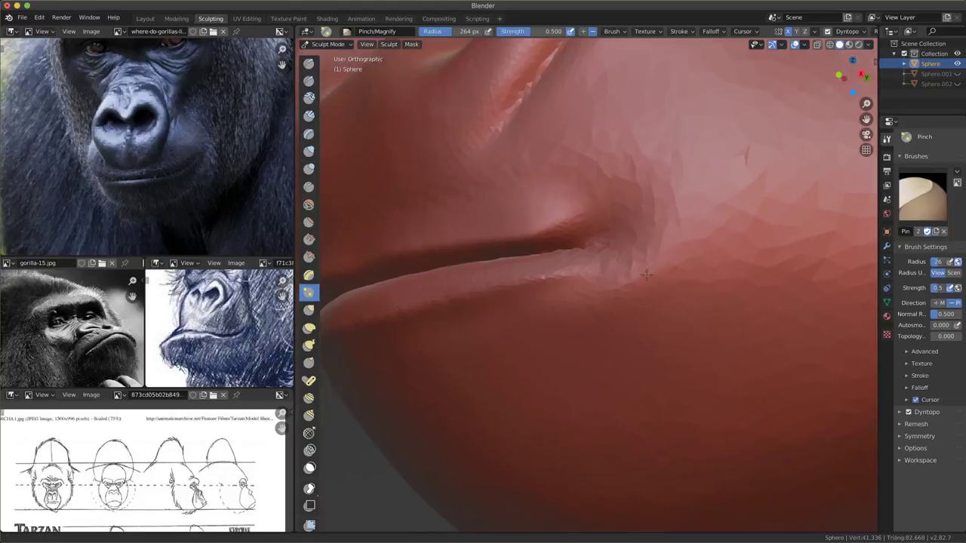
{"action": "scroll", "coordinate": [653, 271], "scroll_direction": "up", "scroll_amount": 2}
{"action": "key", "text": "f"}
{"action": "left_click", "coordinate": [706, 311]}
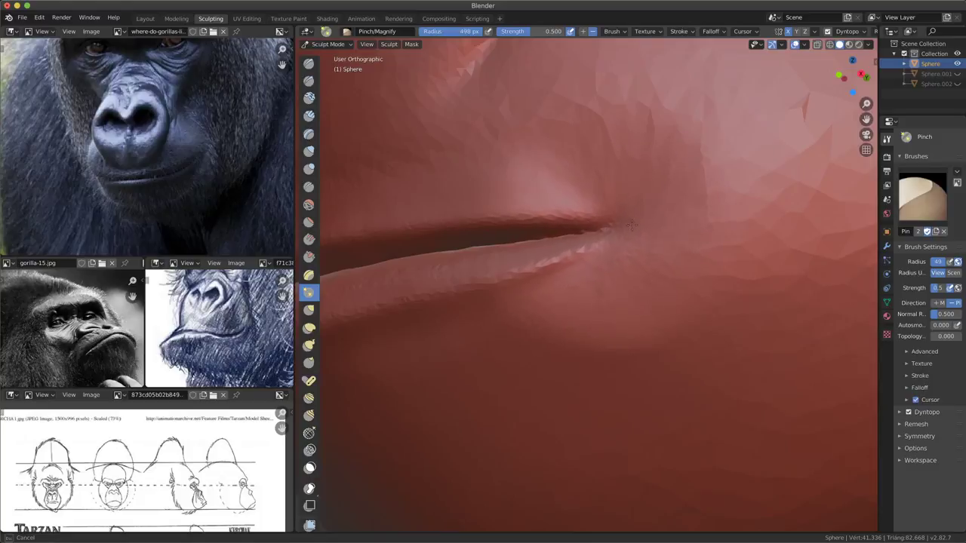
- Orbit around the nose and mouth to inspect the pinched lip crease
{"action": "scroll", "coordinate": [603, 367], "scroll_direction": "down", "scroll_amount": 4}
{"action": "mouse_move", "coordinate": [603, 367]}
{"action": "middle_mouse_down"}
{"action": "mouse_move", "coordinate": [575, 367]}
{"action": "mouse_move", "coordinate": [776, 388]}
{"action": "middle_mouse_up"}
{"action": "scroll", "coordinate": [777, 388], "scroll_direction": "up", "scroll_amount": 3}
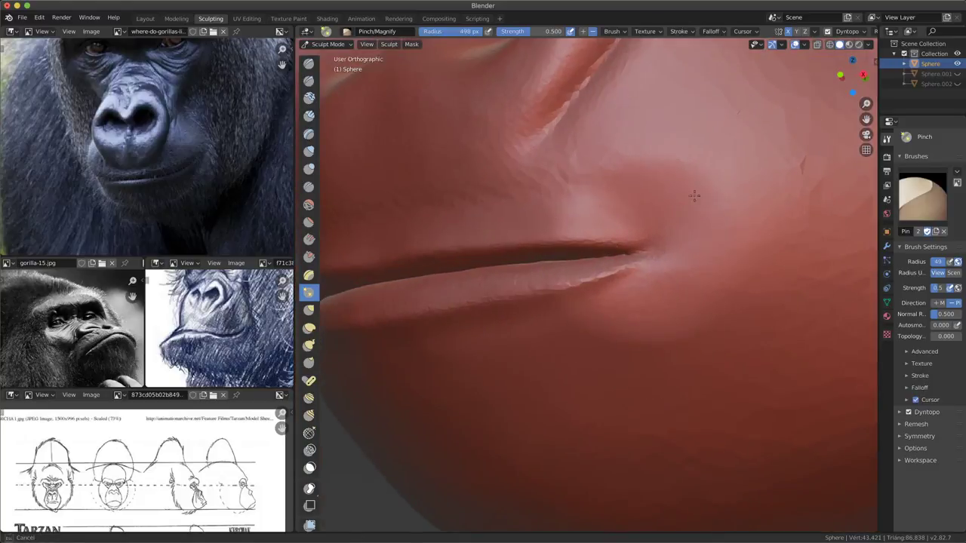
{"action": "scroll", "coordinate": [662, 333], "scroll_direction": "down", "scroll_amount": 5}
{"action": "mouse_move", "coordinate": [582, 410]}
{"action": "middle_mouse_down"}
{"action": "mouse_move", "coordinate": [670, 390]}
{"action": "mouse_move", "coordinate": [657, 362]}
{"action": "middle_mouse_up"}
{"action": "scroll", "coordinate": [647, 280], "scroll_direction": "up", "scroll_amount": 5}
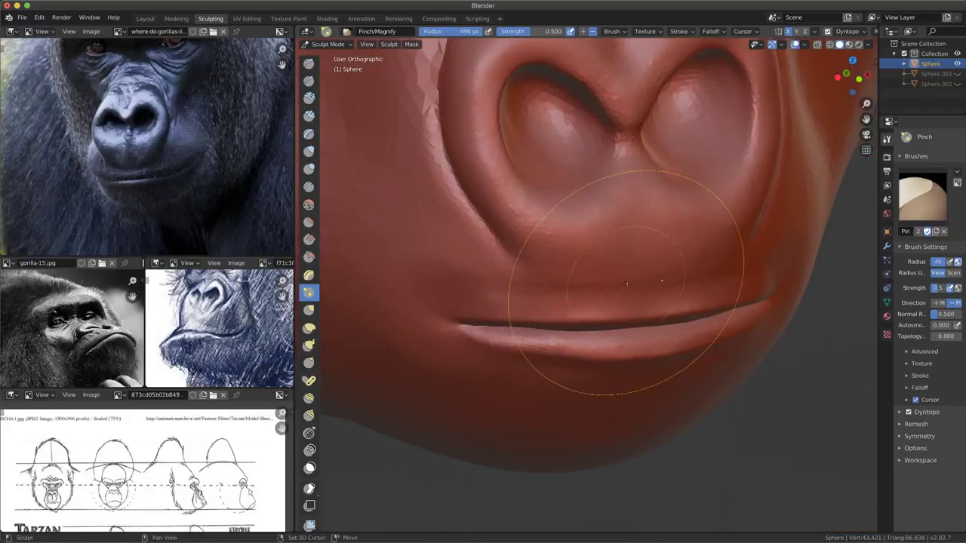
{"action": "middle_click_drag", "start_coordinate": [639, 274], "coordinate": [659, 287]}
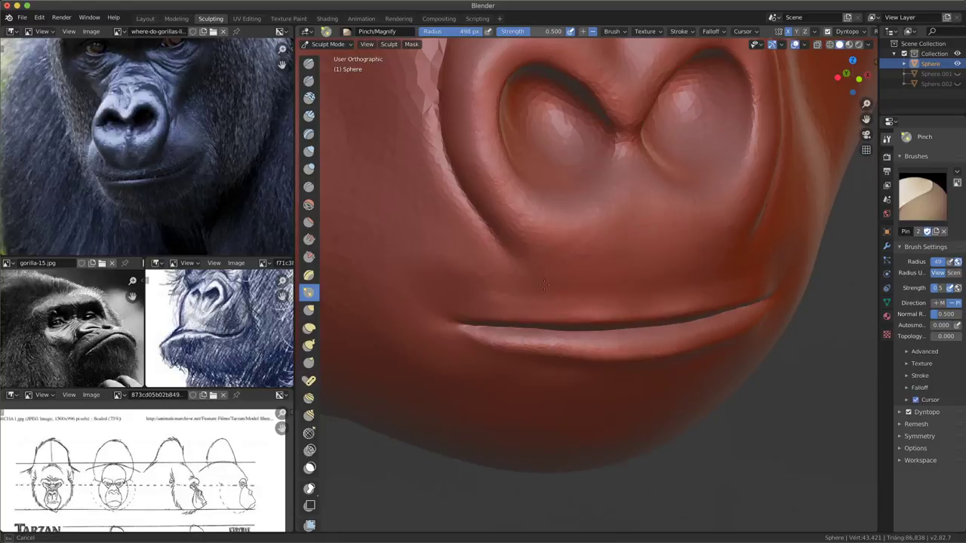
{"action": "scroll", "coordinate": [544, 284], "scroll_direction": "down", "scroll_amount": 4}
{"action": "mouse_move", "coordinate": [543, 285]}
{"action": "middle_mouse_down"}
{"action": "mouse_move", "coordinate": [629, 340]}
{"action": "mouse_move", "coordinate": [661, 328]}
{"action": "middle_mouse_up"}
- Sharpen the creases between the nose and brow ridge, then return to Object Mode
{"action": "scroll", "coordinate": [660, 327], "scroll_direction": "up", "scroll_amount": 2}
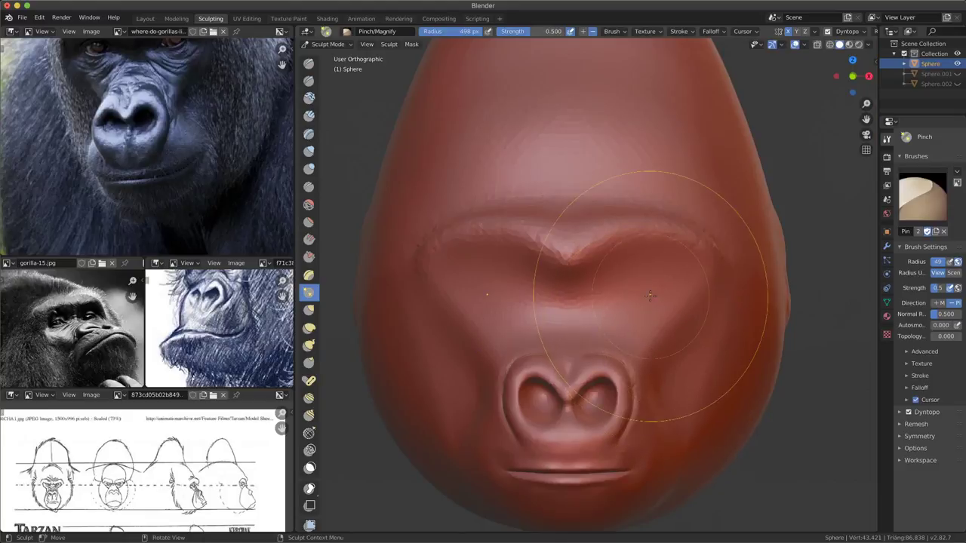
{"action": "scroll", "coordinate": [196, 179], "scroll_direction": "down", "scroll_amount": 1}
{"action": "scroll", "coordinate": [196, 178], "scroll_direction": "down", "scroll_amount": 1}
{"action": "scroll", "coordinate": [196, 179], "scroll_direction": "down", "scroll_amount": 1}
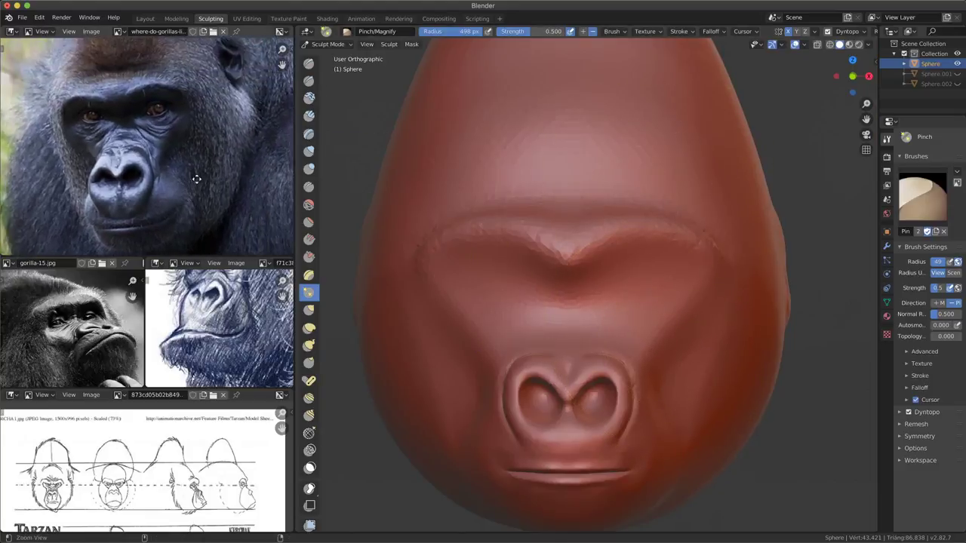
{"action": "scroll", "coordinate": [197, 178], "scroll_direction": "down", "scroll_amount": 1}
{"action": "mouse_move", "coordinate": [495, 216]}
{"action": "middle_mouse_down"}
{"action": "mouse_move", "coordinate": [587, 264]}
{"action": "mouse_move", "coordinate": [614, 320]}
{"action": "mouse_move", "coordinate": [551, 249]}
{"action": "middle_mouse_up"}
{"action": "mouse_move", "coordinate": [513, 324]}
{"action": "middle_mouse_down", "text": "ctrl"}
{"action": "mouse_move", "coordinate": [611, 313]}
{"action": "mouse_move", "coordinate": [601, 333]}
{"action": "middle_mouse_up", "text": "ctrl"}
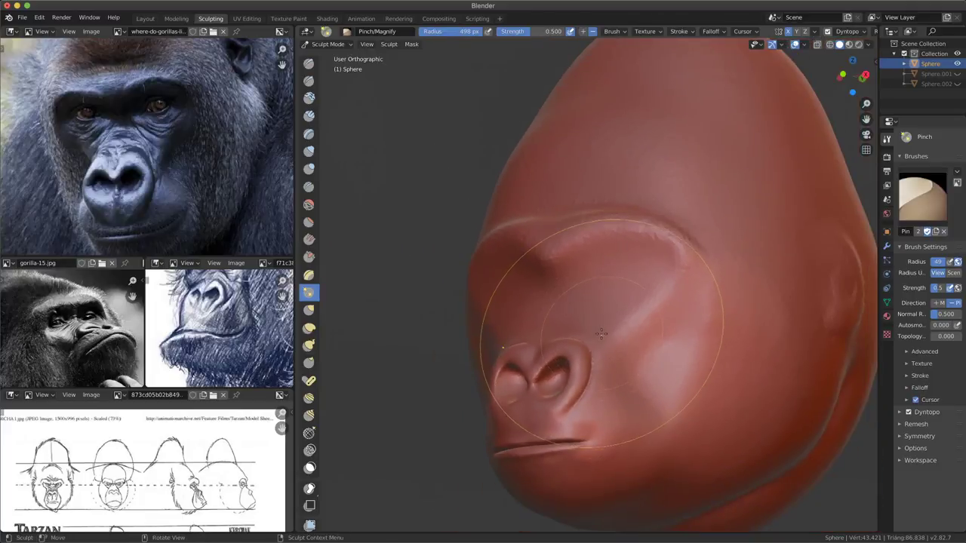
{"action": "left_click_drag", "start_coordinate": [601, 333], "coordinate": [594, 350]}
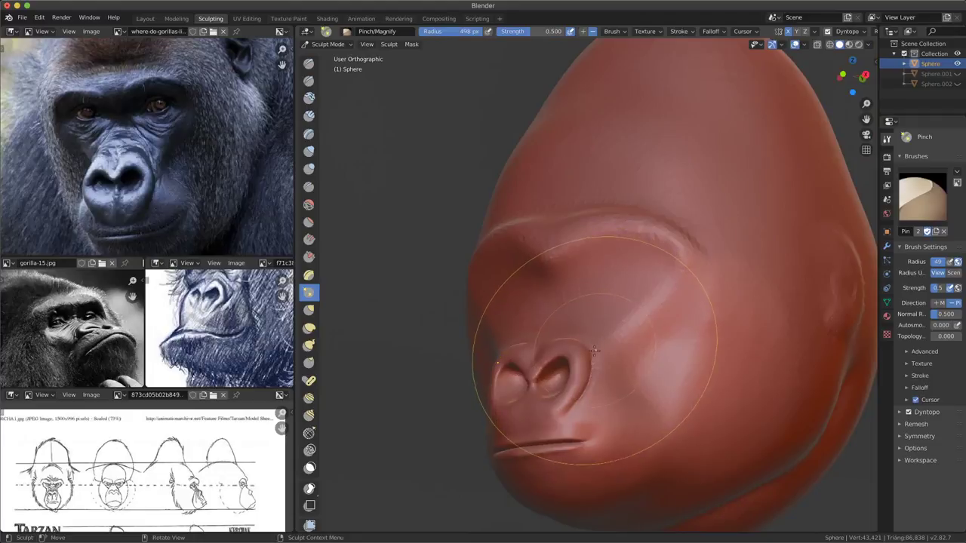
{"action": "left_click", "coordinate": [329, 44]}
{"action": "left_click", "coordinate": [348, 60]}
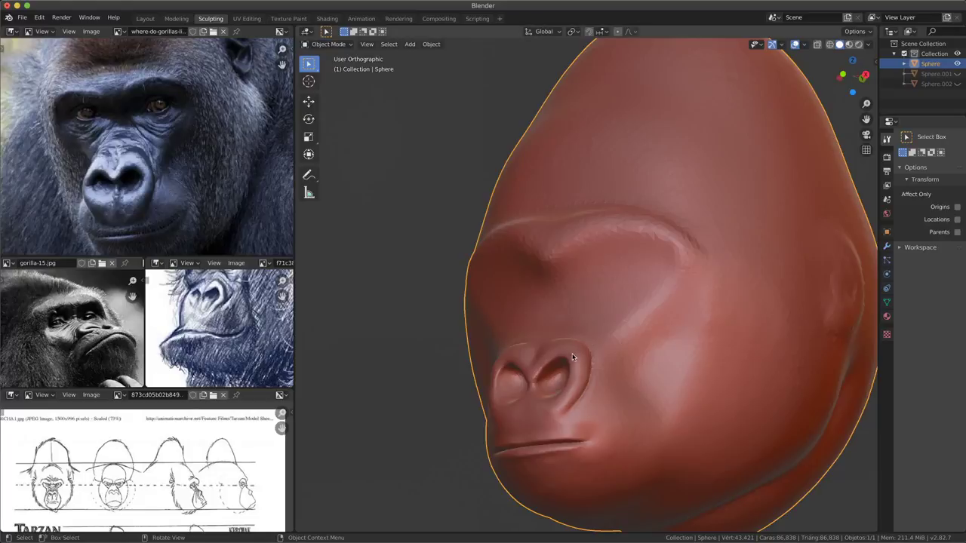
- From the front view, add a UV sphere over the gorilla head
{"action": "key", "text": "KP_1"}
{"action": "left_click", "coordinate": [409, 44]}
{"action": "mouse_move", "coordinate": [424, 55]}
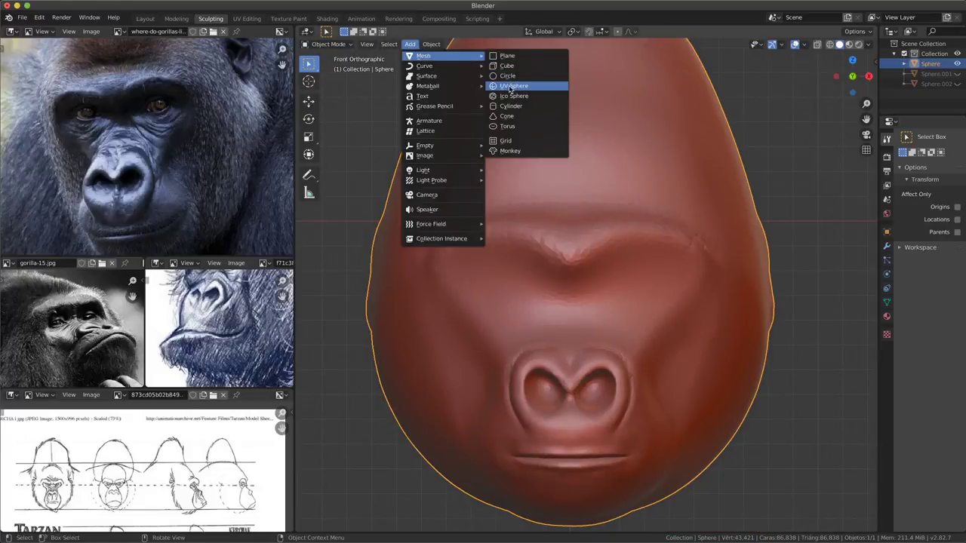
{"action": "left_click", "coordinate": [511, 88]}
{"action": "scroll", "coordinate": [691, 345], "scroll_direction": "down", "scroll_amount": 2}
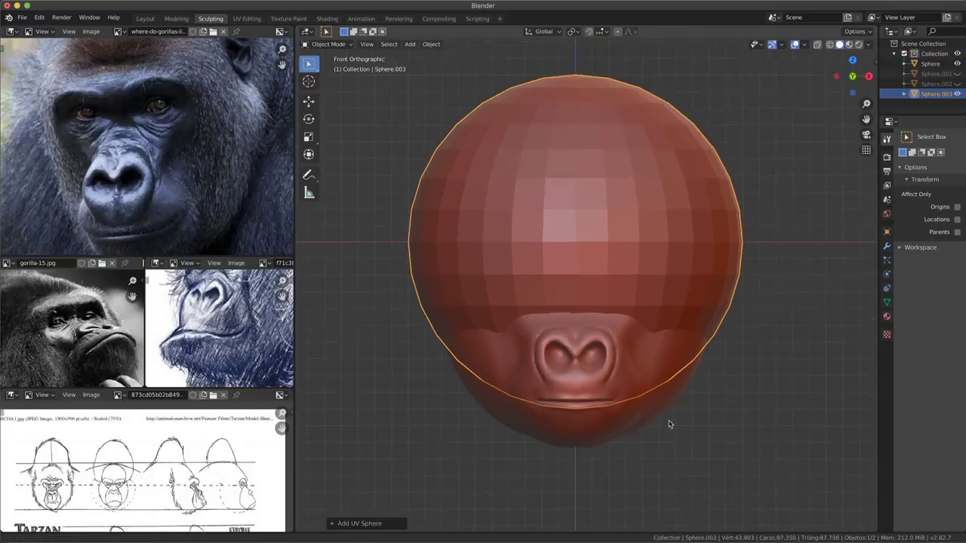
{"action": "scroll", "coordinate": [679, 362], "scroll_direction": "down", "scroll_amount": 1}
{"action": "scroll", "coordinate": [698, 379], "scroll_direction": "down", "scroll_amount": 1}
- Rotate the sphere 90 degrees around the X axis so its pole faces front
{"action": "key", "text": "r"}
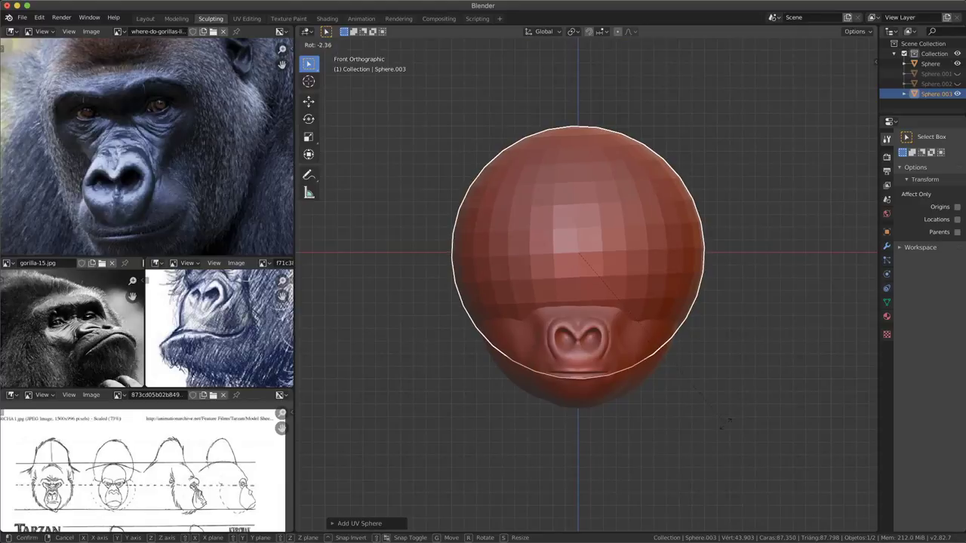
{"action": "key", "text": "x"}
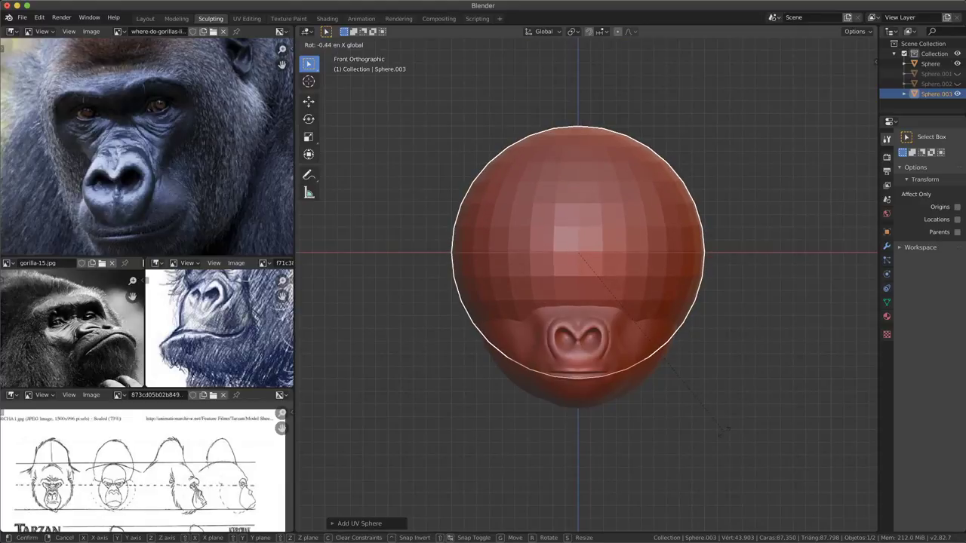
{"action": "key", "text": "Return"}
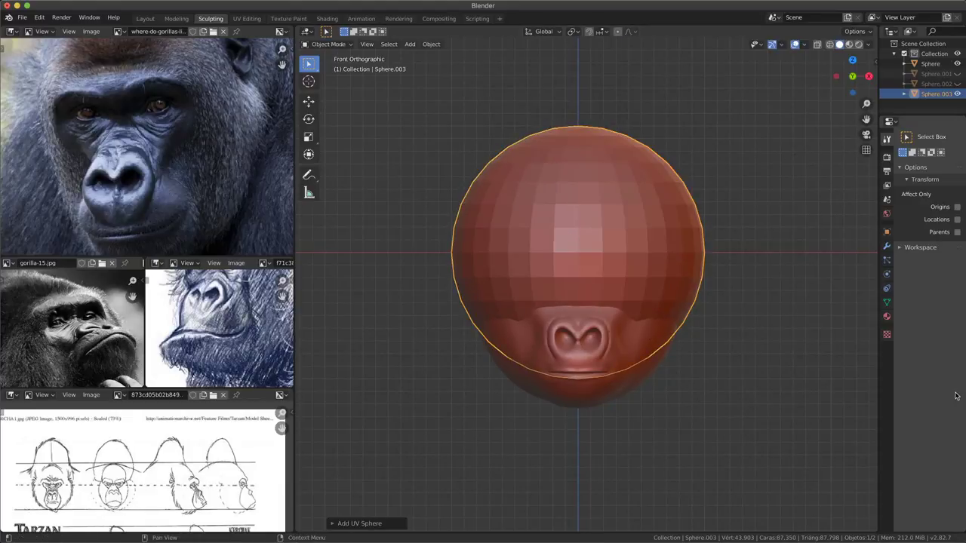
{"action": "key", "text": "r"}
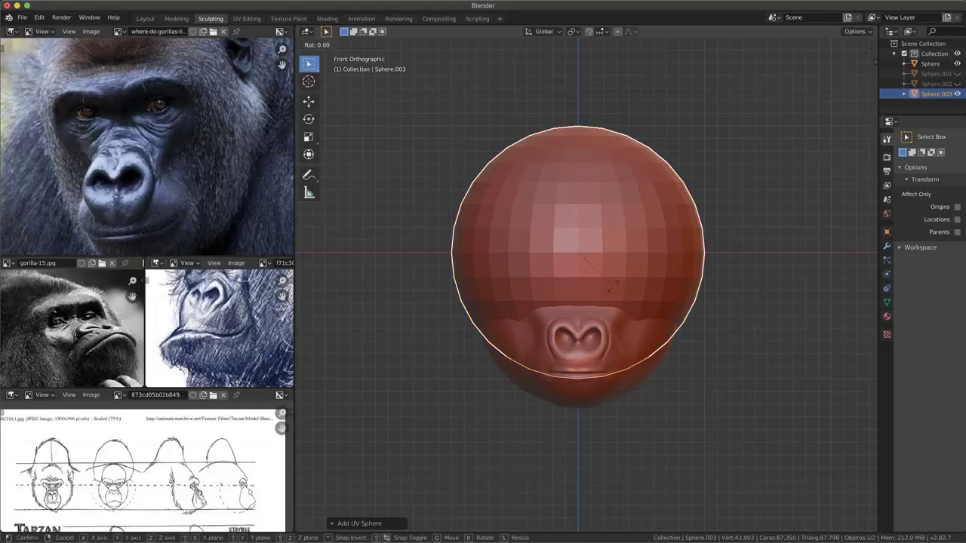
{"action": "type", "text": "x"}
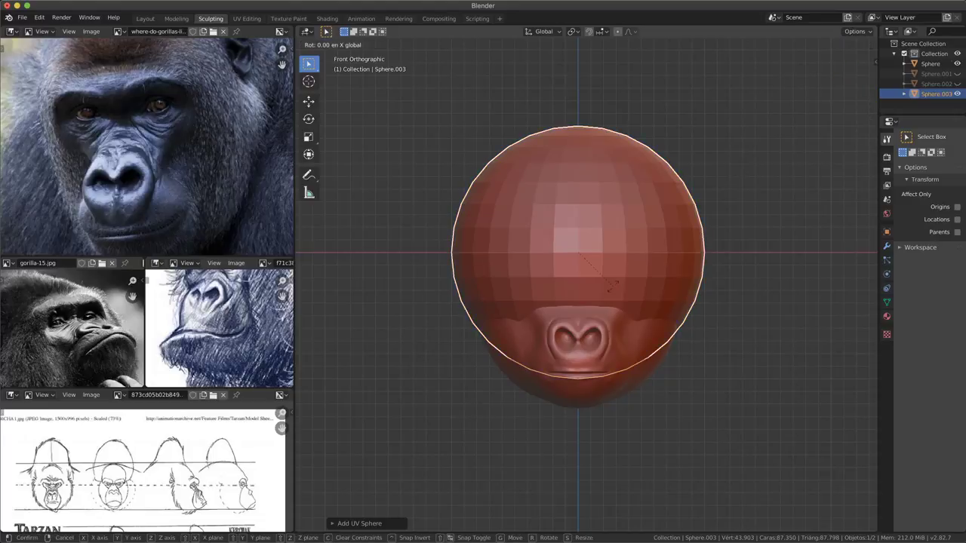
{"action": "type", "text": "90"}
{"action": "key", "text": "Return"}
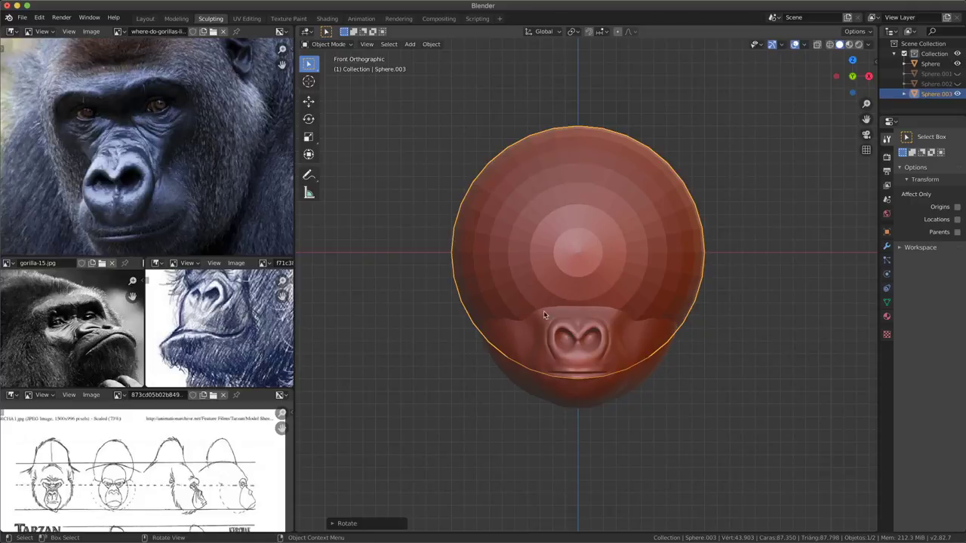
- Shrink Sphere.003 to a small eyeball and move it down and sideways into the right eye socket
{"action": "key", "text": "s"}
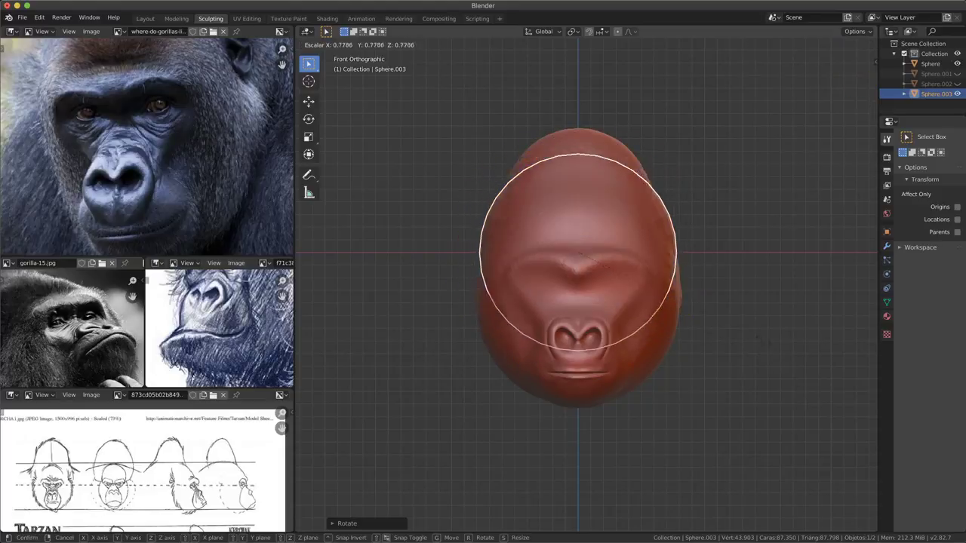
{"action": "key", "text": "Return"}
{"action": "key", "text": "s"}
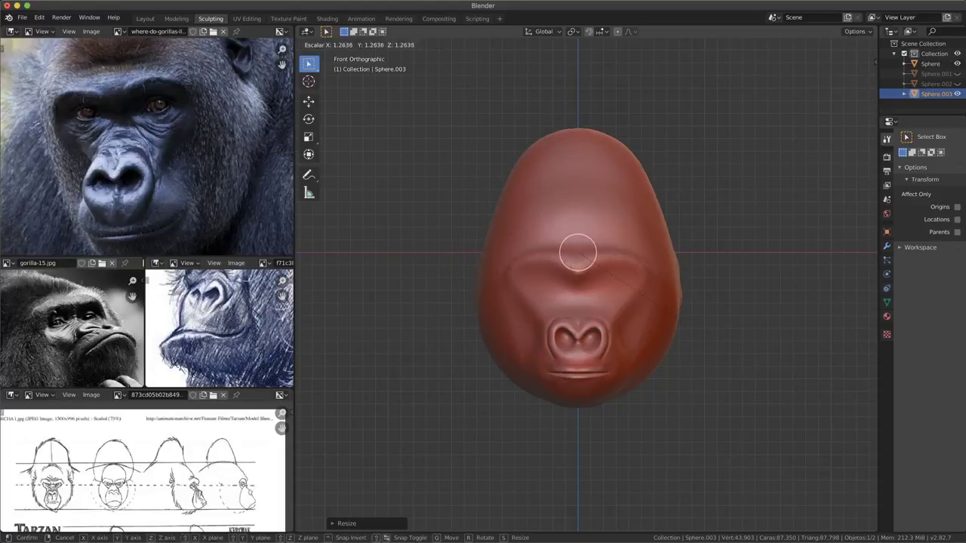
{"action": "key", "text": "Return"}
{"action": "key", "text": "g"}
{"action": "key", "text": "z"}
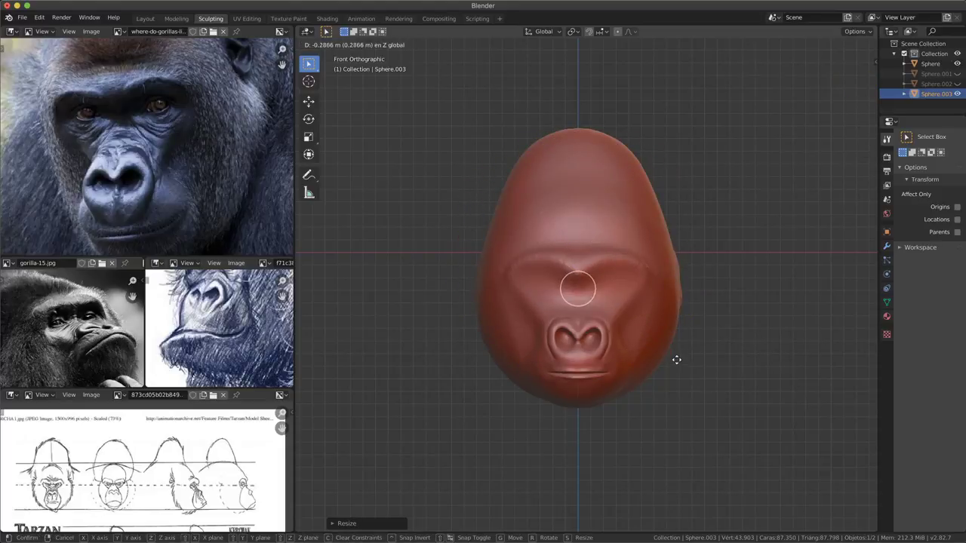
{"action": "key", "text": "Return"}
{"action": "key", "text": "g"}
{"action": "key", "text": "x"}
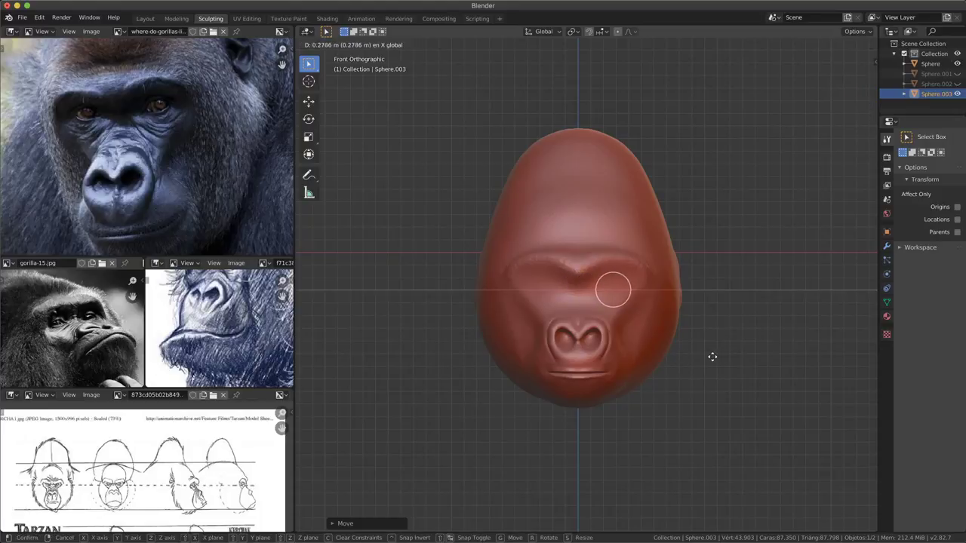
{"action": "key", "text": "Return"}
{"action": "key", "text": "s"}
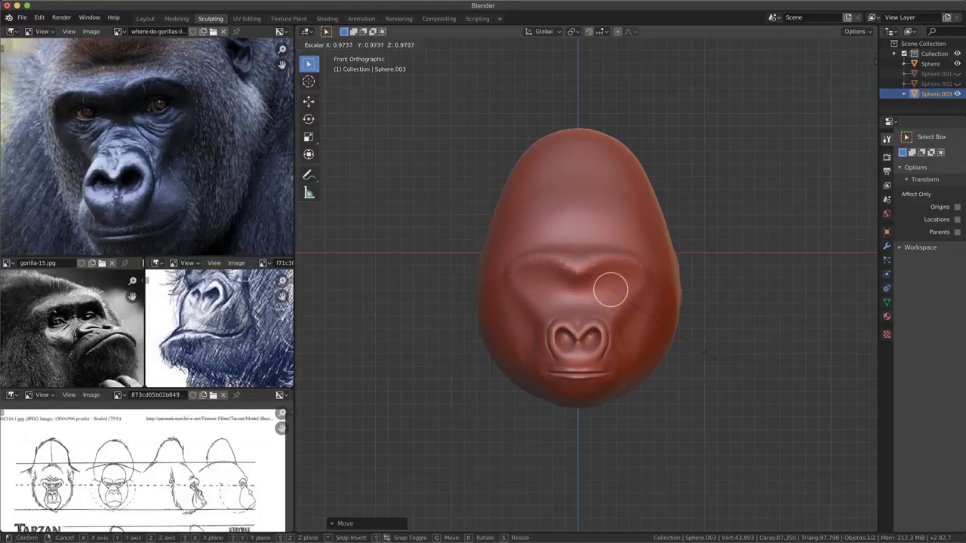
{"action": "key", "text": "Return"}
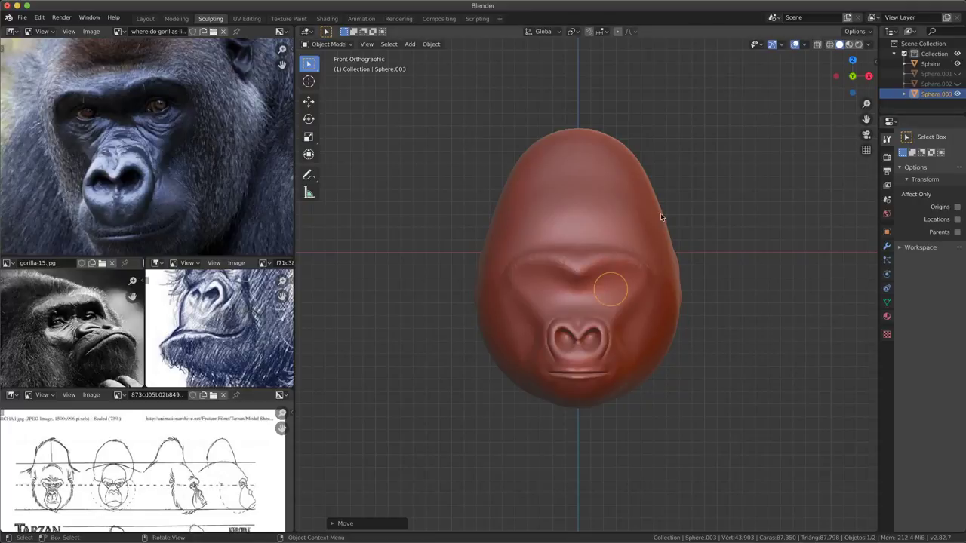
- From the right side view, push the eye sphere back along Y into the face
{"action": "key", "text": "KP_3"}
{"action": "key", "text": "g"}
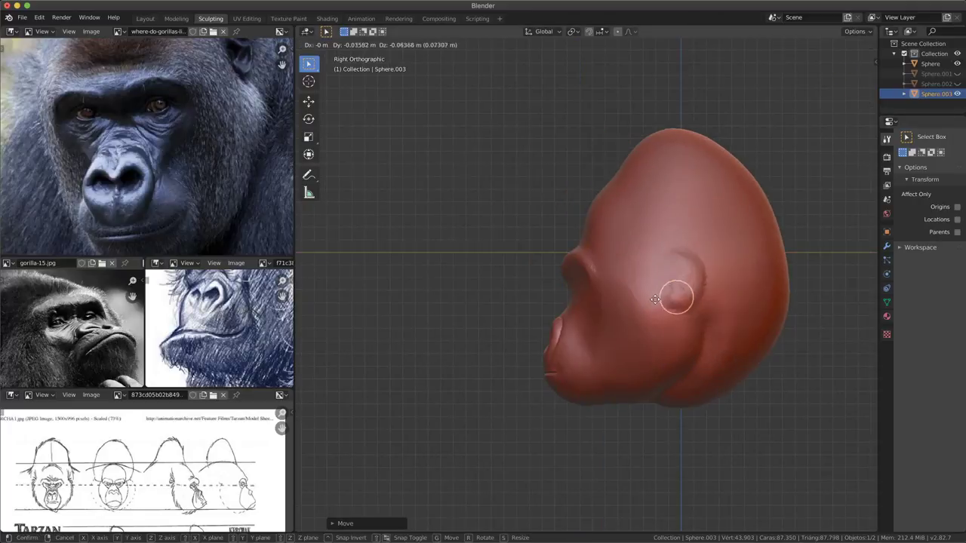
{"action": "key", "text": "y"}
{"action": "left_click", "coordinate": [569, 324]}
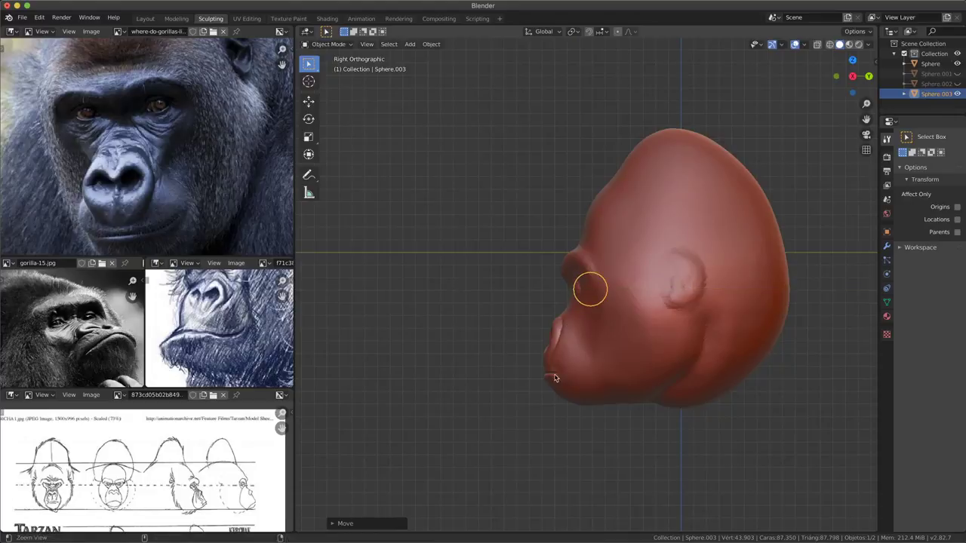
{"action": "scroll", "coordinate": [569, 325], "scroll_direction": "up", "scroll_amount": 3}
{"action": "scroll", "coordinate": [570, 324], "scroll_direction": "up", "scroll_amount": 3}
{"action": "mouse_move", "coordinate": [533, 352]}
{"action": "middle_mouse_down"}
{"action": "mouse_move", "coordinate": [640, 352]}
{"action": "mouse_move", "coordinate": [604, 378]}
{"action": "mouse_move", "coordinate": [672, 388]}
{"action": "mouse_move", "coordinate": [640, 425]}
{"action": "middle_mouse_up"}
{"action": "scroll", "coordinate": [641, 352], "scroll_direction": "down", "scroll_amount": 2}
{"action": "scroll", "coordinate": [665, 375], "scroll_direction": "down", "scroll_amount": 2}
{"action": "middle_click_drag", "start_coordinate": [664, 376], "coordinate": [664, 372]}
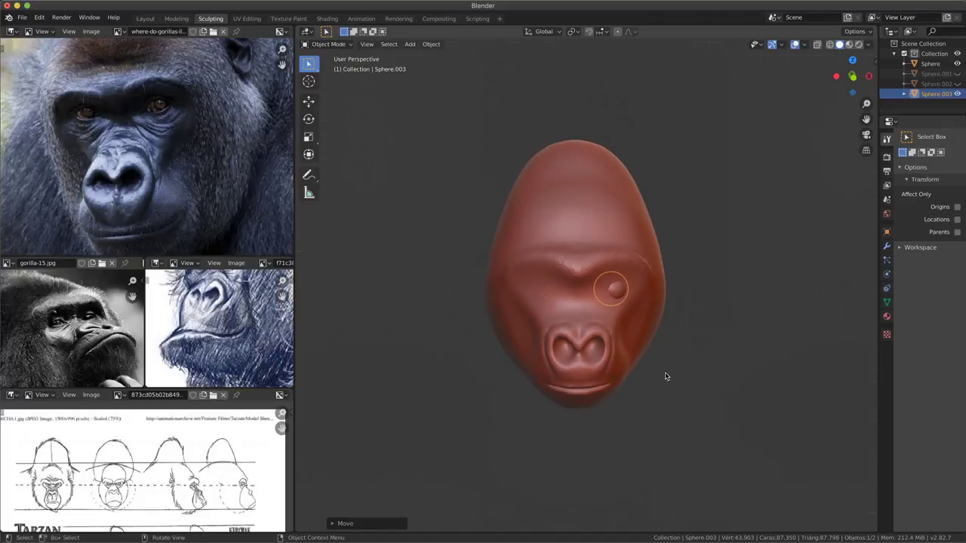
{"action": "key", "text": "KP_1"}
{"action": "scroll", "coordinate": [602, 298], "scroll_direction": "up", "scroll_amount": 2}
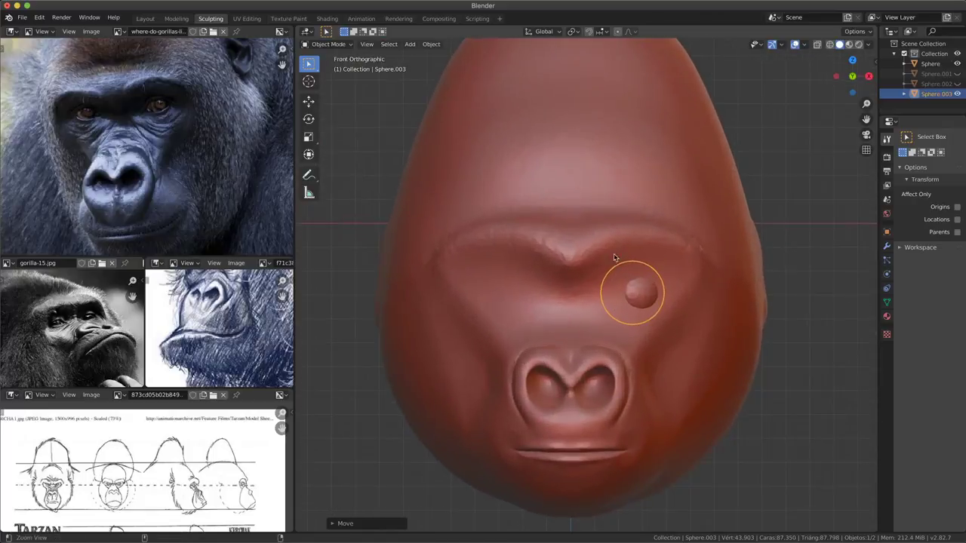
- Tilt the eye sphere 5° around the Z axis
{"action": "key", "text": "r"}
{"action": "key", "text": "z"}
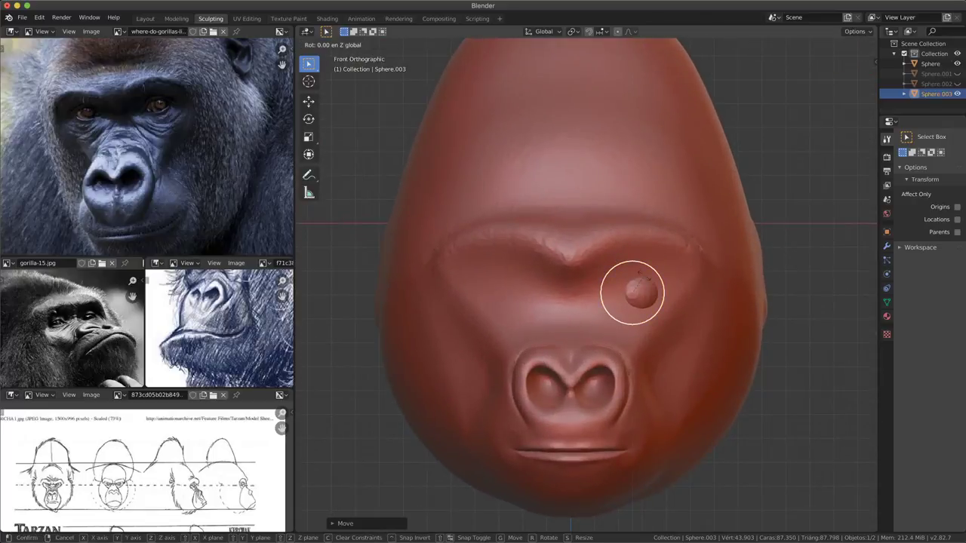
{"action": "type", "text": "5"}
{"action": "key", "text": "Return"}
{"action": "mouse_move", "coordinate": [645, 274]}
{"action": "middle_mouse_down"}
{"action": "mouse_move", "coordinate": [612, 342]}
{"action": "mouse_move", "coordinate": [623, 293]}
{"action": "middle_mouse_up"}
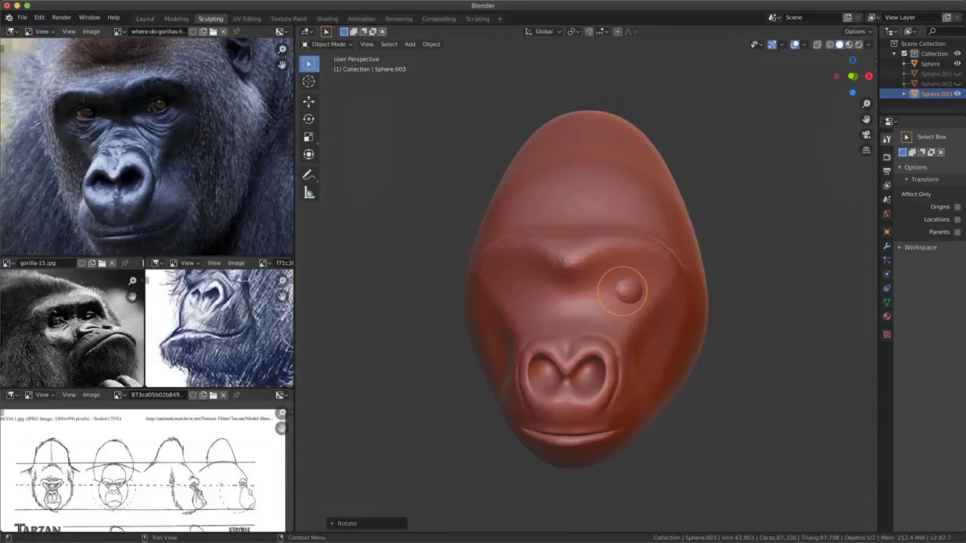
{"action": "key", "text": "KP_1"}
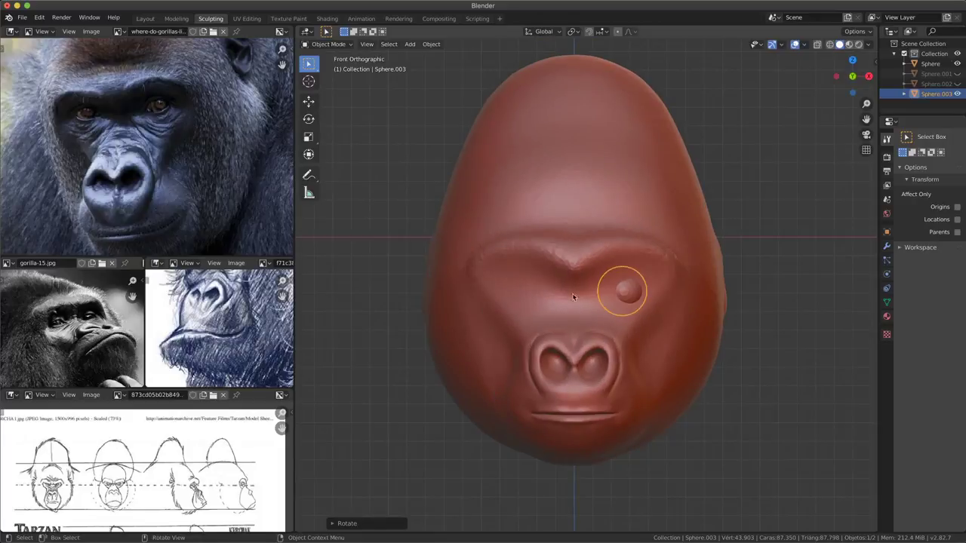
- Nudge the eye sphere sideways along X twice to its final socket position
{"action": "key", "text": "g"}
{"action": "key", "text": "x"}
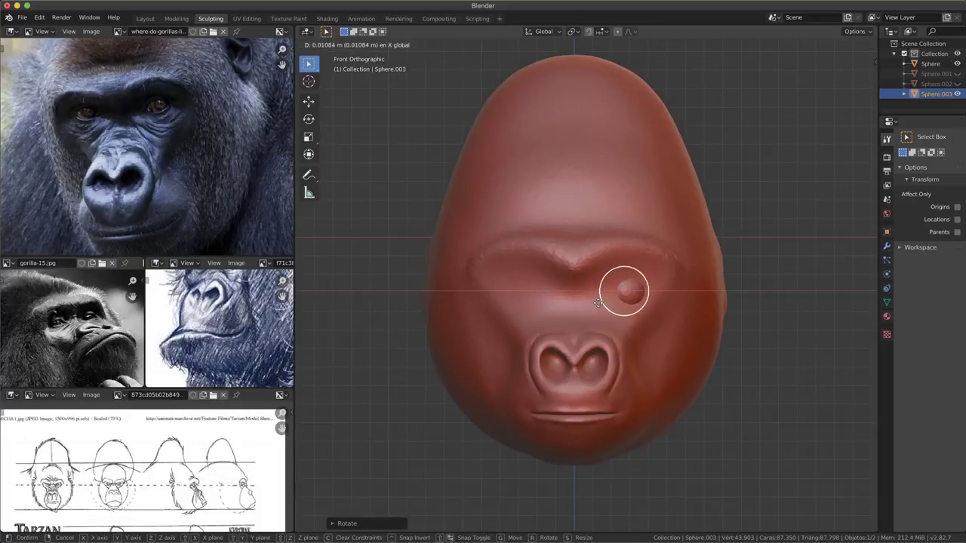
{"action": "left_click", "coordinate": [597, 300]}
{"action": "key", "text": "g"}
{"action": "key", "text": "x"}
{"action": "left_click", "coordinate": [620, 300]}
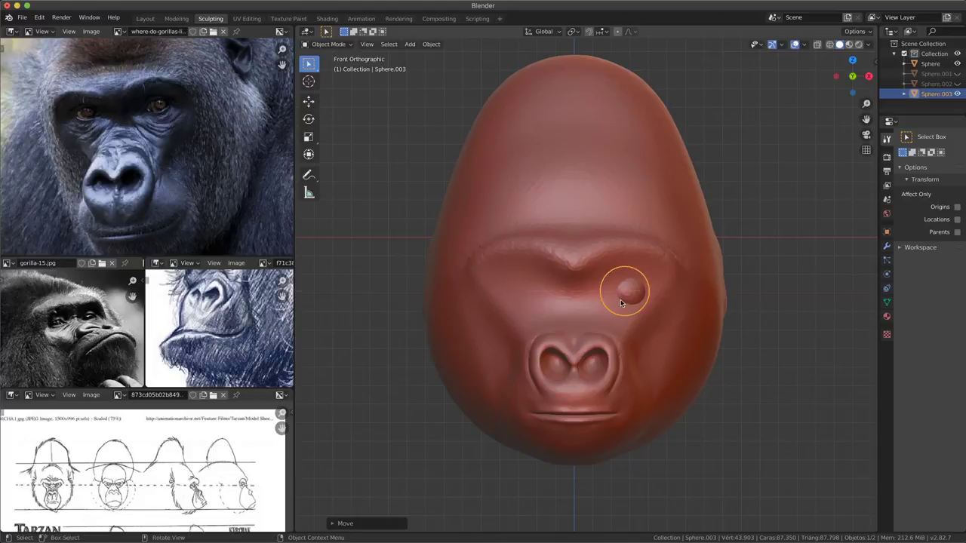
{"action": "scroll", "coordinate": [636, 338], "scroll_direction": "up", "scroll_amount": 1}
{"action": "scroll", "coordinate": [649, 309], "scroll_direction": "up", "scroll_amount": 1}
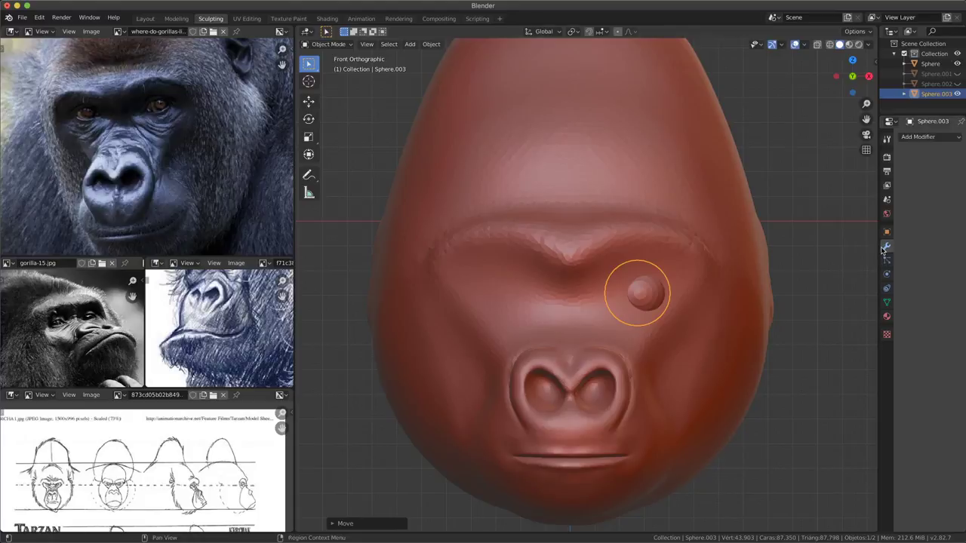
- Add a Mirror modifier to Sphere.003 using the head Sphere as mirror object, then select the head
{"action": "left_click_drag", "start_coordinate": [879, 248], "coordinate": [788, 253]}
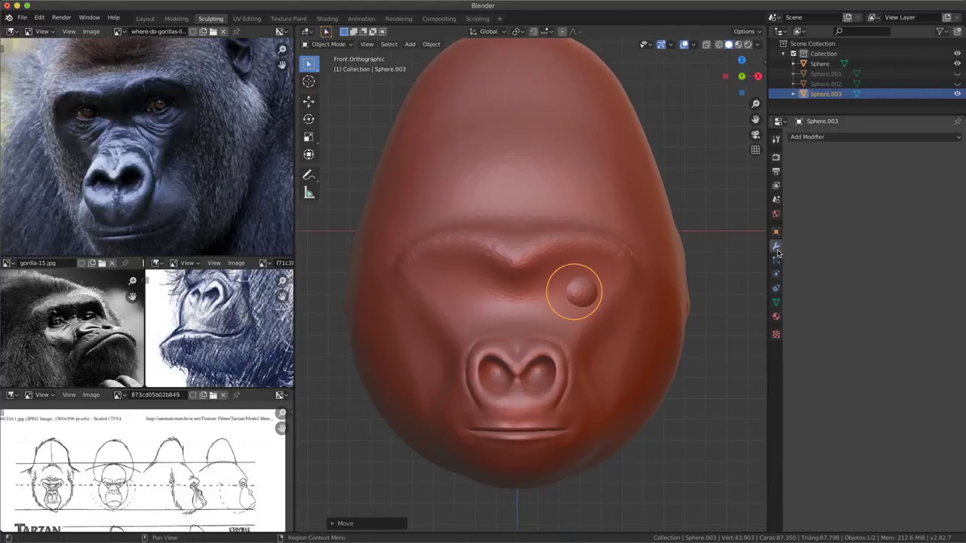
{"action": "left_click", "coordinate": [827, 138]}
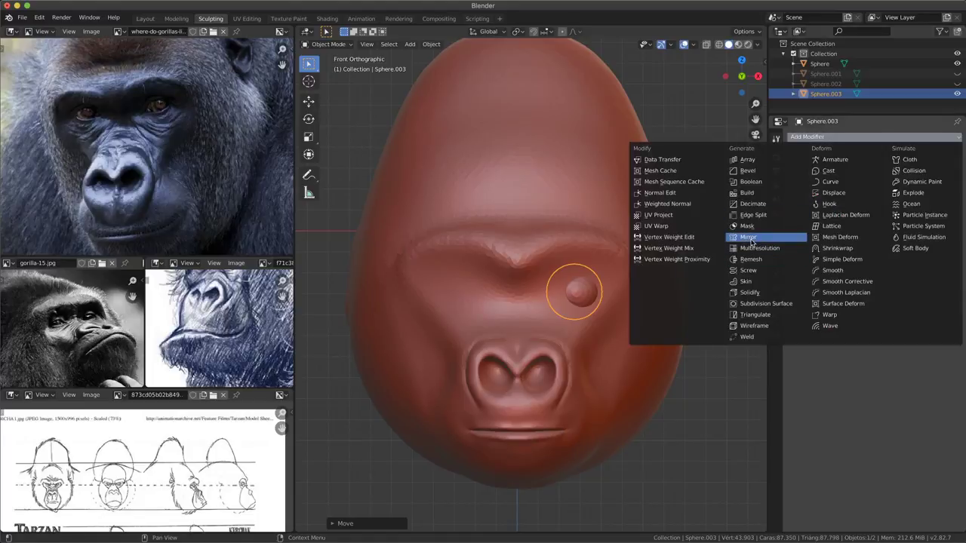
{"action": "left_click", "coordinate": [752, 240]}
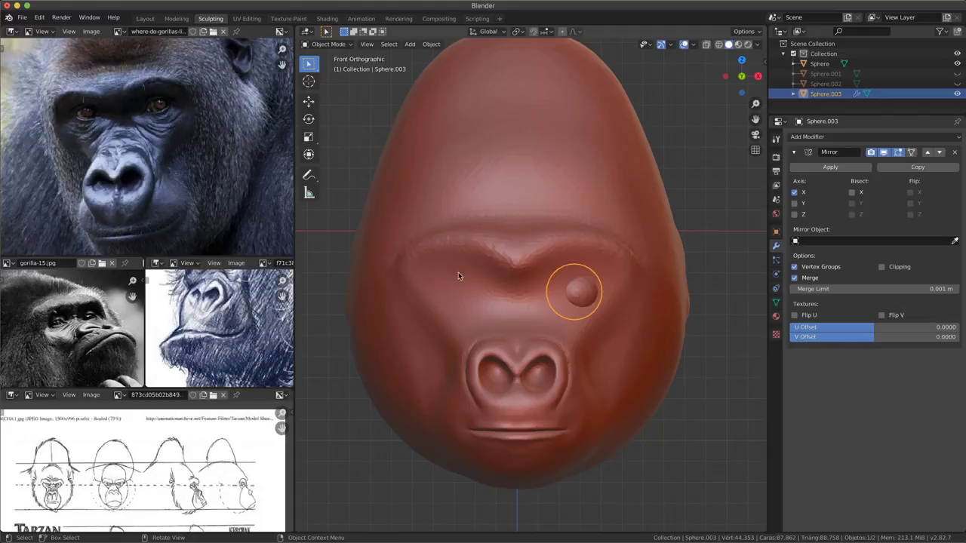
{"action": "left_click", "coordinate": [954, 242]}
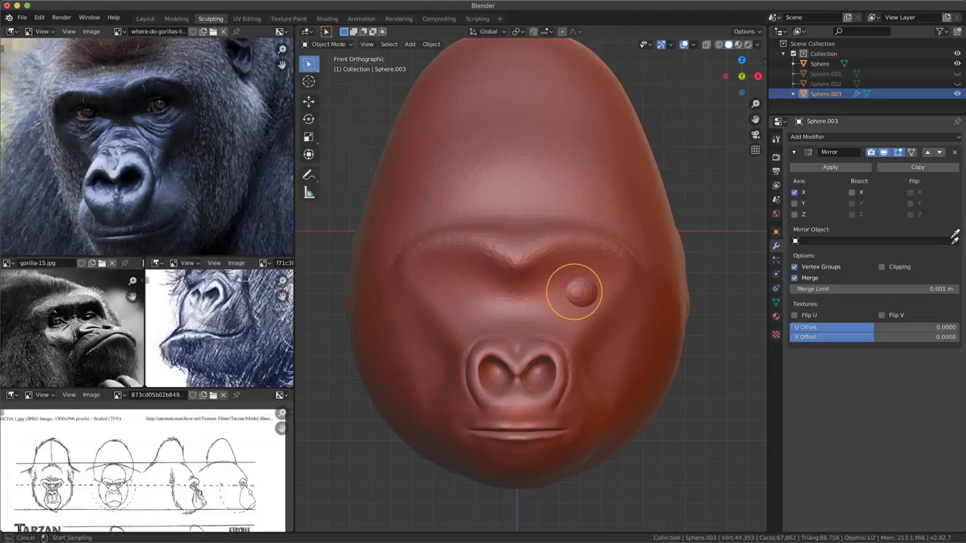
{"action": "left_click", "coordinate": [579, 159]}
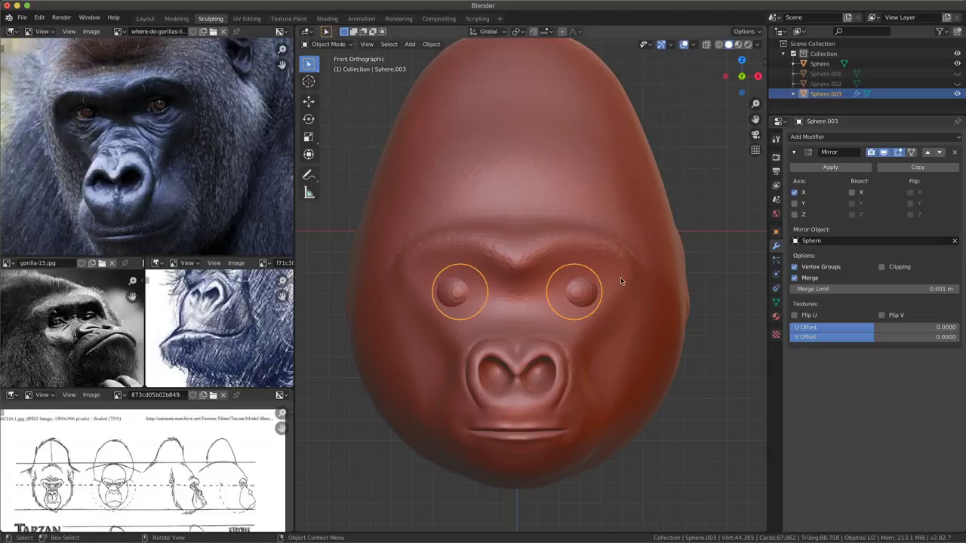
{"action": "left_click", "coordinate": [626, 384]}
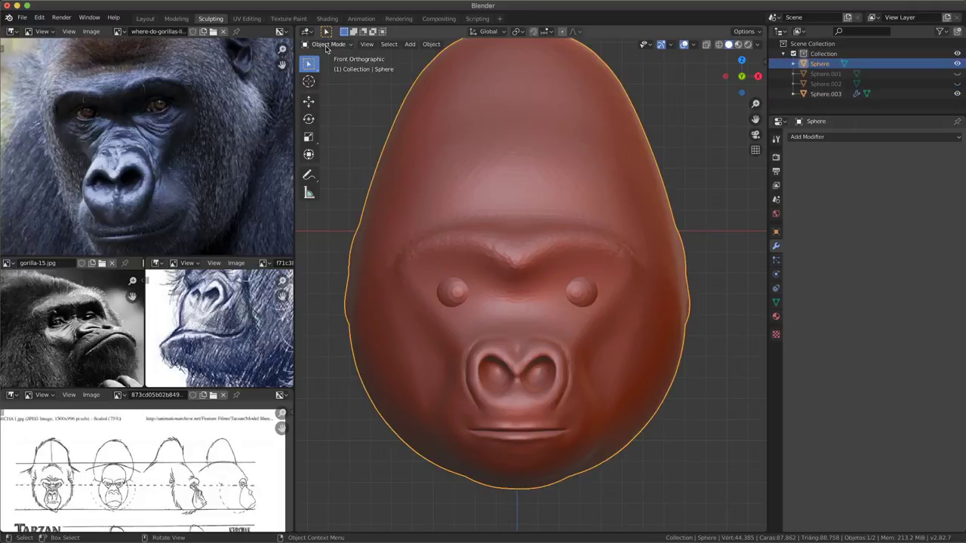
- Switch the gorilla head into Sculpt Mode and zoom in on it
{"action": "left_click", "coordinate": [309, 67]}
{"action": "left_click", "coordinate": [325, 45]}
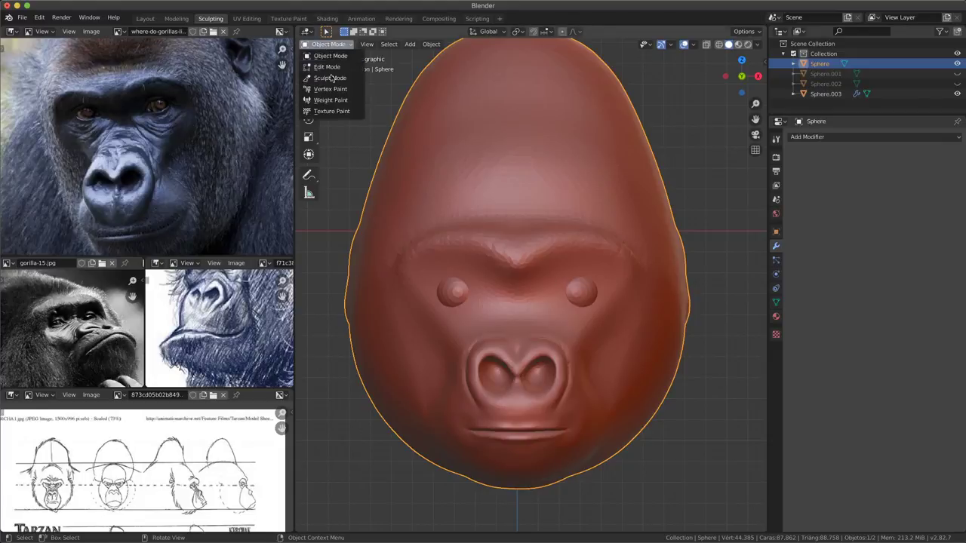
{"action": "left_click", "coordinate": [329, 78]}
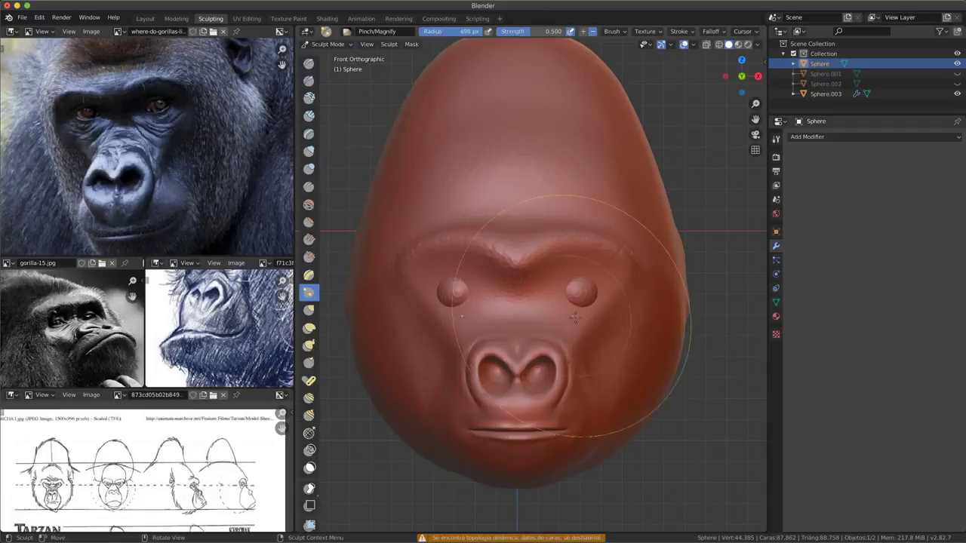
{"action": "scroll", "coordinate": [575, 318], "scroll_direction": "up", "scroll_amount": 2}
{"action": "scroll", "coordinate": [580, 323], "scroll_direction": "up", "scroll_amount": 1}
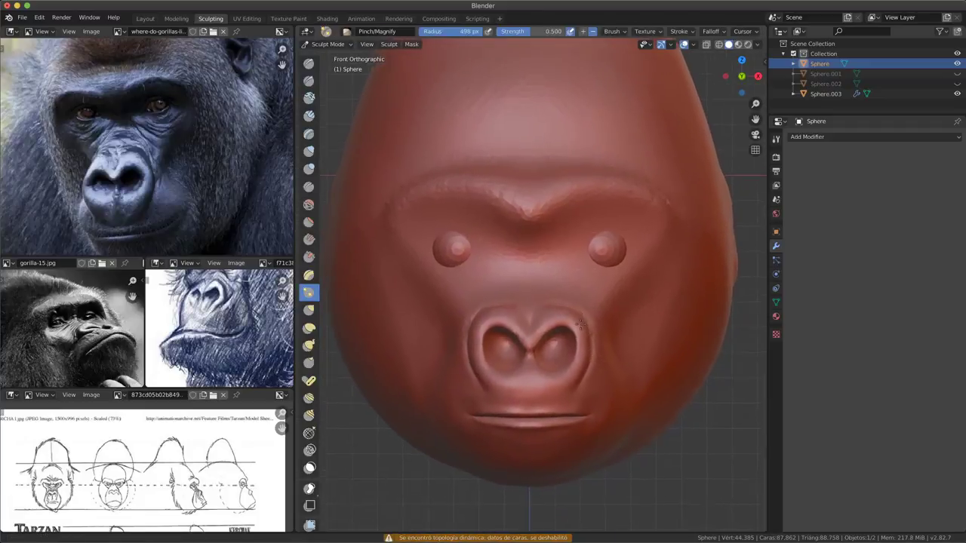
{"action": "scroll", "coordinate": [581, 324], "scroll_direction": "up", "scroll_amount": 1}
{"action": "scroll", "coordinate": [583, 318], "scroll_direction": "up", "scroll_amount": 1}
{"action": "scroll", "coordinate": [584, 313], "scroll_direction": "up", "scroll_amount": 1}
{"action": "scroll", "coordinate": [586, 306], "scroll_direction": "up", "scroll_amount": 1}
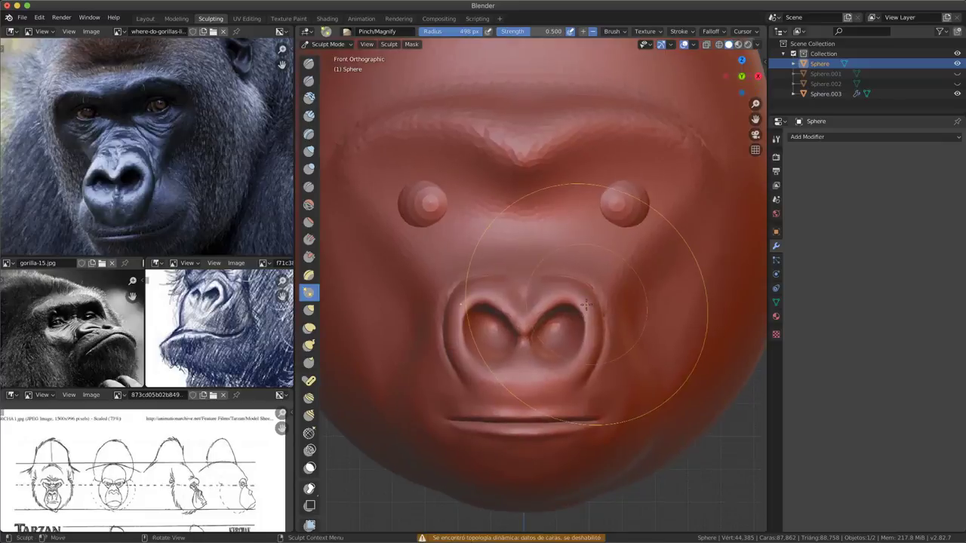
- Select the Grab brush and set its radius to 500 px
{"action": "key", "text": "g"}
{"action": "key", "text": "f"}
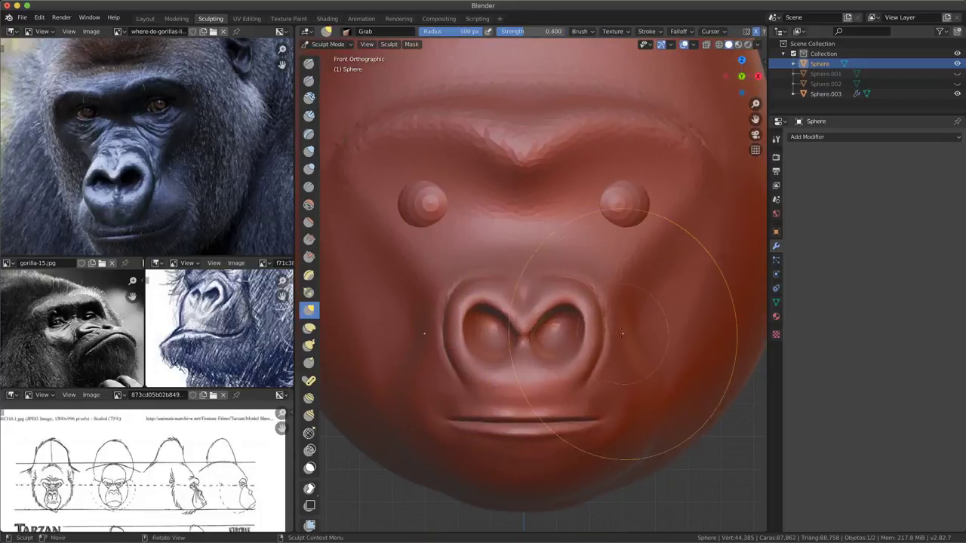
{"action": "left_click", "coordinate": [632, 345]}
{"action": "scroll", "coordinate": [584, 317], "scroll_direction": "down", "scroll_amount": 1}
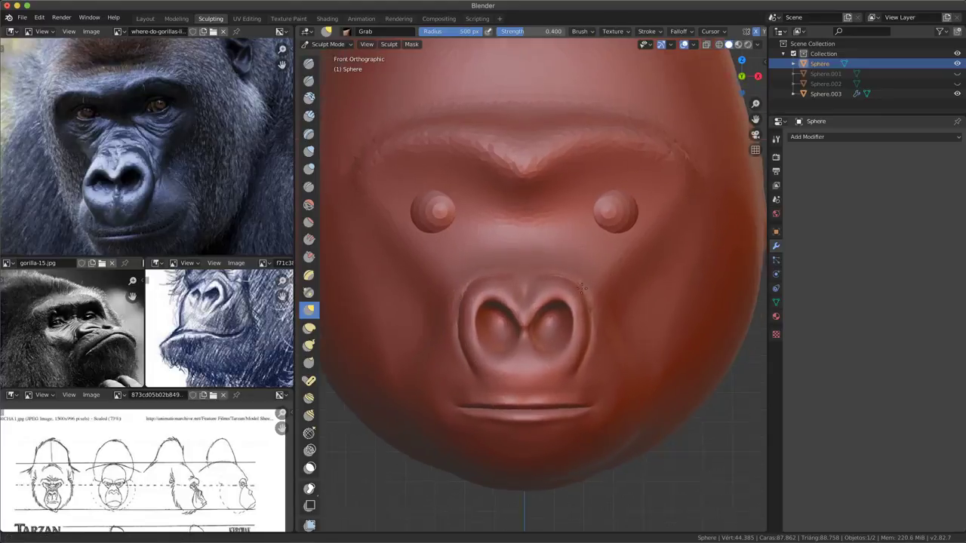
{"action": "scroll", "coordinate": [585, 296], "scroll_direction": "up", "scroll_amount": 1}
{"action": "scroll", "coordinate": [573, 292], "scroll_direction": "up", "scroll_amount": 1}
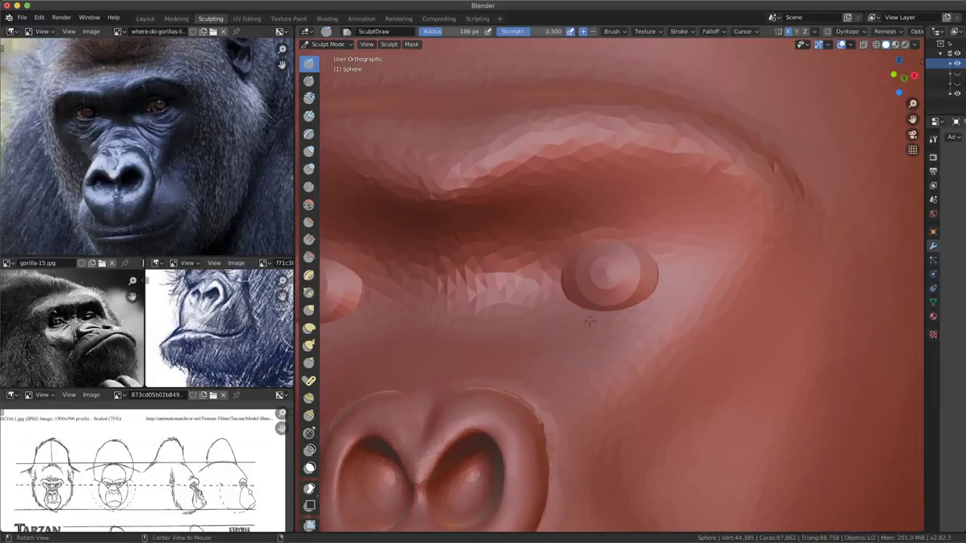
- Set the brush radius to 138 px and sculpt a ridge along the top of the eye
{"action": "middle_click_drag", "start_coordinate": [590, 322], "coordinate": [541, 324]}
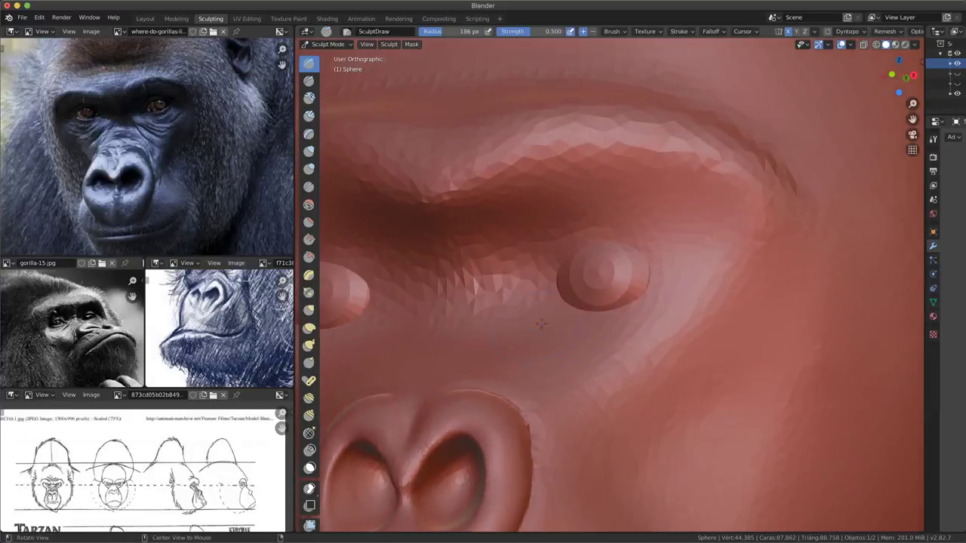
{"action": "middle_click_drag", "start_coordinate": [541, 286], "coordinate": [332, 117]}
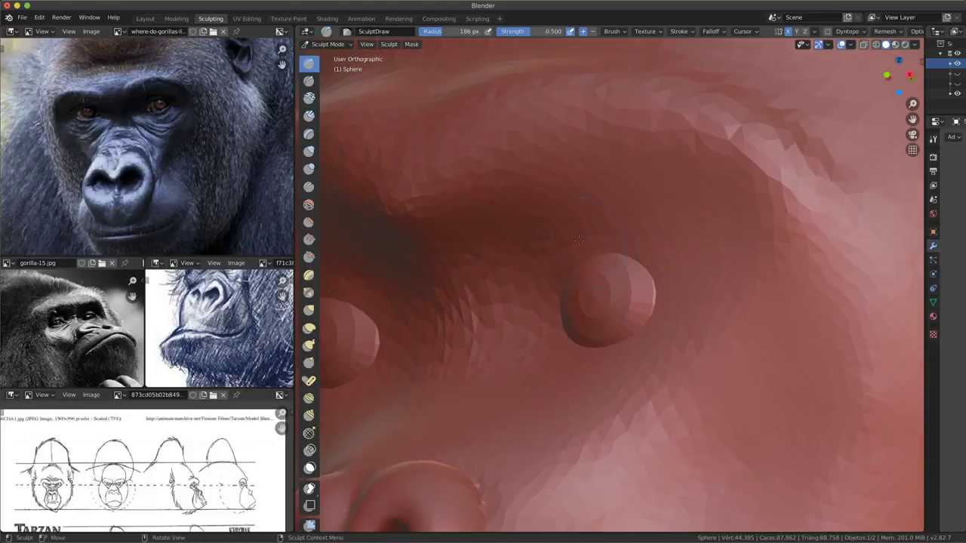
{"action": "key", "text": "f"}
{"action": "left_click", "coordinate": [560, 262]}
{"action": "key", "text": "bracketright"}
{"action": "key", "text": "bracketright"}
{"action": "key", "text": "bracketright"}
{"action": "mouse_move", "coordinate": [620, 259]}
{"action": "left_mouse_down"}
{"action": "mouse_move", "coordinate": [641, 269]}
{"action": "mouse_move", "coordinate": [650, 300]}
{"action": "left_mouse_up"}
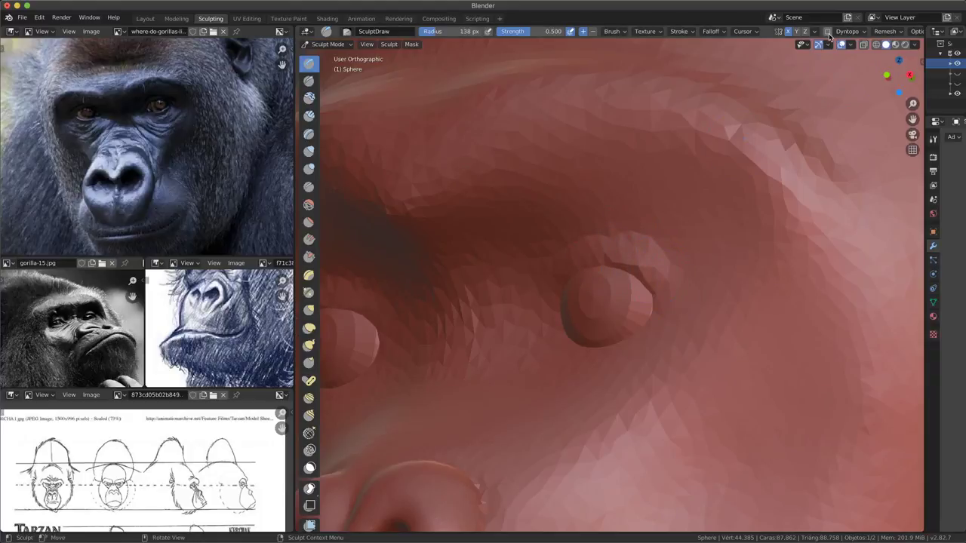
- Enable dynamic topology and sculpt the upper-left and lower rims around the eye
{"action": "left_click", "coordinate": [827, 33]}
{"action": "left_click", "coordinate": [825, 60]}
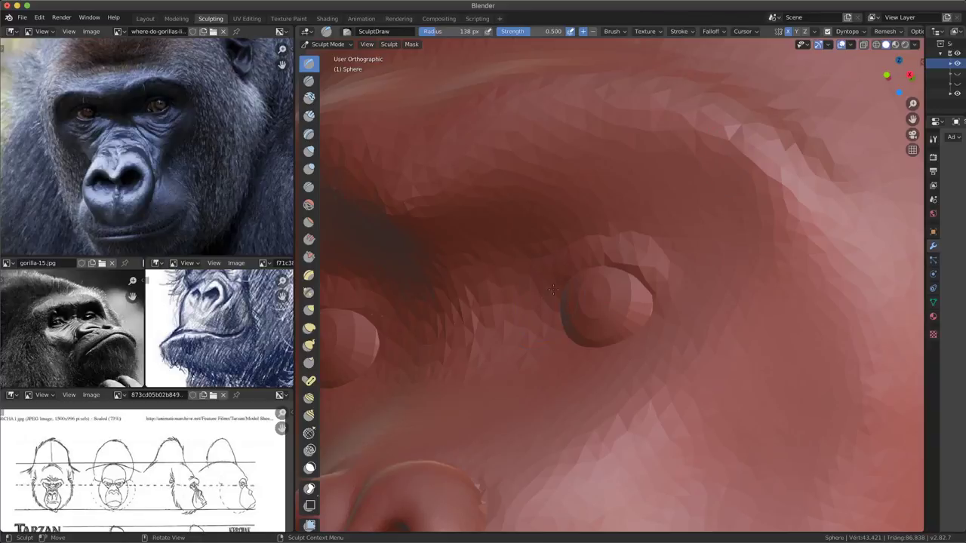
{"action": "mouse_move", "coordinate": [553, 289]}
{"action": "left_mouse_down"}
{"action": "mouse_move", "coordinate": [593, 268]}
{"action": "mouse_move", "coordinate": [632, 272]}
{"action": "left_mouse_up"}
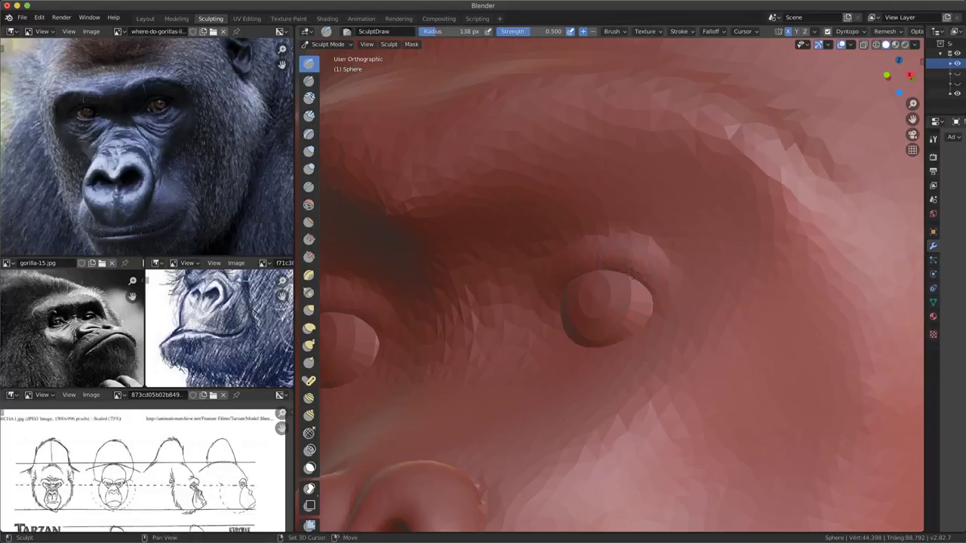
{"action": "left_click_drag", "start_coordinate": [596, 341], "coordinate": [658, 320]}
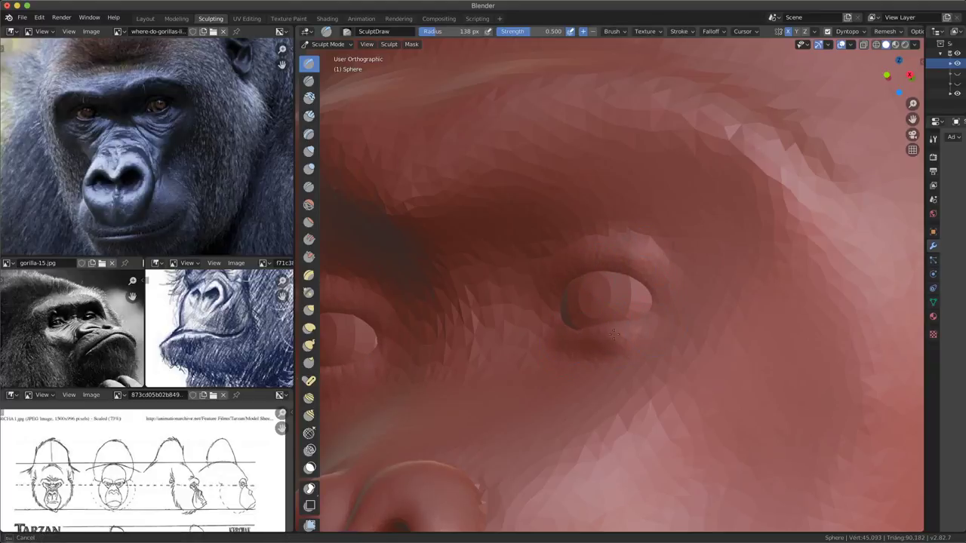
{"action": "mouse_move", "coordinate": [617, 348]}
{"action": "middle_mouse_down"}
{"action": "mouse_move", "coordinate": [641, 350]}
{"action": "mouse_move", "coordinate": [640, 373]}
{"action": "middle_mouse_up"}
{"action": "key", "text": "ctrl+z"}
{"action": "key", "text": "ctrl+z"}
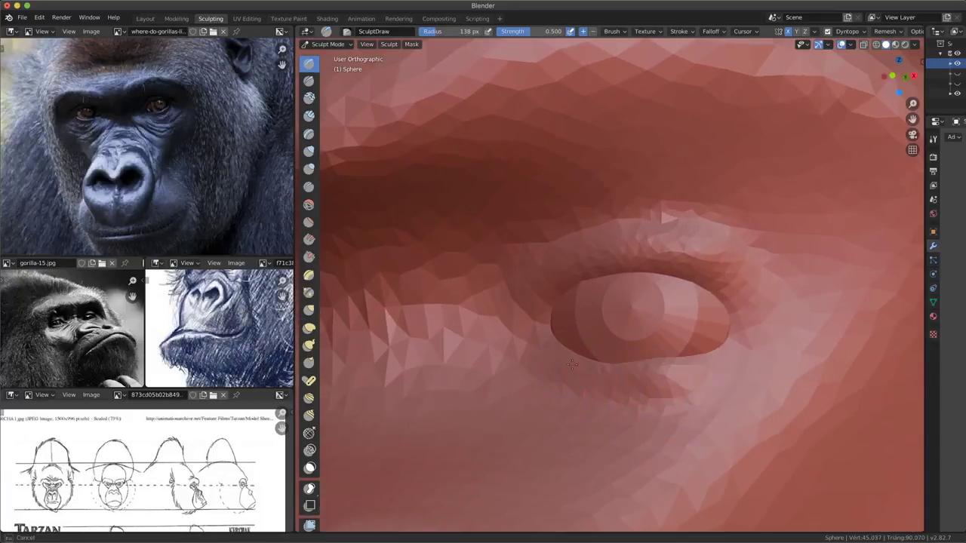
{"action": "left_click_drag", "start_coordinate": [592, 361], "coordinate": [611, 370]}
- Inflate the bulge under the lower eyelid with the Inflate/Deflate brush at 250 px
{"action": "key", "text": "i"}
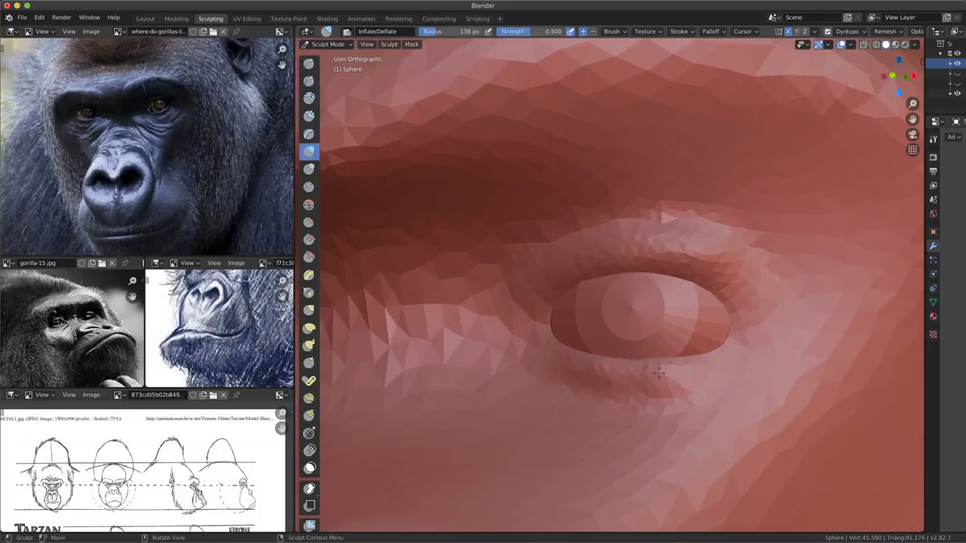
{"action": "key", "text": "f"}
{"action": "left_click", "coordinate": [710, 372]}
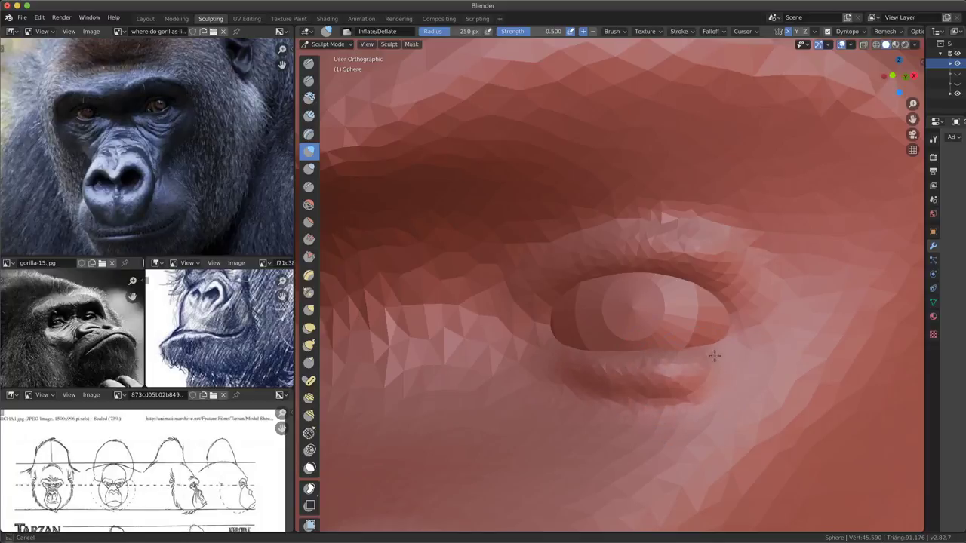
{"action": "left_click_drag", "start_coordinate": [720, 351], "coordinate": [631, 381]}
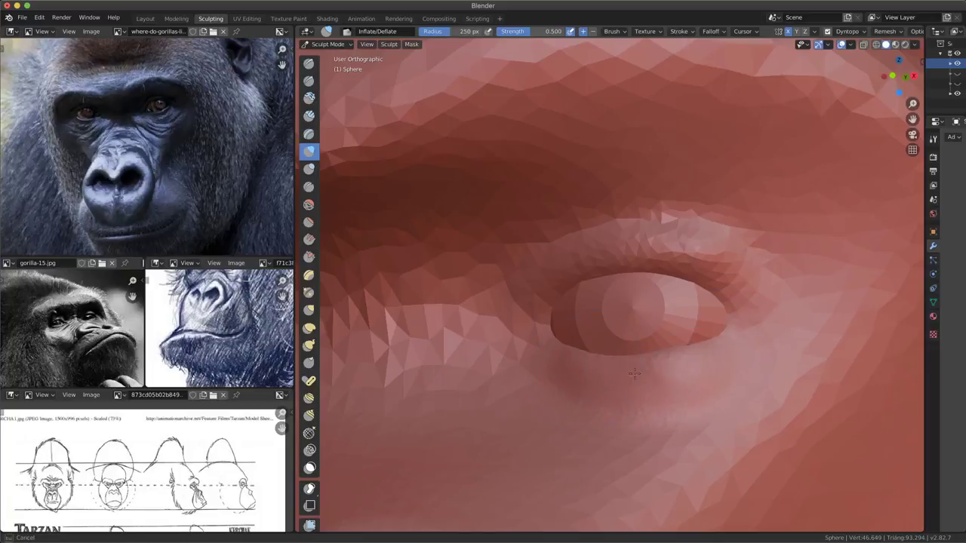
{"action": "middle_click_drag", "start_coordinate": [561, 376], "coordinate": [615, 386]}
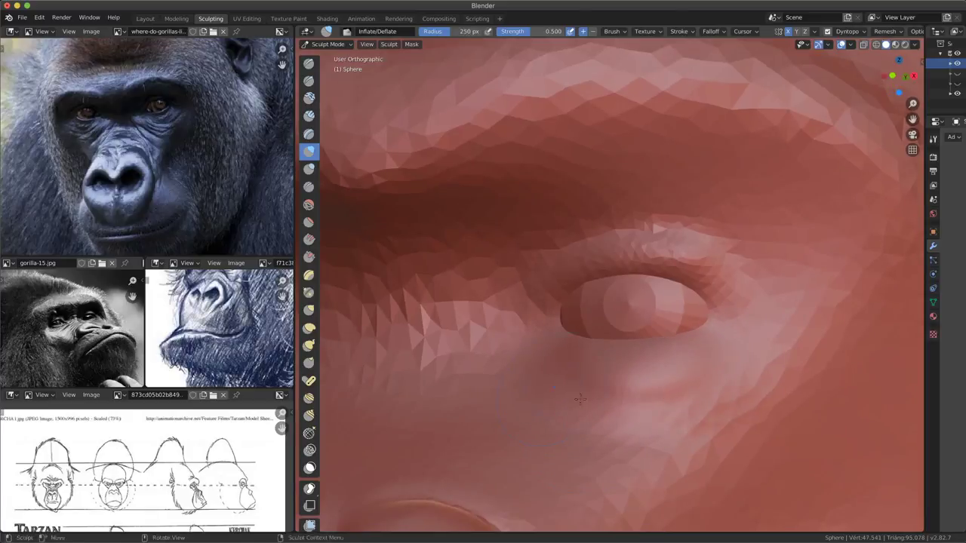
{"action": "middle_click_drag", "start_coordinate": [579, 398], "coordinate": [510, 367]}
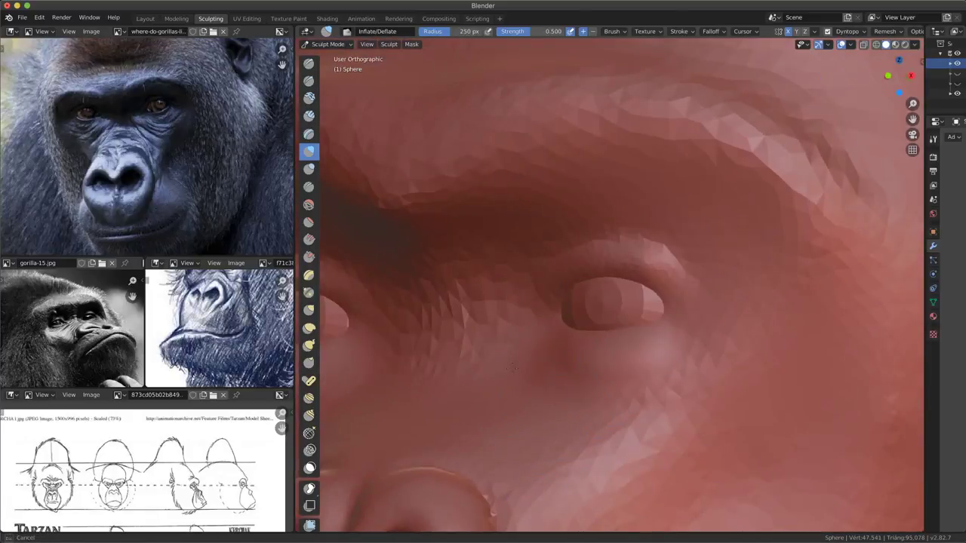
- Inflate the brow area and nose bridge, then build up the upper eyelid
{"action": "left_click_drag", "start_coordinate": [438, 333], "coordinate": [463, 279]}
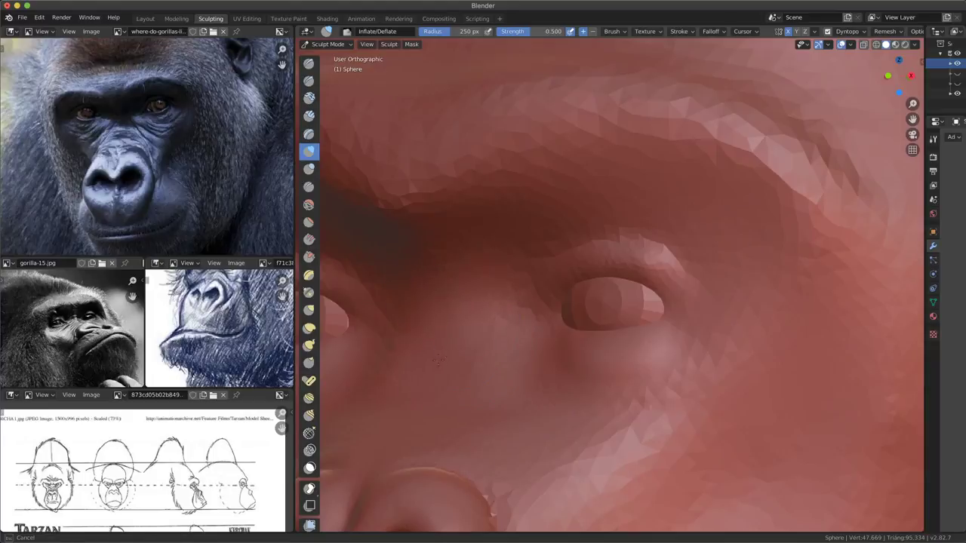
{"action": "middle_click_drag", "start_coordinate": [438, 360], "coordinate": [517, 232]}
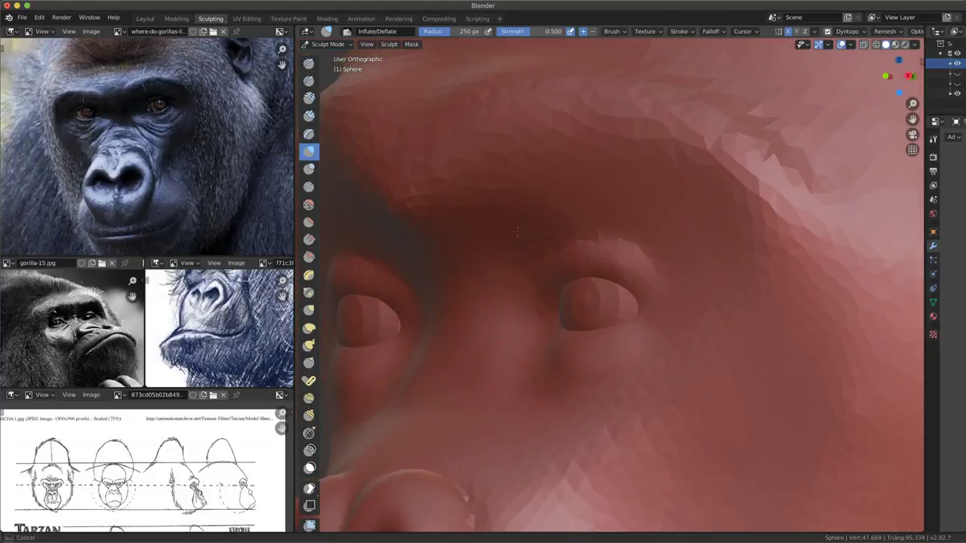
{"action": "mouse_move", "coordinate": [521, 301]}
{"action": "left_mouse_down"}
{"action": "mouse_move", "coordinate": [545, 387]}
{"action": "mouse_move", "coordinate": [514, 325]}
{"action": "mouse_move", "coordinate": [641, 383]}
{"action": "left_mouse_up"}
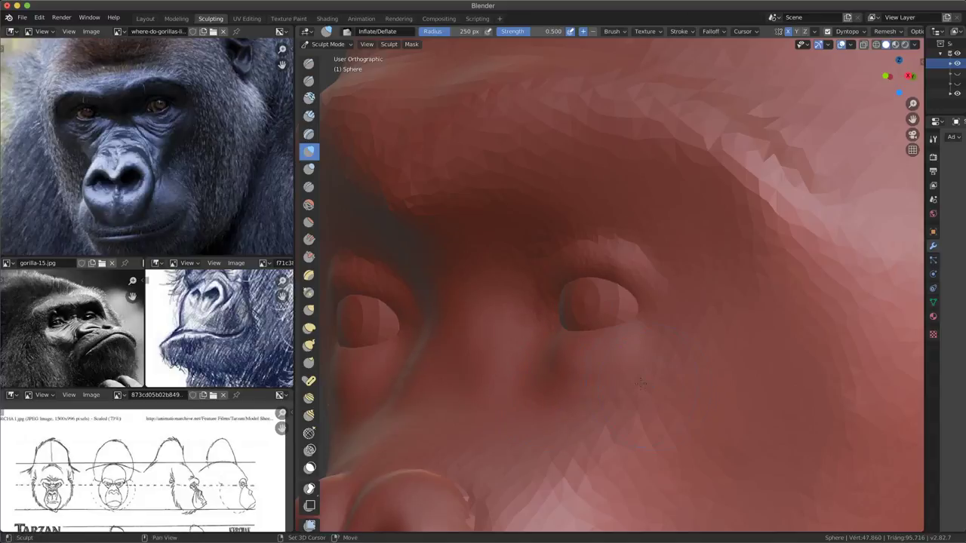
{"action": "scroll", "coordinate": [641, 375], "scroll_direction": "up", "scroll_amount": 3}
{"action": "middle_click_drag", "start_coordinate": [640, 375], "coordinate": [755, 383]}
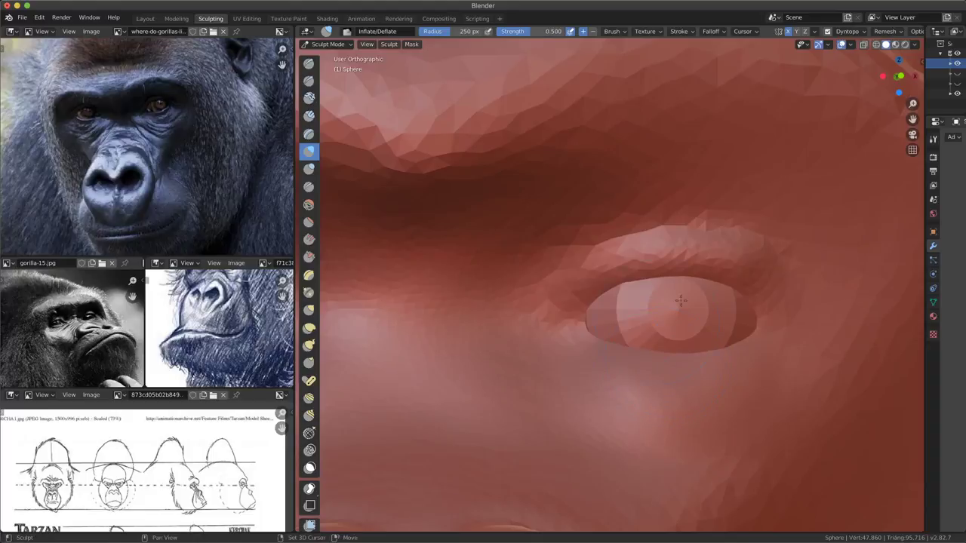
{"action": "left_click_drag", "start_coordinate": [664, 283], "coordinate": [626, 260]}
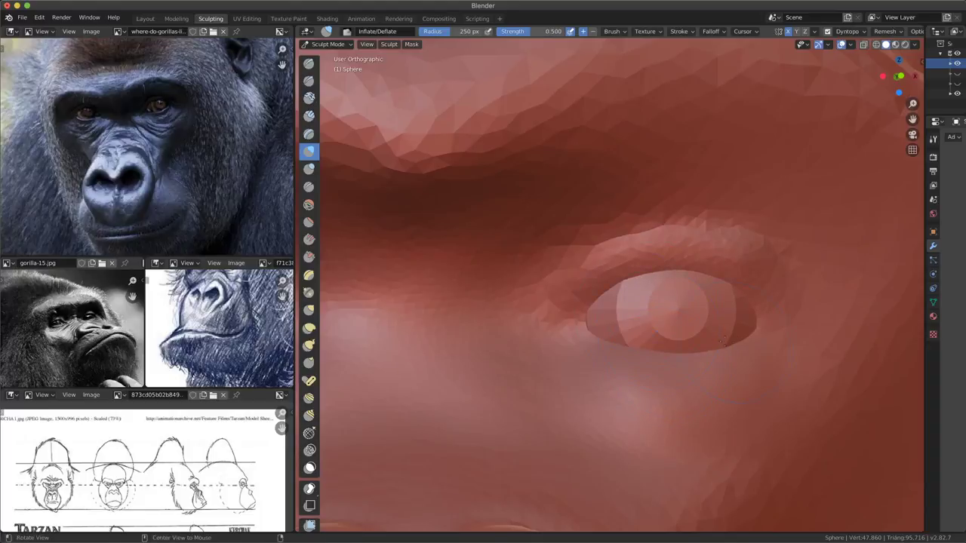
{"action": "mouse_move", "coordinate": [627, 261]}
{"action": "middle_mouse_down"}
{"action": "mouse_move", "coordinate": [602, 396]}
{"action": "mouse_move", "coordinate": [599, 383]}
{"action": "mouse_move", "coordinate": [272, 234]}
{"action": "middle_mouse_up"}
- Bring the forehead into view and select the Crease brush at 178 px radius
{"action": "scroll", "coordinate": [599, 384], "scroll_direction": "down", "scroll_amount": 3}
{"action": "scroll", "coordinate": [226, 203], "scroll_direction": "up", "scroll_amount": 2}
{"action": "scroll", "coordinate": [215, 226], "scroll_direction": "up", "scroll_amount": 2}
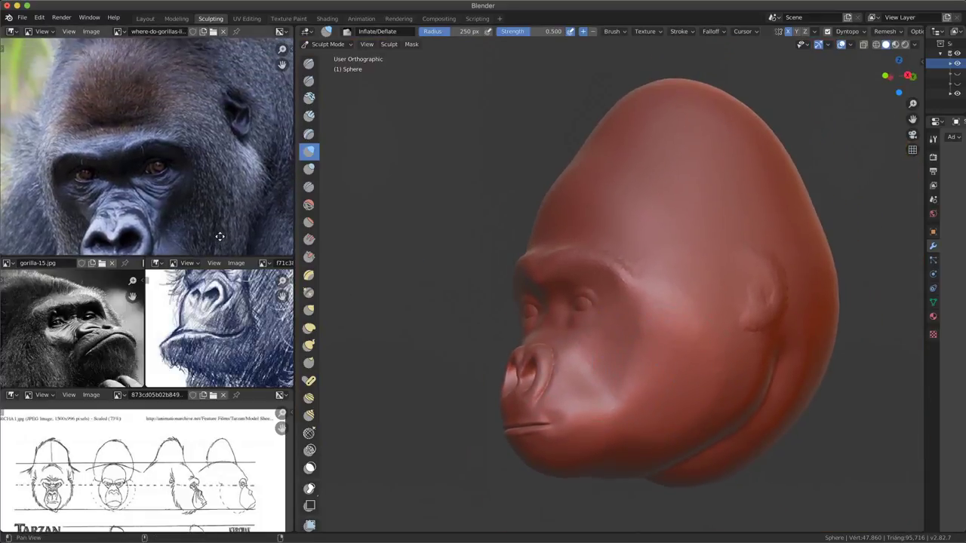
{"action": "scroll", "coordinate": [226, 196], "scroll_direction": "up", "scroll_amount": 2}
{"action": "middle_click_drag", "start_coordinate": [618, 249], "coordinate": [664, 243]}
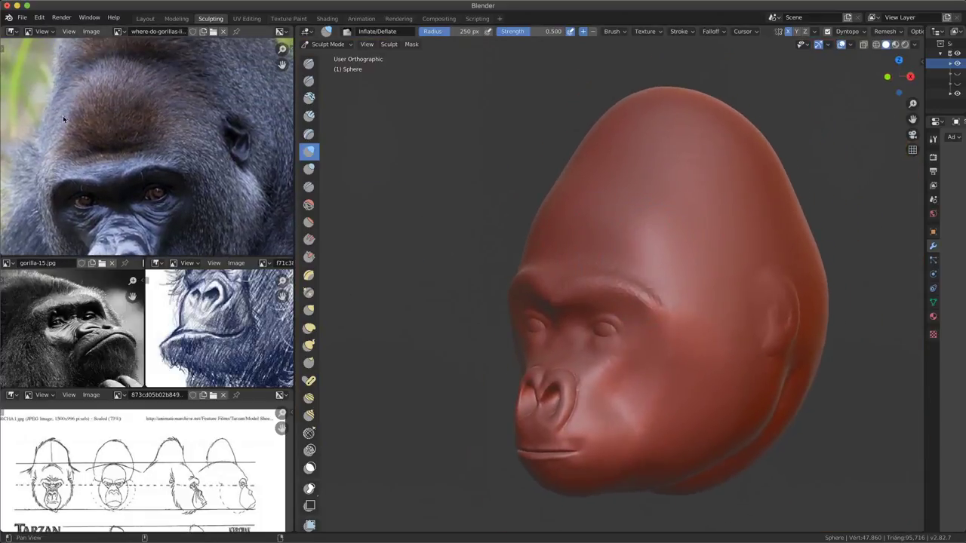
{"action": "scroll", "coordinate": [96, 111], "scroll_direction": "up", "scroll_amount": 3}
{"action": "mouse_move", "coordinate": [574, 256]}
{"action": "middle_mouse_down"}
{"action": "mouse_move", "coordinate": [597, 262]}
{"action": "mouse_move", "coordinate": [604, 241]}
{"action": "middle_mouse_up"}
{"action": "scroll", "coordinate": [597, 262], "scroll_direction": "up", "scroll_amount": 2}
{"action": "scroll", "coordinate": [597, 261], "scroll_direction": "up", "scroll_amount": 2}
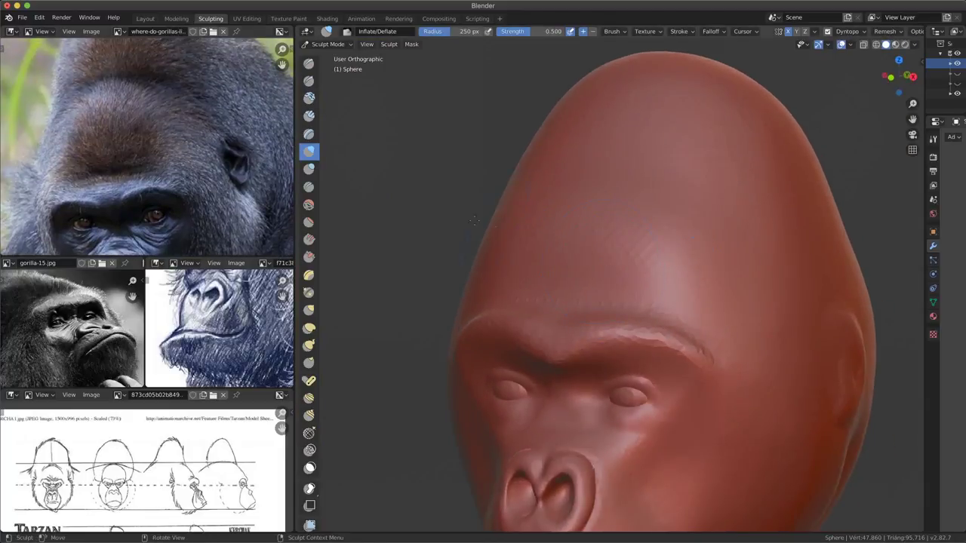
{"action": "left_click", "coordinate": [309, 186]}
{"action": "key", "text": "f"}
{"action": "left_click", "coordinate": [619, 200]}
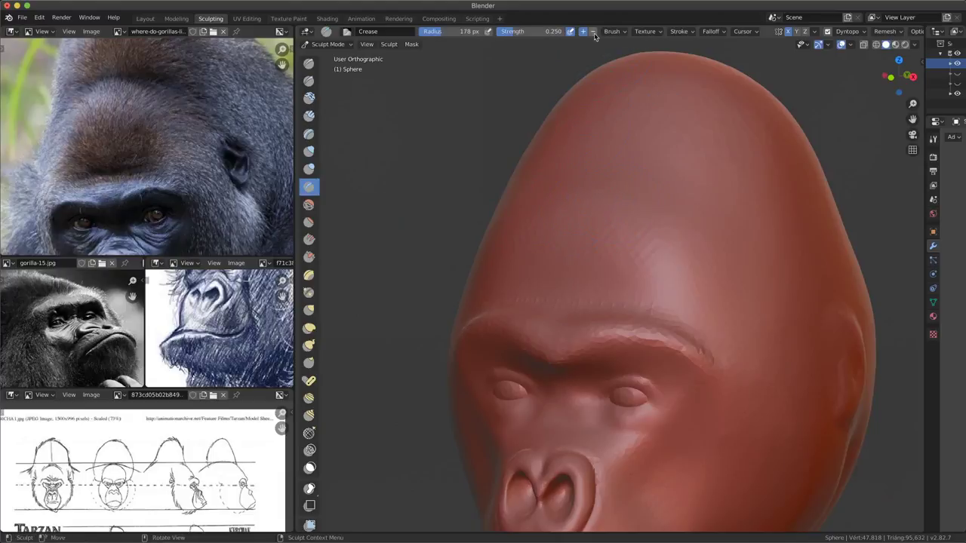
- Carve faint crease lines across the forehead above the brow
{"action": "scroll", "coordinate": [559, 193], "scroll_direction": "up", "scroll_amount": 1}
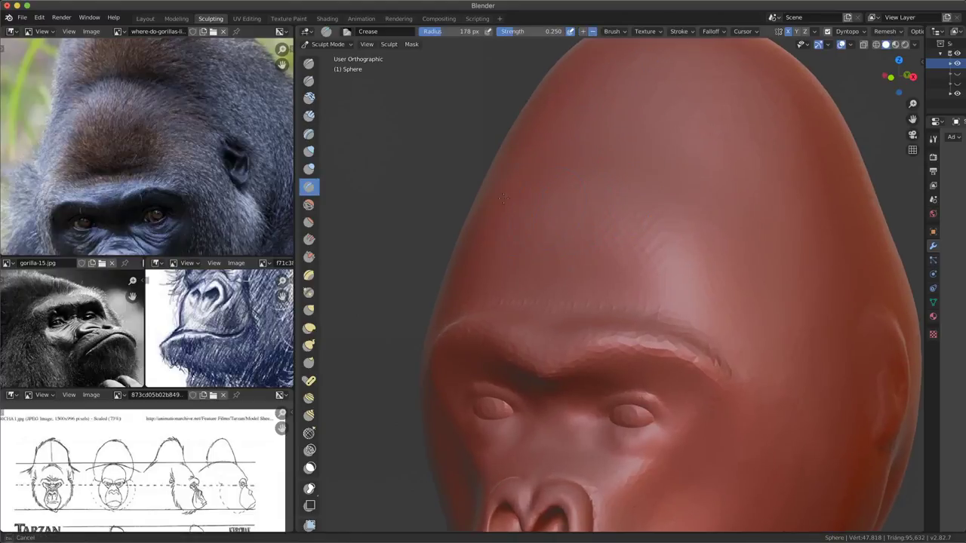
{"action": "left_click_drag", "start_coordinate": [568, 178], "coordinate": [624, 175]}
{"action": "mouse_move", "coordinate": [565, 170]}
{"action": "left_mouse_down"}
{"action": "mouse_move", "coordinate": [696, 210]}
{"action": "mouse_move", "coordinate": [605, 152]}
{"action": "left_mouse_up"}
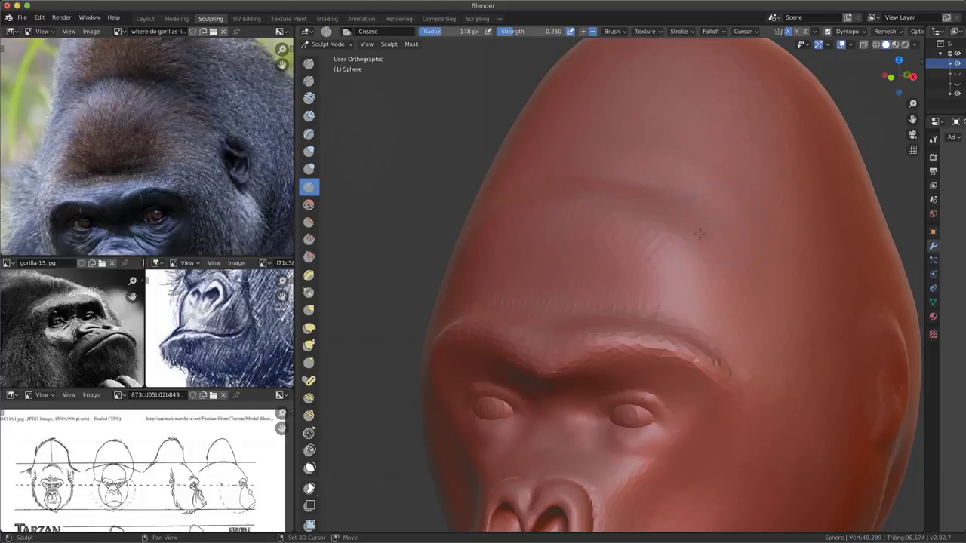
{"action": "left_click_drag", "start_coordinate": [700, 234], "coordinate": [634, 231]}
{"action": "left_click_drag", "start_coordinate": [591, 200], "coordinate": [596, 203]}
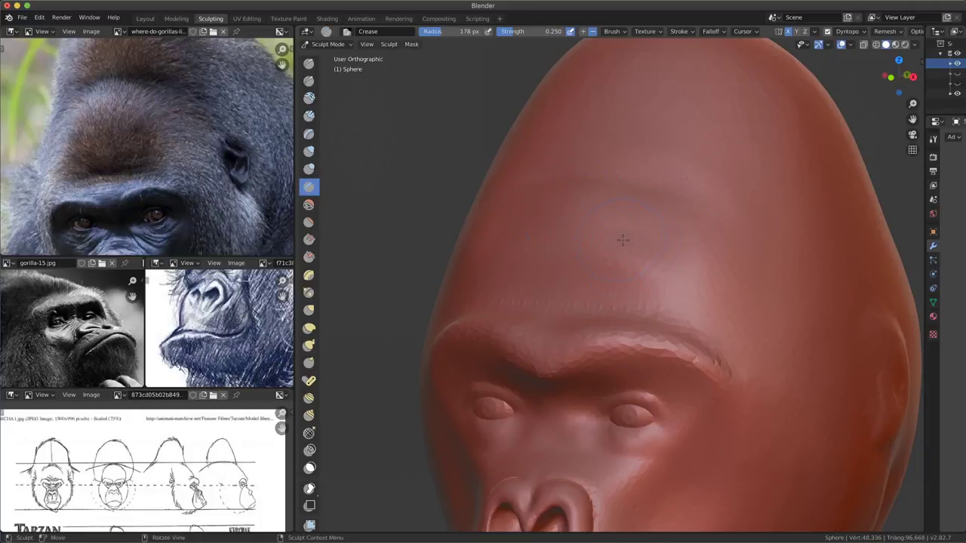
- Set Inflate/Deflate to 216 px, zoom out over the head, and return to the Crease brush
{"action": "key", "text": "i"}
{"action": "key", "text": "f"}
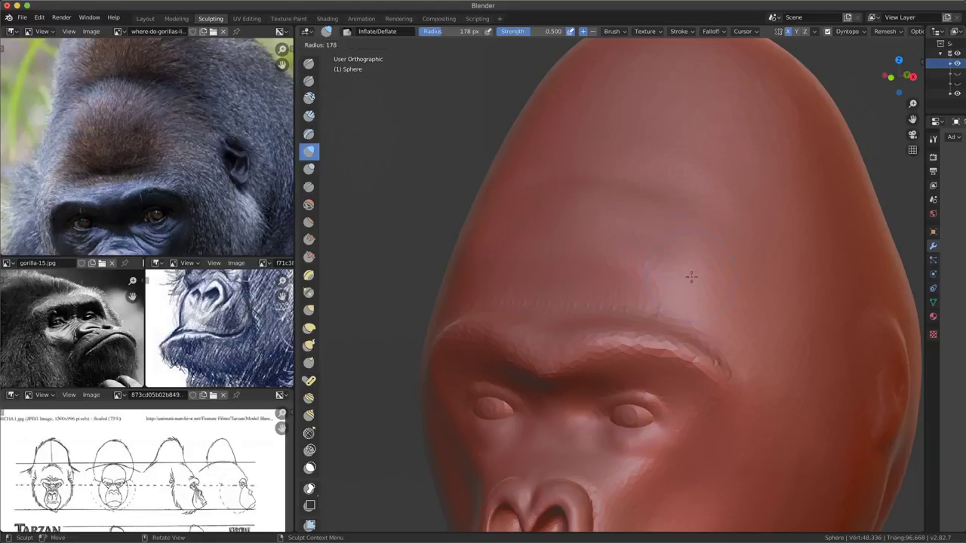
{"action": "left_click", "coordinate": [683, 270]}
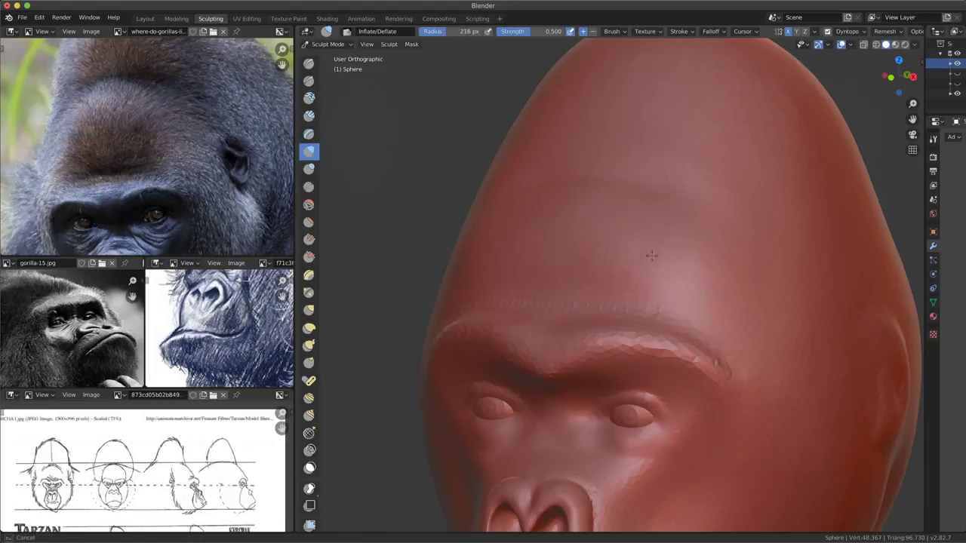
{"action": "mouse_move", "coordinate": [712, 265]}
{"action": "middle_mouse_down", "text": "ctrl"}
{"action": "mouse_move", "coordinate": [707, 305]}
{"action": "mouse_move", "coordinate": [675, 276]}
{"action": "mouse_move", "coordinate": [664, 317]}
{"action": "mouse_move", "coordinate": [589, 276]}
{"action": "mouse_move", "coordinate": [519, 210]}
{"action": "middle_mouse_up", "text": "ctrl"}
{"action": "scroll", "coordinate": [679, 291], "scroll_direction": "up", "scroll_amount": 1}
{"action": "scroll", "coordinate": [664, 287], "scroll_direction": "up", "scroll_amount": 1}
{"action": "key", "text": "shift+c"}
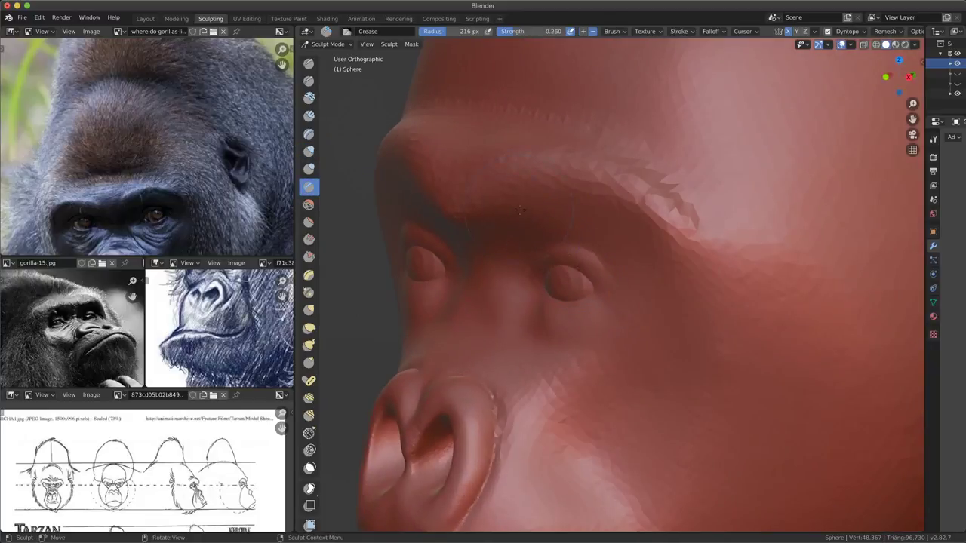
- Enlarge the Crease brush to 266 px and carve a crease along the brow ridge
{"action": "key", "text": "f"}
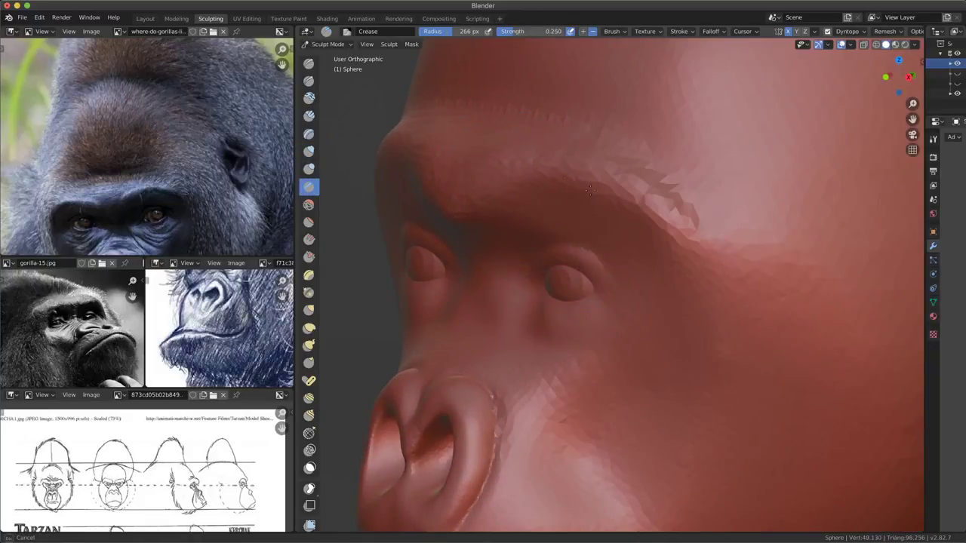
{"action": "left_click_drag", "start_coordinate": [438, 113], "coordinate": [664, 174]}
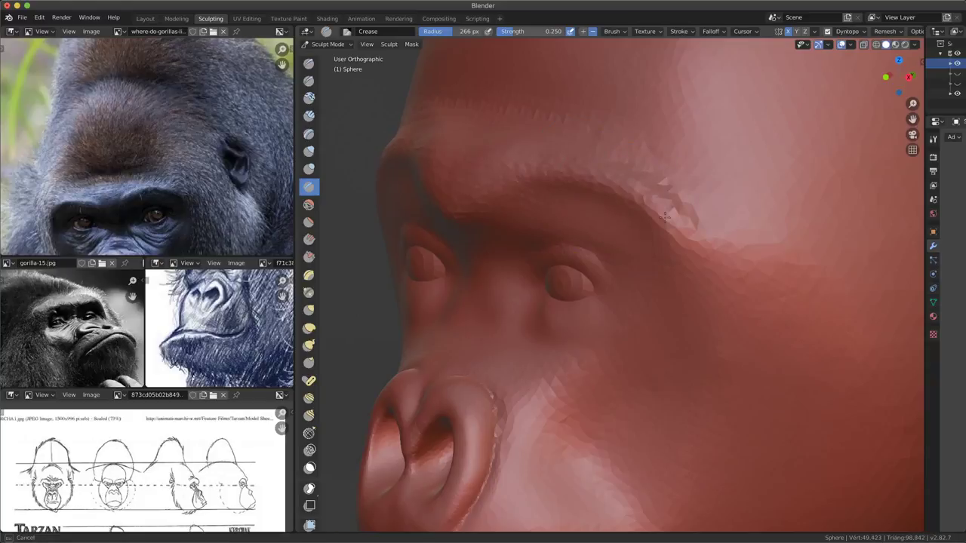
{"action": "left_click_drag", "start_coordinate": [557, 176], "coordinate": [480, 210]}
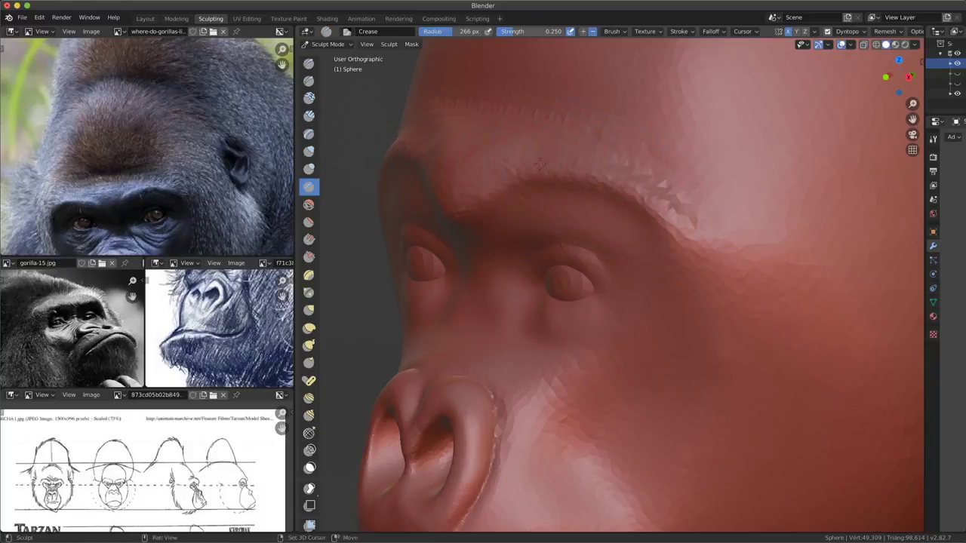
{"action": "left_click_drag", "start_coordinate": [663, 187], "coordinate": [714, 230], "text": "shift"}
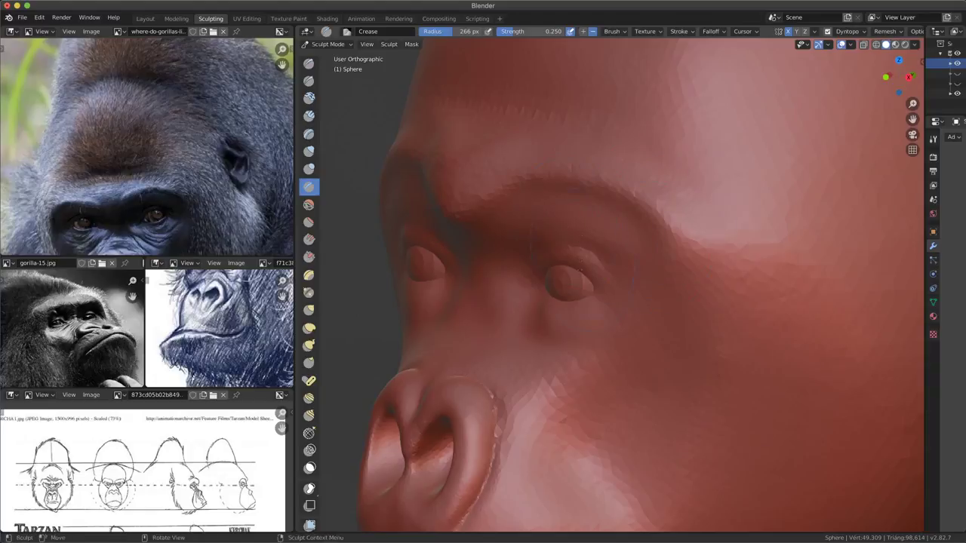
{"action": "mouse_move", "coordinate": [654, 230]}
{"action": "middle_mouse_down"}
{"action": "mouse_move", "coordinate": [564, 238]}
{"action": "mouse_move", "coordinate": [553, 168]}
{"action": "middle_mouse_up"}
- Inflate the brow surface, then orbit to check the profile
{"action": "key", "text": "i"}
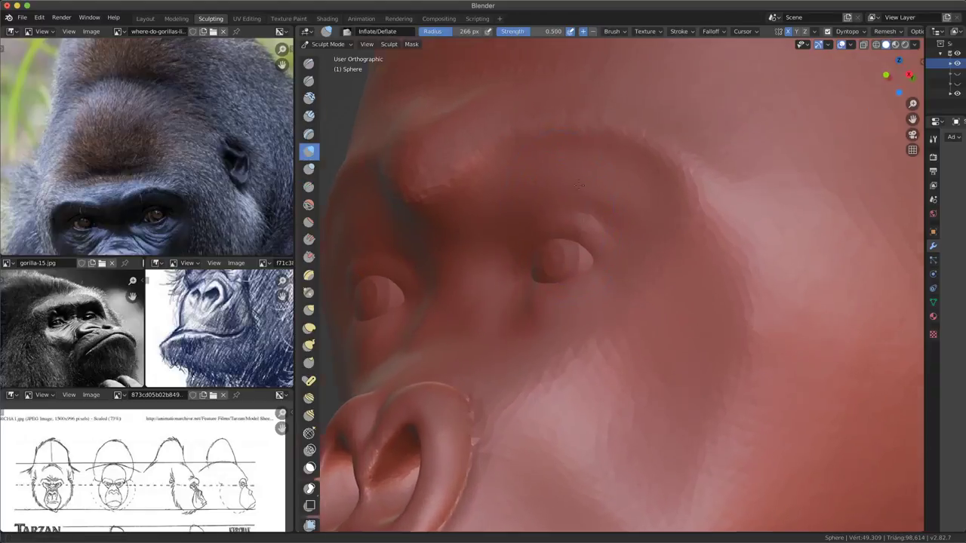
{"action": "left_click_drag", "start_coordinate": [553, 167], "coordinate": [587, 157]}
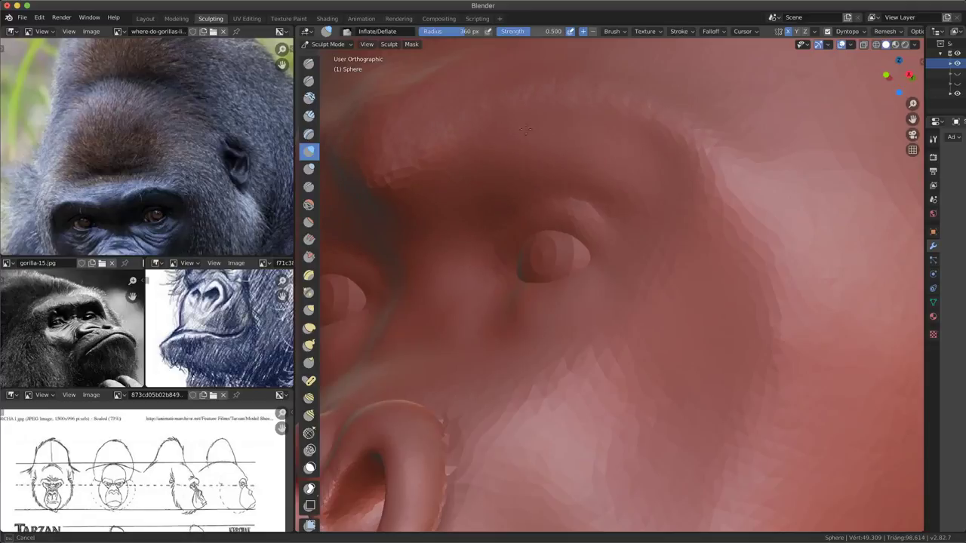
{"action": "left_click_drag", "start_coordinate": [443, 185], "coordinate": [515, 181]}
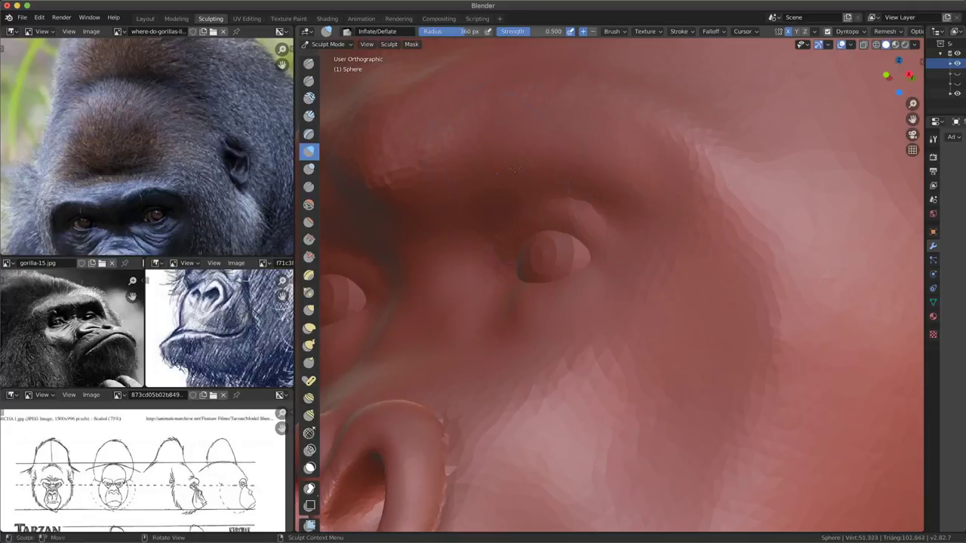
{"action": "middle_click_drag", "start_coordinate": [515, 181], "coordinate": [465, 211]}
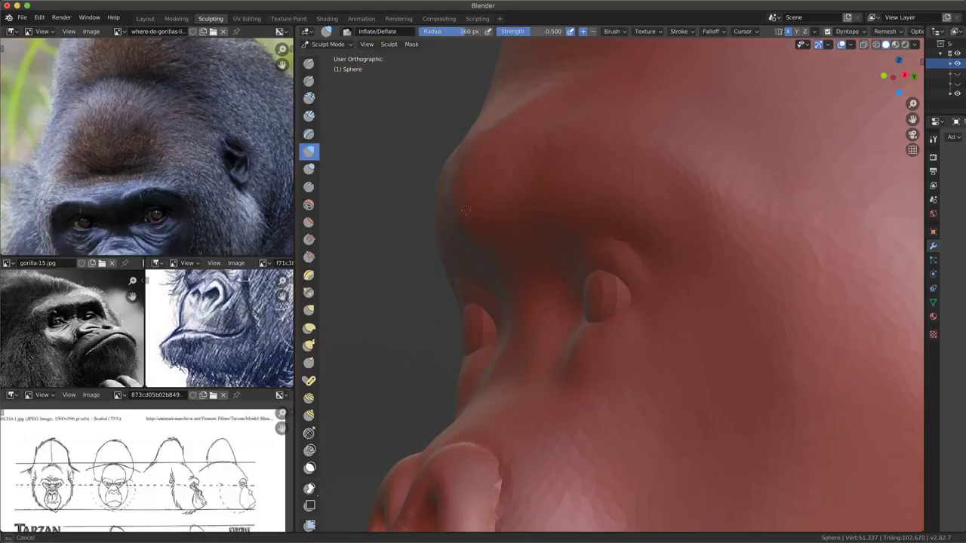
{"action": "middle_click_drag", "start_coordinate": [496, 126], "coordinate": [300, 156]}
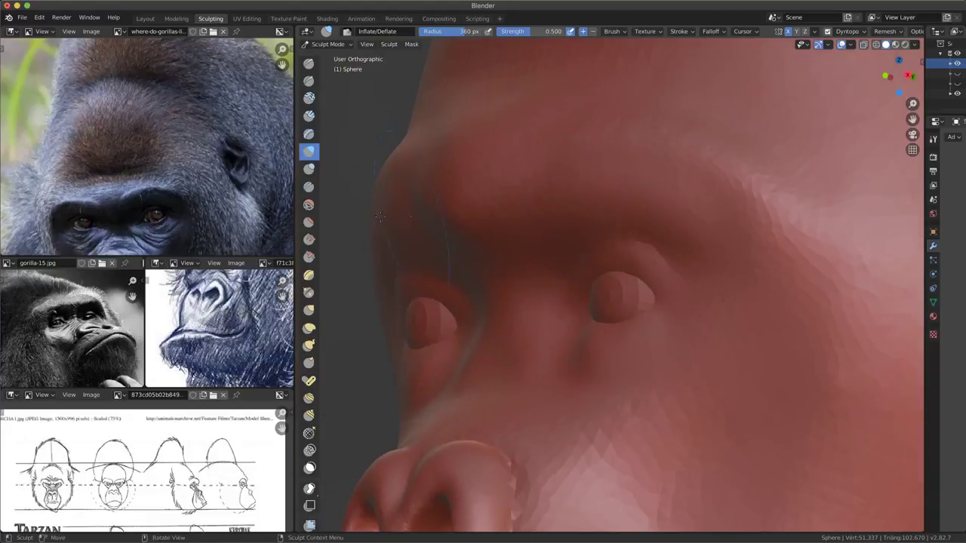
- With the Crease brush at 238 px, deepen the brow ridge fold above both eyes
{"action": "left_click", "coordinate": [309, 187]}
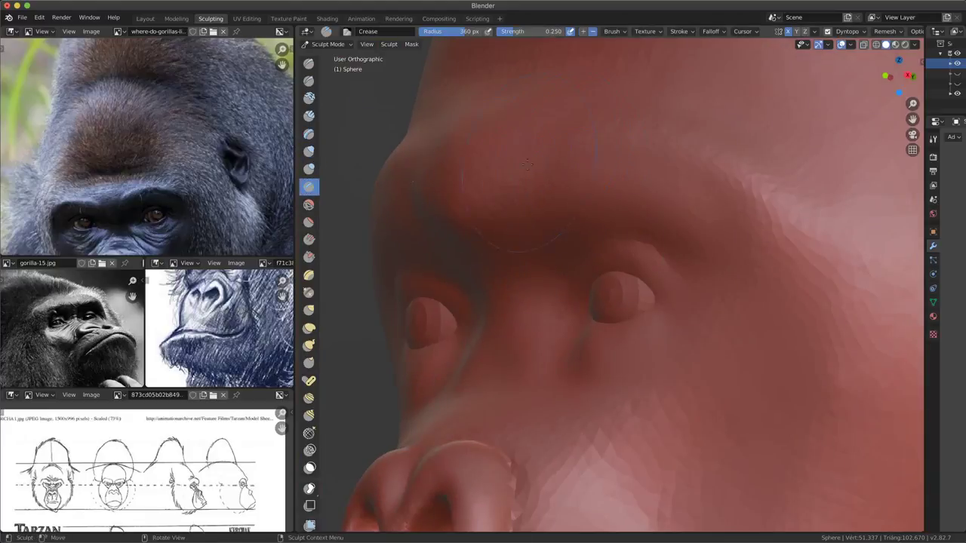
{"action": "key", "text": "f"}
{"action": "left_click", "coordinate": [487, 188]}
{"action": "left_click_drag", "start_coordinate": [471, 184], "coordinate": [636, 145]}
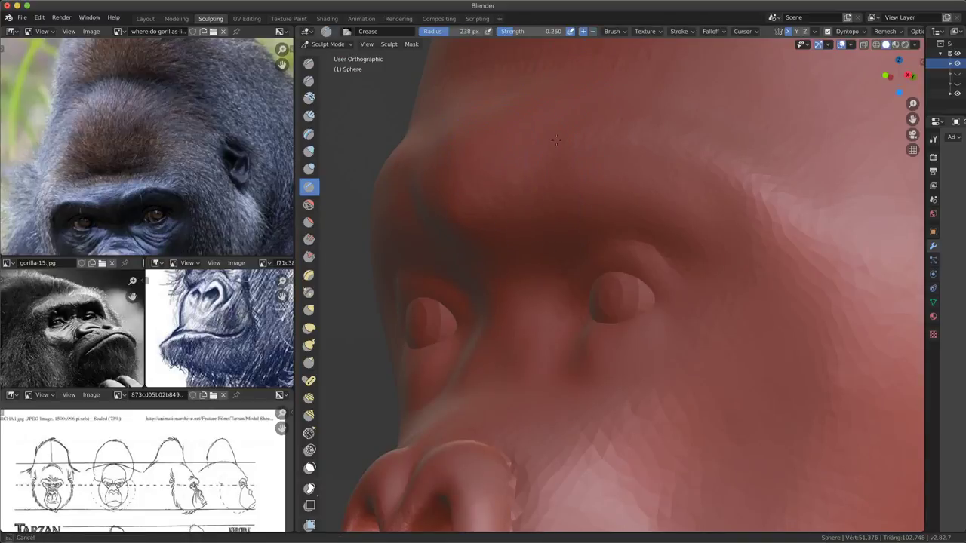
{"action": "mouse_move", "coordinate": [557, 145]}
{"action": "left_mouse_down"}
{"action": "mouse_move", "coordinate": [718, 176]}
{"action": "mouse_move", "coordinate": [504, 170]}
{"action": "left_mouse_up"}
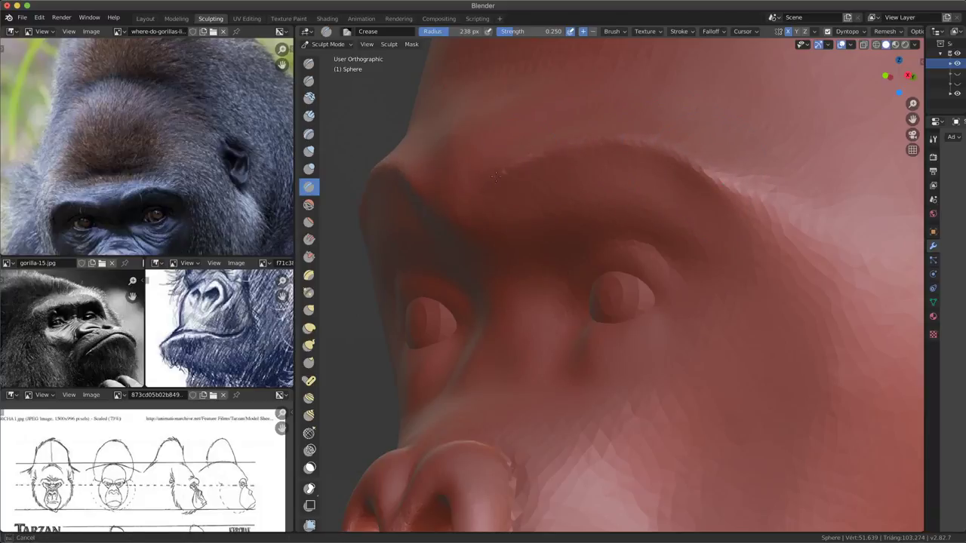
{"action": "left_click_drag", "start_coordinate": [575, 153], "coordinate": [711, 168]}
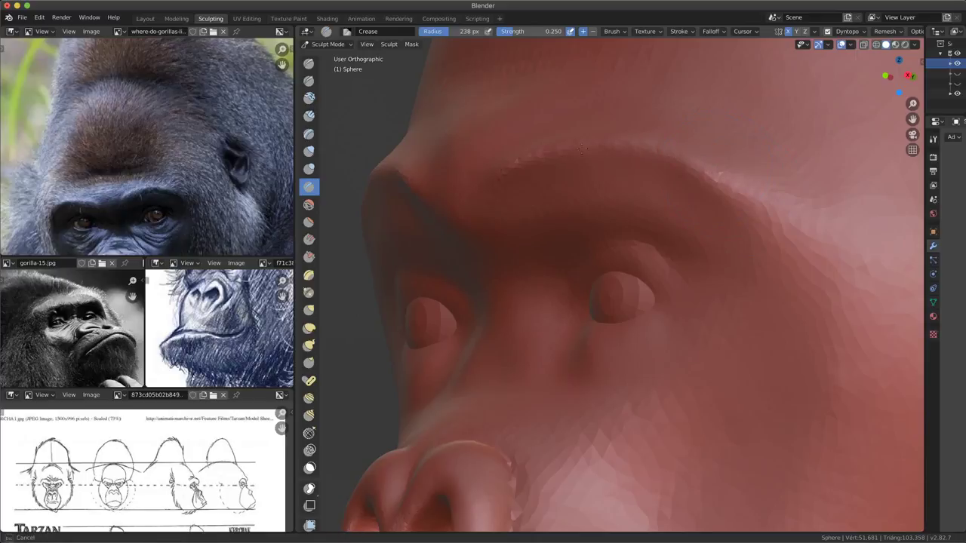
{"action": "scroll", "coordinate": [611, 287], "scroll_direction": "down", "scroll_amount": 2}
{"action": "scroll", "coordinate": [611, 287], "scroll_direction": "down", "scroll_amount": 2}
- Frame the whole gorilla face in the reference photo for comparison
{"action": "scroll", "coordinate": [611, 287], "scroll_direction": "down", "scroll_amount": 1}
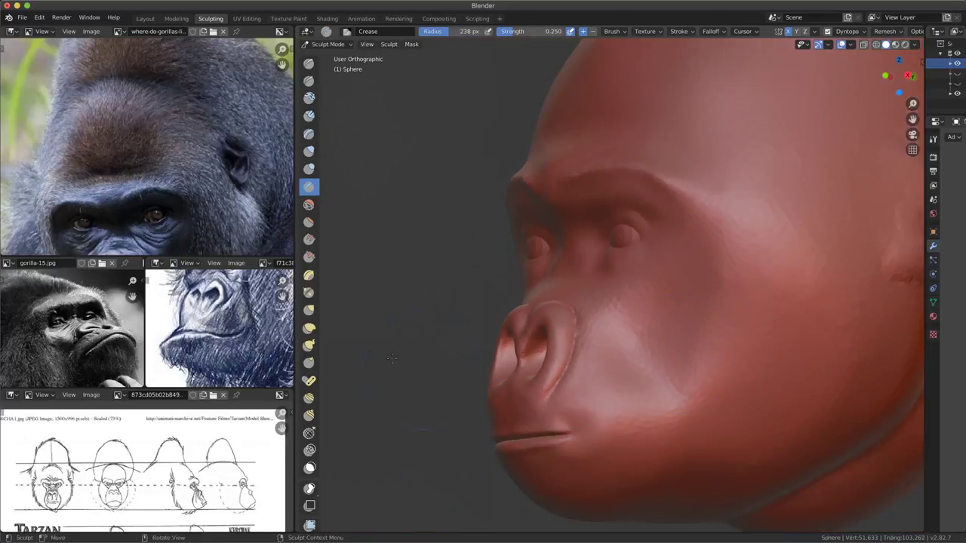
{"action": "middle_click_drag", "start_coordinate": [147, 188], "coordinate": [151, 241], "text": "ctrl"}
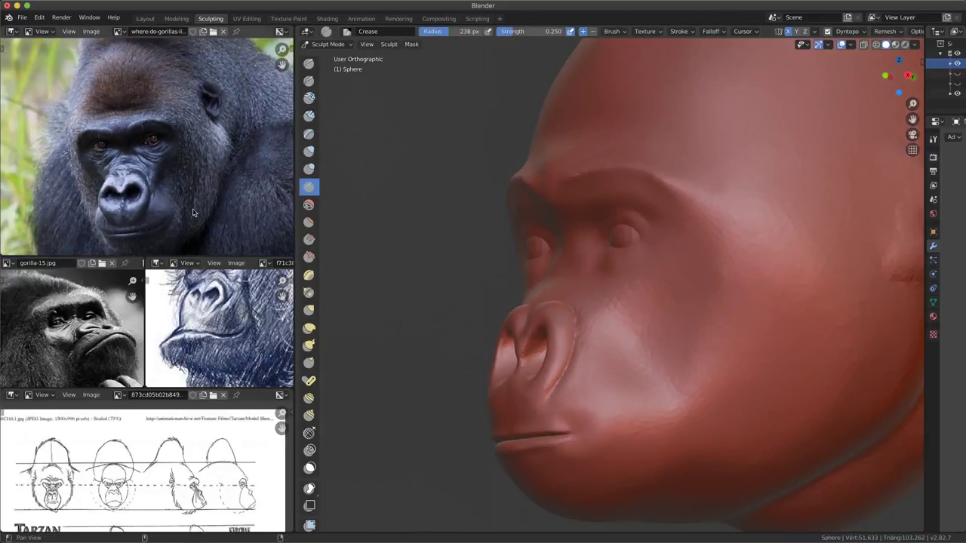
{"action": "scroll", "coordinate": [234, 334], "scroll_direction": "up", "scroll_amount": 3}
{"action": "scroll", "coordinate": [240, 347], "scroll_direction": "up", "scroll_amount": 2}
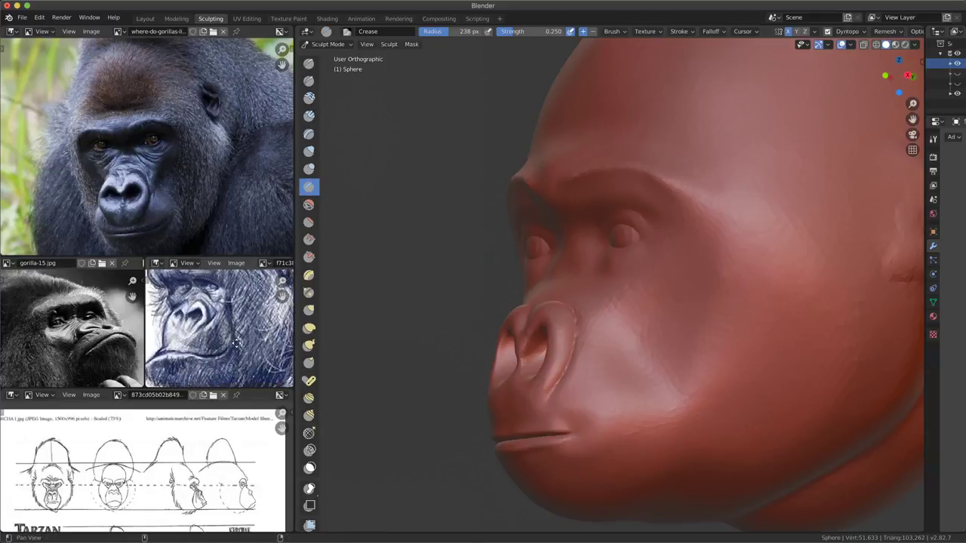
{"action": "scroll", "coordinate": [241, 346], "scroll_direction": "up", "scroll_amount": 2}
{"action": "scroll", "coordinate": [728, 264], "scroll_direction": "up", "scroll_amount": 1}
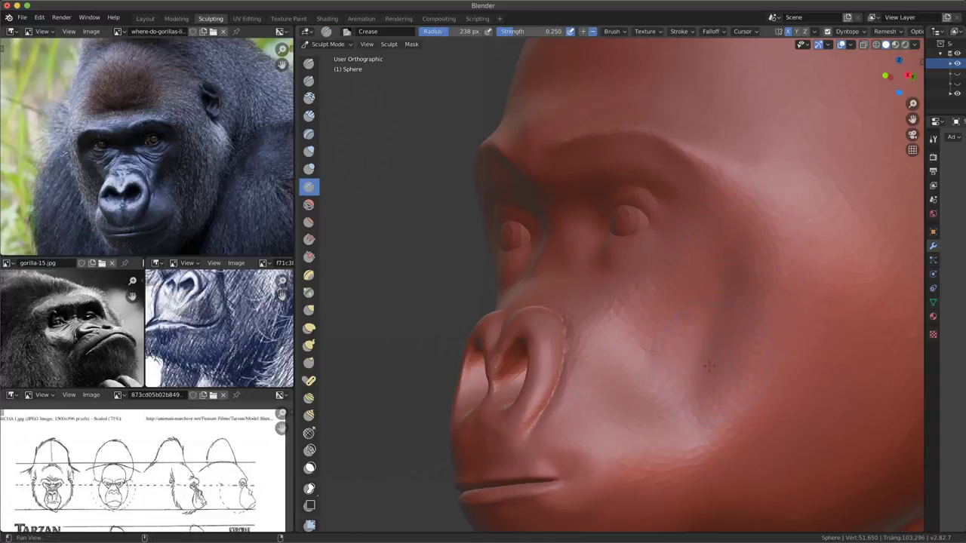
- Orbit around the head to a lower side view of the muzzle
{"action": "middle_click_drag", "start_coordinate": [708, 366], "coordinate": [696, 305]}
{"action": "middle_click_drag", "start_coordinate": [681, 410], "coordinate": [656, 243]}
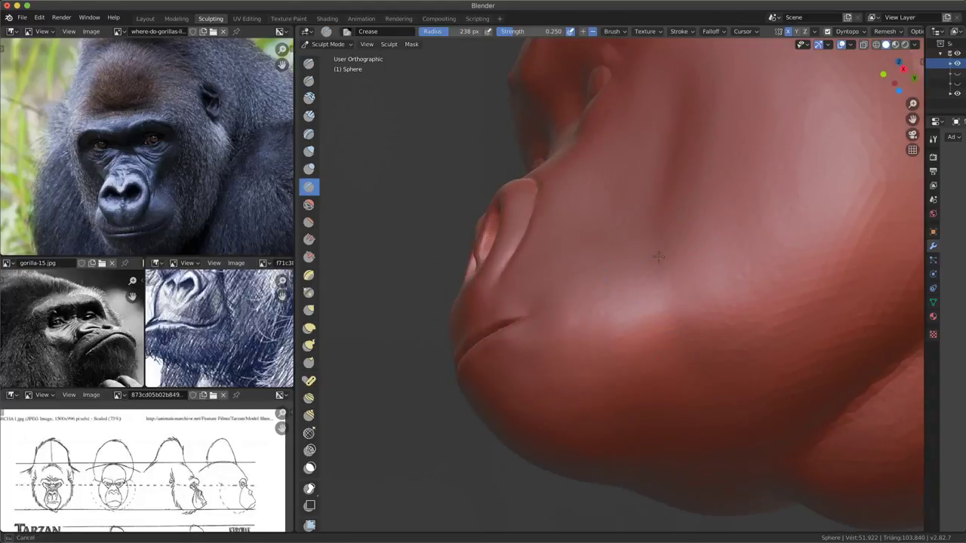
{"action": "middle_click_drag", "start_coordinate": [666, 384], "coordinate": [673, 259]}
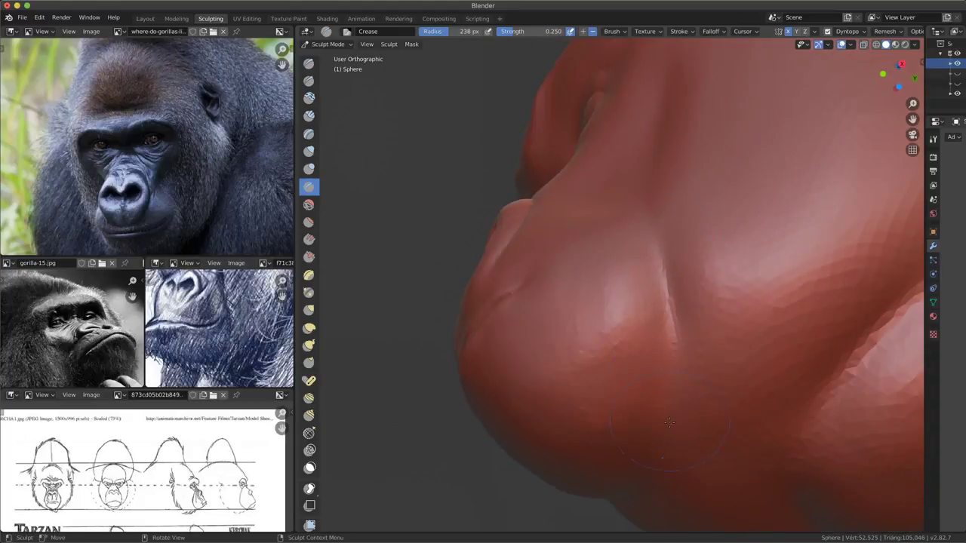
{"action": "middle_click_drag", "start_coordinate": [691, 289], "coordinate": [729, 296]}
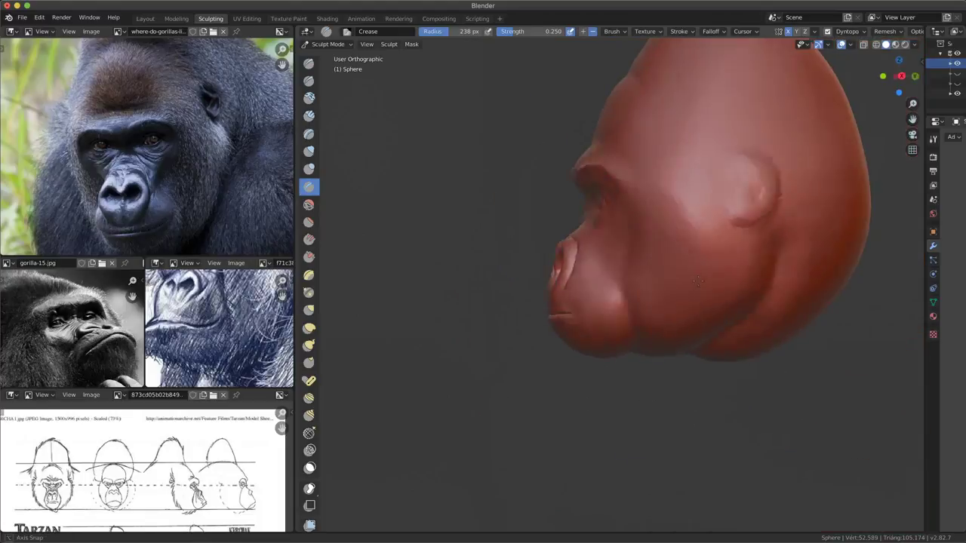
{"action": "scroll", "coordinate": [728, 296], "scroll_direction": "up", "scroll_amount": 3}
{"action": "middle_click_drag", "start_coordinate": [714, 248], "coordinate": [696, 123]}
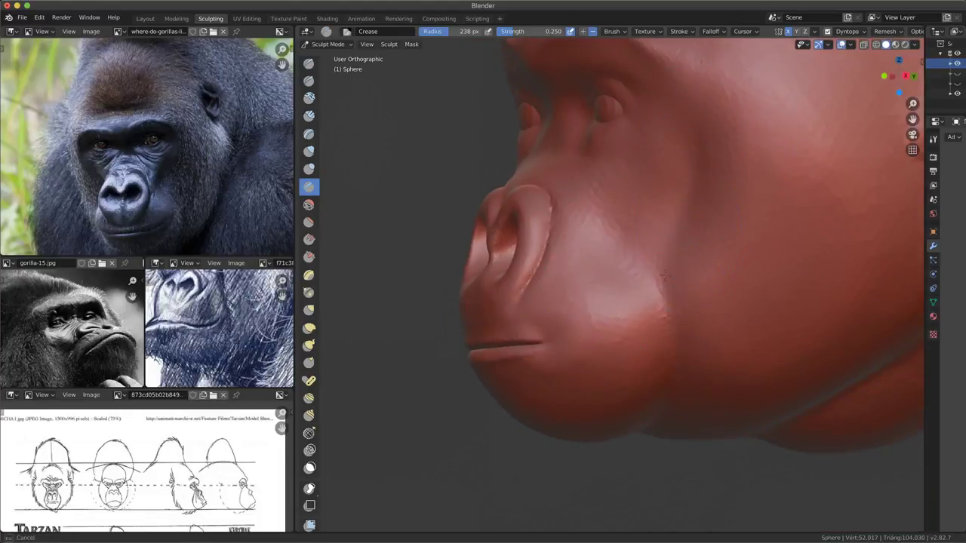
{"action": "middle_click_drag", "start_coordinate": [665, 276], "coordinate": [672, 308]}
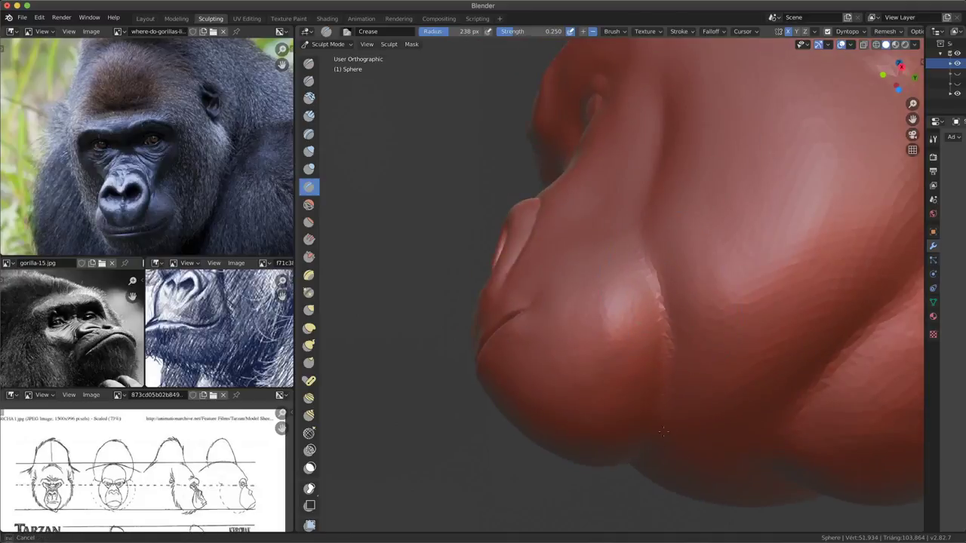
- Carve a Crease brush fold down the side of the muzzle and check it
{"action": "middle_click_drag", "start_coordinate": [663, 432], "coordinate": [679, 325]}
{"action": "left_click_drag", "start_coordinate": [682, 256], "coordinate": [685, 355]}
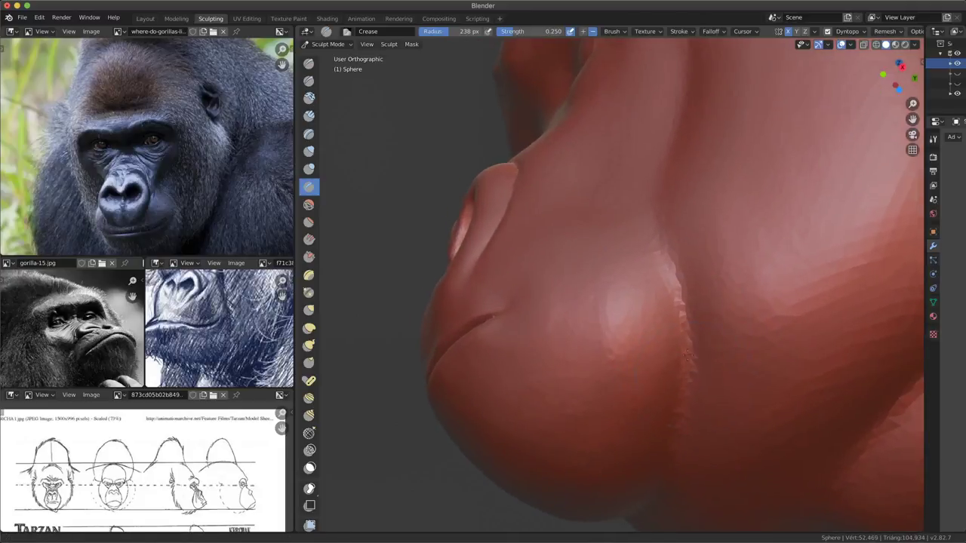
{"action": "middle_click_drag", "start_coordinate": [685, 353], "coordinate": [681, 178], "text": "shift"}
{"action": "middle_click_drag", "start_coordinate": [663, 301], "coordinate": [664, 309]}
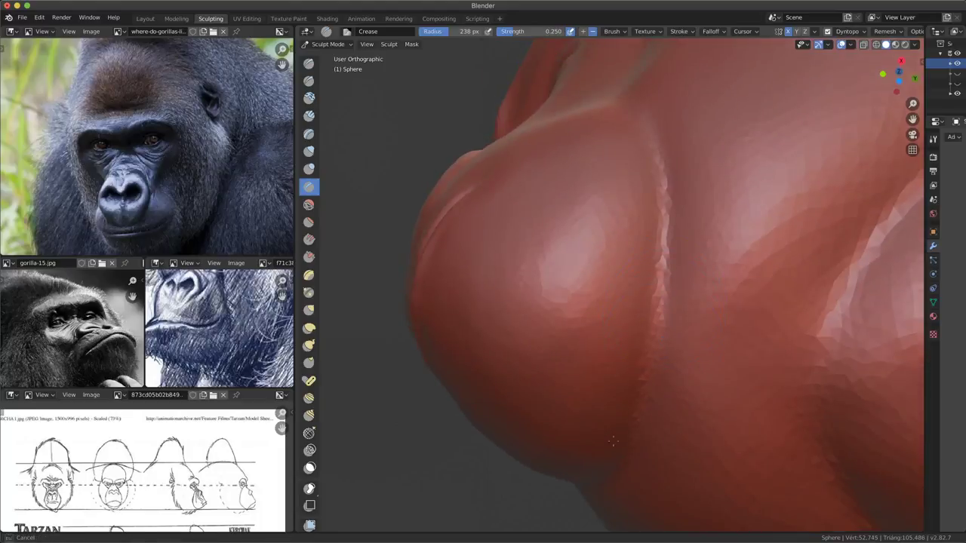
{"action": "middle_click_drag", "start_coordinate": [657, 289], "coordinate": [668, 288]}
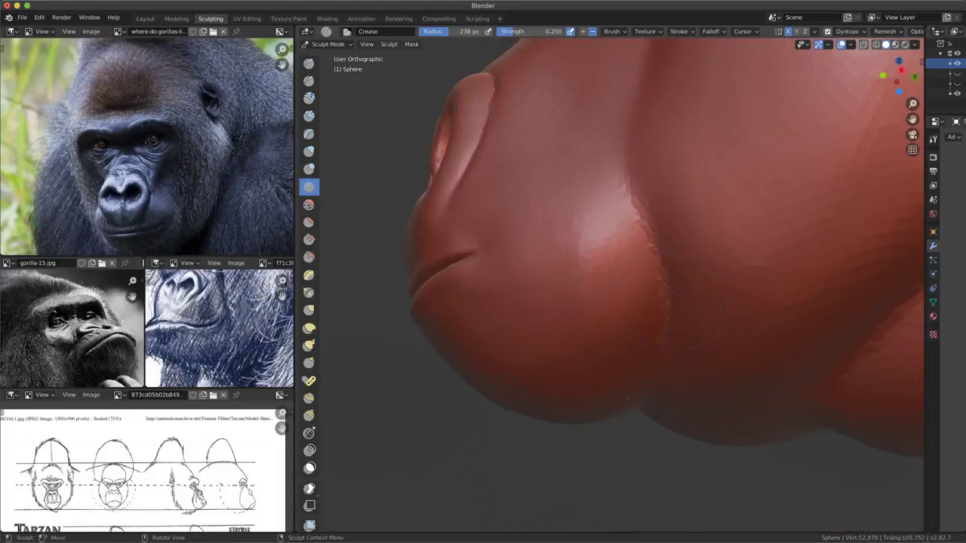
{"action": "middle_click_drag", "start_coordinate": [664, 242], "coordinate": [641, 248]}
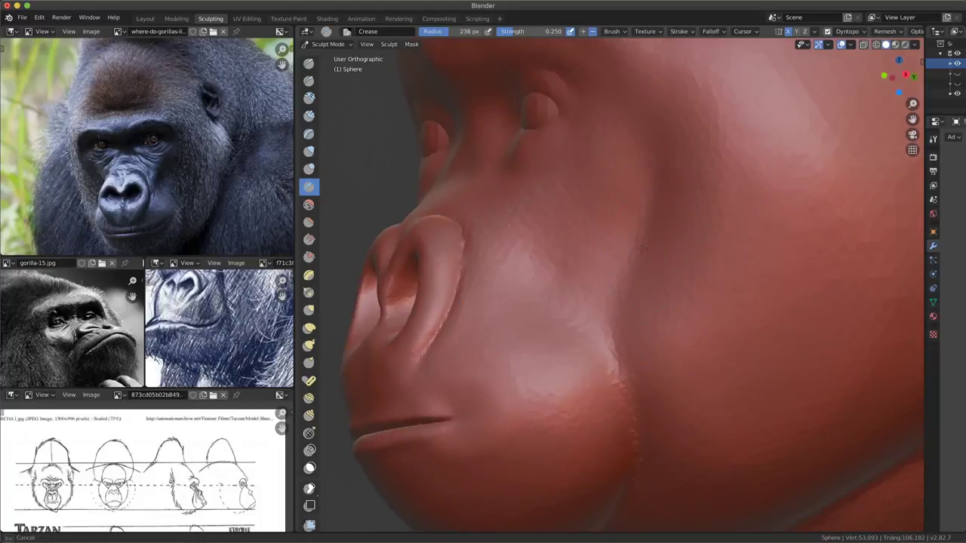
- Orbit out to a three-quarter view of the whole head
{"action": "scroll", "coordinate": [645, 166], "scroll_direction": "down", "scroll_amount": 4}
{"action": "middle_click_drag", "start_coordinate": [637, 162], "coordinate": [619, 151]}
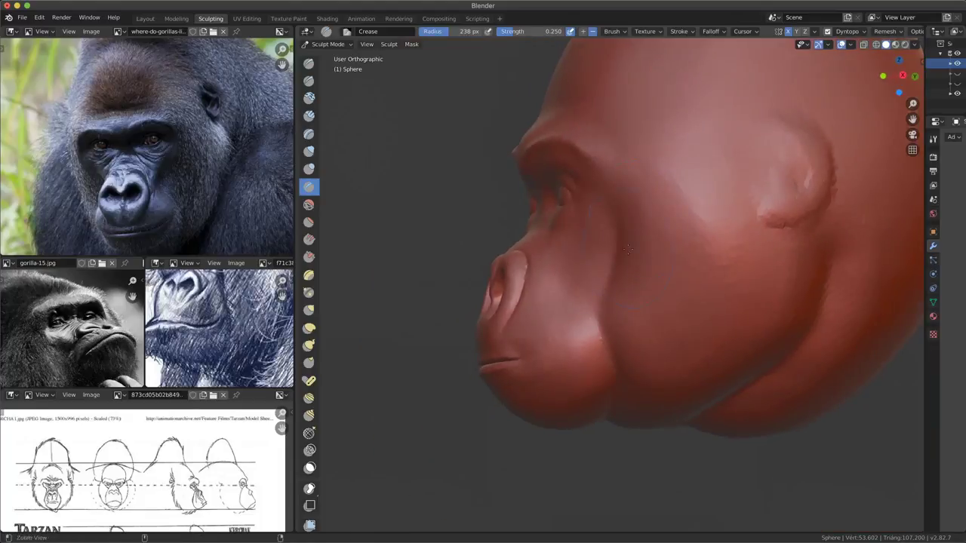
{"action": "scroll", "coordinate": [608, 145], "scroll_direction": "up", "scroll_amount": 4}
{"action": "scroll", "coordinate": [615, 276], "scroll_direction": "down", "scroll_amount": 3}
{"action": "mouse_move", "coordinate": [614, 276]}
{"action": "middle_mouse_down"}
{"action": "mouse_move", "coordinate": [737, 363]}
{"action": "mouse_move", "coordinate": [694, 381]}
{"action": "mouse_move", "coordinate": [720, 366]}
{"action": "middle_mouse_up"}
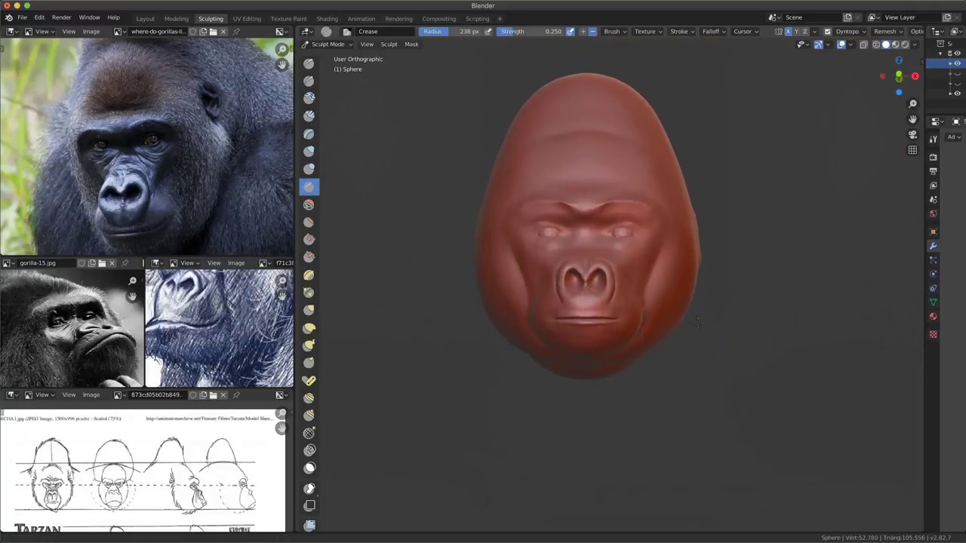
- Switch to the Grab brush and set its radius to 482 px
{"action": "scroll", "coordinate": [720, 366], "scroll_direction": "up", "scroll_amount": 2}
{"action": "key", "text": "g"}
{"action": "key", "text": "f"}
{"action": "left_click", "coordinate": [745, 358]}
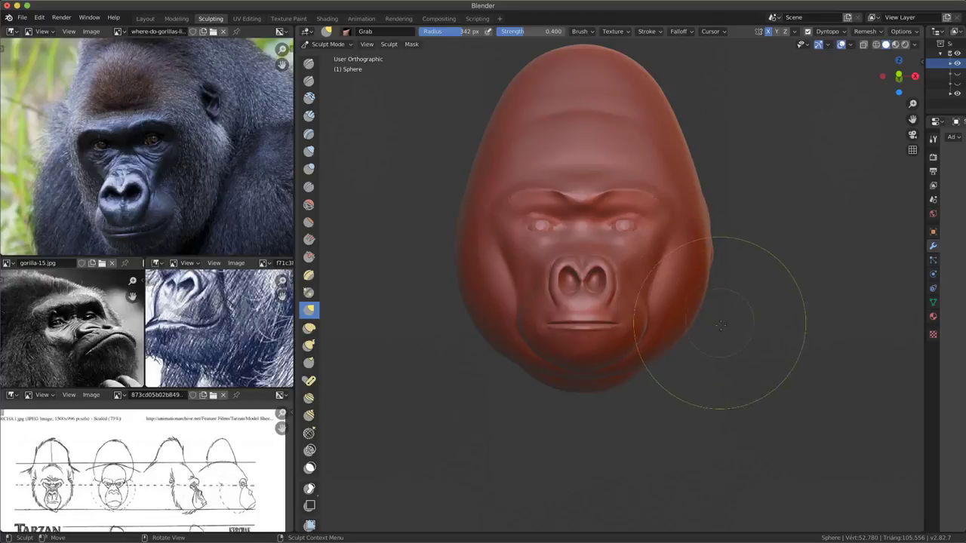
{"action": "key", "text": "f"}
{"action": "left_click", "coordinate": [717, 347]}
{"action": "key", "text": "ctrl+z"}
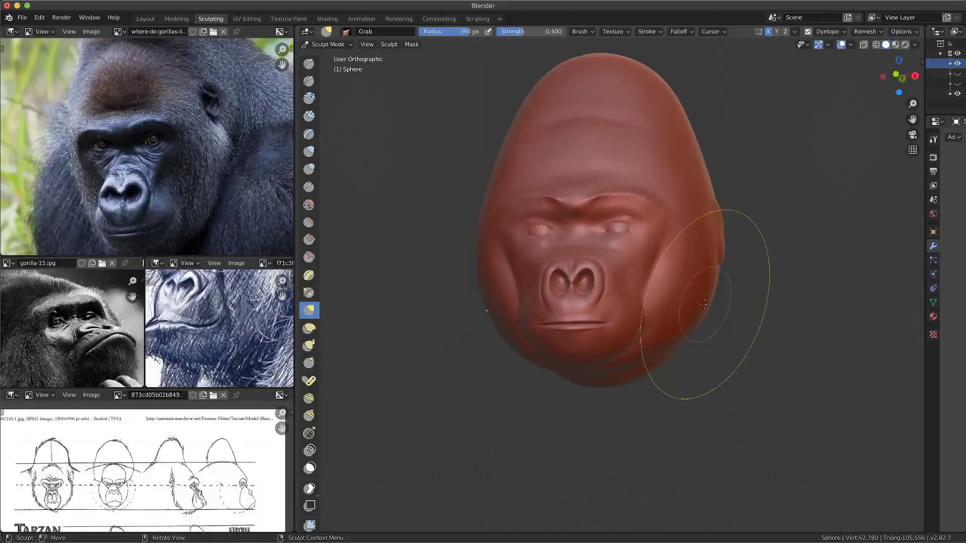
{"action": "key", "text": "f"}
{"action": "left_click", "coordinate": [708, 307]}
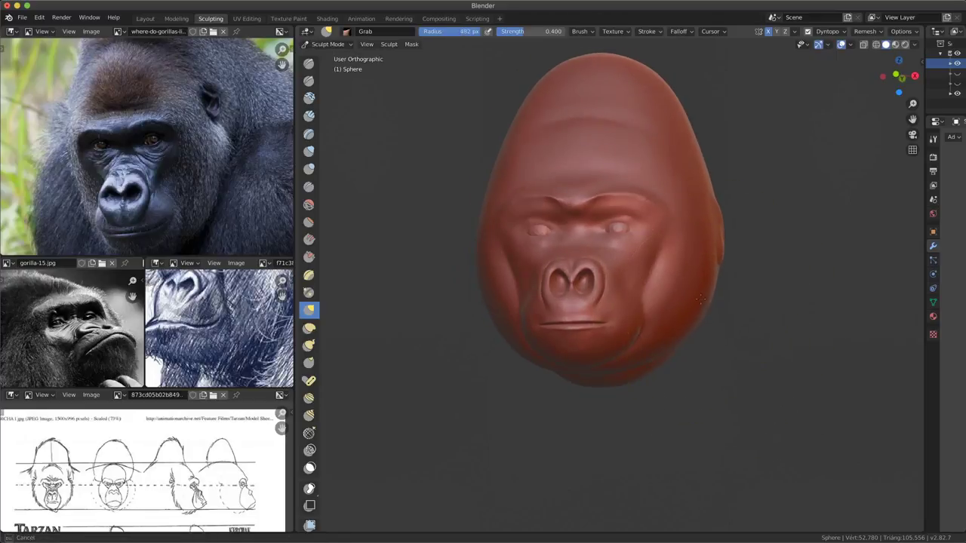
- Pull the right side of the head outward with the Grab brush
{"action": "left_click_drag", "start_coordinate": [704, 291], "coordinate": [709, 260]}
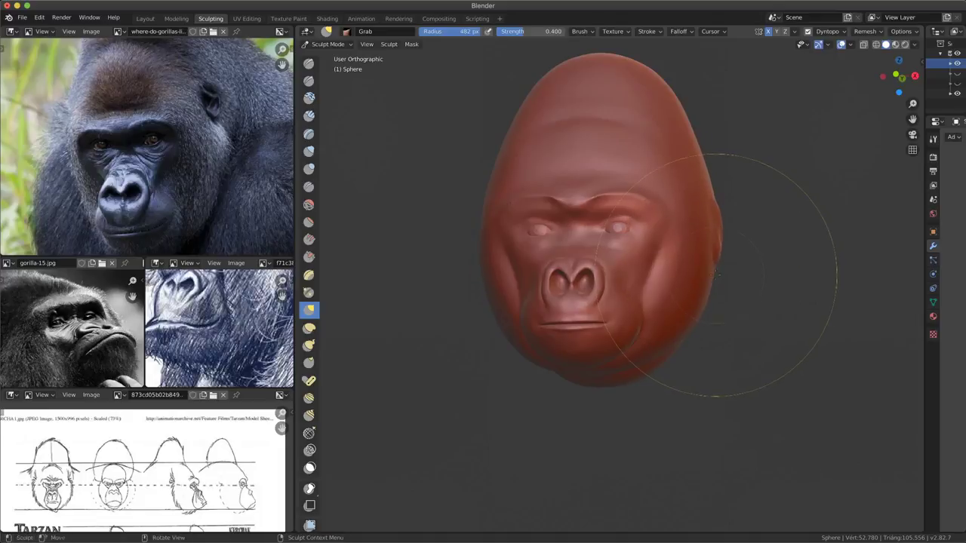
{"action": "mouse_move", "coordinate": [715, 275]}
{"action": "middle_mouse_down"}
{"action": "mouse_move", "coordinate": [672, 362]}
{"action": "mouse_move", "coordinate": [715, 346]}
{"action": "middle_mouse_up"}
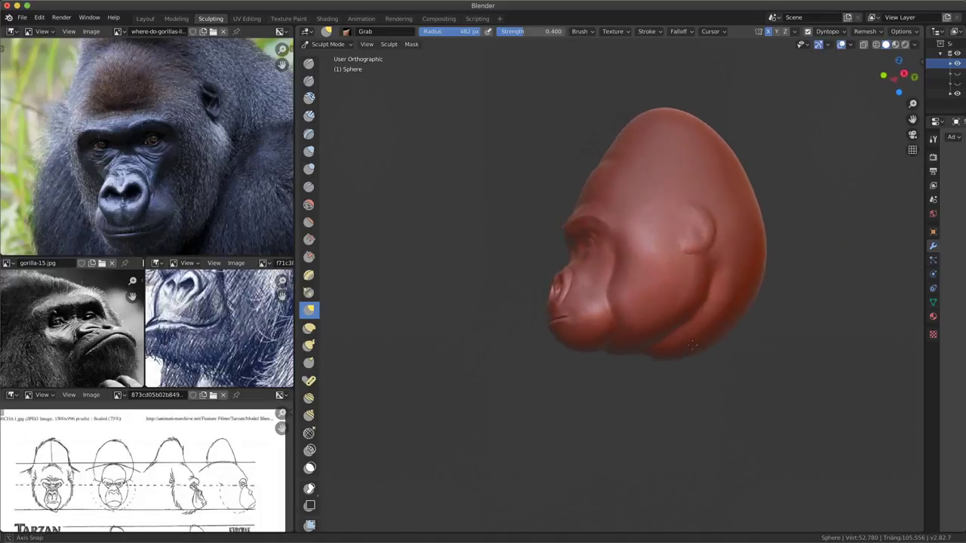
{"action": "scroll", "coordinate": [709, 340], "scroll_direction": "up", "scroll_amount": 1}
- Orbit and zoom in to a close view of the gorilla's ear
{"action": "scroll", "coordinate": [694, 324], "scroll_direction": "up", "scroll_amount": 2}
{"action": "scroll", "coordinate": [664, 305], "scroll_direction": "up", "scroll_amount": 3}
{"action": "mouse_move", "coordinate": [664, 304]}
{"action": "middle_mouse_down"}
{"action": "mouse_move", "coordinate": [657, 295]}
{"action": "mouse_move", "coordinate": [709, 300]}
{"action": "mouse_move", "coordinate": [682, 323]}
{"action": "mouse_move", "coordinate": [410, 259]}
{"action": "middle_mouse_up"}
{"action": "scroll", "coordinate": [710, 301], "scroll_direction": "up", "scroll_amount": 3}
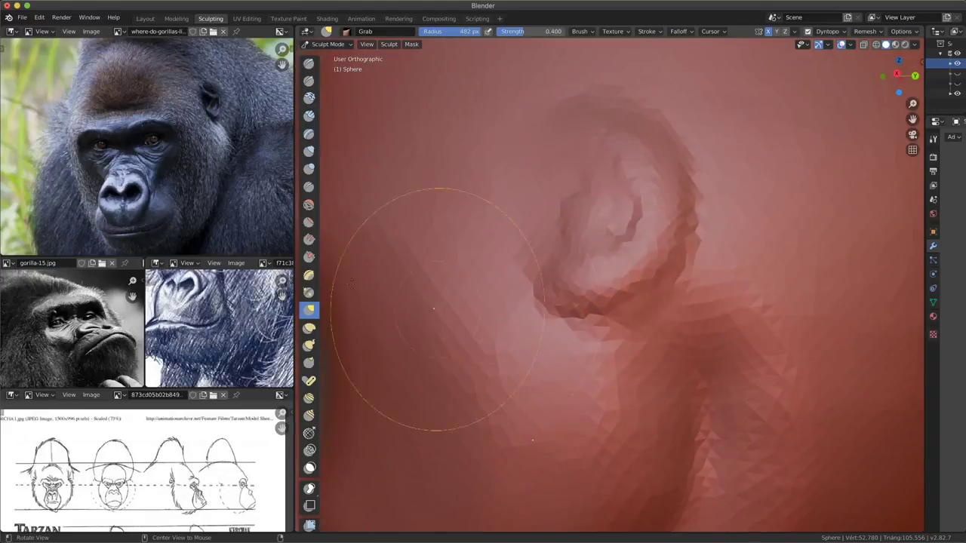
{"action": "scroll", "coordinate": [188, 196], "scroll_direction": "up", "scroll_amount": 3}
{"action": "middle_click_drag", "start_coordinate": [254, 210], "coordinate": [201, 225]}
{"action": "scroll", "coordinate": [219, 324], "scroll_direction": "up", "scroll_amount": 2}
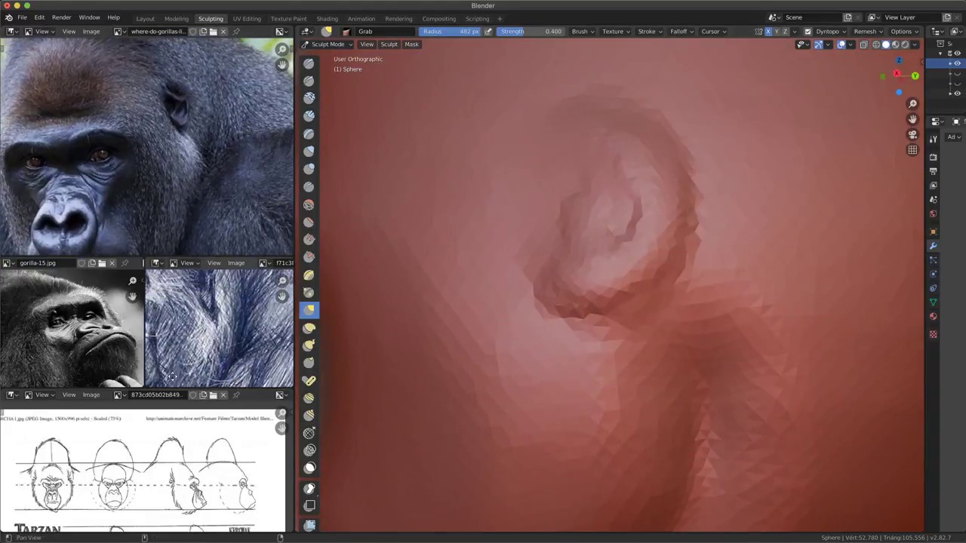
{"action": "scroll", "coordinate": [219, 325], "scroll_direction": "up", "scroll_amount": 2}
{"action": "scroll", "coordinate": [219, 324], "scroll_direction": "up", "scroll_amount": 1}
{"action": "scroll", "coordinate": [139, 324], "scroll_direction": "up", "scroll_amount": 3}
{"action": "scroll", "coordinate": [139, 324], "scroll_direction": "up", "scroll_amount": 1}
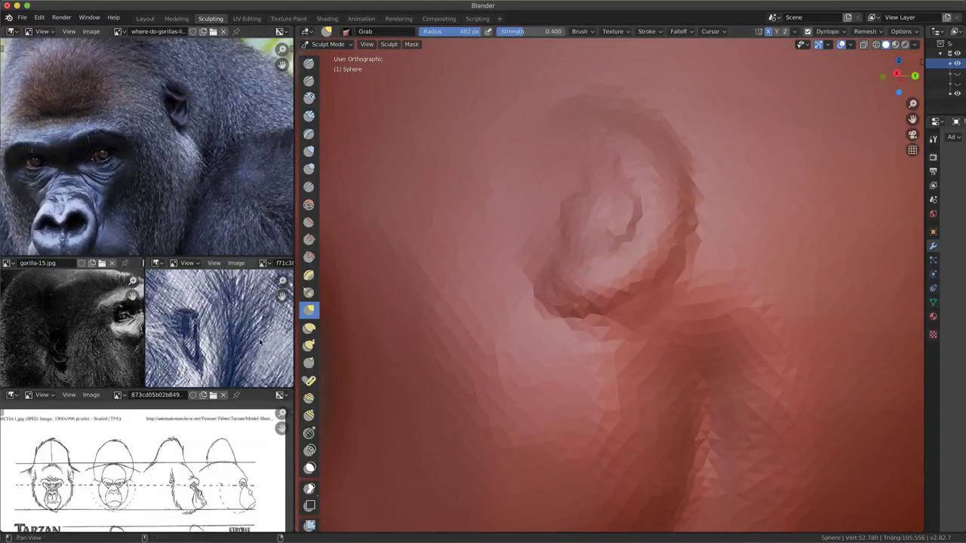
{"action": "middle_click_drag", "start_coordinate": [679, 302], "coordinate": [755, 269]}
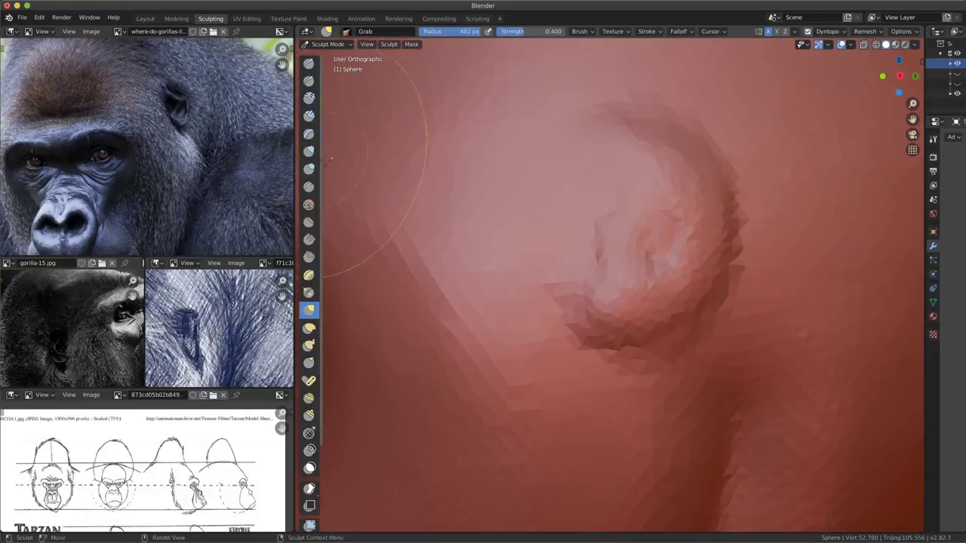
- Inflate the ear rim and inner folds with a 158 px Inflate/Deflate brush
{"action": "left_click", "coordinate": [309, 151]}
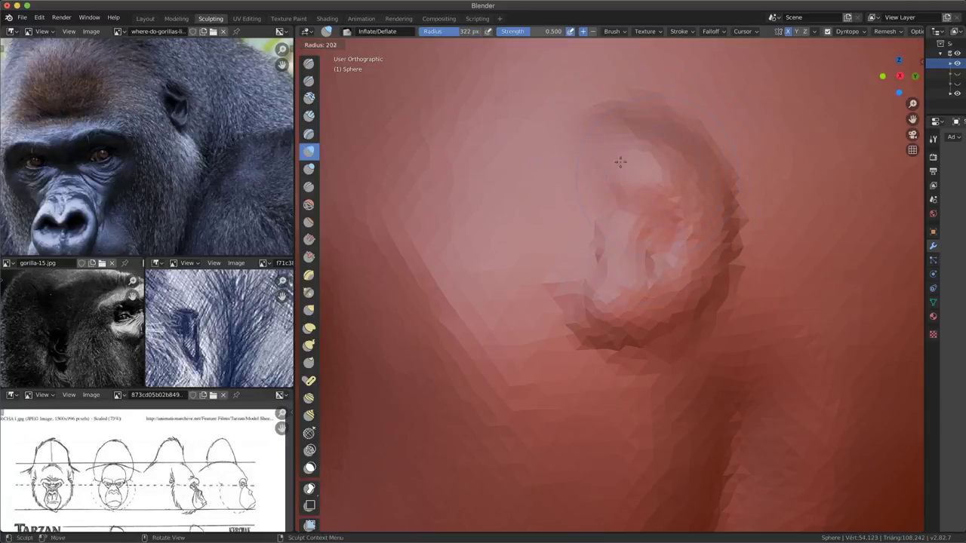
{"action": "key", "text": "f"}
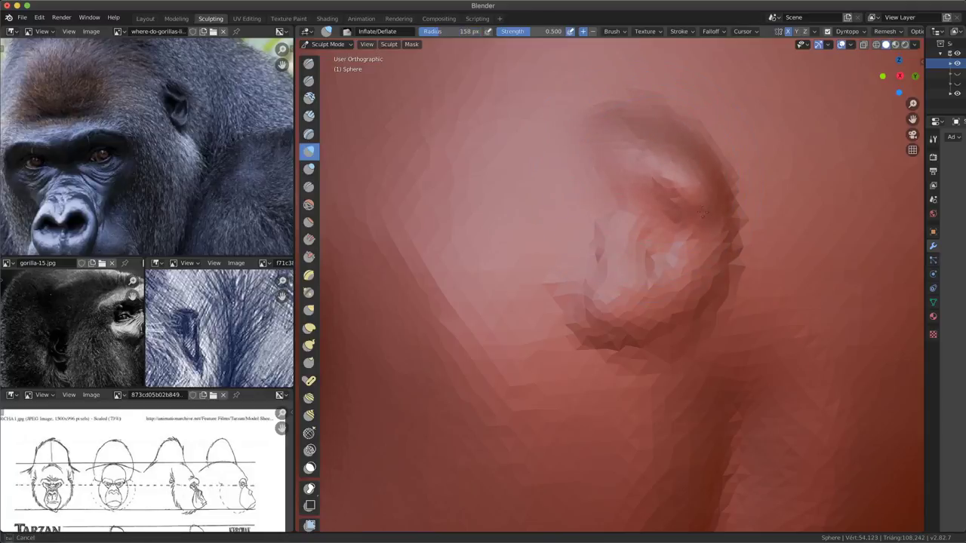
{"action": "left_click_drag", "start_coordinate": [684, 256], "coordinate": [644, 330]}
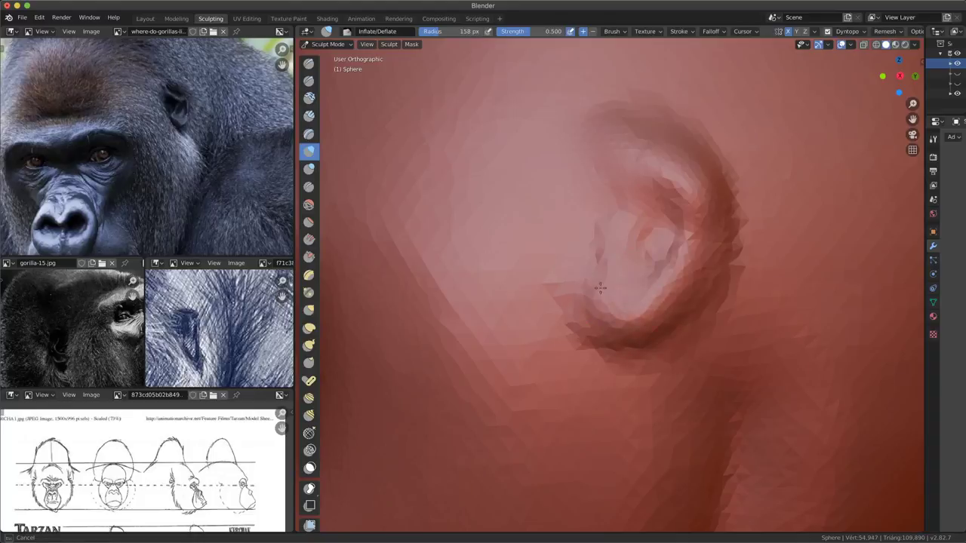
{"action": "mouse_move", "coordinate": [600, 287]}
{"action": "left_mouse_down"}
{"action": "mouse_move", "coordinate": [678, 319]}
{"action": "mouse_move", "coordinate": [718, 254]}
{"action": "mouse_move", "coordinate": [670, 302]}
{"action": "mouse_move", "coordinate": [717, 241]}
{"action": "left_mouse_up"}
{"action": "left_click_drag", "start_coordinate": [684, 175], "coordinate": [664, 174]}
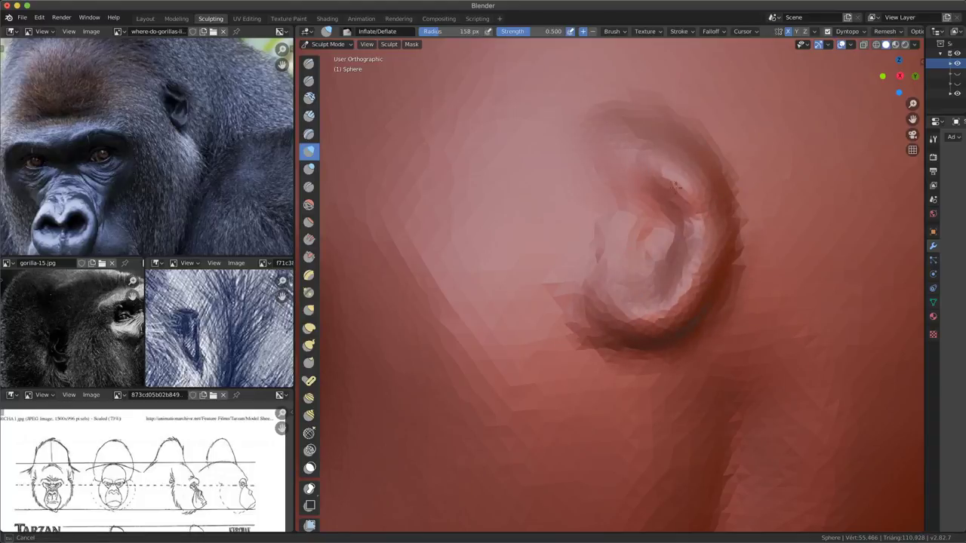
{"action": "left_click_drag", "start_coordinate": [682, 288], "coordinate": [682, 288]}
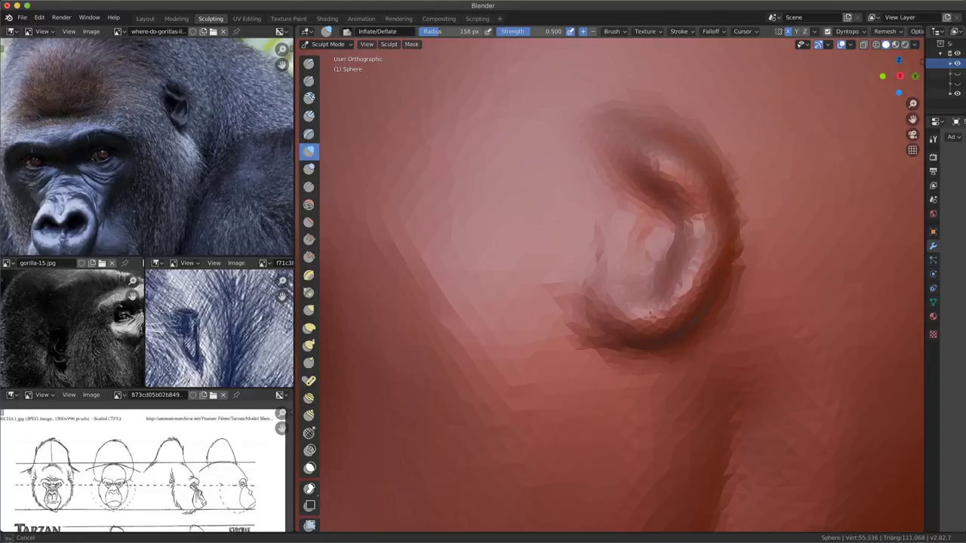
- Reshape the ear's upper fold and inner cavity with the Thumb brush
{"action": "left_click", "coordinate": [309, 363]}
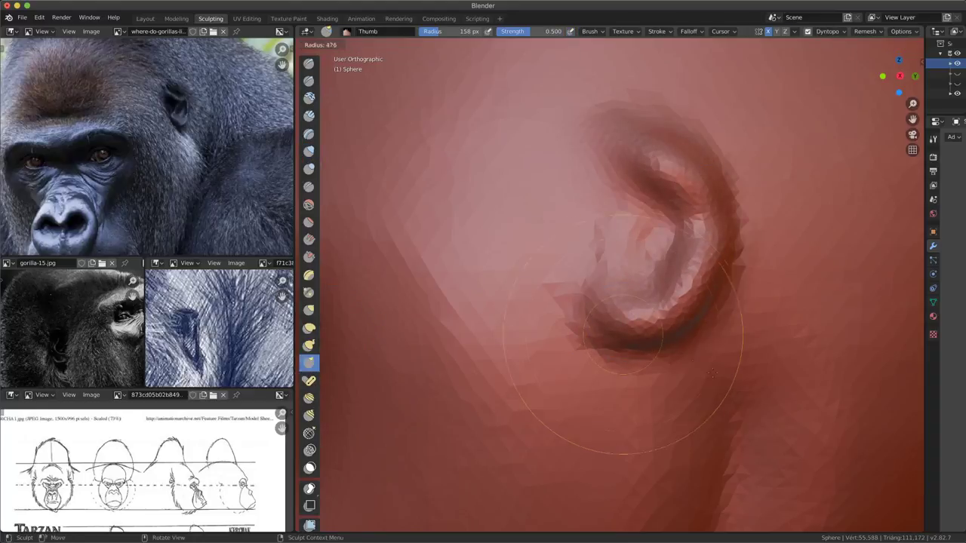
{"action": "mouse_move", "coordinate": [706, 197]}
{"action": "left_mouse_down"}
{"action": "mouse_move", "coordinate": [715, 190]}
{"action": "mouse_move", "coordinate": [705, 198]}
{"action": "left_mouse_up"}
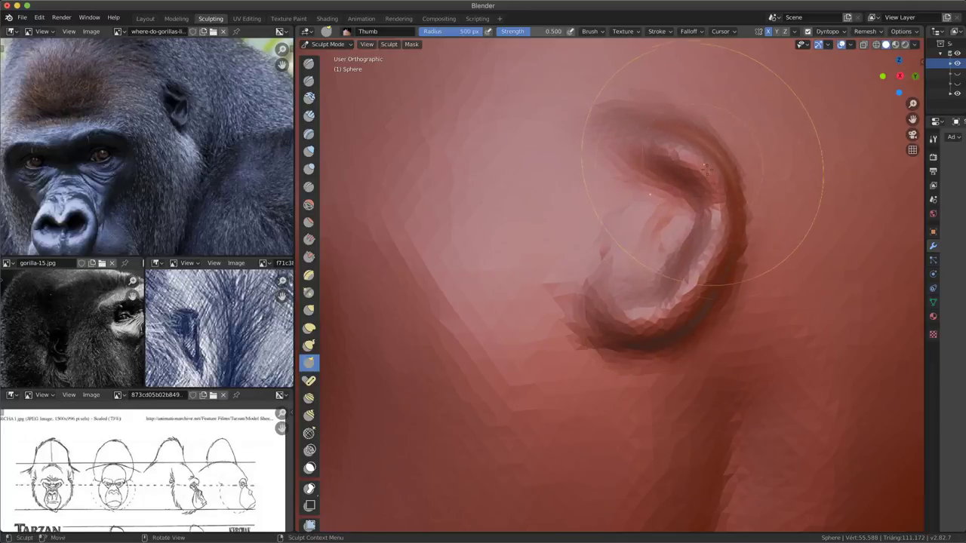
{"action": "left_click_drag", "start_coordinate": [744, 226], "coordinate": [692, 263]}
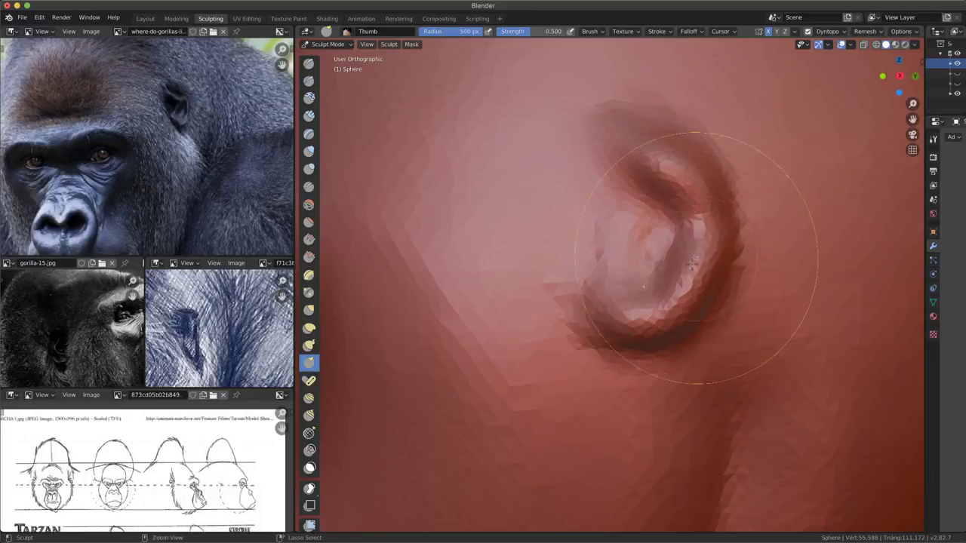
- Pull the ear's upper rim outward with a 338 px Grab brush
{"action": "left_click", "coordinate": [310, 309]}
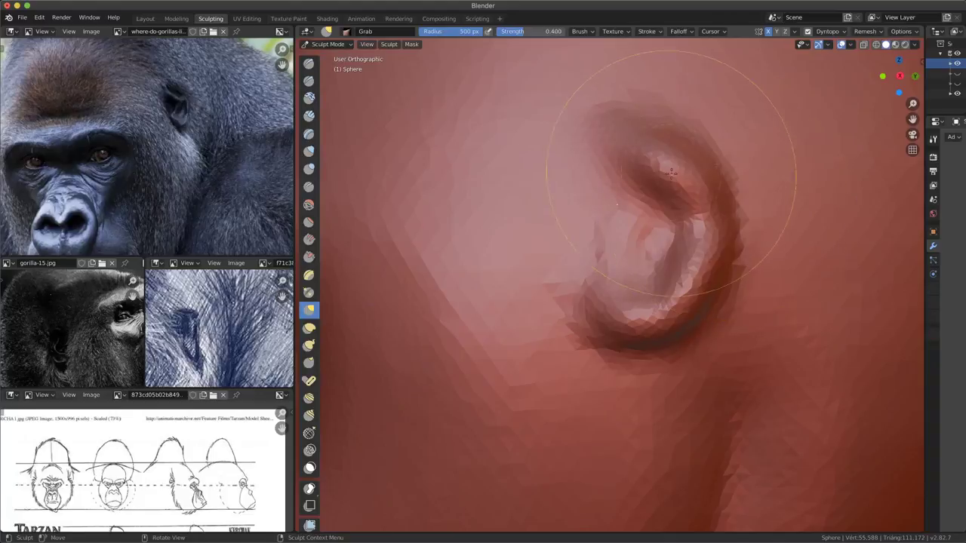
{"action": "left_click_drag", "start_coordinate": [671, 173], "coordinate": [686, 162]}
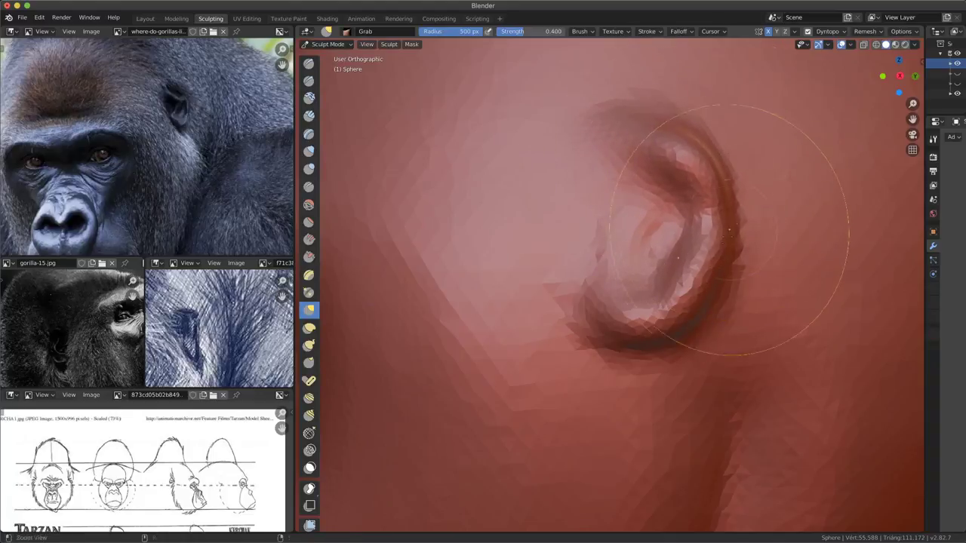
{"action": "middle_click_drag", "start_coordinate": [730, 230], "coordinate": [665, 243]}
{"action": "key", "text": "f"}
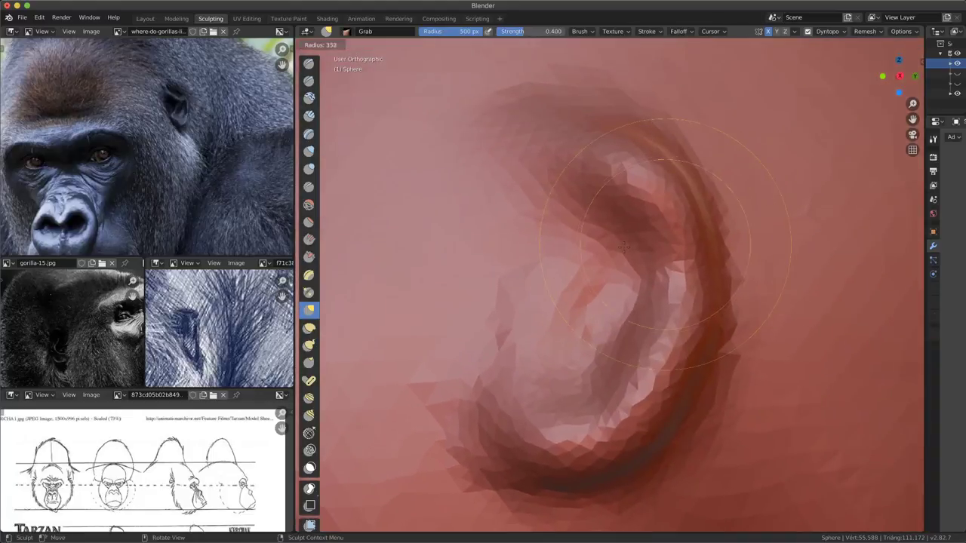
{"action": "left_click", "coordinate": [624, 246]}
{"action": "left_click_drag", "start_coordinate": [633, 197], "coordinate": [664, 139]}
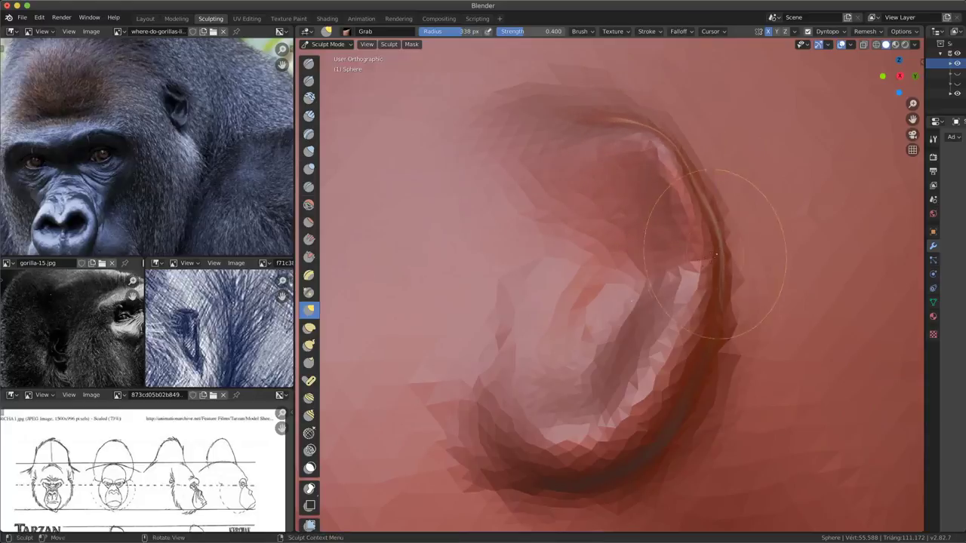
{"action": "mouse_move", "coordinate": [716, 255]}
{"action": "left_mouse_down"}
{"action": "mouse_move", "coordinate": [700, 364]}
{"action": "mouse_move", "coordinate": [573, 453]}
{"action": "mouse_move", "coordinate": [717, 348]}
{"action": "mouse_move", "coordinate": [711, 224]}
{"action": "left_mouse_up"}
- In side profile, grab the ear's rim outward to straighten its edge
{"action": "middle_click_drag", "start_coordinate": [689, 180], "coordinate": [487, 219]}
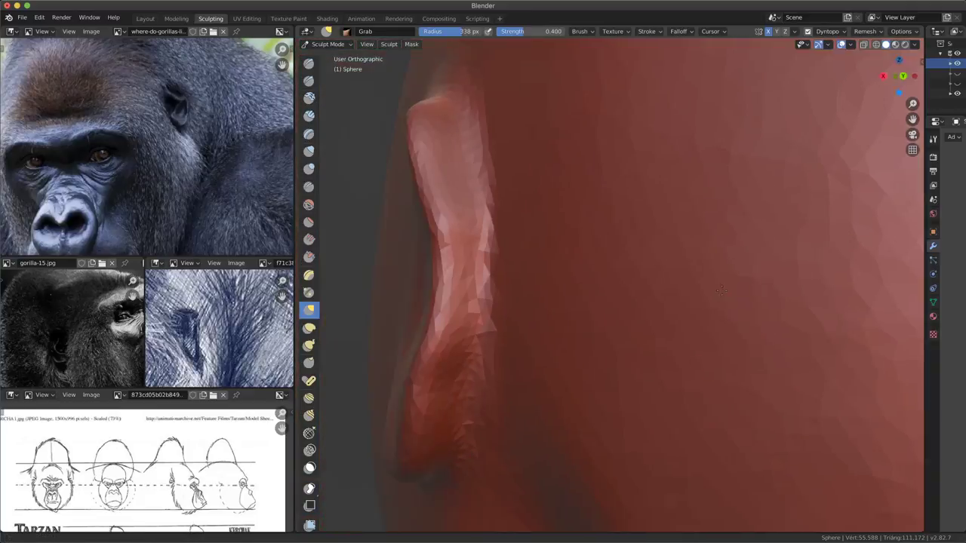
{"action": "left_click_drag", "start_coordinate": [487, 196], "coordinate": [483, 226]}
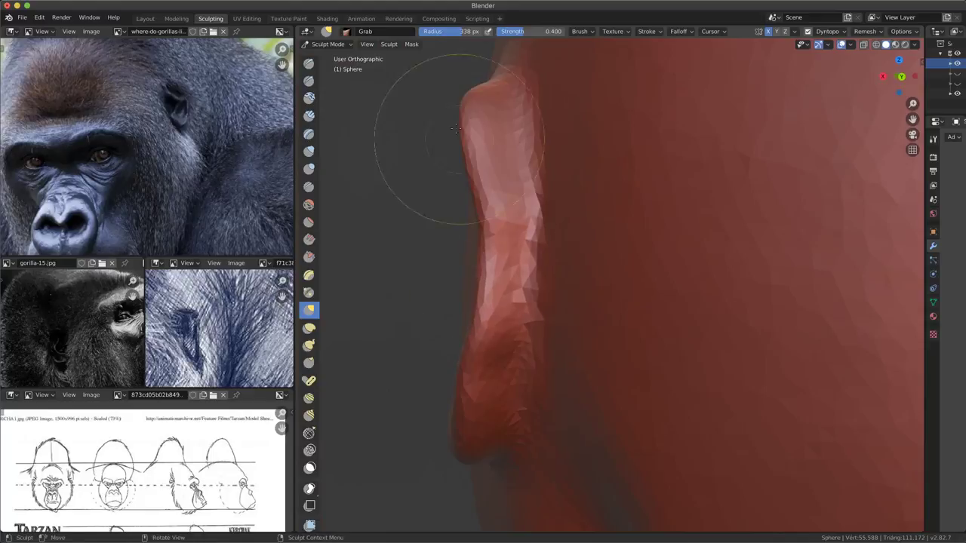
{"action": "mouse_move", "coordinate": [452, 151]}
{"action": "left_mouse_down"}
{"action": "mouse_move", "coordinate": [496, 167]}
{"action": "mouse_move", "coordinate": [511, 302]}
{"action": "left_mouse_up"}
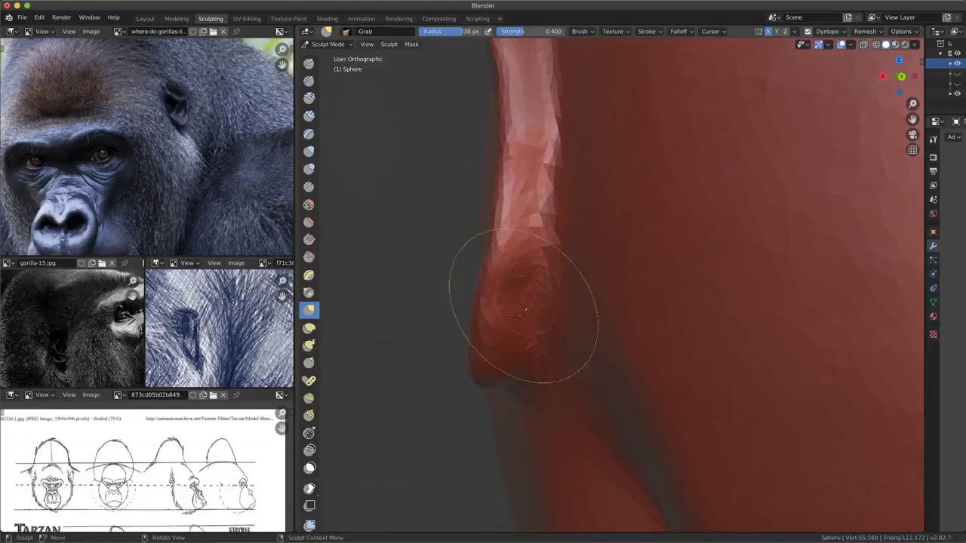
{"action": "left_click_drag", "start_coordinate": [485, 334], "coordinate": [469, 360]}
{"action": "left_click_drag", "start_coordinate": [446, 305], "coordinate": [487, 354]}
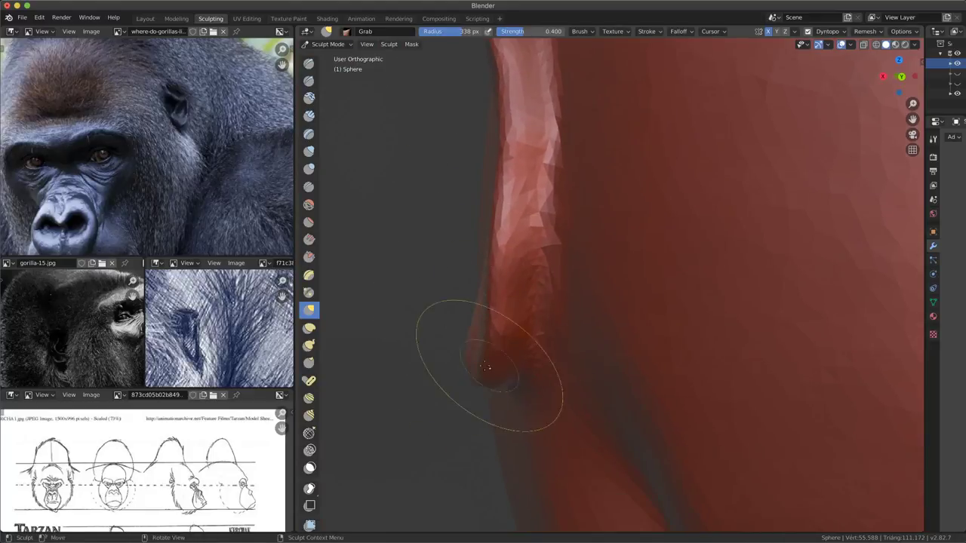
- Undo the last two grab edits and carve a crease along the ear edge with a 154 px Crease brush
{"action": "left_click", "coordinate": [308, 186]}
{"action": "key", "text": "ctrl+z"}
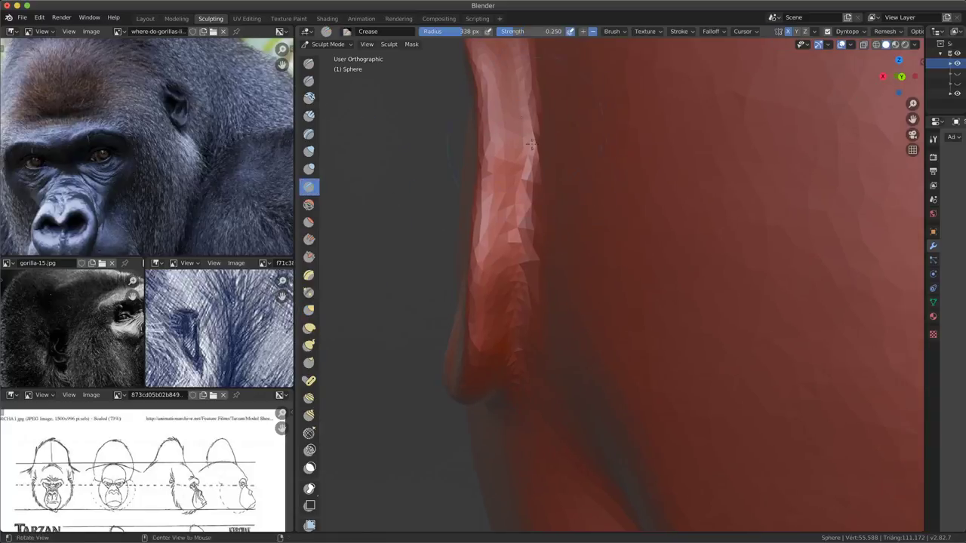
{"action": "key", "text": "ctrl+z"}
{"action": "key", "text": "f"}
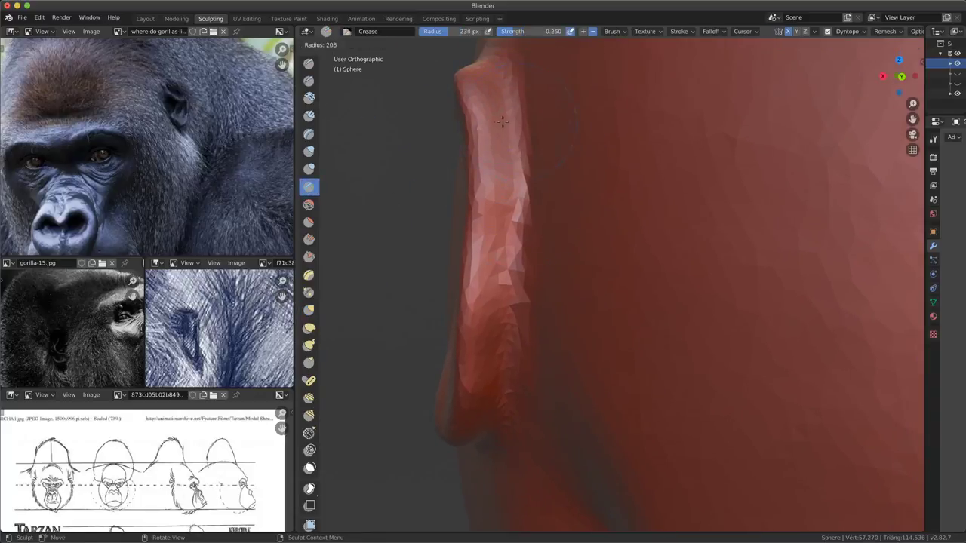
{"action": "left_click", "coordinate": [502, 142]}
{"action": "left_click_drag", "start_coordinate": [502, 142], "coordinate": [515, 227]}
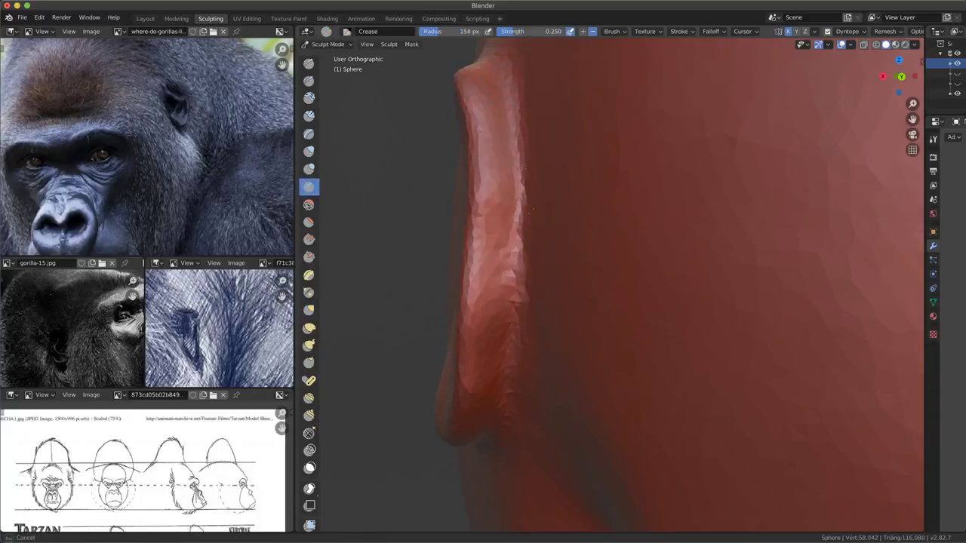
{"action": "left_click_drag", "start_coordinate": [517, 155], "coordinate": [513, 332]}
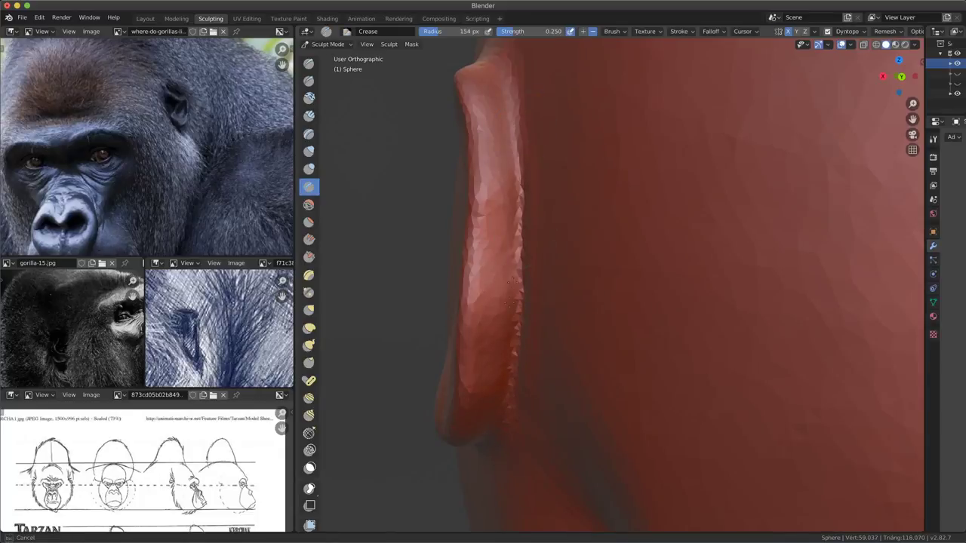
{"action": "mouse_move", "coordinate": [521, 427]}
{"action": "middle_mouse_down"}
{"action": "mouse_move", "coordinate": [557, 281]}
{"action": "mouse_move", "coordinate": [594, 349]}
{"action": "mouse_move", "coordinate": [677, 240]}
{"action": "middle_mouse_up"}
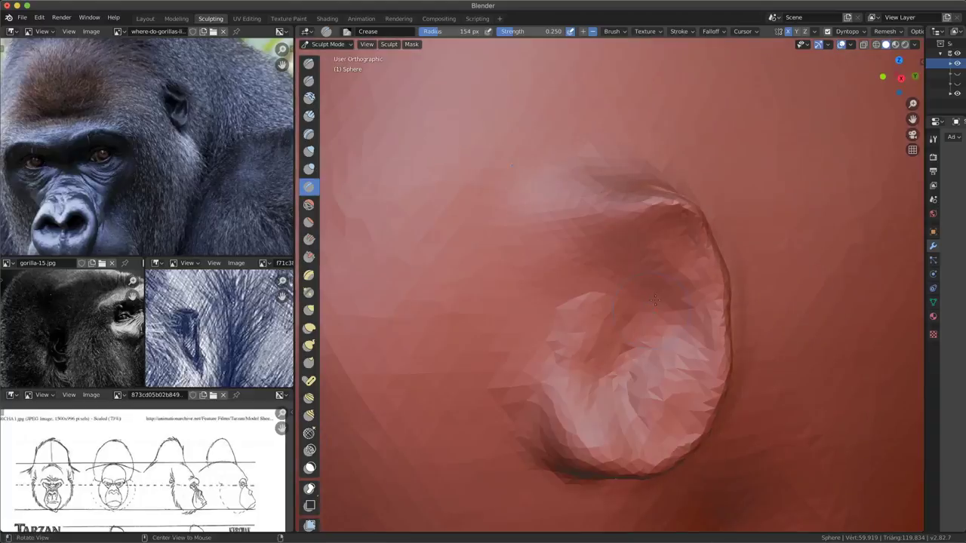
- Pull the top ear rim down into a fold and inflate the area around it
{"action": "key", "text": "g"}
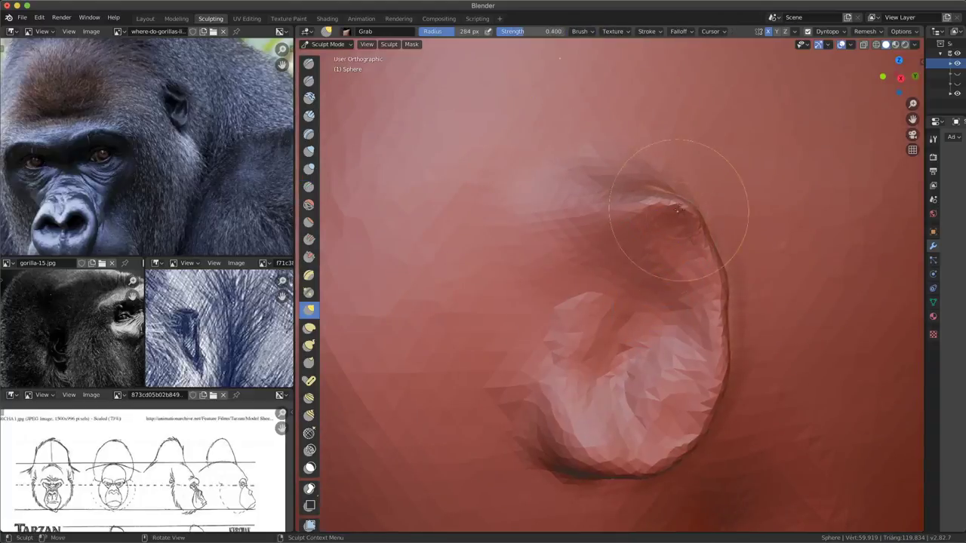
{"action": "mouse_move", "coordinate": [660, 200]}
{"action": "left_mouse_down"}
{"action": "mouse_move", "coordinate": [613, 238]}
{"action": "mouse_move", "coordinate": [594, 311]}
{"action": "mouse_move", "coordinate": [620, 321]}
{"action": "mouse_move", "coordinate": [672, 276]}
{"action": "left_mouse_up"}
{"action": "key", "text": "i"}
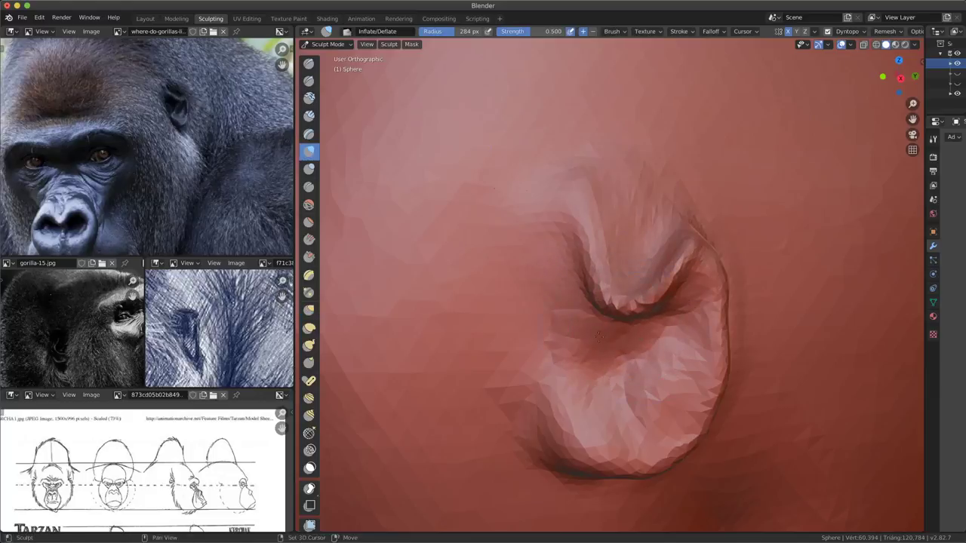
{"action": "left_click_drag", "start_coordinate": [600, 335], "coordinate": [560, 352]}
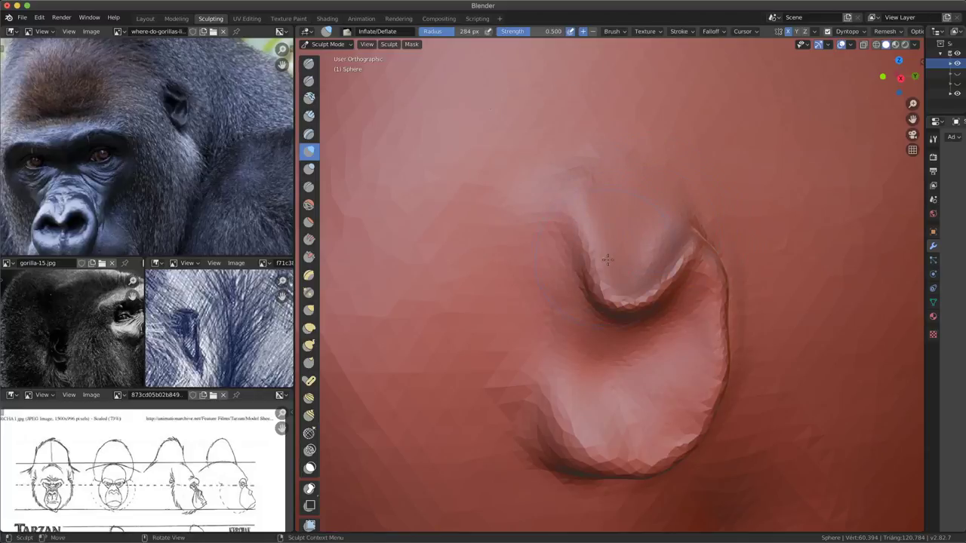
{"action": "left_click", "coordinate": [309, 187]}
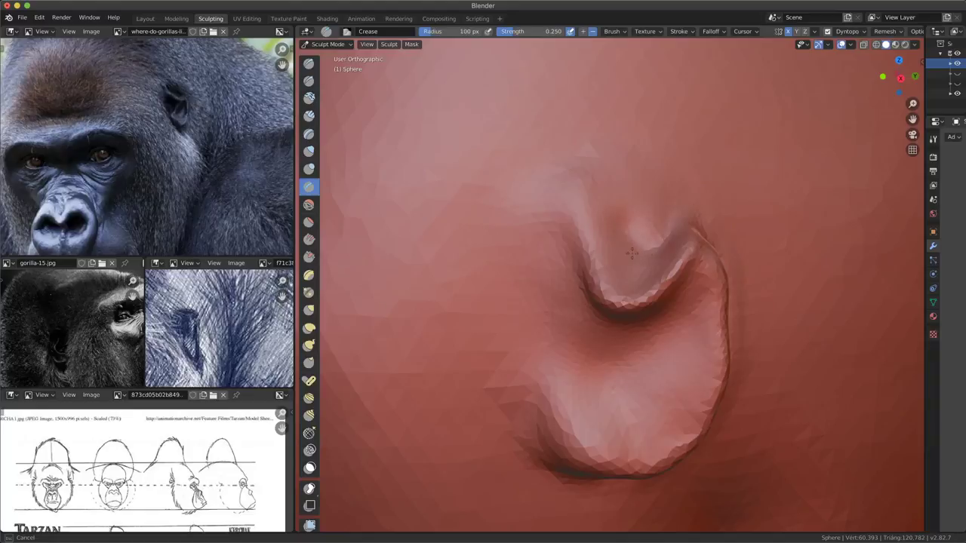
- From behind the head, pull the ear rim outward with a 176 px Grab brush
{"action": "scroll", "coordinate": [632, 255], "scroll_direction": "down", "scroll_amount": 3}
{"action": "scroll", "coordinate": [632, 254], "scroll_direction": "down", "scroll_amount": 5}
{"action": "mouse_move", "coordinate": [633, 254]}
{"action": "middle_mouse_down"}
{"action": "mouse_move", "coordinate": [555, 351]}
{"action": "mouse_move", "coordinate": [620, 273]}
{"action": "middle_mouse_up"}
{"action": "scroll", "coordinate": [553, 352], "scroll_direction": "up", "scroll_amount": 3}
{"action": "key", "text": "g"}
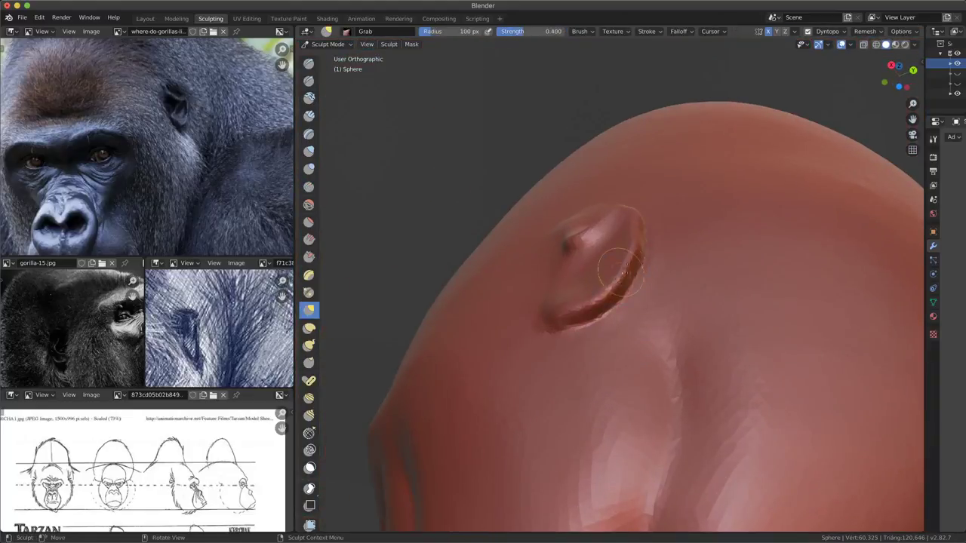
{"action": "key", "text": "f"}
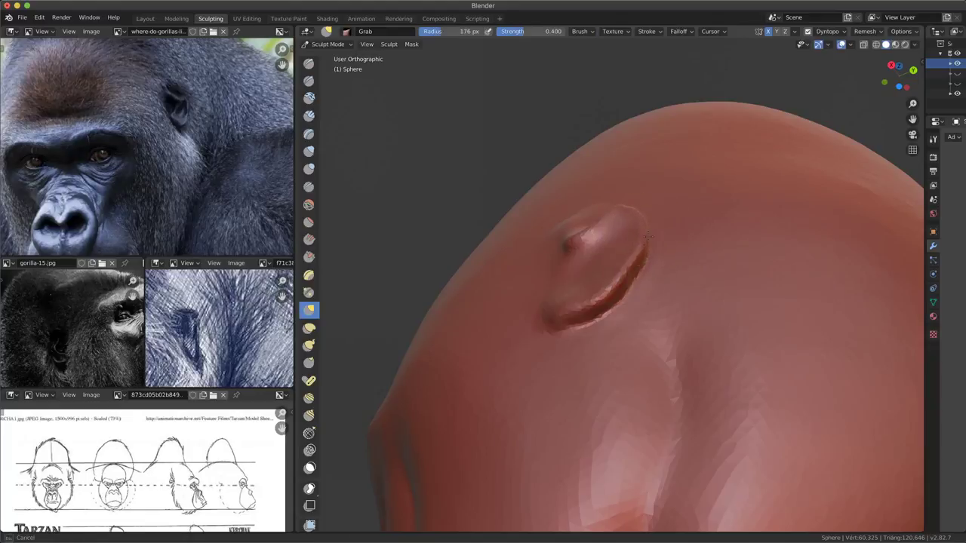
{"action": "left_click", "coordinate": [648, 237]}
{"action": "left_click_drag", "start_coordinate": [604, 283], "coordinate": [626, 260]}
- Switch to Inflate/Deflate and zoom in to recheck the ear's shape
{"action": "scroll", "coordinate": [614, 259], "scroll_direction": "up", "scroll_amount": 2}
{"action": "scroll", "coordinate": [627, 305], "scroll_direction": "up", "scroll_amount": 2}
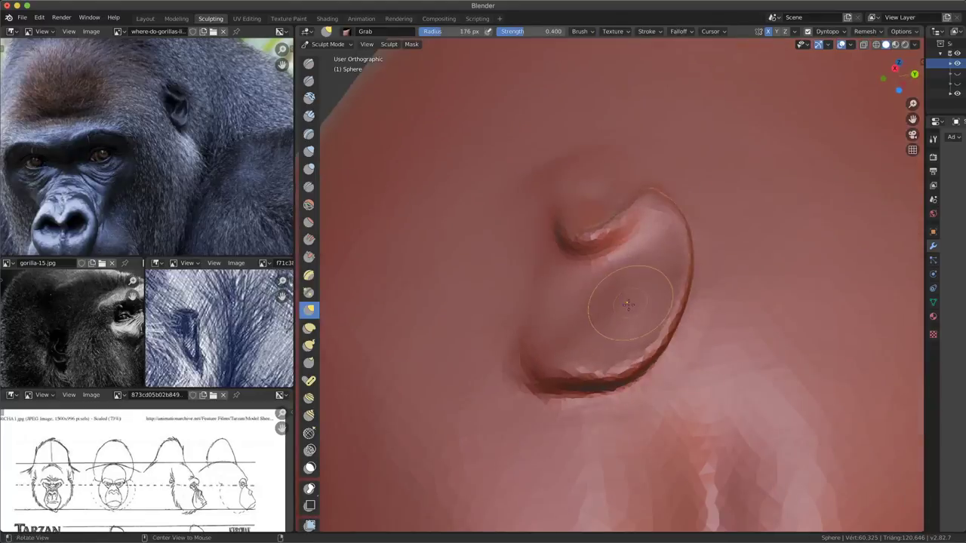
{"action": "scroll", "coordinate": [599, 291], "scroll_direction": "up", "scroll_amount": 1}
{"action": "left_click", "coordinate": [310, 152]}
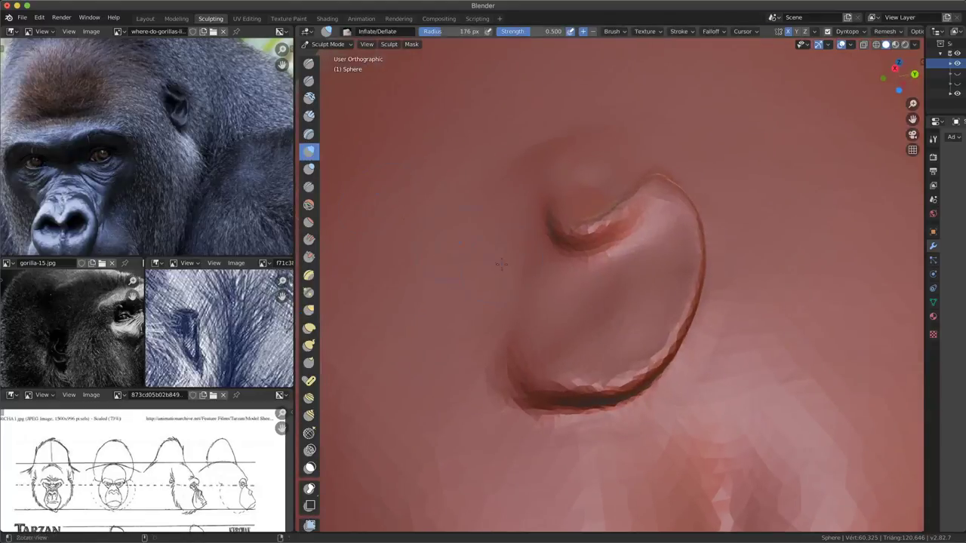
{"action": "scroll", "coordinate": [655, 294], "scroll_direction": "up", "scroll_amount": 1}
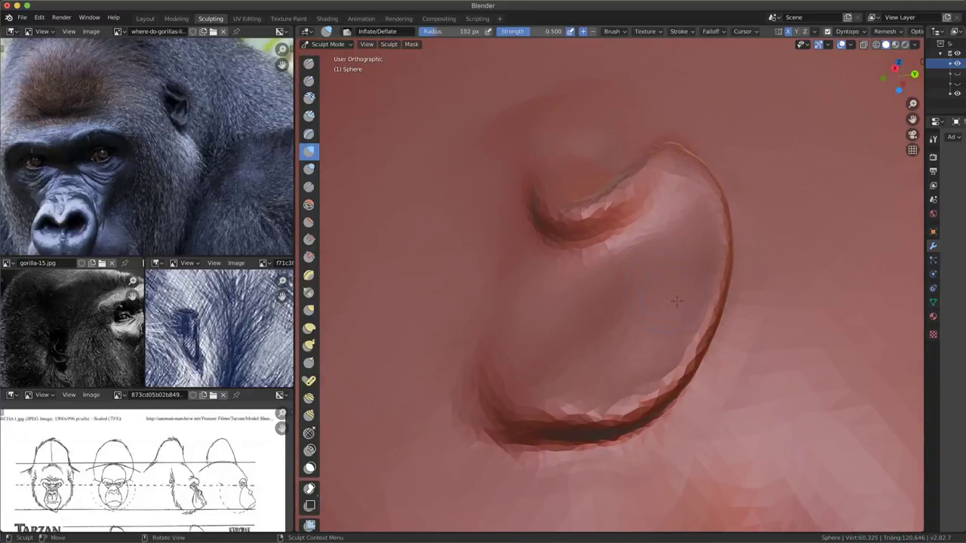
{"action": "middle_click_drag", "start_coordinate": [658, 305], "coordinate": [646, 329]}
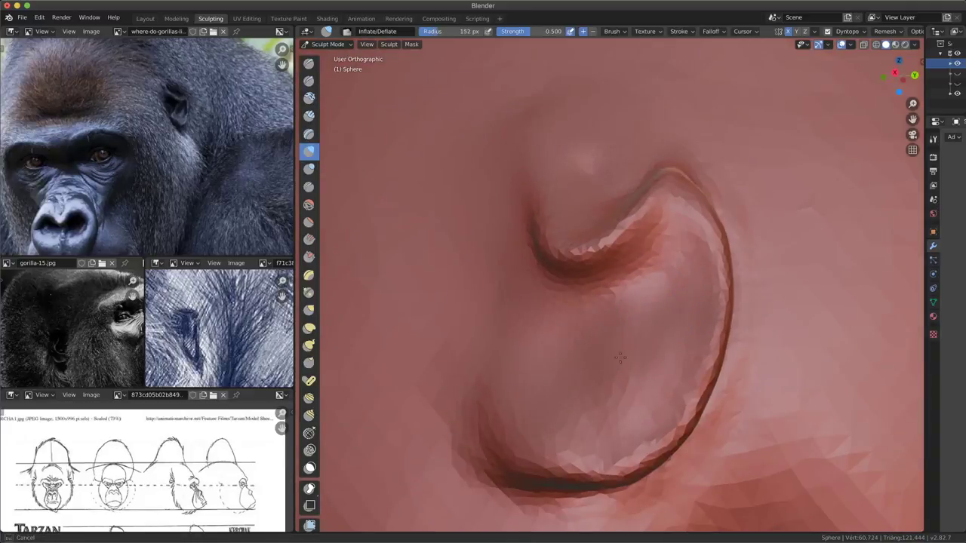
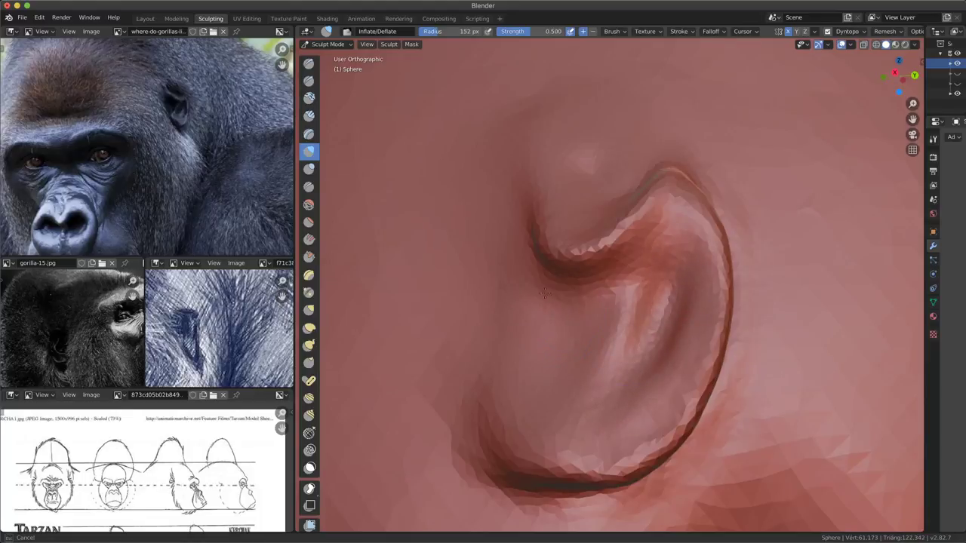
- Inflate a bulge and deepen the ridges inside the ear, then add a final touch
{"action": "left_click_drag", "start_coordinate": [577, 330], "coordinate": [571, 323]}
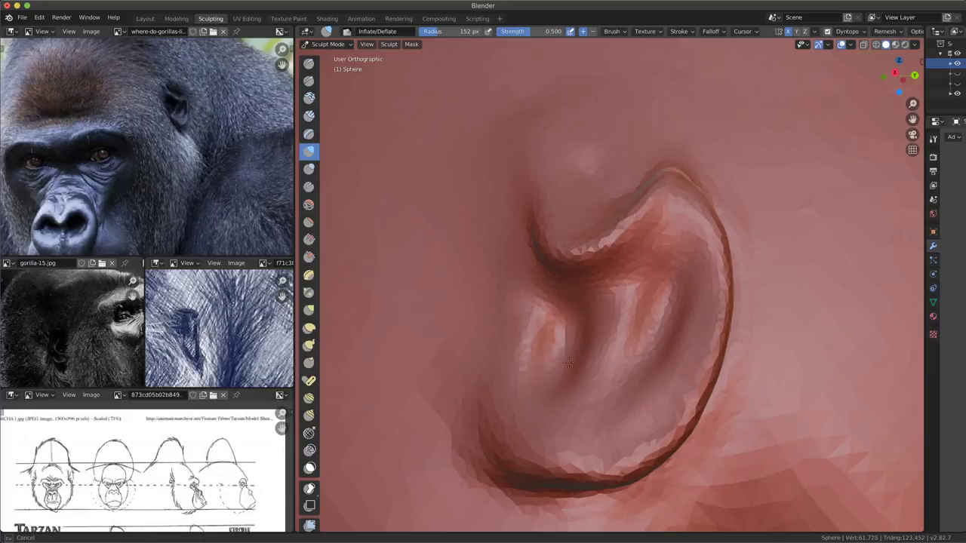
{"action": "mouse_move", "coordinate": [657, 265]}
{"action": "left_mouse_down"}
{"action": "mouse_move", "coordinate": [612, 390]}
{"action": "mouse_move", "coordinate": [657, 381]}
{"action": "left_mouse_up"}
{"action": "scroll", "coordinate": [638, 408], "scroll_direction": "down", "scroll_amount": 5}
{"action": "mouse_move", "coordinate": [638, 407]}
{"action": "middle_mouse_down"}
{"action": "mouse_move", "coordinate": [616, 389]}
{"action": "mouse_move", "coordinate": [676, 320]}
{"action": "middle_mouse_up"}
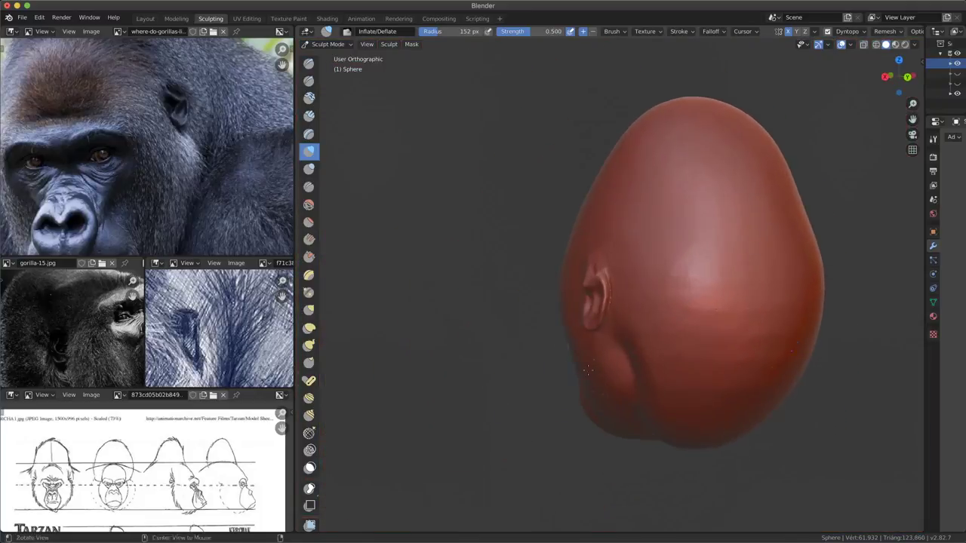
- View the head from the front and ready the Grab brush with a resized radius
{"action": "key", "text": "KP_1"}
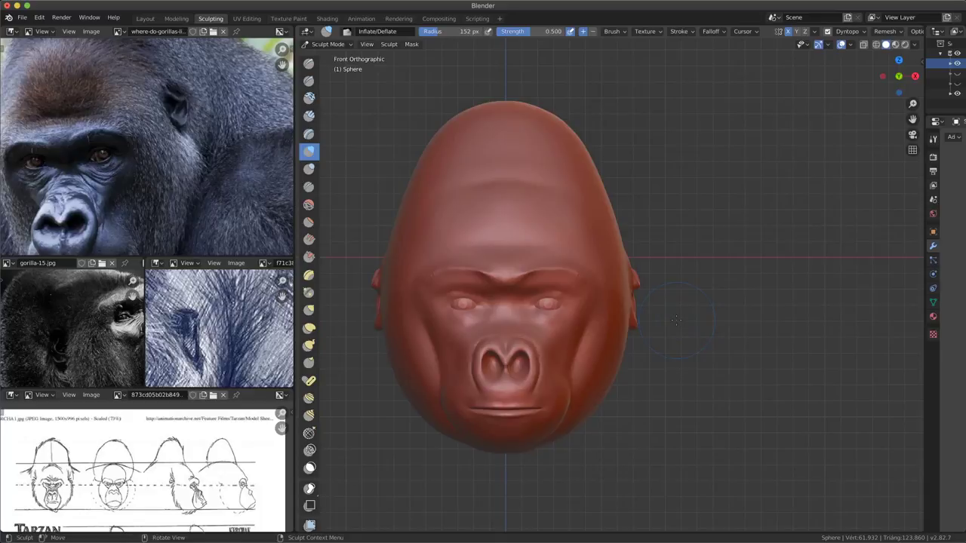
{"action": "key", "text": "g"}
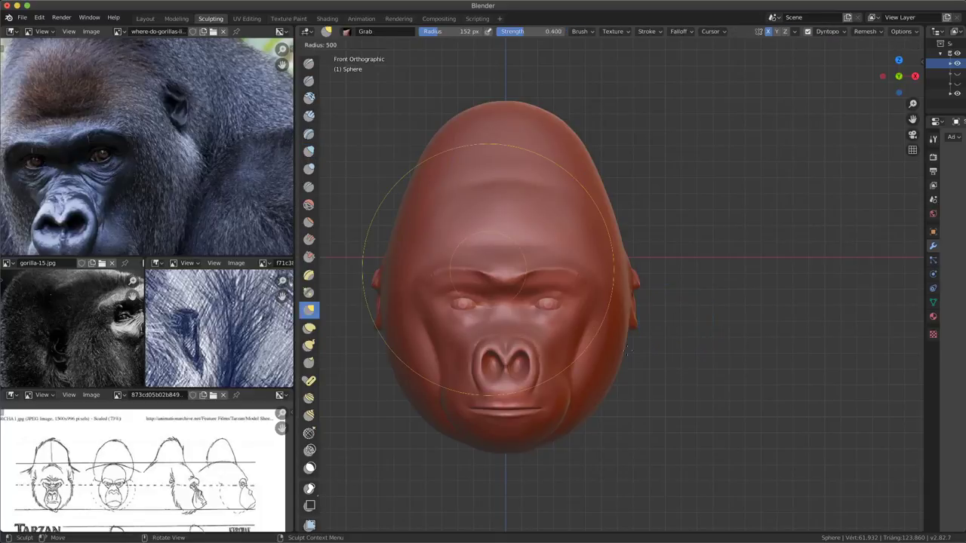
{"action": "scroll", "coordinate": [626, 375], "scroll_direction": "down", "scroll_amount": 1}
{"action": "scroll", "coordinate": [626, 302], "scroll_direction": "down", "scroll_amount": 1}
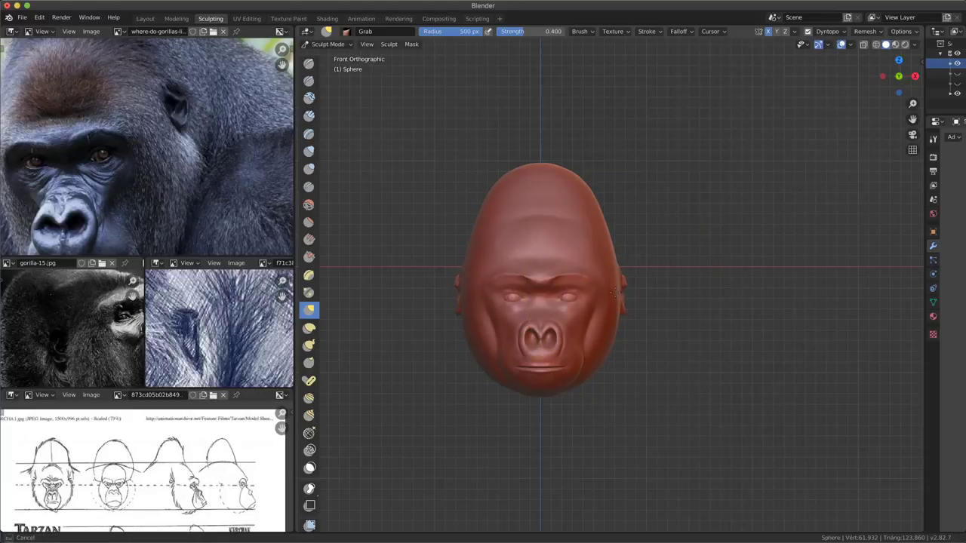
{"action": "scroll", "coordinate": [630, 302], "scroll_direction": "up", "scroll_amount": 2}
{"action": "key", "text": "f"}
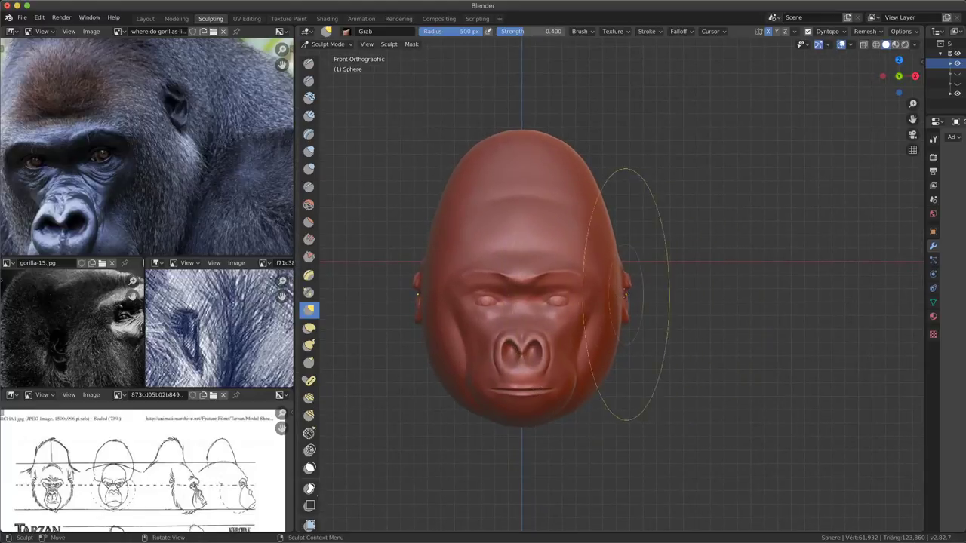
- From the right profile, pull the ear top slightly down and reshape its lower base
{"action": "middle_click_drag", "start_coordinate": [640, 307], "coordinate": [640, 334], "text": "alt"}
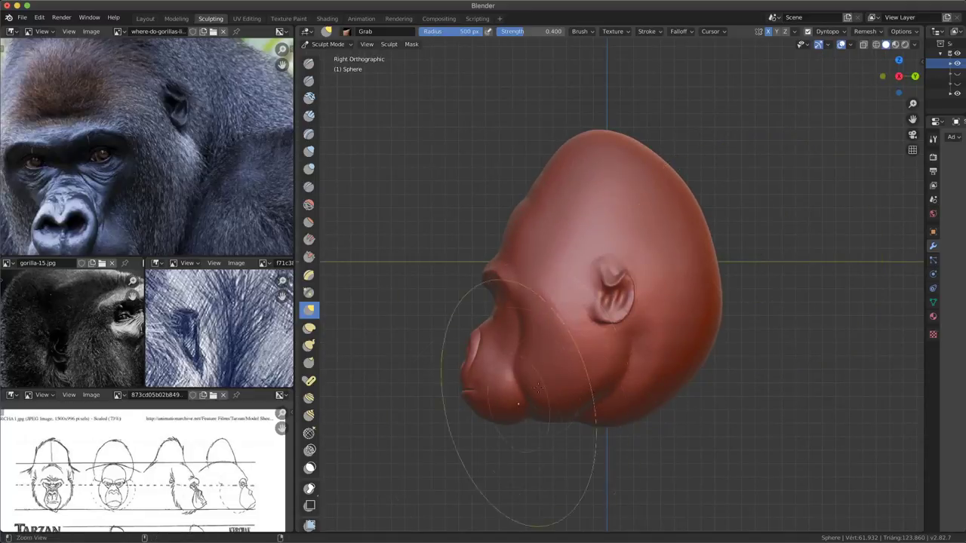
{"action": "middle_click_drag", "start_coordinate": [537, 387], "coordinate": [592, 258], "text": "ctrl"}
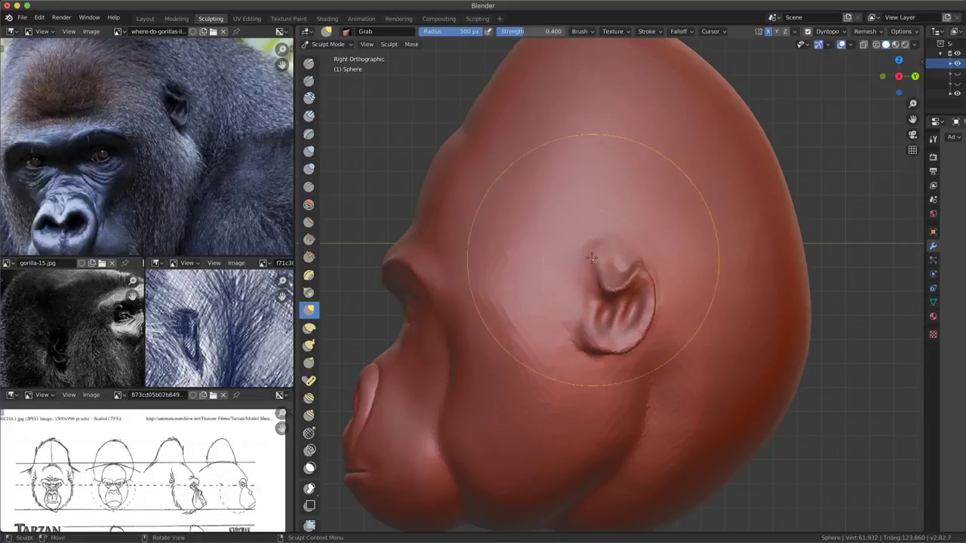
{"action": "left_click_drag", "start_coordinate": [592, 258], "coordinate": [600, 273]}
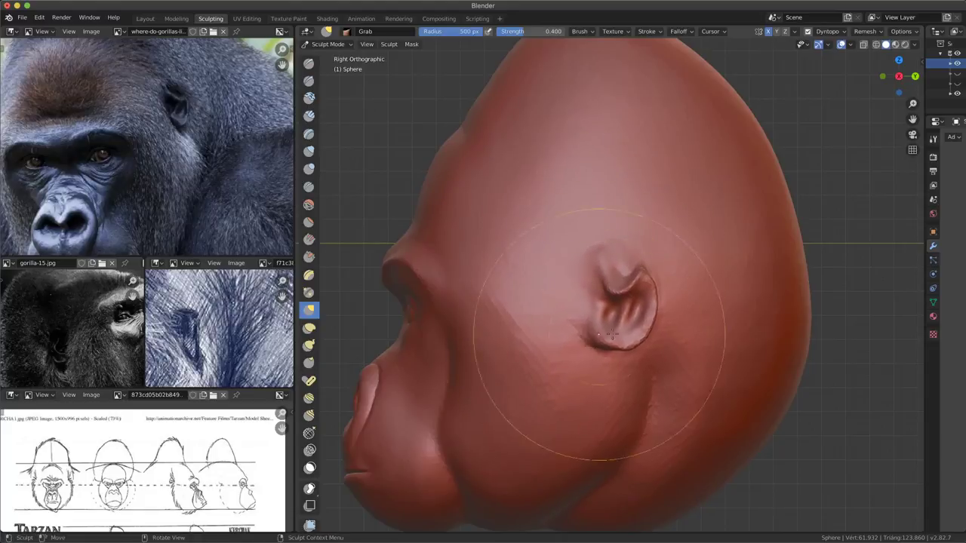
{"action": "left_click_drag", "start_coordinate": [611, 335], "coordinate": [605, 344]}
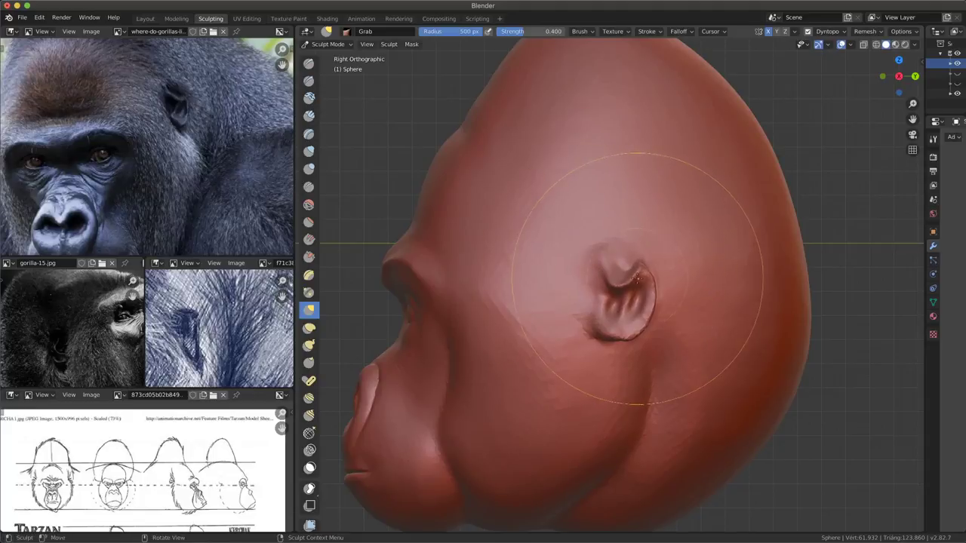
{"action": "left_click_drag", "start_coordinate": [604, 324], "coordinate": [598, 329]}
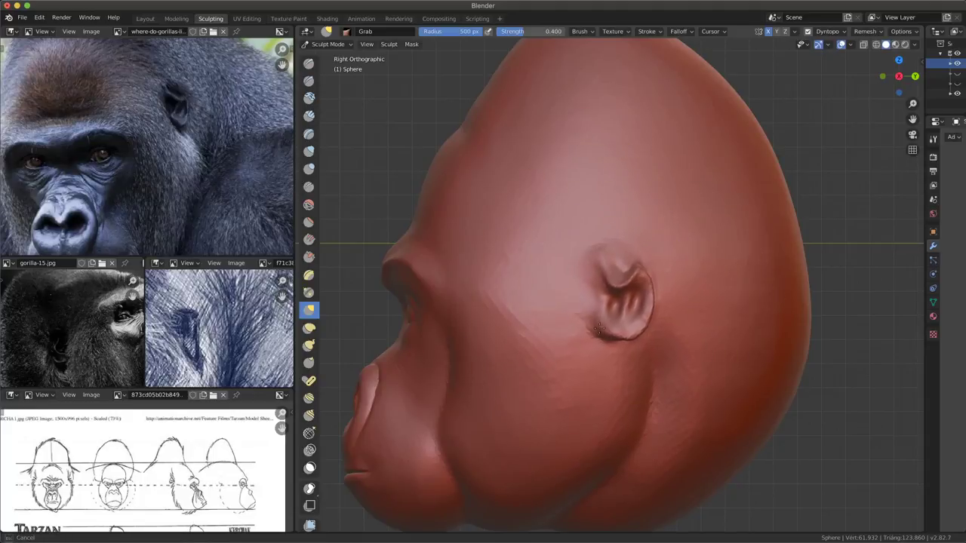
{"action": "left_click_drag", "start_coordinate": [599, 263], "coordinate": [599, 260]}
{"action": "scroll", "coordinate": [617, 404], "scroll_direction": "up", "scroll_amount": 3}
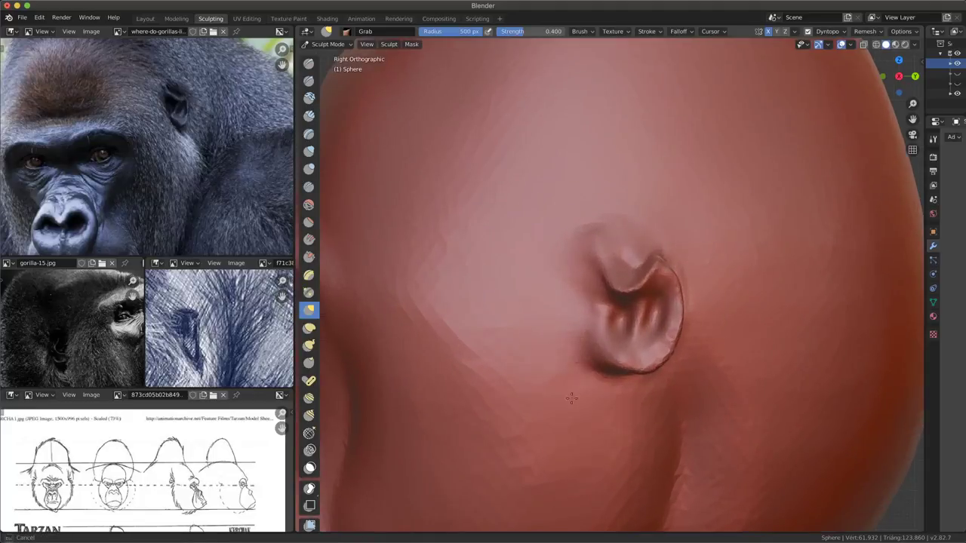
{"action": "scroll", "coordinate": [617, 405], "scroll_direction": "down", "scroll_amount": 6}
{"action": "middle_click_drag", "start_coordinate": [617, 404], "coordinate": [633, 433]}
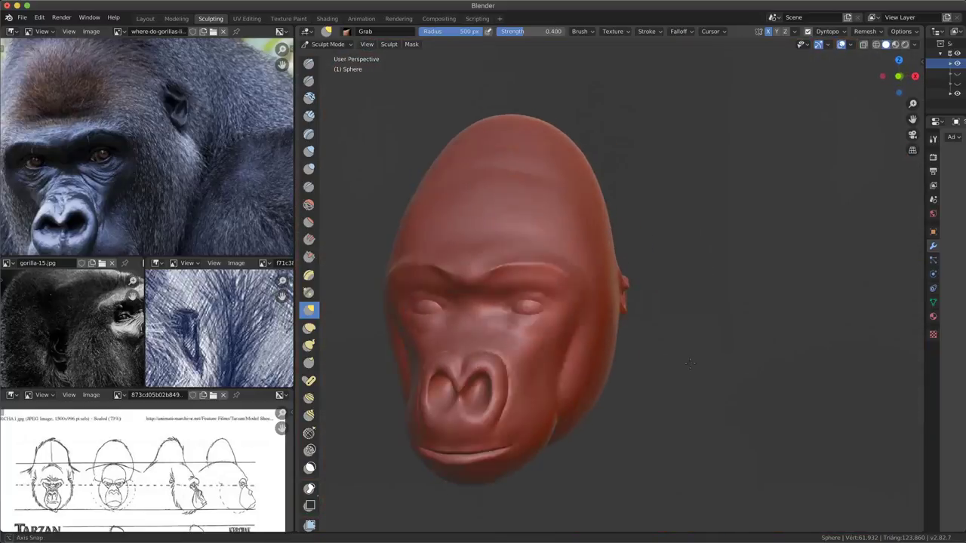
{"action": "scroll", "coordinate": [632, 433], "scroll_direction": "down", "scroll_amount": 2}
{"action": "middle_click_drag", "start_coordinate": [679, 313], "coordinate": [679, 312]}
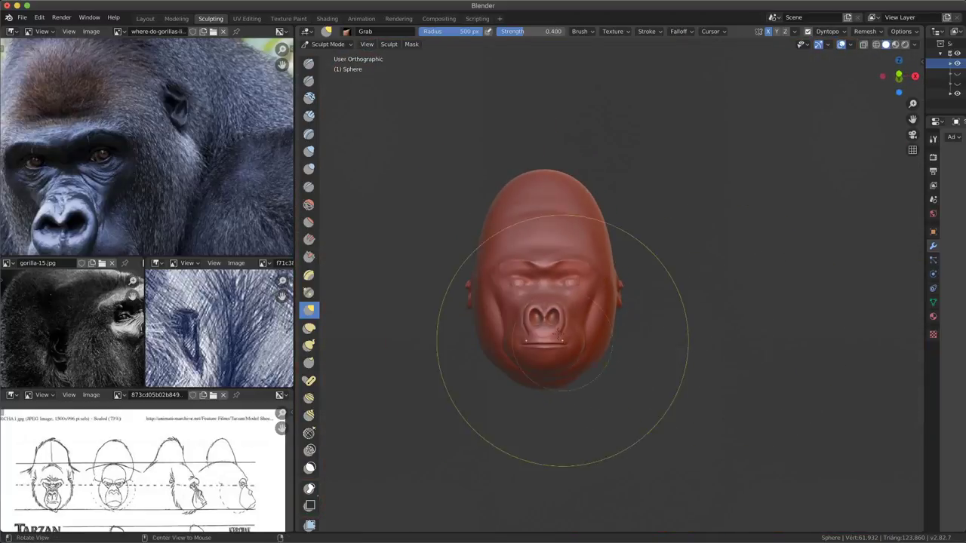
{"action": "mouse_move", "coordinate": [561, 345]}
{"action": "middle_mouse_down", "text": "alt"}
{"action": "mouse_move", "coordinate": [534, 346]}
{"action": "mouse_move", "coordinate": [582, 302]}
{"action": "middle_mouse_up", "text": "alt"}
{"action": "middle_click_drag", "start_coordinate": [624, 208], "coordinate": [623, 302], "text": "shift"}
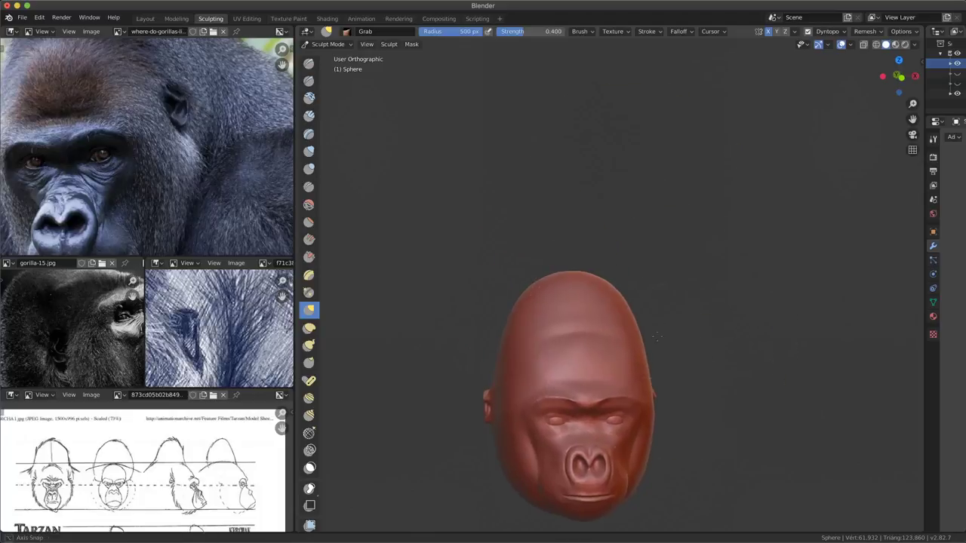
{"action": "scroll", "coordinate": [623, 315], "scroll_direction": "up", "scroll_amount": 3}
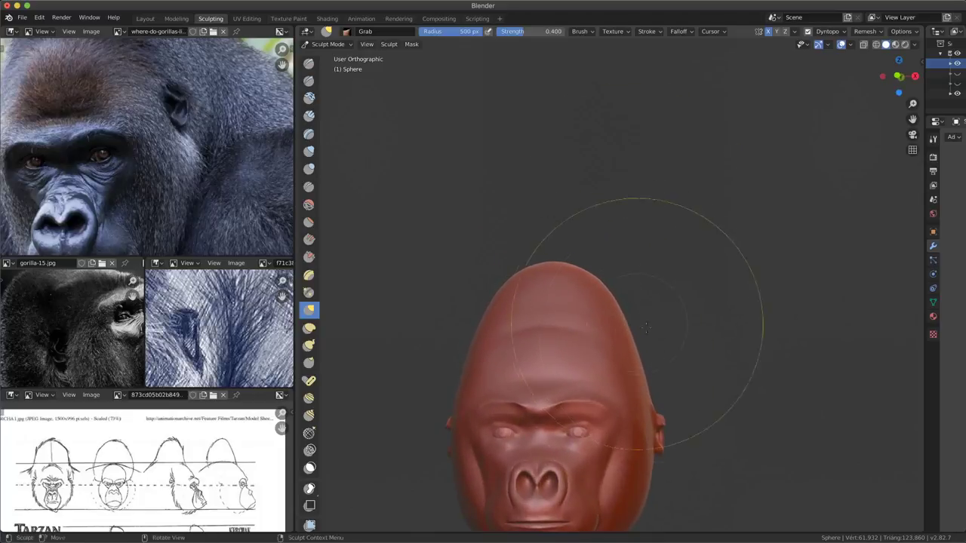
{"action": "mouse_move", "coordinate": [646, 312]}
{"action": "middle_mouse_down"}
{"action": "mouse_move", "coordinate": [642, 370]}
{"action": "mouse_move", "coordinate": [626, 399]}
{"action": "mouse_move", "coordinate": [646, 377]}
{"action": "middle_mouse_up"}
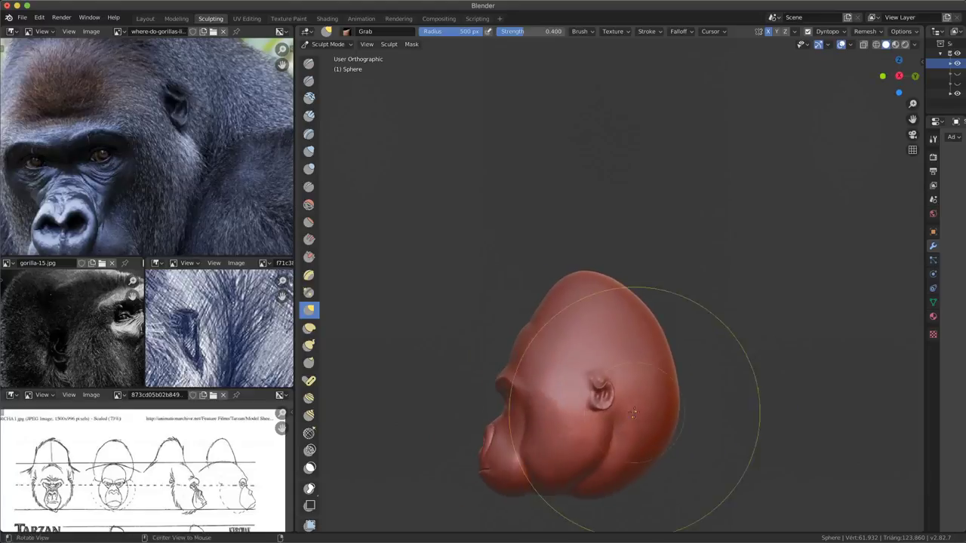
{"action": "mouse_move", "coordinate": [684, 315]}
{"action": "middle_mouse_down"}
{"action": "mouse_move", "coordinate": [744, 431]}
{"action": "mouse_move", "coordinate": [668, 431]}
{"action": "mouse_move", "coordinate": [690, 405]}
{"action": "mouse_move", "coordinate": [668, 405]}
{"action": "mouse_move", "coordinate": [679, 409]}
{"action": "mouse_move", "coordinate": [626, 431]}
{"action": "mouse_move", "coordinate": [743, 391]}
{"action": "mouse_move", "coordinate": [717, 396]}
{"action": "middle_mouse_up"}
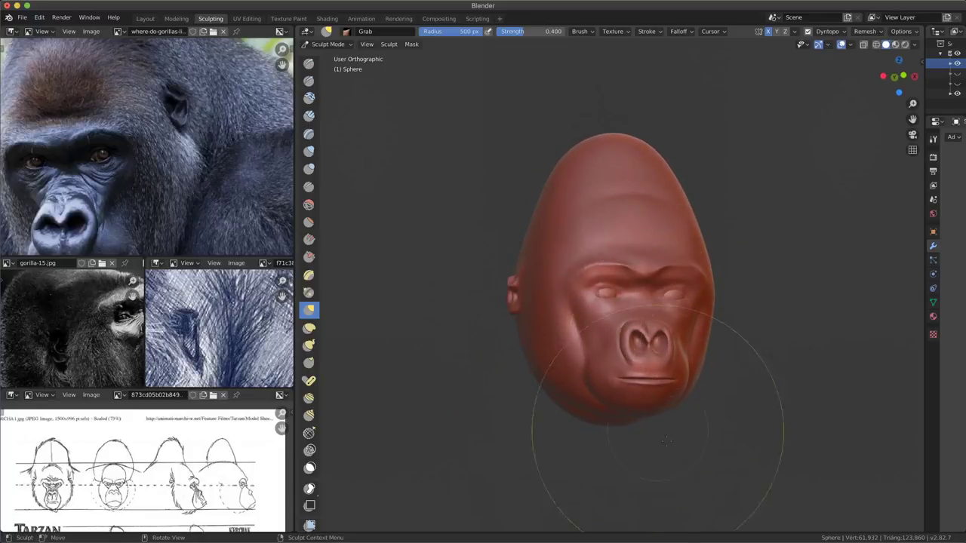
{"action": "left_click", "coordinate": [332, 44]}
- Return to Object Mode and orbit into a perspective view of the scene
{"action": "left_click", "coordinate": [330, 56]}
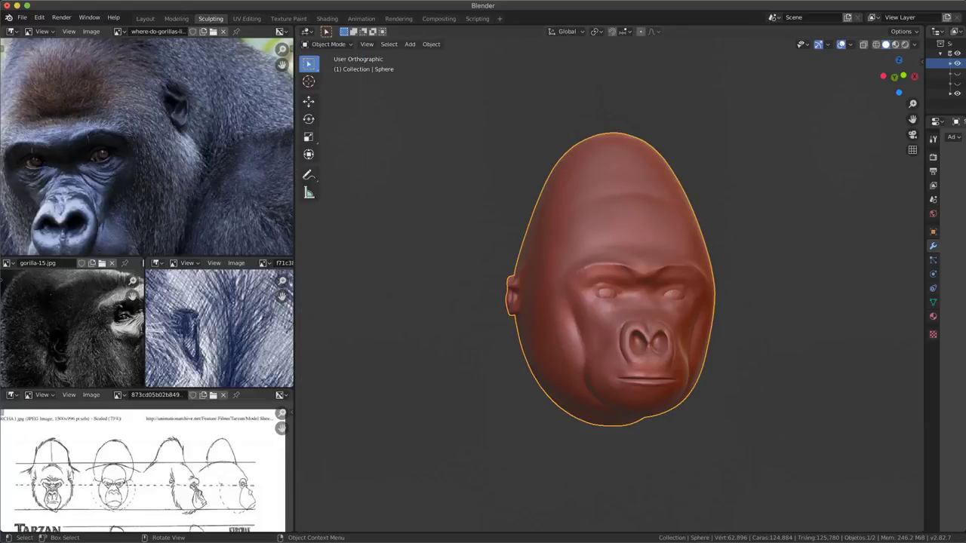
{"action": "key", "text": "KP_1"}
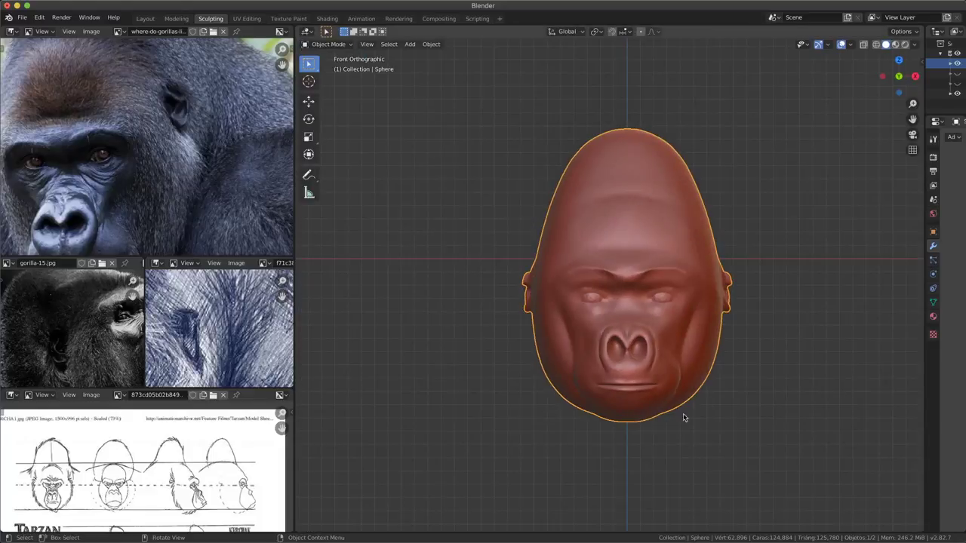
{"action": "scroll", "coordinate": [675, 414], "scroll_direction": "down", "scroll_amount": 1}
{"action": "scroll", "coordinate": [656, 452], "scroll_direction": "down", "scroll_amount": 2}
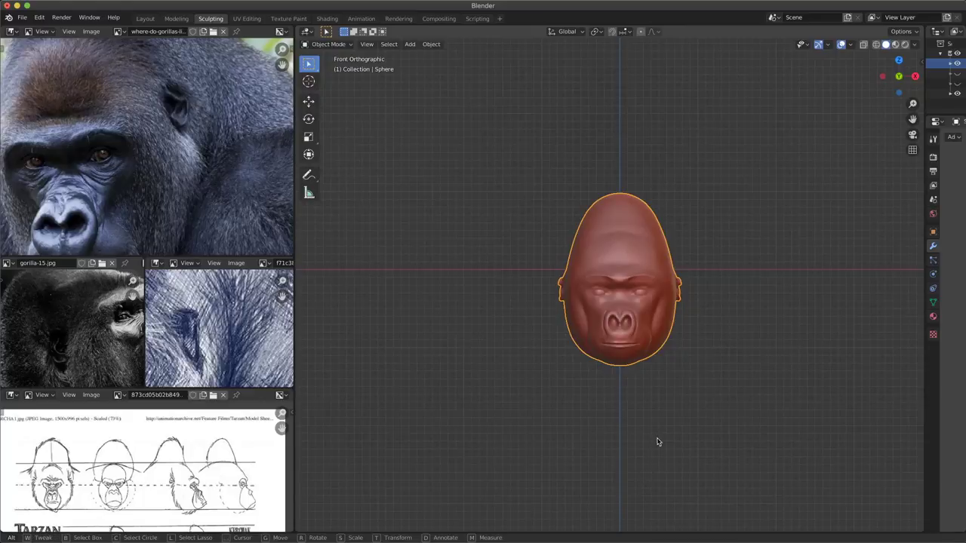
{"action": "middle_click_drag", "start_coordinate": [661, 393], "coordinate": [630, 439]}
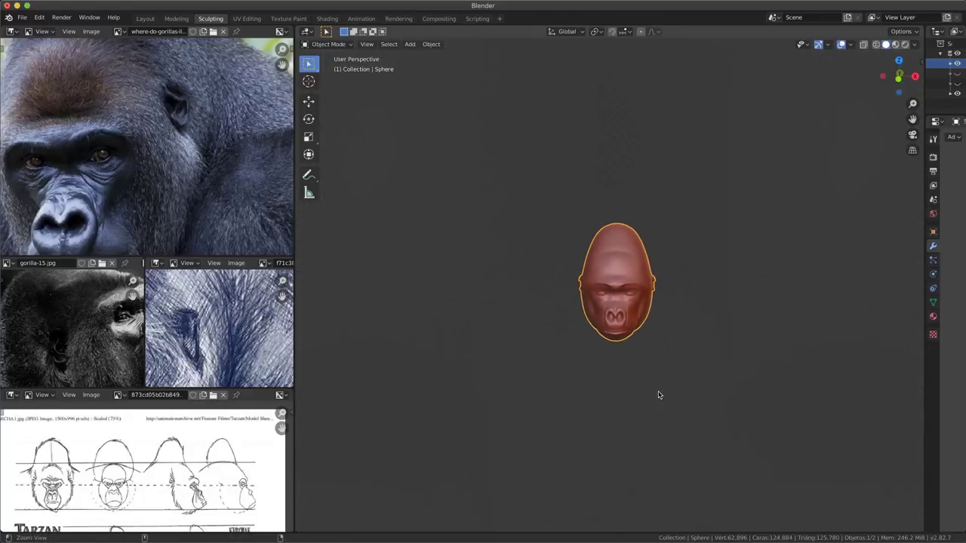
- Reveal the hidden earlier heads and duplicate the finished head, placing the copy to its left
{"action": "key", "text": "alt+h"}
{"action": "key", "text": "alt+a"}
{"action": "left_click_drag", "start_coordinate": [537, 146], "coordinate": [643, 330]}
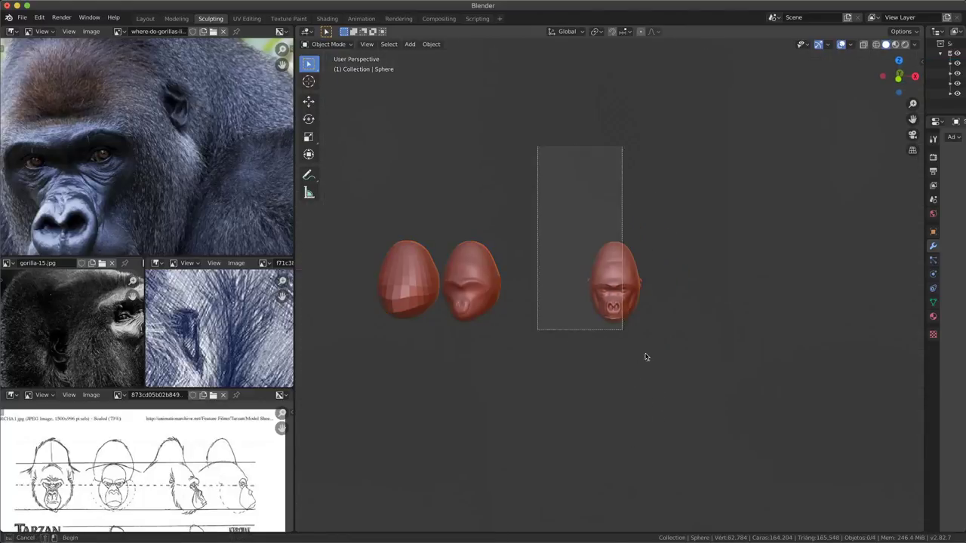
{"action": "key", "text": "shift+d"}
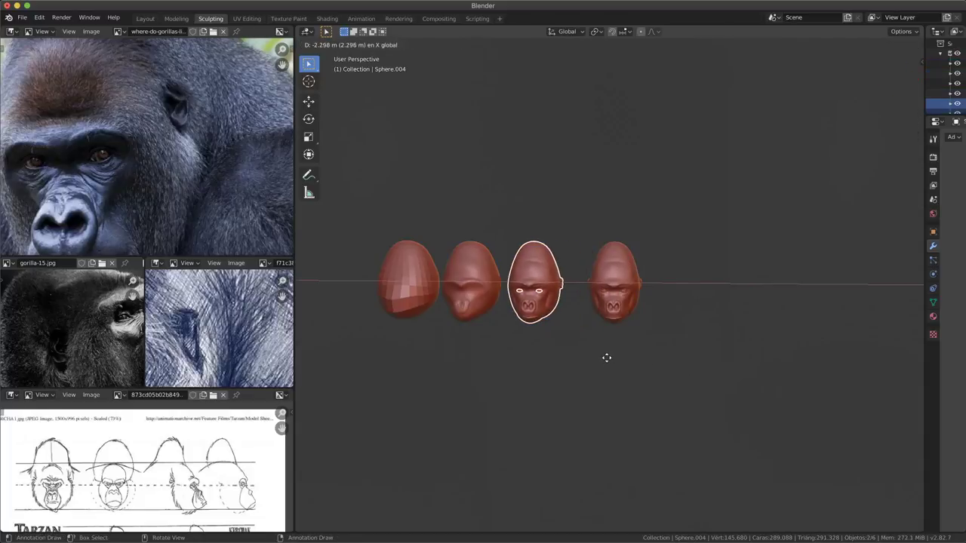
{"action": "left_click", "coordinate": [616, 363]}
- Reposition the second head, then view the row from the front and deselect it
{"action": "left_click", "coordinate": [454, 273]}
{"action": "key", "text": "g"}
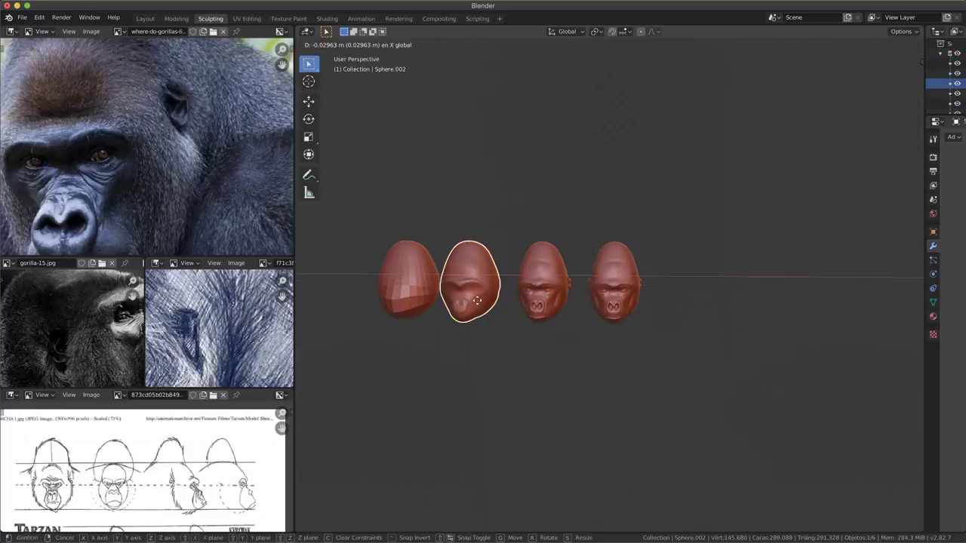
{"action": "left_click", "coordinate": [471, 275]}
{"action": "scroll", "coordinate": [596, 391], "scroll_direction": "up", "scroll_amount": 1}
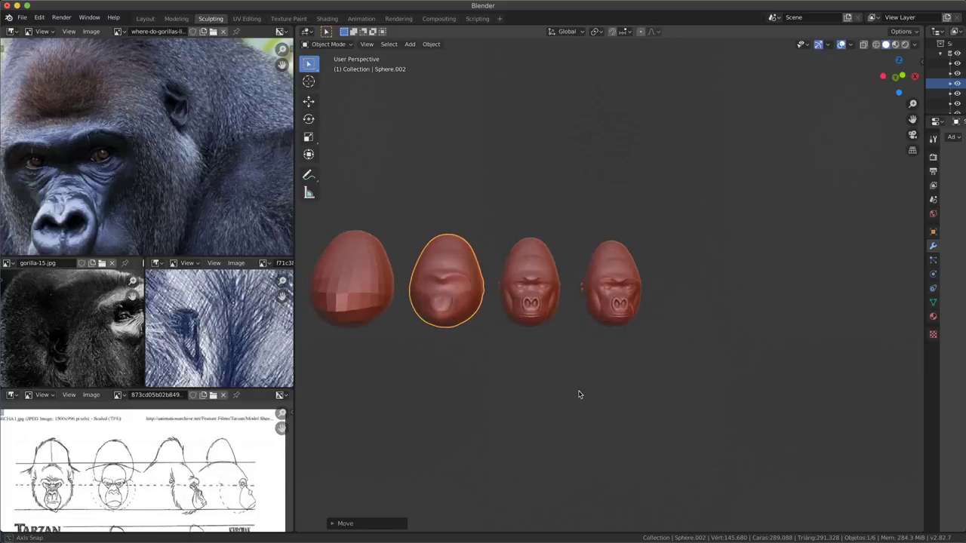
{"action": "middle_click_drag", "start_coordinate": [596, 392], "coordinate": [723, 291], "text": "alt"}
{"action": "left_click", "coordinate": [452, 414]}
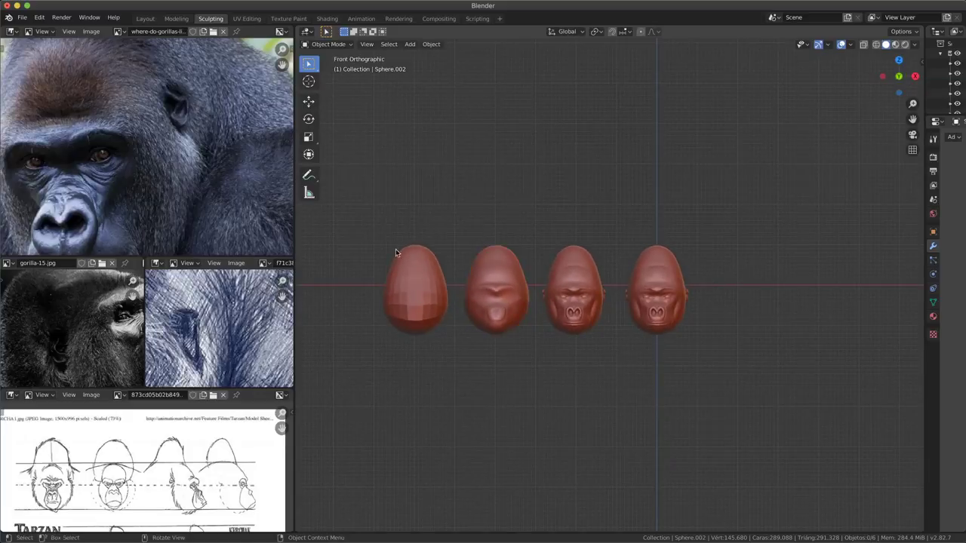
- Centre the four heads in view and bring up the rightmost head's interaction modes
{"action": "scroll", "coordinate": [446, 362], "scroll_direction": "up", "scroll_amount": 3}
{"action": "middle_click_drag", "start_coordinate": [458, 304], "coordinate": [517, 287], "text": "shift"}
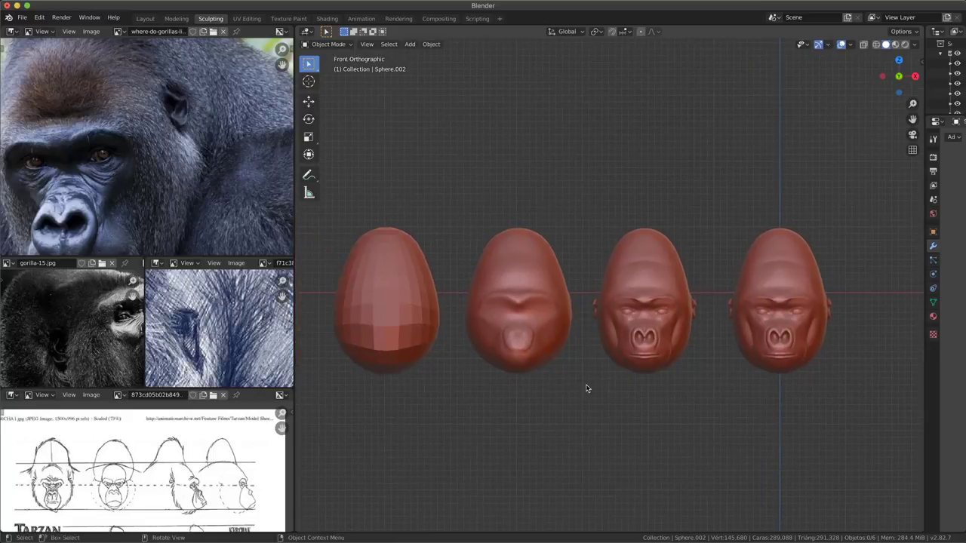
{"action": "left_click", "coordinate": [771, 285]}
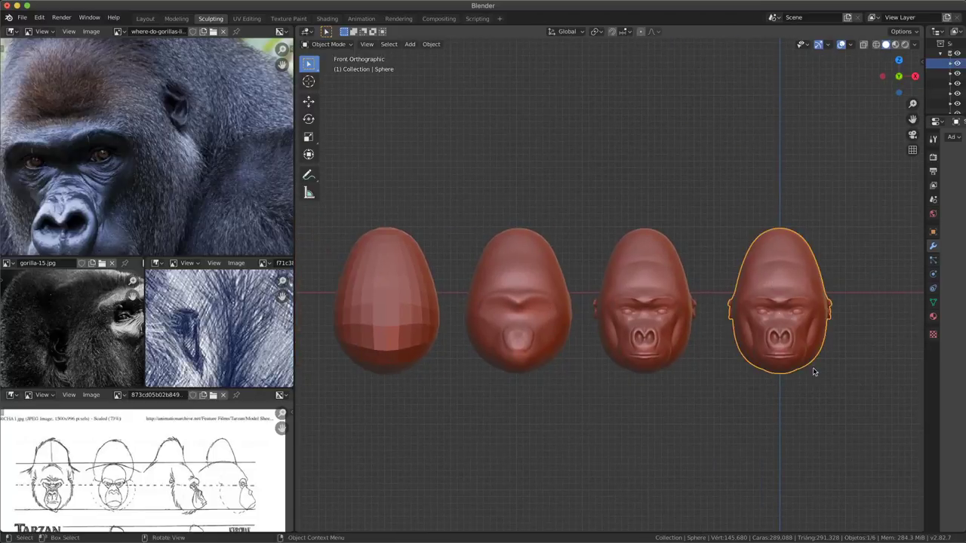
{"action": "left_click", "coordinate": [339, 45]}
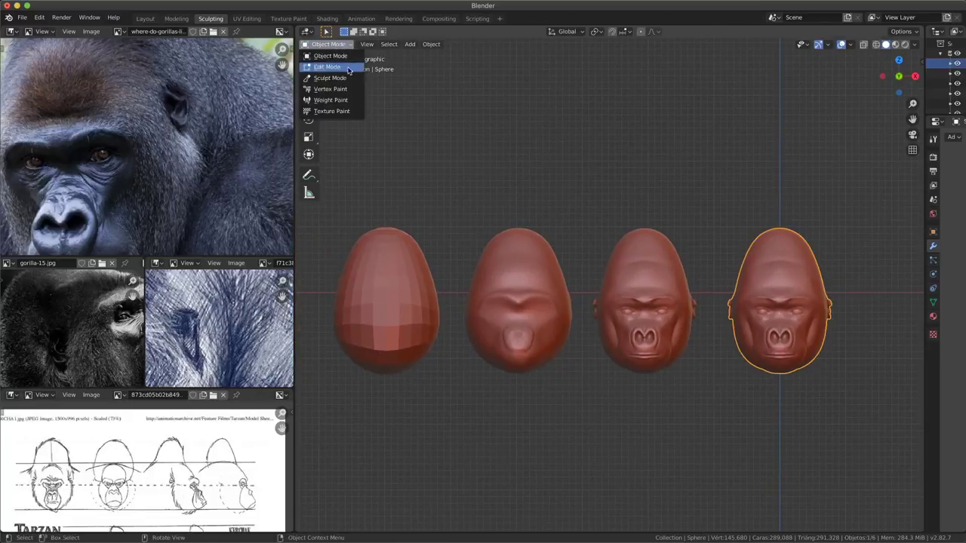
- Put the rightmost head into Sculpt Mode and zoom in on its eye
{"action": "left_click", "coordinate": [341, 79]}
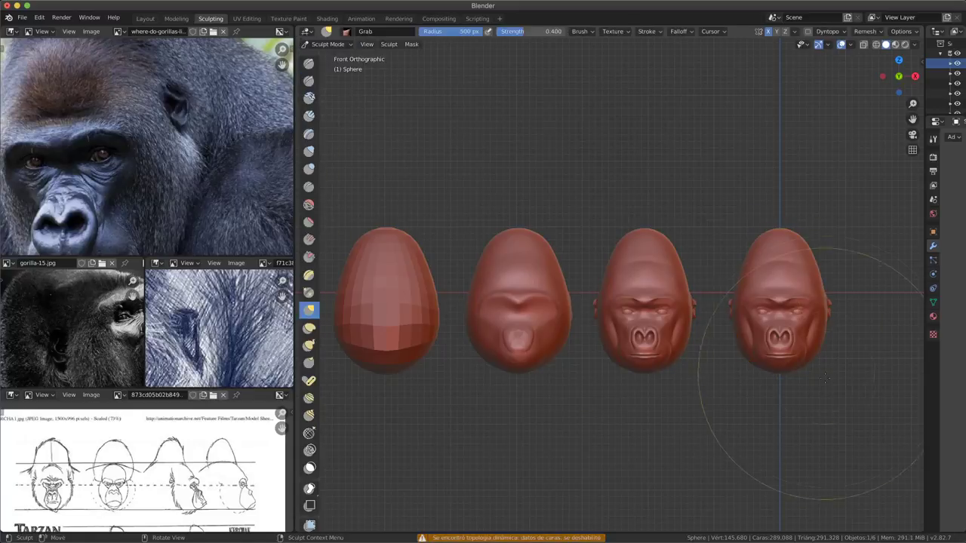
{"action": "scroll", "coordinate": [803, 364], "scroll_direction": "up", "scroll_amount": 3}
{"action": "scroll", "coordinate": [802, 316], "scroll_direction": "up", "scroll_amount": 6}
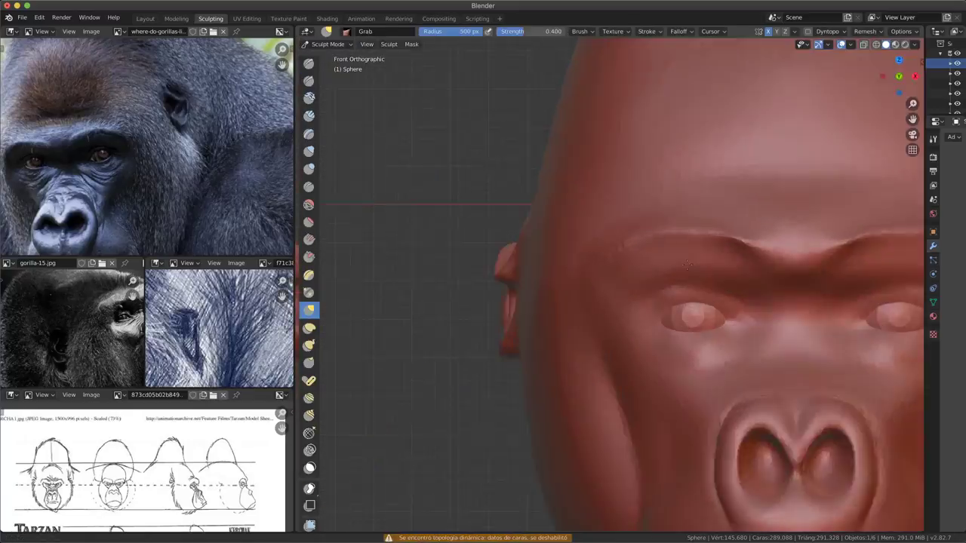
{"action": "scroll", "coordinate": [799, 279], "scroll_direction": "up", "scroll_amount": 3}
{"action": "scroll", "coordinate": [800, 263], "scroll_direction": "up", "scroll_amount": 2}
{"action": "scroll", "coordinate": [800, 263], "scroll_direction": "up", "scroll_amount": 2}
{"action": "scroll", "coordinate": [755, 280], "scroll_direction": "up", "scroll_amount": 2}
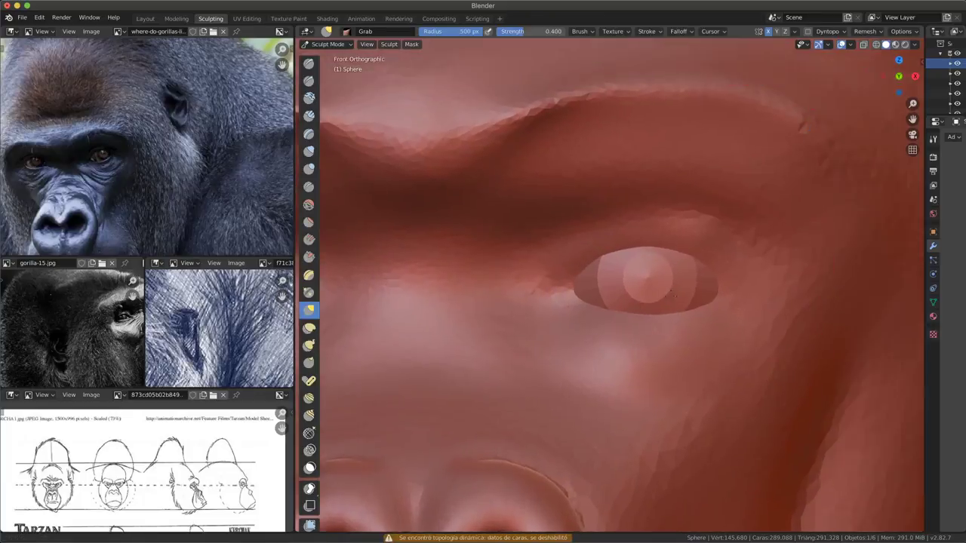
{"action": "scroll", "coordinate": [712, 270], "scroll_direction": "up", "scroll_amount": 2}
{"action": "scroll", "coordinate": [129, 226], "scroll_direction": "up", "scroll_amount": 2}
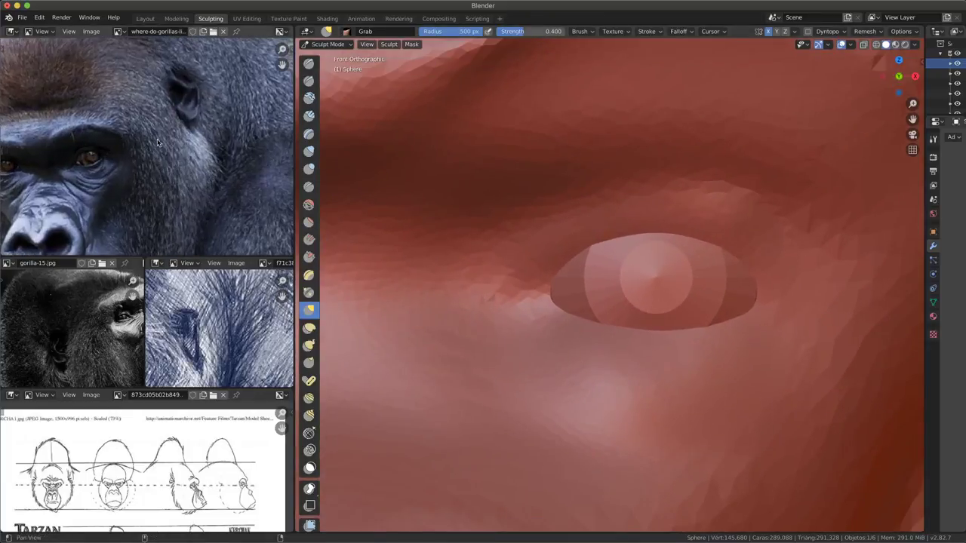
{"action": "scroll", "coordinate": [128, 227], "scroll_direction": "down", "scroll_amount": 2}
{"action": "scroll", "coordinate": [128, 226], "scroll_direction": "up", "scroll_amount": 2}
- Frame the eye in the gorilla-15.jpg reference and the viewport, and select the Crease brush
{"action": "middle_click_drag", "start_coordinate": [123, 374], "coordinate": [73, 347]}
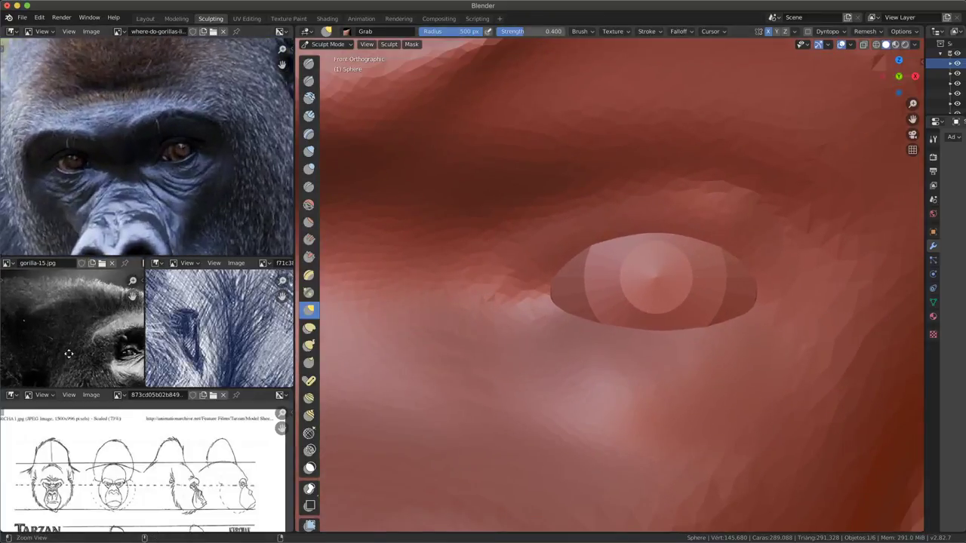
{"action": "scroll", "coordinate": [73, 348], "scroll_direction": "up", "scroll_amount": 2}
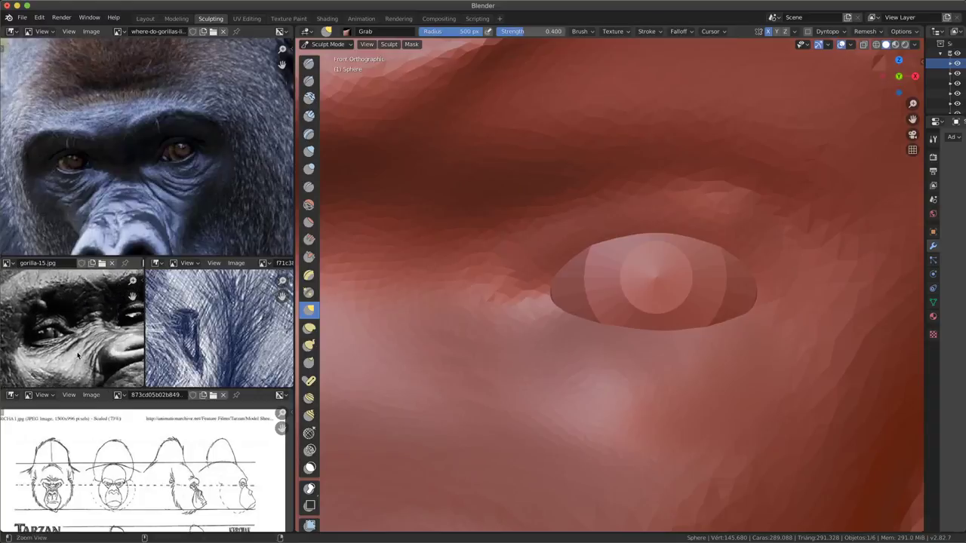
{"action": "middle_click_drag", "start_coordinate": [73, 348], "coordinate": [43, 335]}
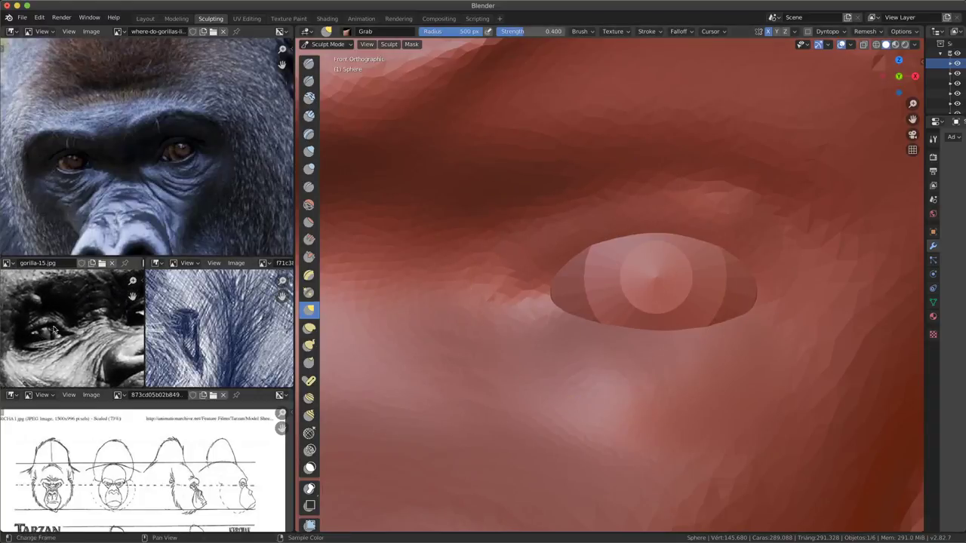
{"action": "scroll", "coordinate": [630, 272], "scroll_direction": "up", "scroll_amount": 1}
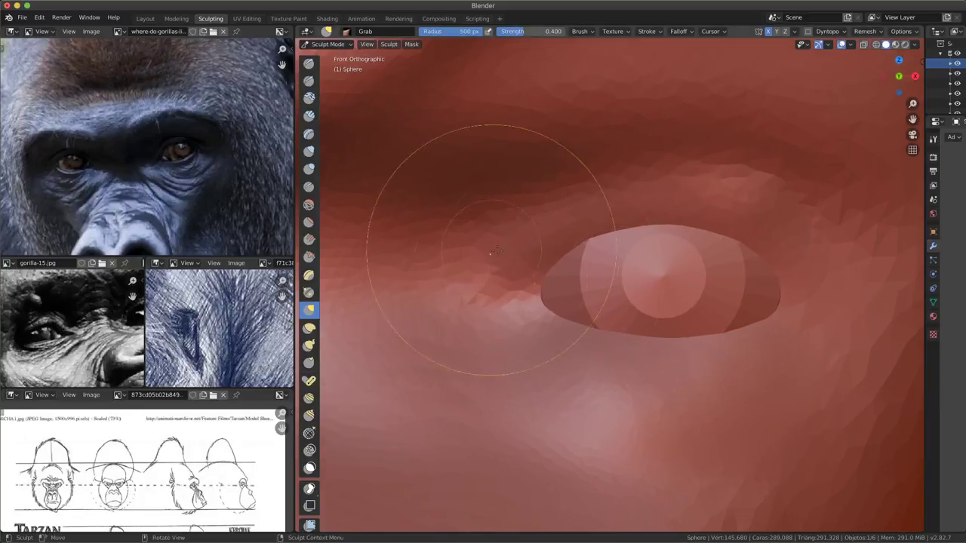
{"action": "middle_click_drag", "start_coordinate": [491, 253], "coordinate": [477, 286], "text": "shift"}
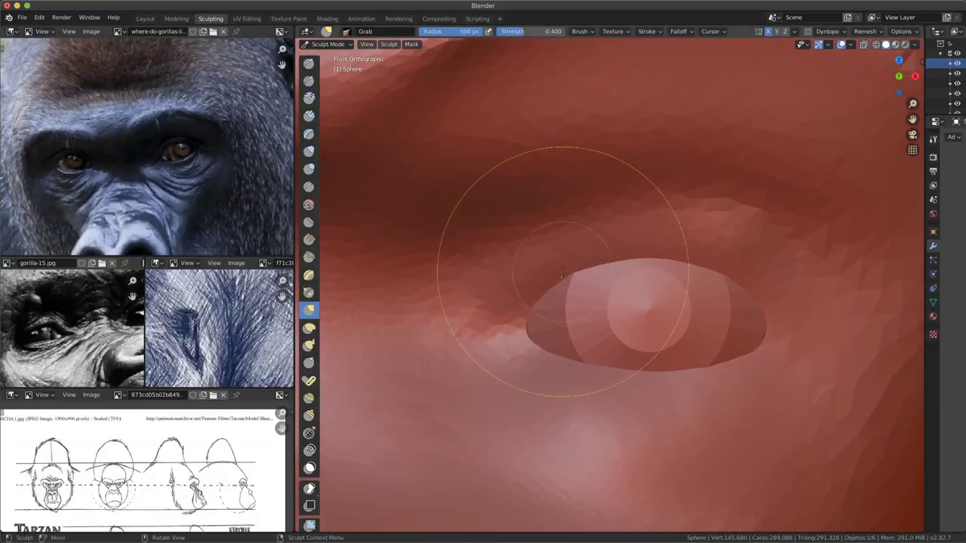
{"action": "left_click", "coordinate": [309, 187]}
- Set a 160 px brush radius, crease the eye's upper-left edge, and enable Dyntopo
{"action": "key", "text": "f"}
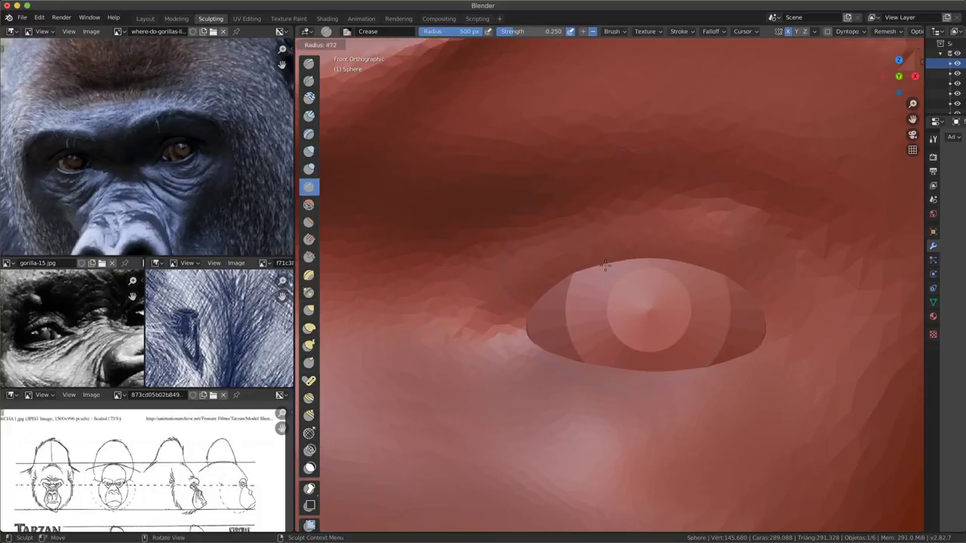
{"action": "left_click", "coordinate": [561, 260]}
{"action": "key", "text": "f"}
{"action": "left_click", "coordinate": [421, 73]}
{"action": "scroll", "coordinate": [573, 332], "scroll_direction": "up", "scroll_amount": 1}
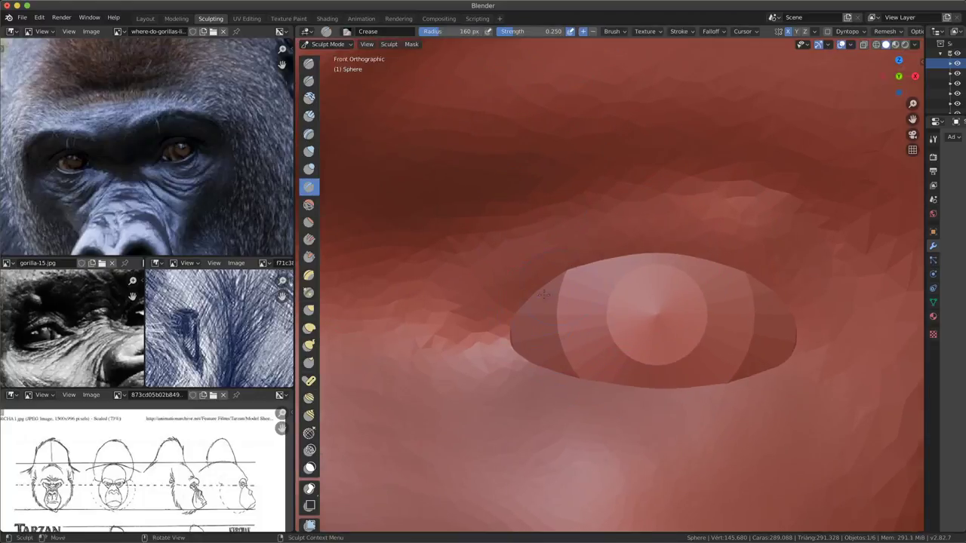
{"action": "left_click_drag", "start_coordinate": [581, 273], "coordinate": [532, 297]}
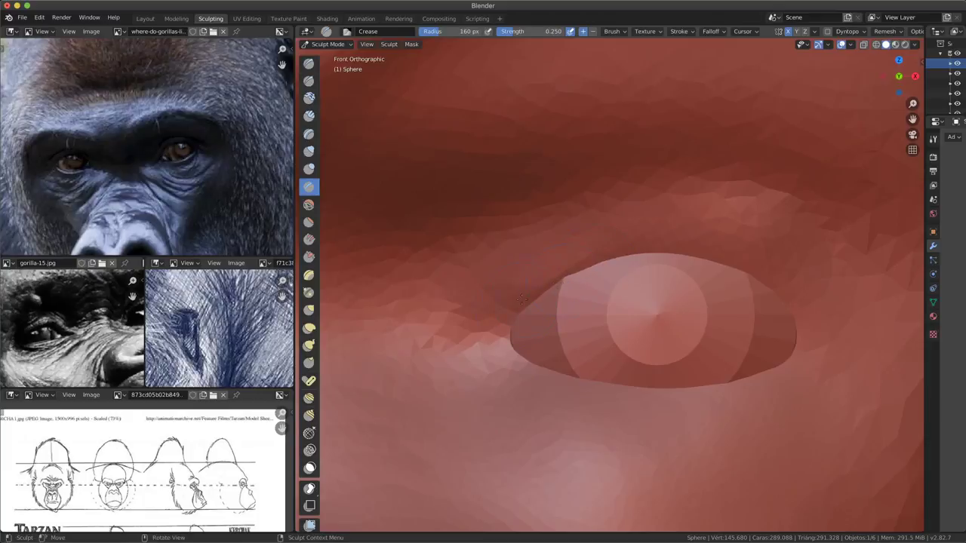
{"action": "left_click", "coordinate": [828, 32]}
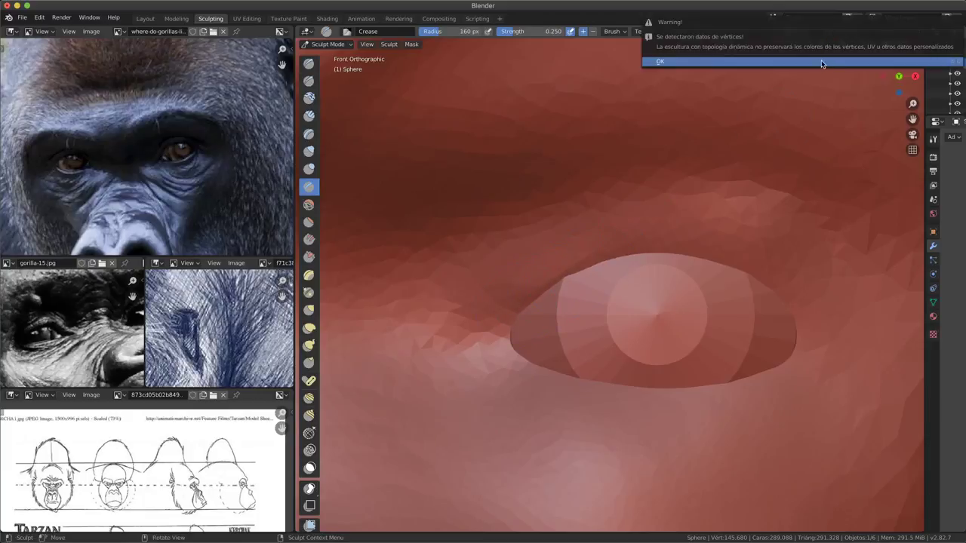
{"action": "left_click", "coordinate": [822, 63]}
- Carve the crease along the upper eyelid out toward the eye's outer corner
{"action": "middle_click_drag", "start_coordinate": [560, 309], "coordinate": [497, 322], "text": "ctrl"}
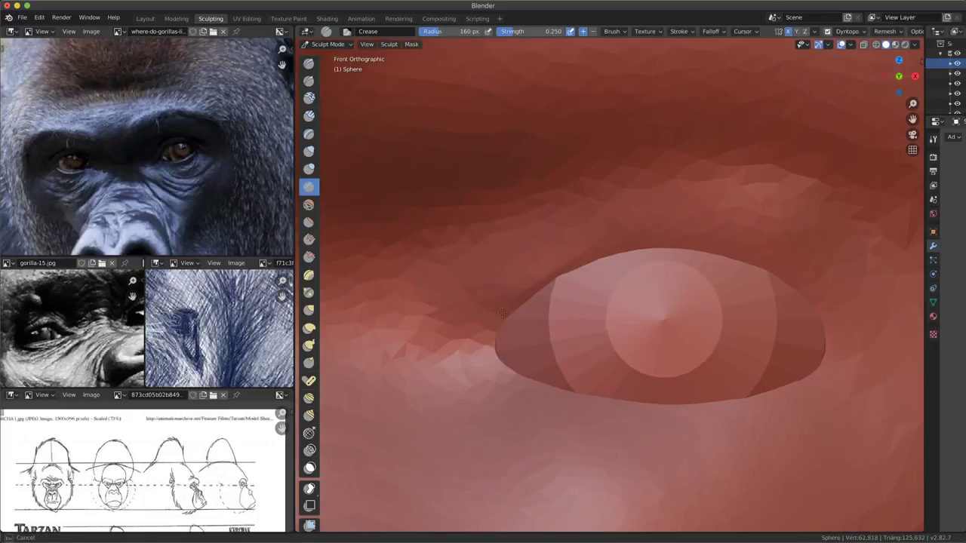
{"action": "left_click_drag", "start_coordinate": [562, 268], "coordinate": [636, 239]}
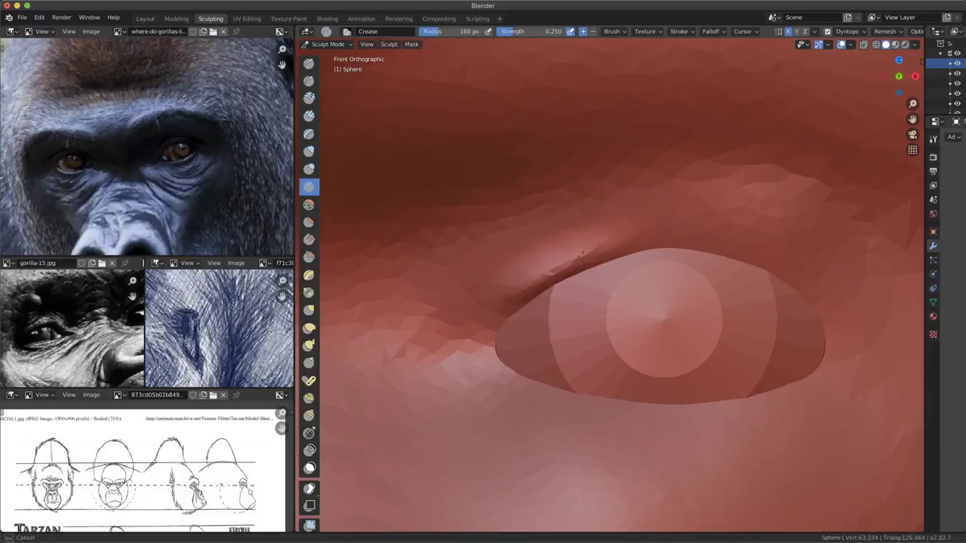
{"action": "left_click_drag", "start_coordinate": [582, 259], "coordinate": [593, 249]}
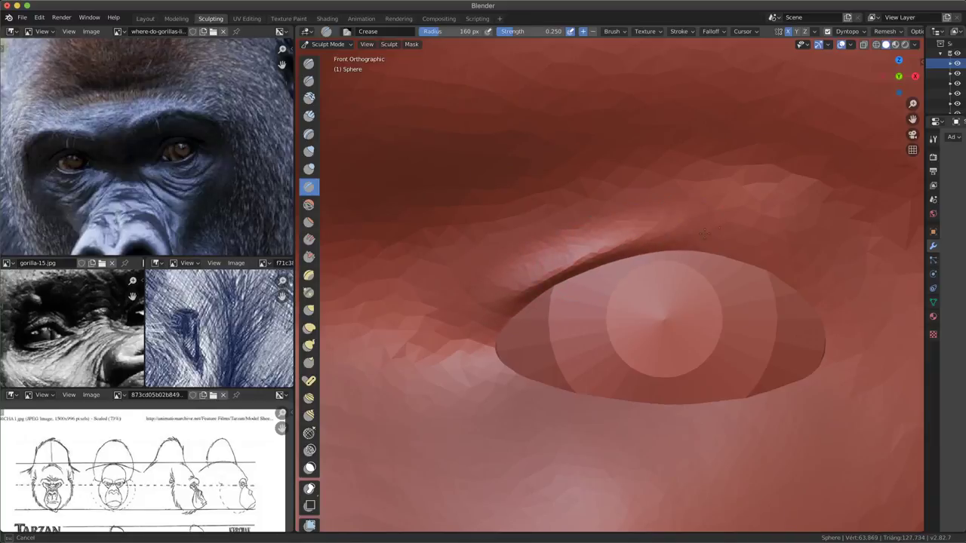
{"action": "left_click_drag", "start_coordinate": [705, 232], "coordinate": [655, 244]}
{"action": "scroll", "coordinate": [686, 306], "scroll_direction": "down", "scroll_amount": 1}
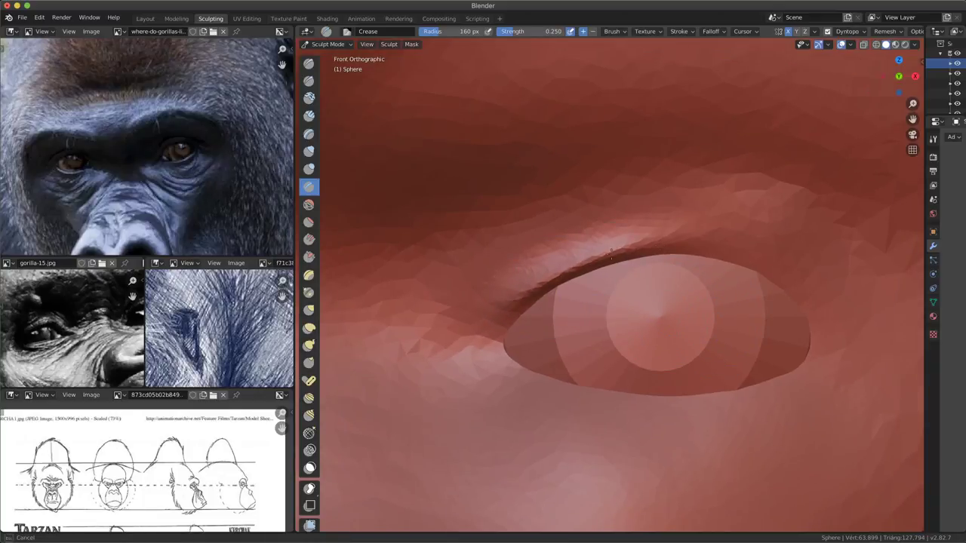
{"action": "left_click_drag", "start_coordinate": [611, 255], "coordinate": [707, 239]}
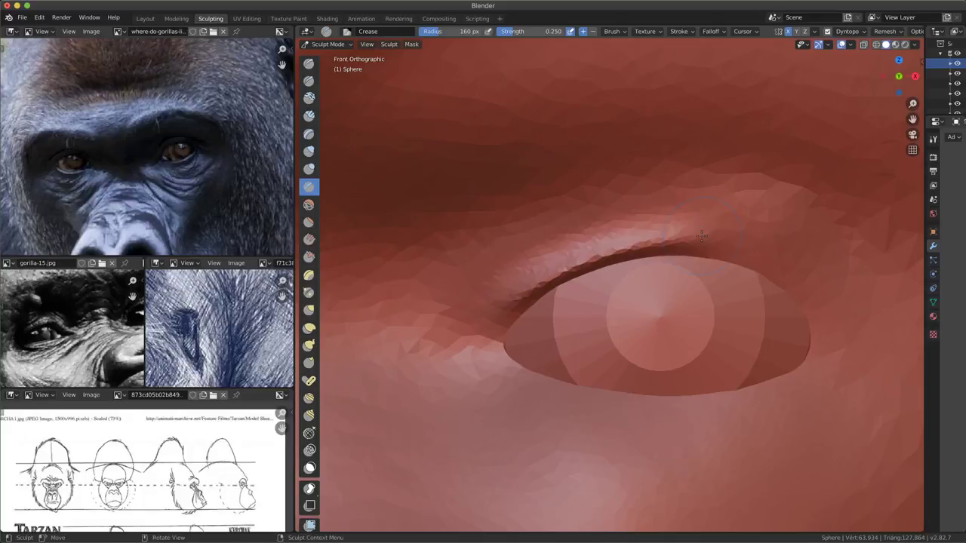
{"action": "mouse_move", "coordinate": [724, 247]}
{"action": "left_mouse_down"}
{"action": "mouse_move", "coordinate": [762, 256]}
{"action": "mouse_move", "coordinate": [777, 275]}
{"action": "mouse_move", "coordinate": [770, 264]}
{"action": "left_mouse_up"}
{"action": "left_click_drag", "start_coordinate": [710, 242], "coordinate": [535, 295]}
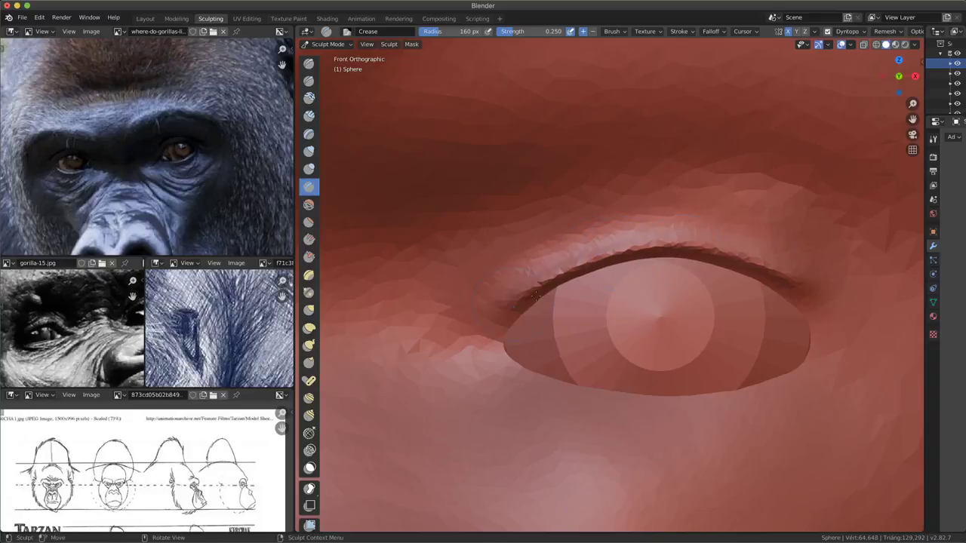
{"action": "middle_click_drag", "start_coordinate": [633, 320], "coordinate": [638, 287]}
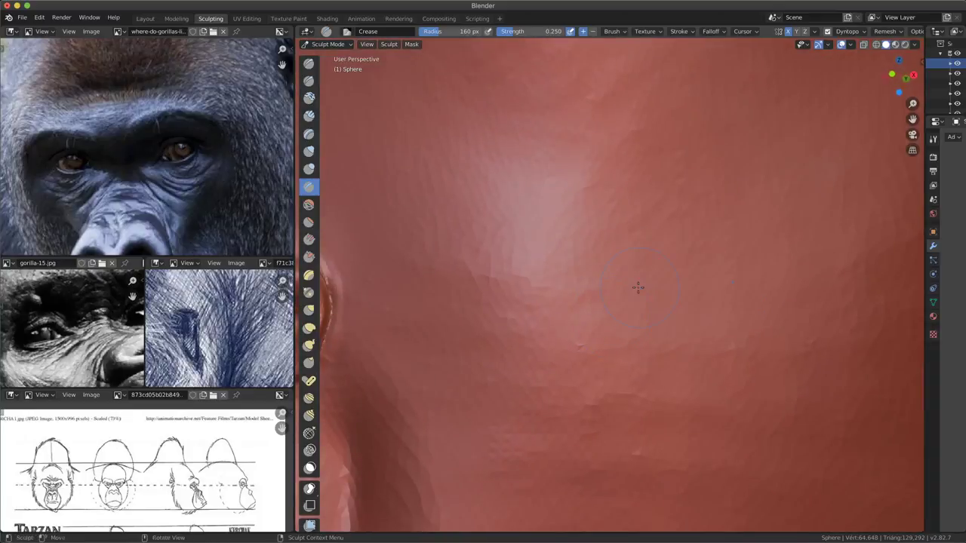
- Frame the whole sculpted head and orbit around it to inspect the eye
{"action": "mouse_move", "coordinate": [531, 325]}
{"action": "middle_mouse_down"}
{"action": "mouse_move", "coordinate": [617, 278]}
{"action": "mouse_move", "coordinate": [600, 376]}
{"action": "mouse_move", "coordinate": [607, 318]}
{"action": "middle_mouse_up"}
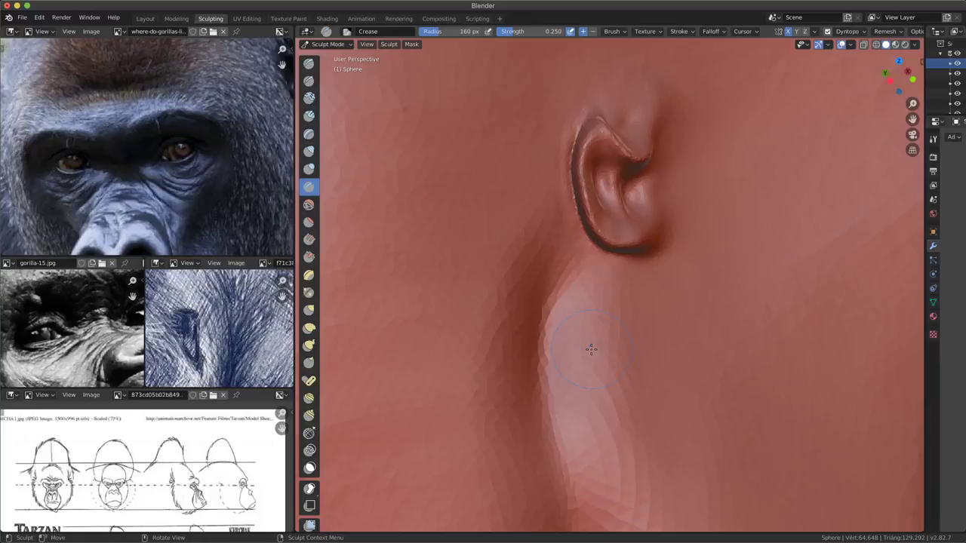
{"action": "left_click", "coordinate": [368, 44]}
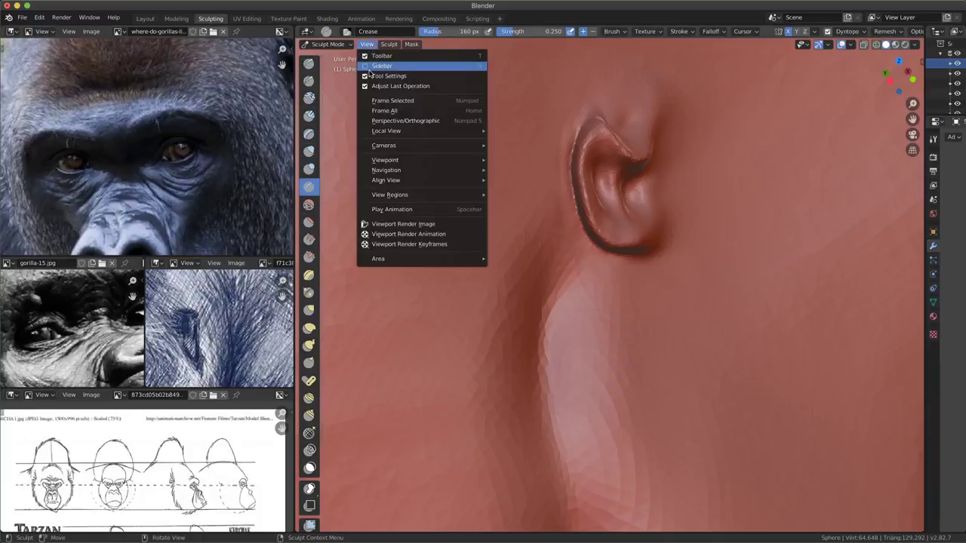
{"action": "left_click", "coordinate": [409, 101]}
{"action": "mouse_move", "coordinate": [688, 323]}
{"action": "middle_mouse_down"}
{"action": "mouse_move", "coordinate": [585, 314]}
{"action": "mouse_move", "coordinate": [655, 317]}
{"action": "middle_mouse_up"}
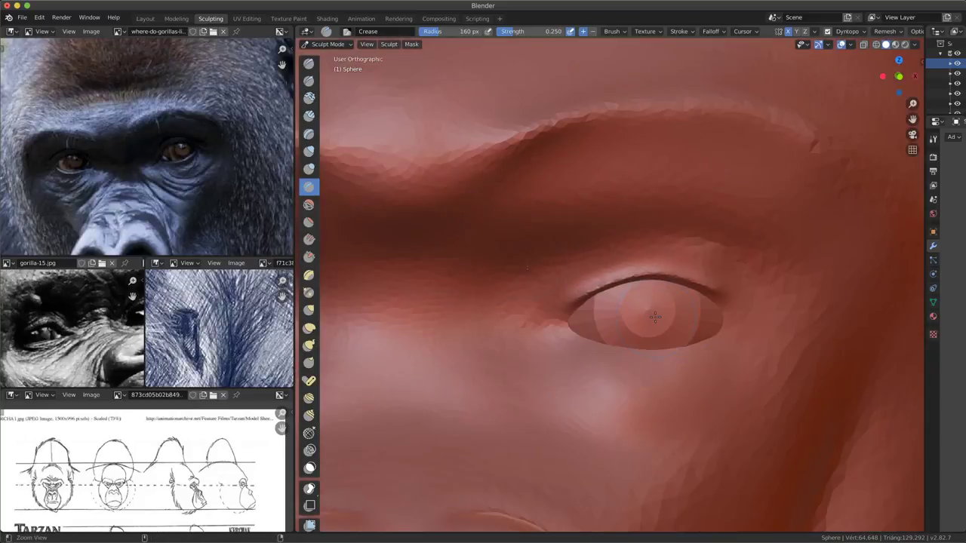
{"action": "scroll", "coordinate": [655, 317], "scroll_direction": "down", "scroll_amount": 5}
{"action": "scroll", "coordinate": [655, 317], "scroll_direction": "down", "scroll_amount": 3}
{"action": "middle_click_drag", "start_coordinate": [655, 317], "coordinate": [864, 66]}
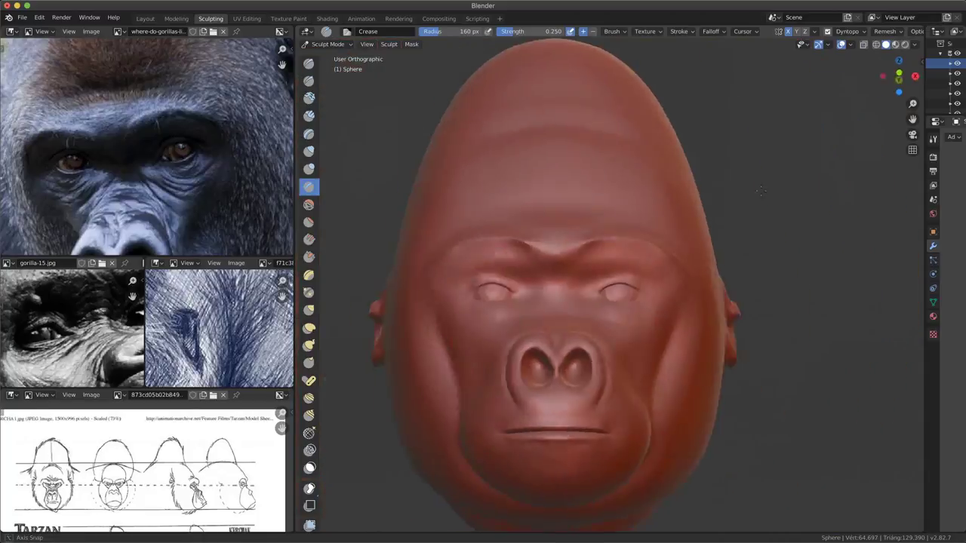
{"action": "mouse_move", "coordinate": [779, 163]}
{"action": "middle_mouse_down"}
{"action": "mouse_move", "coordinate": [688, 287]}
{"action": "mouse_move", "coordinate": [673, 327]}
{"action": "mouse_move", "coordinate": [720, 329]}
{"action": "mouse_move", "coordinate": [585, 345]}
{"action": "mouse_move", "coordinate": [467, 499]}
{"action": "middle_mouse_up"}
{"action": "scroll", "coordinate": [689, 286], "scroll_direction": "up", "scroll_amount": 5}
{"action": "scroll", "coordinate": [688, 287], "scroll_direction": "up", "scroll_amount": 3}
{"action": "scroll", "coordinate": [721, 329], "scroll_direction": "down", "scroll_amount": 3}
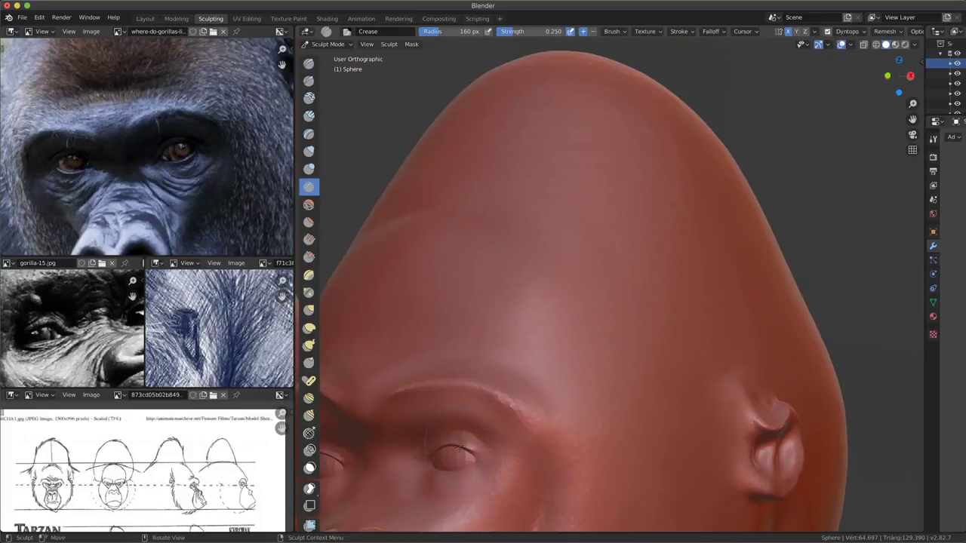
- Deepen the upper eyelid crease with two more short Crease strokes
{"action": "left_click_drag", "start_coordinate": [458, 449], "coordinate": [455, 447]}
{"action": "scroll", "coordinate": [466, 474], "scroll_direction": "up", "scroll_amount": 3}
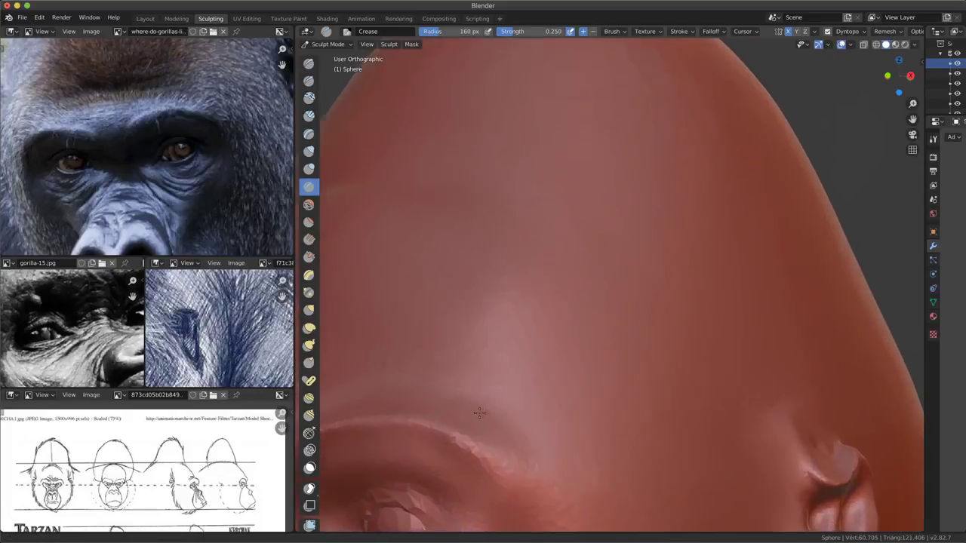
{"action": "scroll", "coordinate": [498, 437], "scroll_direction": "up", "scroll_amount": 3}
{"action": "scroll", "coordinate": [529, 408], "scroll_direction": "up", "scroll_amount": 1}
{"action": "left_click_drag", "start_coordinate": [537, 392], "coordinate": [540, 396]}
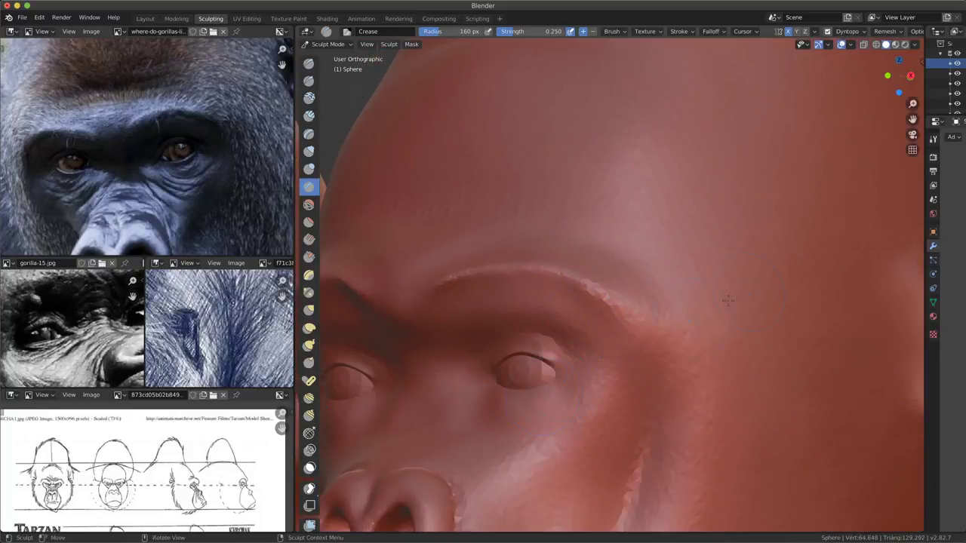
{"action": "scroll", "coordinate": [429, 413], "scroll_direction": "up", "scroll_amount": 4}
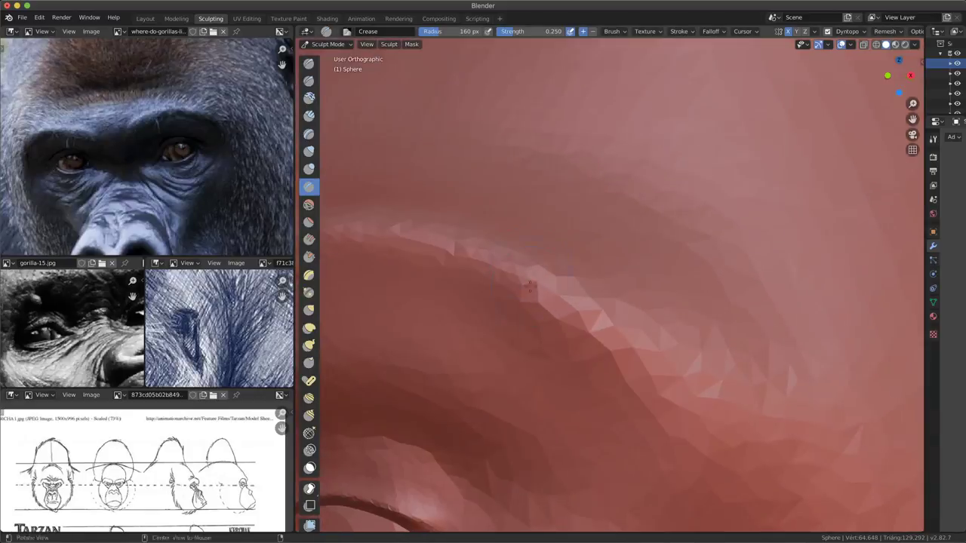
{"action": "scroll", "coordinate": [528, 317], "scroll_direction": "up", "scroll_amount": 3}
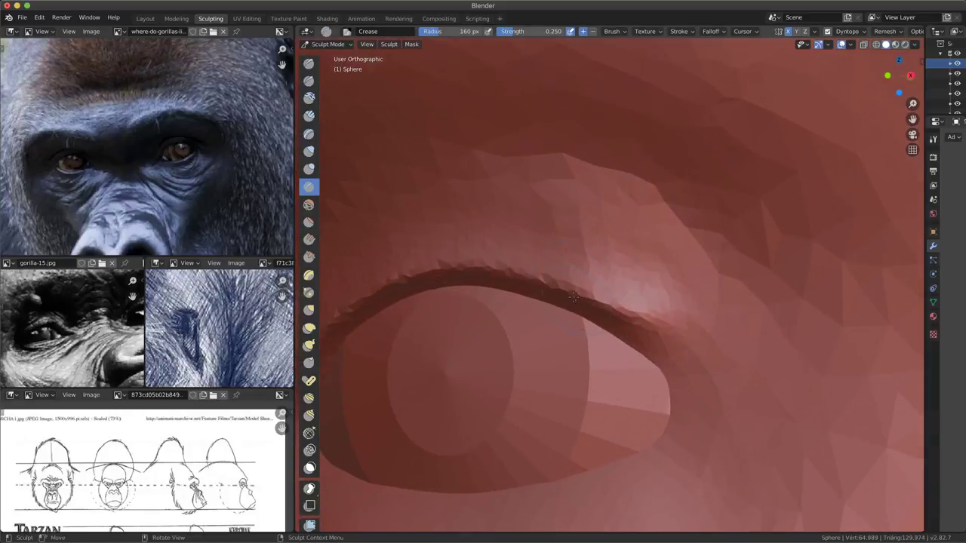
{"action": "scroll", "coordinate": [713, 322], "scroll_direction": "down", "scroll_amount": 3}
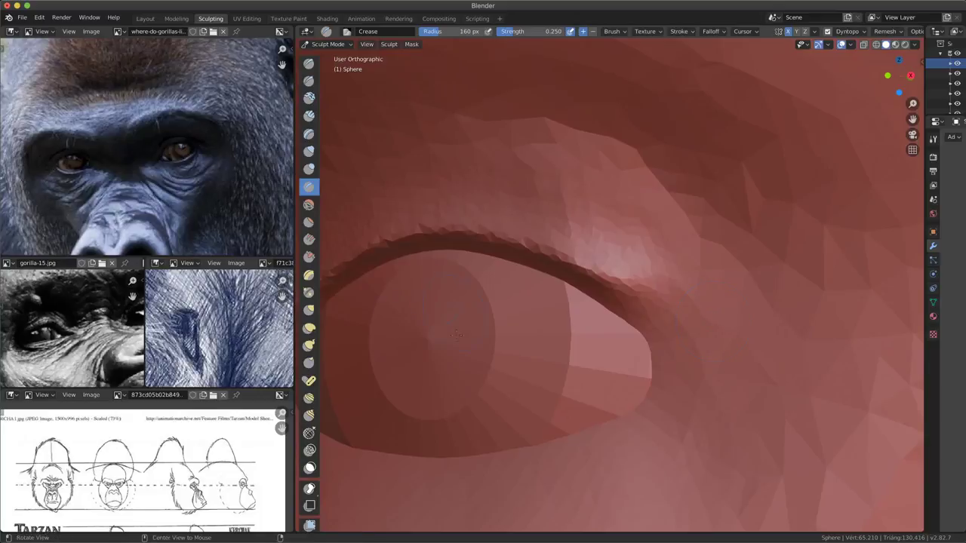
{"action": "mouse_move", "coordinate": [456, 335]}
{"action": "middle_mouse_down"}
{"action": "mouse_move", "coordinate": [569, 303]}
{"action": "mouse_move", "coordinate": [615, 305]}
{"action": "middle_mouse_up"}
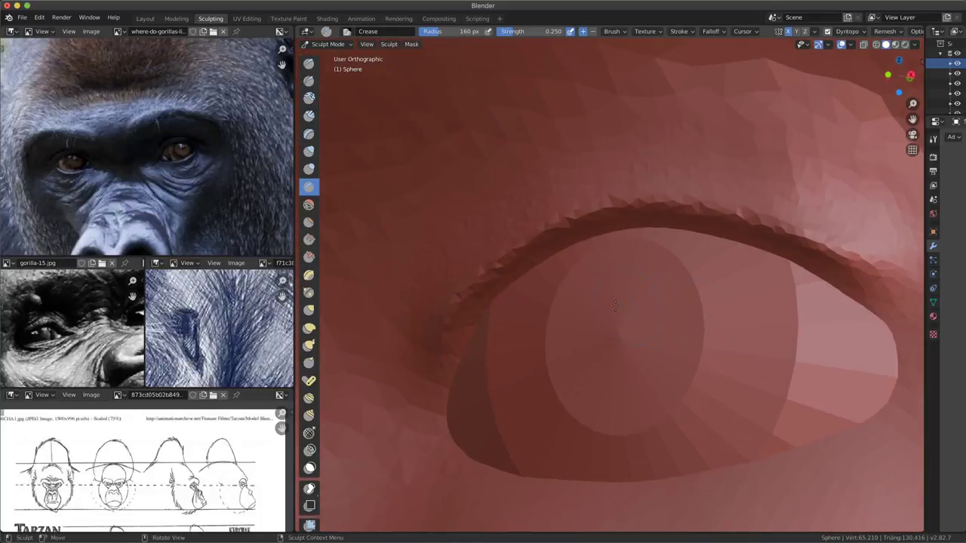
- Switch to the Grab brush and enlarge its radius to 218 px, then 296 px
{"action": "key", "text": "g"}
{"action": "key", "text": "f"}
{"action": "left_click", "coordinate": [668, 344]}
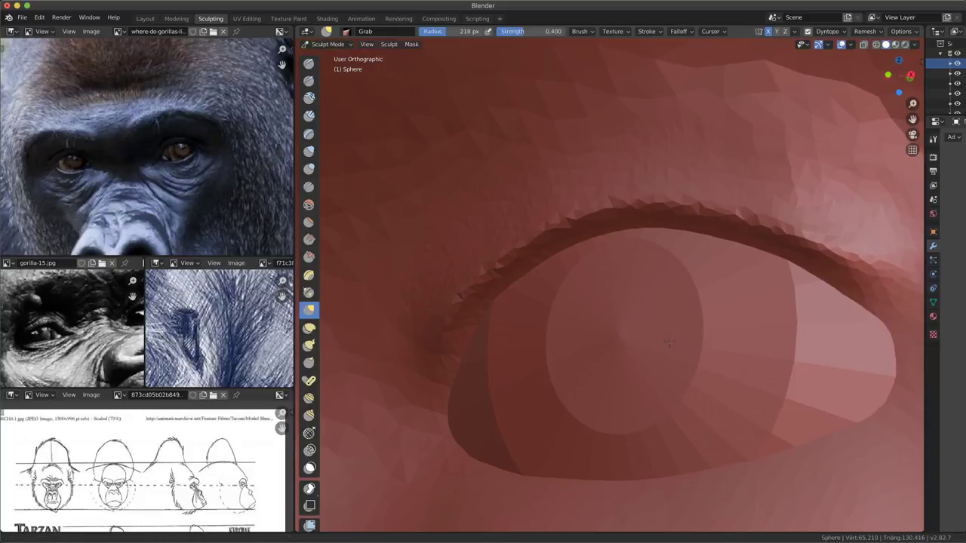
{"action": "mouse_move", "coordinate": [668, 343]}
{"action": "middle_mouse_down"}
{"action": "mouse_move", "coordinate": [677, 325]}
{"action": "mouse_move", "coordinate": [654, 246]}
{"action": "middle_mouse_up"}
{"action": "key", "text": "f"}
{"action": "left_click", "coordinate": [677, 326]}
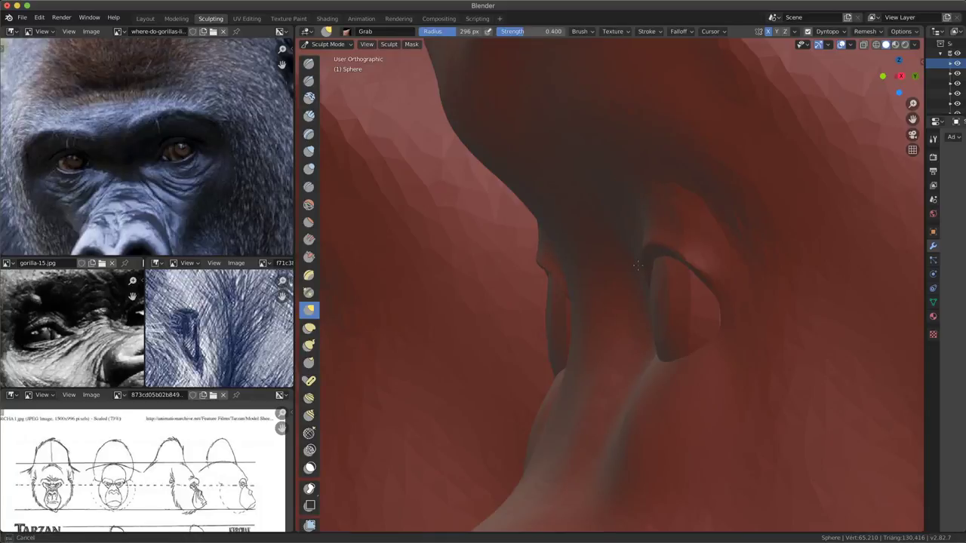
{"action": "middle_click_drag", "start_coordinate": [638, 266], "coordinate": [712, 280]}
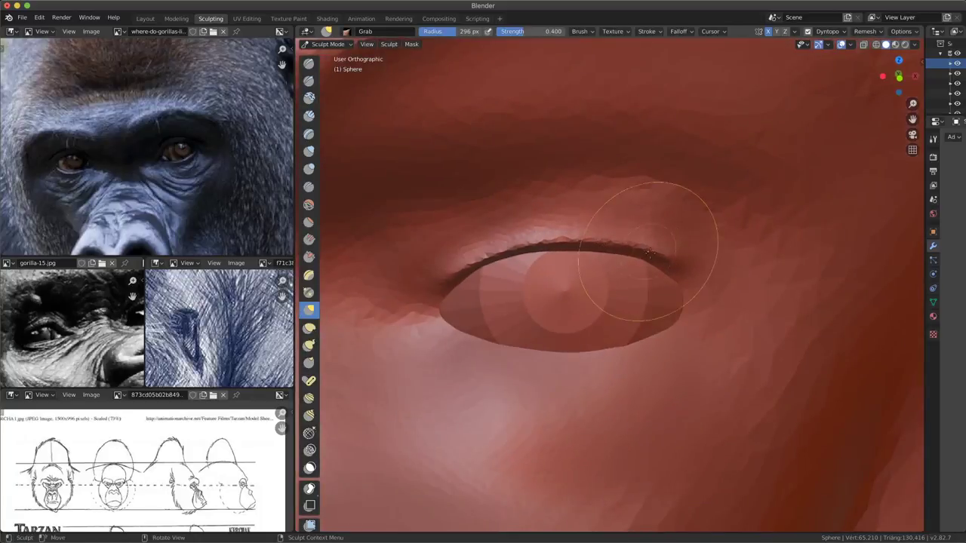
{"action": "middle_click_drag", "start_coordinate": [612, 300], "coordinate": [569, 263]}
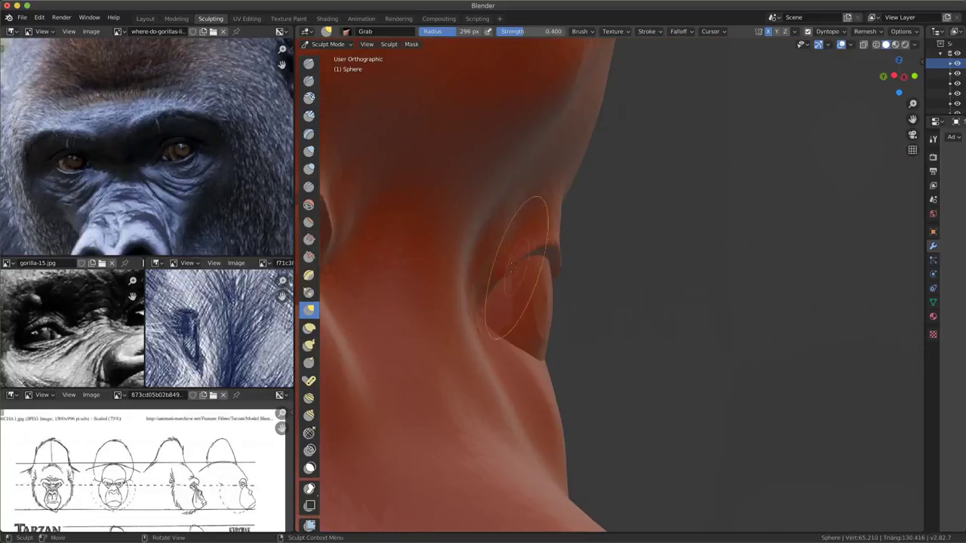
- Pull the brow edge, eye socket and upper eyelid into a rounder almond shape
{"action": "left_click_drag", "start_coordinate": [569, 263], "coordinate": [550, 256]}
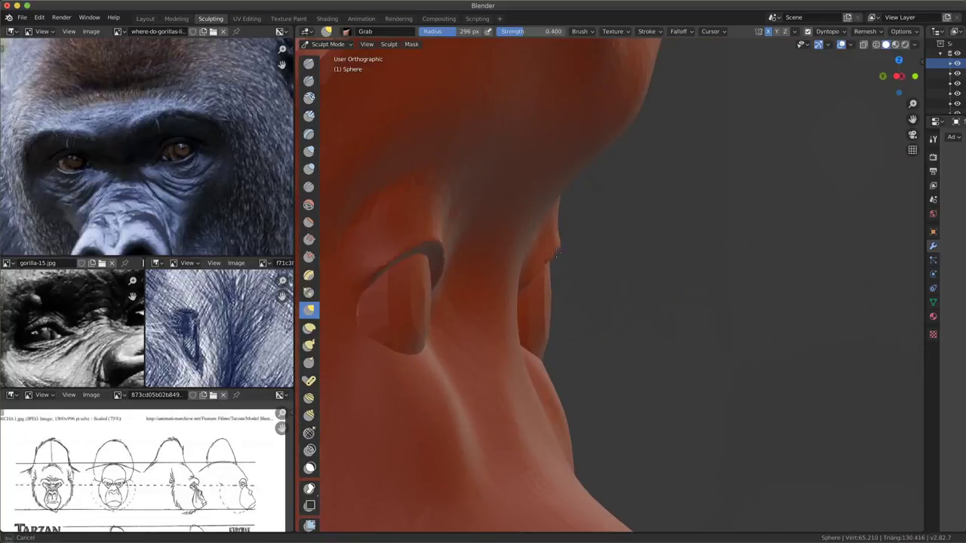
{"action": "mouse_move", "coordinate": [615, 292]}
{"action": "middle_mouse_down"}
{"action": "mouse_move", "coordinate": [501, 216]}
{"action": "mouse_move", "coordinate": [535, 244]}
{"action": "middle_mouse_up"}
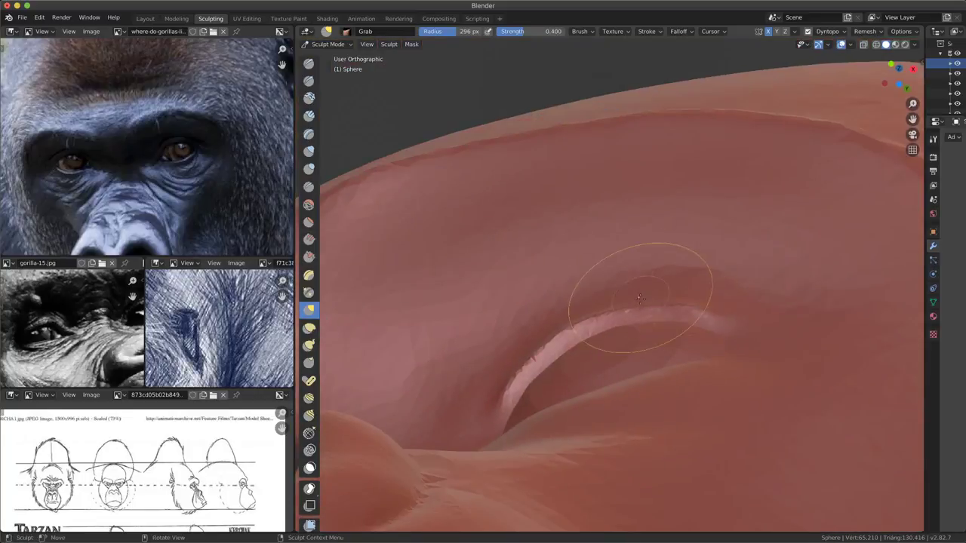
{"action": "left_click_drag", "start_coordinate": [625, 301], "coordinate": [642, 302]}
{"action": "mouse_move", "coordinate": [678, 322]}
{"action": "middle_mouse_down"}
{"action": "mouse_move", "coordinate": [706, 292]}
{"action": "mouse_move", "coordinate": [672, 324]}
{"action": "mouse_move", "coordinate": [652, 249]}
{"action": "mouse_move", "coordinate": [589, 241]}
{"action": "middle_mouse_up"}
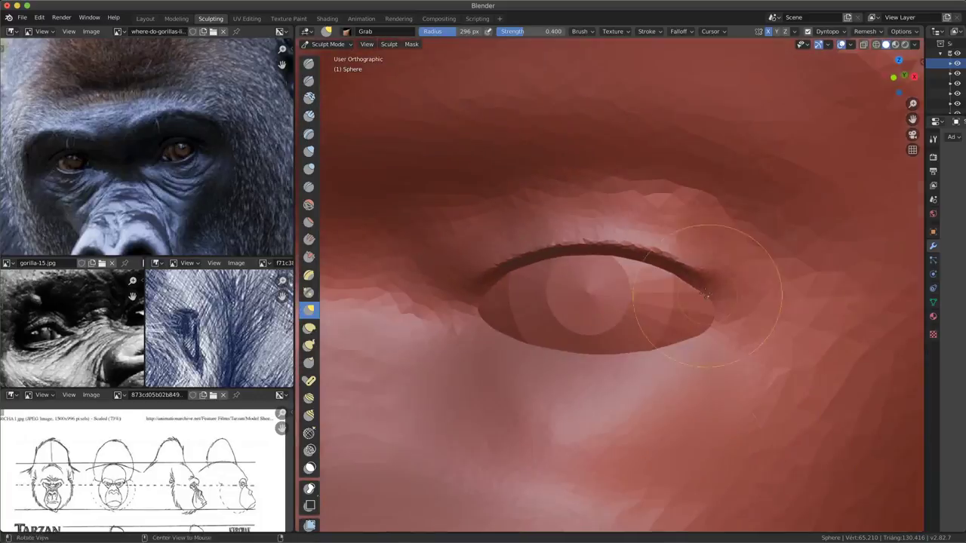
{"action": "left_click_drag", "start_coordinate": [588, 241], "coordinate": [491, 246]}
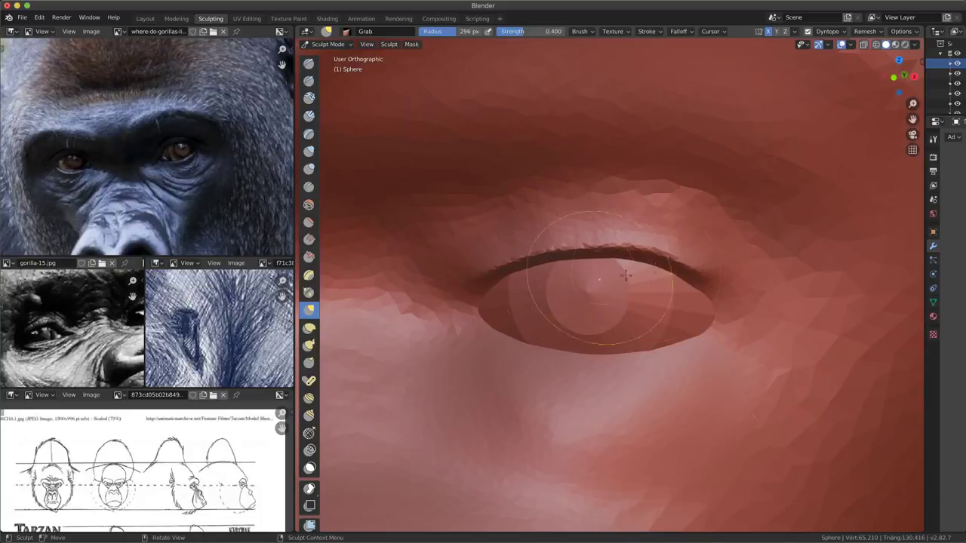
{"action": "left_click_drag", "start_coordinate": [646, 249], "coordinate": [686, 273]}
{"action": "mouse_move", "coordinate": [686, 273]}
{"action": "middle_mouse_down"}
{"action": "mouse_move", "coordinate": [603, 302]}
{"action": "mouse_move", "coordinate": [647, 280]}
{"action": "mouse_move", "coordinate": [636, 302]}
{"action": "mouse_move", "coordinate": [702, 301]}
{"action": "middle_mouse_up"}
{"action": "key", "text": "i"}
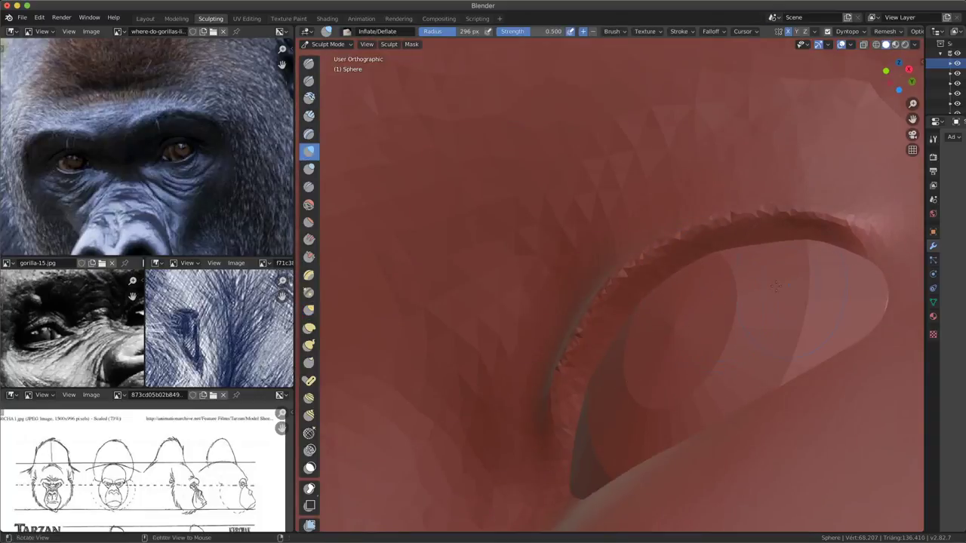
- Select the Crease brush at 182 px radius and deepen the crease at the eyelid corner
{"action": "mouse_move", "coordinate": [619, 377]}
{"action": "middle_mouse_down"}
{"action": "mouse_move", "coordinate": [679, 387]}
{"action": "mouse_move", "coordinate": [811, 324]}
{"action": "mouse_move", "coordinate": [741, 311]}
{"action": "middle_mouse_up"}
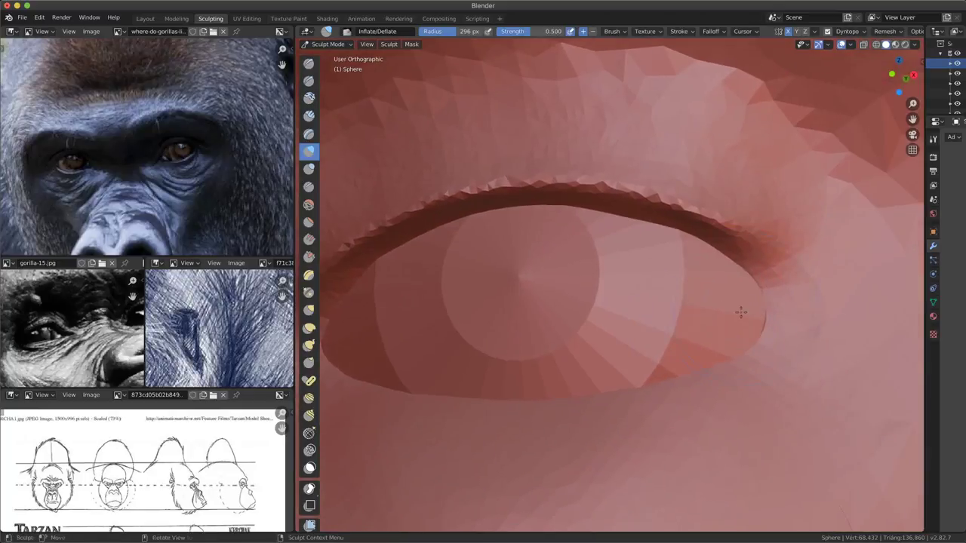
{"action": "left_click", "coordinate": [309, 187]}
{"action": "key", "text": "f"}
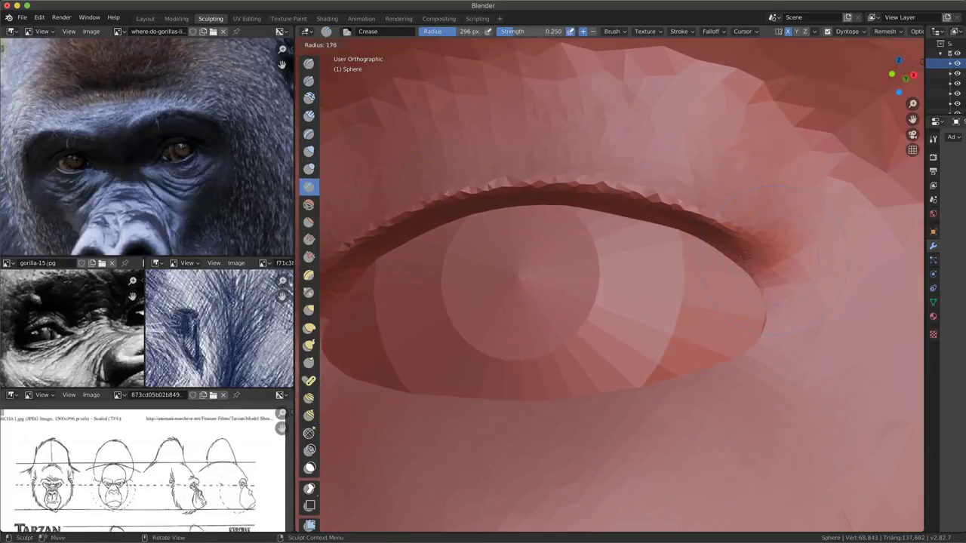
{"action": "left_click", "coordinate": [753, 240]}
{"action": "left_click_drag", "start_coordinate": [777, 264], "coordinate": [771, 261]}
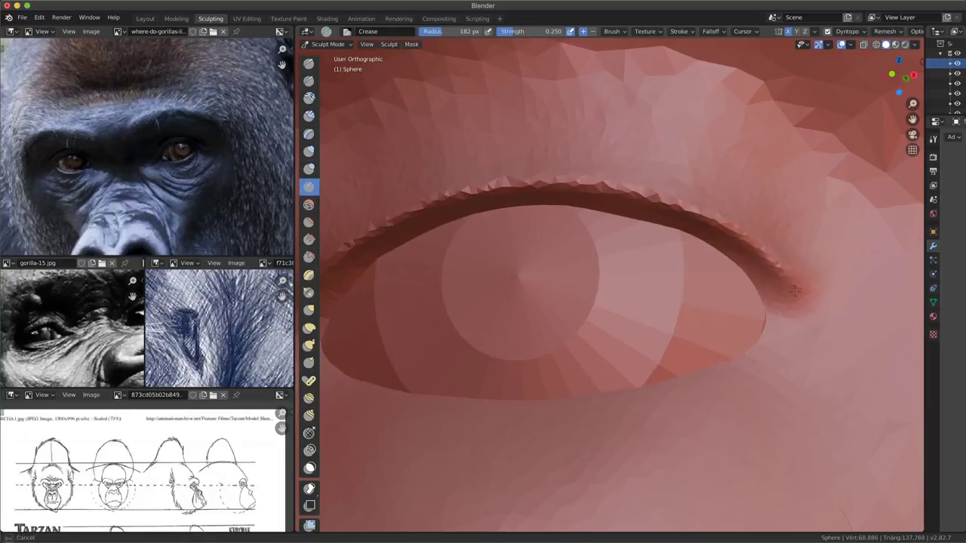
- Crease the lower eyelid and inner eye corner from several angles
{"action": "middle_click_drag", "start_coordinate": [794, 290], "coordinate": [600, 362]}
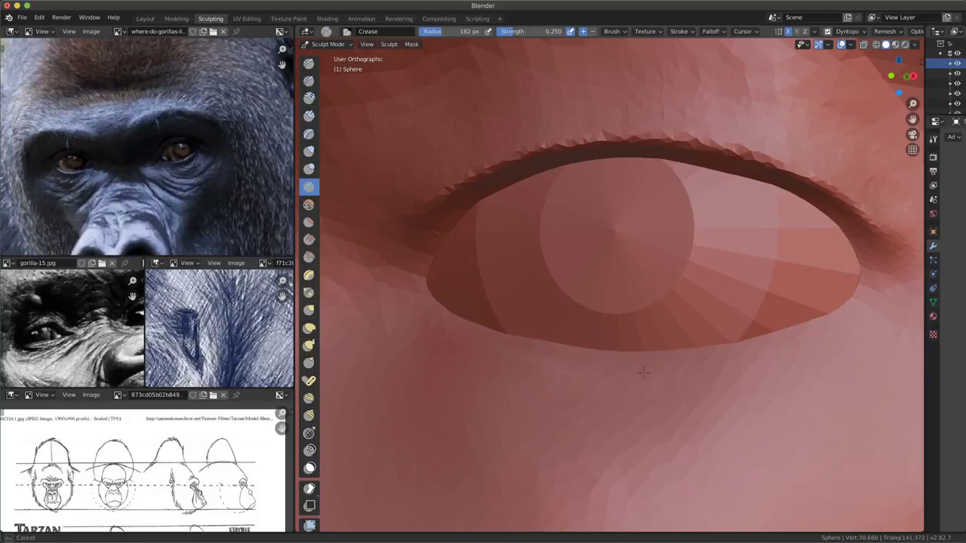
{"action": "middle_click_drag", "start_coordinate": [710, 368], "coordinate": [701, 340]}
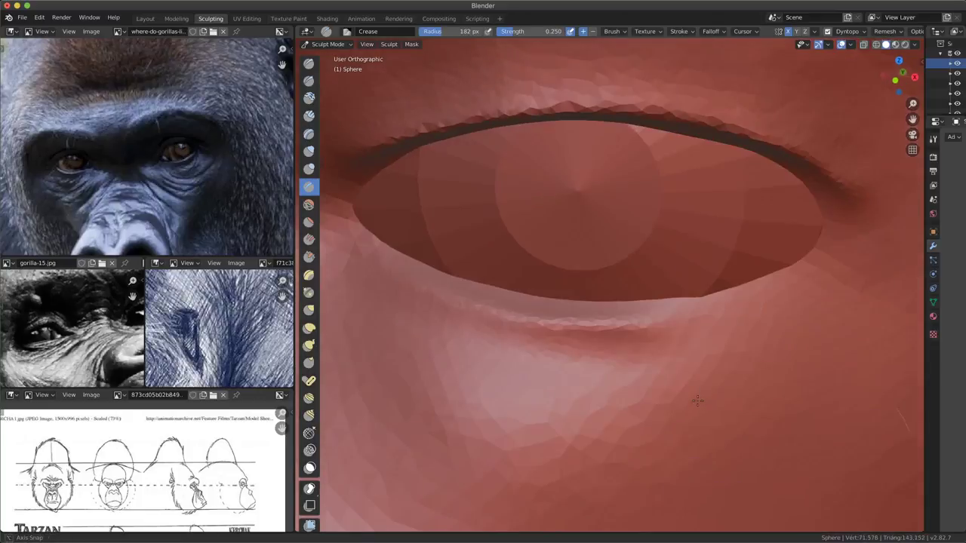
{"action": "mouse_move", "coordinate": [702, 340]}
{"action": "left_mouse_down"}
{"action": "mouse_move", "coordinate": [839, 265]}
{"action": "mouse_move", "coordinate": [677, 321]}
{"action": "left_mouse_up"}
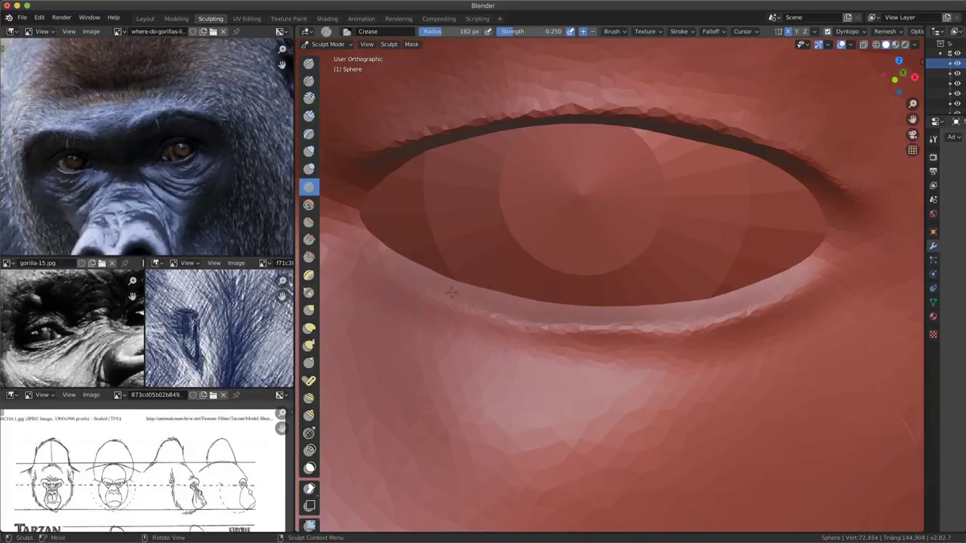
{"action": "middle_click_drag", "start_coordinate": [511, 297], "coordinate": [592, 312]}
{"action": "left_click_drag", "start_coordinate": [561, 284], "coordinate": [530, 252]}
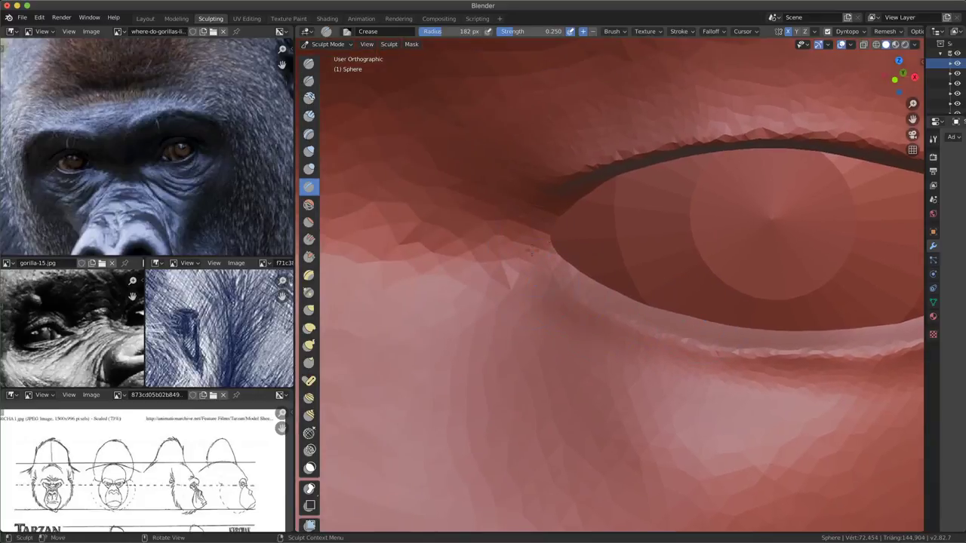
{"action": "mouse_move", "coordinate": [575, 179]}
{"action": "left_mouse_down"}
{"action": "mouse_move", "coordinate": [550, 214]}
{"action": "mouse_move", "coordinate": [444, 276]}
{"action": "mouse_move", "coordinate": [425, 274]}
{"action": "left_mouse_up"}
{"action": "left_click_drag", "start_coordinate": [607, 168], "coordinate": [485, 262]}
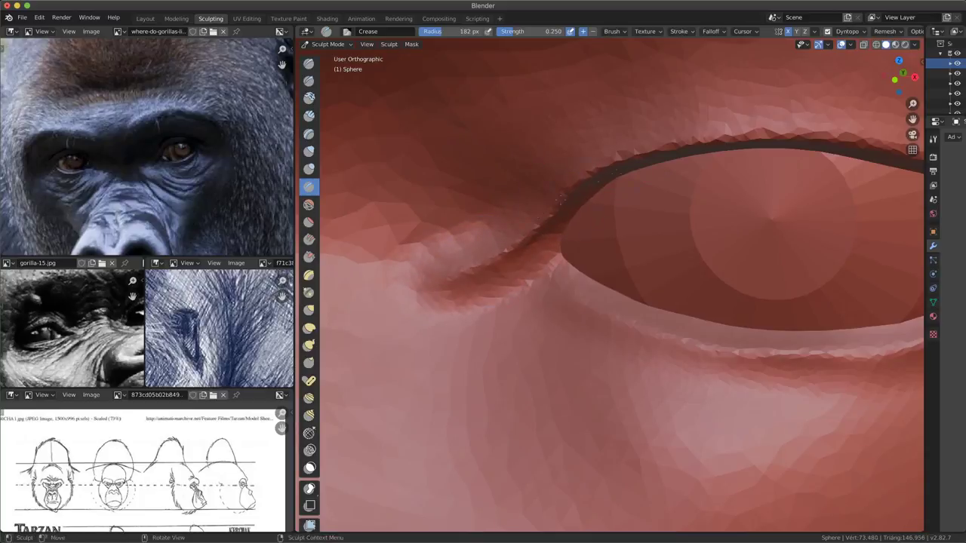
{"action": "mouse_move", "coordinate": [550, 292]}
{"action": "left_mouse_down"}
{"action": "mouse_move", "coordinate": [552, 264]}
{"action": "mouse_move", "coordinate": [577, 302]}
{"action": "left_mouse_up"}
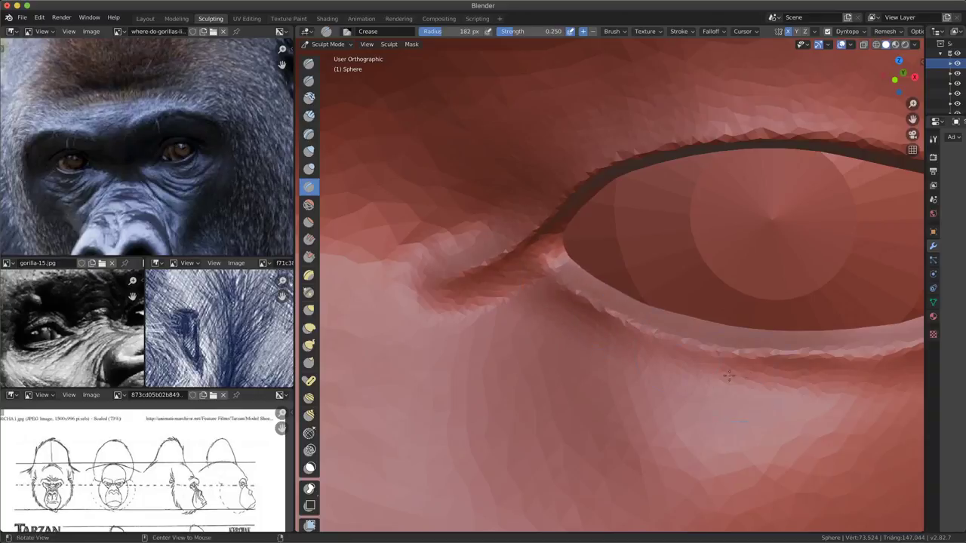
{"action": "mouse_move", "coordinate": [895, 372]}
{"action": "middle_mouse_down", "text": "shift"}
{"action": "mouse_move", "coordinate": [781, 334]}
{"action": "mouse_move", "coordinate": [714, 332]}
{"action": "mouse_move", "coordinate": [712, 354]}
{"action": "mouse_move", "coordinate": [655, 377]}
{"action": "middle_mouse_up", "text": "shift"}
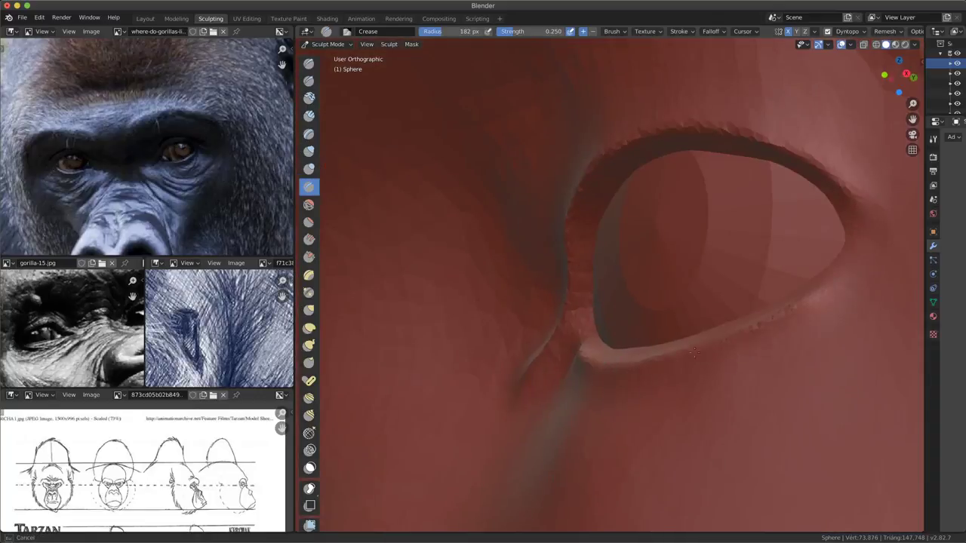
- Inflate the skin under the lower eyelid with the Inflate brush
{"action": "key", "text": "i"}
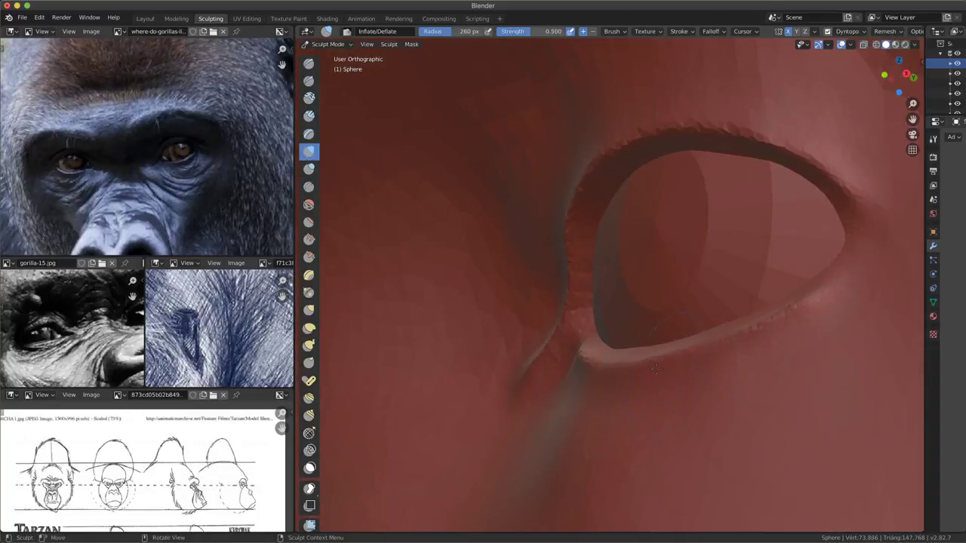
{"action": "key", "text": "f"}
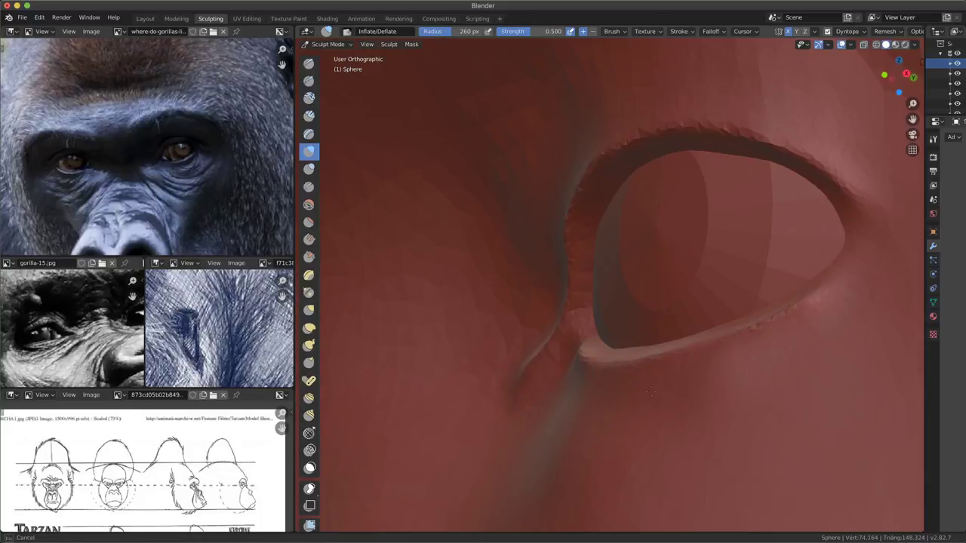
{"action": "left_click_drag", "start_coordinate": [781, 338], "coordinate": [749, 359]}
{"action": "middle_click_drag", "start_coordinate": [533, 377], "coordinate": [806, 337]}
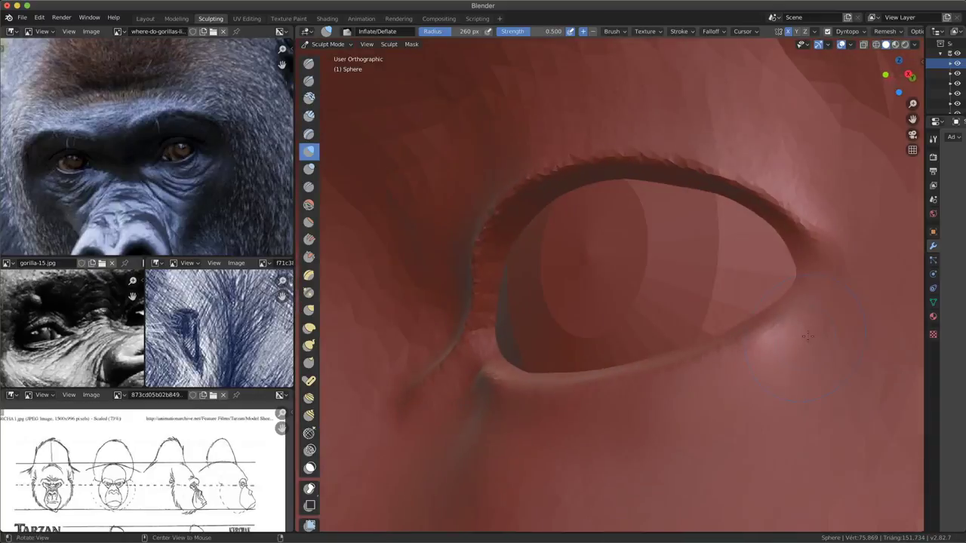
- Crease the eye's outer corner with a 218 px Crease brush
{"action": "key", "text": "shift+c"}
{"action": "key", "text": "f"}
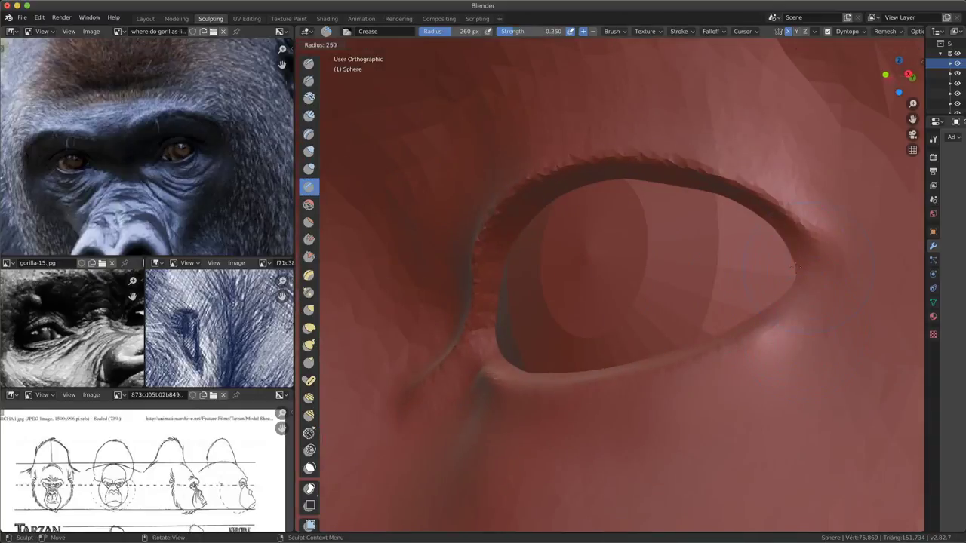
{"action": "left_click", "coordinate": [793, 267]}
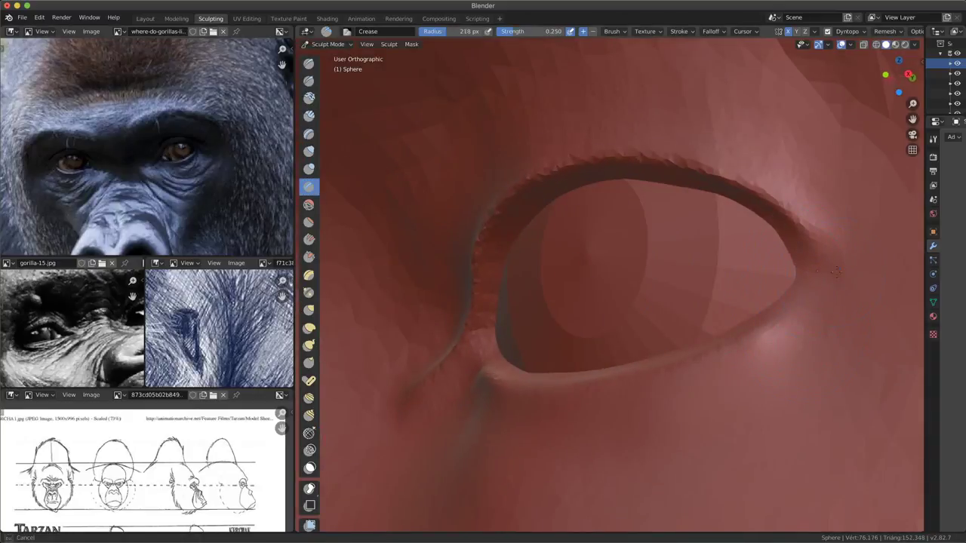
{"action": "left_click_drag", "start_coordinate": [794, 269], "coordinate": [905, 259]}
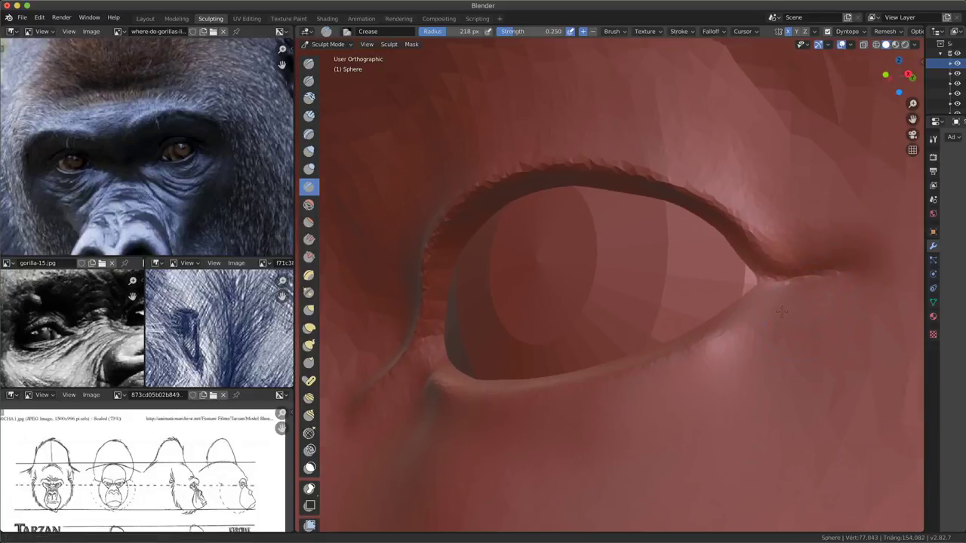
{"action": "middle_click_drag", "start_coordinate": [904, 259], "coordinate": [814, 268], "text": "shift"}
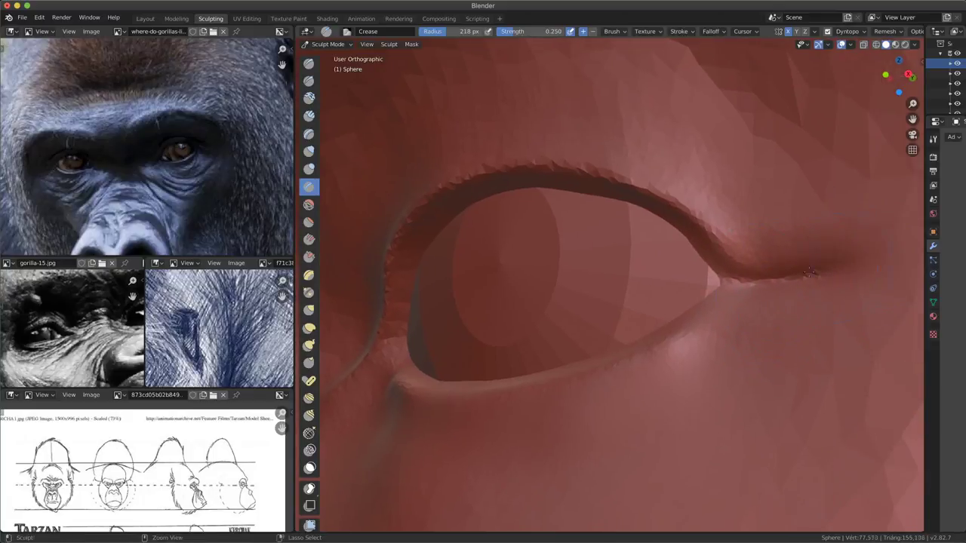
{"action": "left_click_drag", "start_coordinate": [814, 269], "coordinate": [866, 273]}
- At 152 px, crease the fold below the outer eye corner across the cheek, softening its end
{"action": "key", "text": "f"}
{"action": "left_click", "coordinate": [845, 317]}
{"action": "left_click_drag", "start_coordinate": [841, 332], "coordinate": [837, 345]}
{"action": "left_click_drag", "start_coordinate": [762, 293], "coordinate": [836, 349]}
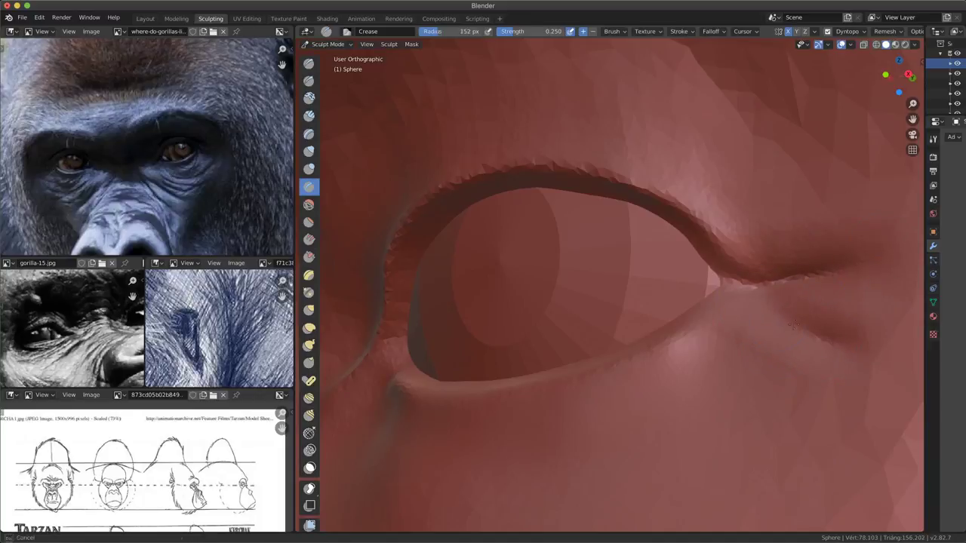
{"action": "left_click_drag", "start_coordinate": [793, 323], "coordinate": [884, 160]}
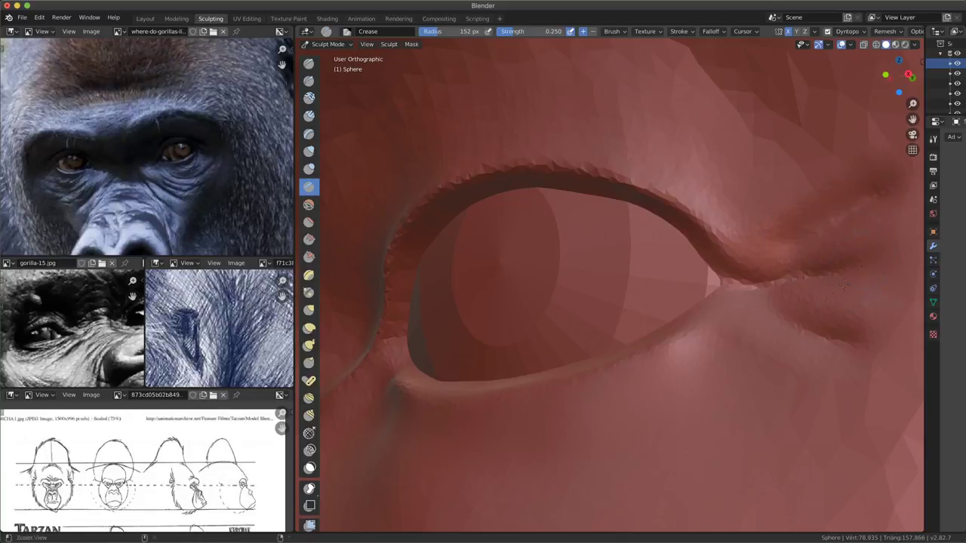
{"action": "mouse_move", "coordinate": [844, 286]}
{"action": "middle_mouse_down"}
{"action": "mouse_move", "coordinate": [712, 384]}
{"action": "mouse_move", "coordinate": [928, 347]}
{"action": "middle_mouse_up"}
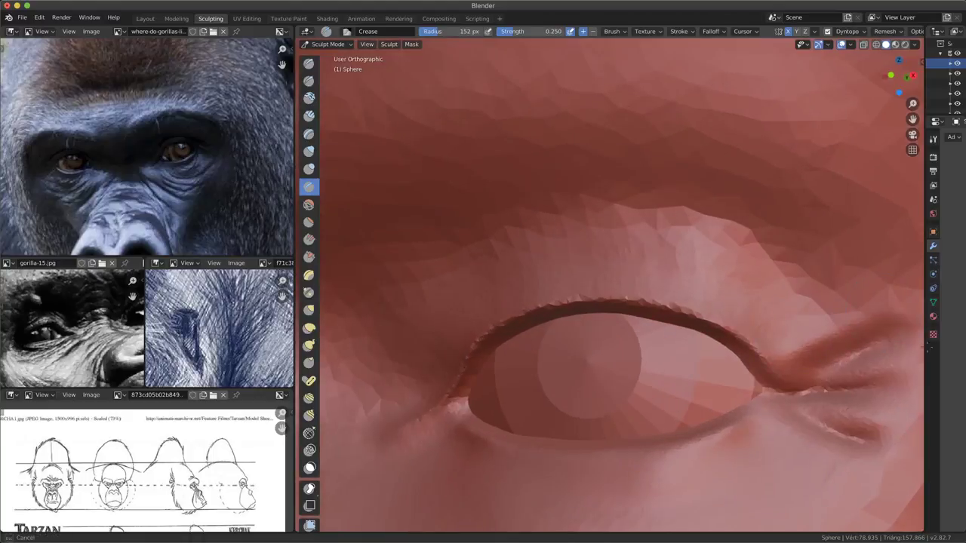
{"action": "left_click_drag", "start_coordinate": [928, 347], "coordinate": [842, 329], "text": "shift"}
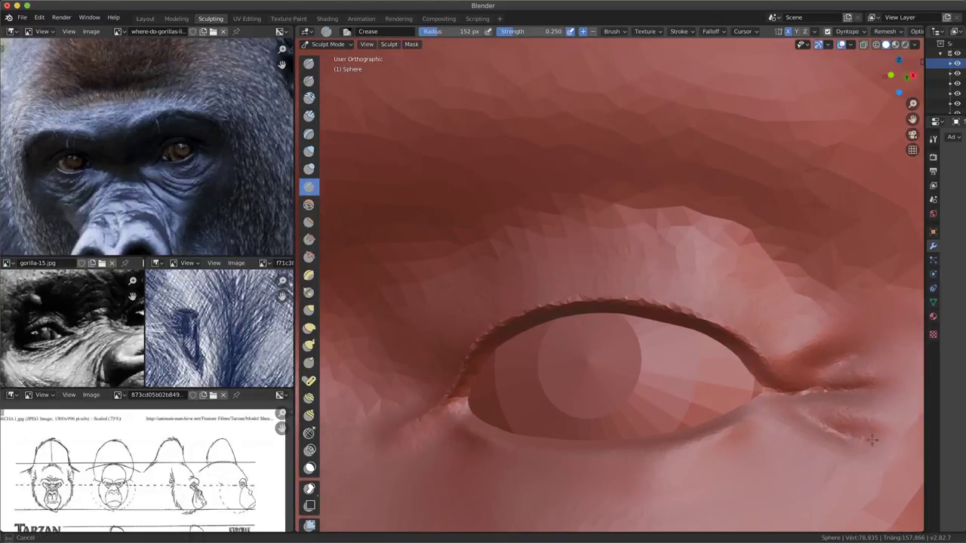
{"action": "mouse_move", "coordinate": [841, 445]}
{"action": "middle_mouse_down"}
{"action": "mouse_move", "coordinate": [700, 416]}
{"action": "mouse_move", "coordinate": [683, 336]}
{"action": "mouse_move", "coordinate": [151, 213]}
{"action": "mouse_move", "coordinate": [161, 155]}
{"action": "mouse_move", "coordinate": [261, 192]}
{"action": "middle_mouse_up"}
{"action": "mouse_move", "coordinate": [528, 301]}
{"action": "middle_mouse_down"}
{"action": "mouse_move", "coordinate": [694, 309]}
{"action": "mouse_move", "coordinate": [710, 412]}
{"action": "middle_mouse_up"}
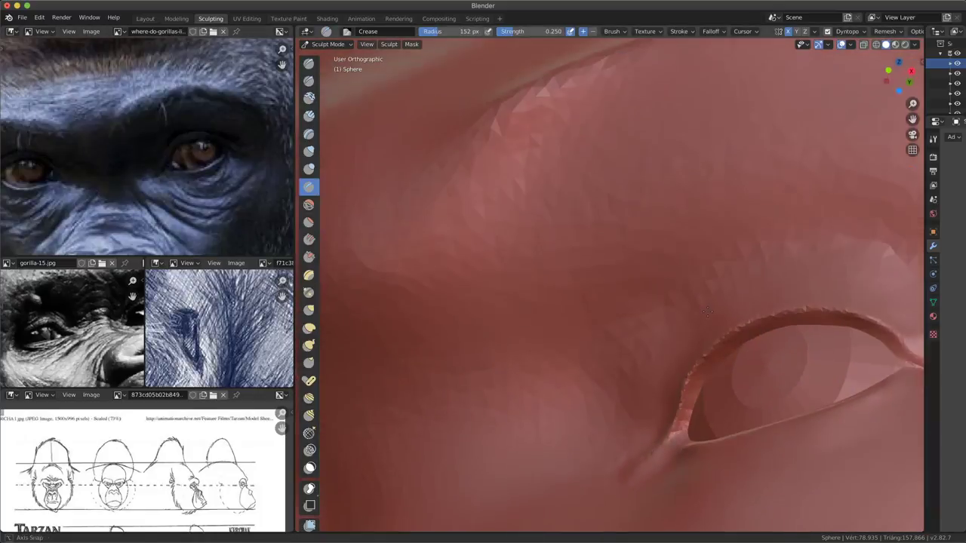
- Switch to the Grab brush at 248 px radius and face the eye from the front
{"action": "key", "text": "g"}
{"action": "key", "text": "f"}
{"action": "left_click", "coordinate": [702, 419]}
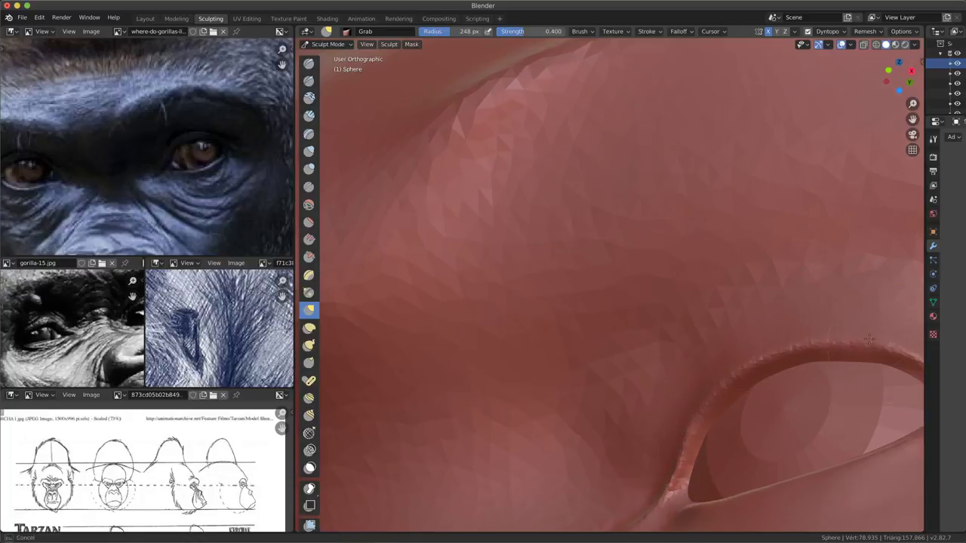
{"action": "mouse_move", "coordinate": [713, 408]}
{"action": "middle_mouse_down"}
{"action": "mouse_move", "coordinate": [830, 317]}
{"action": "mouse_move", "coordinate": [732, 306]}
{"action": "mouse_move", "coordinate": [660, 358]}
{"action": "middle_mouse_up"}
{"action": "scroll", "coordinate": [660, 358], "scroll_direction": "up", "scroll_amount": 2}
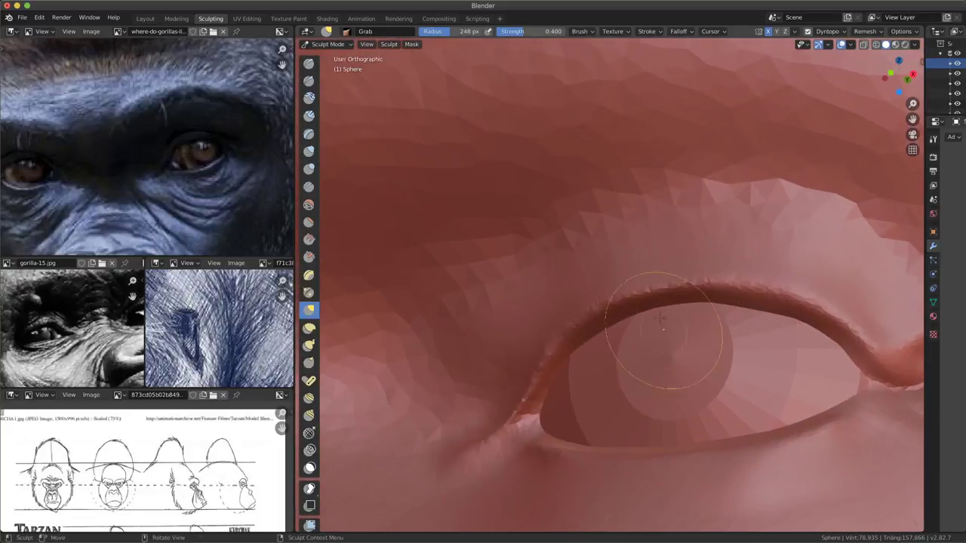
- Carve and deepen the upper eyelid fold with a 148 px Crease brush
{"action": "left_click", "coordinate": [308, 187]}
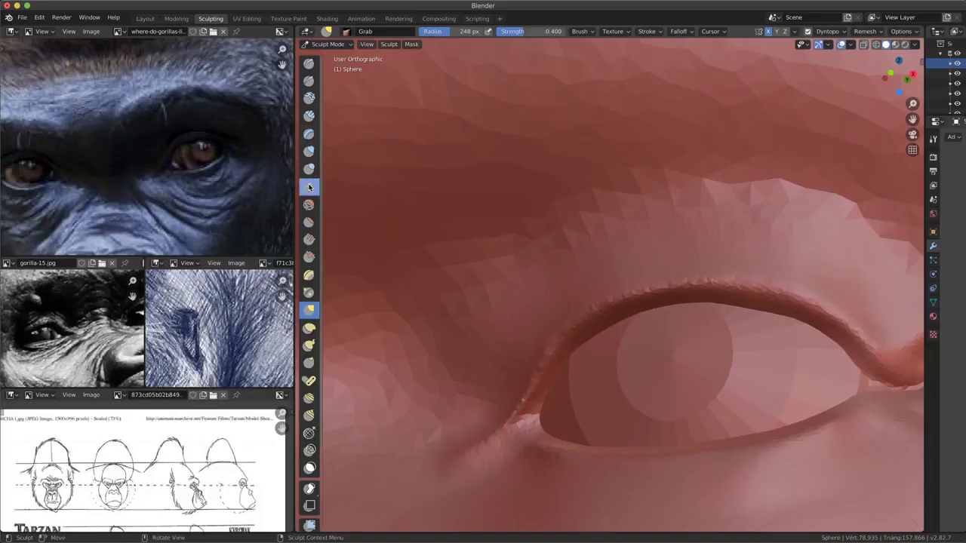
{"action": "left_click_drag", "start_coordinate": [516, 322], "coordinate": [412, 264]}
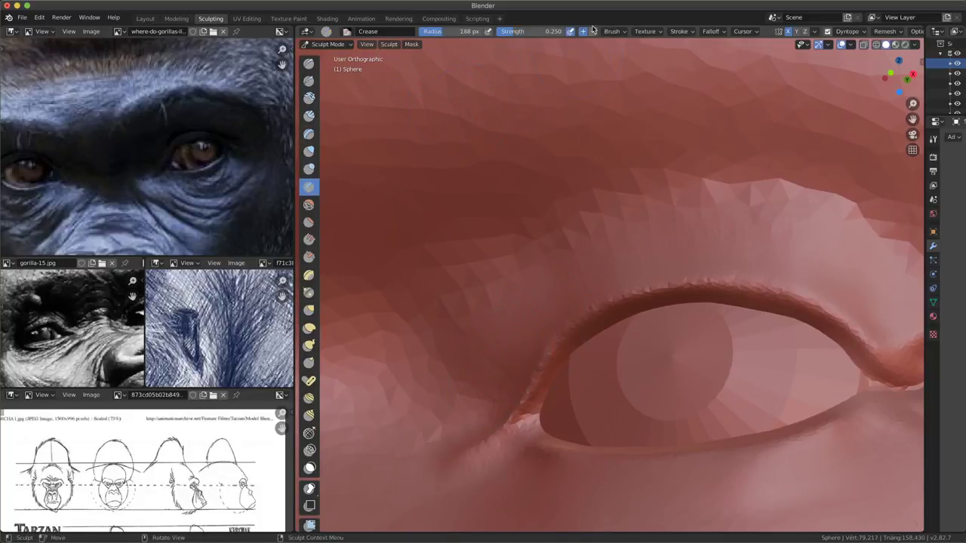
{"action": "key", "text": "f"}
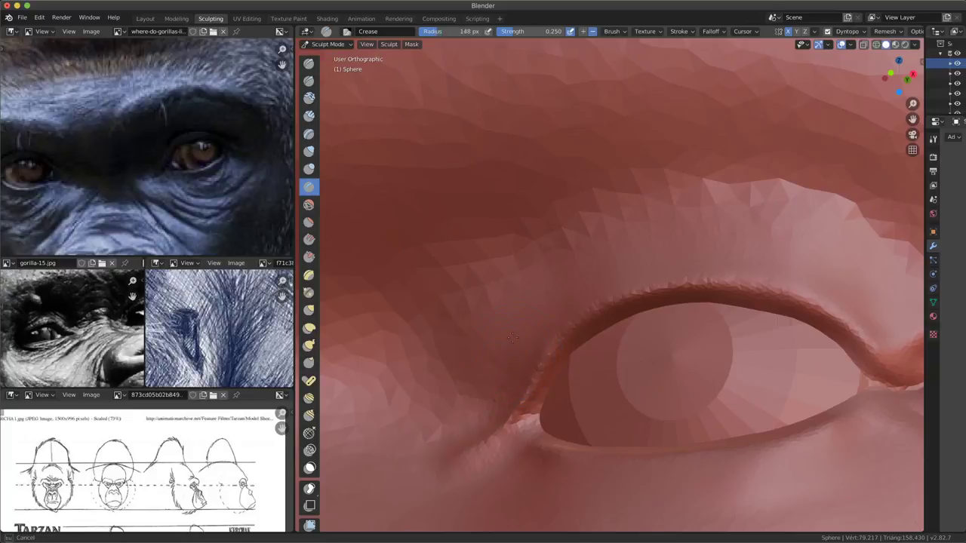
{"action": "left_click_drag", "start_coordinate": [513, 343], "coordinate": [606, 258]}
{"action": "left_click_drag", "start_coordinate": [507, 324], "coordinate": [603, 256]}
{"action": "left_click_drag", "start_coordinate": [731, 228], "coordinate": [830, 255]}
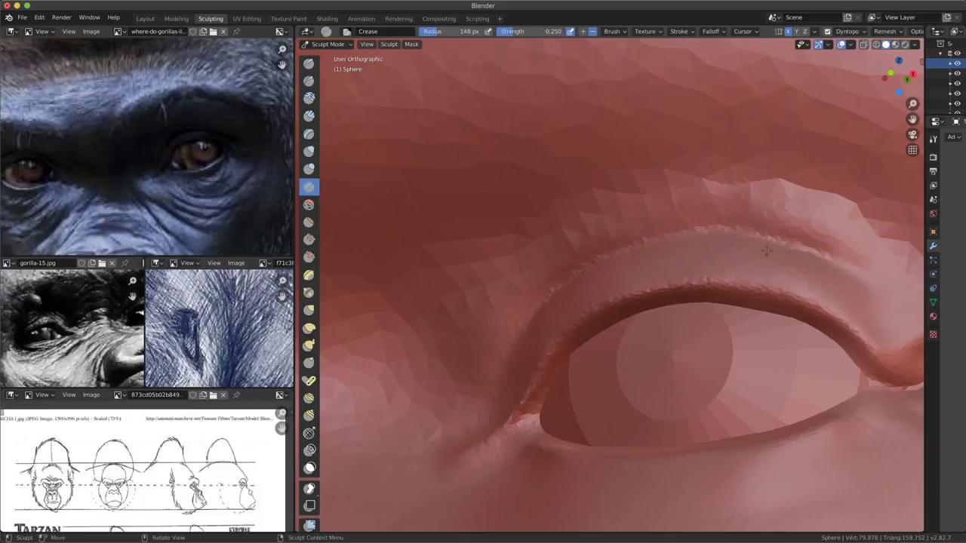
{"action": "left_click_drag", "start_coordinate": [754, 238], "coordinate": [838, 261]}
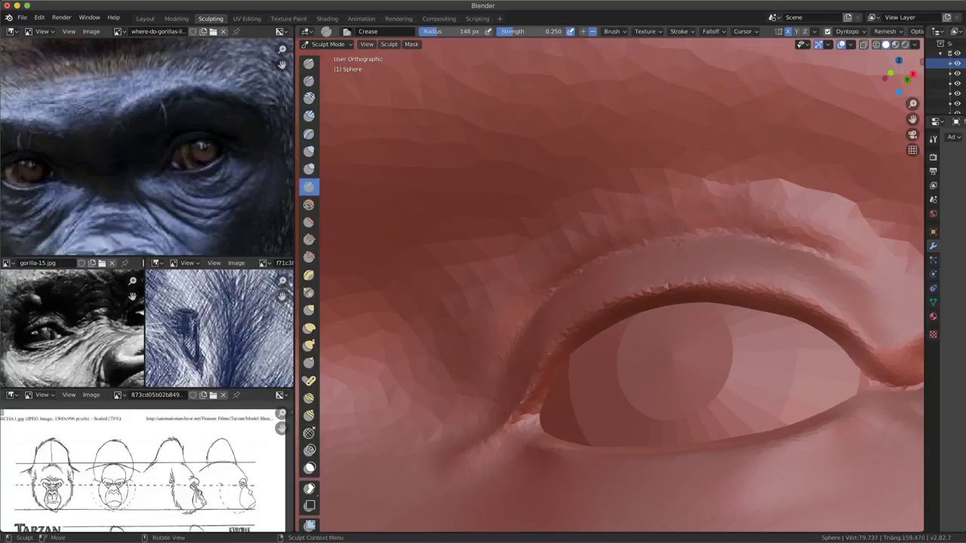
- Plump up and smooth the brow fold above the eye with Inflate/Deflate
{"action": "key", "text": "i"}
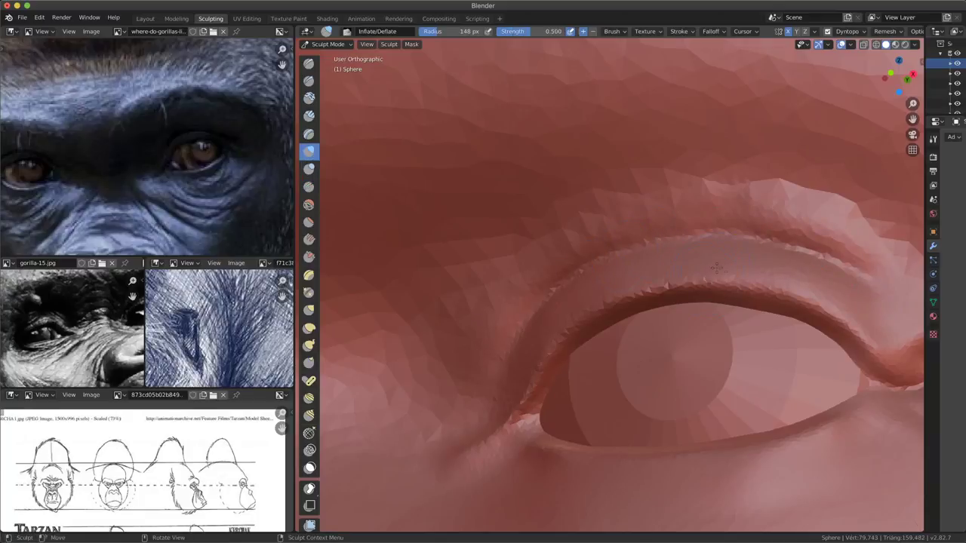
{"action": "left_click_drag", "start_coordinate": [828, 174], "coordinate": [583, 235]}
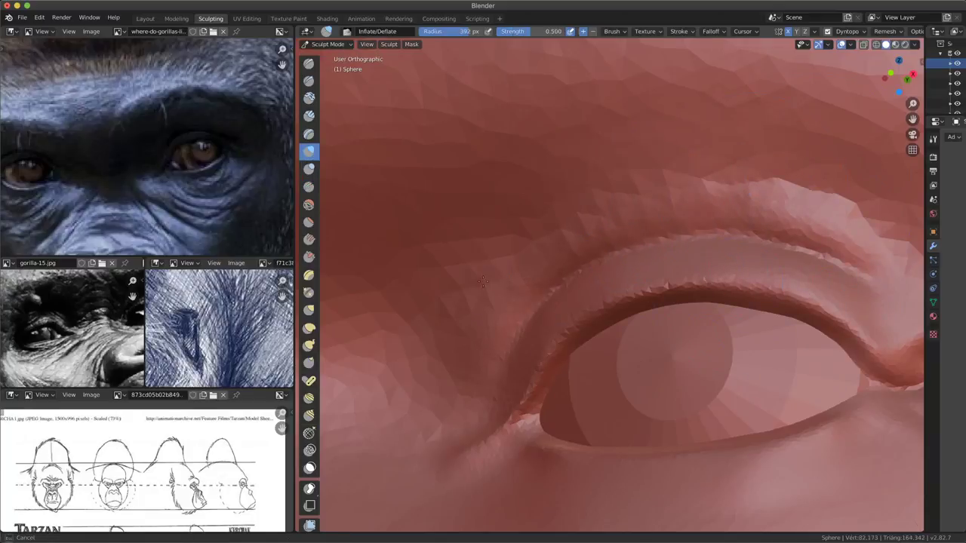
{"action": "mouse_move", "coordinate": [505, 297]}
{"action": "left_mouse_down"}
{"action": "mouse_move", "coordinate": [728, 181]}
{"action": "mouse_move", "coordinate": [850, 190]}
{"action": "left_mouse_up"}
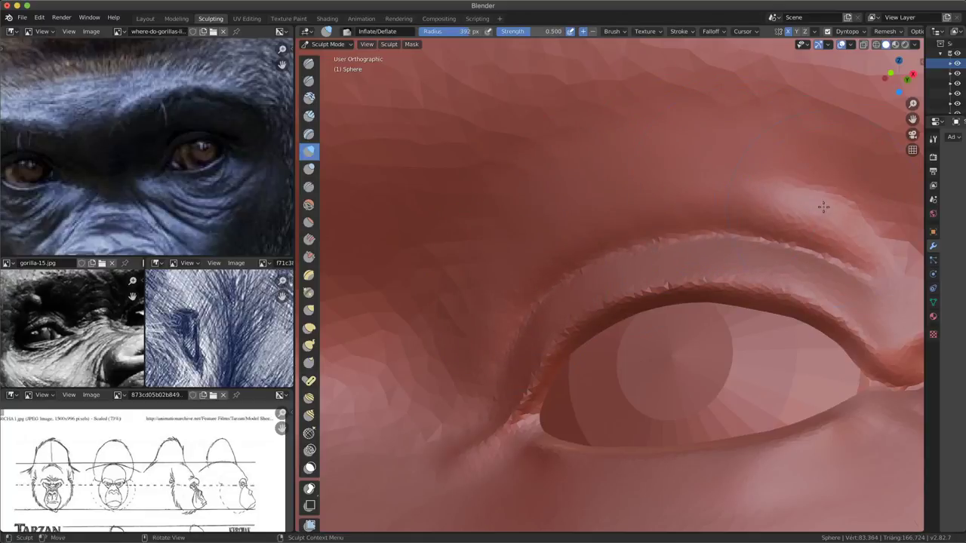
{"action": "left_click_drag", "start_coordinate": [824, 207], "coordinate": [833, 212], "text": "shift"}
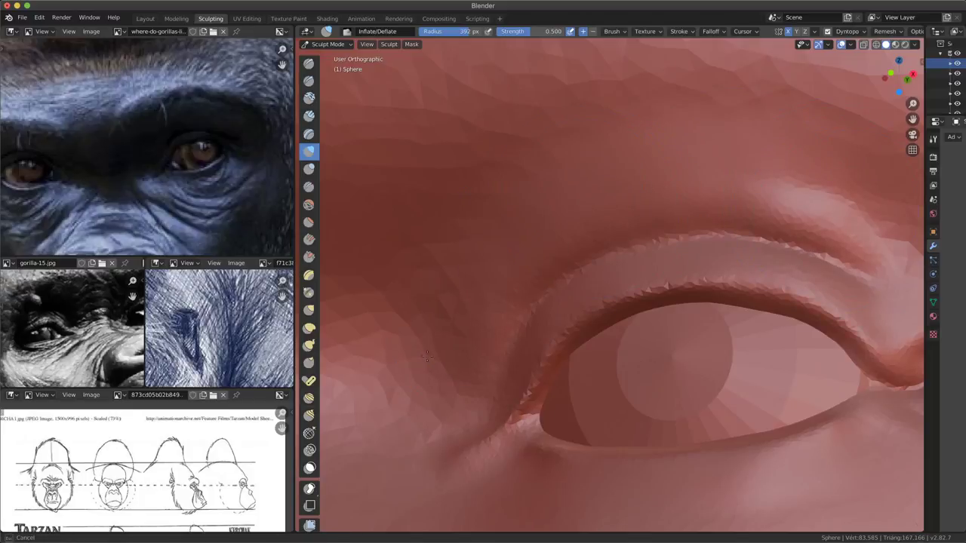
{"action": "left_click_drag", "start_coordinate": [611, 201], "coordinate": [835, 239], "text": "shift"}
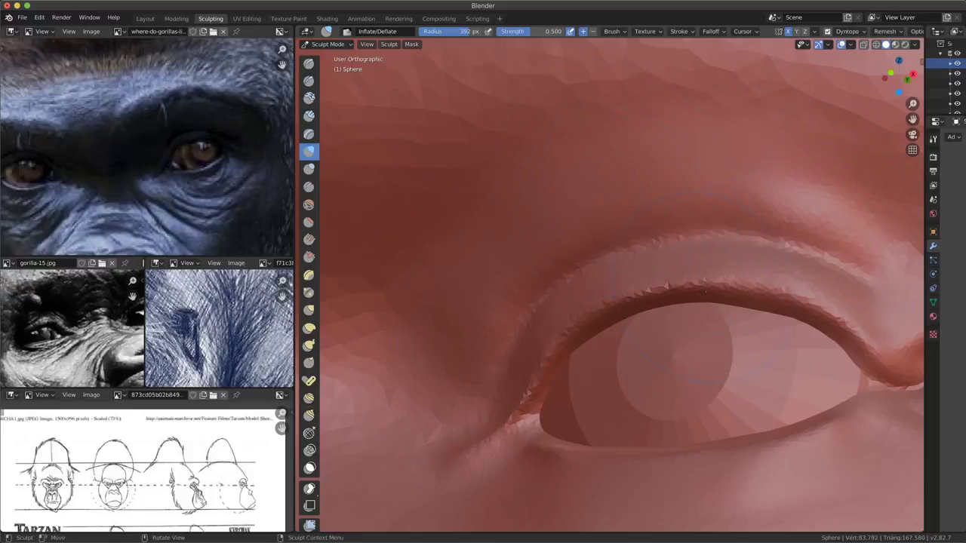
- Add faint creases along the brow ridge with a 174 px Crease brush
{"action": "key", "text": "shift+c"}
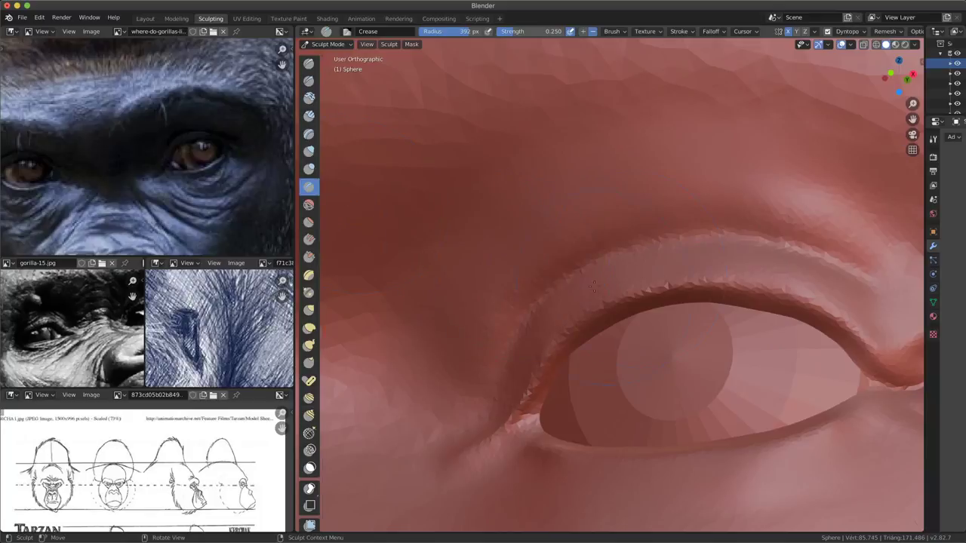
{"action": "key", "text": "f"}
{"action": "left_click", "coordinate": [513, 350]}
{"action": "left_click_drag", "start_coordinate": [724, 229], "coordinate": [880, 292]}
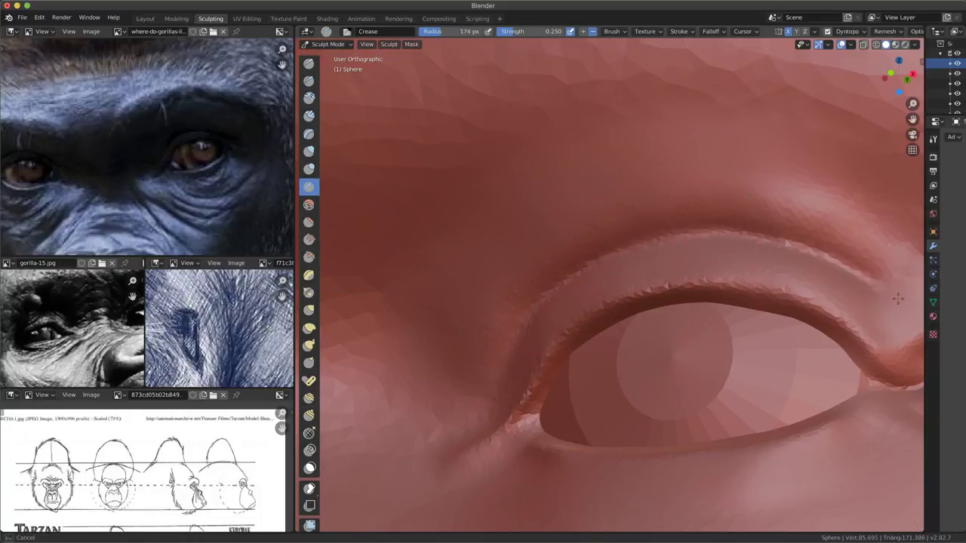
{"action": "left_click_drag", "start_coordinate": [765, 246], "coordinate": [527, 326]}
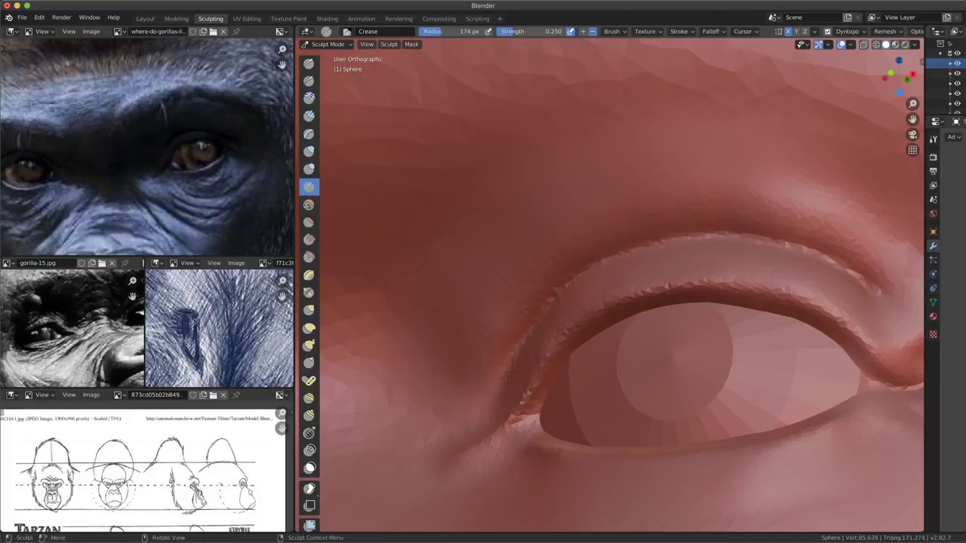
{"action": "scroll", "coordinate": [506, 356], "scroll_direction": "down", "scroll_amount": 5}
{"action": "mouse_move", "coordinate": [507, 356]}
{"action": "middle_mouse_down"}
{"action": "mouse_move", "coordinate": [616, 380]}
{"action": "mouse_move", "coordinate": [779, 371]}
{"action": "mouse_move", "coordinate": [647, 405]}
{"action": "middle_mouse_up"}
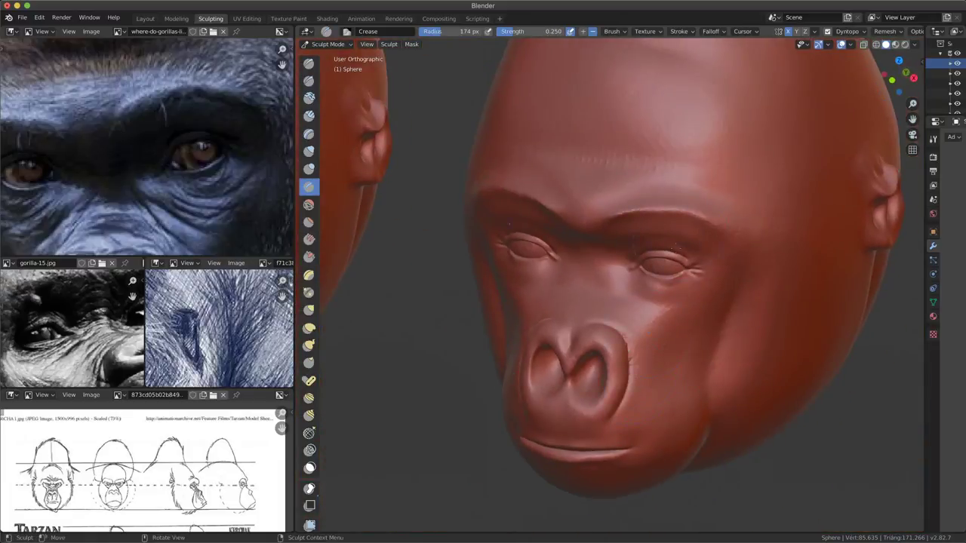
- Carve a crease under the right eye bag from a level front view
{"action": "scroll", "coordinate": [688, 350], "scroll_direction": "up", "scroll_amount": 4}
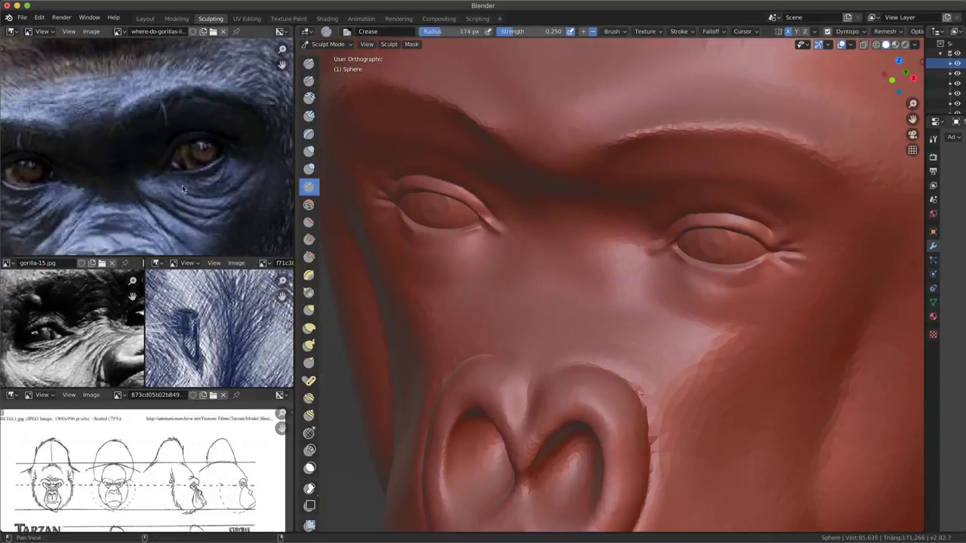
{"action": "middle_click_drag", "start_coordinate": [672, 377], "coordinate": [825, 70]}
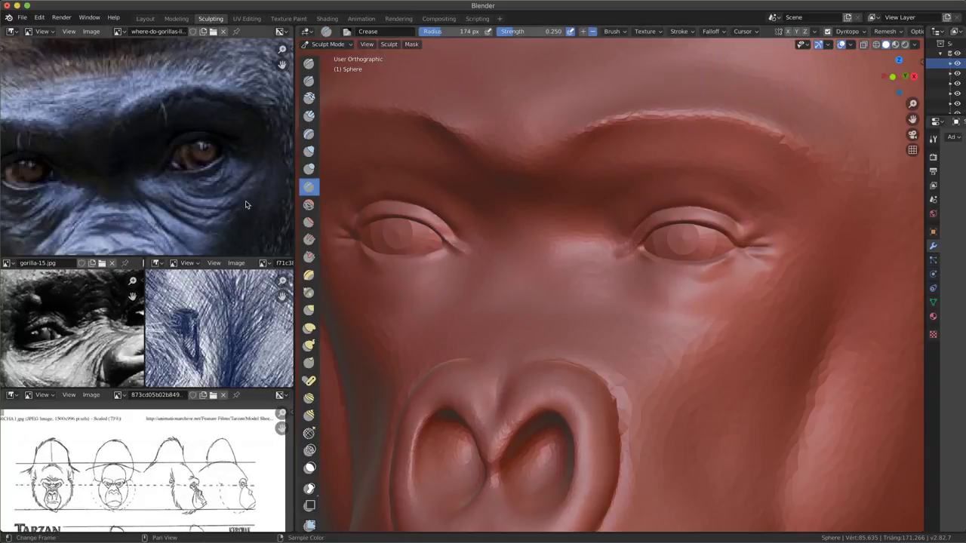
{"action": "scroll", "coordinate": [636, 296], "scroll_direction": "up", "scroll_amount": 2}
{"action": "scroll", "coordinate": [636, 295], "scroll_direction": "up", "scroll_amount": 2}
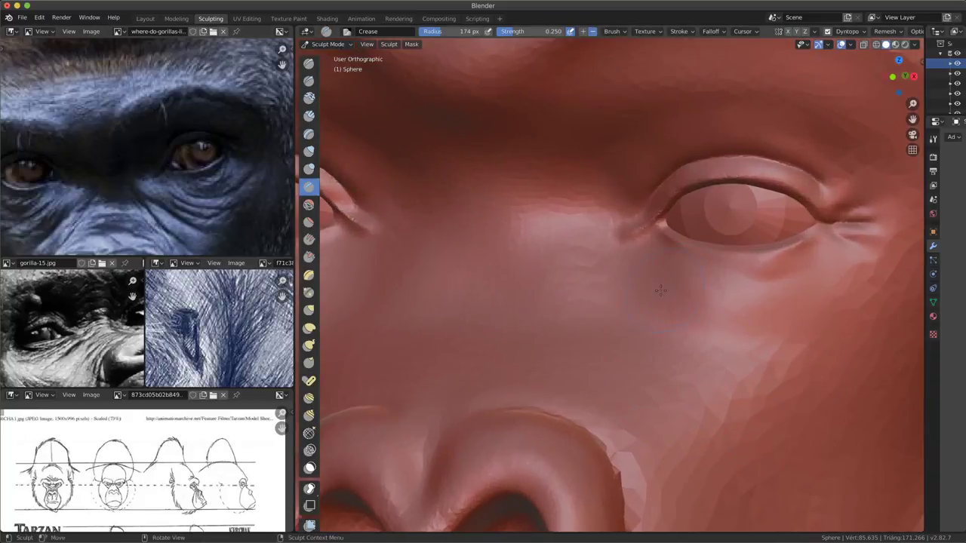
{"action": "left_click_drag", "start_coordinate": [704, 320], "coordinate": [799, 354]}
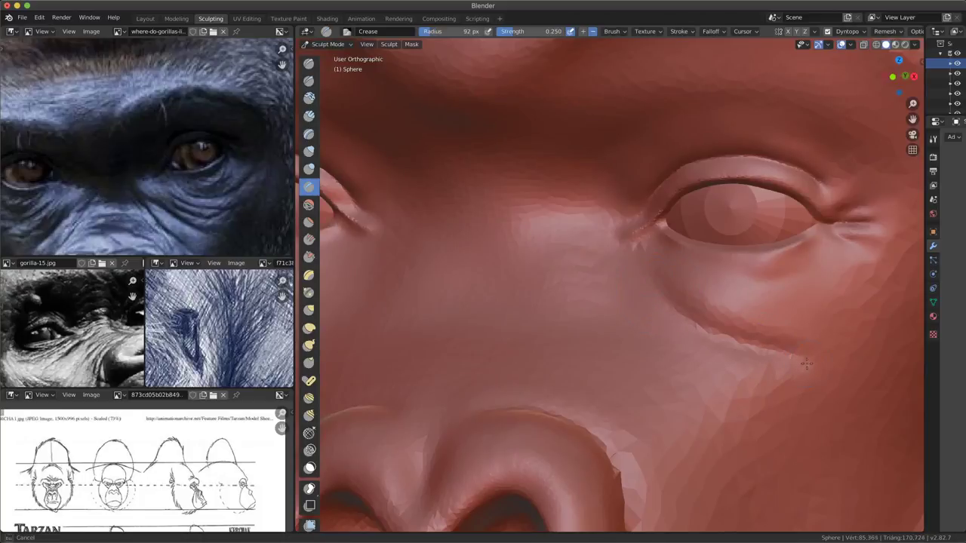
{"action": "scroll", "coordinate": [788, 320], "scroll_direction": "up", "scroll_amount": 2}
{"action": "scroll", "coordinate": [777, 347], "scroll_direction": "down", "scroll_amount": 2}
{"action": "scroll", "coordinate": [759, 390], "scroll_direction": "down", "scroll_amount": 2}
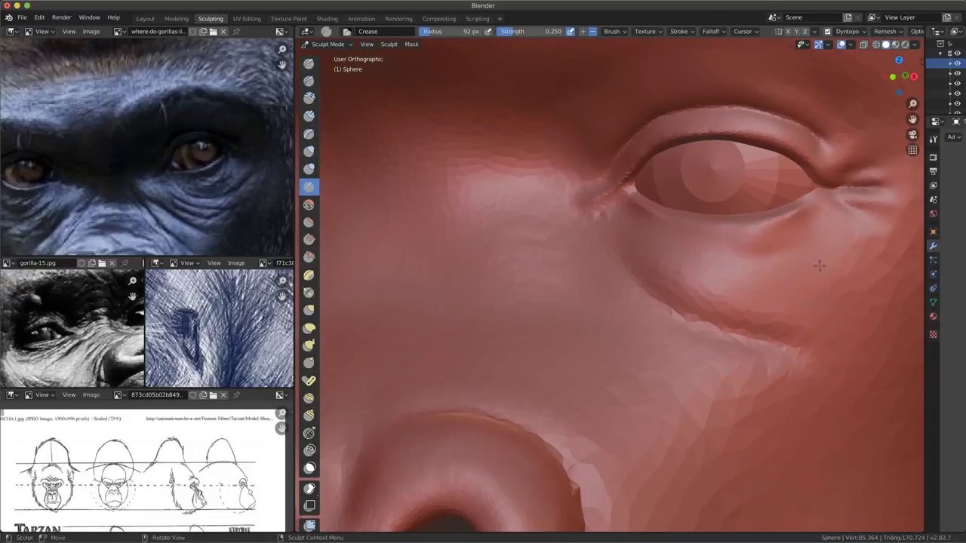
{"action": "left_click", "coordinate": [914, 76]}
{"action": "middle_click_drag", "start_coordinate": [868, 106], "coordinate": [679, 121]}
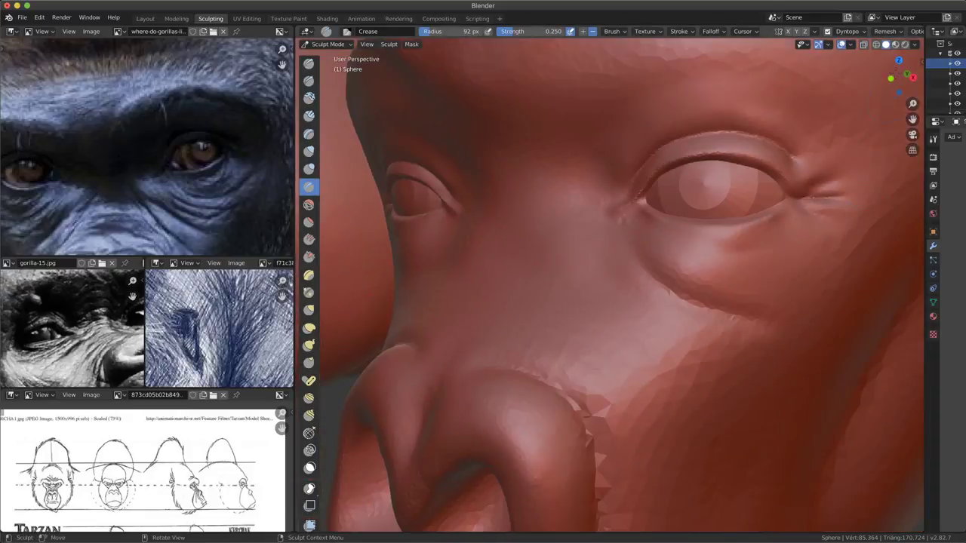
- Check the Dyntopo 6.00 px detail size, then soften and sharpen the lower eyelid crease
{"action": "left_click", "coordinate": [858, 33]}
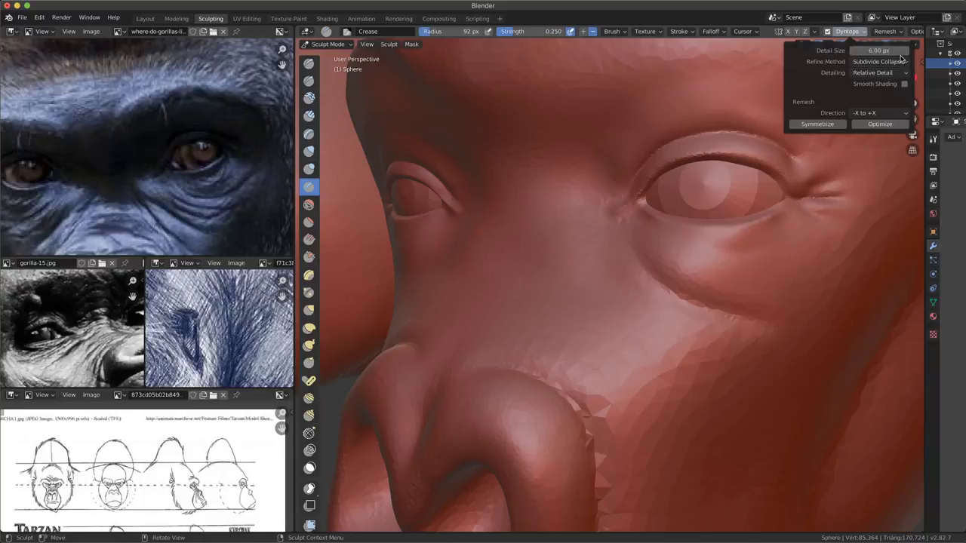
{"action": "scroll", "coordinate": [629, 384], "scroll_direction": "up", "scroll_amount": 1}
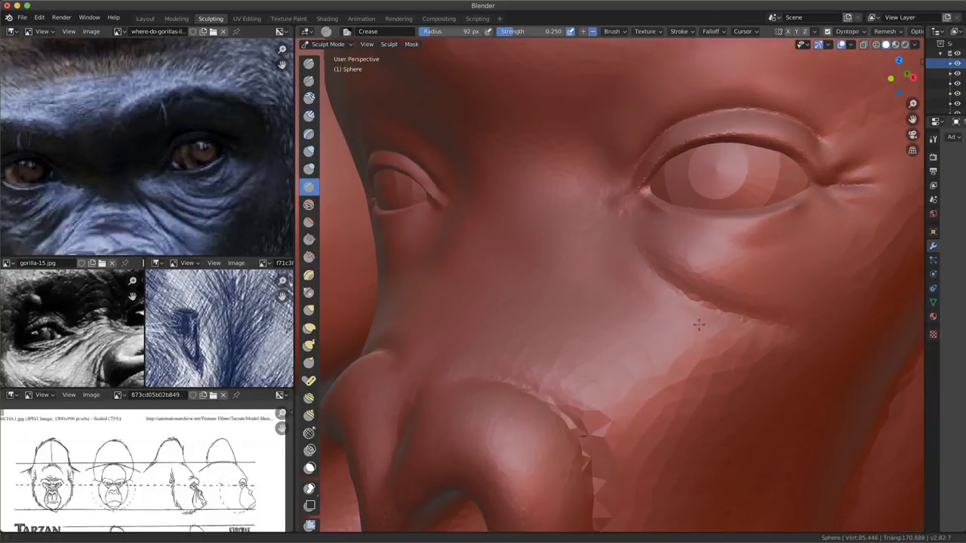
{"action": "scroll", "coordinate": [699, 324], "scroll_direction": "up", "scroll_amount": 1}
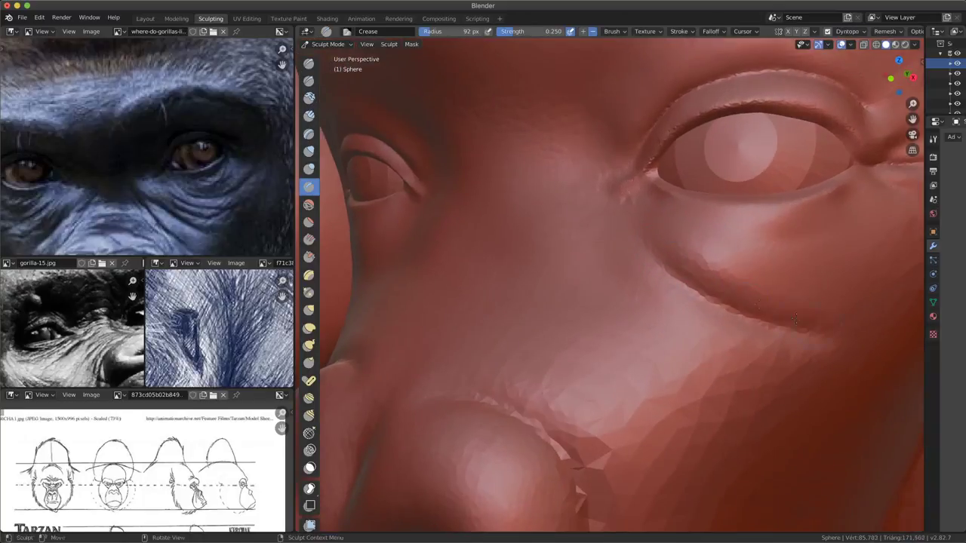
{"action": "left_click_drag", "start_coordinate": [794, 319], "coordinate": [770, 344], "text": "ctrl"}
{"action": "scroll", "coordinate": [709, 276], "scroll_direction": "up", "scroll_amount": 1}
{"action": "left_click_drag", "start_coordinate": [736, 264], "coordinate": [693, 236]}
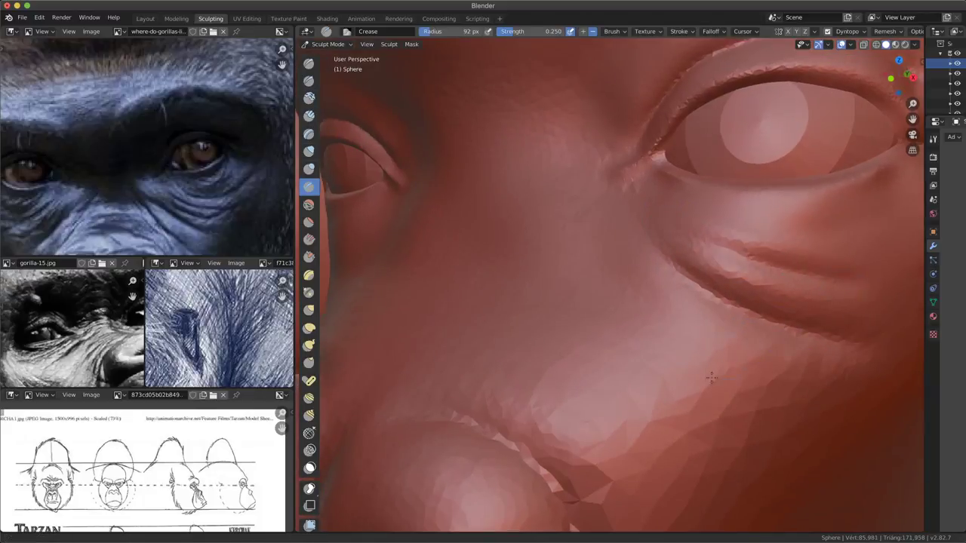
{"action": "scroll", "coordinate": [693, 236], "scroll_direction": "down", "scroll_amount": 2}
{"action": "mouse_move", "coordinate": [679, 302]}
{"action": "middle_mouse_down"}
{"action": "mouse_move", "coordinate": [643, 387]}
{"action": "mouse_move", "coordinate": [575, 334]}
{"action": "mouse_move", "coordinate": [662, 240]}
{"action": "middle_mouse_up"}
{"action": "scroll", "coordinate": [643, 386], "scroll_direction": "down", "scroll_amount": 3}
{"action": "scroll", "coordinate": [643, 386], "scroll_direction": "down", "scroll_amount": 2}
{"action": "scroll", "coordinate": [642, 386], "scroll_direction": "down", "scroll_amount": 2}
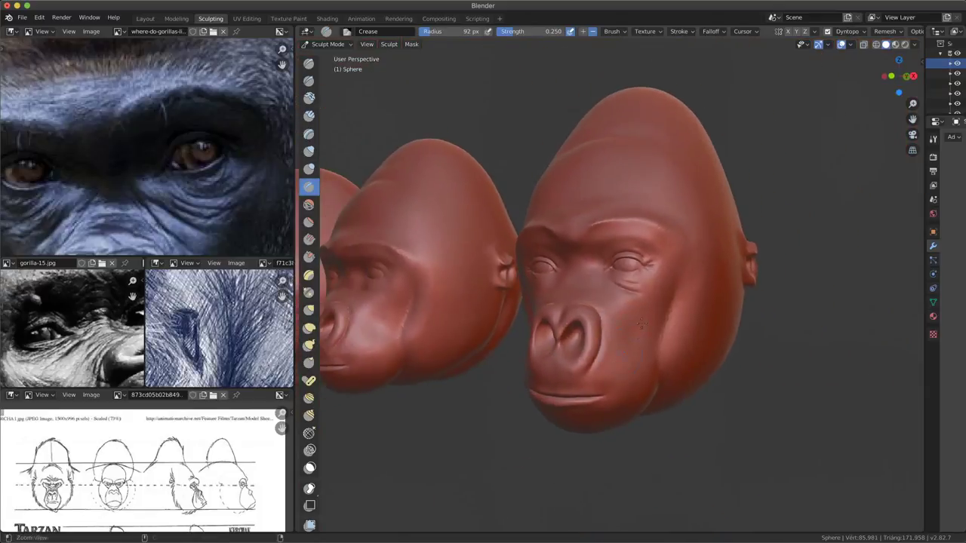
- Undo the blotchy faceted strokes around the eye, nose and mouth after inspecting the head
{"action": "mouse_move", "coordinate": [661, 239]}
{"action": "left_mouse_down"}
{"action": "mouse_move", "coordinate": [636, 235]}
{"action": "mouse_move", "coordinate": [596, 339]}
{"action": "mouse_move", "coordinate": [653, 256]}
{"action": "left_mouse_up"}
{"action": "scroll", "coordinate": [676, 223], "scroll_direction": "up", "scroll_amount": 4}
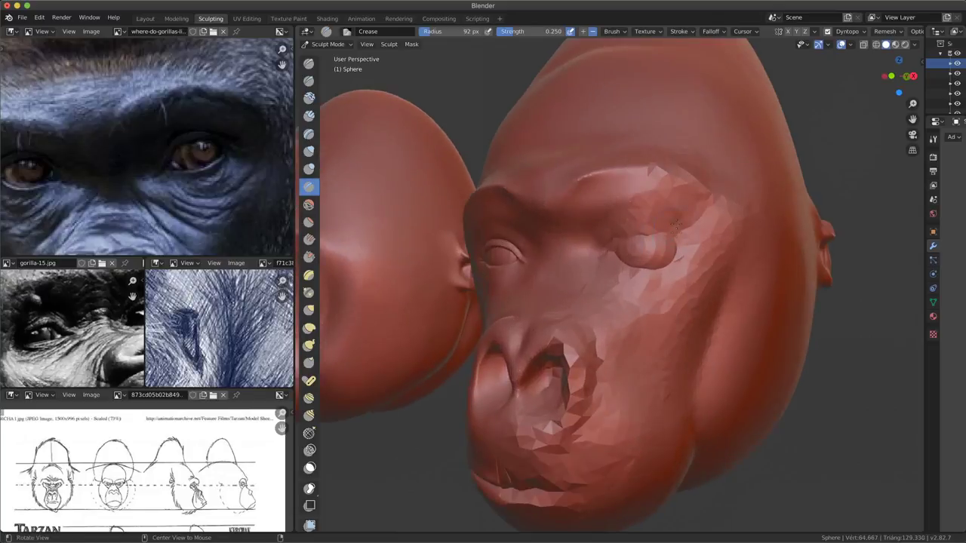
{"action": "middle_click_drag", "start_coordinate": [596, 347], "coordinate": [620, 392]}
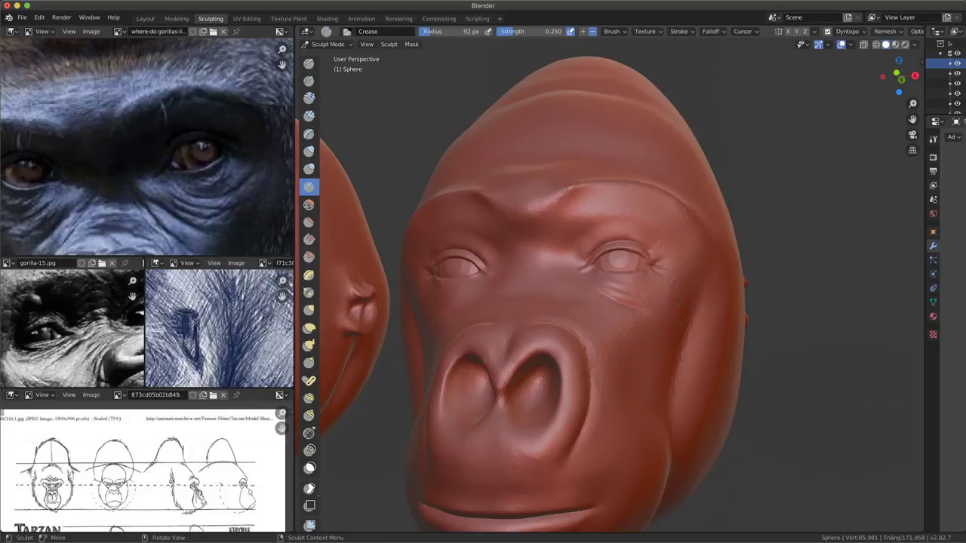
{"action": "scroll", "coordinate": [679, 300], "scroll_direction": "down", "scroll_amount": 4}
{"action": "left_click_drag", "start_coordinate": [614, 269], "coordinate": [596, 332]}
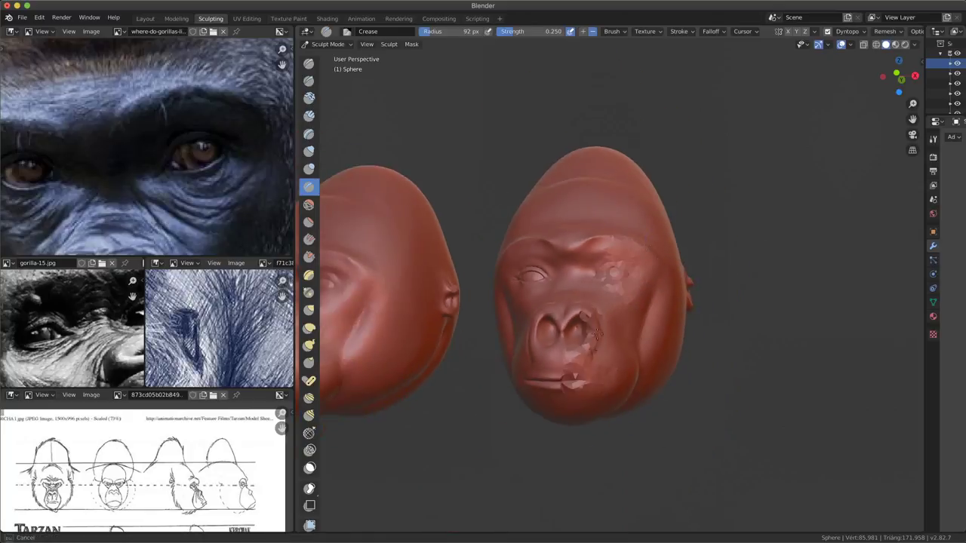
{"action": "key", "text": "ctrl+z"}
{"action": "key", "text": "ctrl+z"}
{"action": "key", "text": "ctrl+z"}
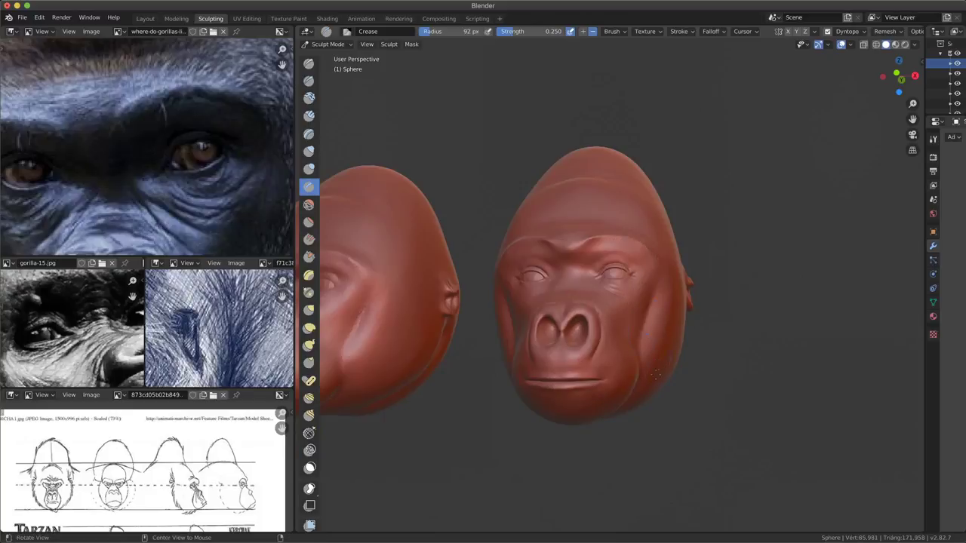
{"action": "scroll", "coordinate": [660, 355], "scroll_direction": "up", "scroll_amount": 4}
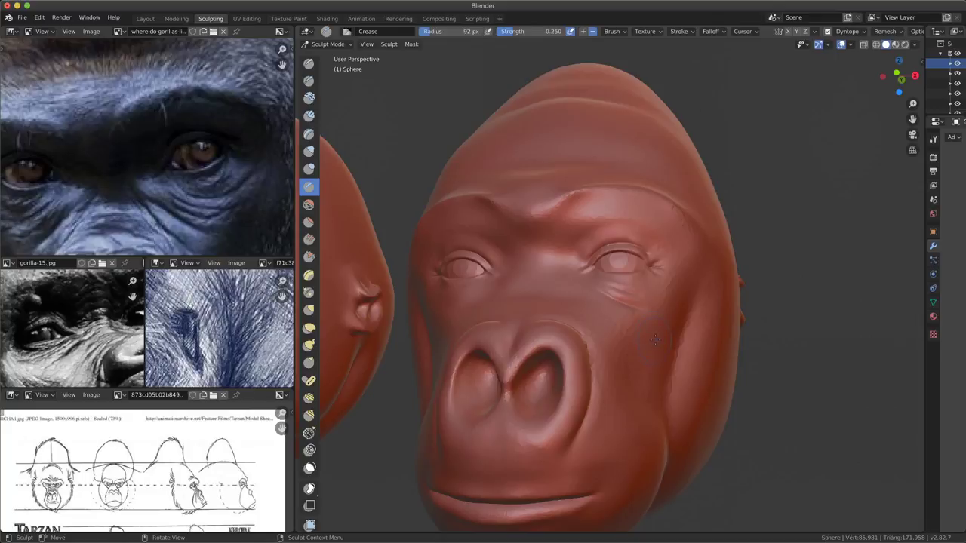
{"action": "middle_click_drag", "start_coordinate": [651, 346], "coordinate": [809, 153]}
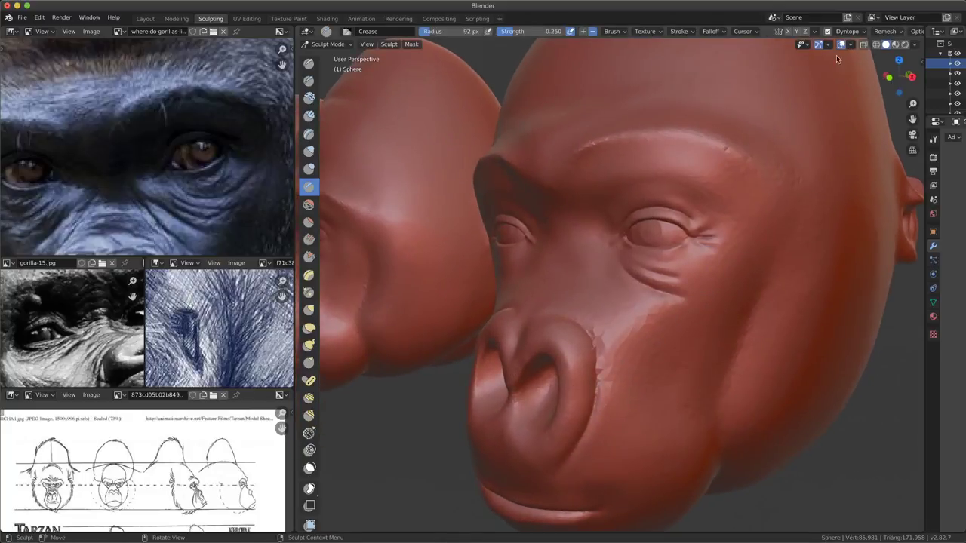
- Try Subdivide Edges as the Dyntopo refine method, then undo a test eyelid stroke
{"action": "left_click", "coordinate": [848, 31]}
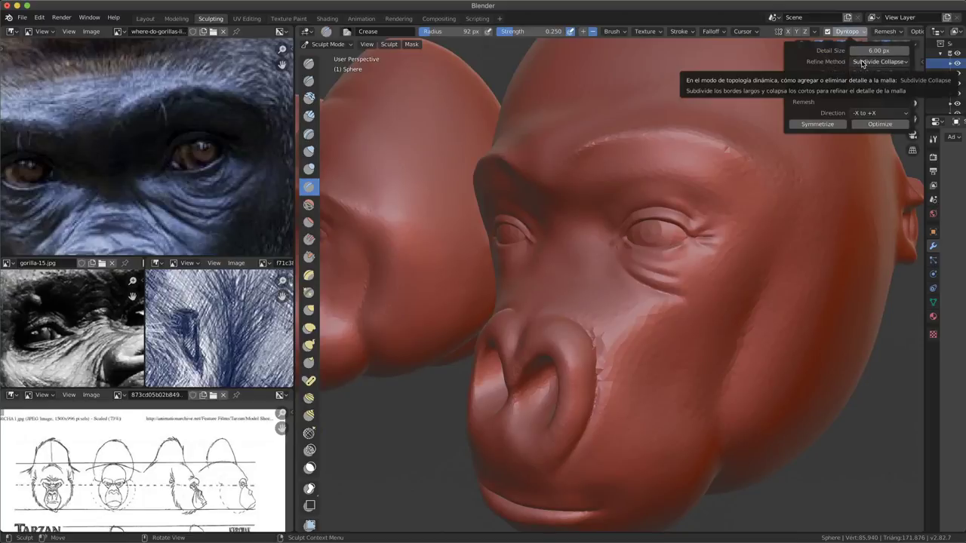
{"action": "left_click", "coordinate": [862, 63]}
{"action": "left_click", "coordinate": [852, 73]}
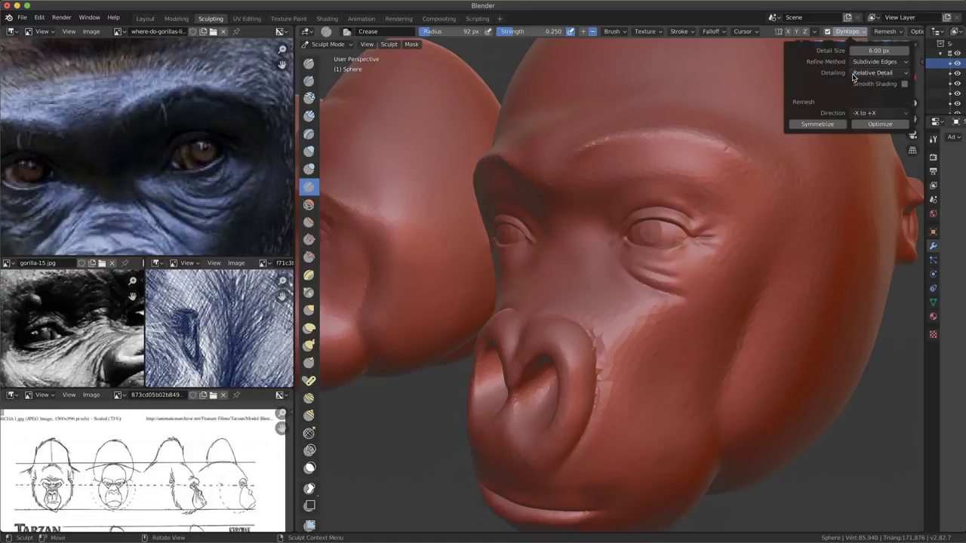
{"action": "middle_click_drag", "start_coordinate": [664, 362], "coordinate": [635, 382]}
{"action": "scroll", "coordinate": [636, 382], "scroll_direction": "down", "scroll_amount": 1}
{"action": "scroll", "coordinate": [635, 383], "scroll_direction": "down", "scroll_amount": 2}
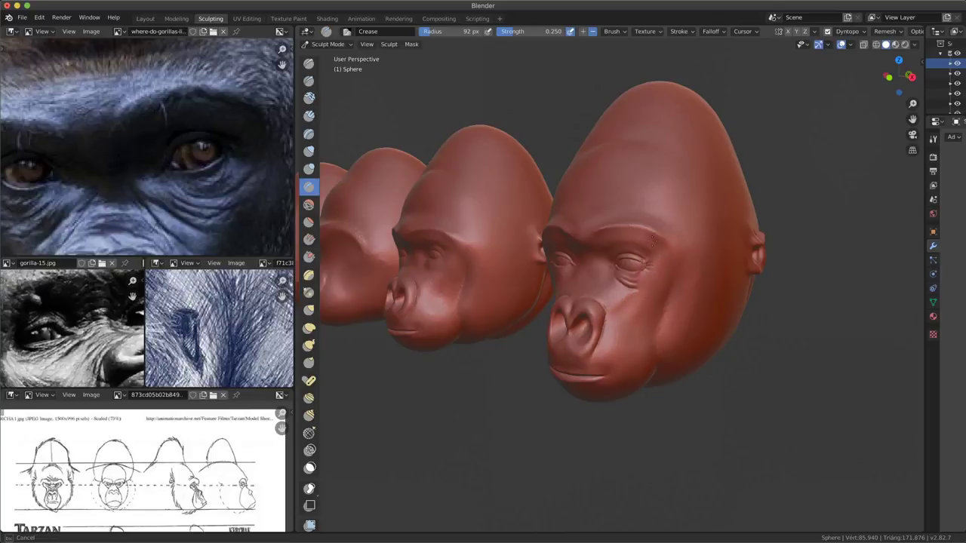
{"action": "left_click_drag", "start_coordinate": [648, 253], "coordinate": [620, 258]}
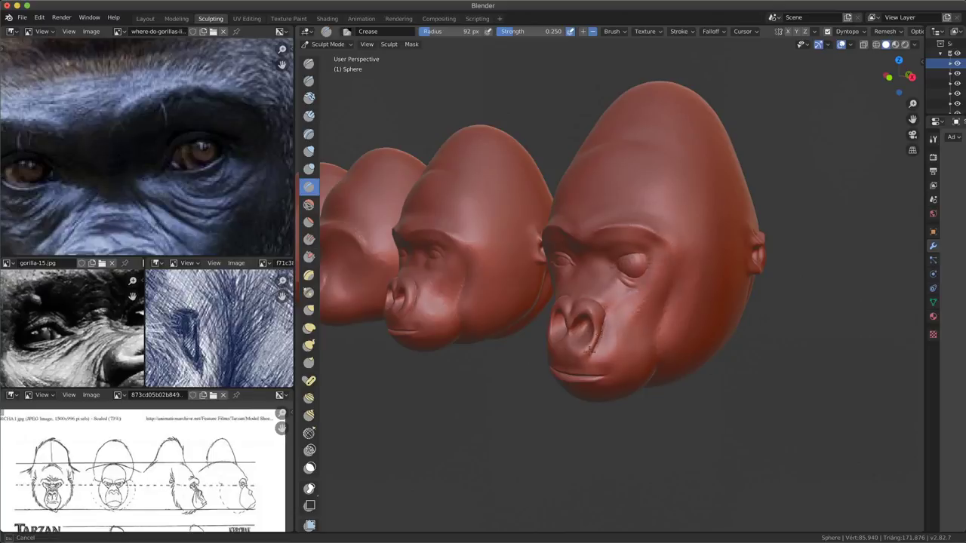
{"action": "middle_click_drag", "start_coordinate": [595, 343], "coordinate": [662, 243], "text": "ctrl"}
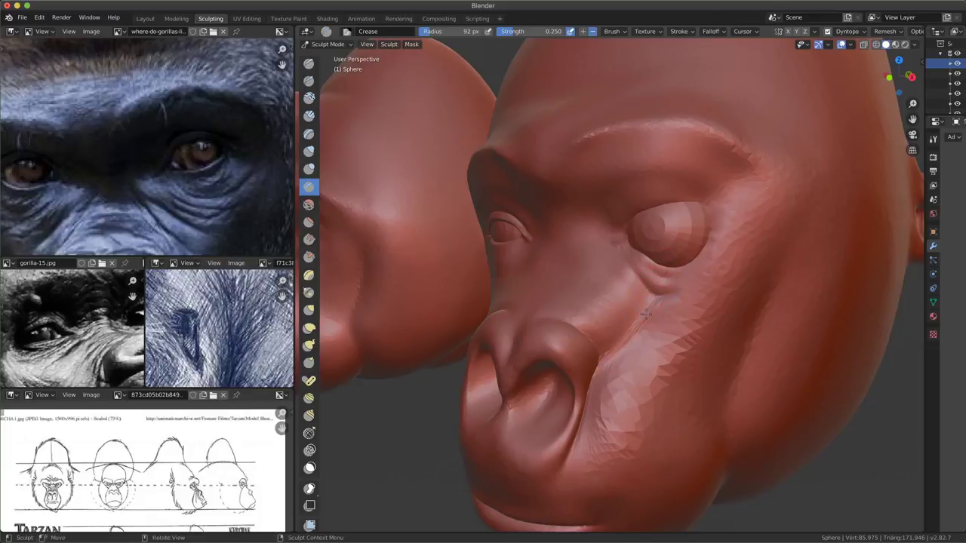
{"action": "key", "text": "ctrl+z"}
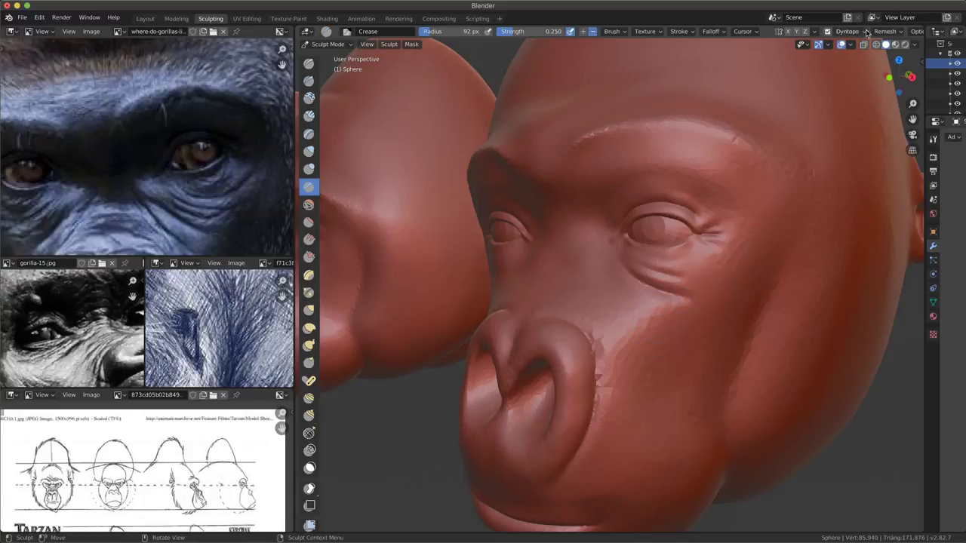
- Change the Dyntopo refine method to Subdivide Collapse
{"action": "left_click", "coordinate": [867, 32]}
{"action": "left_click", "coordinate": [879, 61]}
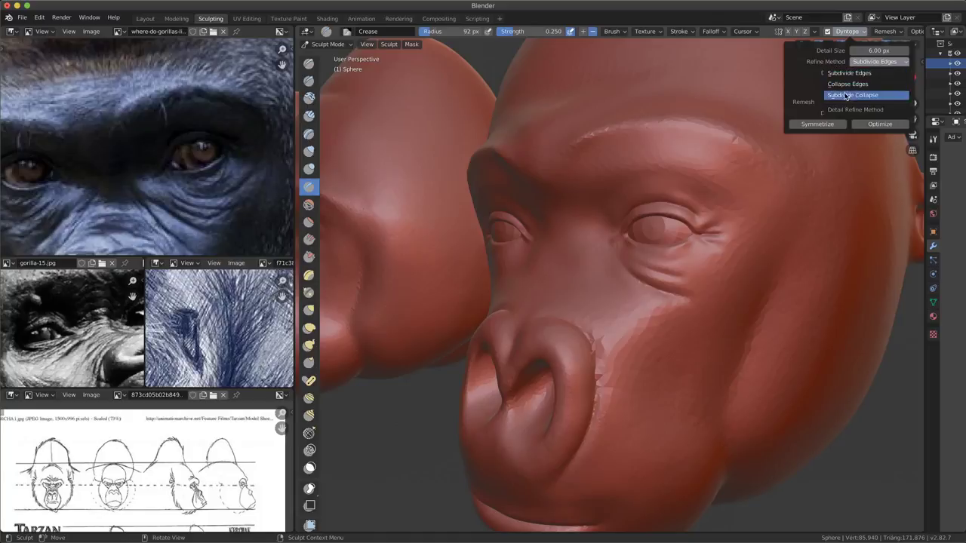
{"action": "left_click", "coordinate": [851, 96]}
- Crease the cheek fold and the skin under the eye
{"action": "scroll", "coordinate": [641, 276], "scroll_direction": "up", "scroll_amount": 2}
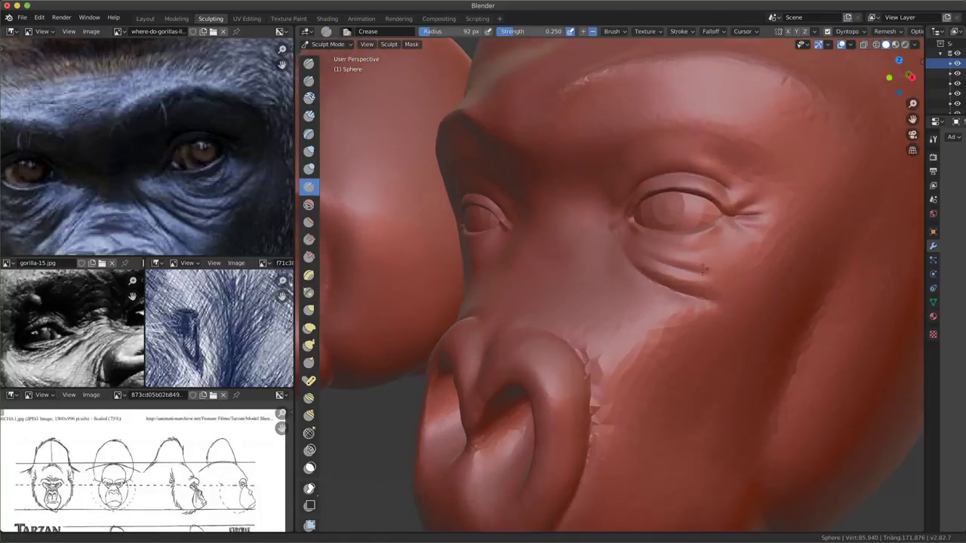
{"action": "scroll", "coordinate": [640, 276], "scroll_direction": "up", "scroll_amount": 1}
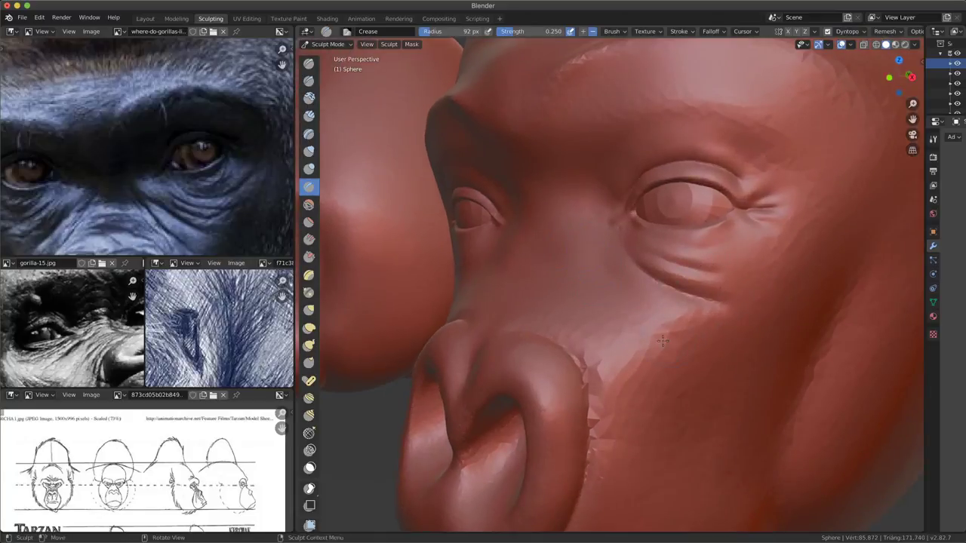
{"action": "middle_click_drag", "start_coordinate": [586, 242], "coordinate": [601, 246]}
{"action": "mouse_move", "coordinate": [654, 317]}
{"action": "left_mouse_down"}
{"action": "mouse_move", "coordinate": [683, 353]}
{"action": "mouse_move", "coordinate": [671, 356]}
{"action": "mouse_move", "coordinate": [711, 389]}
{"action": "left_mouse_up"}
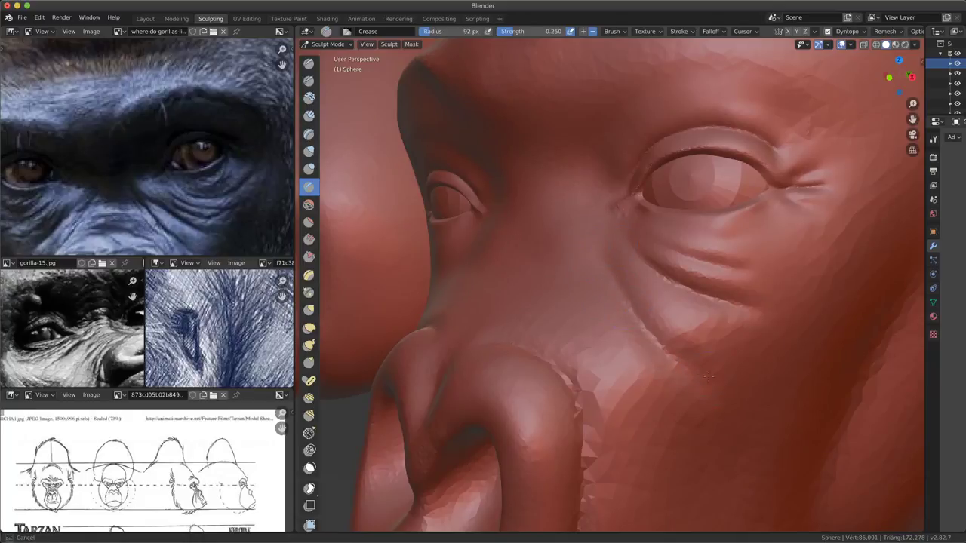
{"action": "mouse_move", "coordinate": [710, 388]}
{"action": "middle_mouse_down"}
{"action": "mouse_move", "coordinate": [681, 341]}
{"action": "mouse_move", "coordinate": [678, 348]}
{"action": "middle_mouse_up"}
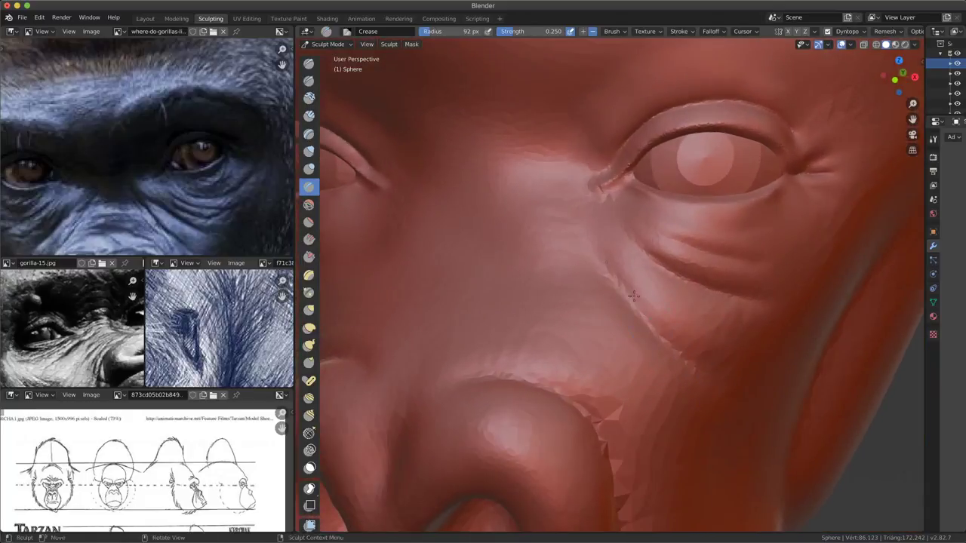
{"action": "middle_click_drag", "start_coordinate": [630, 329], "coordinate": [653, 258]}
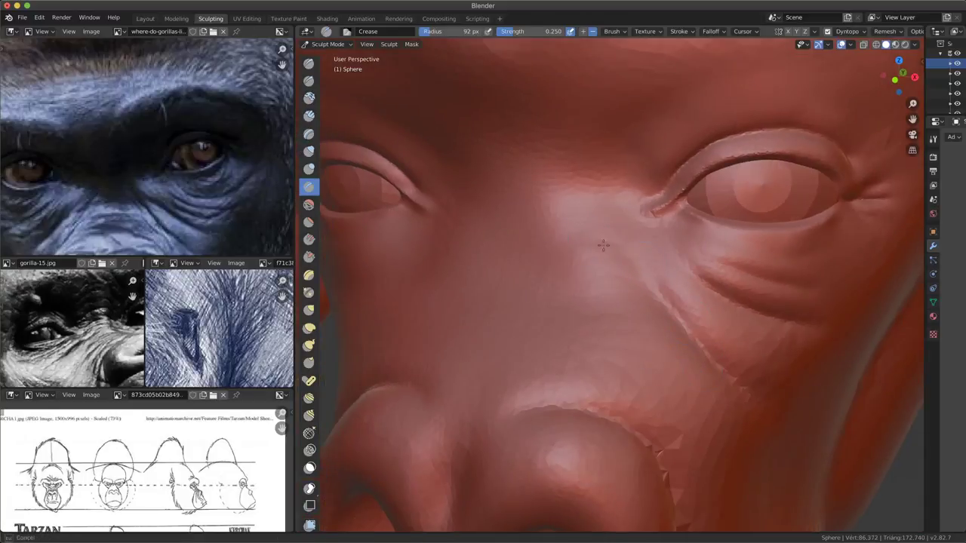
{"action": "left_click_drag", "start_coordinate": [623, 246], "coordinate": [692, 294]}
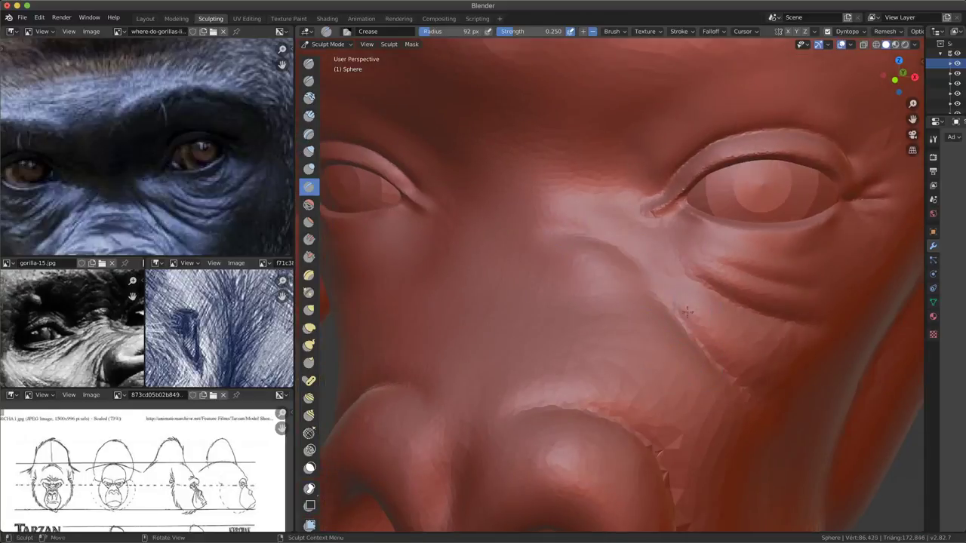
{"action": "mouse_move", "coordinate": [544, 213]}
{"action": "middle_mouse_down"}
{"action": "mouse_move", "coordinate": [584, 272]}
{"action": "mouse_move", "coordinate": [551, 287]}
{"action": "middle_mouse_up"}
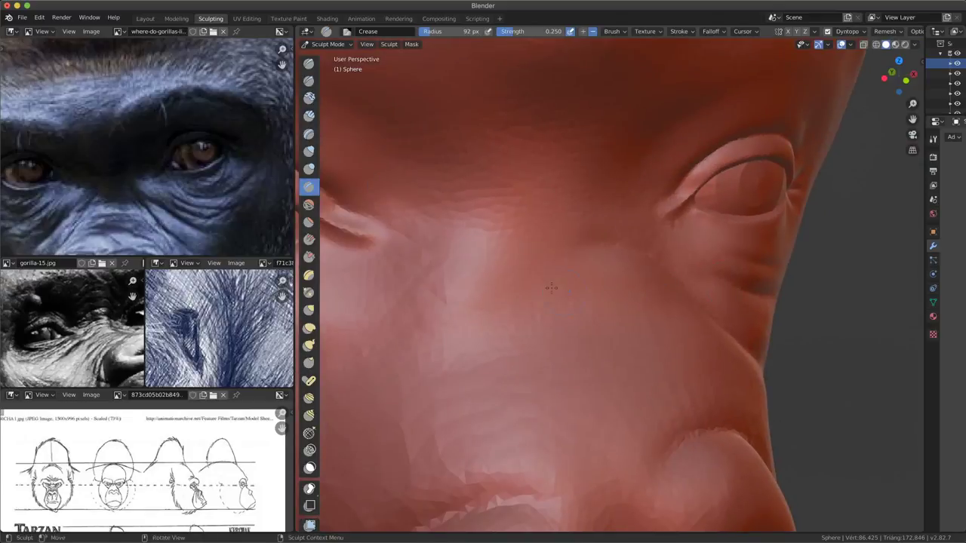
{"action": "left_click_drag", "start_coordinate": [508, 262], "coordinate": [471, 264]}
{"action": "mouse_move", "coordinate": [521, 319]}
{"action": "middle_mouse_down"}
{"action": "mouse_move", "coordinate": [491, 399]}
{"action": "mouse_move", "coordinate": [640, 320]}
{"action": "mouse_move", "coordinate": [614, 288]}
{"action": "middle_mouse_up"}
{"action": "scroll", "coordinate": [614, 287], "scroll_direction": "up", "scroll_amount": 2}
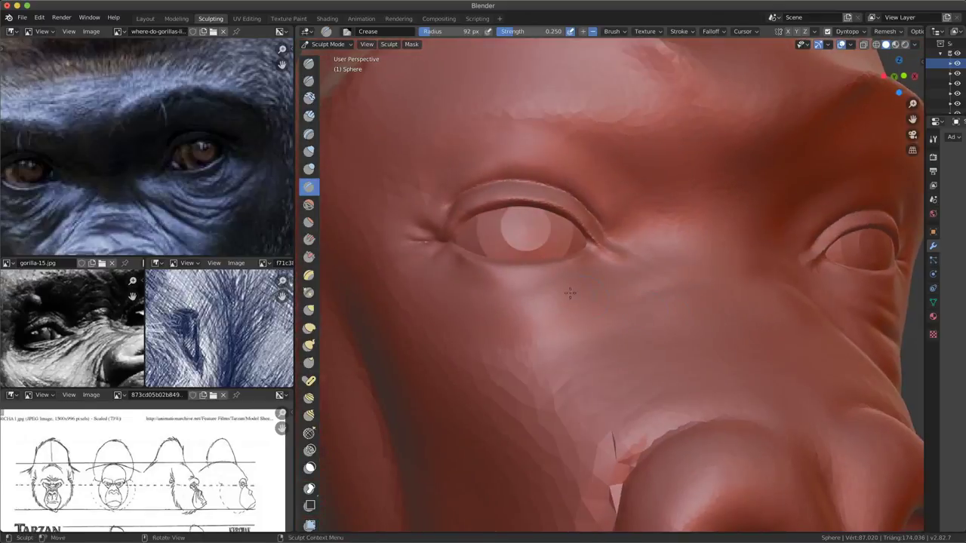
{"action": "scroll", "coordinate": [614, 288], "scroll_direction": "up", "scroll_amount": 2}
- Add small crease strokes below the eye and across the cheek
{"action": "left_click_drag", "start_coordinate": [508, 343], "coordinate": [561, 316]}
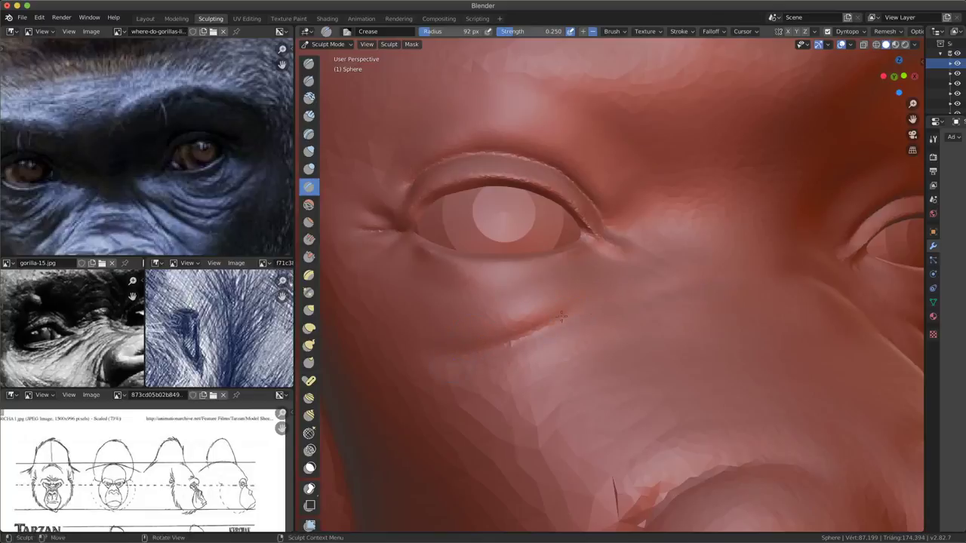
{"action": "scroll", "coordinate": [482, 317], "scroll_direction": "up", "scroll_amount": 1}
{"action": "scroll", "coordinate": [433, 328], "scroll_direction": "up", "scroll_amount": 1}
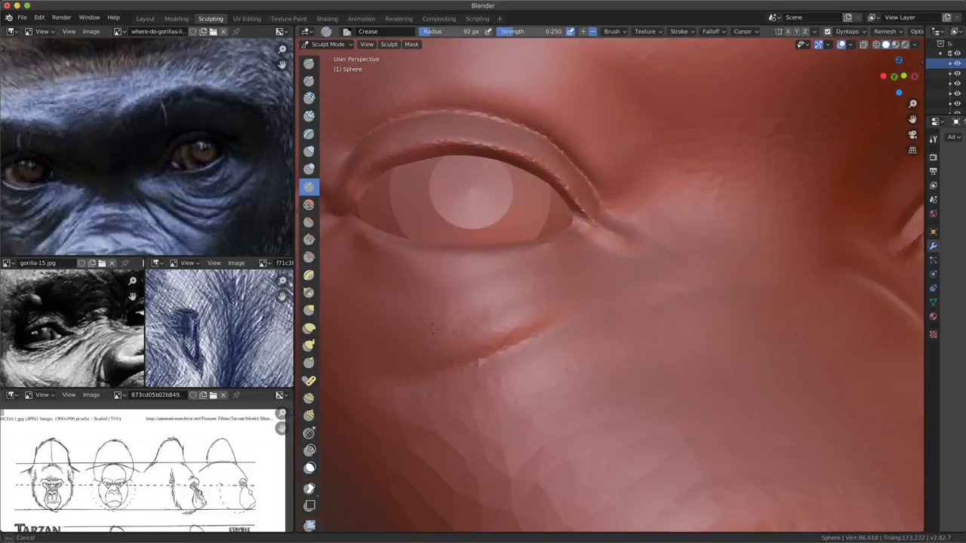
{"action": "left_click_drag", "start_coordinate": [485, 313], "coordinate": [468, 302]}
{"action": "scroll", "coordinate": [615, 294], "scroll_direction": "down", "scroll_amount": 2}
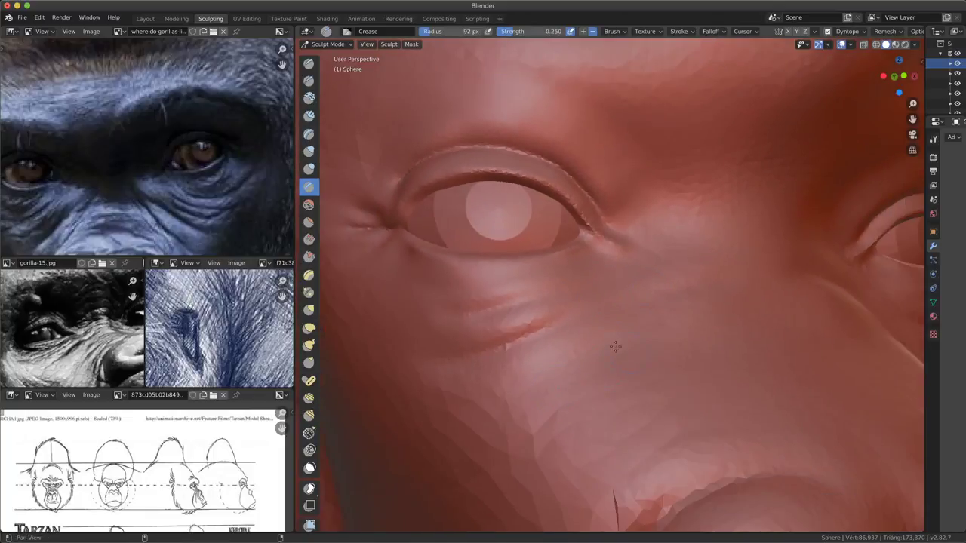
{"action": "middle_click_drag", "start_coordinate": [615, 317], "coordinate": [615, 294]}
{"action": "left_click_drag", "start_coordinate": [571, 331], "coordinate": [549, 347]}
{"action": "middle_click_drag", "start_coordinate": [615, 294], "coordinate": [699, 249]}
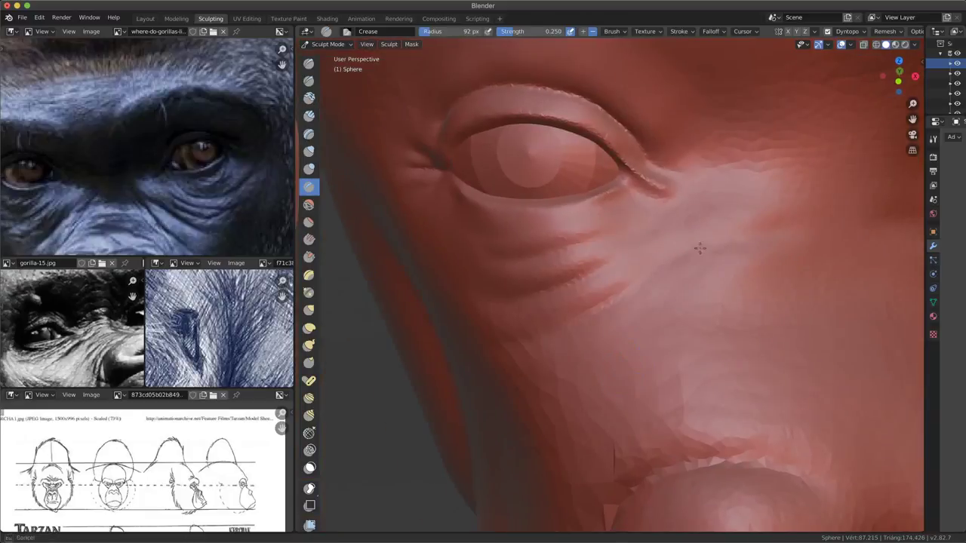
{"action": "left_click_drag", "start_coordinate": [653, 312], "coordinate": [632, 324]}
{"action": "middle_click_drag", "start_coordinate": [658, 332], "coordinate": [659, 312], "text": "ctrl"}
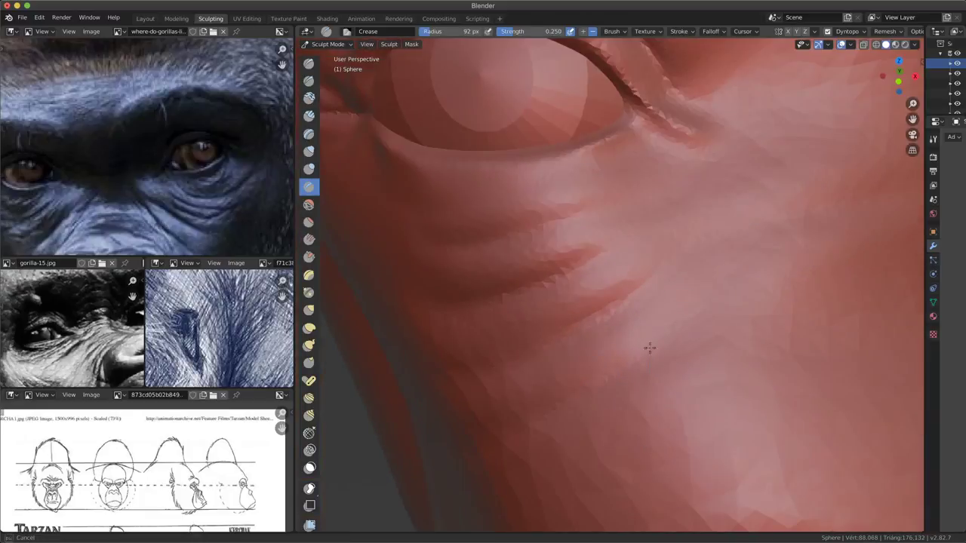
{"action": "left_click_drag", "start_coordinate": [755, 216], "coordinate": [721, 259]}
- Carve more cheek wrinkle creases and a stroke near the left eye
{"action": "mouse_move", "coordinate": [721, 259]}
{"action": "middle_mouse_down"}
{"action": "mouse_move", "coordinate": [629, 349]}
{"action": "mouse_move", "coordinate": [603, 317]}
{"action": "middle_mouse_up"}
{"action": "left_click_drag", "start_coordinate": [532, 411], "coordinate": [627, 388]}
{"action": "mouse_move", "coordinate": [642, 340]}
{"action": "middle_mouse_down"}
{"action": "mouse_move", "coordinate": [750, 312]}
{"action": "mouse_move", "coordinate": [642, 324]}
{"action": "middle_mouse_up"}
{"action": "left_click_drag", "start_coordinate": [589, 227], "coordinate": [641, 287]}
{"action": "middle_click_drag", "start_coordinate": [641, 287], "coordinate": [612, 283]}
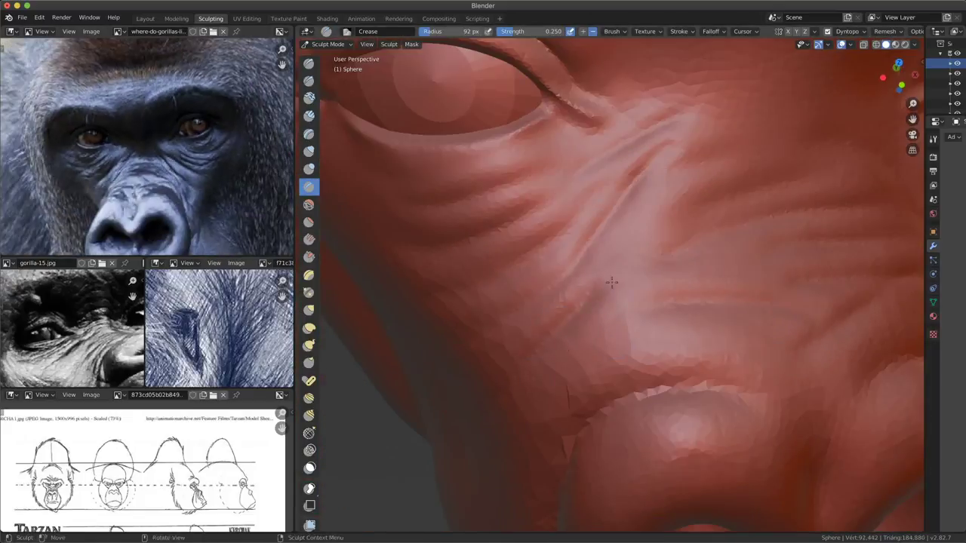
{"action": "left_click_drag", "start_coordinate": [611, 282], "coordinate": [634, 351]}
{"action": "mouse_move", "coordinate": [634, 351]}
{"action": "middle_mouse_down"}
{"action": "mouse_move", "coordinate": [739, 362]}
{"action": "mouse_move", "coordinate": [724, 355]}
{"action": "middle_mouse_up"}
{"action": "left_click_drag", "start_coordinate": [452, 324], "coordinate": [487, 370]}
{"action": "middle_click_drag", "start_coordinate": [487, 370], "coordinate": [452, 302]}
{"action": "scroll", "coordinate": [437, 257], "scroll_direction": "up", "scroll_amount": 3}
{"action": "scroll", "coordinate": [426, 237], "scroll_direction": "up", "scroll_amount": 3}
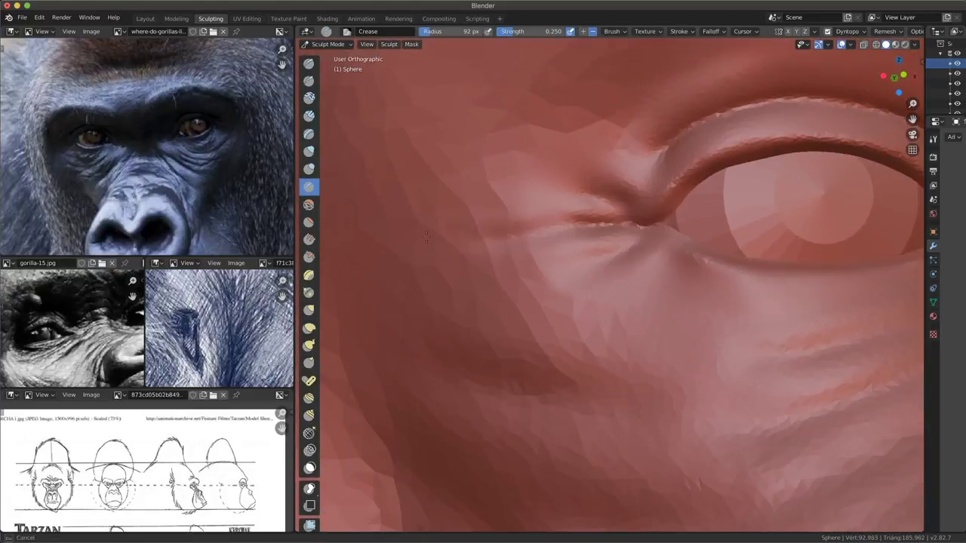
- Add crease wrinkles at the inner eye corner
{"action": "left_click_drag", "start_coordinate": [453, 233], "coordinate": [501, 222]}
{"action": "left_click_drag", "start_coordinate": [483, 189], "coordinate": [581, 155]}
{"action": "scroll", "coordinate": [588, 301], "scroll_direction": "down", "scroll_amount": 4}
{"action": "scroll", "coordinate": [631, 332], "scroll_direction": "up", "scroll_amount": 3}
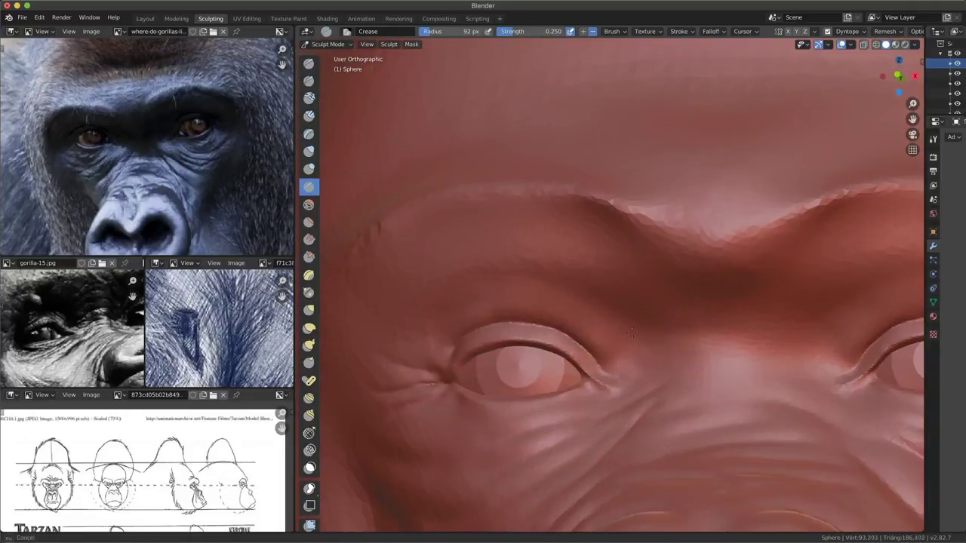
{"action": "scroll", "coordinate": [701, 377], "scroll_direction": "down", "scroll_amount": 4}
- Sculpt creases around the nostrils and lips, then view the whole face
{"action": "mouse_move", "coordinate": [702, 377]}
{"action": "middle_mouse_down"}
{"action": "mouse_move", "coordinate": [664, 347]}
{"action": "mouse_move", "coordinate": [682, 336]}
{"action": "middle_mouse_up"}
{"action": "scroll", "coordinate": [665, 344], "scroll_direction": "up", "scroll_amount": 3}
{"action": "left_click_drag", "start_coordinate": [682, 337], "coordinate": [755, 442]}
{"action": "mouse_move", "coordinate": [755, 442]}
{"action": "middle_mouse_down"}
{"action": "mouse_move", "coordinate": [682, 399]}
{"action": "mouse_move", "coordinate": [704, 313]}
{"action": "mouse_move", "coordinate": [807, 257]}
{"action": "middle_mouse_up"}
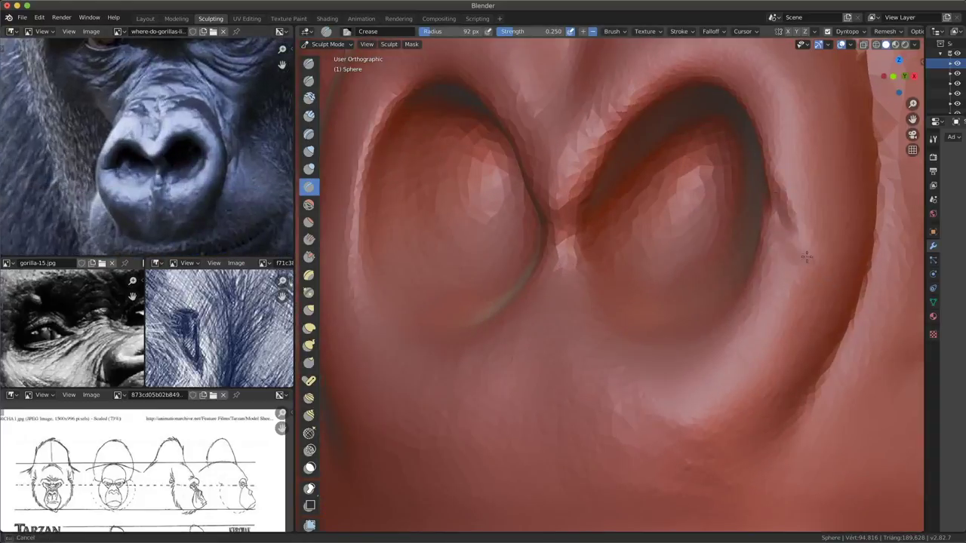
{"action": "middle_click_drag", "start_coordinate": [347, 234], "coordinate": [581, 281]}
{"action": "middle_click_drag", "start_coordinate": [517, 260], "coordinate": [802, 287], "text": "ctrl"}
{"action": "scroll", "coordinate": [797, 302], "scroll_direction": "up", "scroll_amount": 5}
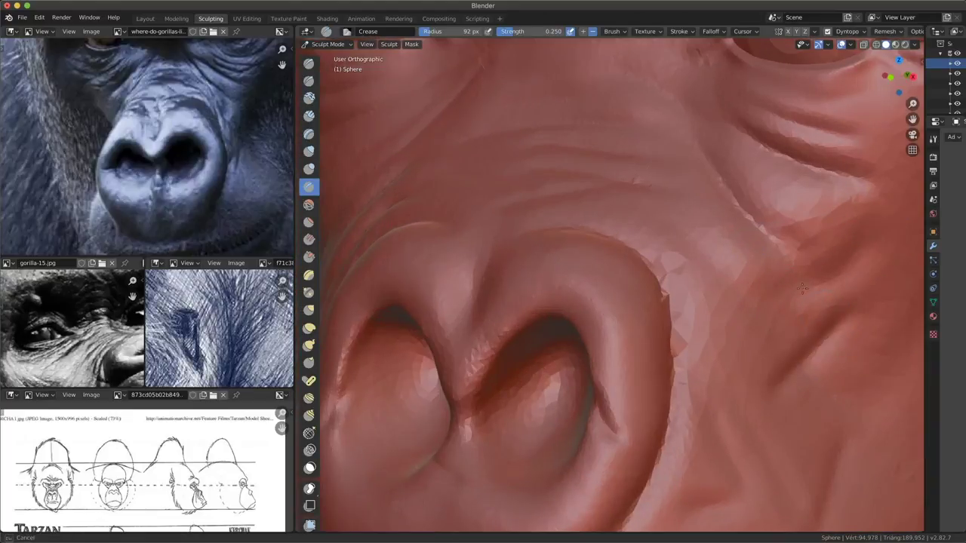
{"action": "middle_click_drag", "start_coordinate": [668, 240], "coordinate": [567, 353], "text": "ctrl"}
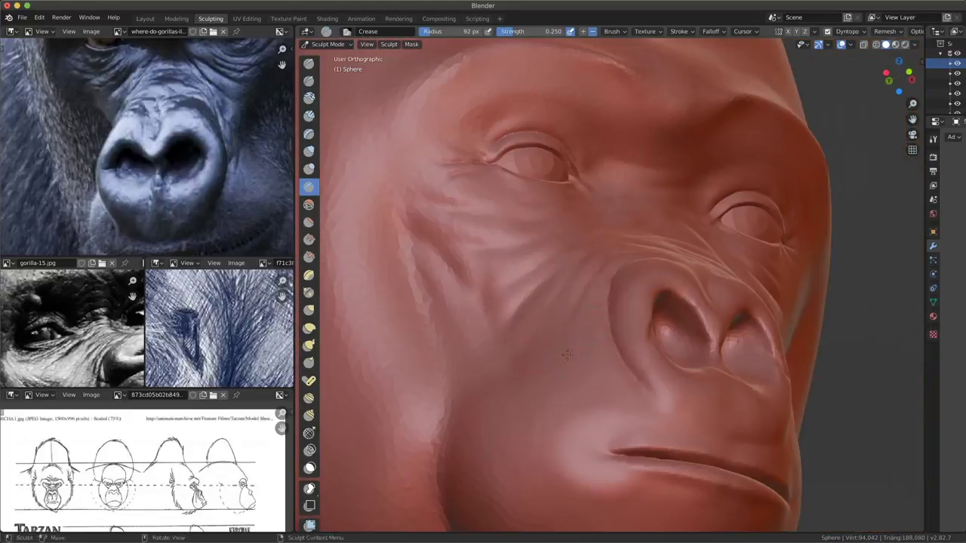
- Zoom in on the eyes and crease two wrinkles: one below the brow, one above the nose
{"action": "scroll", "coordinate": [452, 251], "scroll_direction": "up", "scroll_amount": 6}
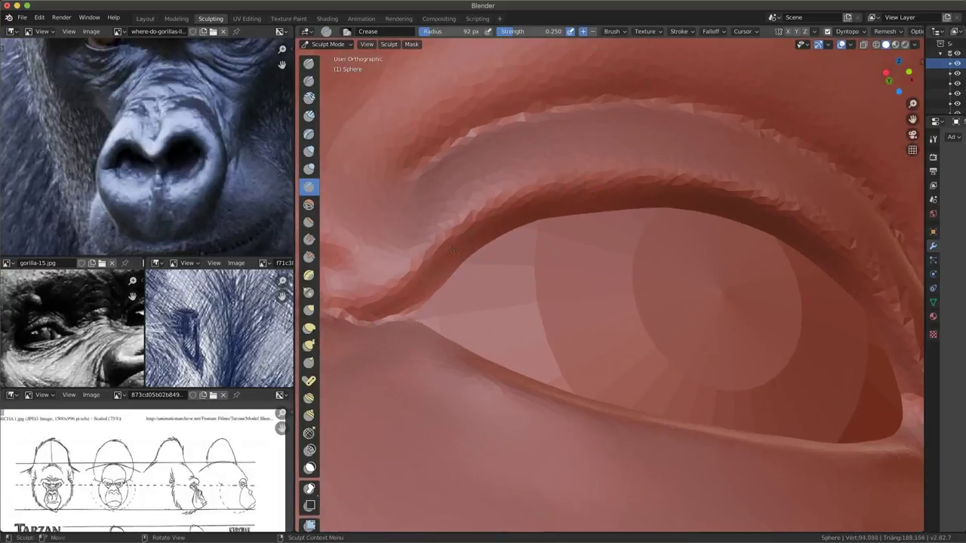
{"action": "scroll", "coordinate": [679, 226], "scroll_direction": "down", "scroll_amount": 2}
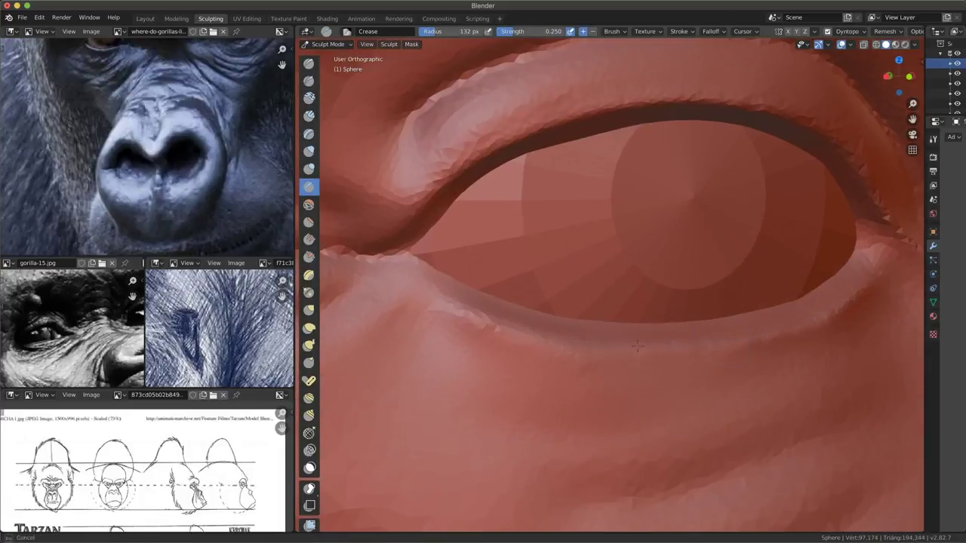
{"action": "scroll", "coordinate": [821, 385], "scroll_direction": "down", "scroll_amount": 3}
{"action": "mouse_move", "coordinate": [821, 386]}
{"action": "middle_mouse_down"}
{"action": "mouse_move", "coordinate": [656, 381]}
{"action": "mouse_move", "coordinate": [711, 281]}
{"action": "mouse_move", "coordinate": [550, 481]}
{"action": "mouse_move", "coordinate": [626, 339]}
{"action": "mouse_move", "coordinate": [575, 292]}
{"action": "mouse_move", "coordinate": [577, 390]}
{"action": "mouse_move", "coordinate": [660, 352]}
{"action": "mouse_move", "coordinate": [511, 309]}
{"action": "mouse_move", "coordinate": [741, 293]}
{"action": "middle_mouse_up"}
{"action": "scroll", "coordinate": [657, 382], "scroll_direction": "up", "scroll_amount": 3}
{"action": "scroll", "coordinate": [656, 381], "scroll_direction": "down", "scroll_amount": 5}
{"action": "scroll", "coordinate": [712, 280], "scroll_direction": "up", "scroll_amount": 5}
{"action": "scroll", "coordinate": [709, 283], "scroll_direction": "down", "scroll_amount": 3}
{"action": "scroll", "coordinate": [709, 283], "scroll_direction": "up", "scroll_amount": 3}
{"action": "scroll", "coordinate": [707, 284], "scroll_direction": "up", "scroll_amount": 2}
{"action": "scroll", "coordinate": [550, 480], "scroll_direction": "down", "scroll_amount": 3}
{"action": "scroll", "coordinate": [550, 480], "scroll_direction": "down", "scroll_amount": 4}
{"action": "scroll", "coordinate": [626, 340], "scroll_direction": "up", "scroll_amount": 5}
{"action": "scroll", "coordinate": [628, 333], "scroll_direction": "up", "scroll_amount": 1}
{"action": "scroll", "coordinate": [628, 333], "scroll_direction": "up", "scroll_amount": 1}
{"action": "scroll", "coordinate": [575, 292], "scroll_direction": "down", "scroll_amount": 3}
{"action": "scroll", "coordinate": [577, 390], "scroll_direction": "up", "scroll_amount": 5}
{"action": "scroll", "coordinate": [577, 390], "scroll_direction": "down", "scroll_amount": 4}
{"action": "scroll", "coordinate": [659, 351], "scroll_direction": "up", "scroll_amount": 4}
{"action": "scroll", "coordinate": [511, 309], "scroll_direction": "up", "scroll_amount": 4}
{"action": "scroll", "coordinate": [512, 310], "scroll_direction": "down", "scroll_amount": 4}
{"action": "scroll", "coordinate": [742, 294], "scroll_direction": "up", "scroll_amount": 5}
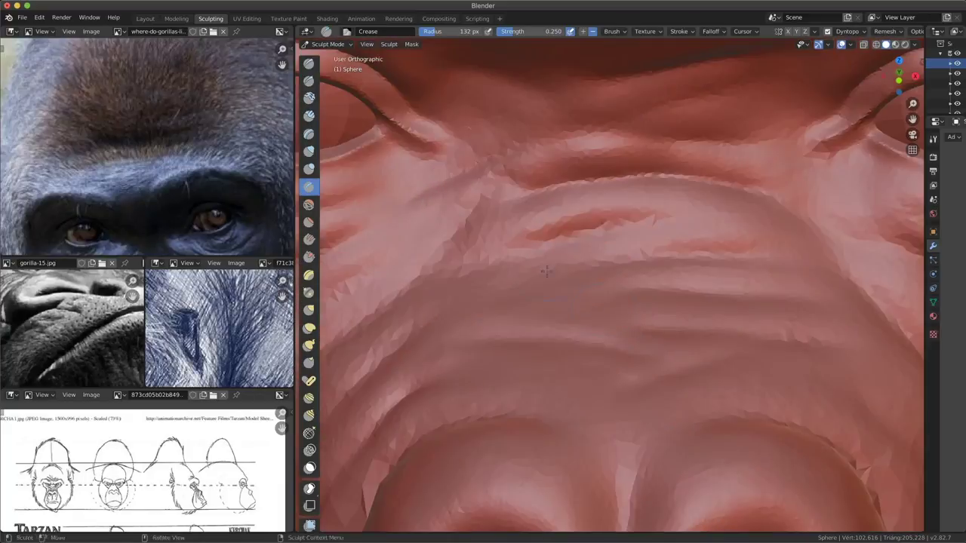
{"action": "left_click_drag", "start_coordinate": [741, 293], "coordinate": [528, 299]}
{"action": "left_click_drag", "start_coordinate": [850, 311], "coordinate": [724, 355]}
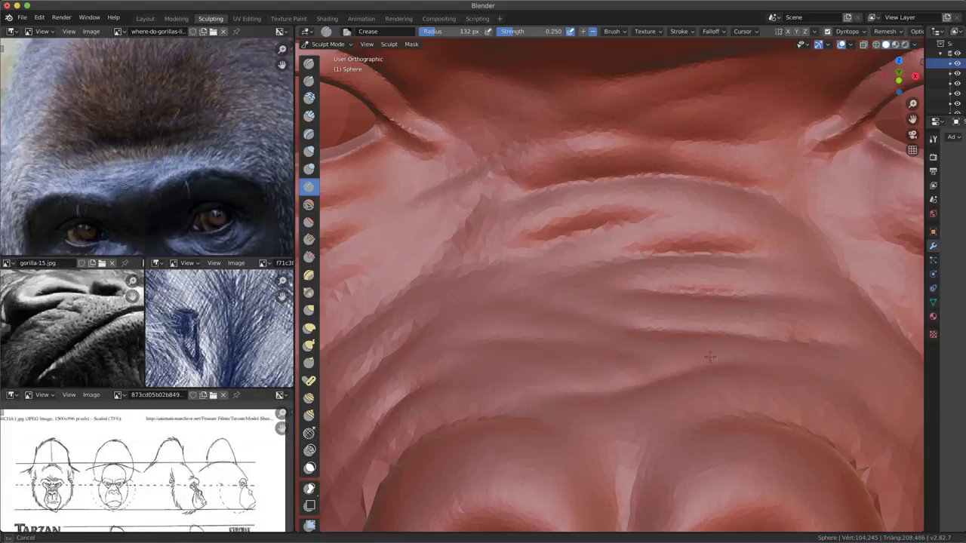
{"action": "scroll", "coordinate": [837, 379], "scroll_direction": "down", "scroll_amount": 2}
{"action": "scroll", "coordinate": [770, 370], "scroll_direction": "down", "scroll_amount": 3}
{"action": "scroll", "coordinate": [691, 361], "scroll_direction": "down", "scroll_amount": 2}
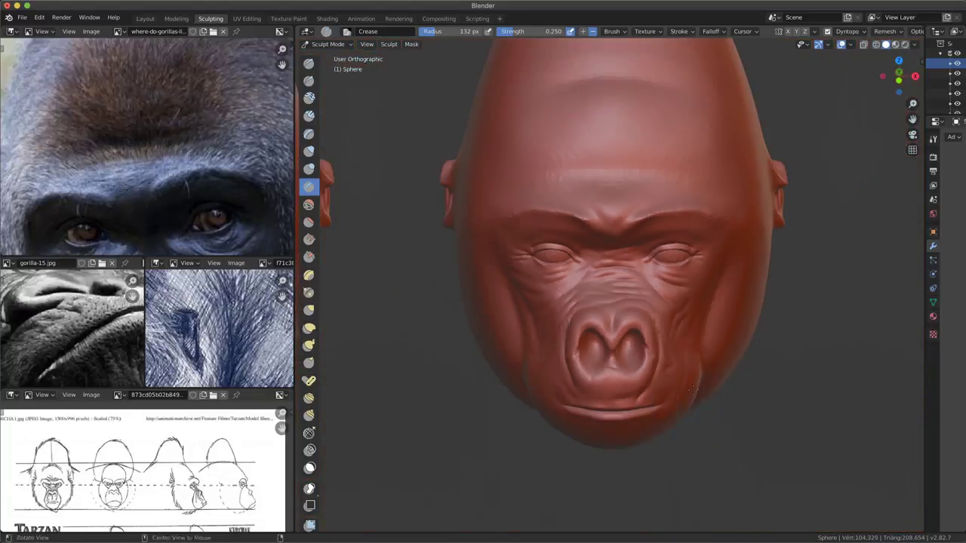
{"action": "scroll", "coordinate": [692, 361], "scroll_direction": "right", "scroll_amount": 3}
{"action": "scroll", "coordinate": [692, 370], "scroll_direction": "right", "scroll_amount": 5}
{"action": "scroll", "coordinate": [692, 385], "scroll_direction": "right", "scroll_amount": 4}
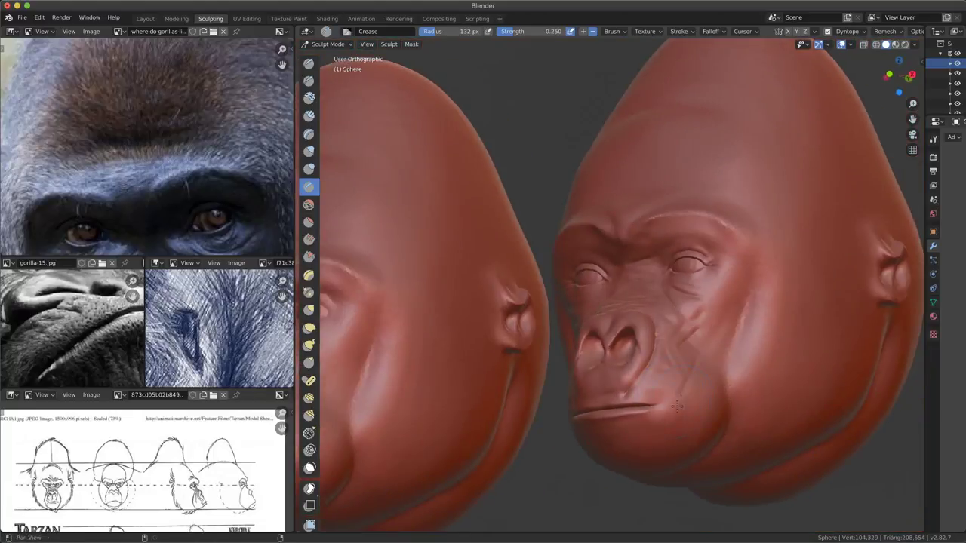
{"action": "scroll", "coordinate": [693, 400], "scroll_direction": "right", "scroll_amount": 4}
{"action": "scroll", "coordinate": [693, 409], "scroll_direction": "down", "scroll_amount": 3}
{"action": "scroll", "coordinate": [717, 397], "scroll_direction": "down", "scroll_amount": 2}
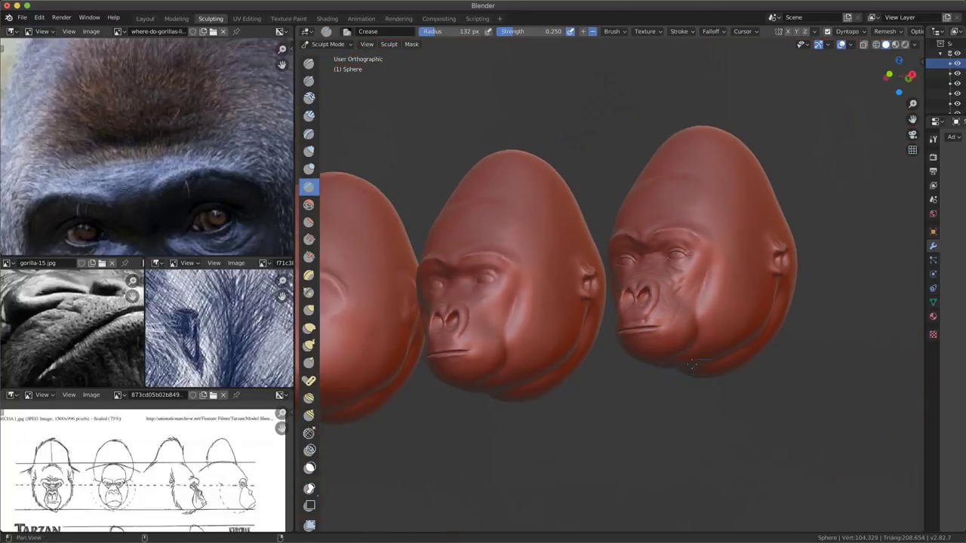
{"action": "scroll", "coordinate": [745, 384], "scroll_direction": "down", "scroll_amount": 1}
{"action": "scroll", "coordinate": [725, 379], "scroll_direction": "up", "scroll_amount": 2}
{"action": "scroll", "coordinate": [694, 375], "scroll_direction": "up", "scroll_amount": 1}
{"action": "scroll", "coordinate": [664, 371], "scroll_direction": "up", "scroll_amount": 2}
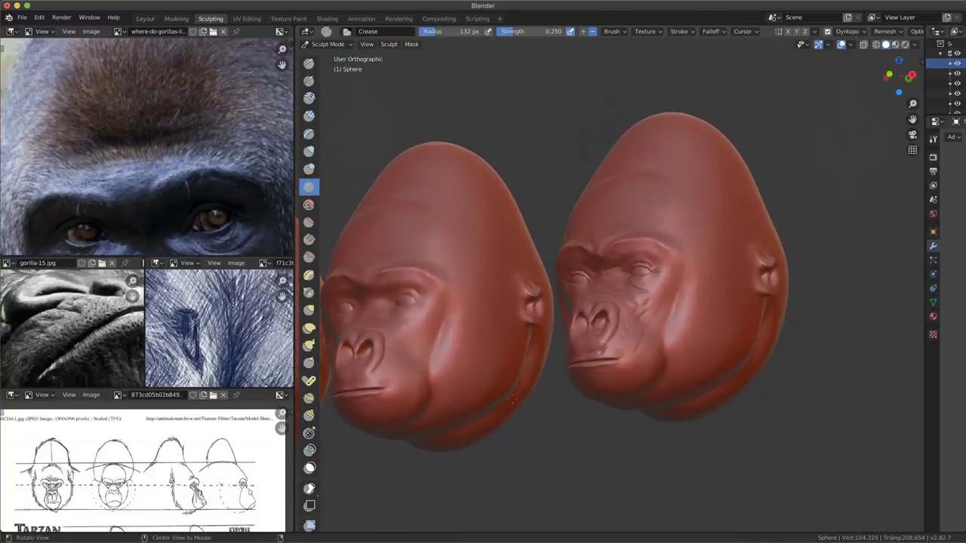
{"action": "scroll", "coordinate": [638, 367], "scroll_direction": "up", "scroll_amount": 2}
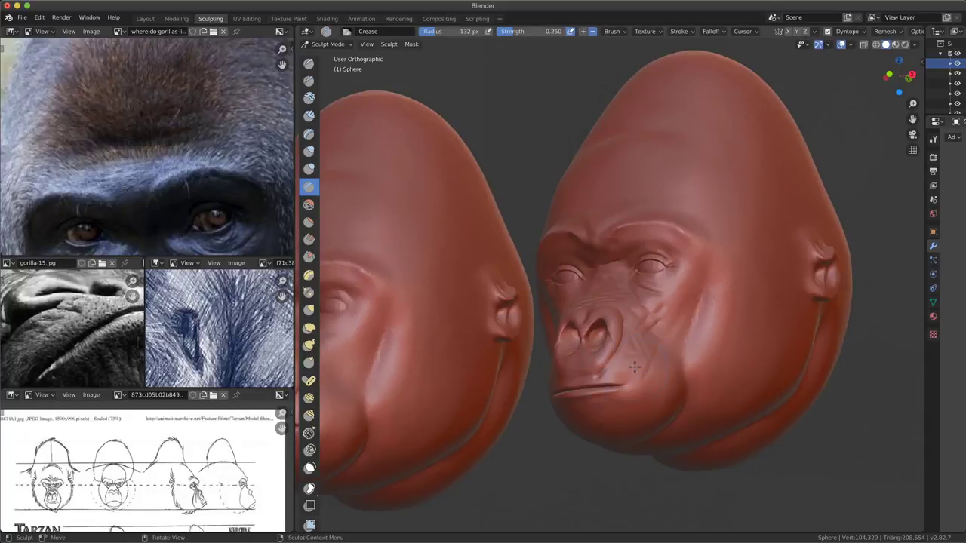
{"action": "mouse_move", "coordinate": [633, 367]}
{"action": "middle_mouse_down"}
{"action": "mouse_move", "coordinate": [615, 388]}
{"action": "mouse_move", "coordinate": [672, 400]}
{"action": "middle_mouse_up"}
{"action": "scroll", "coordinate": [609, 398], "scroll_direction": "down", "scroll_amount": 2}
{"action": "scroll", "coordinate": [671, 400], "scroll_direction": "down", "scroll_amount": 2}
{"action": "mouse_move", "coordinate": [604, 423]}
{"action": "middle_mouse_down", "text": "shift"}
{"action": "mouse_move", "coordinate": [667, 424]}
{"action": "mouse_move", "coordinate": [679, 415]}
{"action": "middle_mouse_up", "text": "shift"}
{"action": "scroll", "coordinate": [680, 411], "scroll_direction": "up", "scroll_amount": 1}
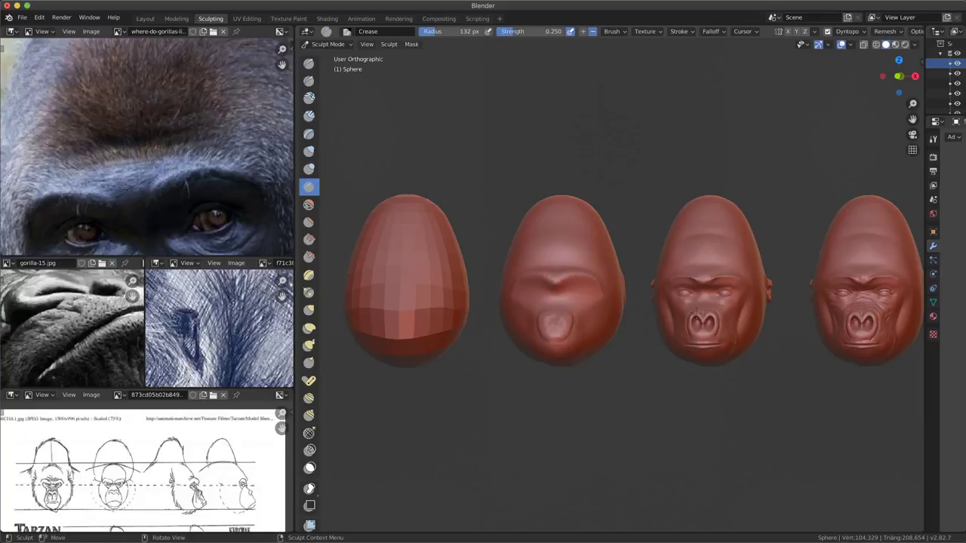
{"action": "middle_click_drag", "start_coordinate": [634, 407], "coordinate": [639, 376], "text": "ctrl"}
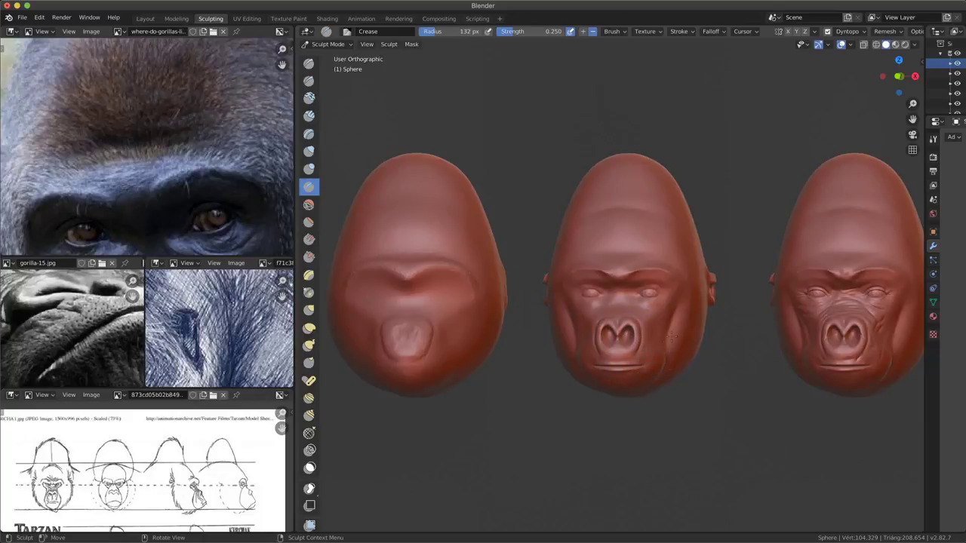
{"action": "middle_click_drag", "start_coordinate": [670, 337], "coordinate": [630, 316]}
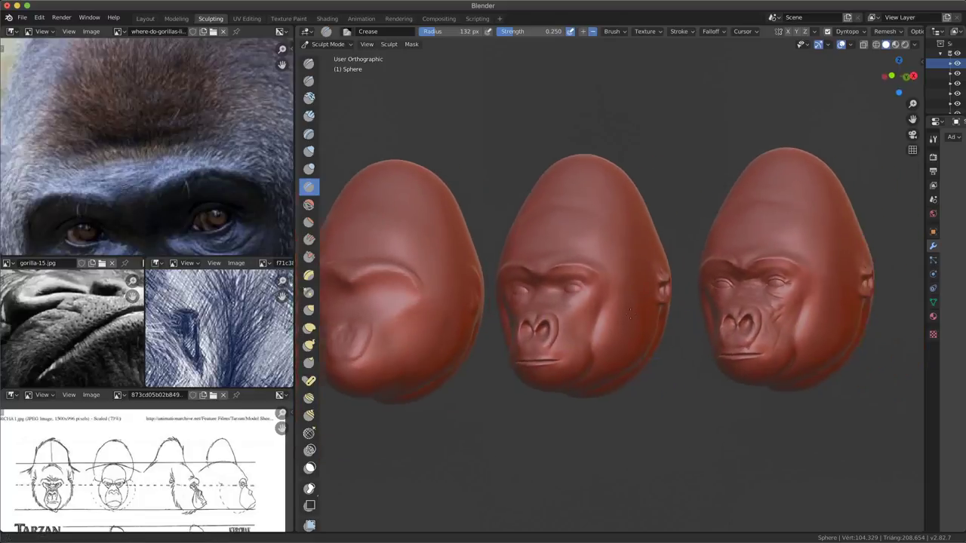
{"action": "scroll", "coordinate": [630, 317], "scroll_direction": "up", "scroll_amount": 1}
{"action": "scroll", "coordinate": [629, 332], "scroll_direction": "up", "scroll_amount": 1}
{"action": "scroll", "coordinate": [629, 351], "scroll_direction": "up", "scroll_amount": 1}
{"action": "scroll", "coordinate": [628, 368], "scroll_direction": "up", "scroll_amount": 1}
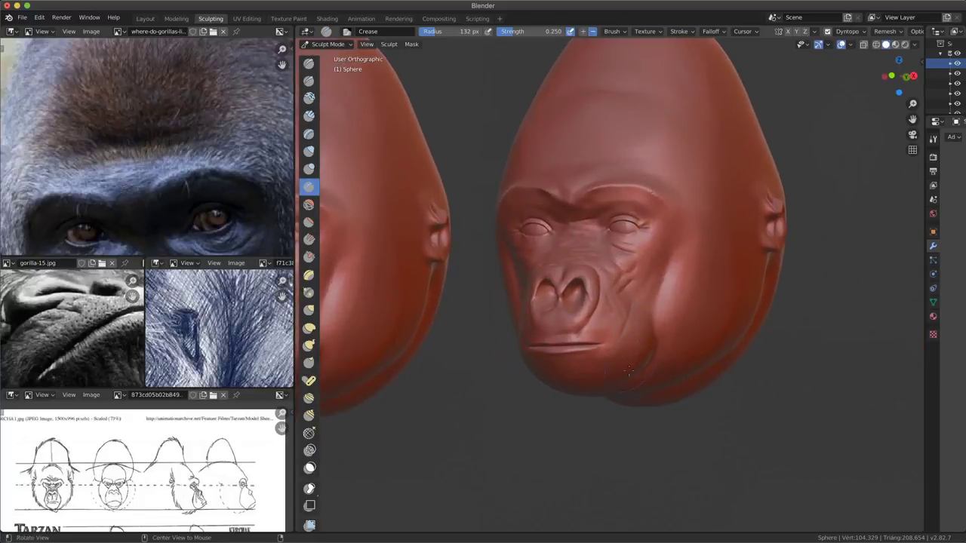
{"action": "scroll", "coordinate": [629, 366], "scroll_direction": "up", "scroll_amount": 1}
{"action": "scroll", "coordinate": [634, 361], "scroll_direction": "up", "scroll_amount": 2}
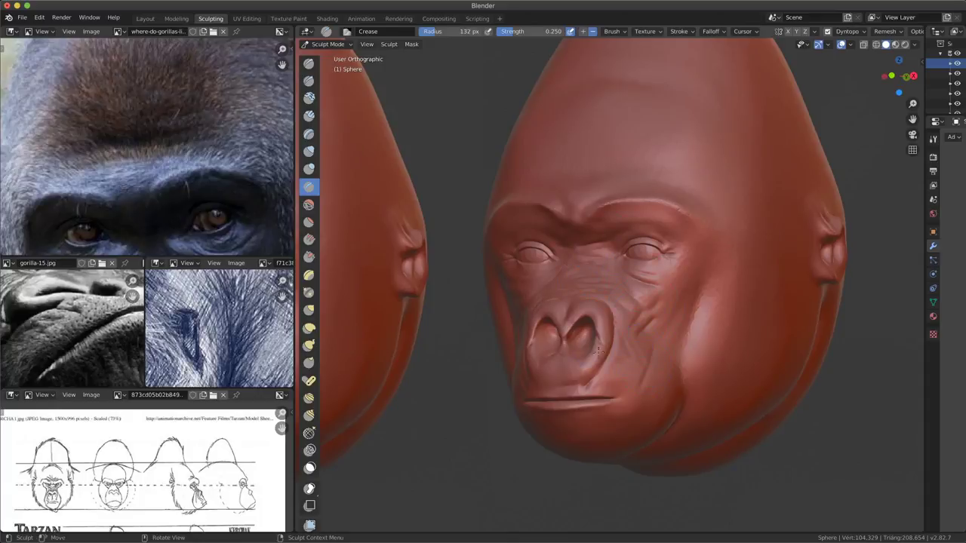
{"action": "mouse_move", "coordinate": [599, 349]}
{"action": "middle_mouse_down"}
{"action": "mouse_move", "coordinate": [625, 357]}
{"action": "mouse_move", "coordinate": [636, 300]}
{"action": "middle_mouse_up"}
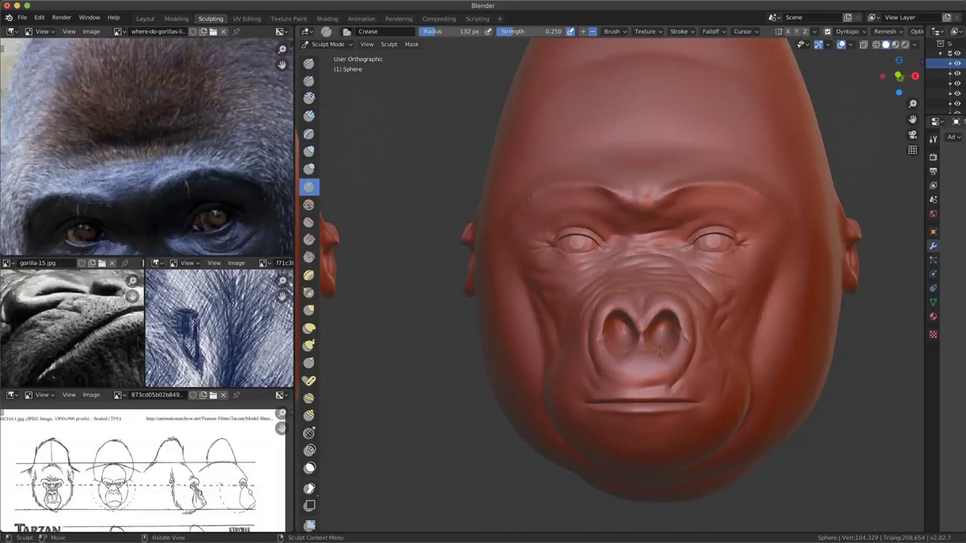
{"action": "mouse_move", "coordinate": [718, 266]}
{"action": "middle_mouse_down"}
{"action": "mouse_move", "coordinate": [581, 402]}
{"action": "mouse_move", "coordinate": [623, 386]}
{"action": "mouse_move", "coordinate": [630, 412]}
{"action": "mouse_move", "coordinate": [626, 394]}
{"action": "mouse_move", "coordinate": [652, 373]}
{"action": "mouse_move", "coordinate": [678, 383]}
{"action": "middle_mouse_up"}
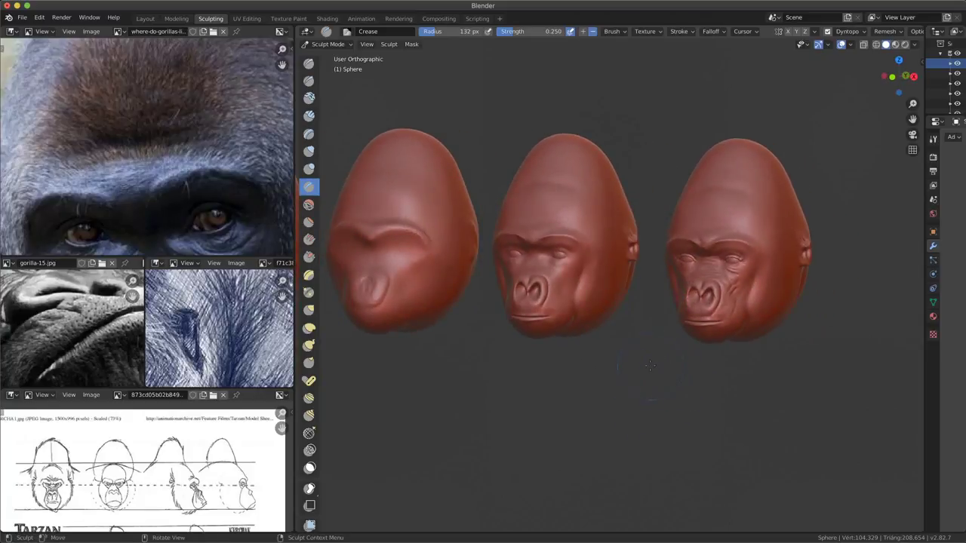
{"action": "mouse_move", "coordinate": [743, 375]}
{"action": "middle_mouse_down"}
{"action": "mouse_move", "coordinate": [611, 329]}
{"action": "mouse_move", "coordinate": [624, 344]}
{"action": "middle_mouse_up"}
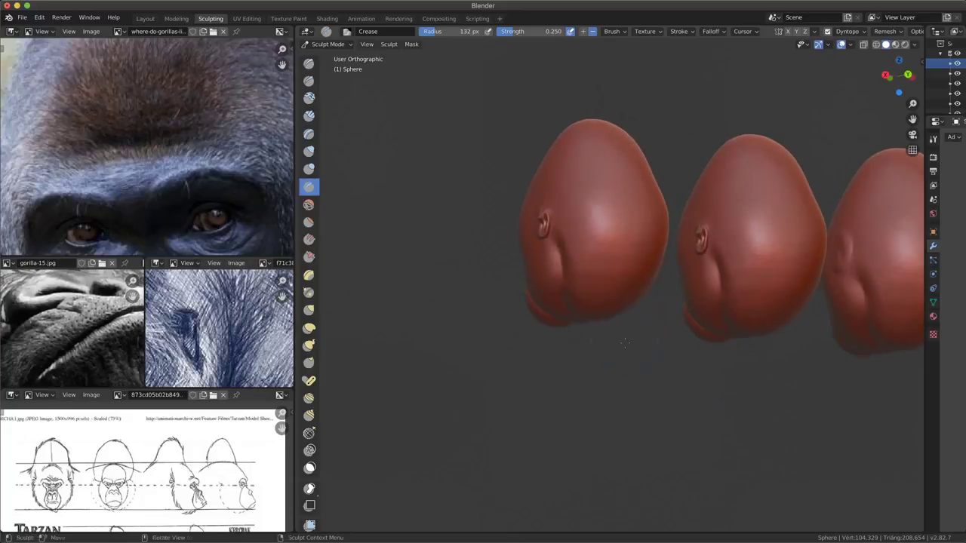
- Select the Snake Hook brush and set its radius to 500 px
{"action": "left_click", "coordinate": [309, 344]}
{"action": "key", "text": "f"}
{"action": "left_click", "coordinate": [617, 291]}
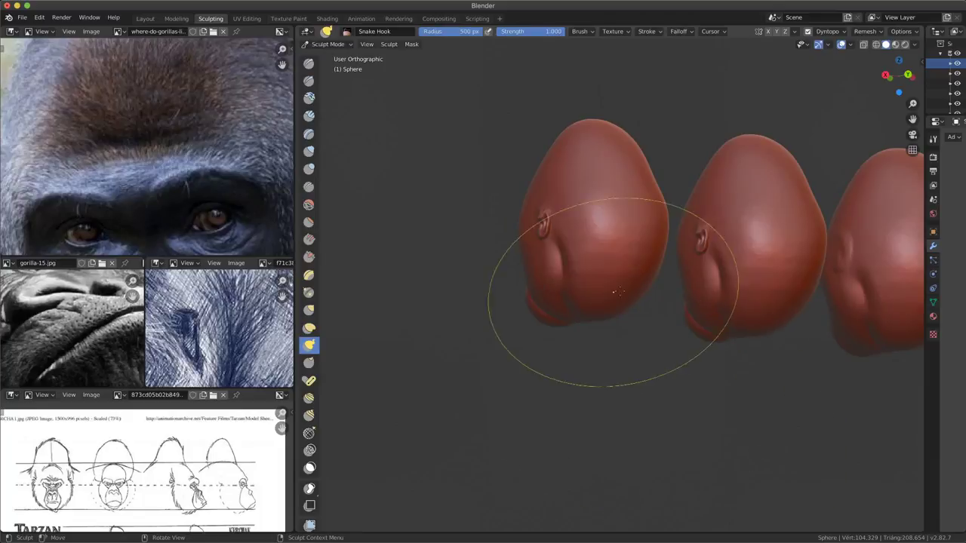
{"action": "left_click", "coordinate": [842, 32]}
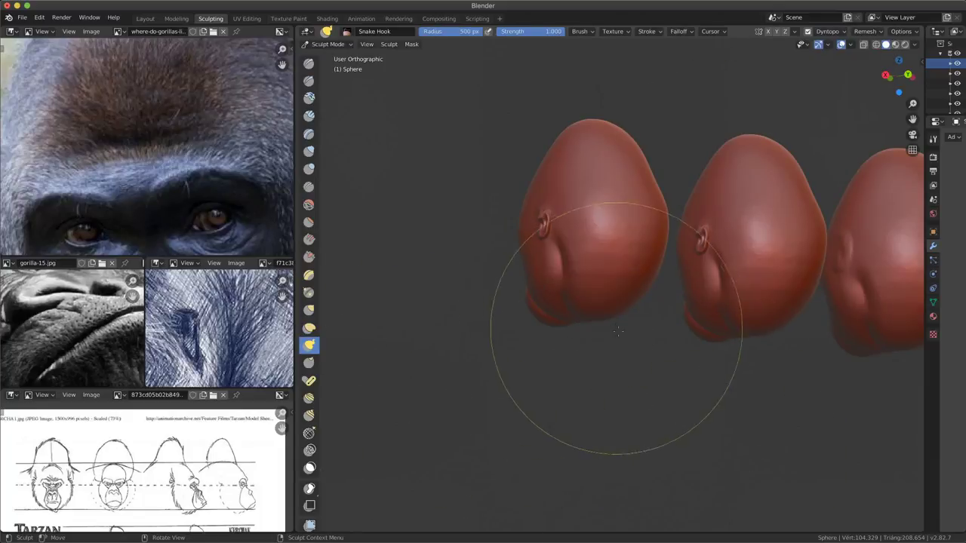
- Test a Snake Hook pull on the head, undo it, and return to front view
{"action": "left_click_drag", "start_coordinate": [617, 310], "coordinate": [646, 501]}
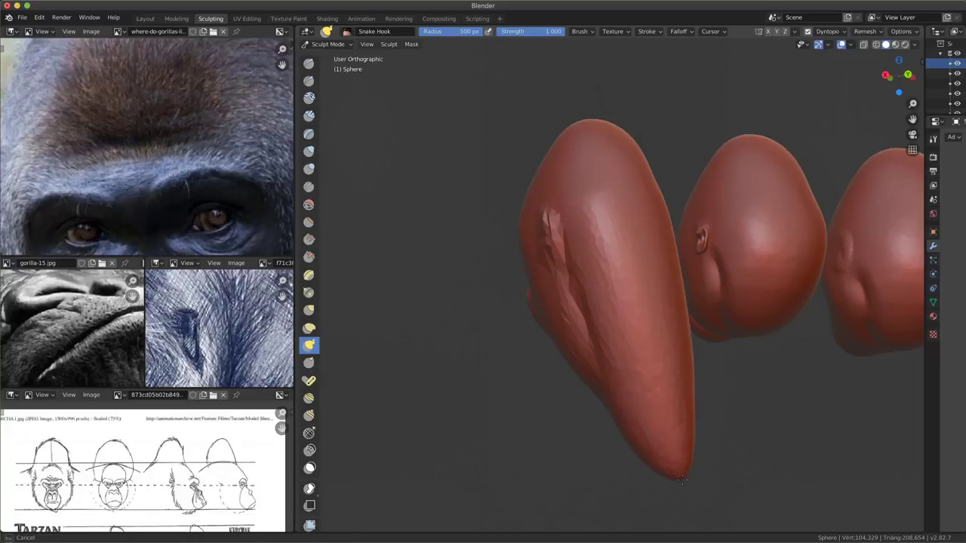
{"action": "mouse_move", "coordinate": [647, 501]}
{"action": "middle_mouse_down"}
{"action": "mouse_move", "coordinate": [656, 397]}
{"action": "mouse_move", "coordinate": [685, 409]}
{"action": "middle_mouse_up"}
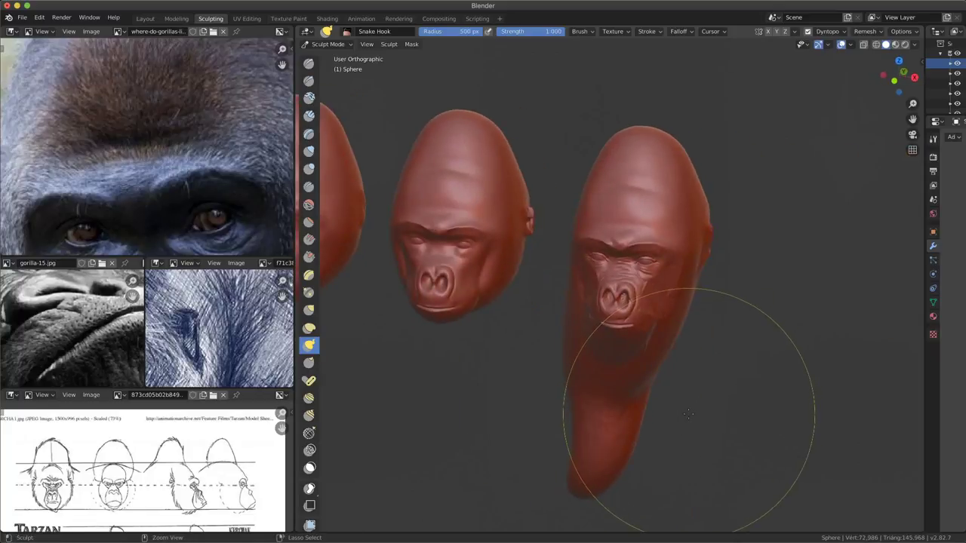
{"action": "key", "text": "ctrl+z"}
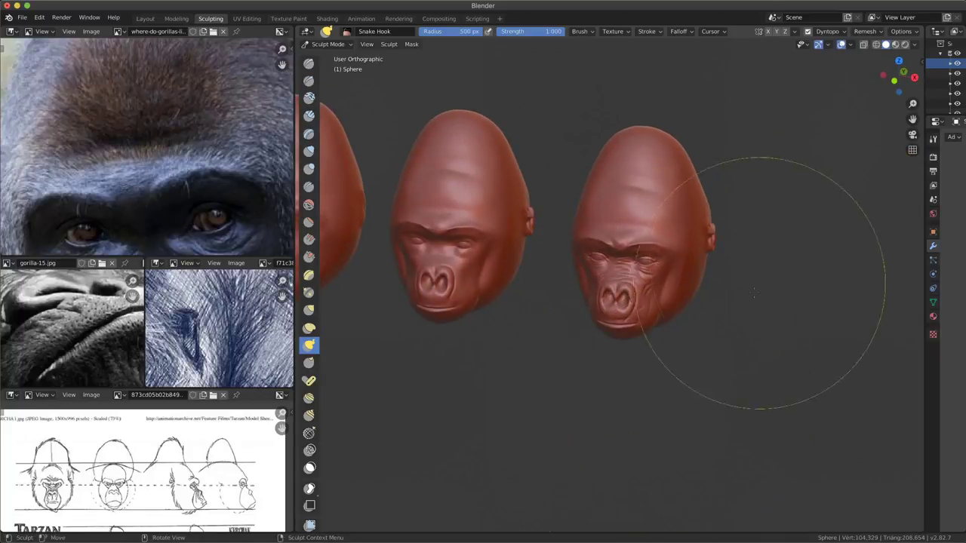
{"action": "key", "text": "KP_1"}
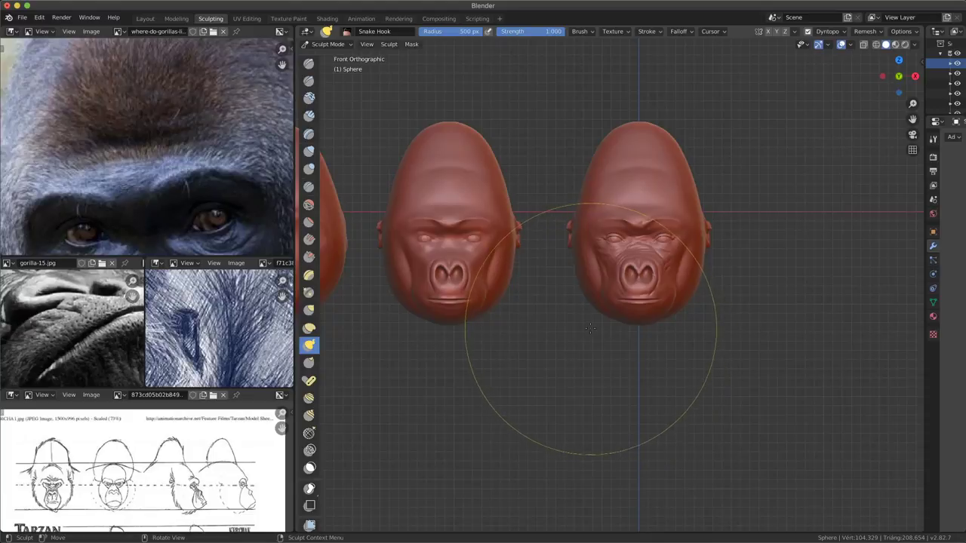
{"action": "left_click", "coordinate": [340, 44]}
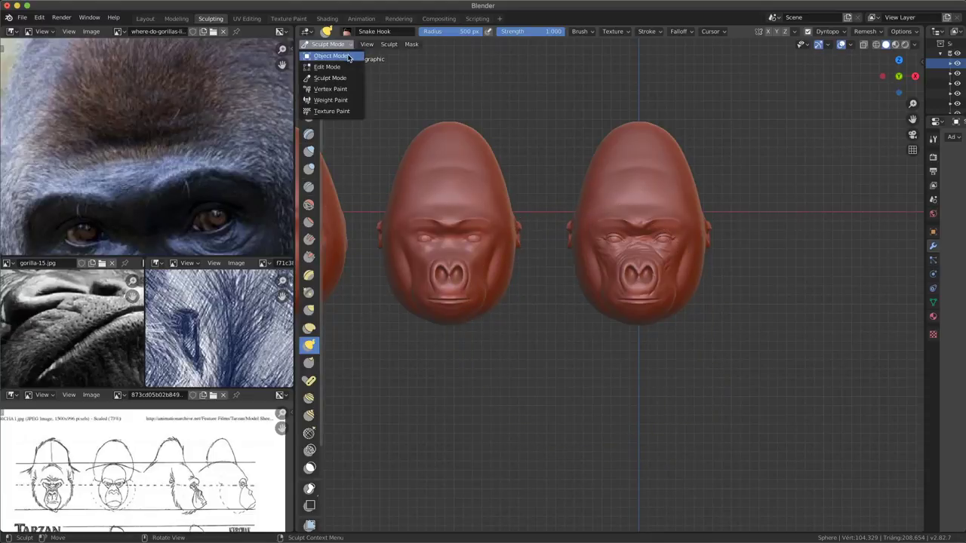
- In Object Mode, add a UV sphere below the head, then re-enter Sculpt Mode
{"action": "left_click", "coordinate": [329, 55]}
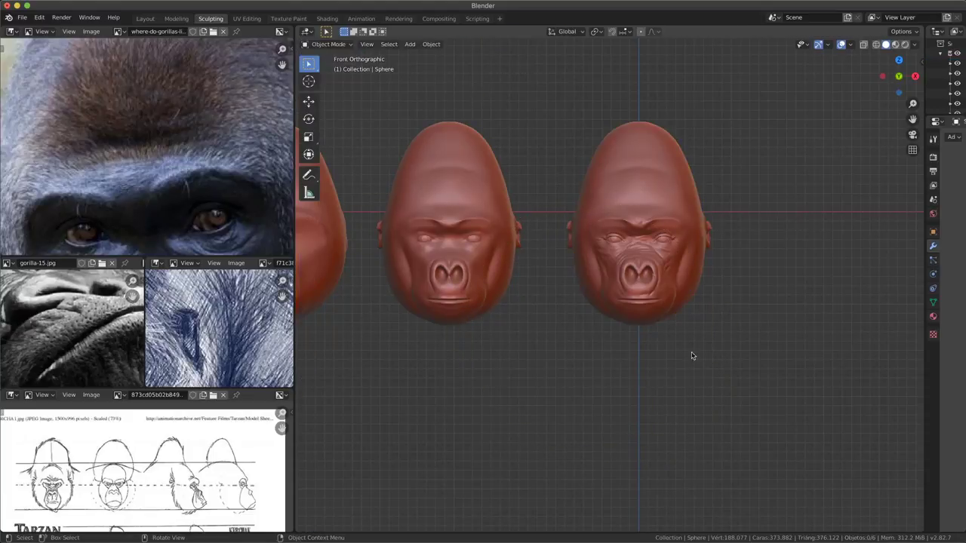
{"action": "key", "text": "shift+a"}
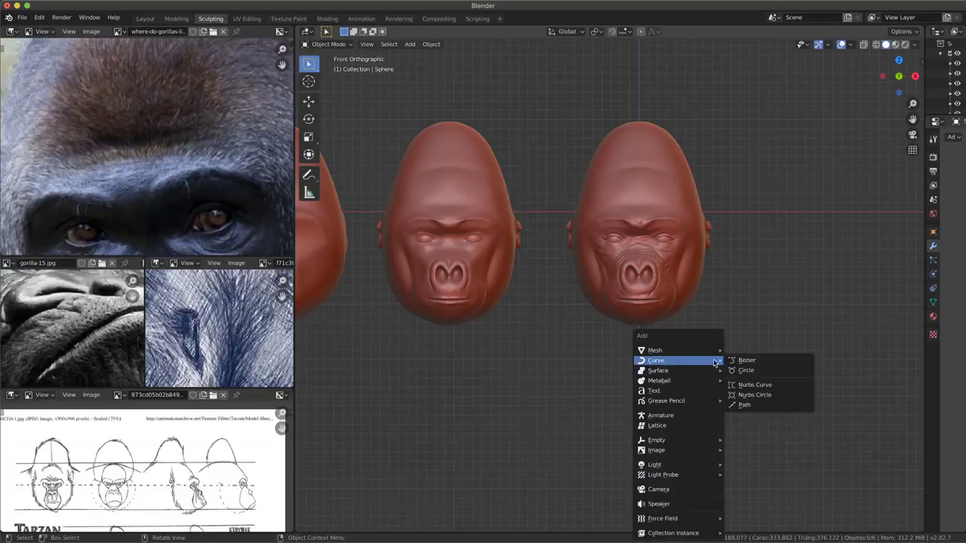
{"action": "mouse_move", "coordinate": [677, 351]}
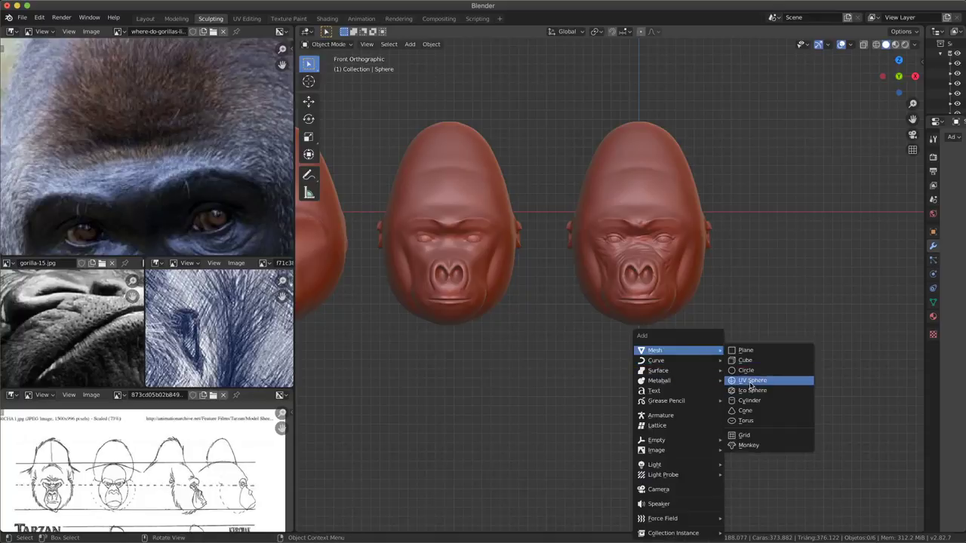
{"action": "left_click", "coordinate": [751, 385]}
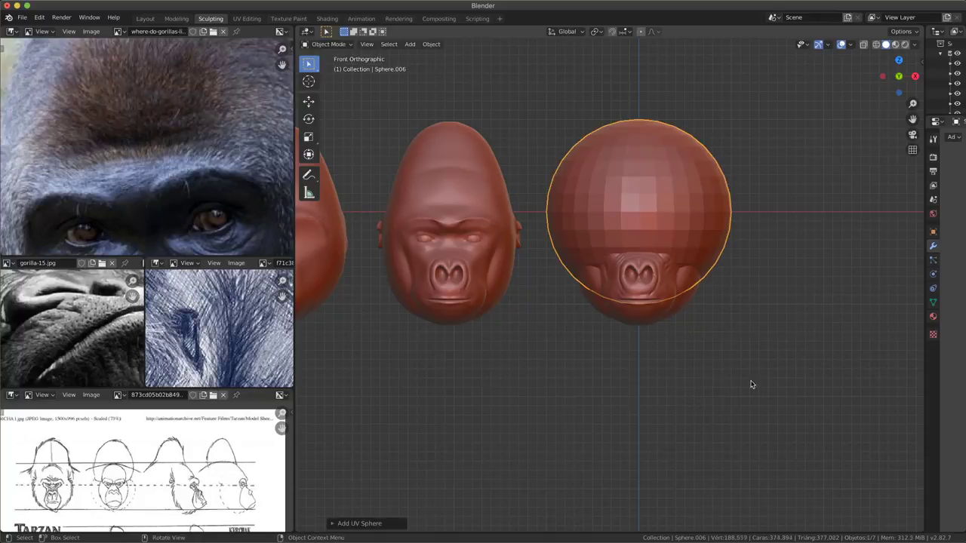
{"action": "left_click", "coordinate": [684, 493]}
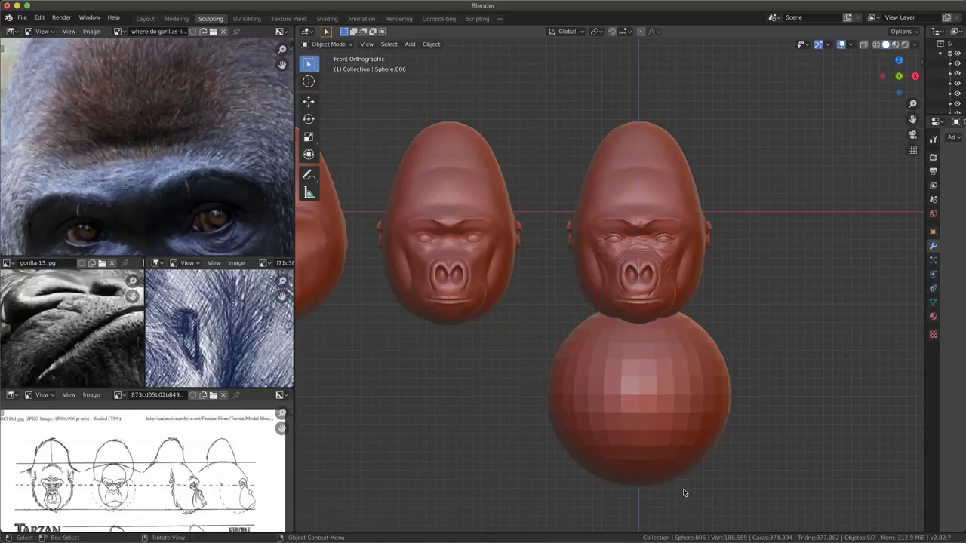
{"action": "left_click", "coordinate": [329, 44]}
{"action": "left_click", "coordinate": [340, 79]}
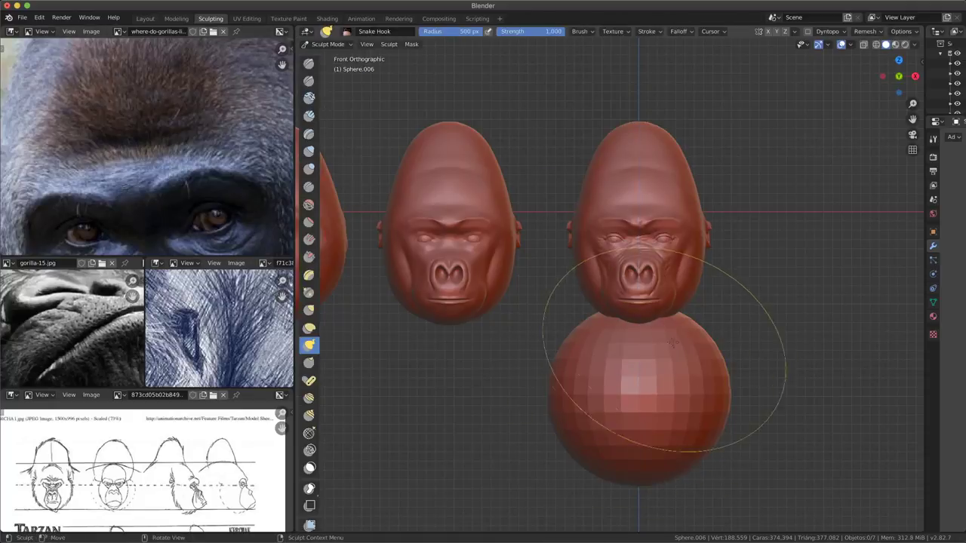
- With the Grab brush in front view, widen the sphere, pull its bottom down and raise its shoulders
{"action": "left_click", "coordinate": [308, 310]}
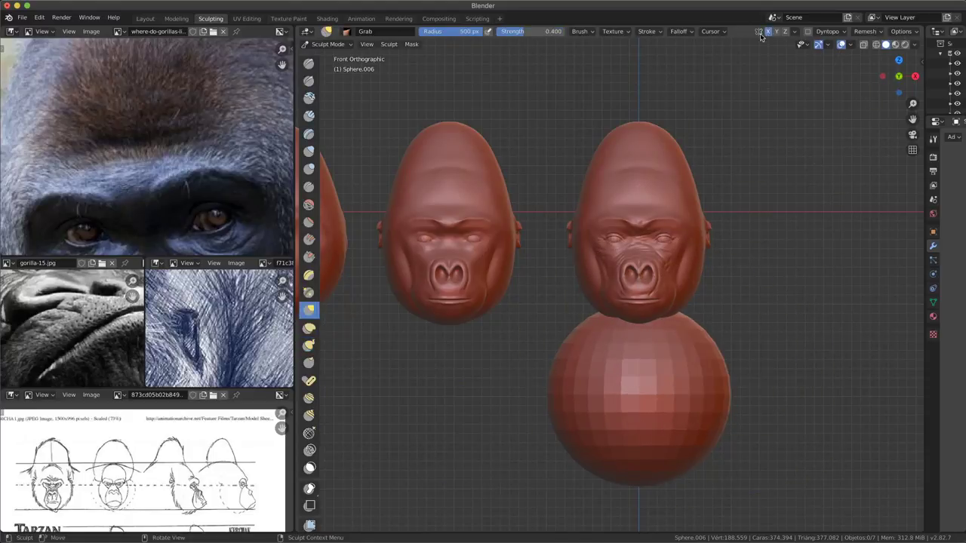
{"action": "mouse_move", "coordinate": [672, 362]}
{"action": "left_mouse_down"}
{"action": "mouse_move", "coordinate": [705, 339]}
{"action": "mouse_move", "coordinate": [729, 341]}
{"action": "left_mouse_up"}
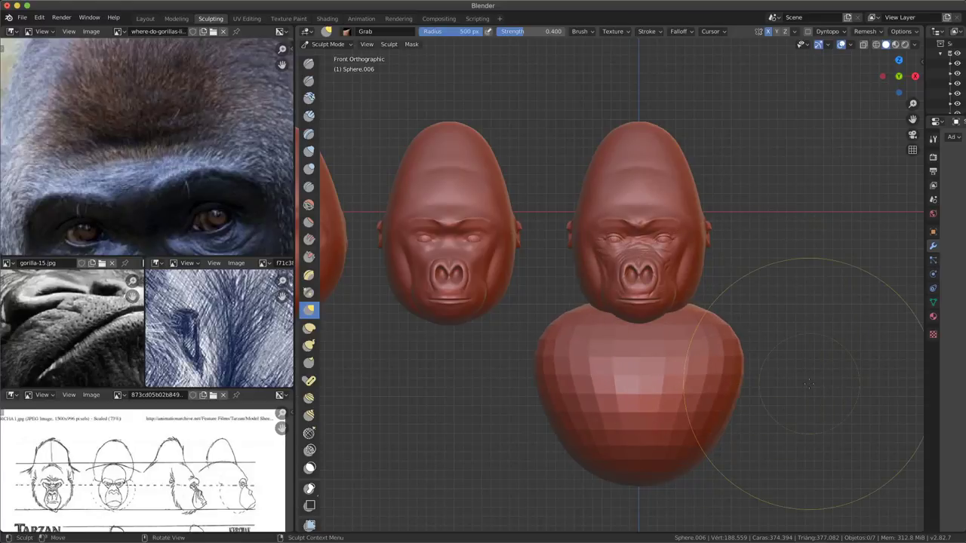
{"action": "left_click_drag", "start_coordinate": [566, 378], "coordinate": [581, 462]}
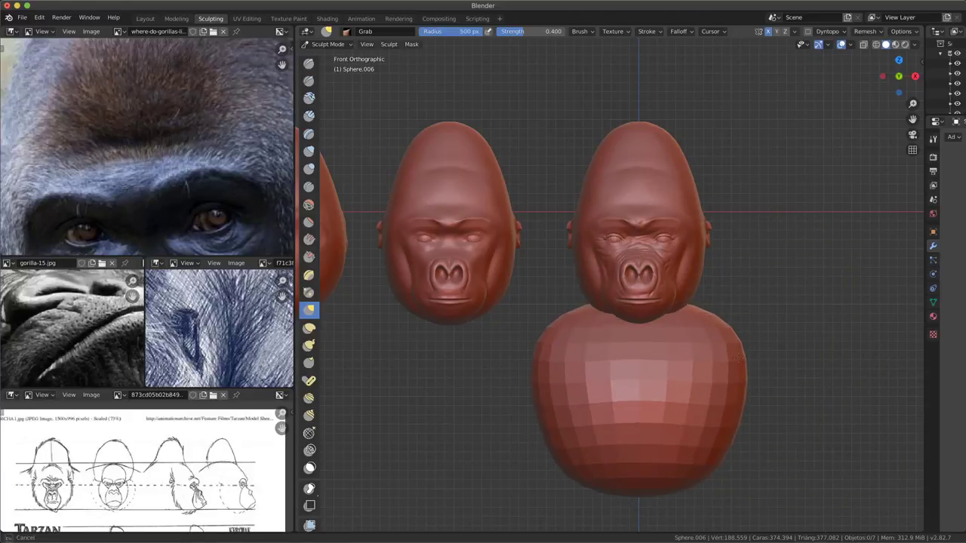
{"action": "scroll", "coordinate": [216, 350], "scroll_direction": "down", "scroll_amount": 3}
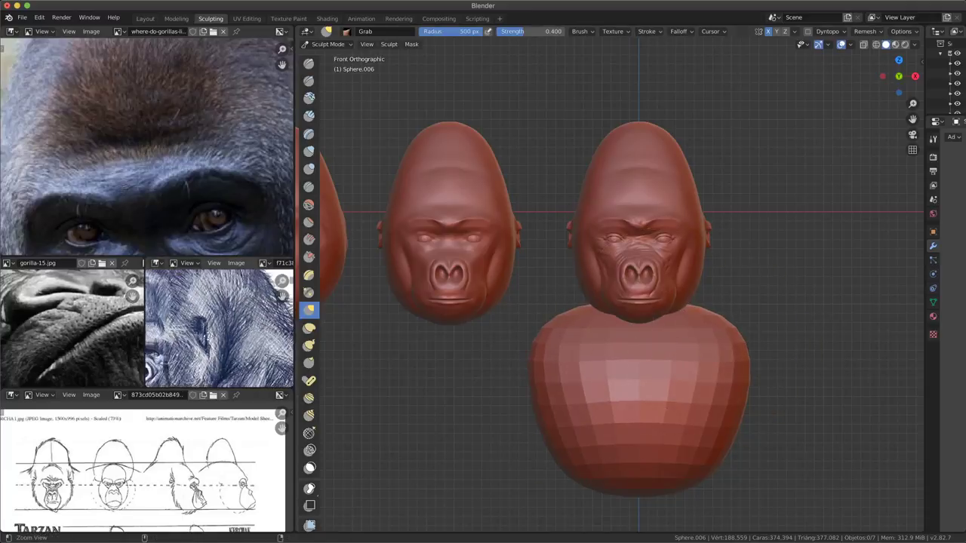
{"action": "scroll", "coordinate": [216, 350], "scroll_direction": "down", "scroll_amount": 3}
{"action": "scroll", "coordinate": [87, 340], "scroll_direction": "down", "scroll_amount": 3}
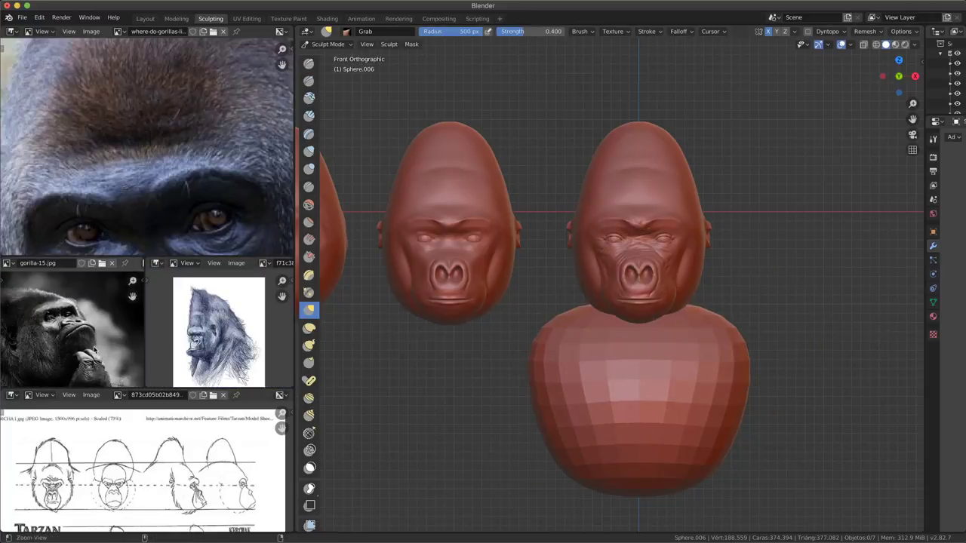
{"action": "scroll", "coordinate": [88, 343], "scroll_direction": "down", "scroll_amount": 2}
{"action": "scroll", "coordinate": [89, 345], "scroll_direction": "up", "scroll_amount": 2}
{"action": "scroll", "coordinate": [89, 346], "scroll_direction": "up", "scroll_amount": 2}
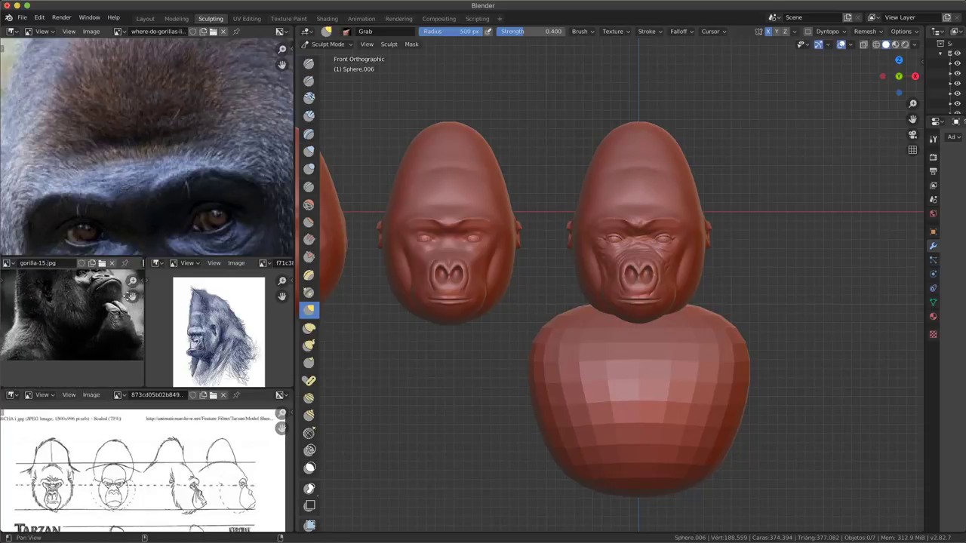
{"action": "scroll", "coordinate": [192, 157], "scroll_direction": "down", "scroll_amount": 2}
{"action": "scroll", "coordinate": [191, 157], "scroll_direction": "down", "scroll_amount": 3}
{"action": "scroll", "coordinate": [194, 186], "scroll_direction": "down", "scroll_amount": 2}
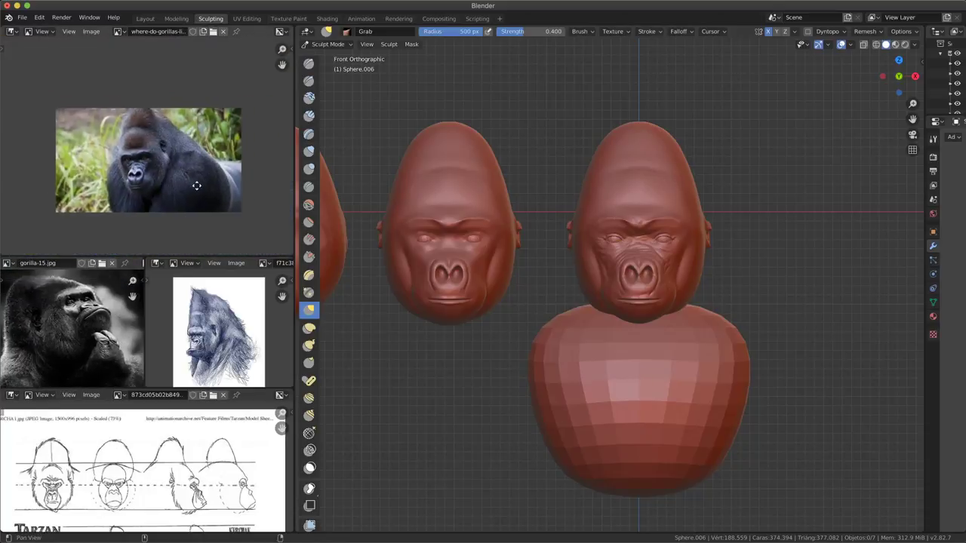
{"action": "middle_click_drag", "start_coordinate": [194, 186], "coordinate": [184, 169]}
{"action": "scroll", "coordinate": [184, 169], "scroll_direction": "up", "scroll_amount": 1}
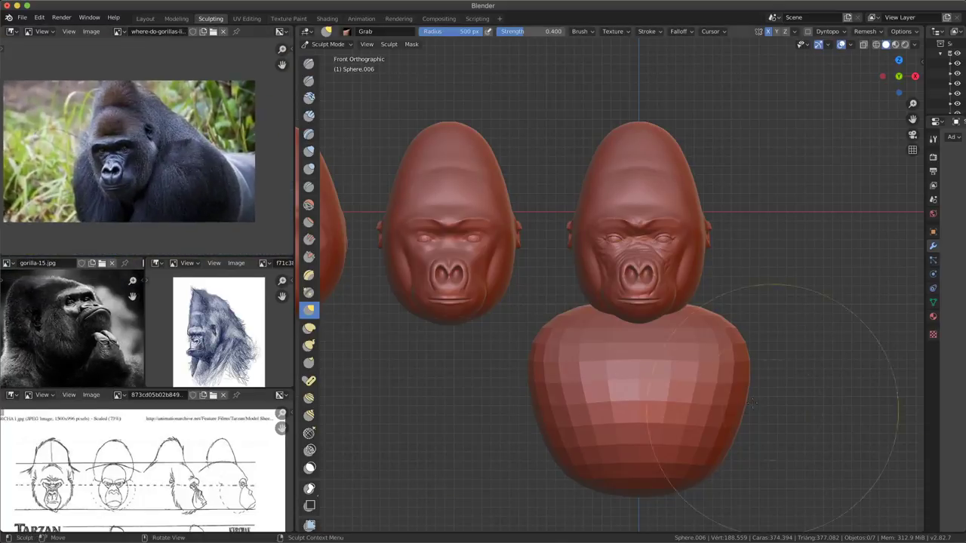
{"action": "left_click_drag", "start_coordinate": [716, 377], "coordinate": [726, 377]}
{"action": "left_click_drag", "start_coordinate": [712, 324], "coordinate": [717, 317]}
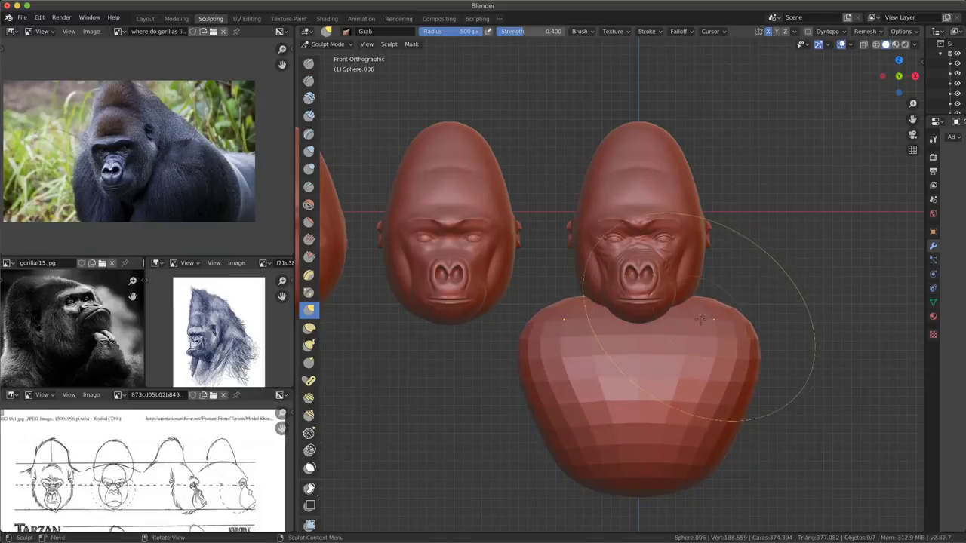
- In right side view, shift the body back and down away from the head
{"action": "key", "text": "KP_3"}
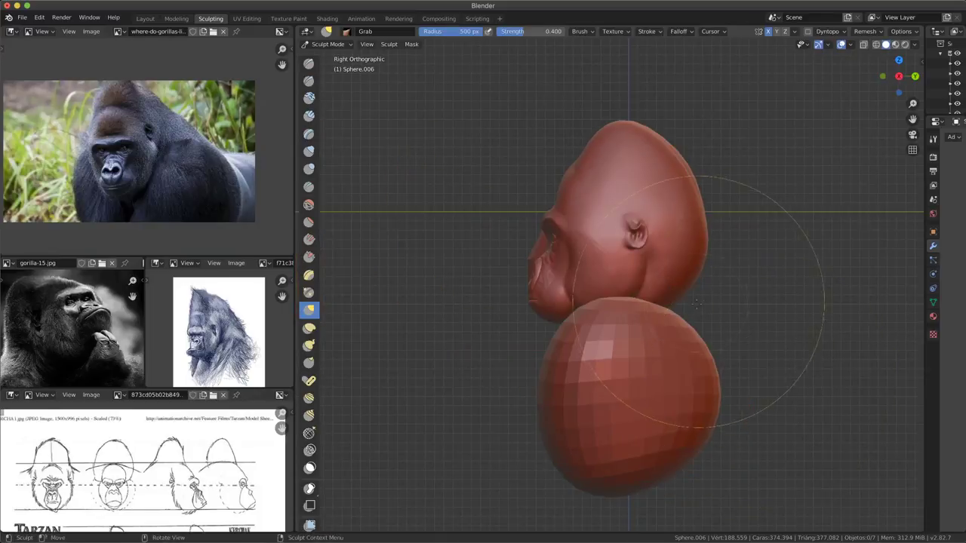
{"action": "scroll", "coordinate": [694, 377], "scroll_direction": "down", "scroll_amount": 4}
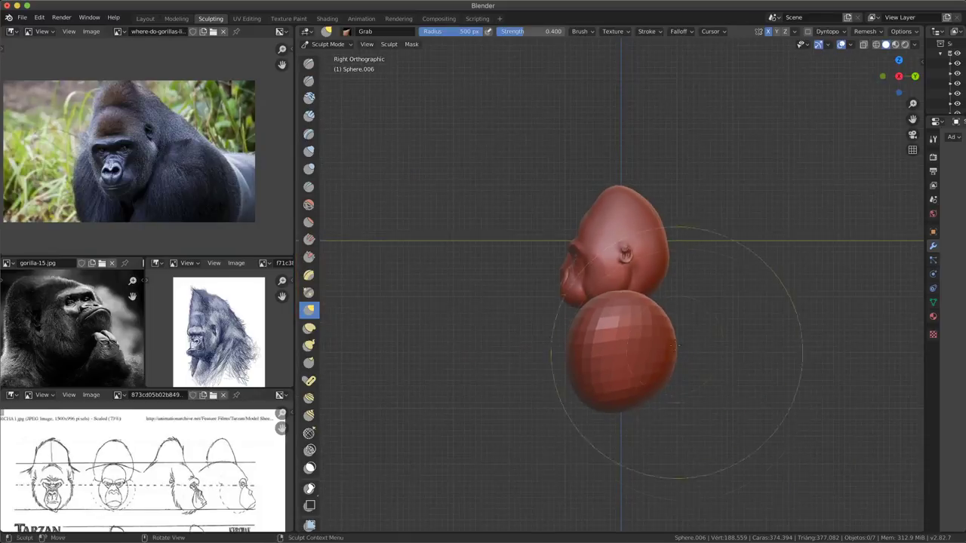
{"action": "scroll", "coordinate": [679, 332], "scroll_direction": "down", "scroll_amount": 2}
{"action": "left_click_drag", "start_coordinate": [640, 321], "coordinate": [649, 316]}
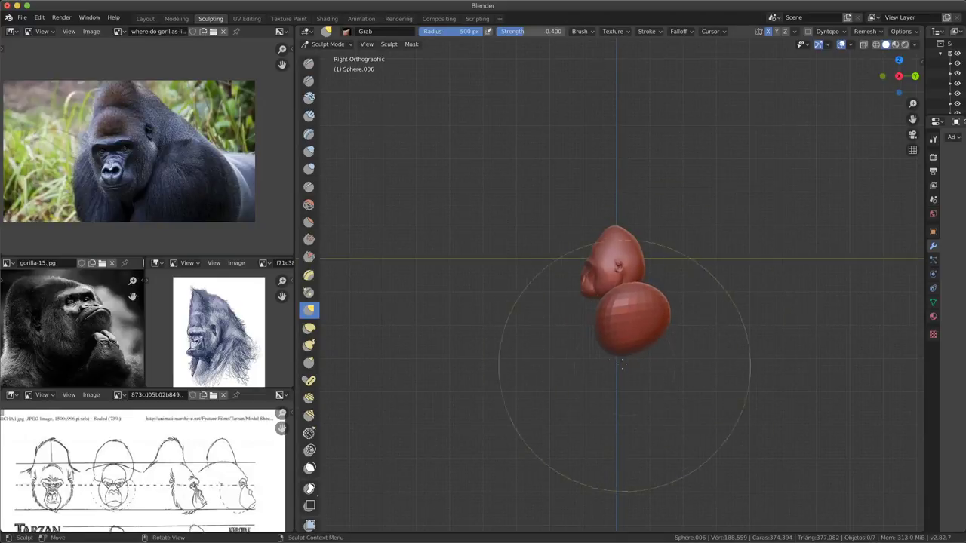
{"action": "mouse_move", "coordinate": [608, 360]}
{"action": "left_mouse_down"}
{"action": "mouse_move", "coordinate": [663, 369]}
{"action": "mouse_move", "coordinate": [691, 388]}
{"action": "mouse_move", "coordinate": [666, 411]}
{"action": "left_mouse_up"}
{"action": "scroll", "coordinate": [662, 368], "scroll_direction": "up", "scroll_amount": 3}
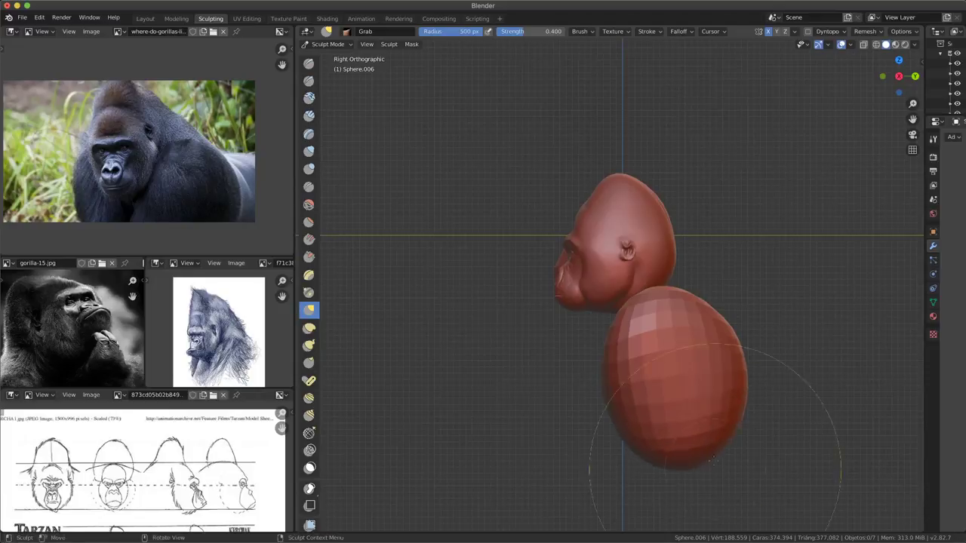
- Refine the right shoulder, upper back and lower bulge, then nudge the torso outline in front view
{"action": "key", "text": "KP_1"}
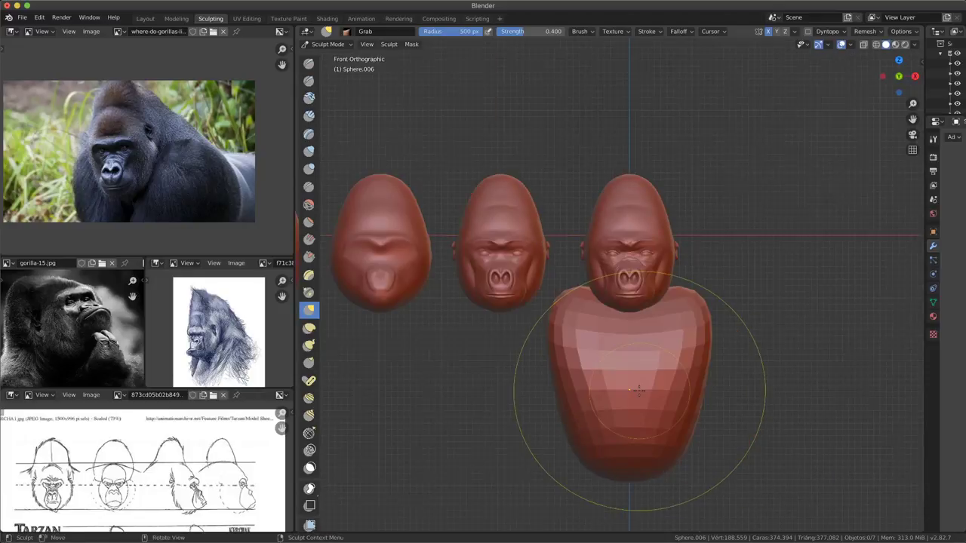
{"action": "mouse_move", "coordinate": [669, 280]}
{"action": "left_mouse_down"}
{"action": "mouse_move", "coordinate": [683, 295]}
{"action": "mouse_move", "coordinate": [632, 371]}
{"action": "left_mouse_up"}
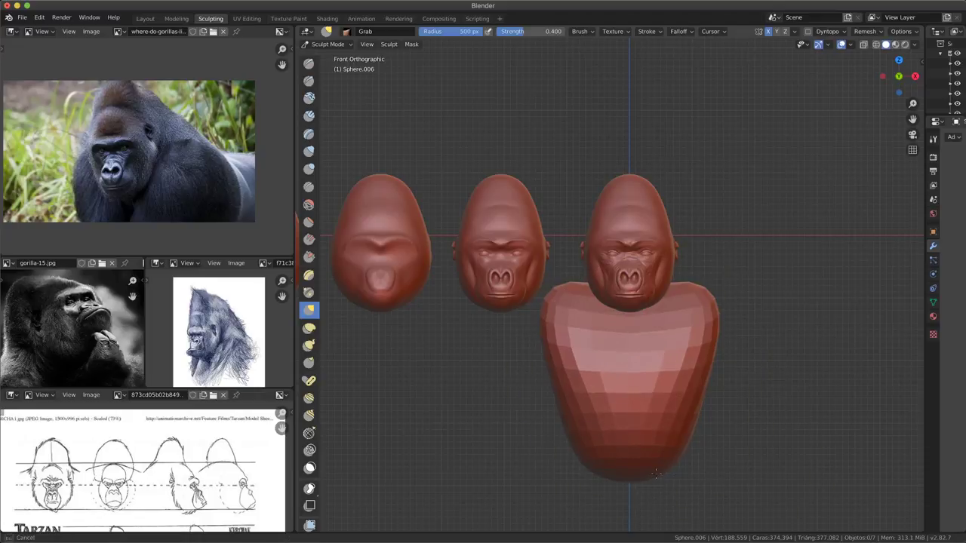
{"action": "key", "text": "KP_3"}
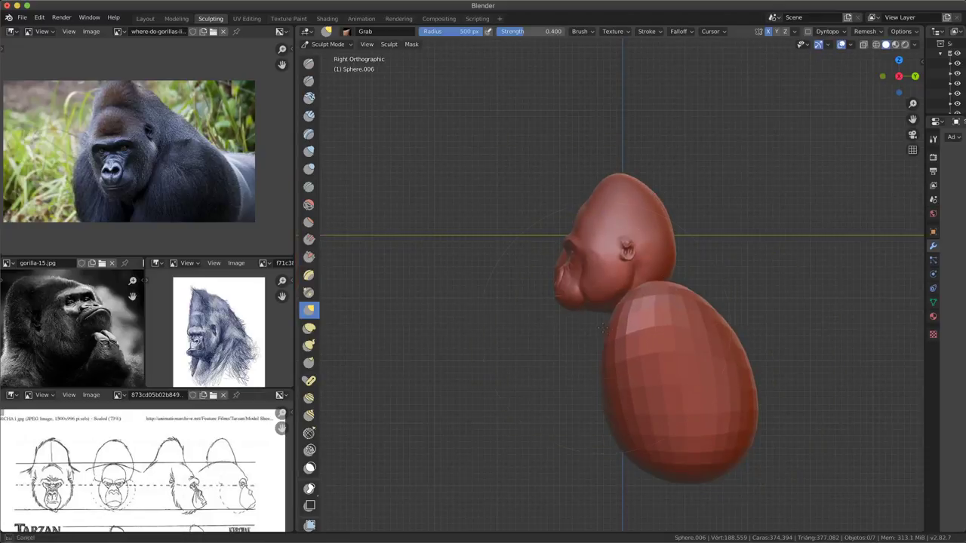
{"action": "mouse_move", "coordinate": [603, 327]}
{"action": "left_mouse_down"}
{"action": "mouse_move", "coordinate": [705, 283]}
{"action": "mouse_move", "coordinate": [765, 387]}
{"action": "left_mouse_up"}
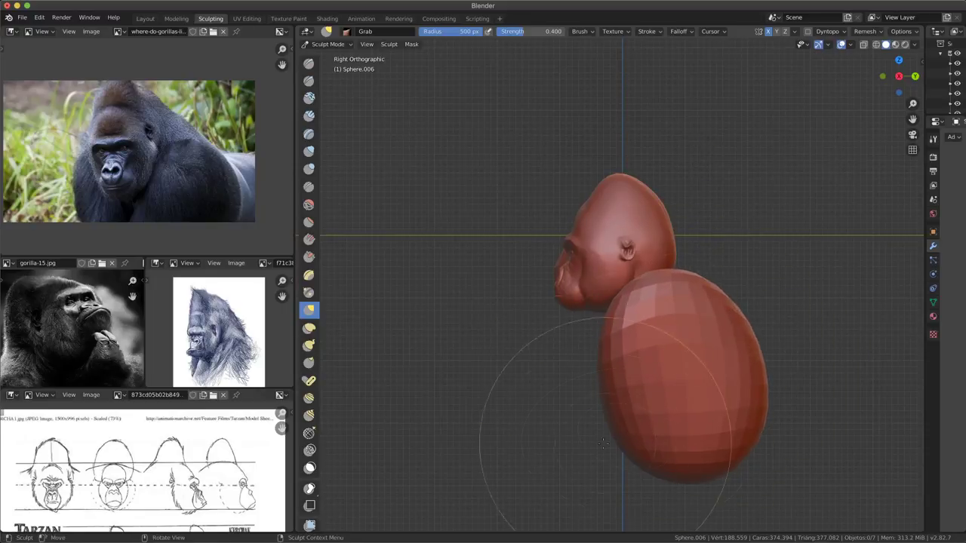
{"action": "left_click_drag", "start_coordinate": [602, 444], "coordinate": [645, 464]}
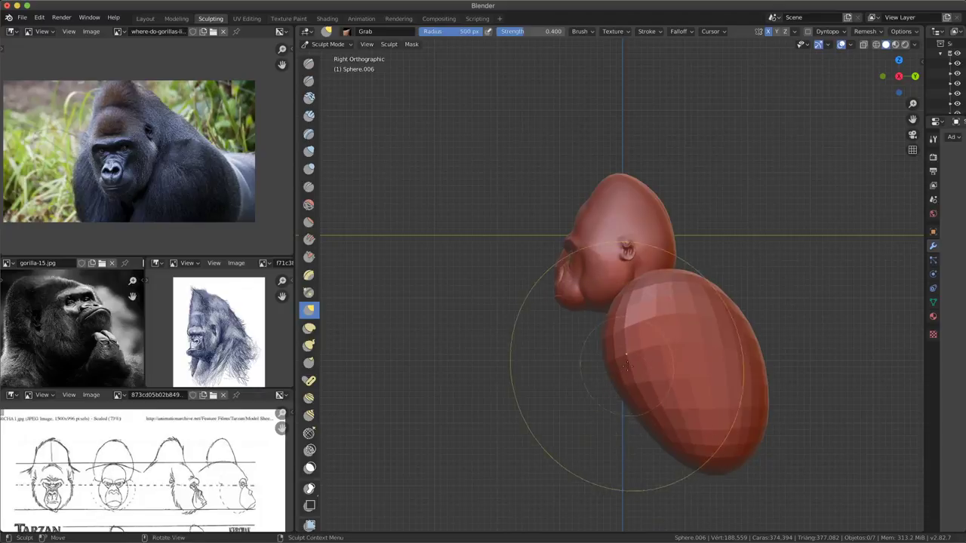
{"action": "mouse_move", "coordinate": [626, 365]}
{"action": "left_mouse_down"}
{"action": "mouse_move", "coordinate": [736, 359]}
{"action": "mouse_move", "coordinate": [718, 305]}
{"action": "mouse_move", "coordinate": [709, 430]}
{"action": "left_mouse_up"}
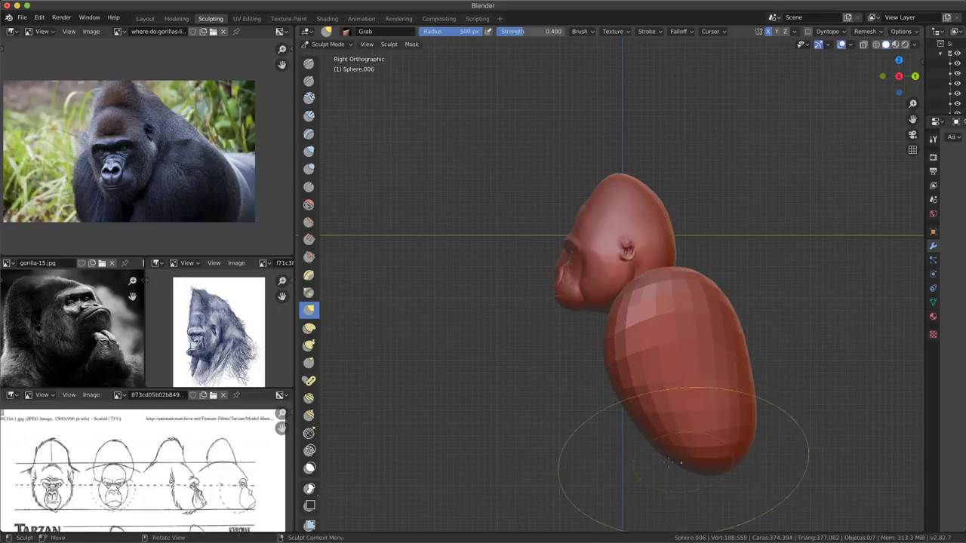
{"action": "key", "text": "KP_1"}
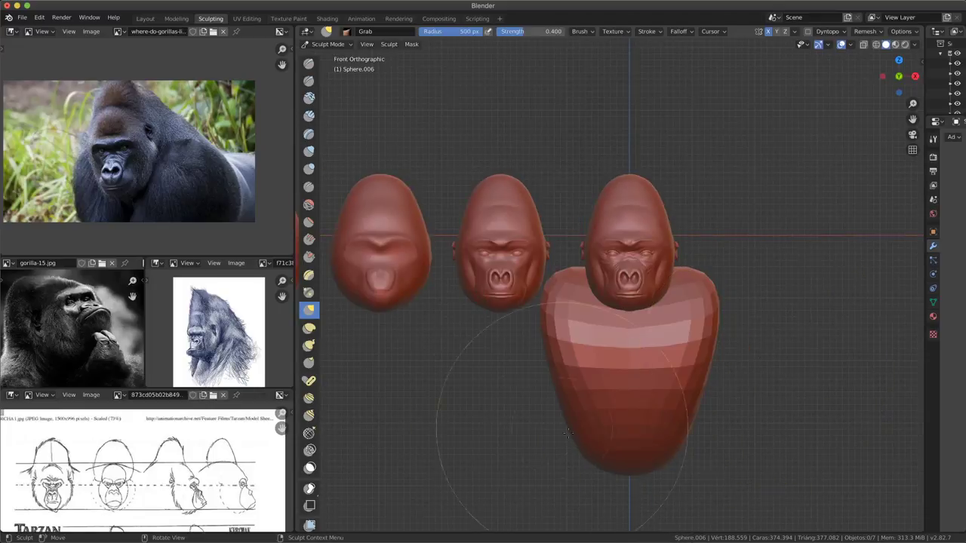
{"action": "mouse_move", "coordinate": [704, 291]}
{"action": "left_mouse_down"}
{"action": "mouse_move", "coordinate": [566, 372]}
{"action": "mouse_move", "coordinate": [581, 423]}
{"action": "left_mouse_up"}
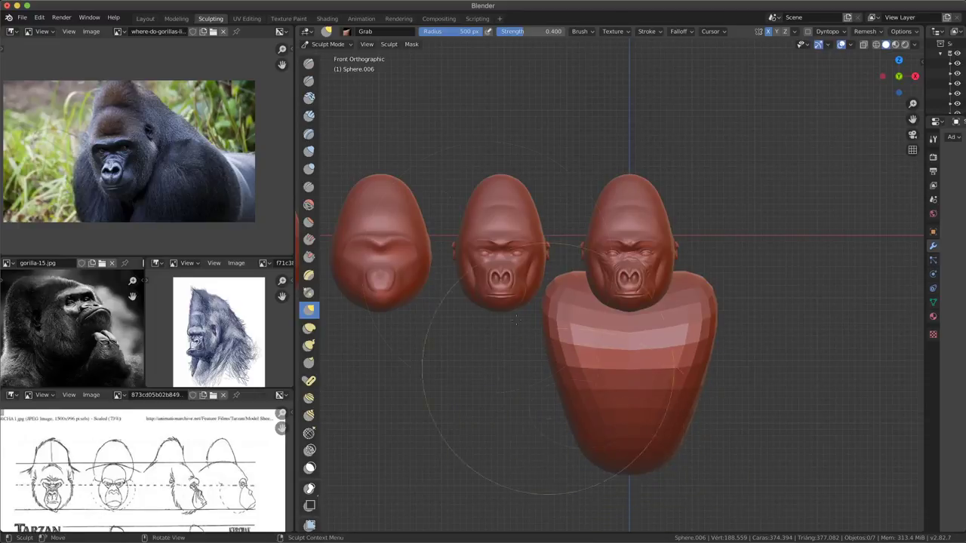
{"action": "left_click", "coordinate": [335, 44]}
- Switch to Object Mode, select the torso and drag it away from the head
{"action": "left_click", "coordinate": [337, 56]}
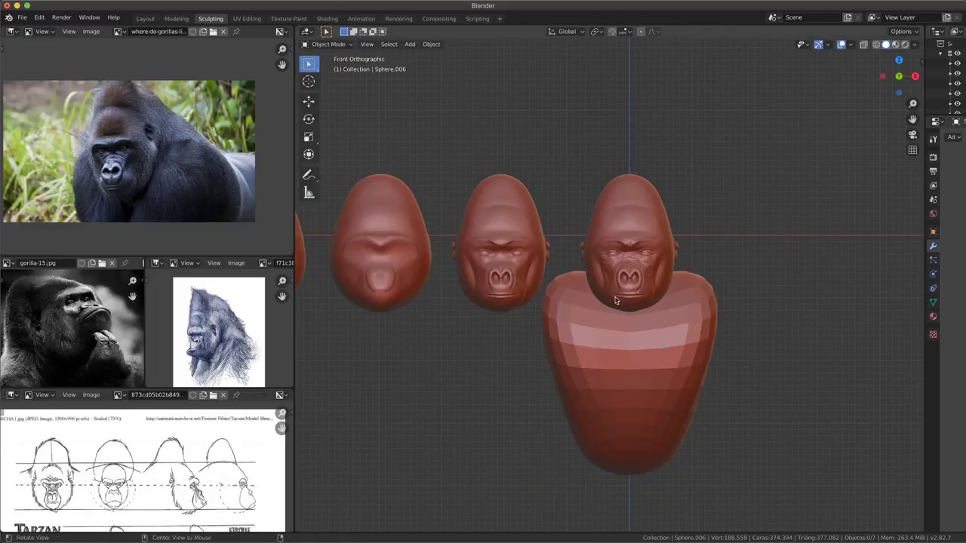
{"action": "mouse_move", "coordinate": [574, 355]}
{"action": "middle_mouse_down"}
{"action": "mouse_move", "coordinate": [682, 370]}
{"action": "mouse_move", "coordinate": [654, 395]}
{"action": "middle_mouse_up"}
{"action": "left_click", "coordinate": [646, 390]}
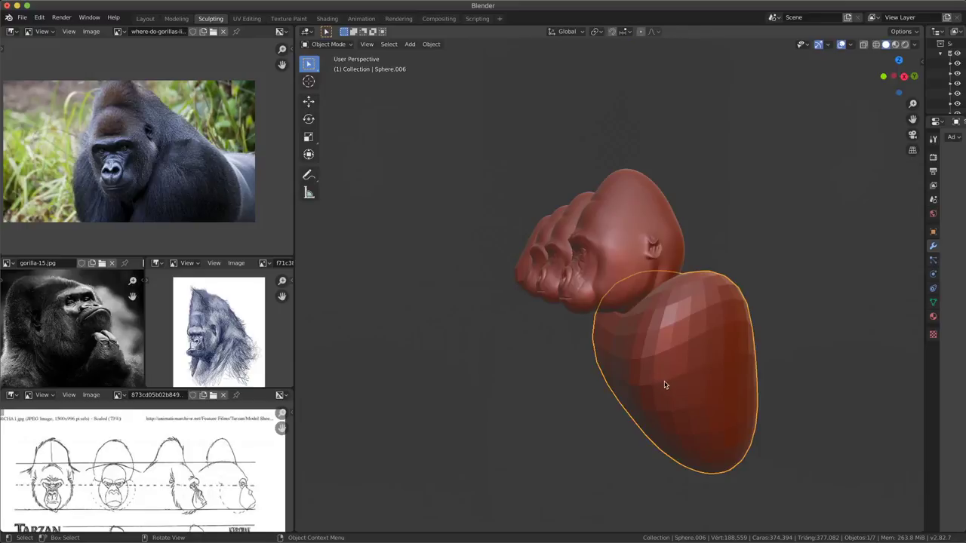
{"action": "left_click_drag", "start_coordinate": [665, 385], "coordinate": [694, 470]}
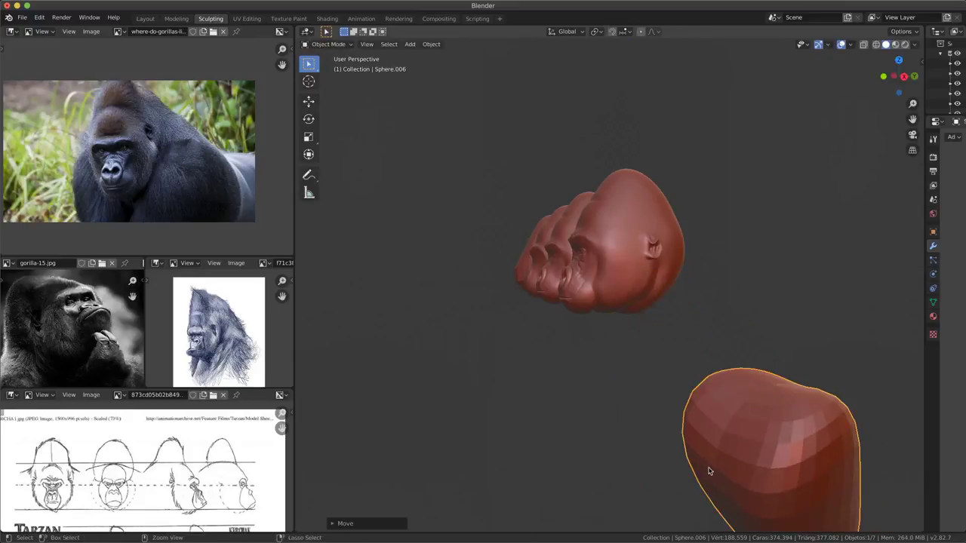
{"action": "middle_click_drag", "start_coordinate": [709, 472], "coordinate": [745, 428]}
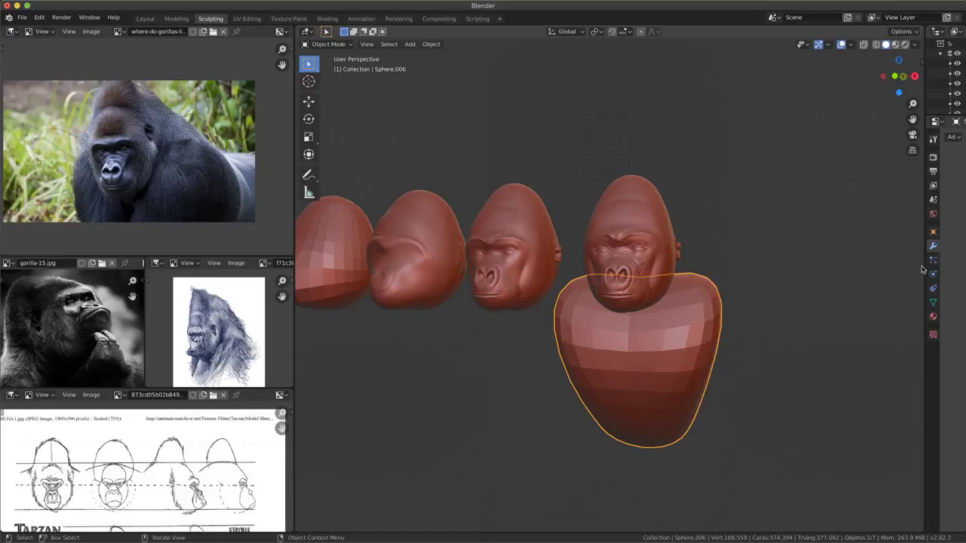
- Widen the outliner panel and reposition the torso with G just beneath the head
{"action": "left_click_drag", "start_coordinate": [925, 272], "coordinate": [747, 275]}
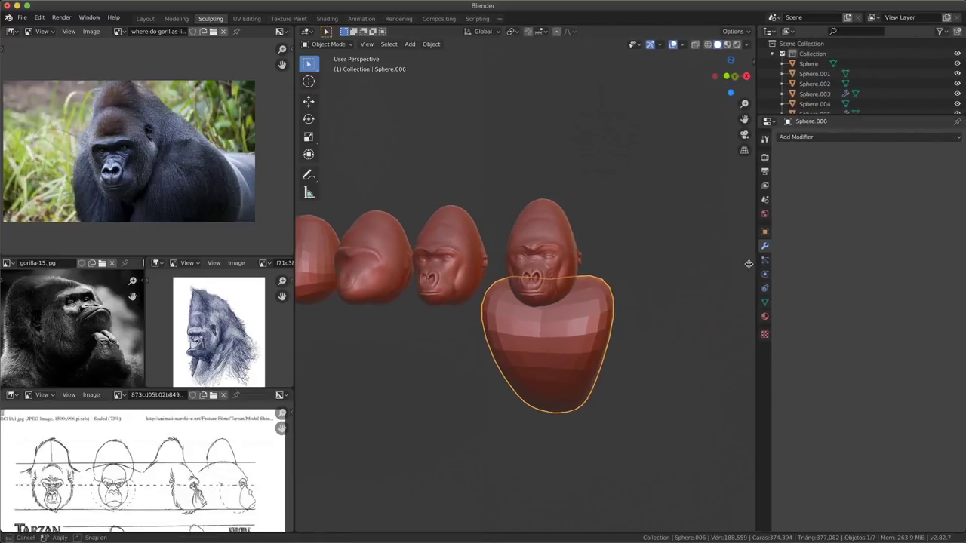
{"action": "scroll", "coordinate": [632, 302], "scroll_direction": "up", "scroll_amount": 3}
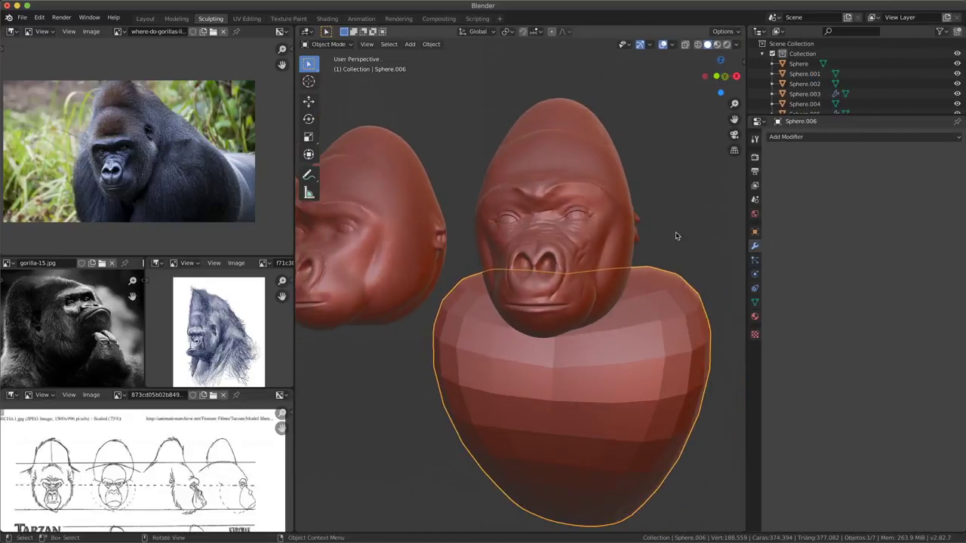
{"action": "mouse_move", "coordinate": [675, 231]}
{"action": "middle_mouse_down"}
{"action": "mouse_move", "coordinate": [647, 370]}
{"action": "mouse_move", "coordinate": [658, 346]}
{"action": "mouse_move", "coordinate": [667, 358]}
{"action": "middle_mouse_up"}
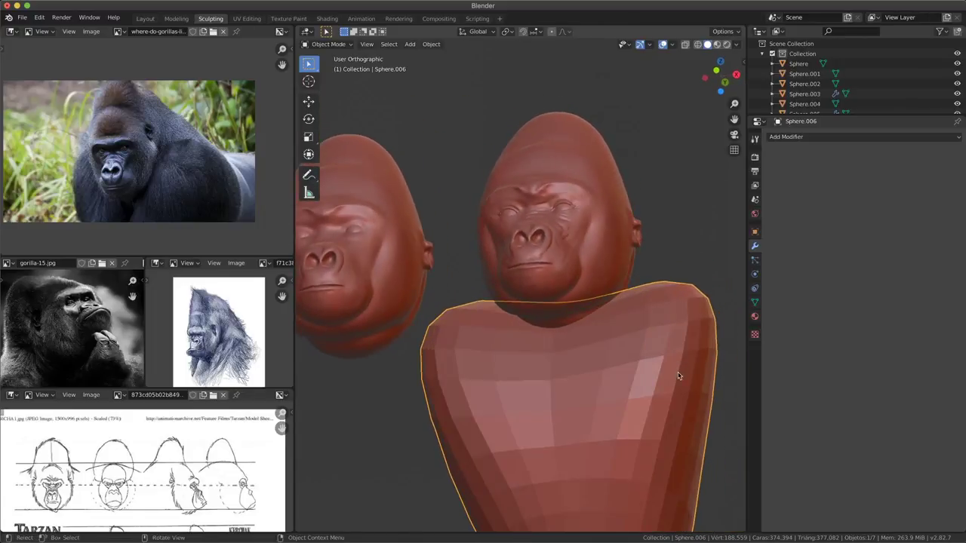
{"action": "key", "text": "g"}
{"action": "left_click", "coordinate": [674, 369]}
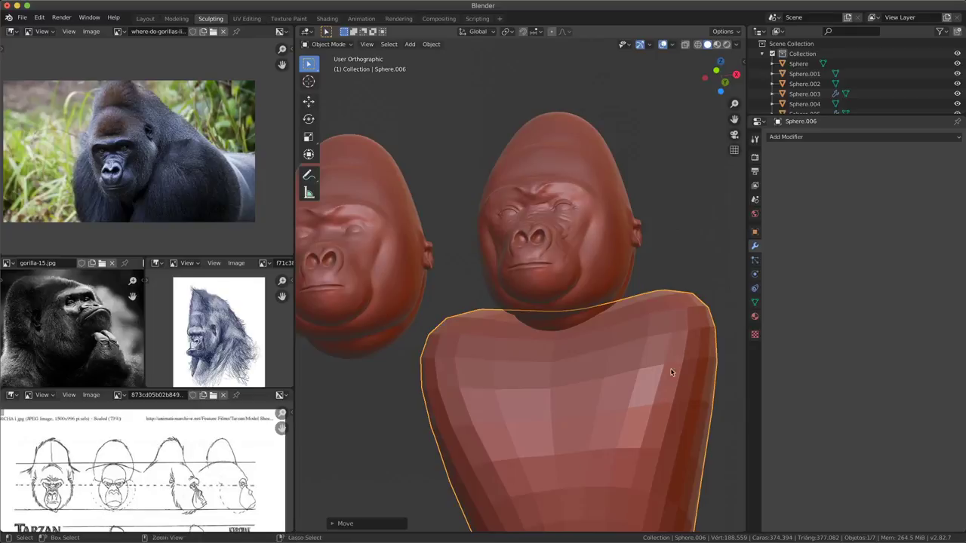
{"action": "key", "text": "g"}
{"action": "left_click", "coordinate": [671, 364]}
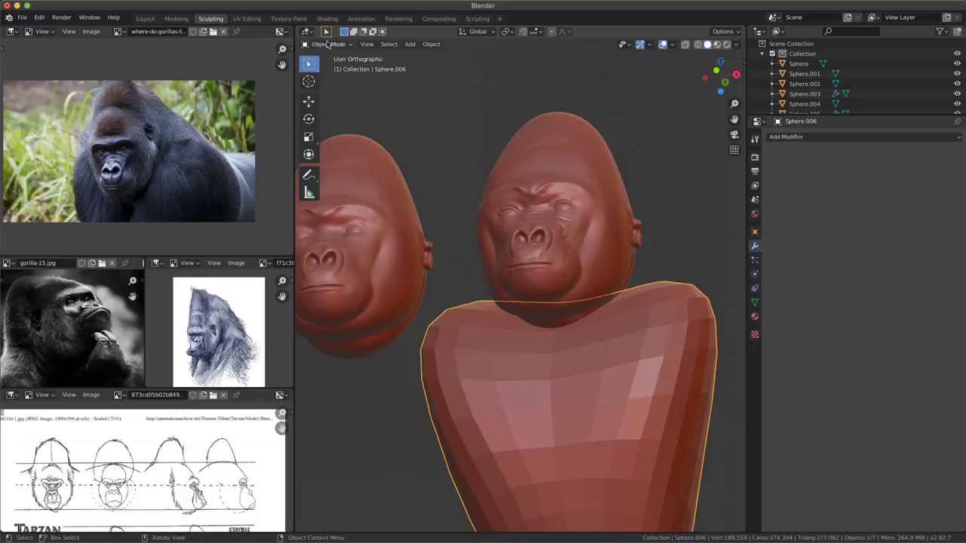
- Briefly enter Sculpt Mode, return to Object Mode, and select the front gorilla head
{"action": "left_click", "coordinate": [327, 44]}
{"action": "left_click", "coordinate": [332, 81]}
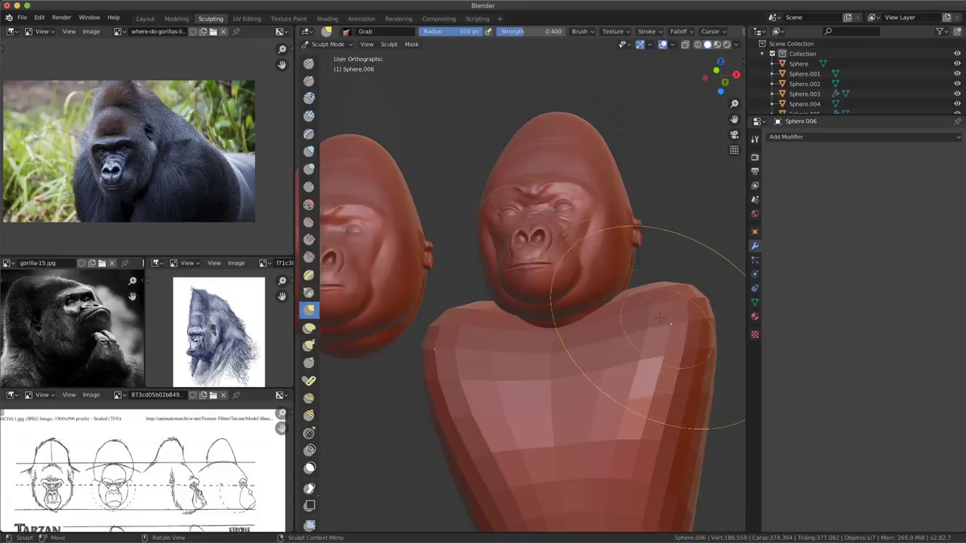
{"action": "mouse_move", "coordinate": [660, 318]}
{"action": "middle_mouse_down"}
{"action": "mouse_move", "coordinate": [630, 332]}
{"action": "mouse_move", "coordinate": [584, 302]}
{"action": "middle_mouse_up"}
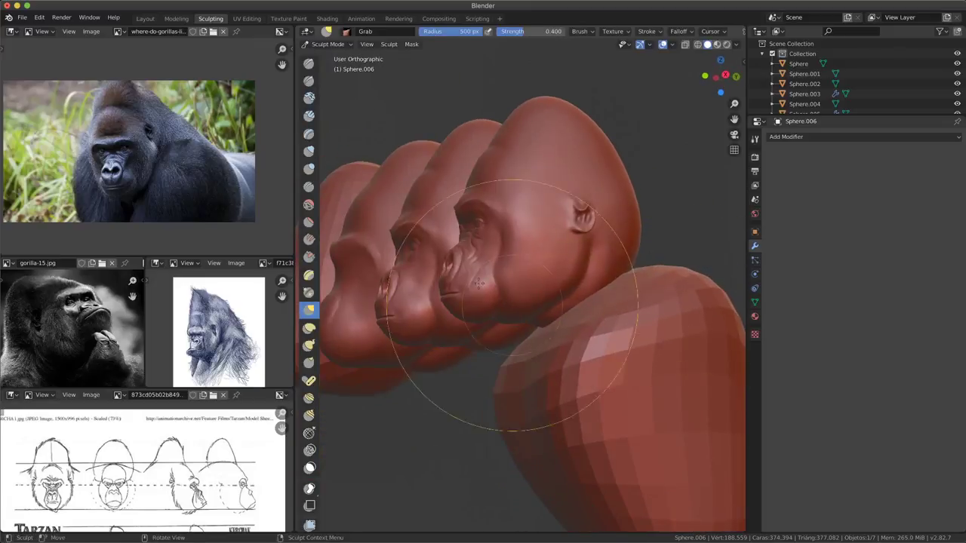
{"action": "left_click", "coordinate": [328, 44]}
{"action": "left_click", "coordinate": [332, 56]}
{"action": "mouse_move", "coordinate": [574, 355]}
{"action": "middle_mouse_down"}
{"action": "mouse_move", "coordinate": [665, 409]}
{"action": "mouse_move", "coordinate": [648, 210]}
{"action": "middle_mouse_up"}
{"action": "left_click", "coordinate": [632, 198]}
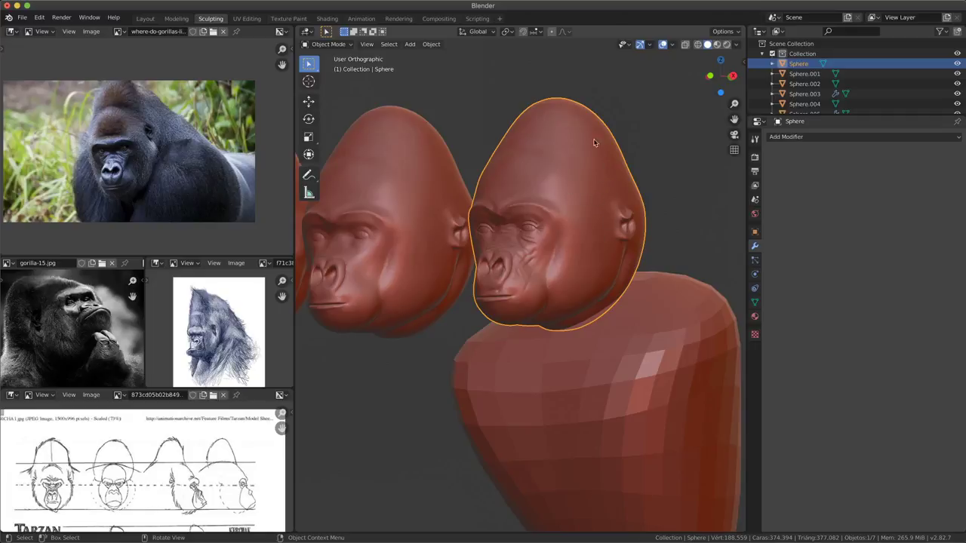
- Add a Boolean modifier to the front head with Sphere.006 as object, hiding the torso to check it
{"action": "left_click", "coordinate": [812, 137]}
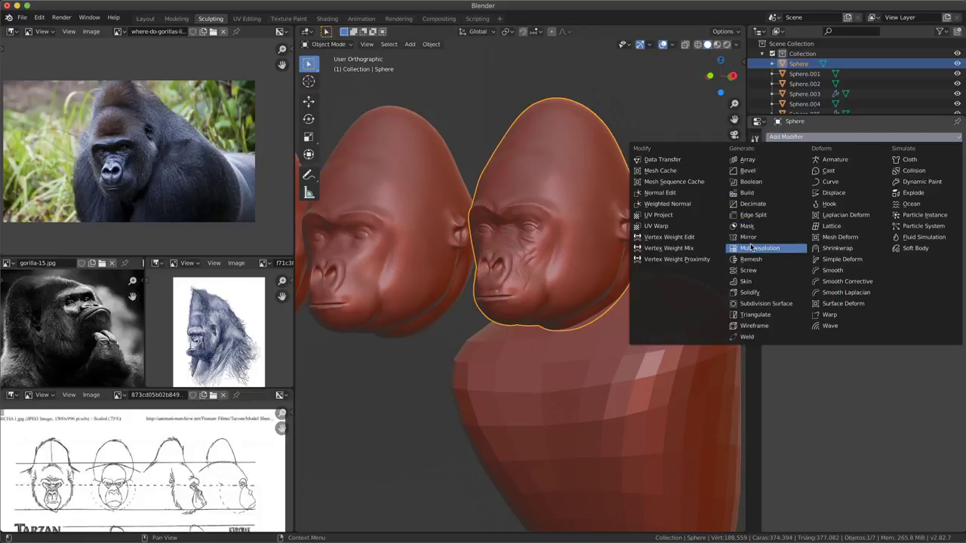
{"action": "left_click", "coordinate": [757, 188]}
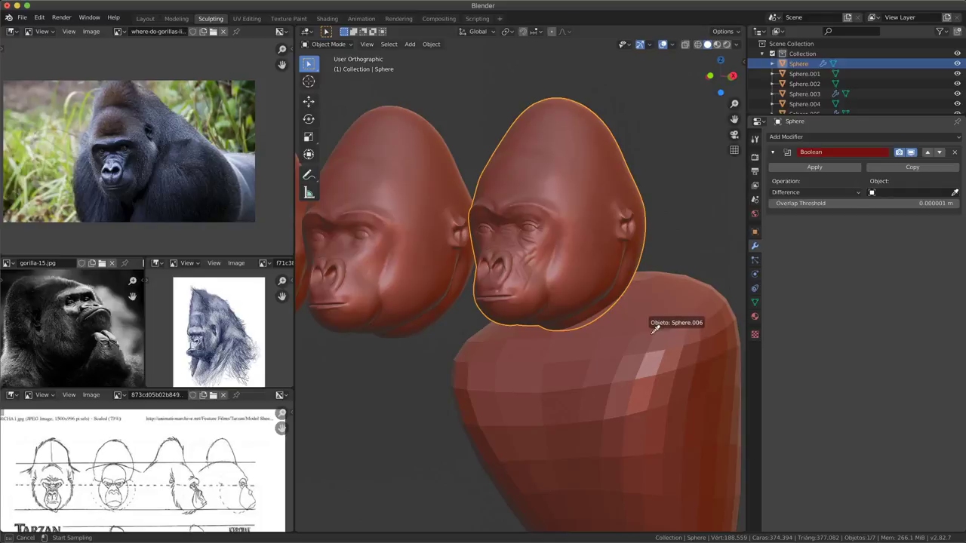
{"action": "left_click", "coordinate": [621, 445]}
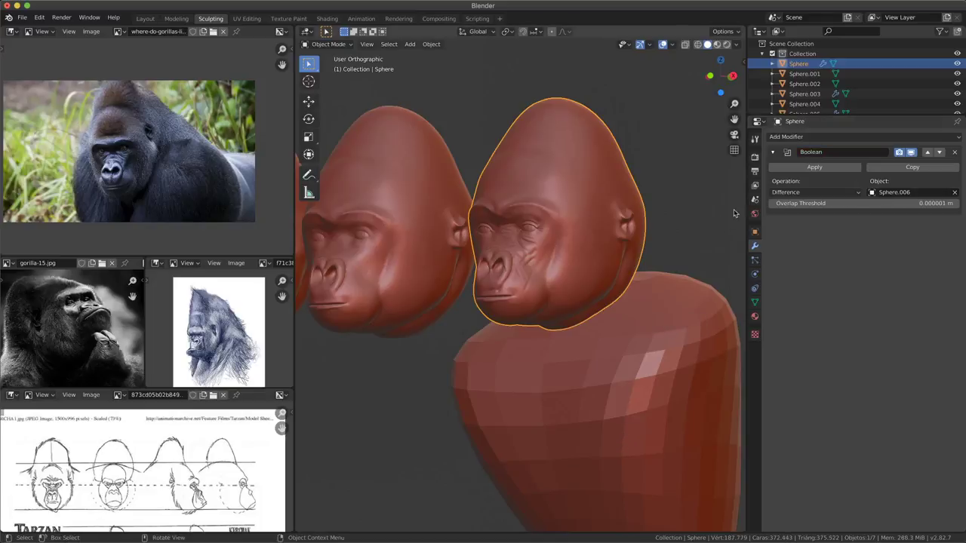
{"action": "mouse_move", "coordinate": [663, 397]}
{"action": "middle_mouse_down"}
{"action": "mouse_move", "coordinate": [641, 397]}
{"action": "mouse_move", "coordinate": [532, 229]}
{"action": "middle_mouse_up"}
{"action": "left_click", "coordinate": [641, 397]}
{"action": "key", "text": "h"}
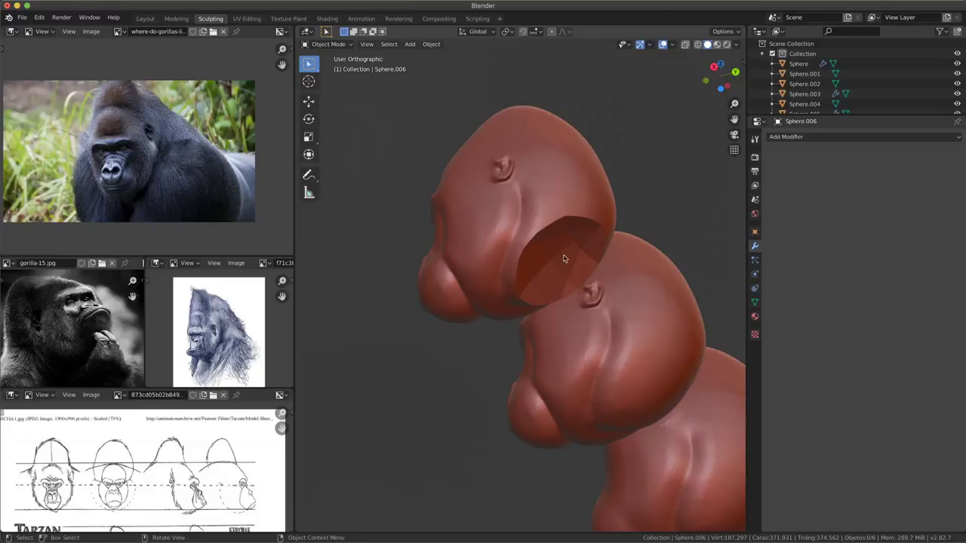
{"action": "mouse_move", "coordinate": [563, 259]}
{"action": "middle_mouse_down"}
{"action": "mouse_move", "coordinate": [547, 318]}
{"action": "mouse_move", "coordinate": [648, 410]}
{"action": "middle_mouse_up"}
{"action": "key", "text": "alt+h"}
- Reselect the front head and set the Boolean operation to Union
{"action": "left_click", "coordinate": [638, 193]}
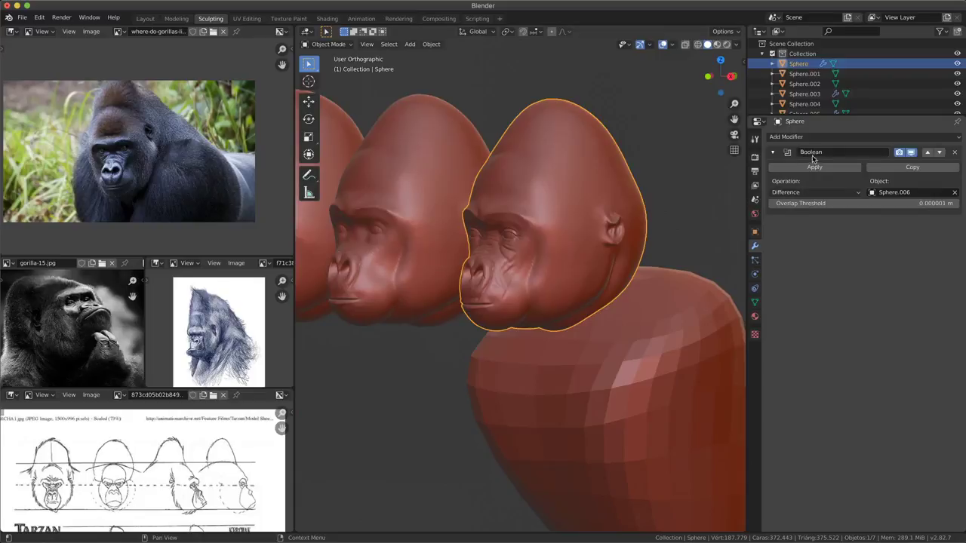
{"action": "left_click", "coordinate": [791, 196]}
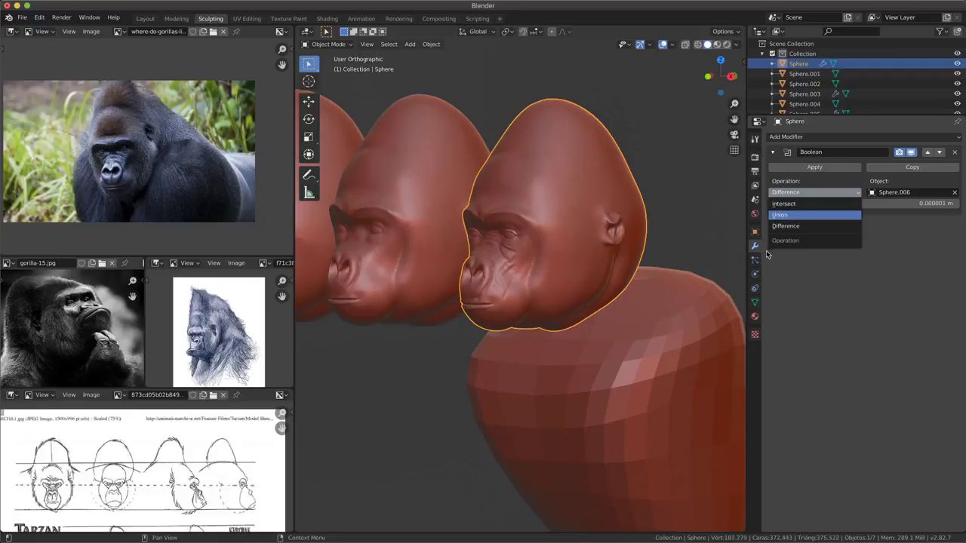
{"action": "key", "text": "Return"}
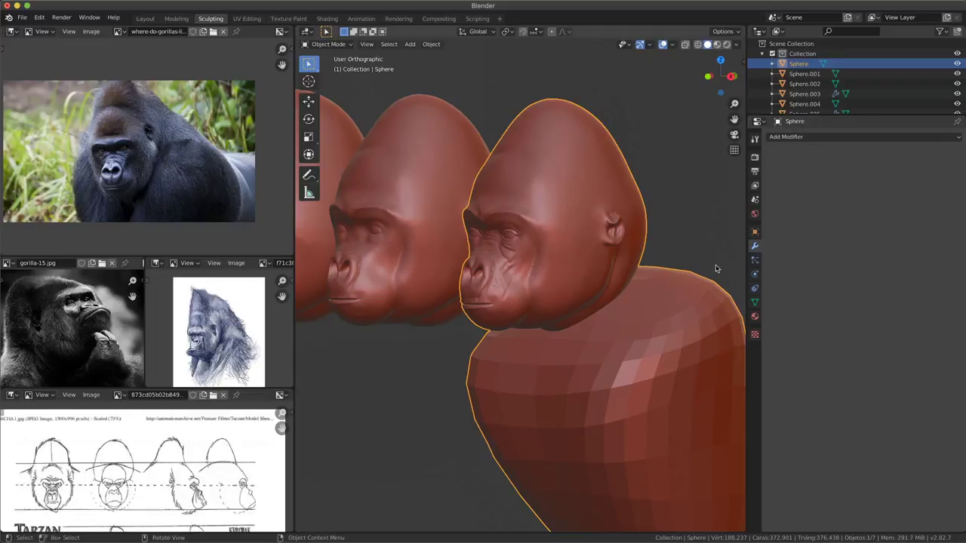
{"action": "left_click", "coordinate": [719, 230]}
- Undo, then move the separate torso object aside and delete it
{"action": "key", "text": "ctrl+z"}
{"action": "left_click", "coordinate": [694, 314]}
{"action": "key", "text": "shift+d"}
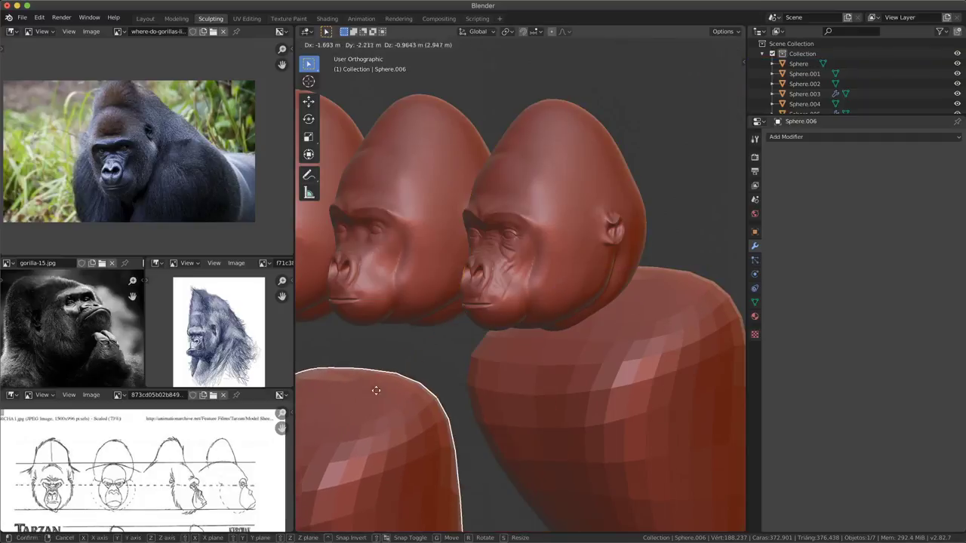
{"action": "left_click", "coordinate": [436, 426]}
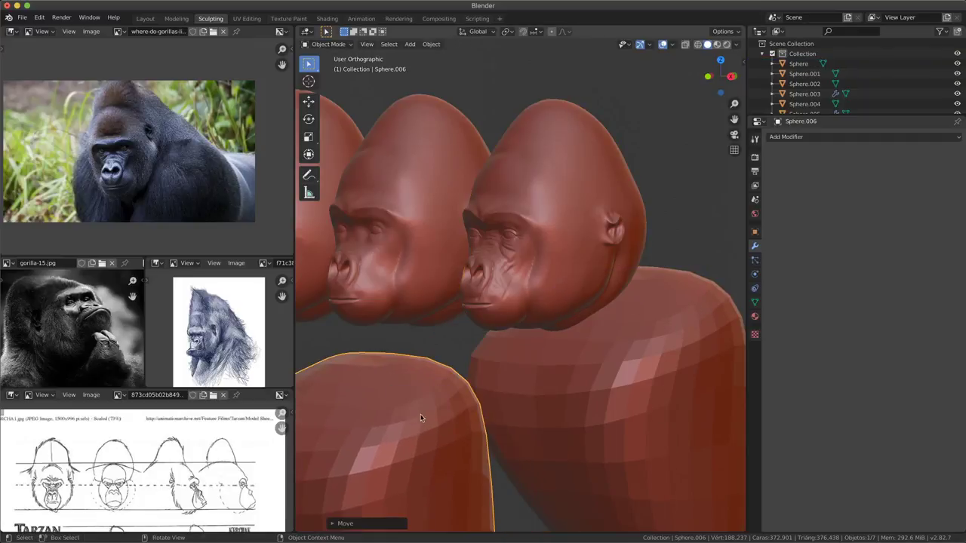
{"action": "key", "text": "x"}
{"action": "left_click", "coordinate": [421, 416]}
- Select the merged head-and-torso, enter Sculpt Mode, and grab the shoulder near the neck slightly higher
{"action": "mouse_move", "coordinate": [421, 417]}
{"action": "middle_mouse_down"}
{"action": "mouse_move", "coordinate": [496, 420]}
{"action": "mouse_move", "coordinate": [633, 387]}
{"action": "mouse_move", "coordinate": [620, 400]}
{"action": "middle_mouse_up"}
{"action": "left_click", "coordinate": [602, 385]}
{"action": "scroll", "coordinate": [620, 390], "scroll_direction": "up", "scroll_amount": 2}
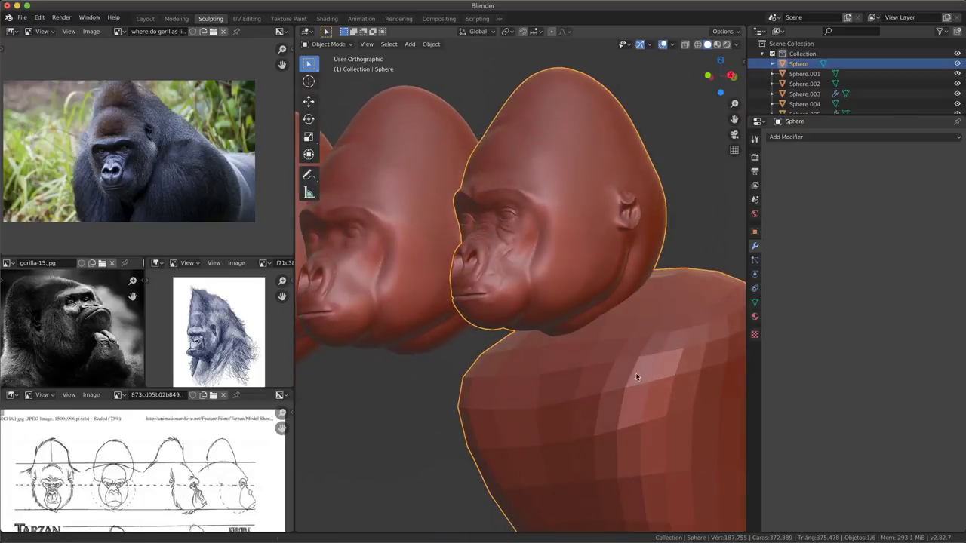
{"action": "scroll", "coordinate": [635, 372], "scroll_direction": "up", "scroll_amount": 2}
{"action": "scroll", "coordinate": [573, 365], "scroll_direction": "up", "scroll_amount": 2}
{"action": "scroll", "coordinate": [561, 342], "scroll_direction": "up", "scroll_amount": 2}
{"action": "mouse_move", "coordinate": [595, 352]}
{"action": "middle_mouse_down"}
{"action": "mouse_move", "coordinate": [556, 361]}
{"action": "mouse_move", "coordinate": [565, 306]}
{"action": "middle_mouse_up"}
{"action": "mouse_move", "coordinate": [530, 255]}
{"action": "middle_mouse_down"}
{"action": "mouse_move", "coordinate": [560, 339]}
{"action": "mouse_move", "coordinate": [561, 297]}
{"action": "mouse_move", "coordinate": [392, 198]}
{"action": "middle_mouse_up"}
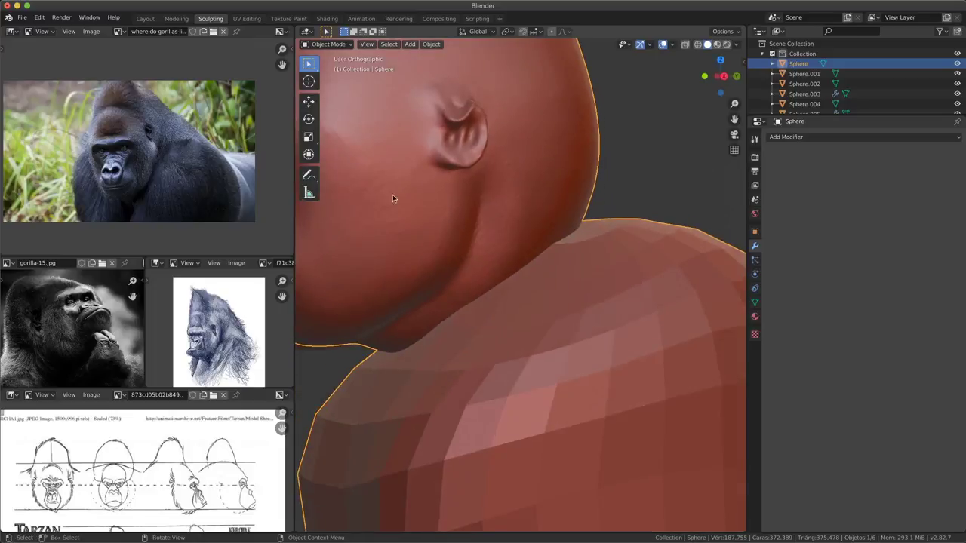
{"action": "left_click", "coordinate": [328, 43]}
{"action": "left_click", "coordinate": [330, 79]}
{"action": "mouse_move", "coordinate": [549, 287]}
{"action": "left_mouse_down"}
{"action": "mouse_move", "coordinate": [529, 249]}
{"action": "mouse_move", "coordinate": [506, 291]}
{"action": "mouse_move", "coordinate": [550, 280]}
{"action": "mouse_move", "coordinate": [532, 261]}
{"action": "left_mouse_up"}
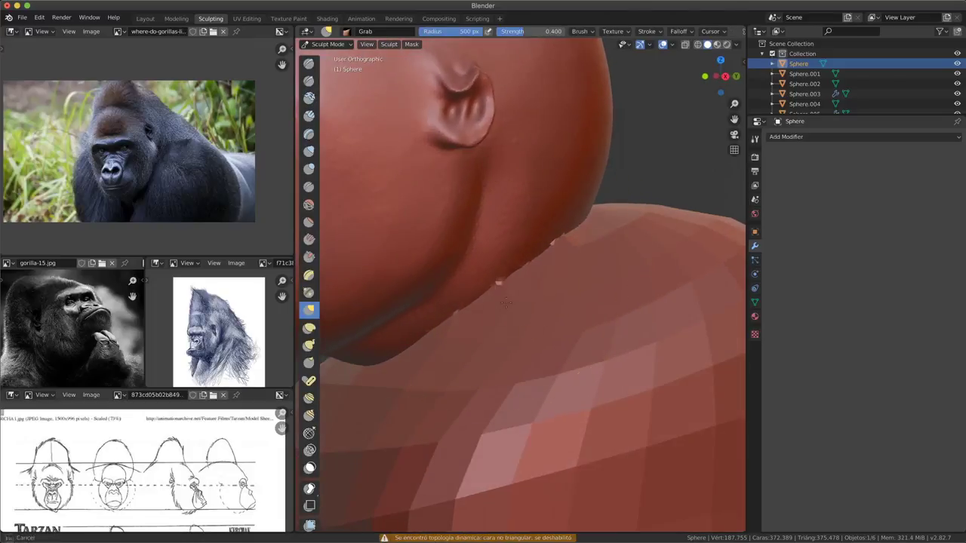
- Nudge the neck surface, maximize the 3D view, and enable Dyntopo, accepting the warning
{"action": "middle_click_drag", "start_coordinate": [532, 260], "coordinate": [491, 326]}
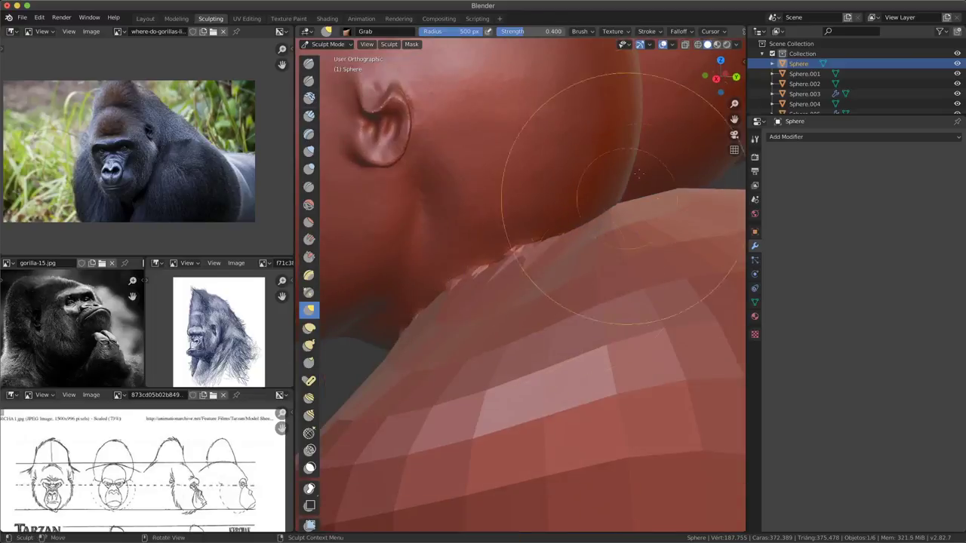
{"action": "key", "text": "ctrl+space"}
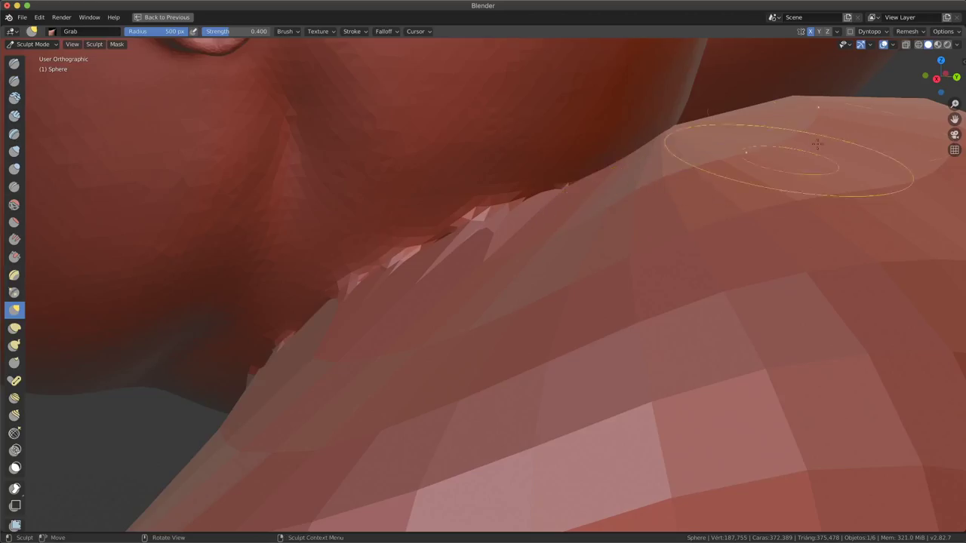
{"action": "left_click", "coordinate": [851, 35]}
{"action": "left_click", "coordinate": [836, 61]}
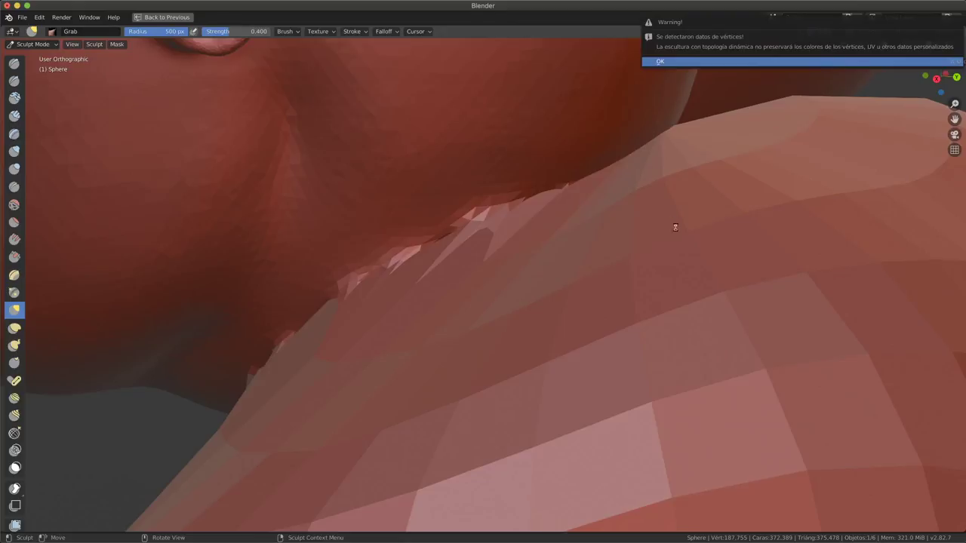
- Smooth the jagged neck seam with Inflate/Deflate strokes, then zoom out to view all heads
{"action": "middle_click_drag", "start_coordinate": [606, 270], "coordinate": [568, 264]}
{"action": "key", "text": "i"}
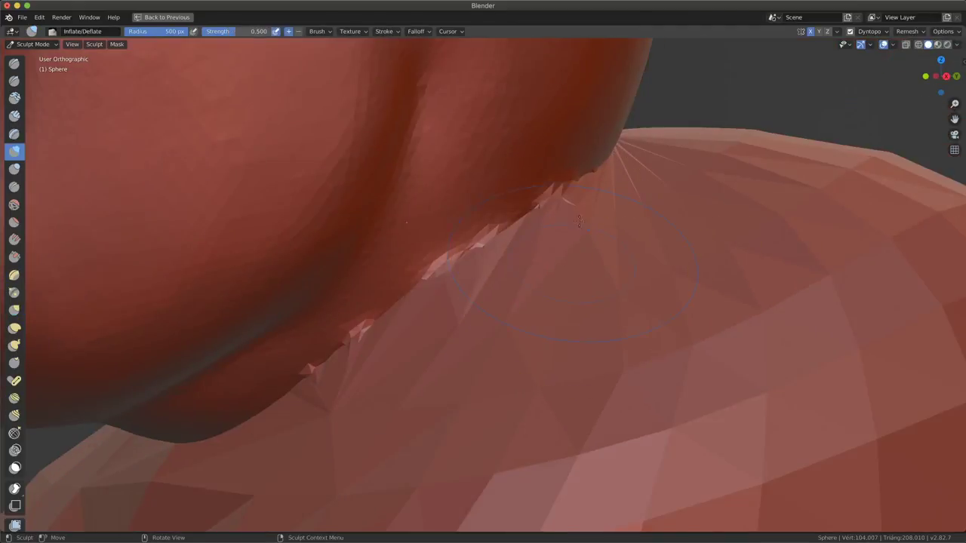
{"action": "mouse_move", "coordinate": [421, 338]}
{"action": "left_mouse_down", "text": "shift"}
{"action": "mouse_move", "coordinate": [528, 219]}
{"action": "mouse_move", "coordinate": [290, 388]}
{"action": "mouse_move", "coordinate": [602, 285]}
{"action": "left_mouse_up", "text": "shift"}
{"action": "middle_click_drag", "start_coordinate": [602, 285], "coordinate": [649, 174]}
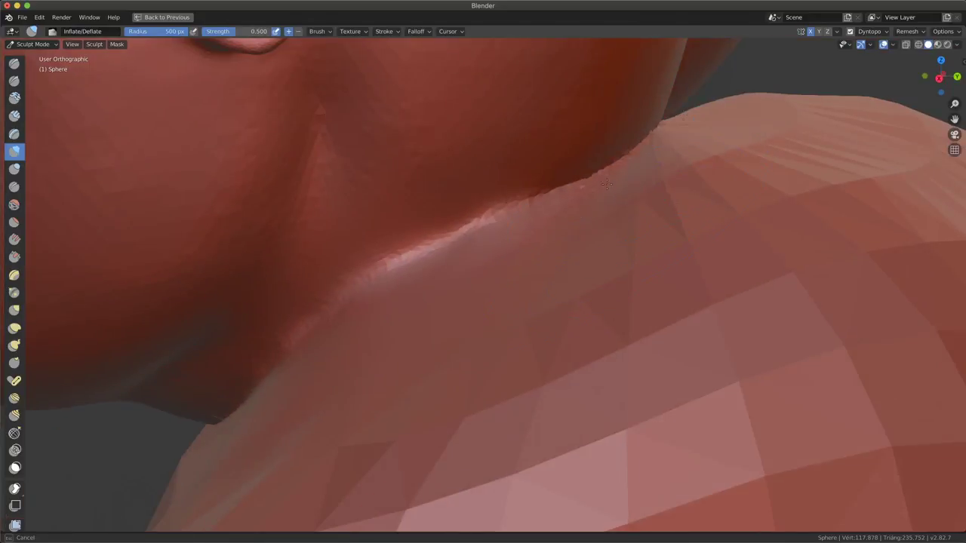
{"action": "mouse_move", "coordinate": [648, 174]}
{"action": "left_mouse_down"}
{"action": "mouse_move", "coordinate": [670, 156]}
{"action": "mouse_move", "coordinate": [476, 328]}
{"action": "left_mouse_up"}
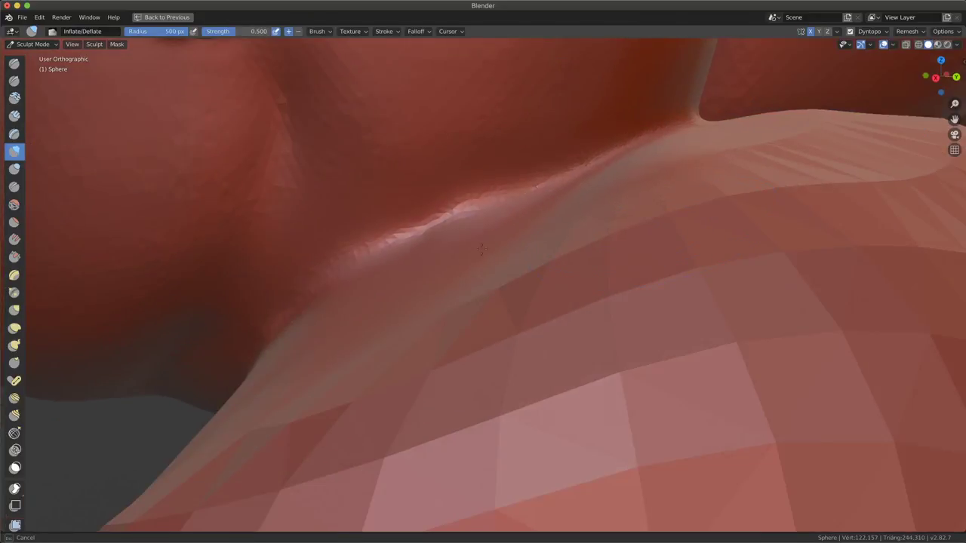
{"action": "middle_click_drag", "start_coordinate": [475, 328], "coordinate": [363, 290]}
{"action": "left_click_drag", "start_coordinate": [363, 289], "coordinate": [560, 279]}
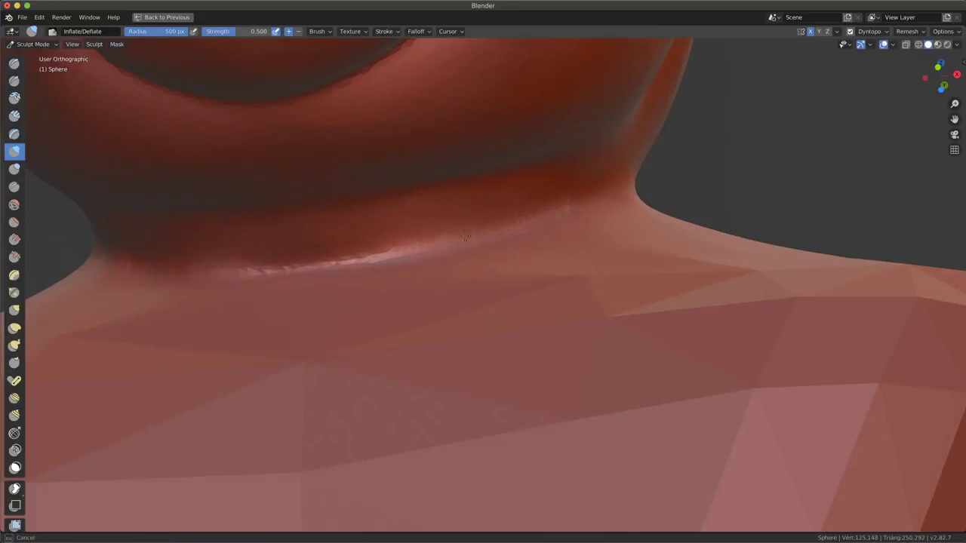
{"action": "mouse_move", "coordinate": [559, 279]}
{"action": "middle_mouse_down", "text": "ctrl"}
{"action": "mouse_move", "coordinate": [453, 457]}
{"action": "mouse_move", "coordinate": [459, 408]}
{"action": "mouse_move", "coordinate": [498, 354]}
{"action": "middle_mouse_up", "text": "ctrl"}
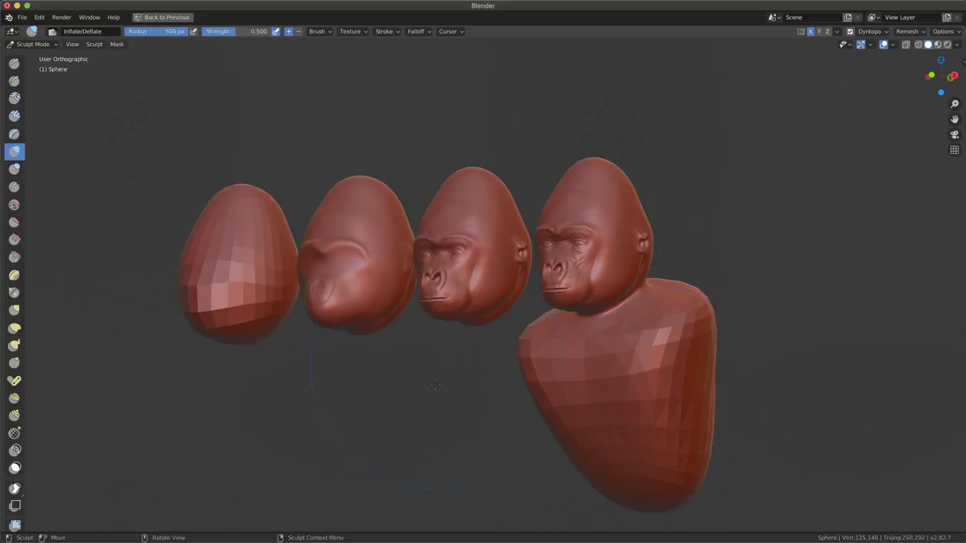
{"action": "mouse_move", "coordinate": [435, 385]}
{"action": "middle_mouse_down"}
{"action": "mouse_move", "coordinate": [474, 451]}
{"action": "mouse_move", "coordinate": [498, 448]}
{"action": "middle_mouse_up"}
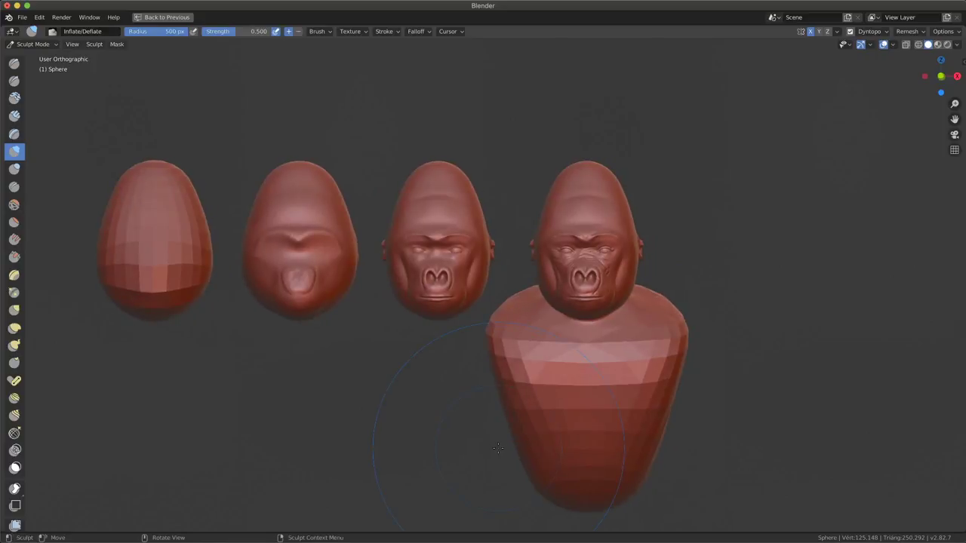